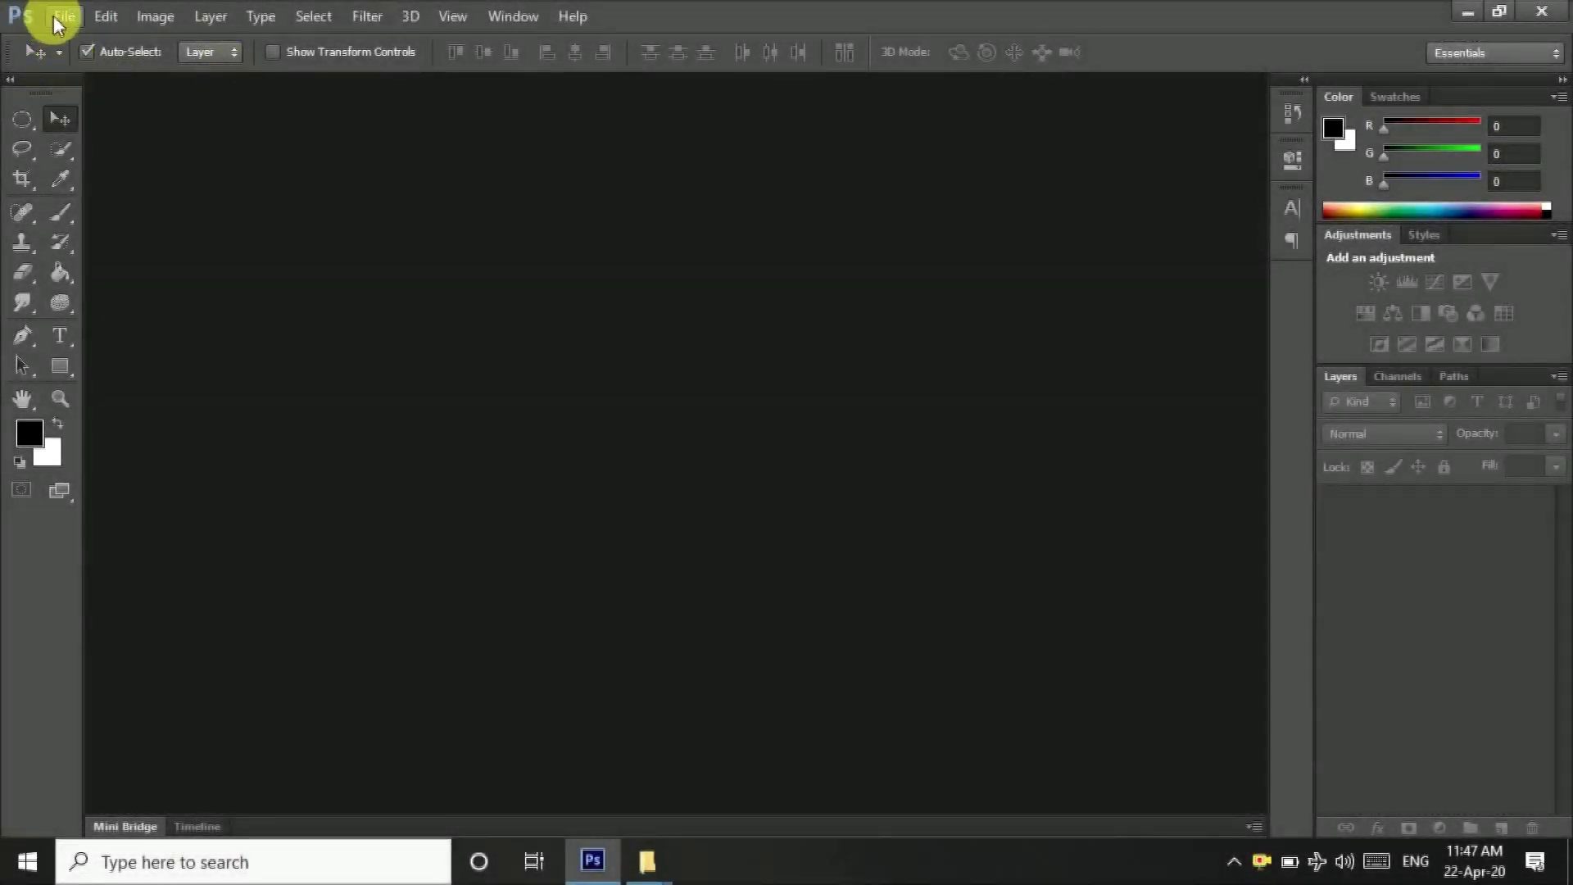
Step: Create a new white 15 × 10 inch document at 150 pixels/inch
{"action": "left_click", "coordinate": [50, 16]}
{"action": "left_click", "coordinate": [81, 39]}
{"action": "type", "text": "15"}
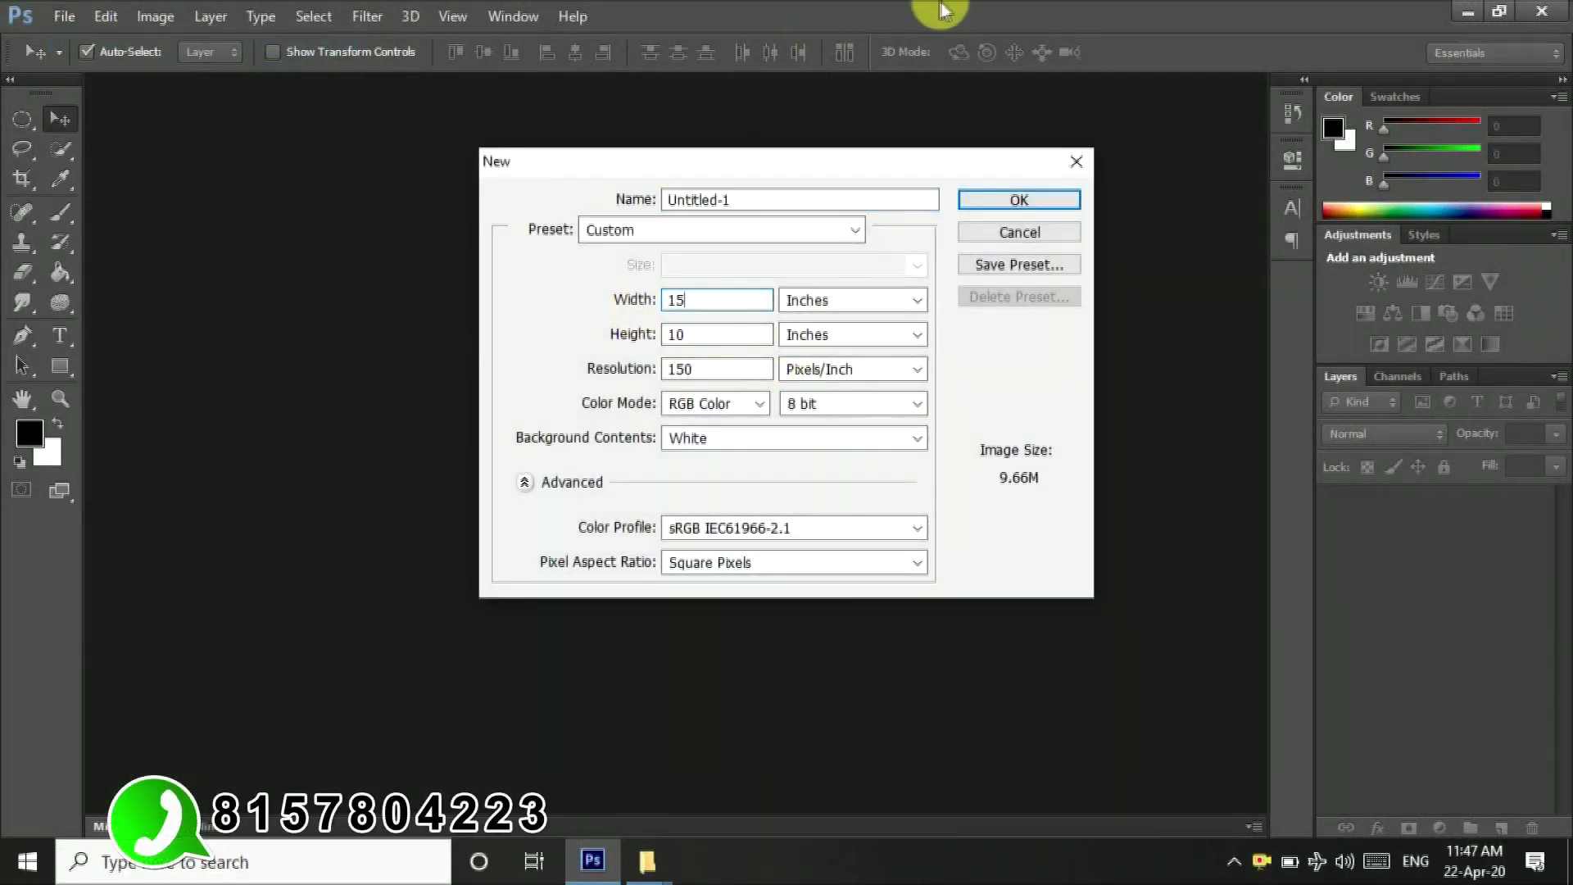
{"action": "left_click", "coordinate": [1061, 205]}
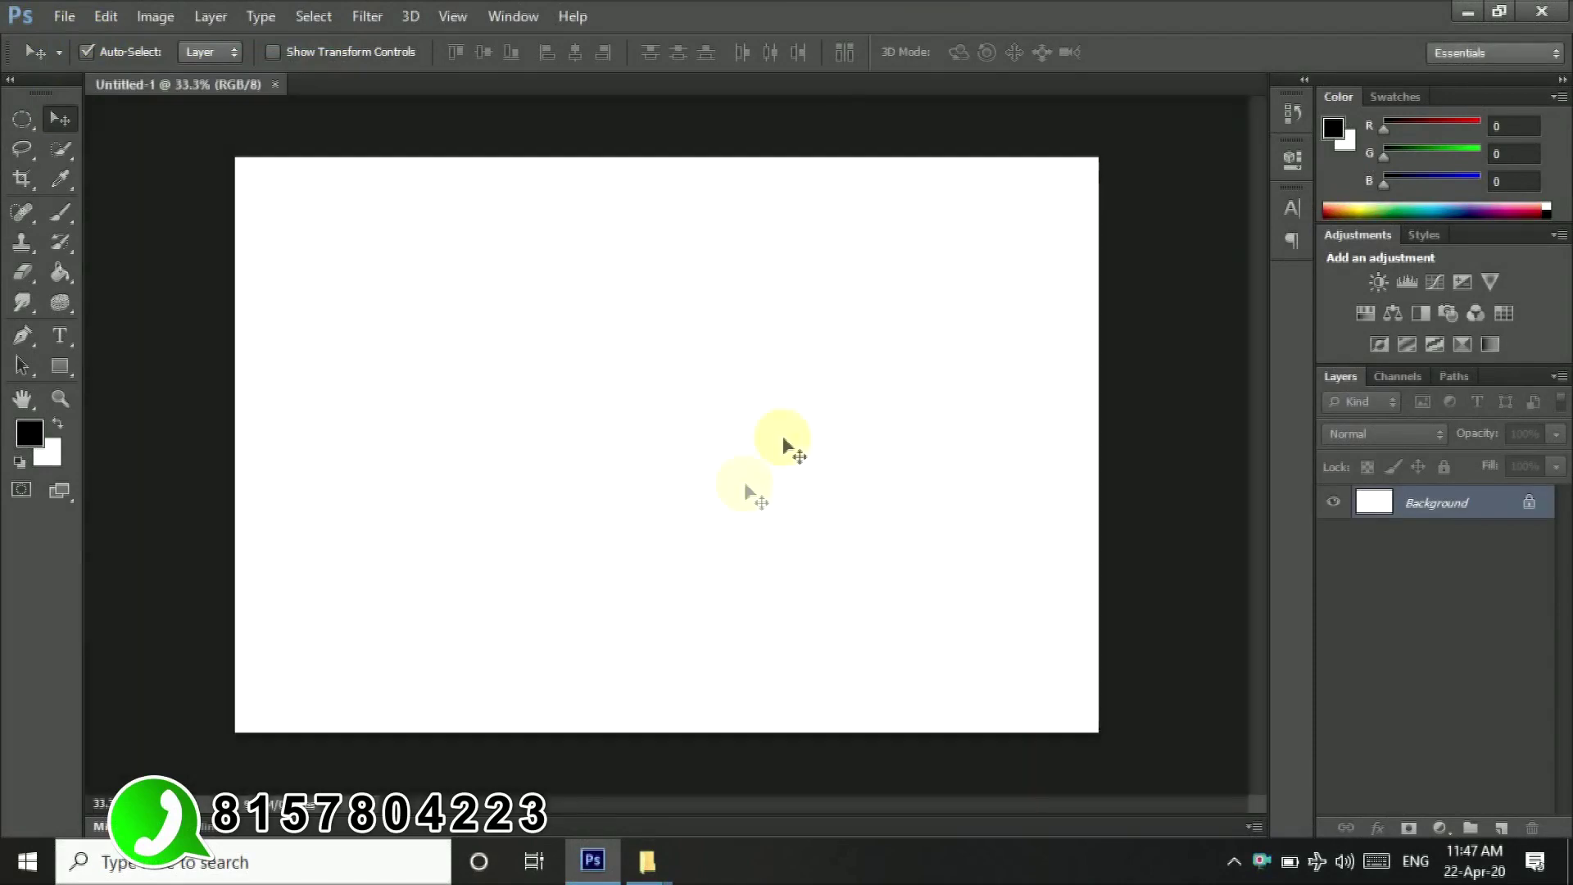
Step: Drag the portrait photo from its folder into the document and duplicate the layer
{"action": "mouse_move", "coordinate": [647, 862]}
{"action": "left_click", "coordinate": [762, 745]}
{"action": "mouse_move", "coordinate": [1008, 353]}
{"action": "left_mouse_down"}
{"action": "mouse_move", "coordinate": [538, 846]}
{"action": "mouse_move", "coordinate": [695, 540]}
{"action": "left_mouse_up"}
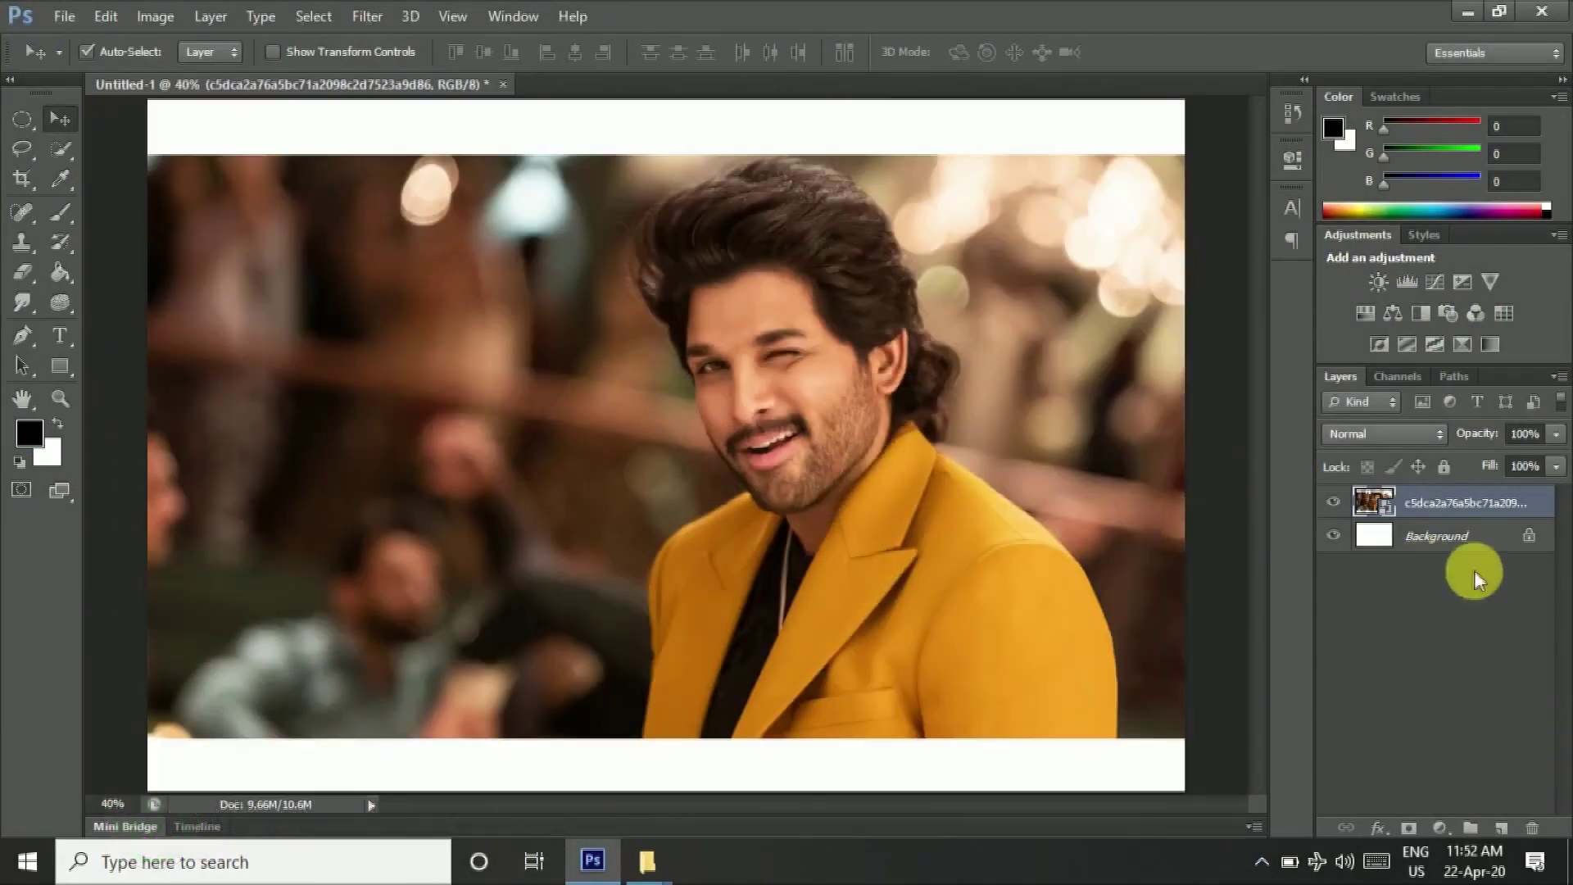
{"action": "key", "text": "ctrl+j"}
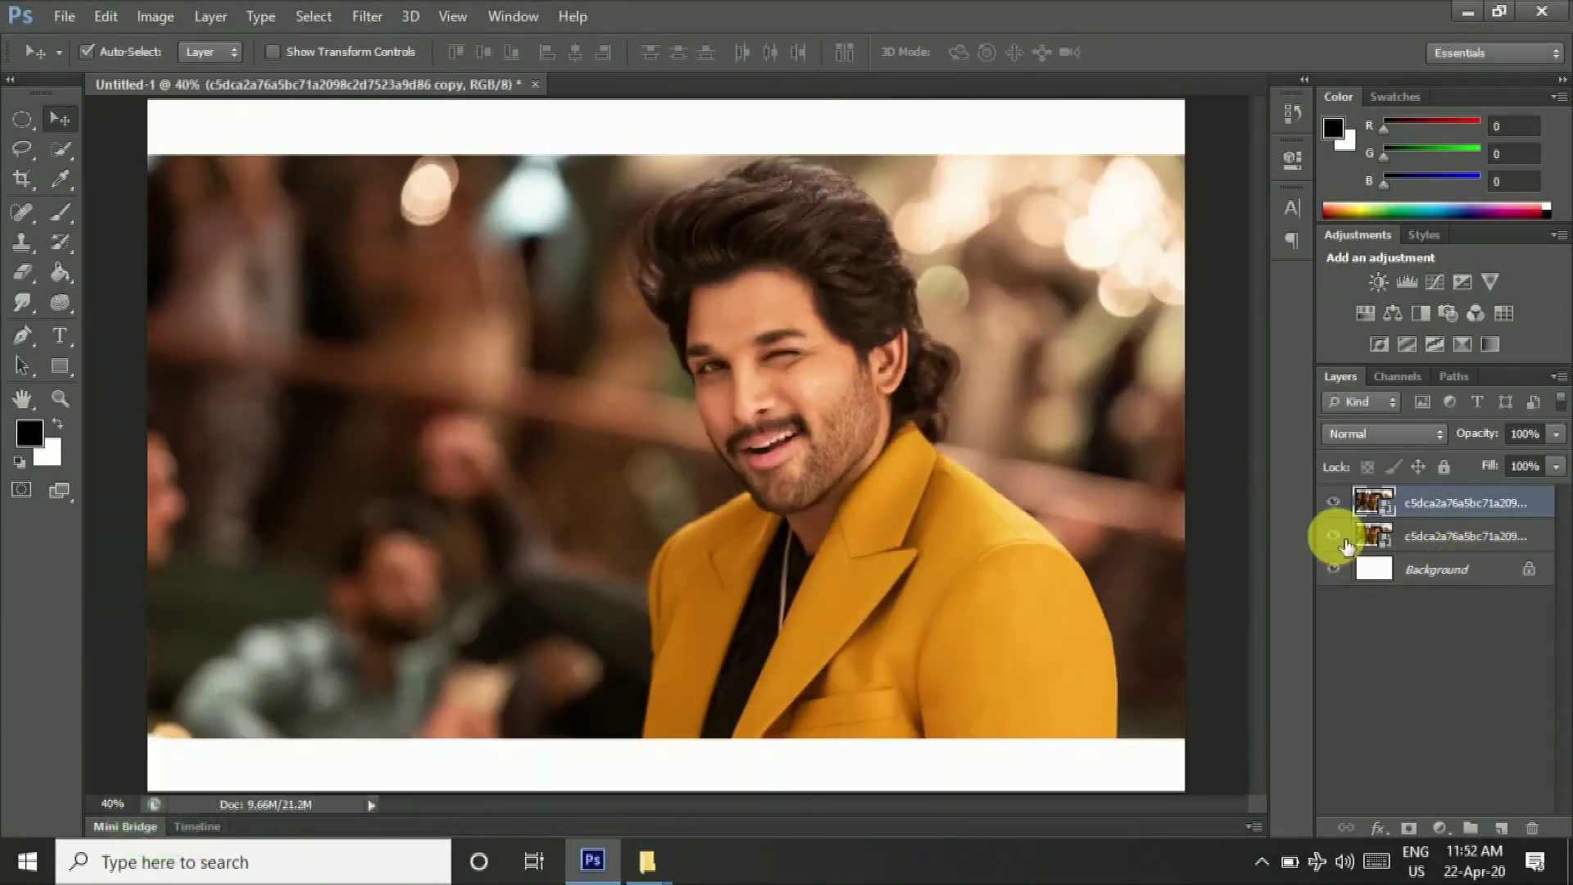
Step: Rasterize the top photo copy layer
{"action": "key", "text": "l"}
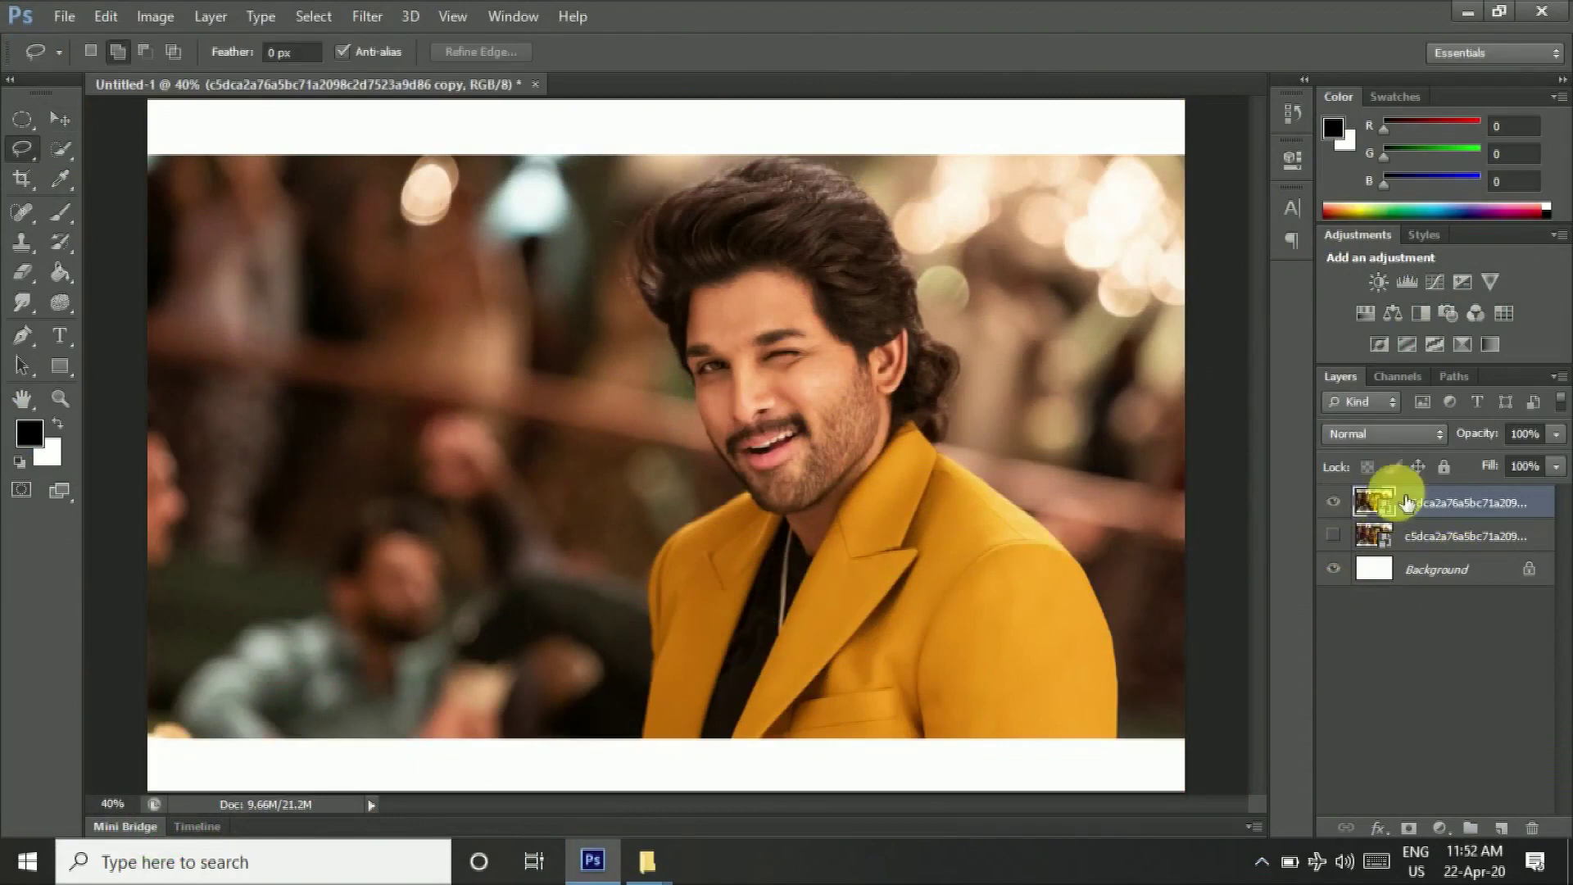
{"action": "right_click", "coordinate": [1396, 499]}
{"action": "left_click", "coordinate": [1057, 340]}
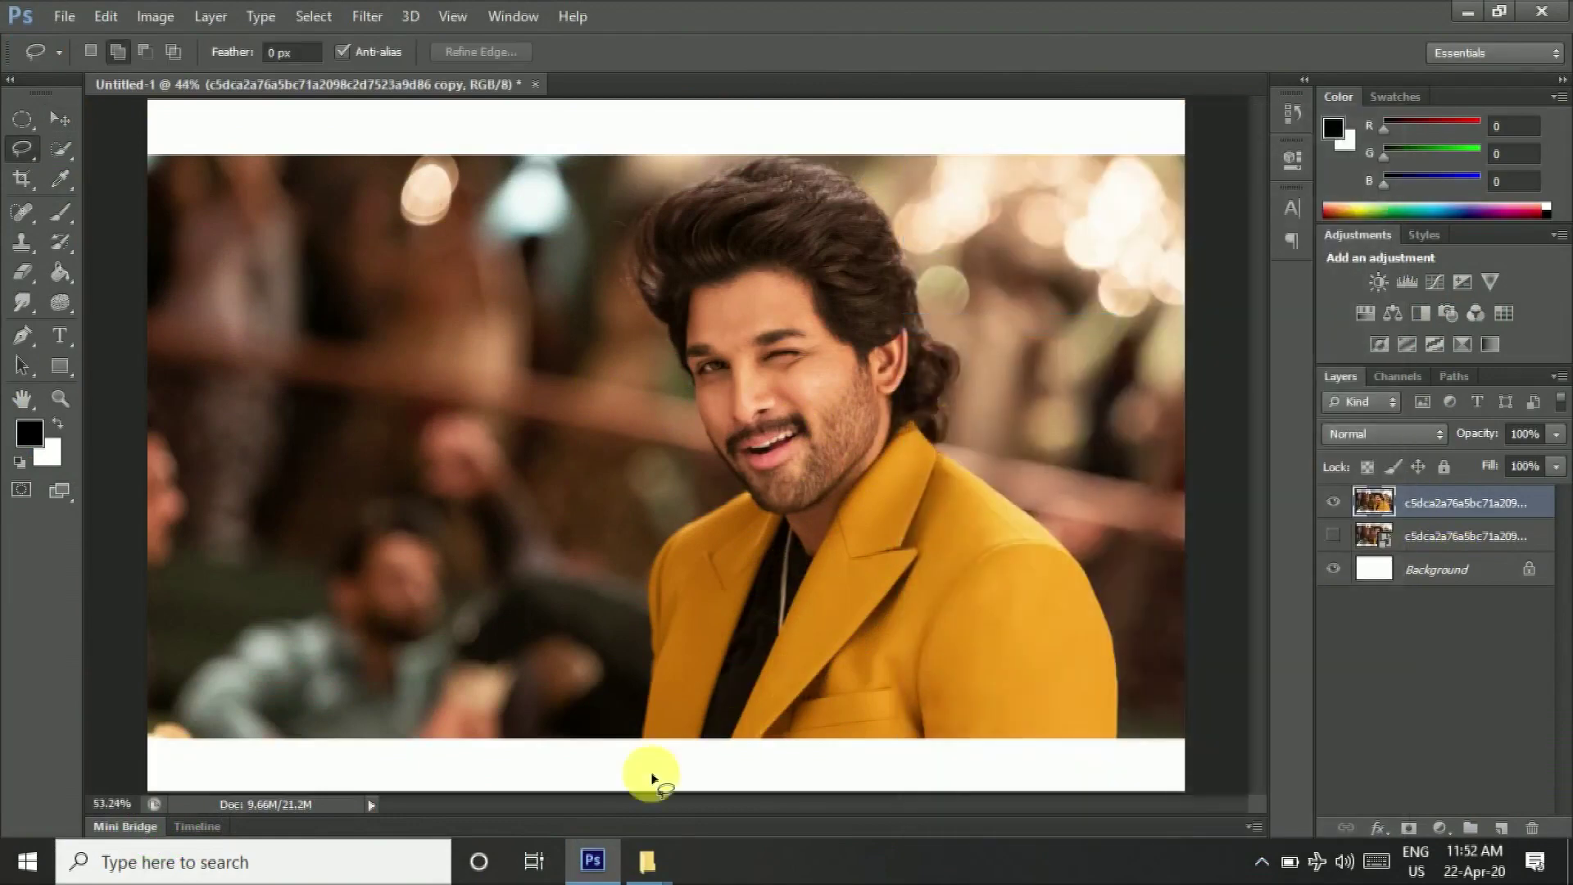
{"action": "scroll", "coordinate": [650, 779], "scroll_direction": "up", "scroll_amount": 4}
{"action": "scroll", "coordinate": [660, 738], "scroll_direction": "up", "scroll_amount": 4}
Step: Trace the man's outline with the Pen tool along his hair and jacket collar
{"action": "key", "text": "p"}
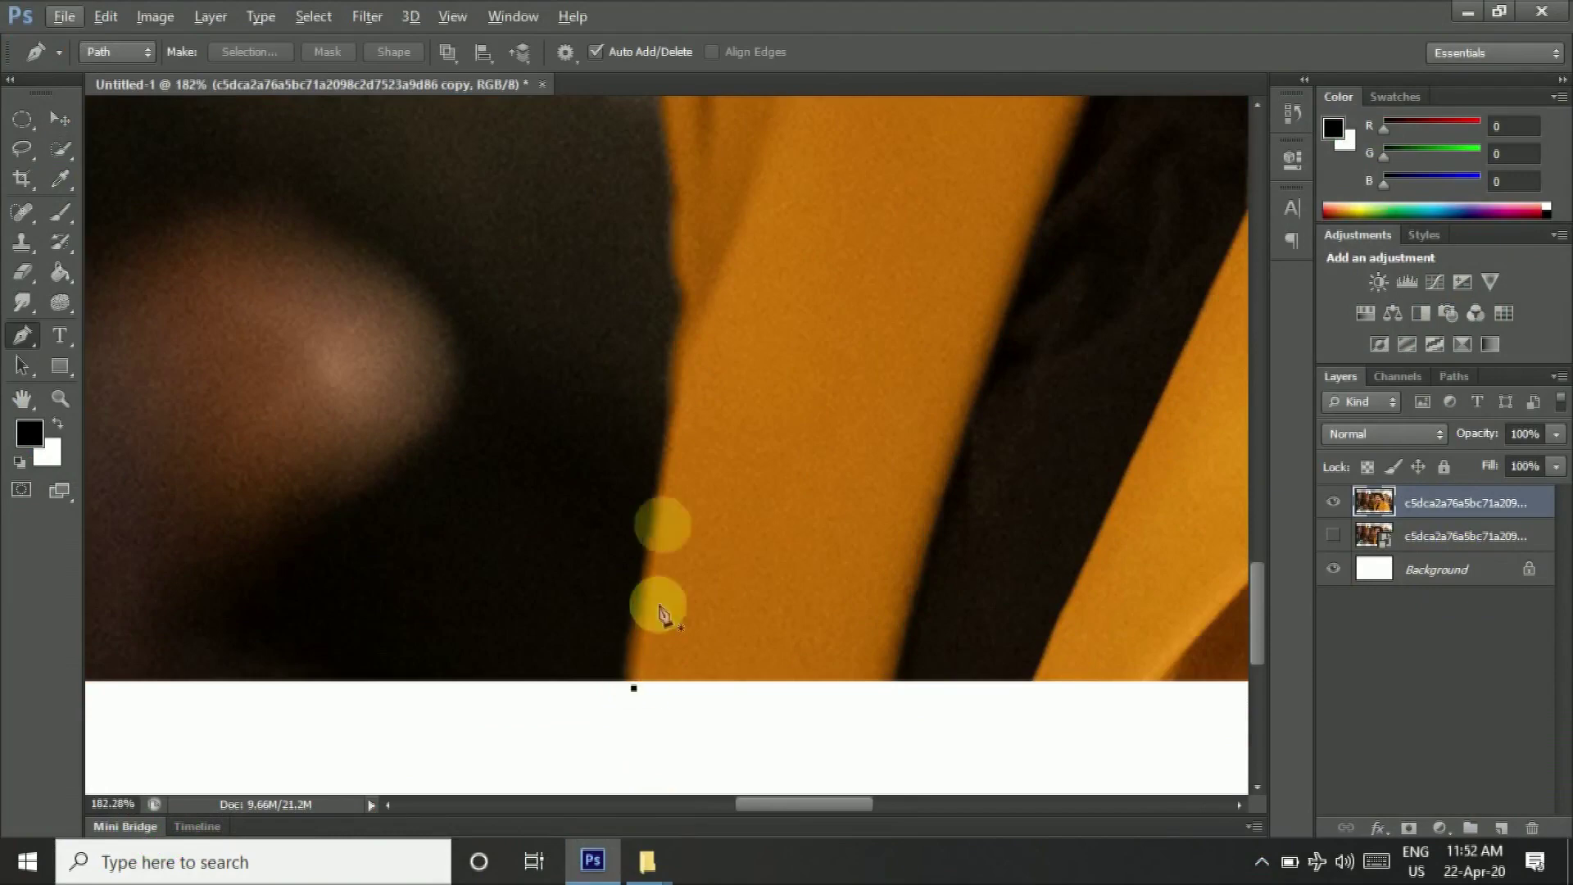
{"action": "scroll", "coordinate": [662, 613], "scroll_direction": "up", "scroll_amount": 2}
{"action": "scroll", "coordinate": [668, 644], "scroll_direction": "up", "scroll_amount": 1}
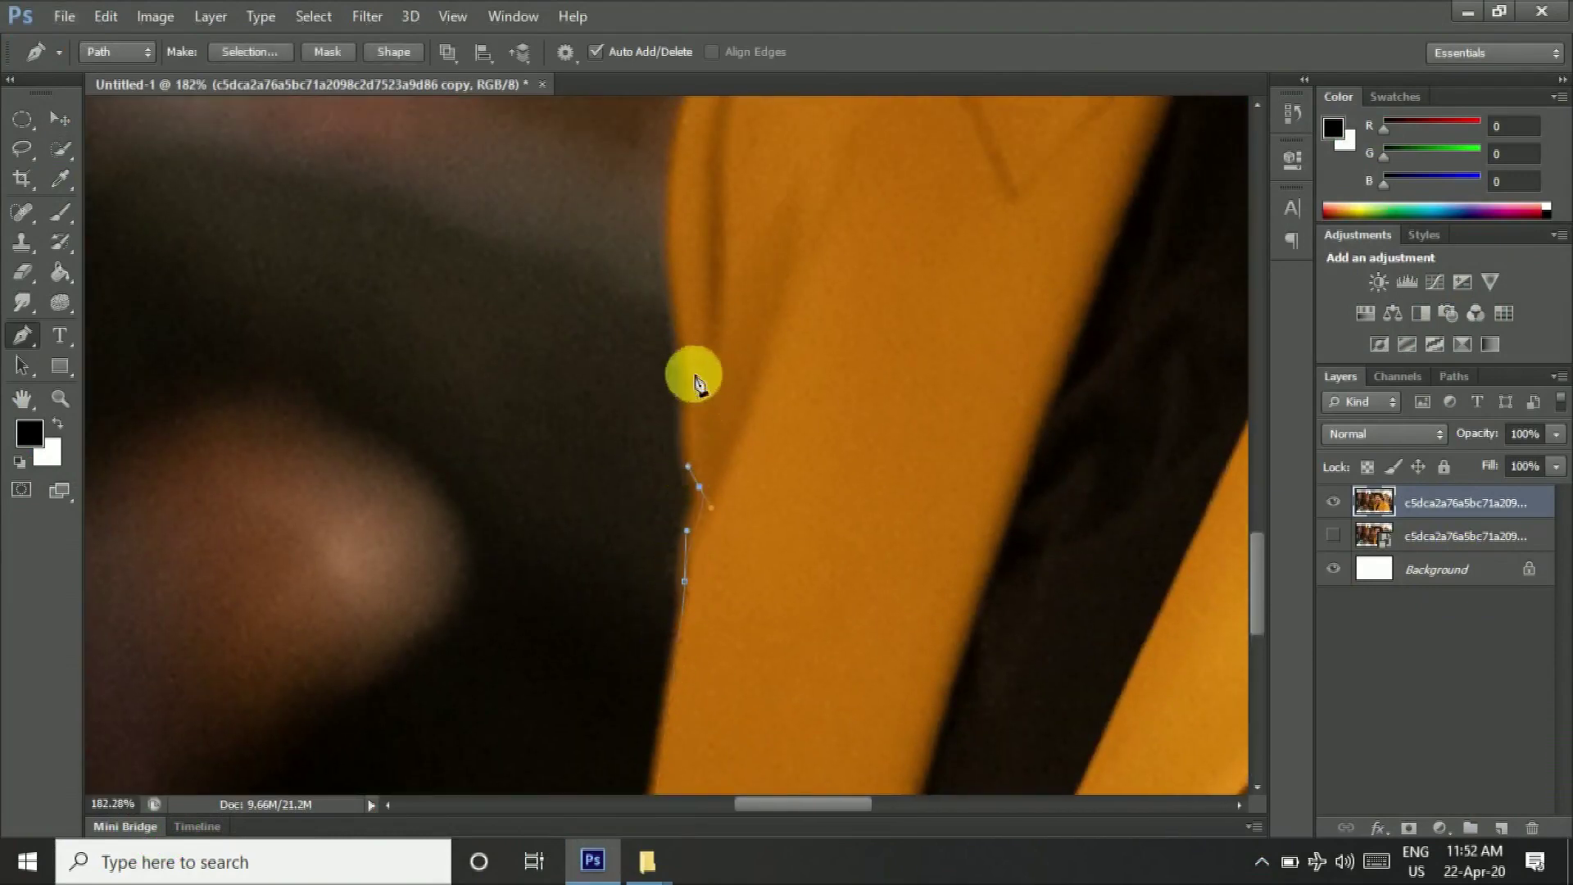
{"action": "scroll", "coordinate": [701, 381], "scroll_direction": "up", "scroll_amount": 5}
{"action": "scroll", "coordinate": [696, 235], "scroll_direction": "up", "scroll_amount": 5}
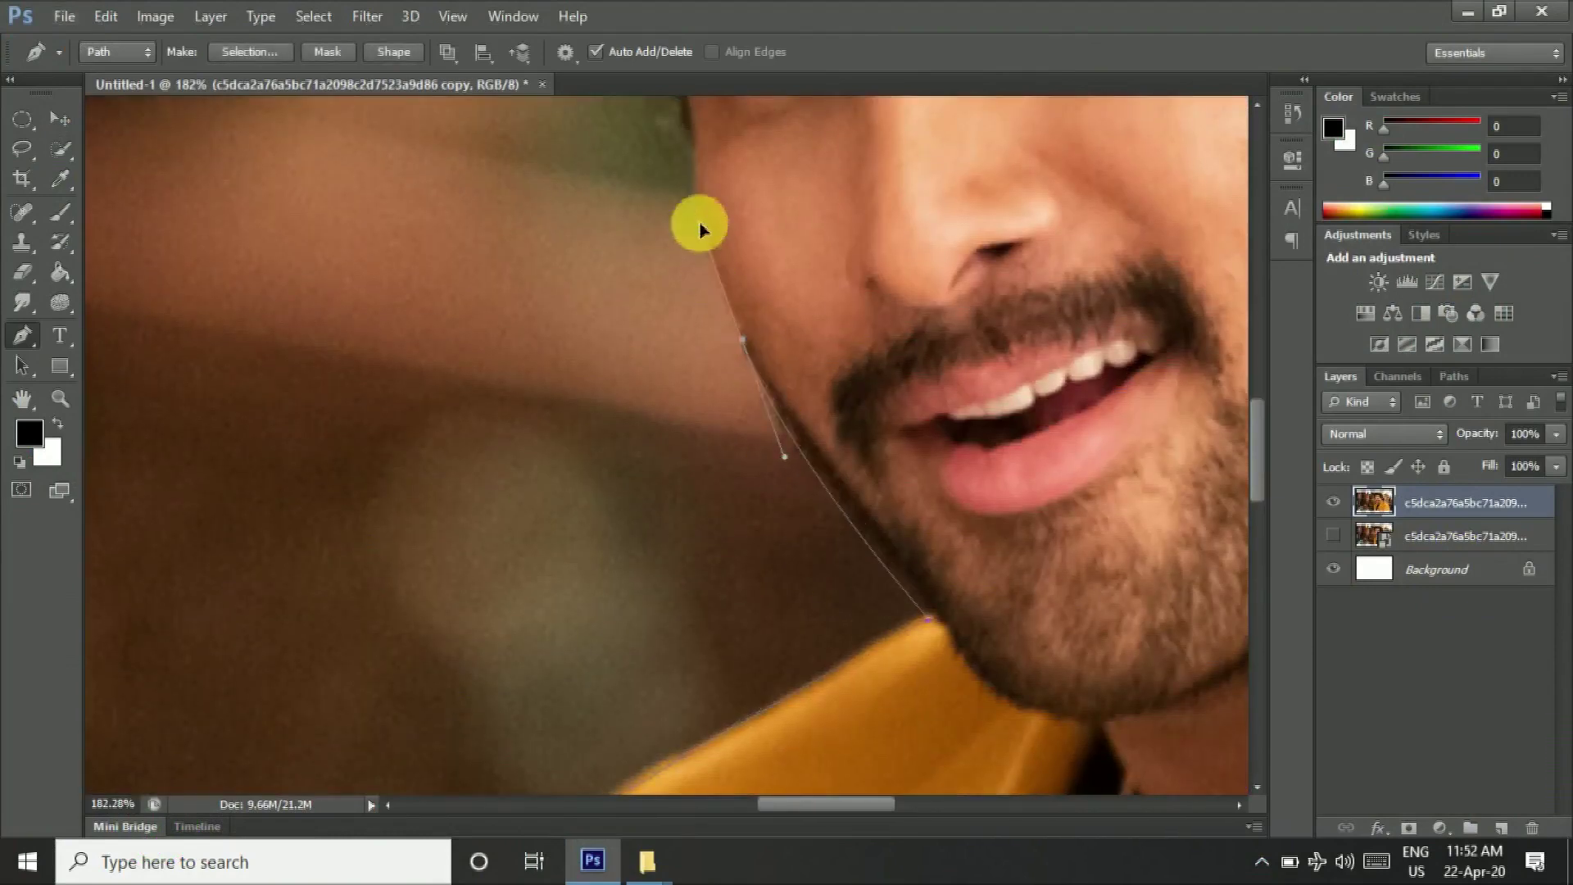
{"action": "scroll", "coordinate": [706, 442], "scroll_direction": "up", "scroll_amount": 5}
{"action": "scroll", "coordinate": [705, 393], "scroll_direction": "up", "scroll_amount": 2}
{"action": "scroll", "coordinate": [709, 549], "scroll_direction": "up", "scroll_amount": 2}
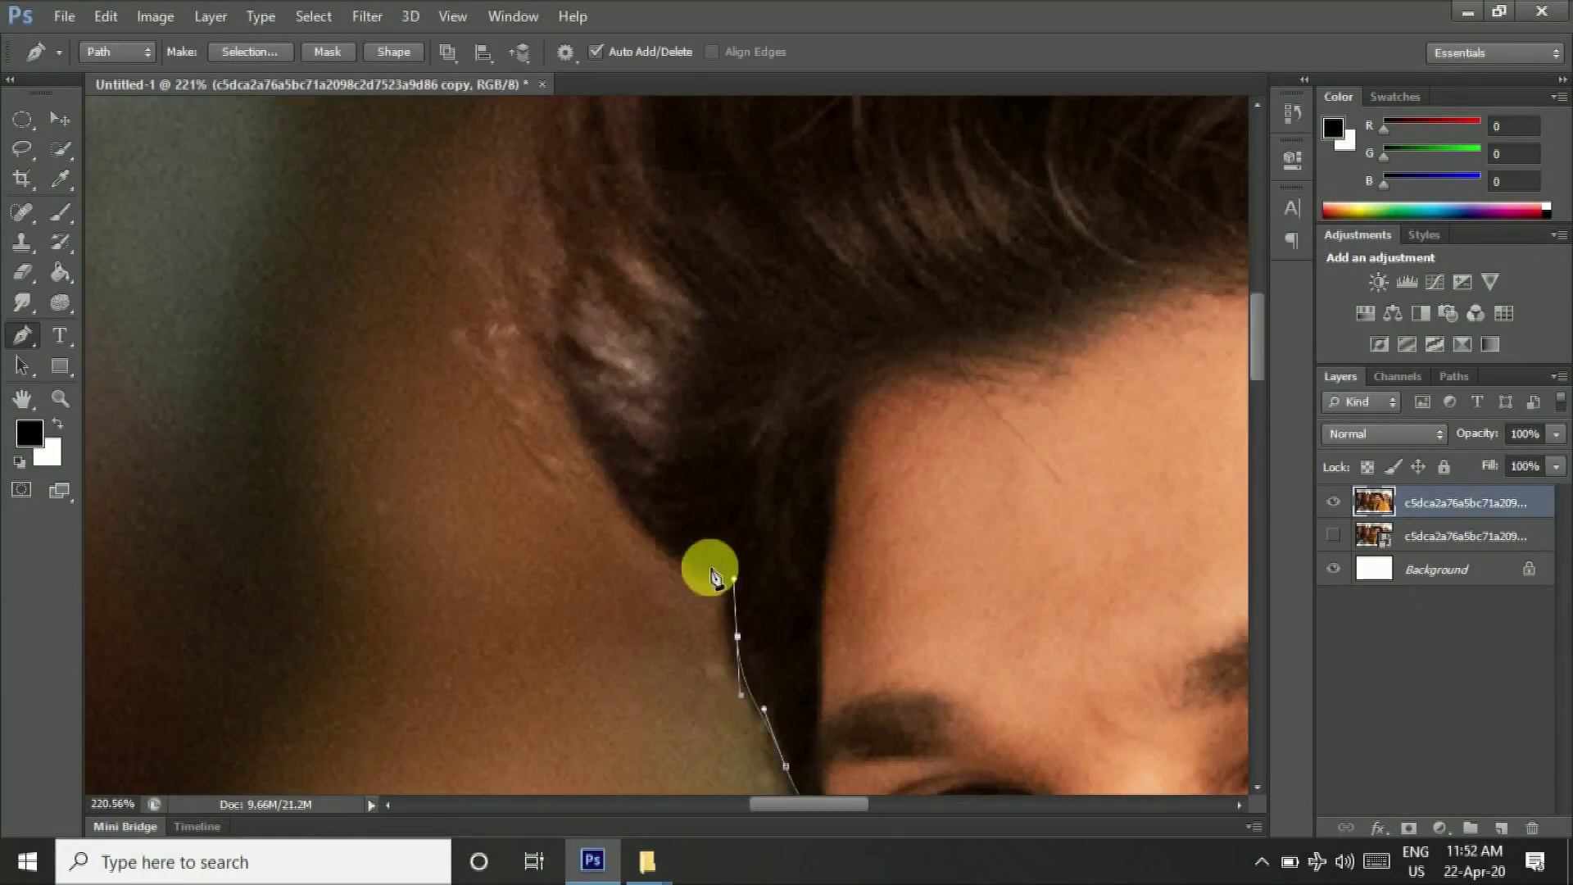
{"action": "scroll", "coordinate": [672, 402], "scroll_direction": "up", "scroll_amount": 3}
{"action": "scroll", "coordinate": [832, 184], "scroll_direction": "up", "scroll_amount": 3}
{"action": "scroll", "coordinate": [655, 369], "scroll_direction": "up", "scroll_amount": 3}
{"action": "left_click_drag", "start_coordinate": [531, 470], "coordinate": [721, 429]}
{"action": "scroll", "coordinate": [647, 504], "scroll_direction": "up", "scroll_amount": 4}
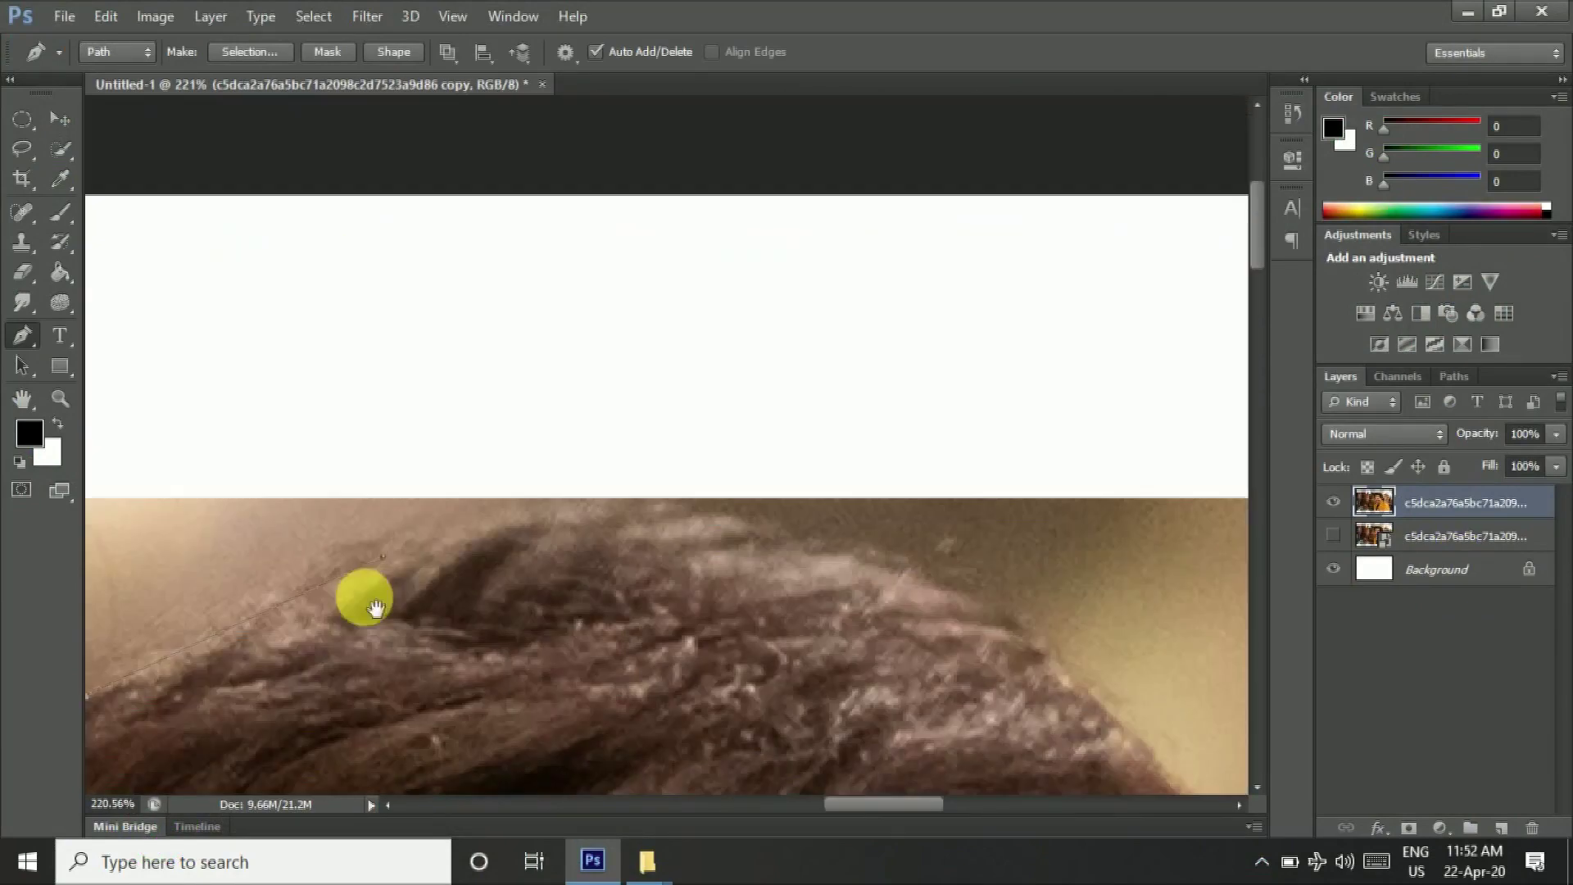
{"action": "scroll", "coordinate": [820, 574], "scroll_direction": "right", "scroll_amount": 8}
{"action": "scroll", "coordinate": [766, 571], "scroll_direction": "down", "scroll_amount": 5}
{"action": "scroll", "coordinate": [768, 574], "scroll_direction": "down", "scroll_amount": 4}
{"action": "scroll", "coordinate": [768, 574], "scroll_direction": "right", "scroll_amount": 3}
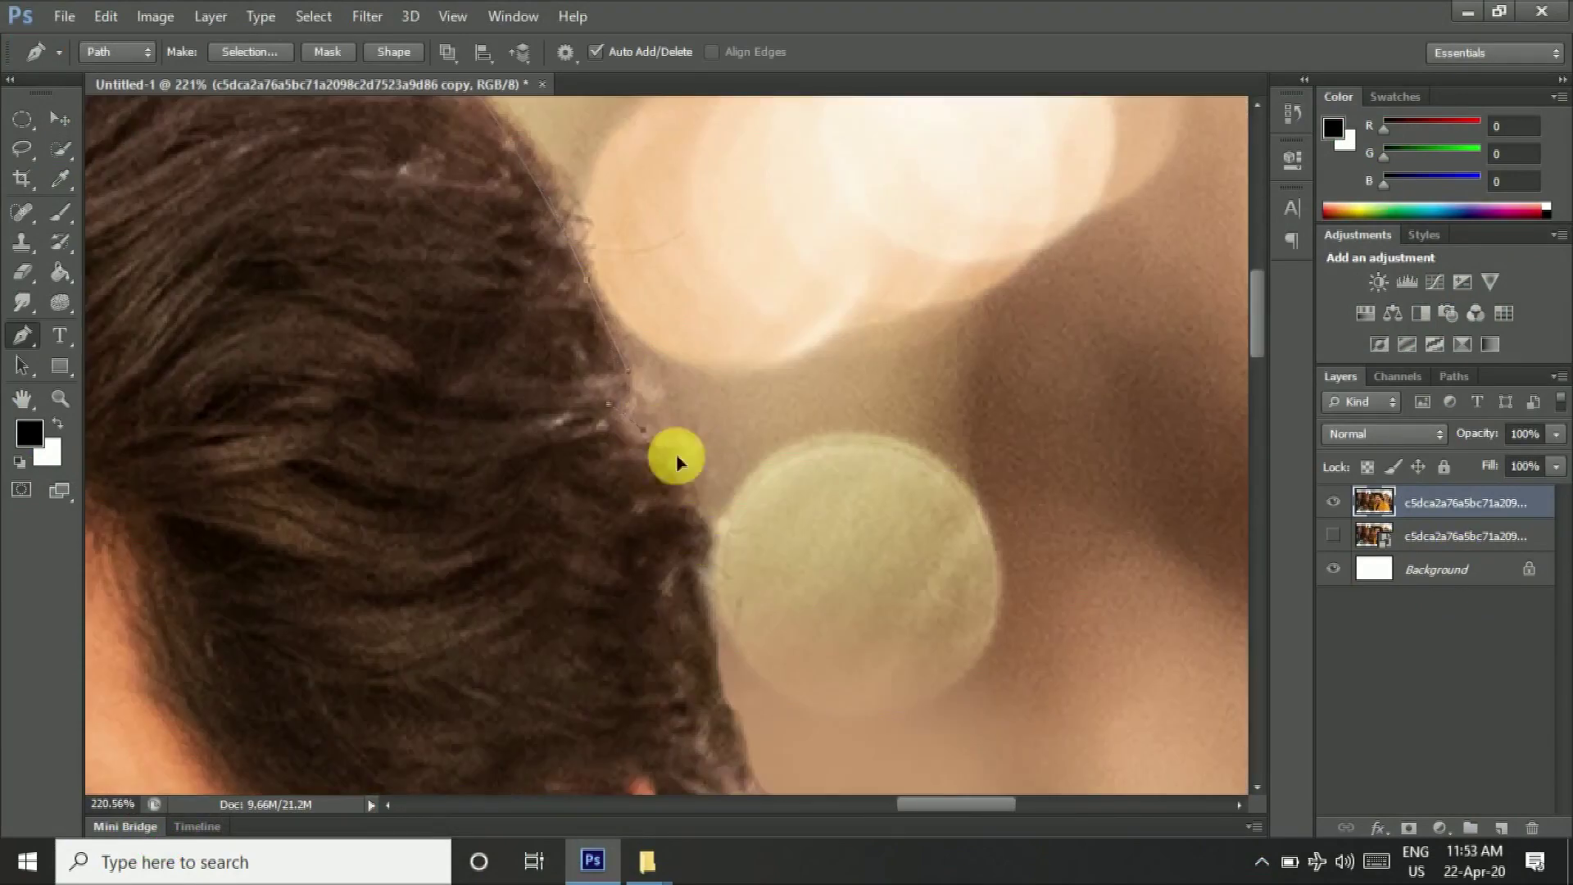
{"action": "scroll", "coordinate": [698, 578], "scroll_direction": "down", "scroll_amount": 4}
{"action": "scroll", "coordinate": [698, 578], "scroll_direction": "right", "scroll_amount": 2}
{"action": "scroll", "coordinate": [590, 590], "scroll_direction": "down", "scroll_amount": 3}
{"action": "scroll", "coordinate": [590, 590], "scroll_direction": "down", "scroll_amount": 3}
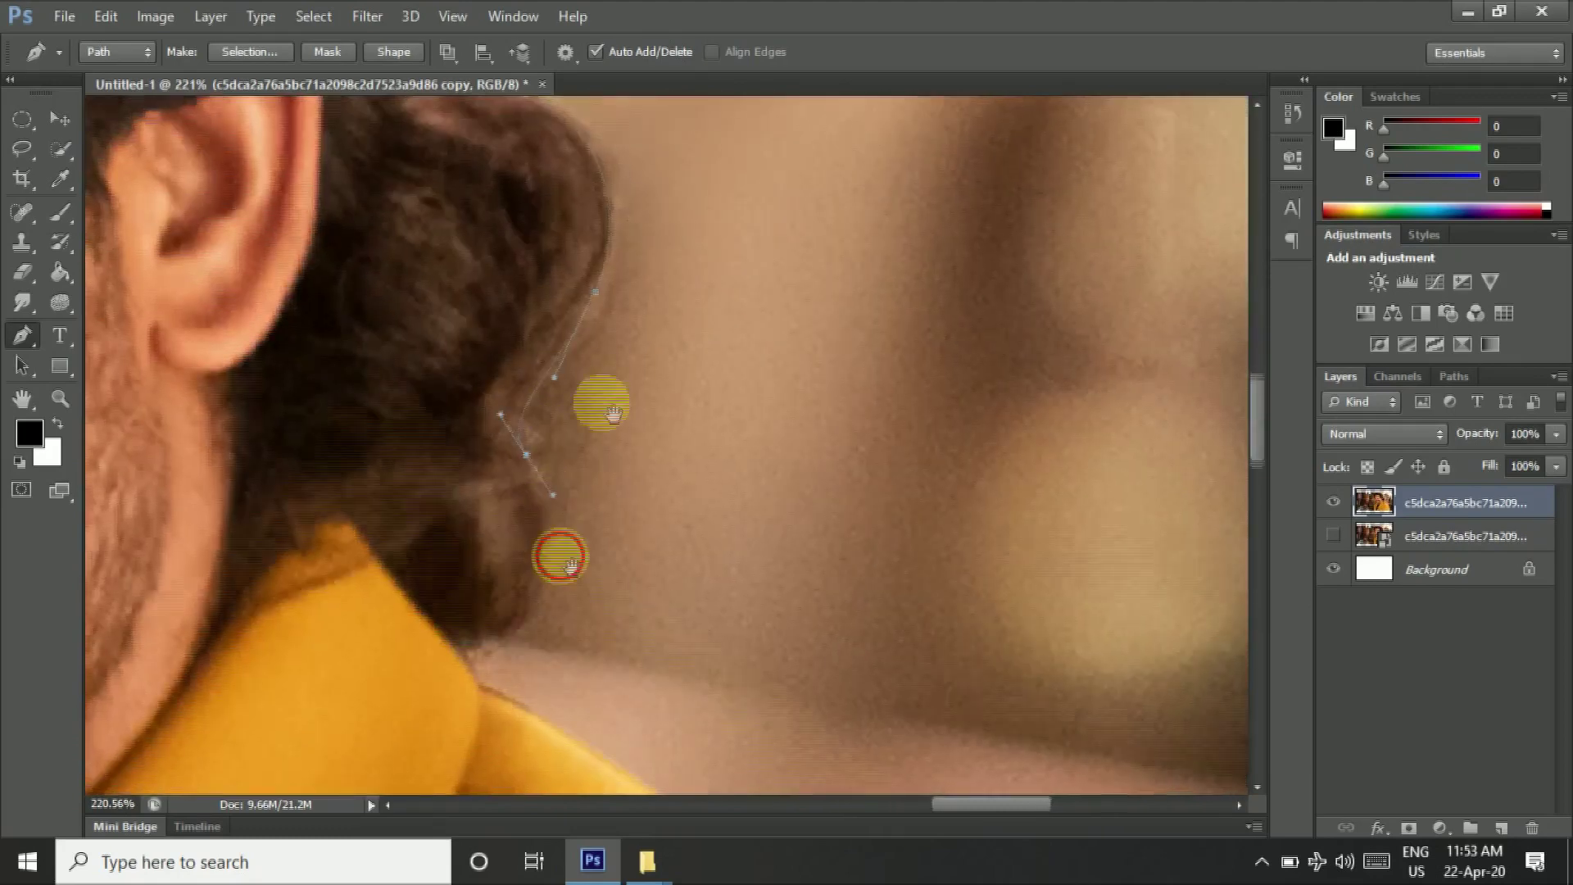
{"action": "scroll", "coordinate": [555, 551], "scroll_direction": "down", "scroll_amount": 2}
{"action": "left_click_drag", "start_coordinate": [504, 473], "coordinate": [580, 473]}
{"action": "scroll", "coordinate": [450, 377], "scroll_direction": "down", "scroll_amount": 5}
{"action": "left_click", "coordinate": [351, 316]}
{"action": "scroll", "coordinate": [393, 327], "scroll_direction": "down", "scroll_amount": 2}
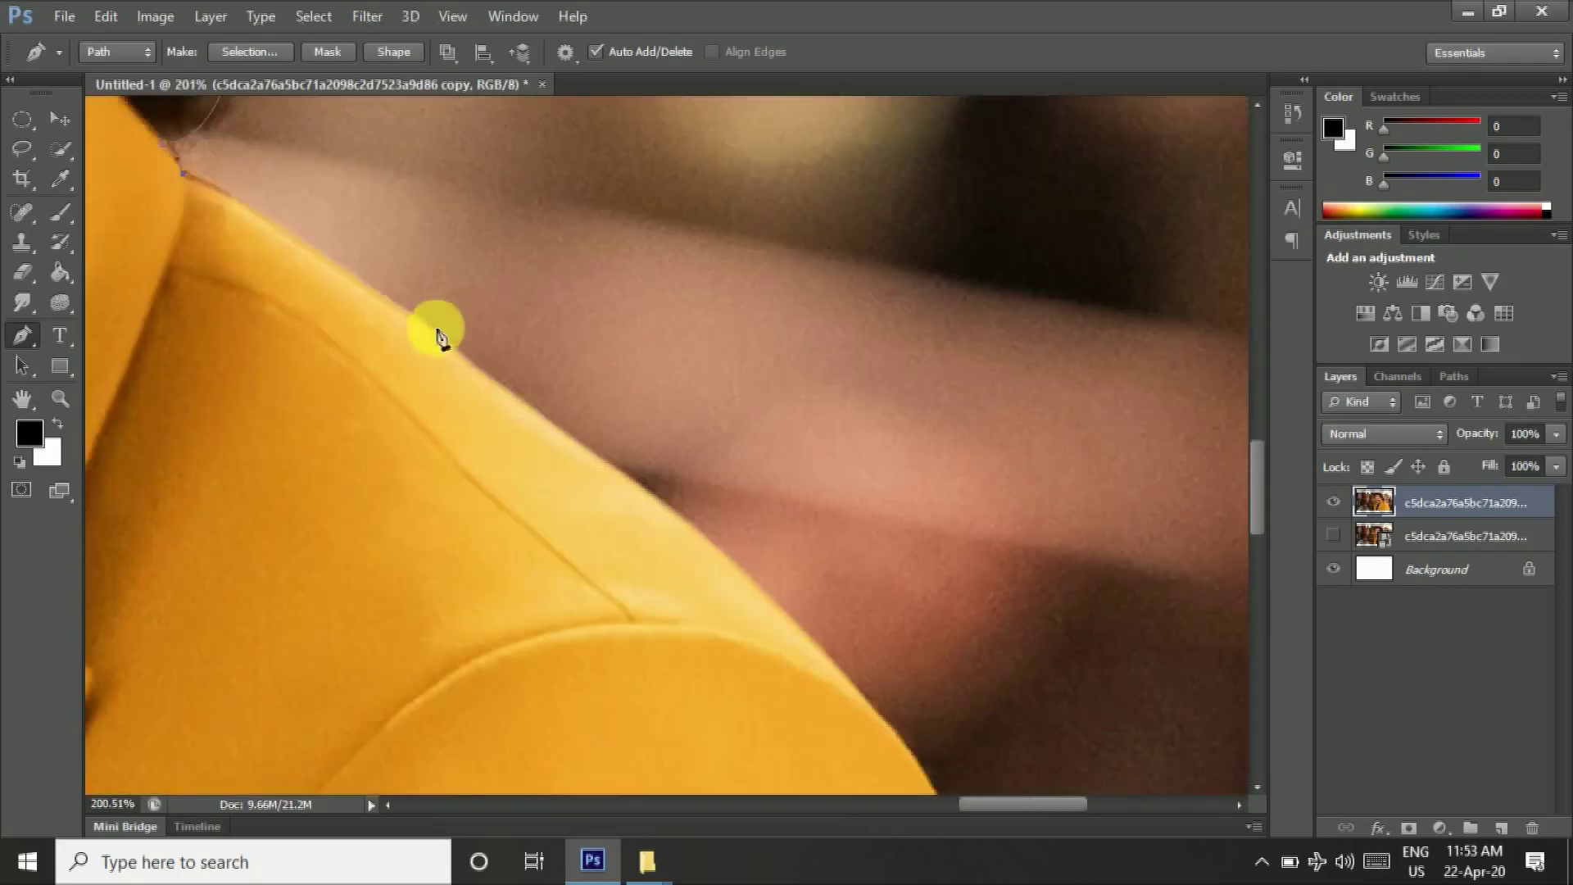
{"action": "left_click", "coordinate": [440, 333]}
{"action": "scroll", "coordinate": [492, 337], "scroll_direction": "down", "scroll_amount": 2}
{"action": "scroll", "coordinate": [656, 459], "scroll_direction": "down", "scroll_amount": 5}
{"action": "scroll", "coordinate": [781, 500], "scroll_direction": "down", "scroll_amount": 3}
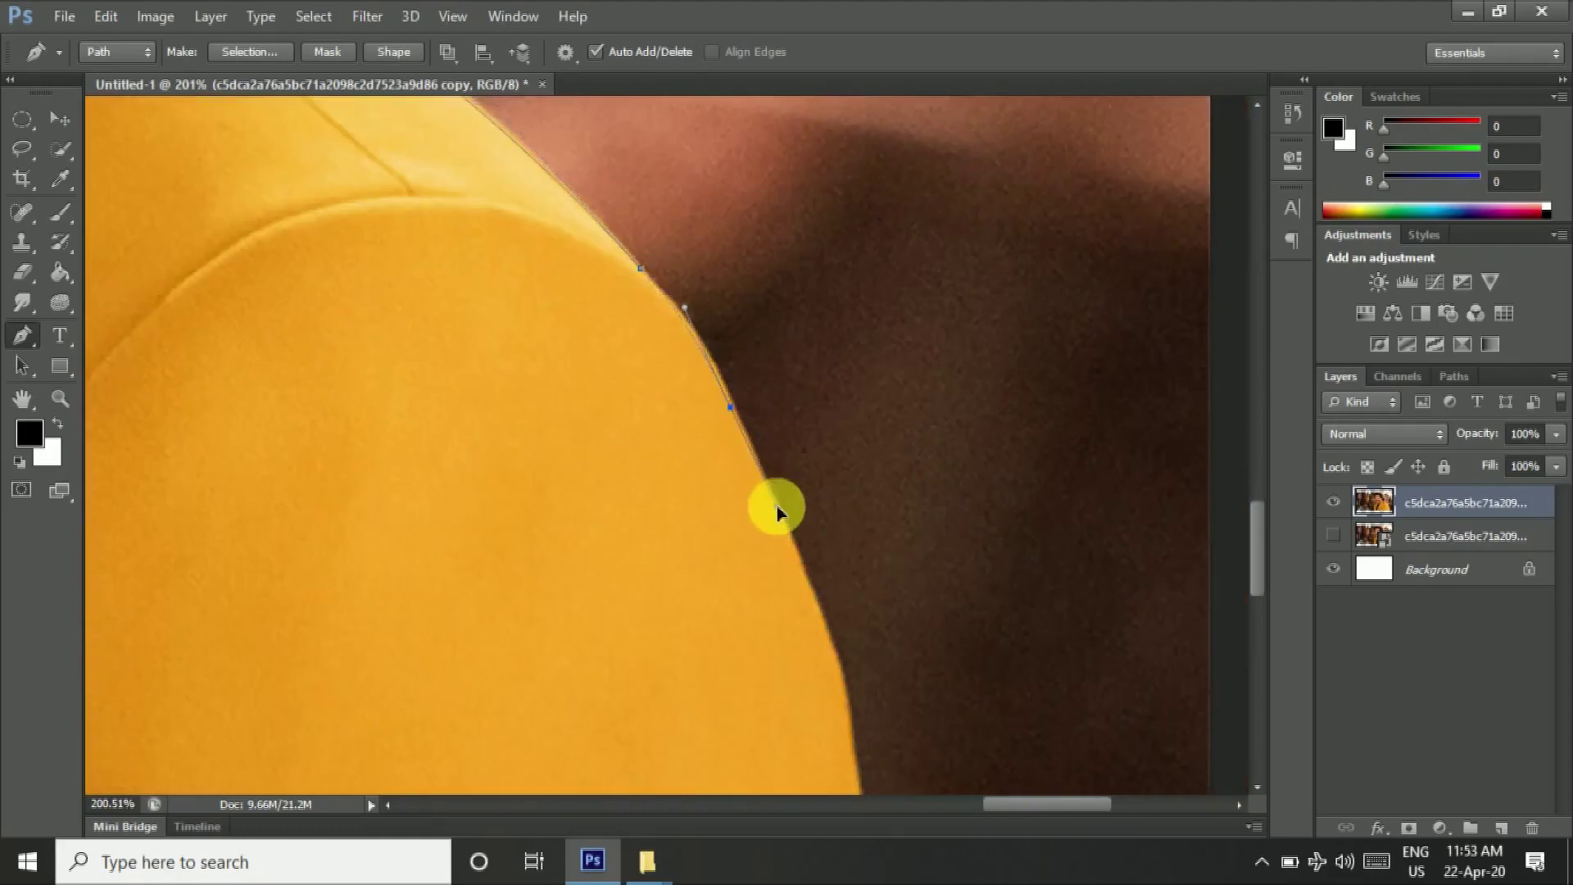
{"action": "scroll", "coordinate": [738, 443], "scroll_direction": "down", "scroll_amount": 2}
{"action": "scroll", "coordinate": [705, 344], "scroll_direction": "down", "scroll_amount": 3}
{"action": "scroll", "coordinate": [762, 557], "scroll_direction": "down", "scroll_amount": 3}
{"action": "scroll", "coordinate": [770, 246], "scroll_direction": "down", "scroll_amount": 5}
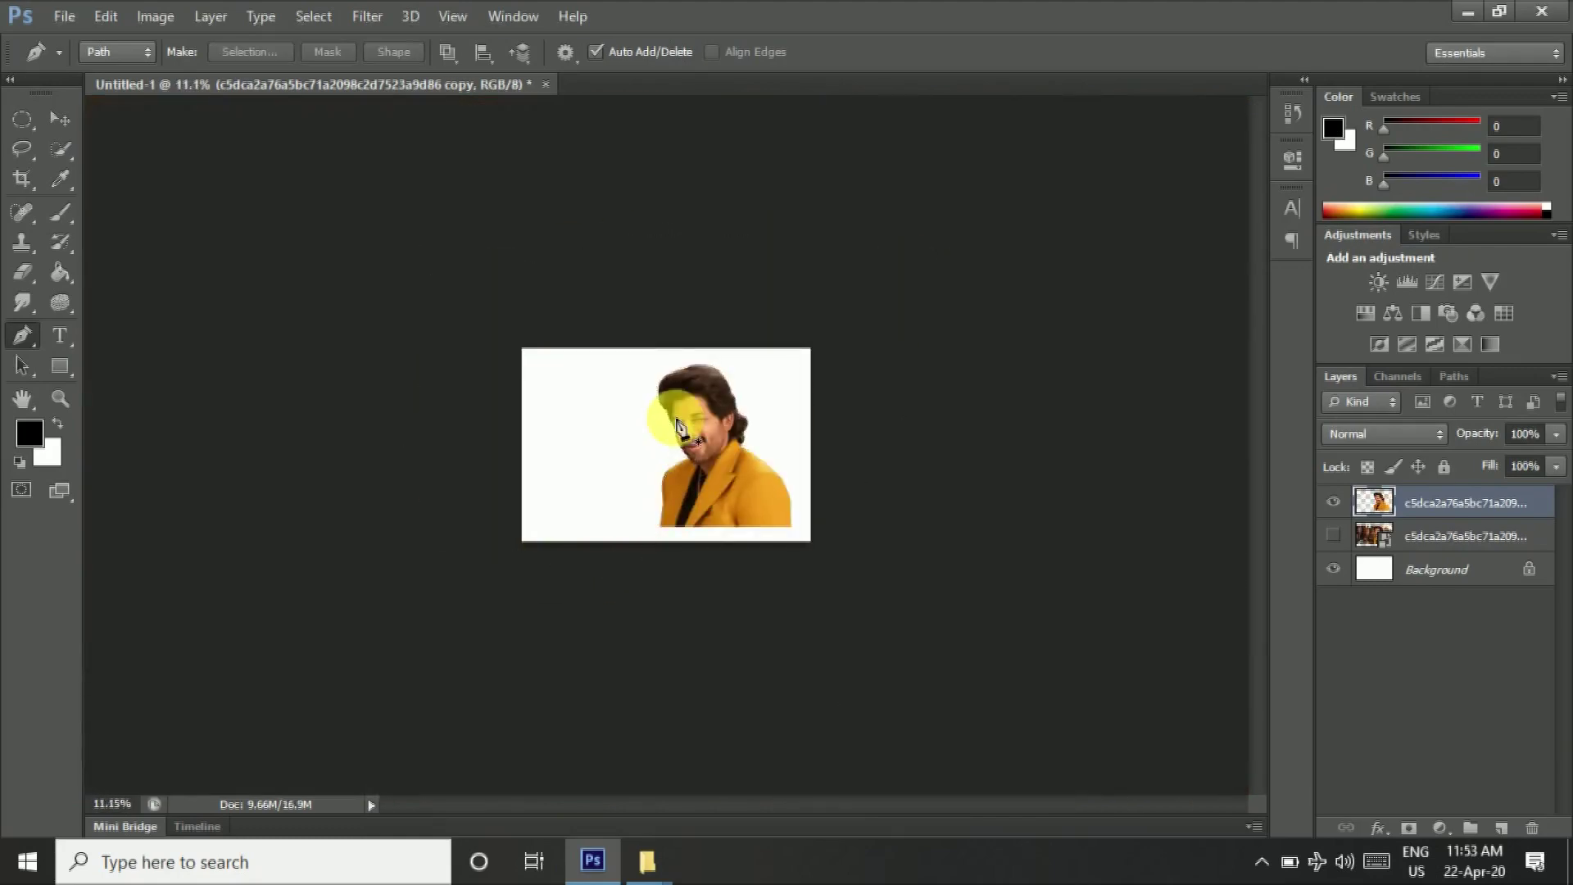
Step: Move the cut-out man toward the canvas centre with Free Transform
{"action": "key", "text": "v"}
{"action": "key", "text": "ctrl+t"}
{"action": "left_click_drag", "start_coordinate": [752, 456], "coordinate": [733, 447]}
Step: Commit the cut-out man's new position and set up the duplicate cut-out layer
{"action": "key", "text": "Return"}
{"action": "scroll", "coordinate": [627, 423], "scroll_direction": "up", "scroll_amount": 5}
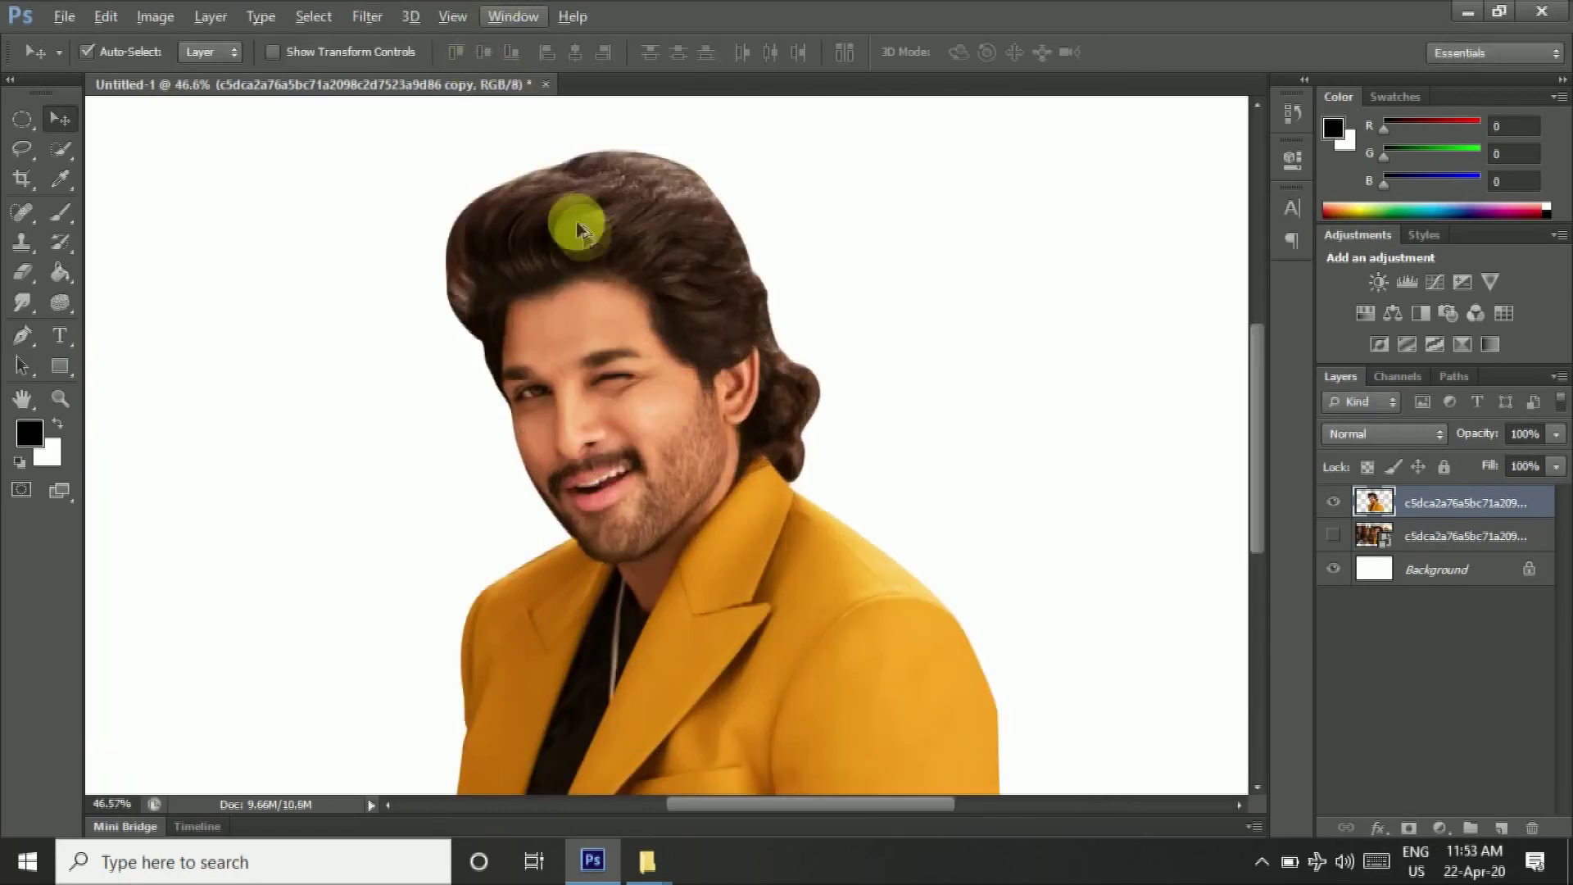
{"action": "scroll", "coordinate": [577, 221], "scroll_direction": "down", "scroll_amount": 2}
{"action": "scroll", "coordinate": [555, 621], "scroll_direction": "up", "scroll_amount": 2}
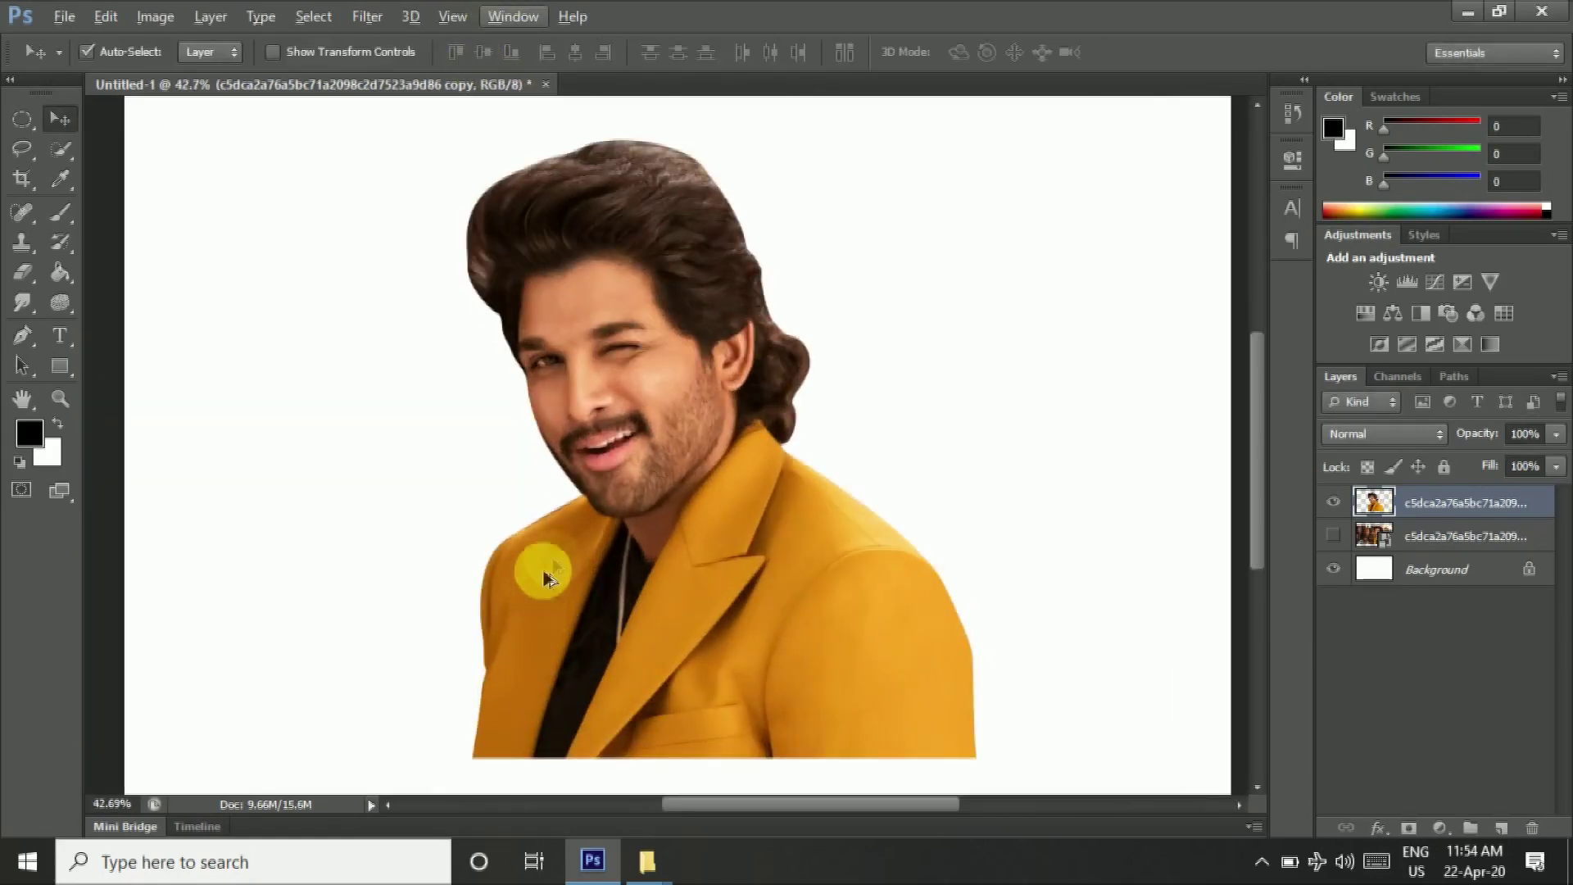
{"action": "scroll", "coordinate": [984, 549], "scroll_direction": "up", "scroll_amount": 1}
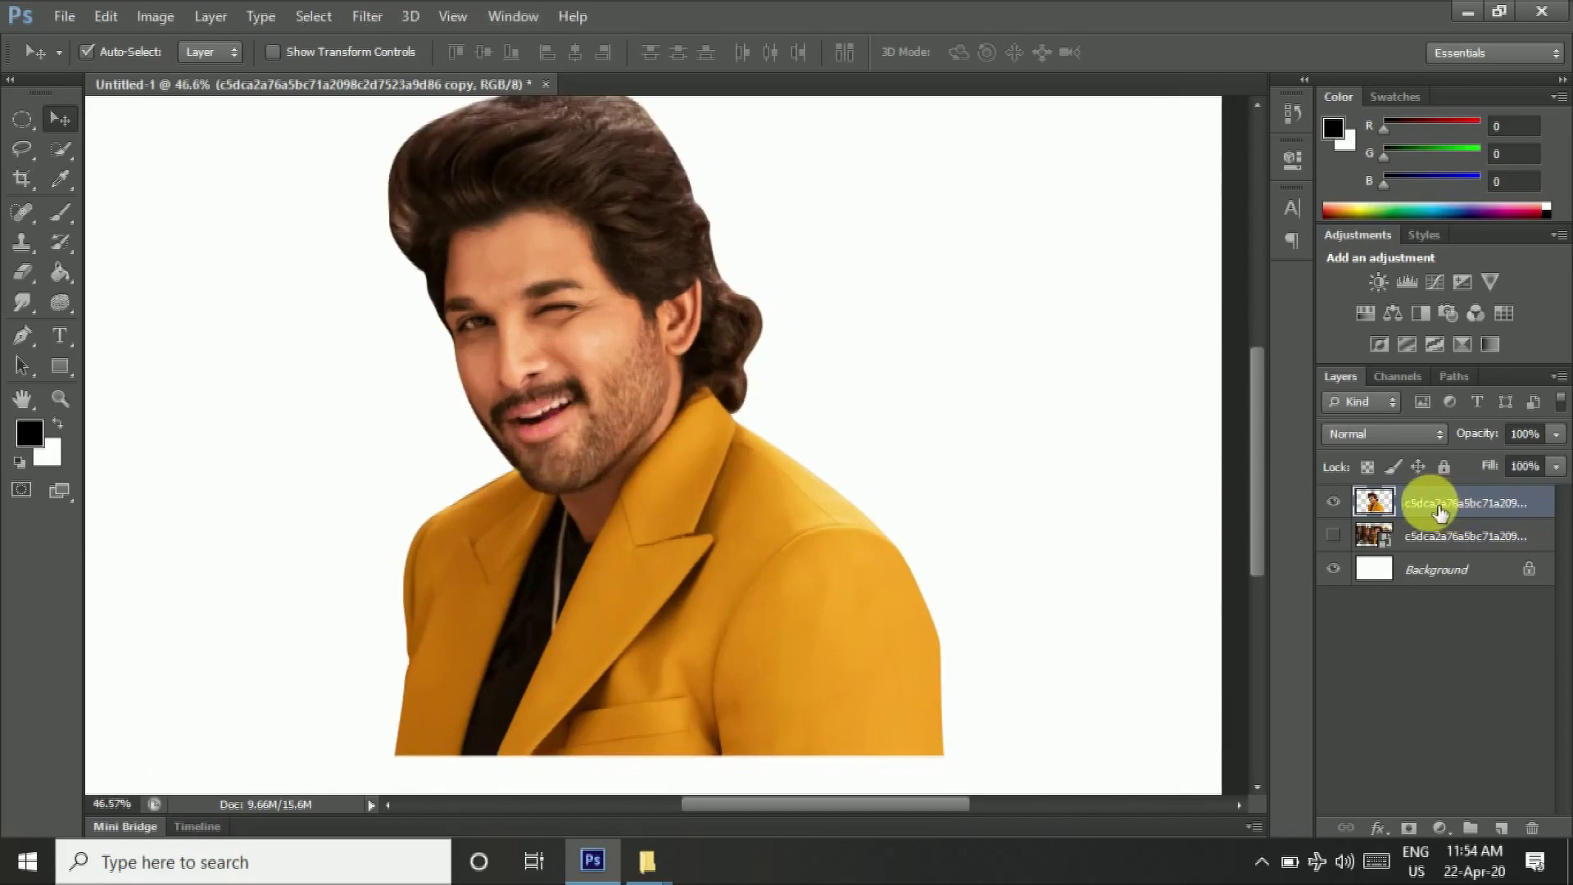
{"action": "scroll", "coordinate": [627, 405], "scroll_direction": "up", "scroll_amount": 4}
{"action": "scroll", "coordinate": [527, 340], "scroll_direction": "up", "scroll_amount": 3}
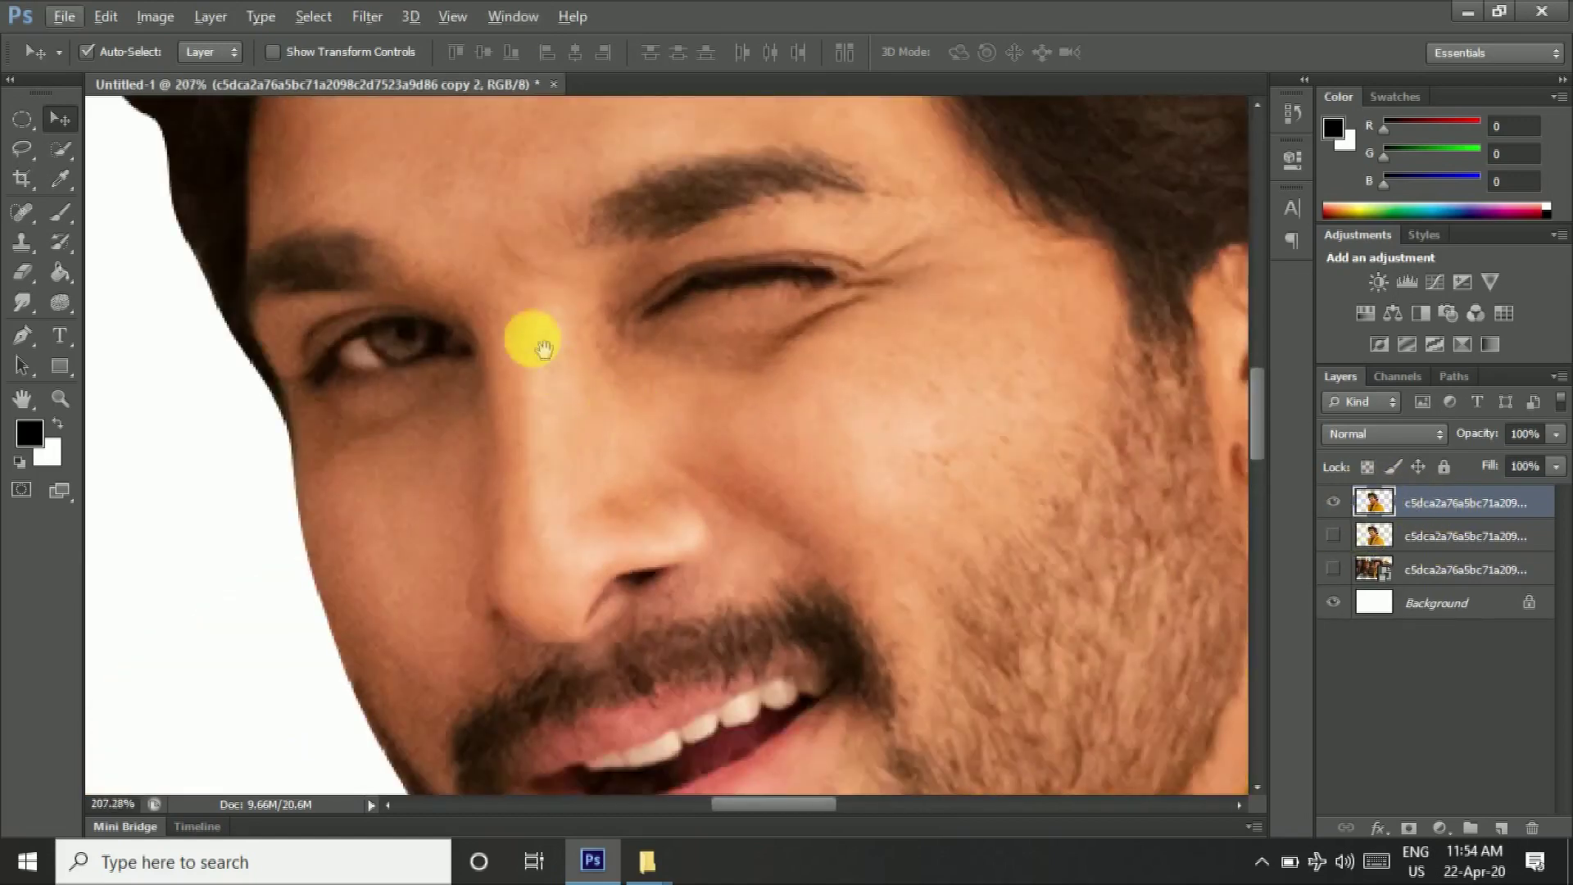
{"action": "scroll", "coordinate": [527, 340], "scroll_direction": "up", "scroll_amount": 2}
Step: Apply Sharpen More to the top cut-out copy, then bring up Unsharp Mask
{"action": "left_click", "coordinate": [369, 18]}
{"action": "mouse_move", "coordinate": [391, 357]}
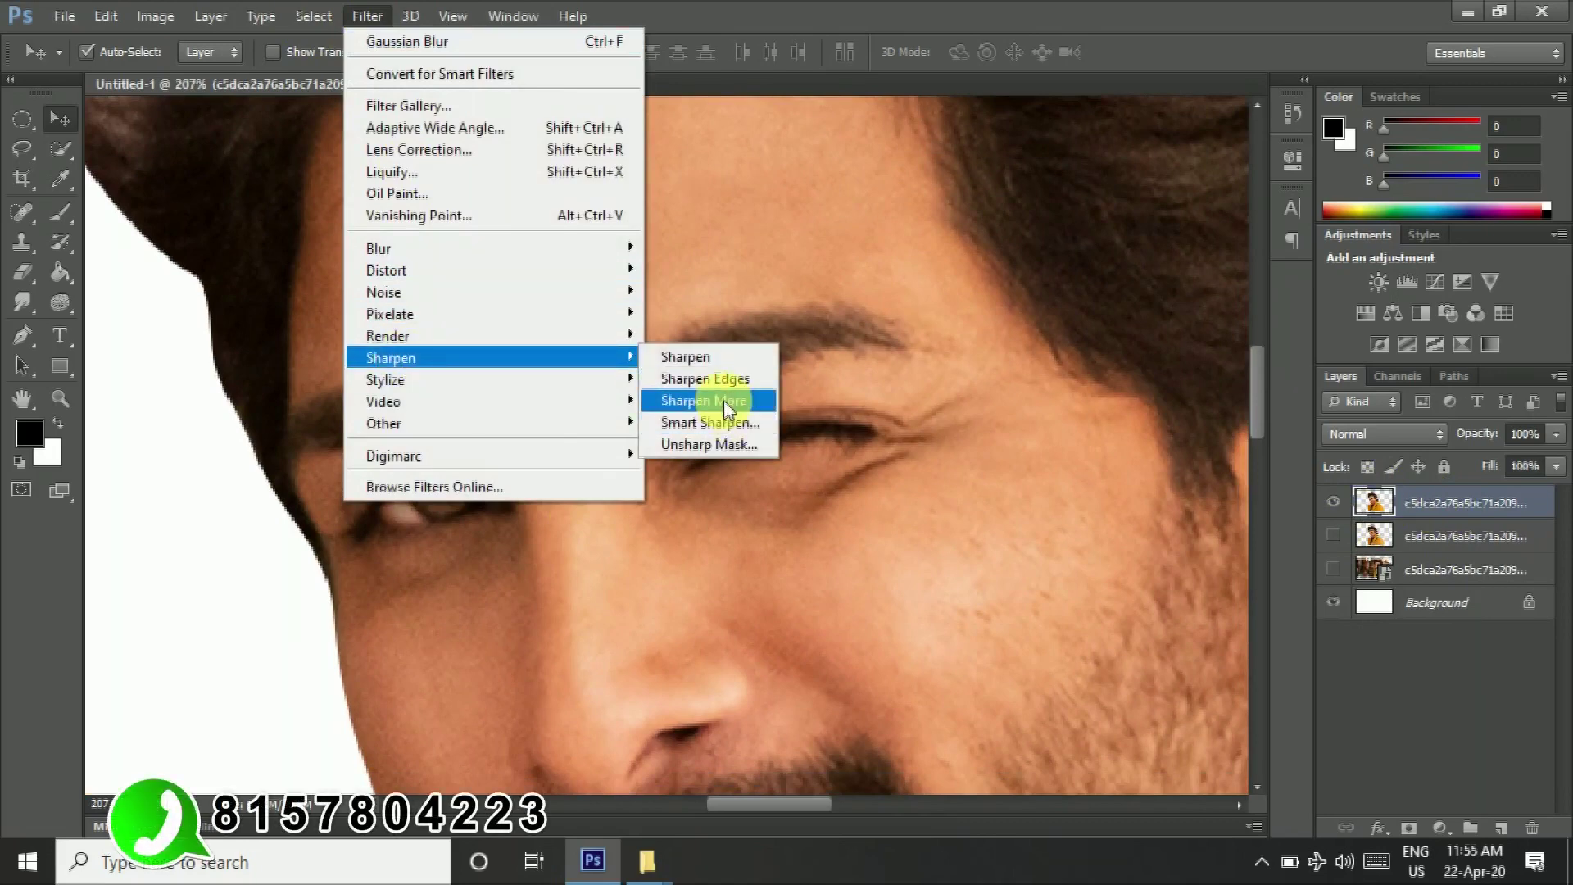
{"action": "left_click", "coordinate": [725, 400]}
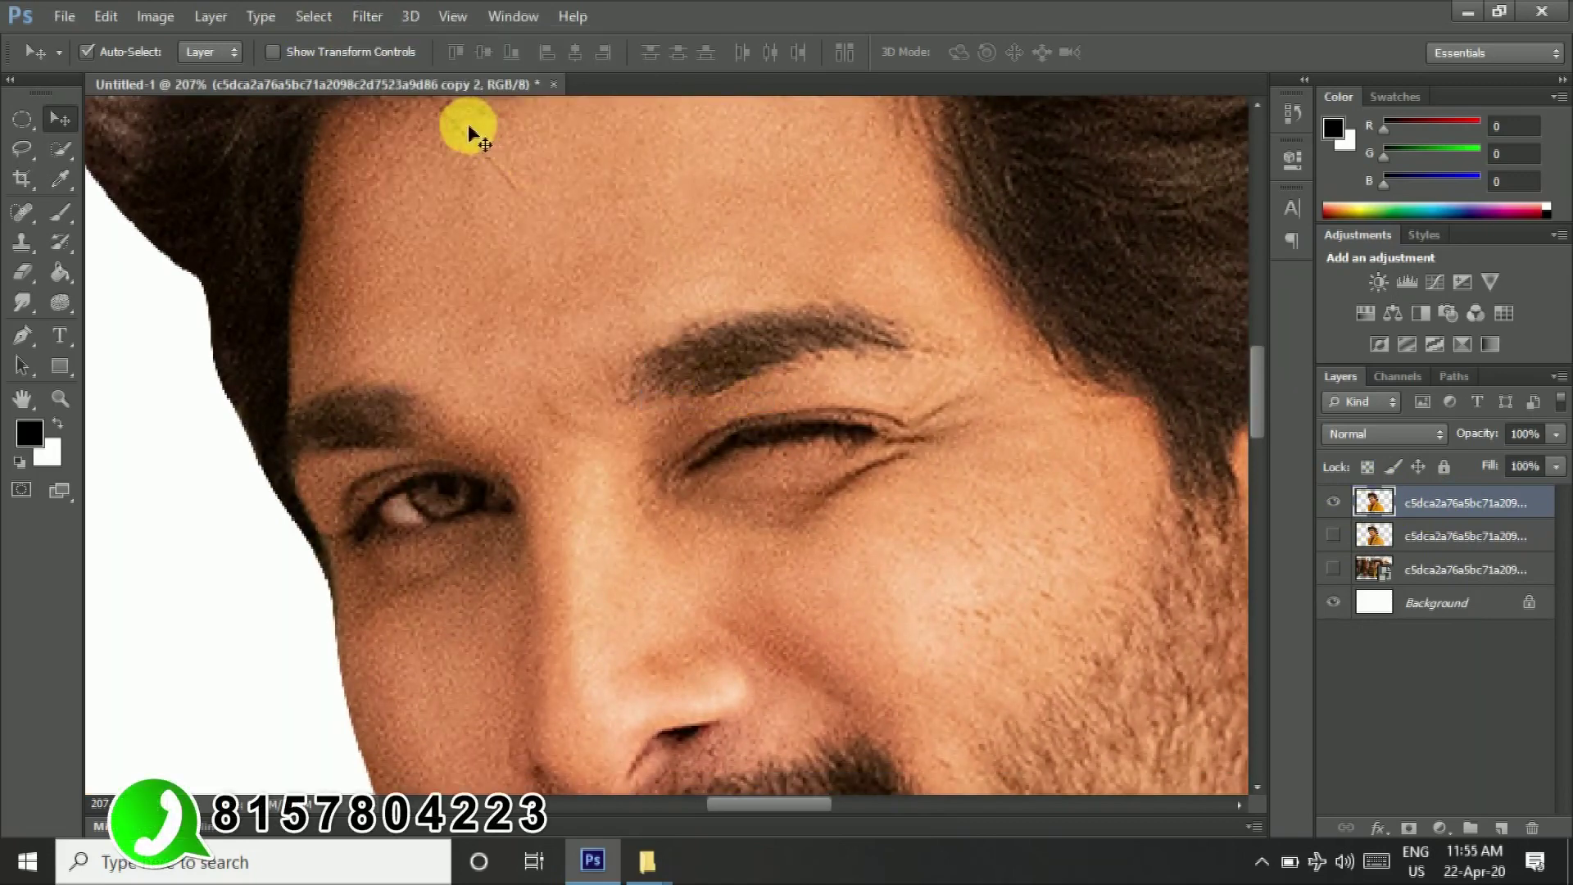
{"action": "scroll", "coordinate": [543, 238], "scroll_direction": "down", "scroll_amount": 4}
{"action": "scroll", "coordinate": [542, 238], "scroll_direction": "up", "scroll_amount": 1}
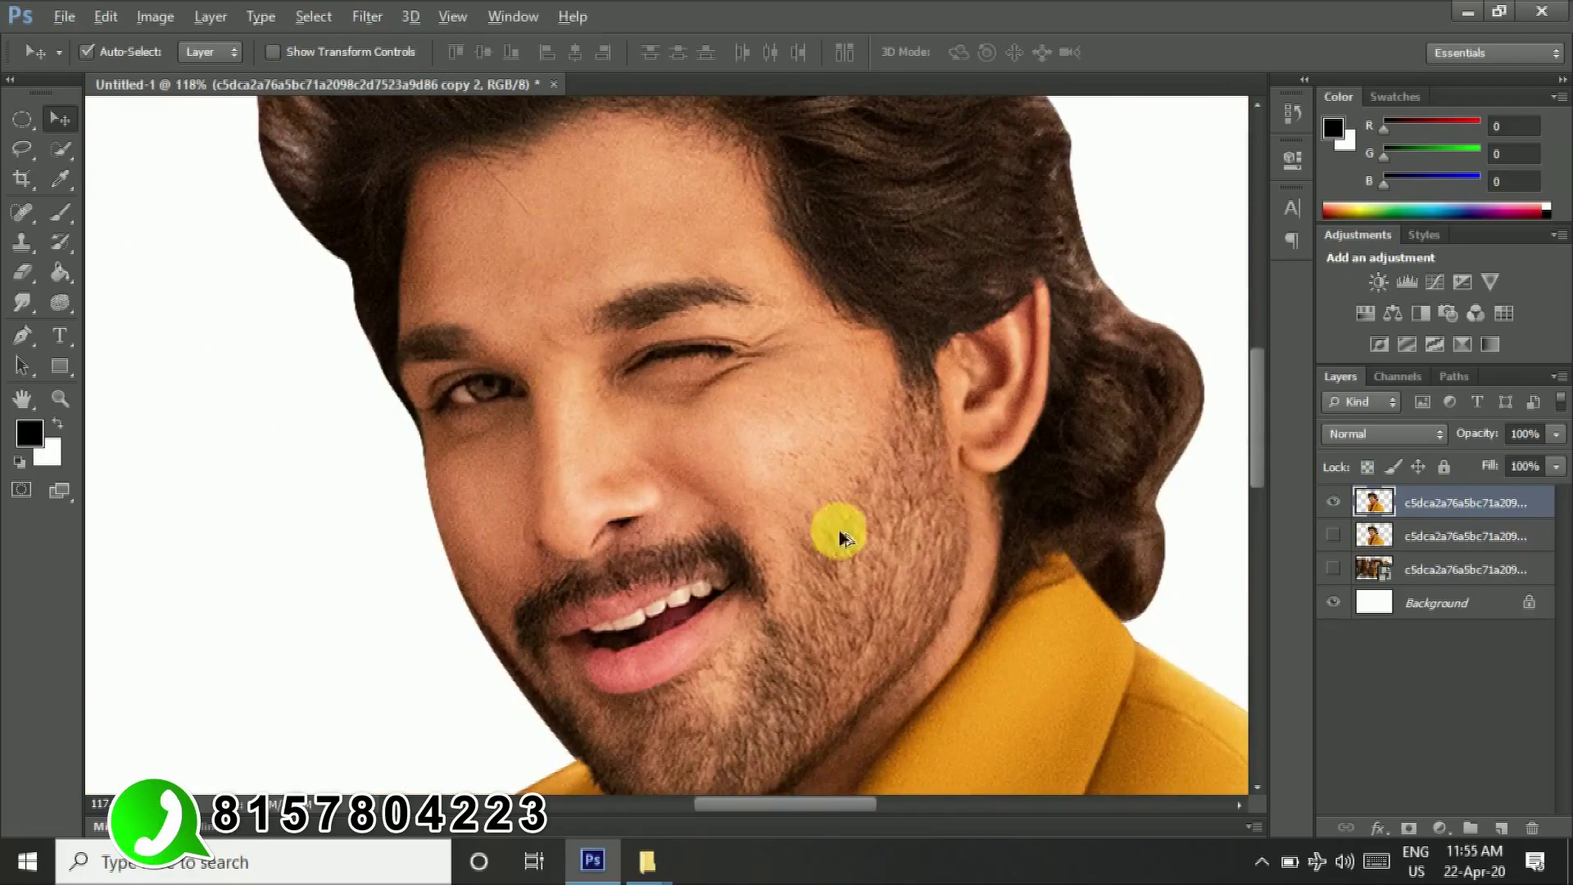
{"action": "scroll", "coordinate": [688, 673], "scroll_direction": "up", "scroll_amount": 4}
{"action": "left_click_drag", "start_coordinate": [456, 351], "coordinate": [797, 657]}
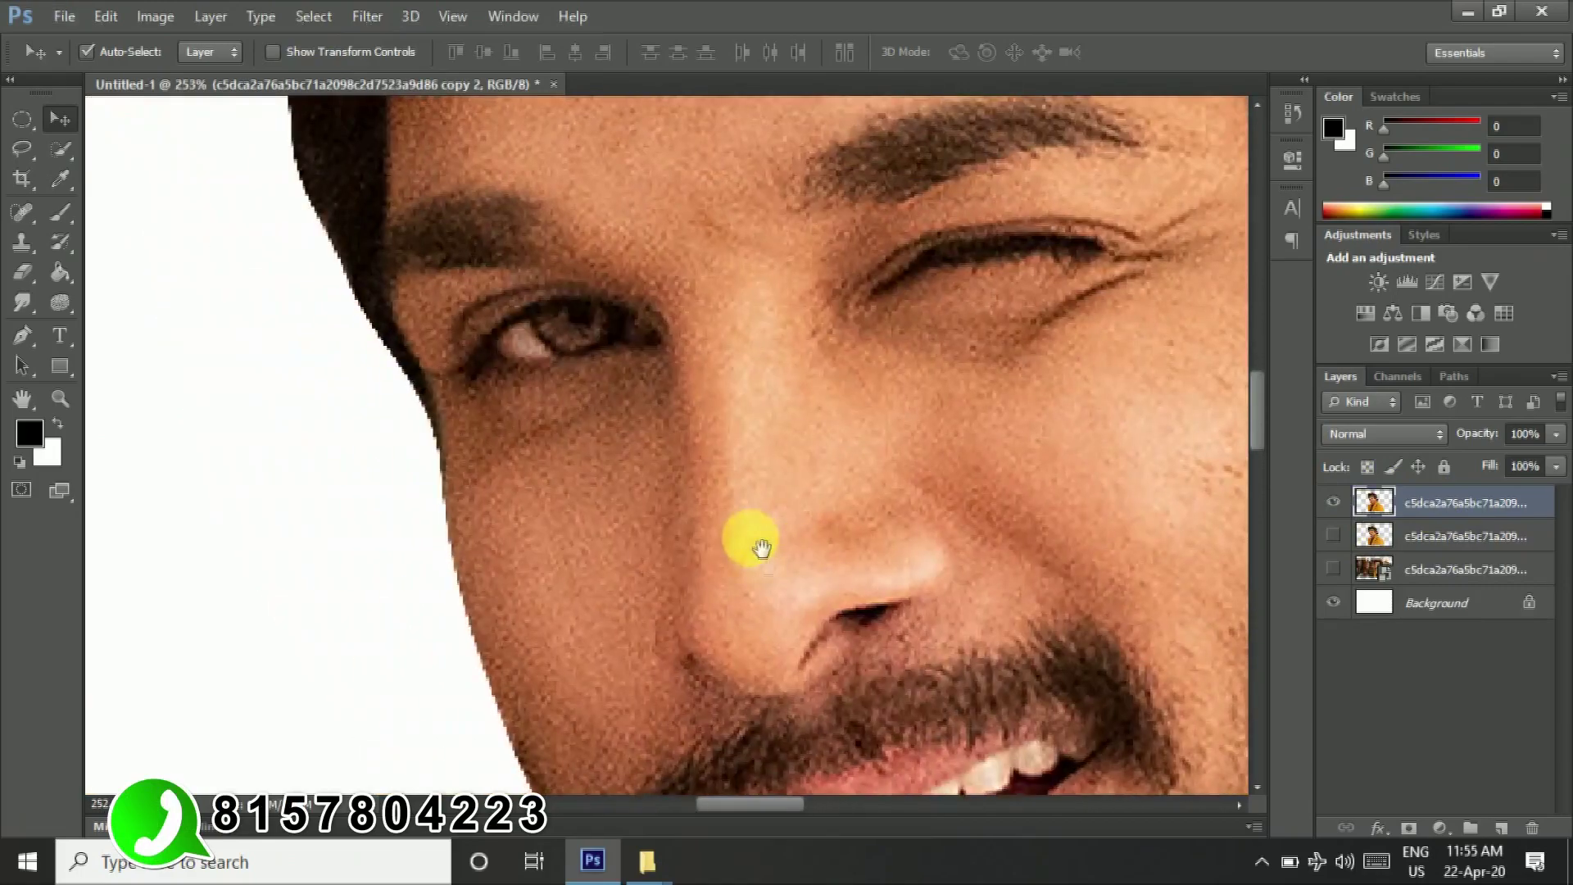
{"action": "scroll", "coordinate": [655, 440], "scroll_direction": "down", "scroll_amount": 4}
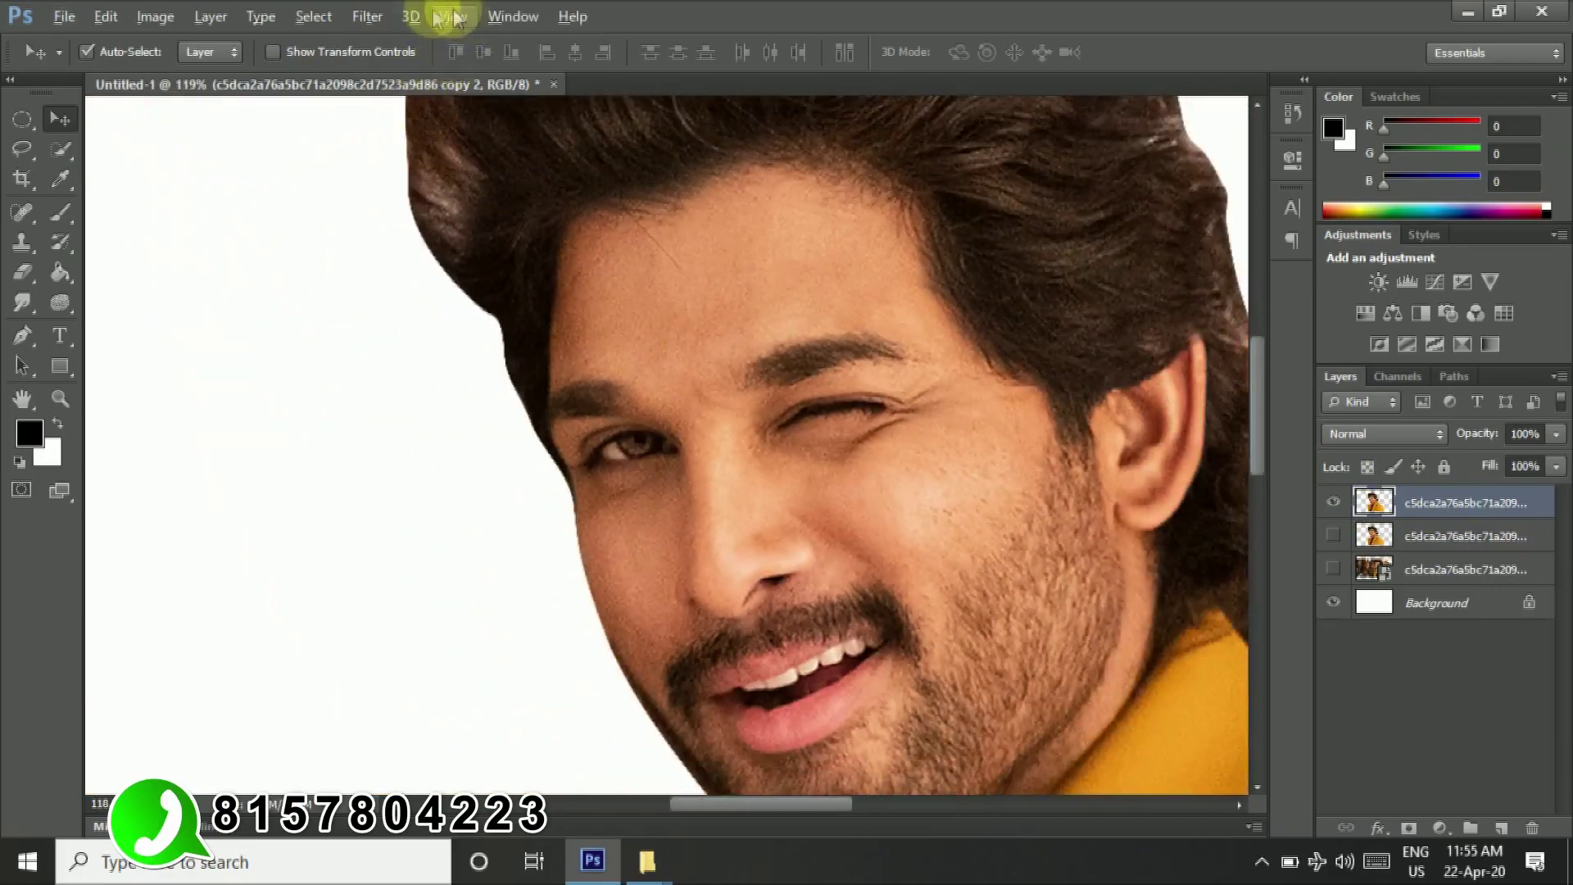
{"action": "left_click", "coordinate": [365, 18]}
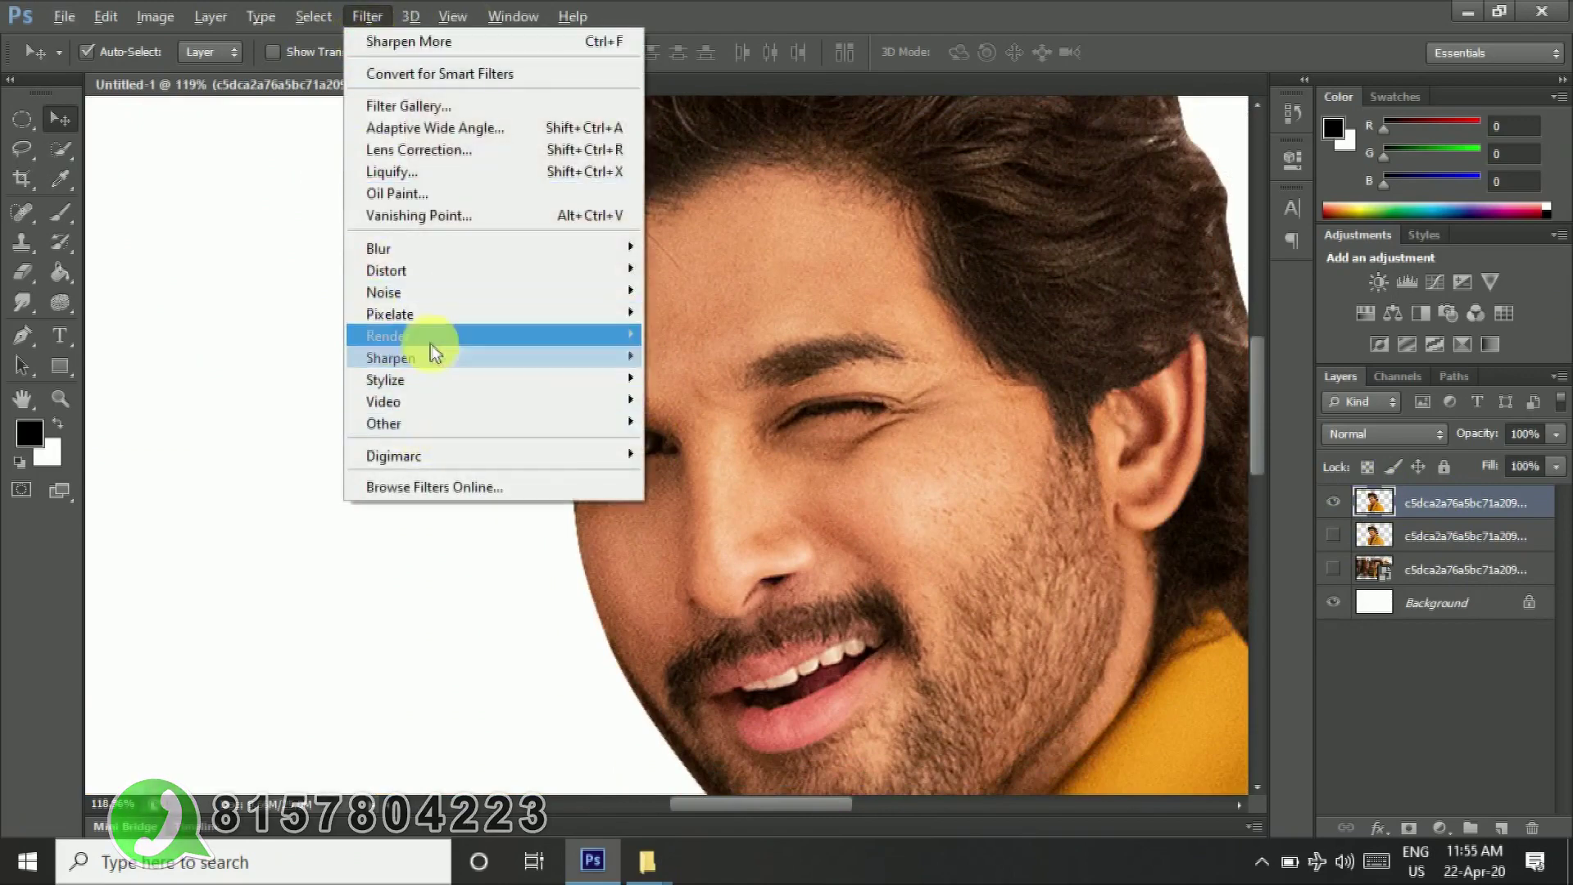
{"action": "mouse_move", "coordinate": [391, 357]}
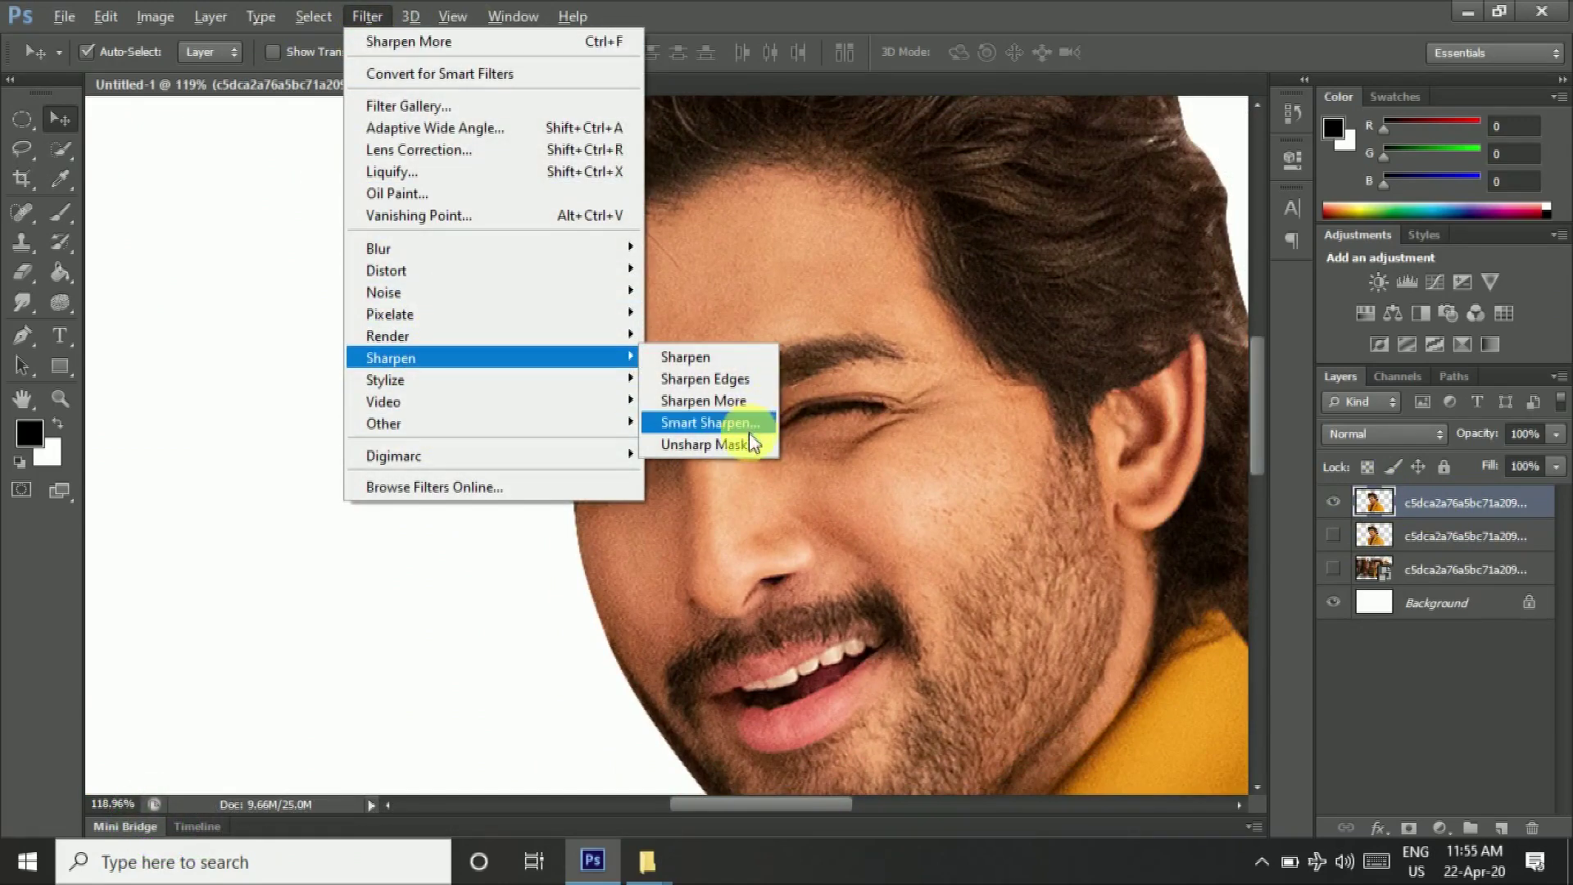
{"action": "left_click", "coordinate": [749, 442]}
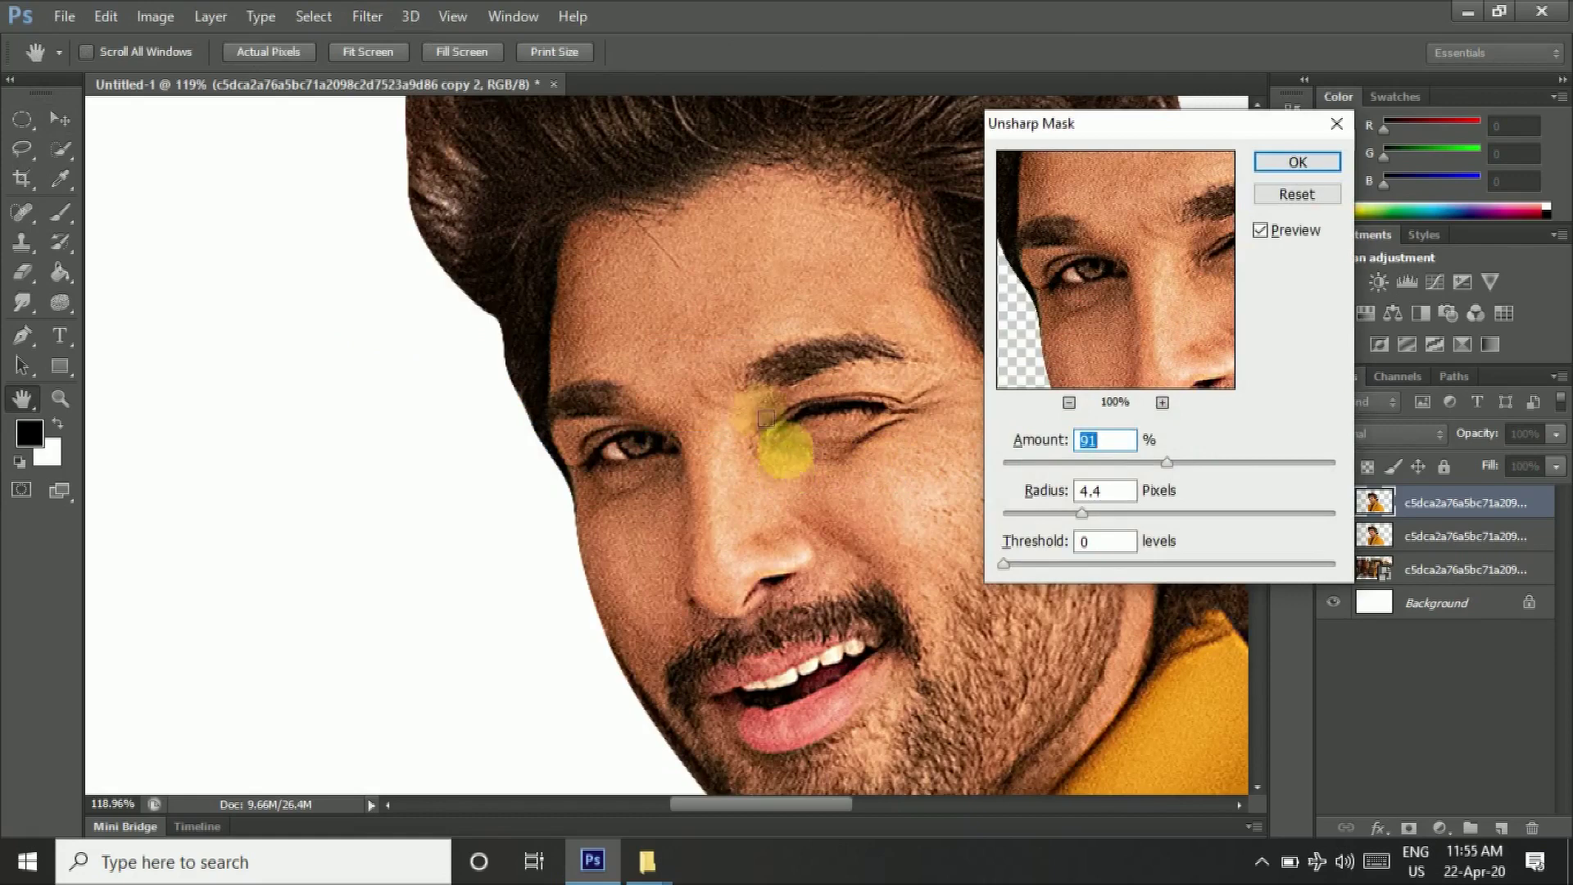
Step: Sharpen the portrait copy with Unsharp Mask at 91% amount and about 6.4 px radius
{"action": "left_click", "coordinate": [705, 381]}
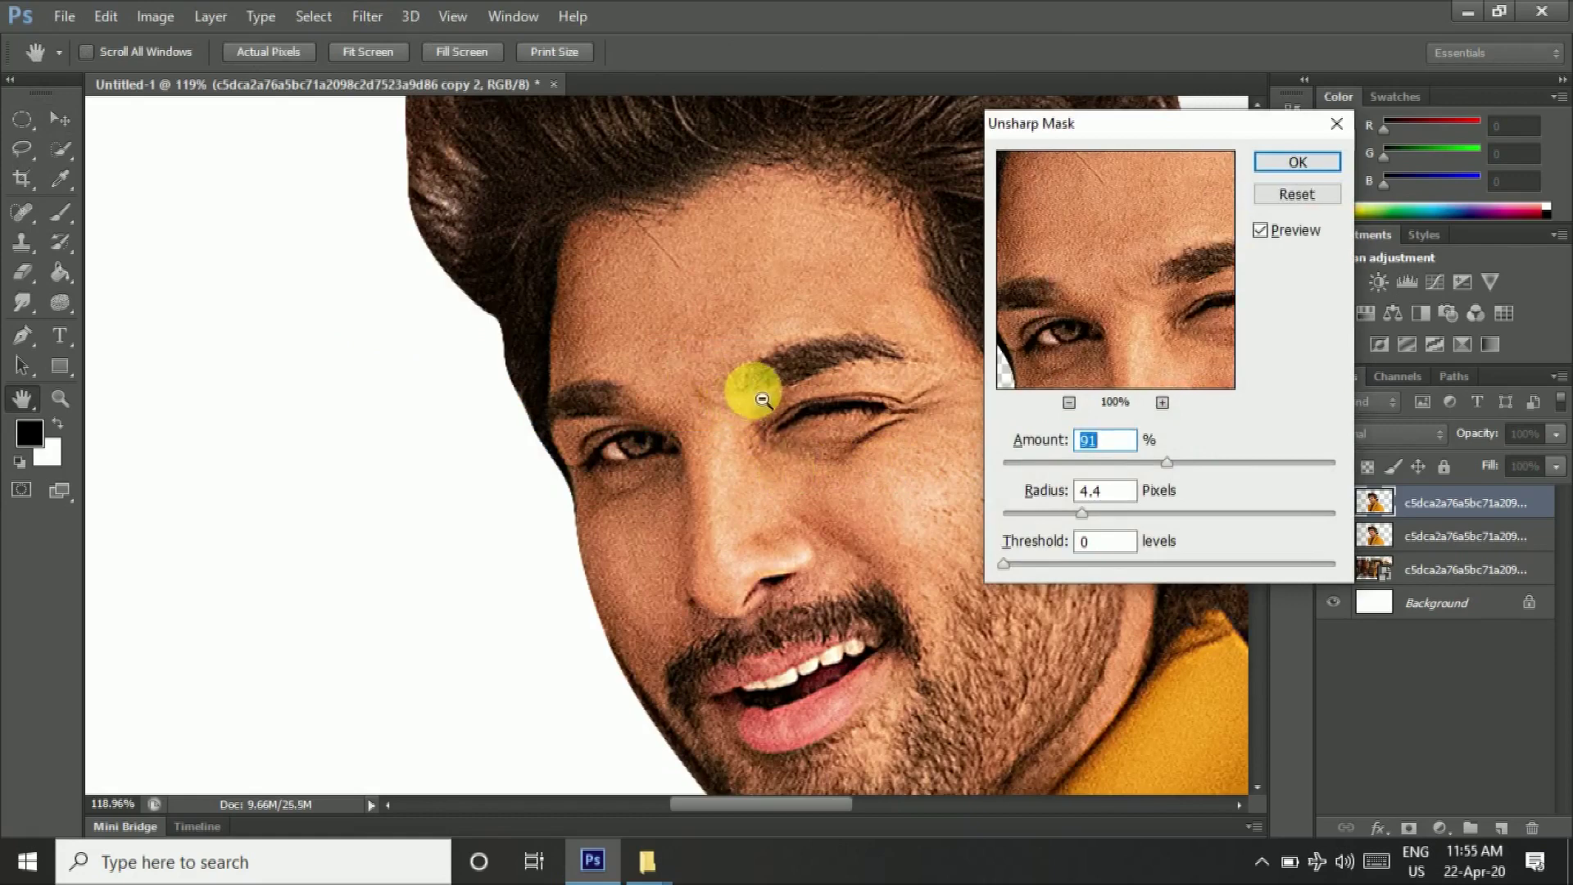
{"action": "left_click", "coordinate": [820, 280]}
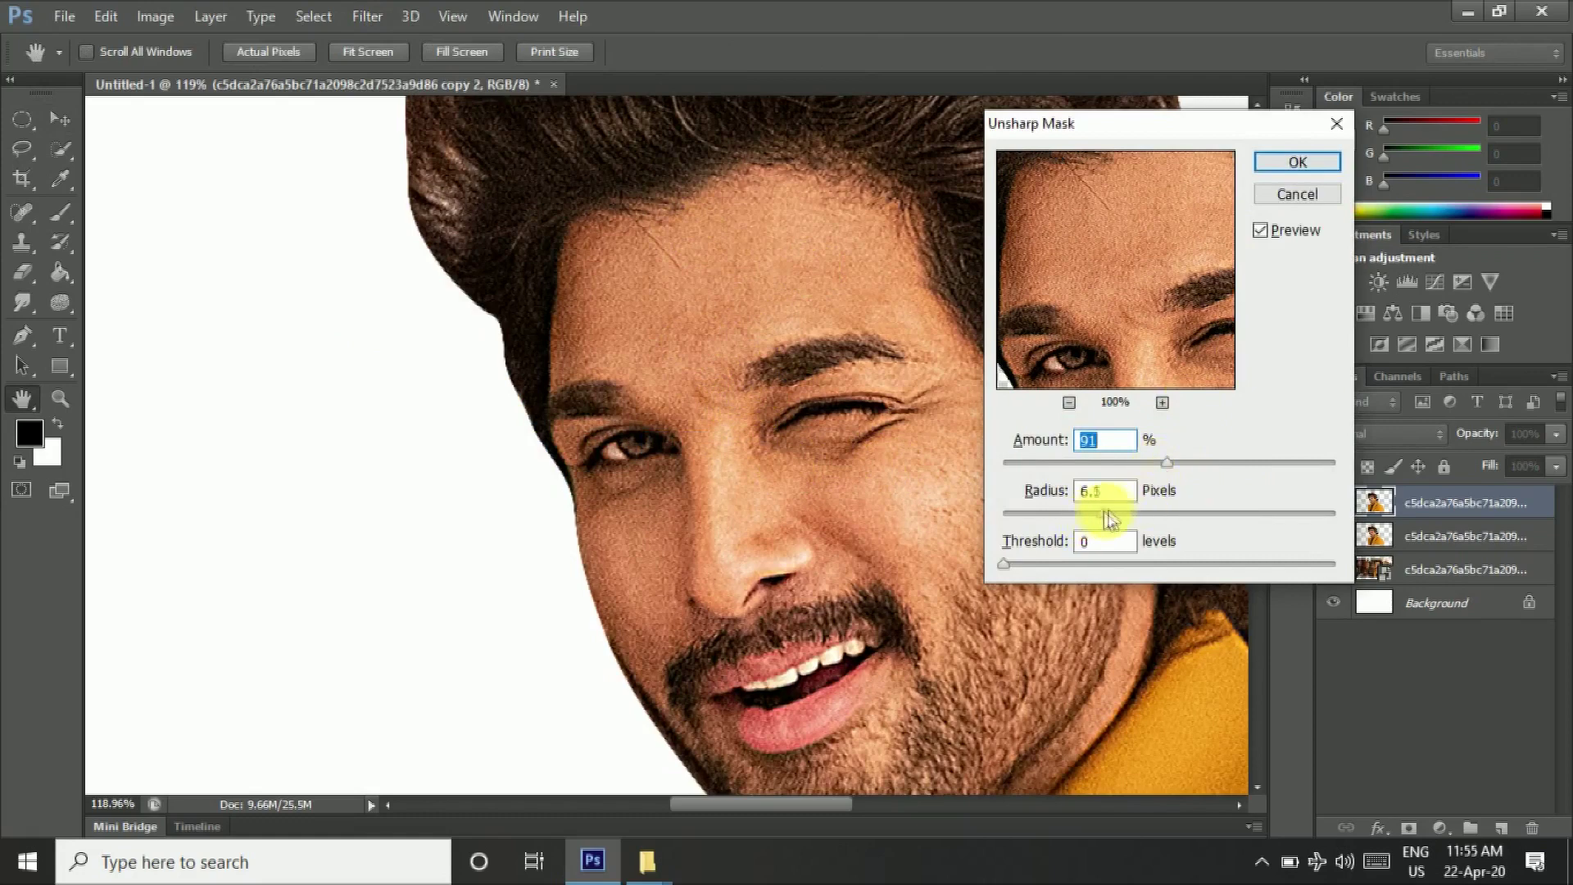
{"action": "key", "text": "Tab"}
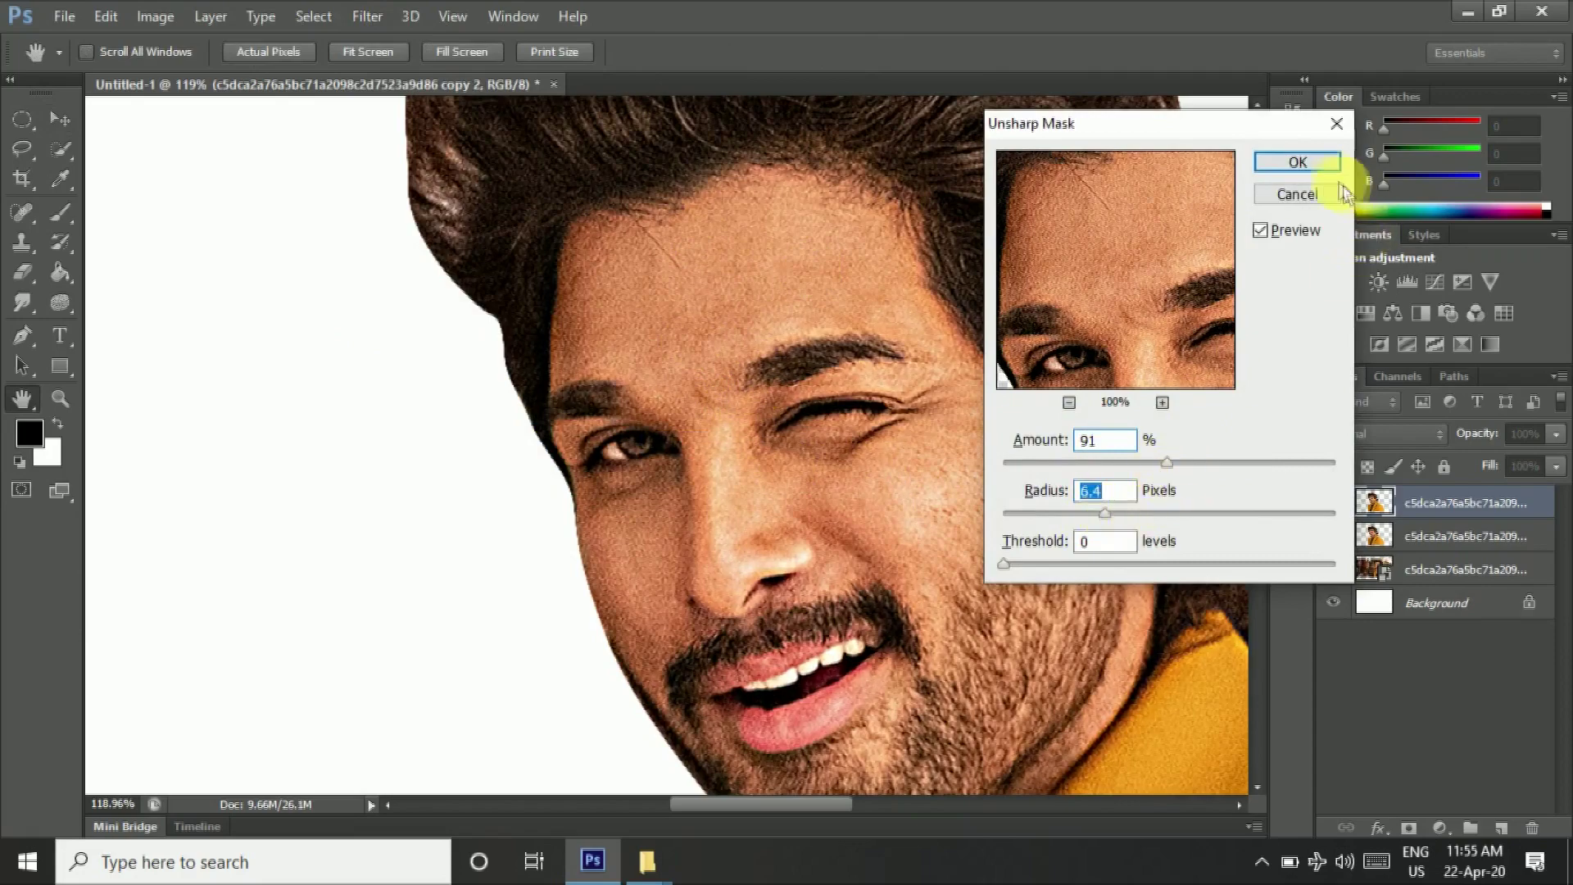
{"action": "left_click", "coordinate": [1322, 163]}
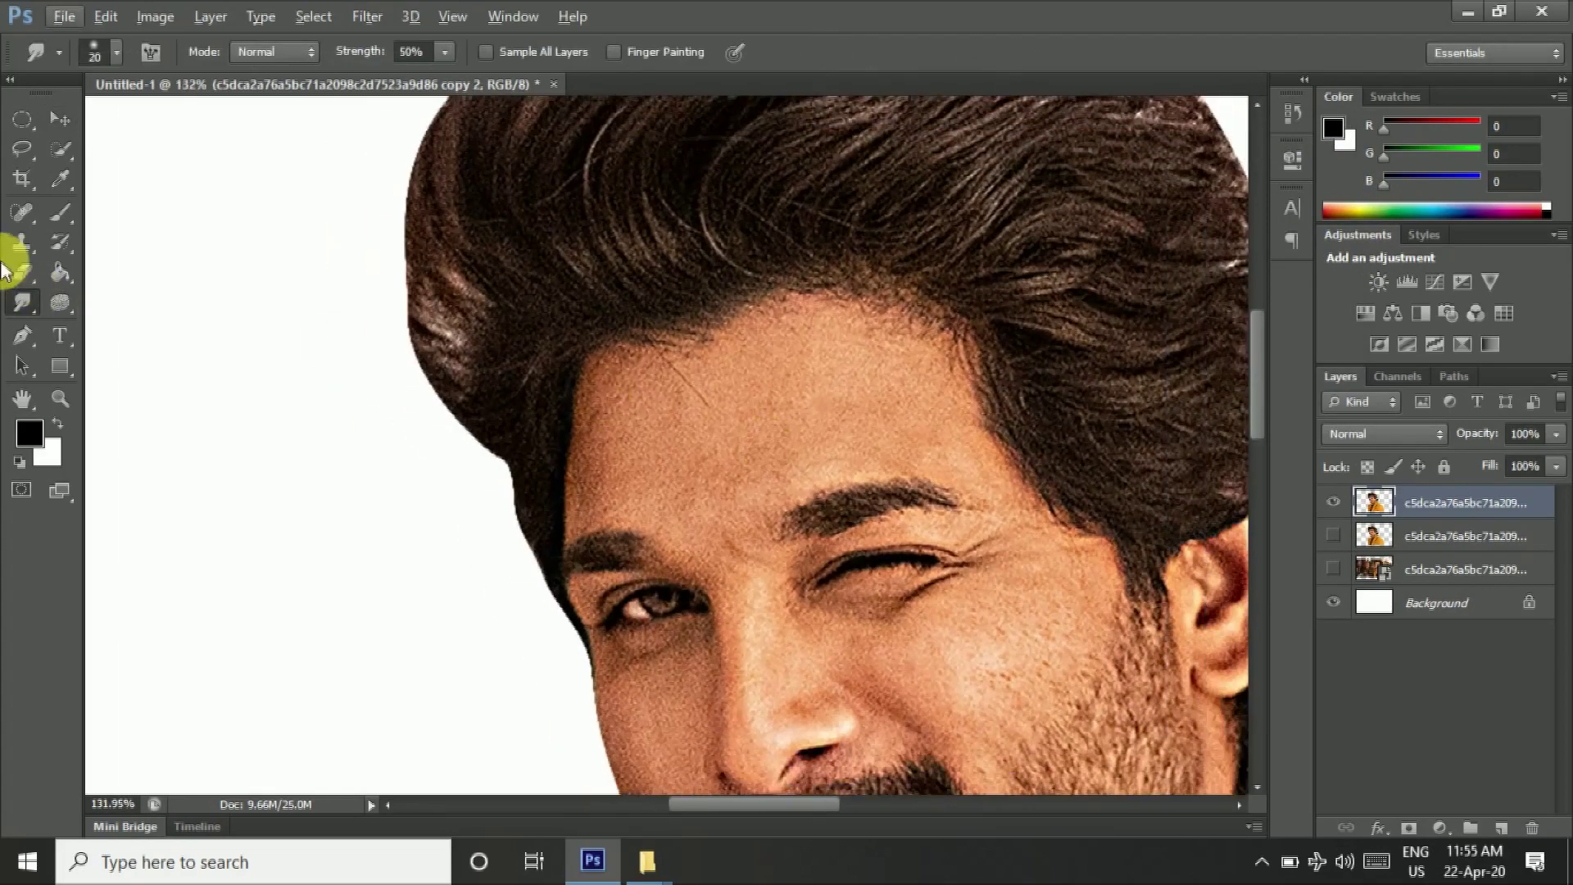
Step: Switch to the Smudge tool with a 30 px, 0% hardness soft round brush
{"action": "right_click", "coordinate": [31, 310]}
{"action": "left_click", "coordinate": [93, 351]}
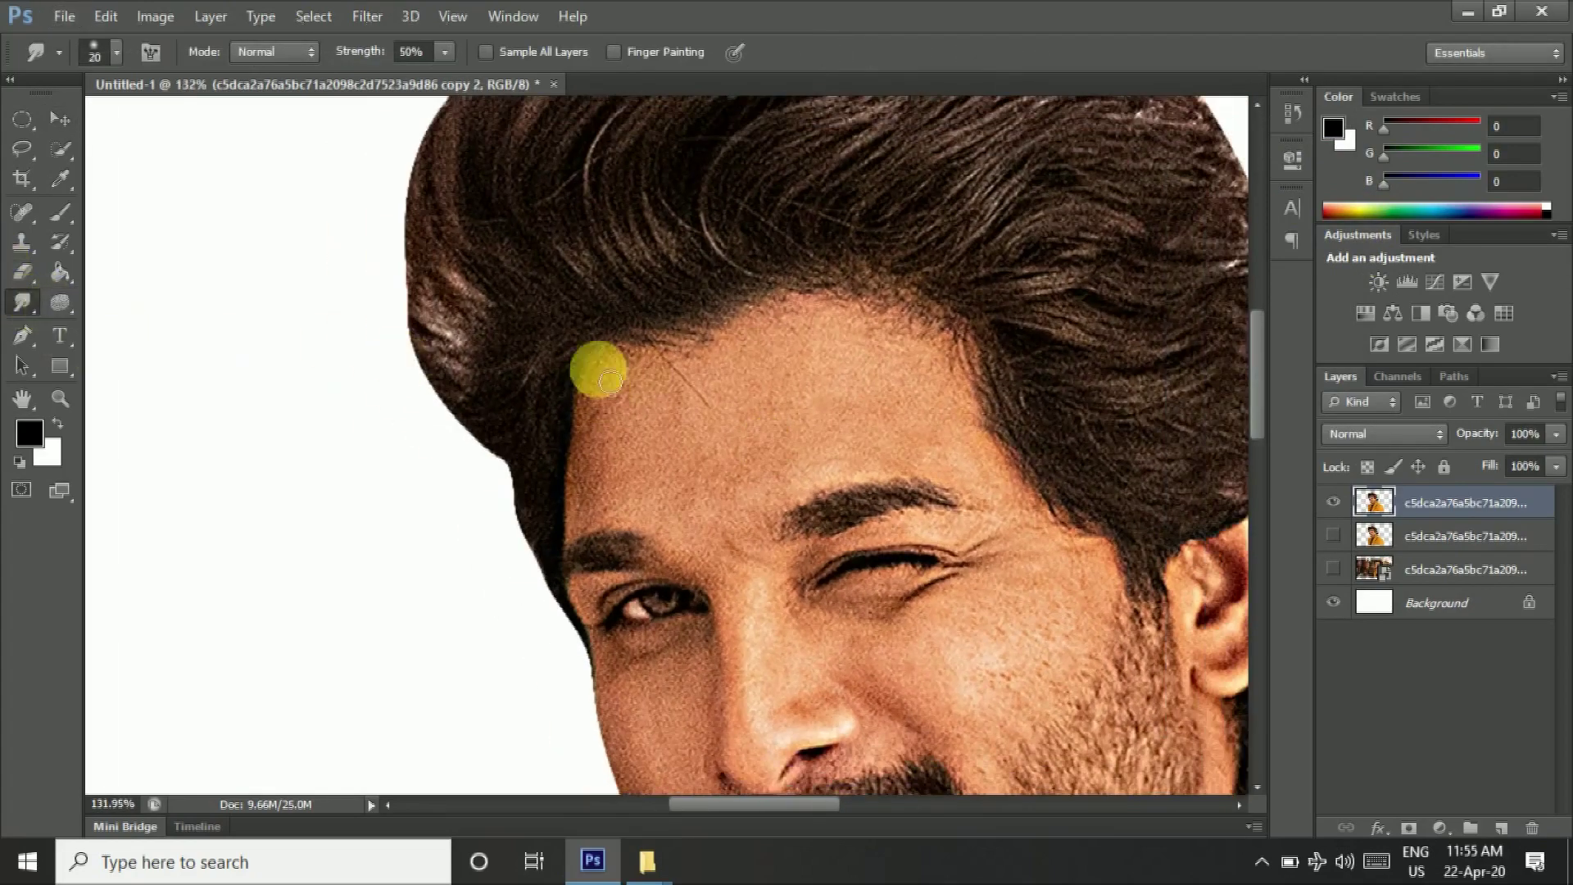
{"action": "scroll", "coordinate": [634, 464], "scroll_direction": "down", "scroll_amount": 2}
{"action": "scroll", "coordinate": [703, 422], "scroll_direction": "down", "scroll_amount": 2}
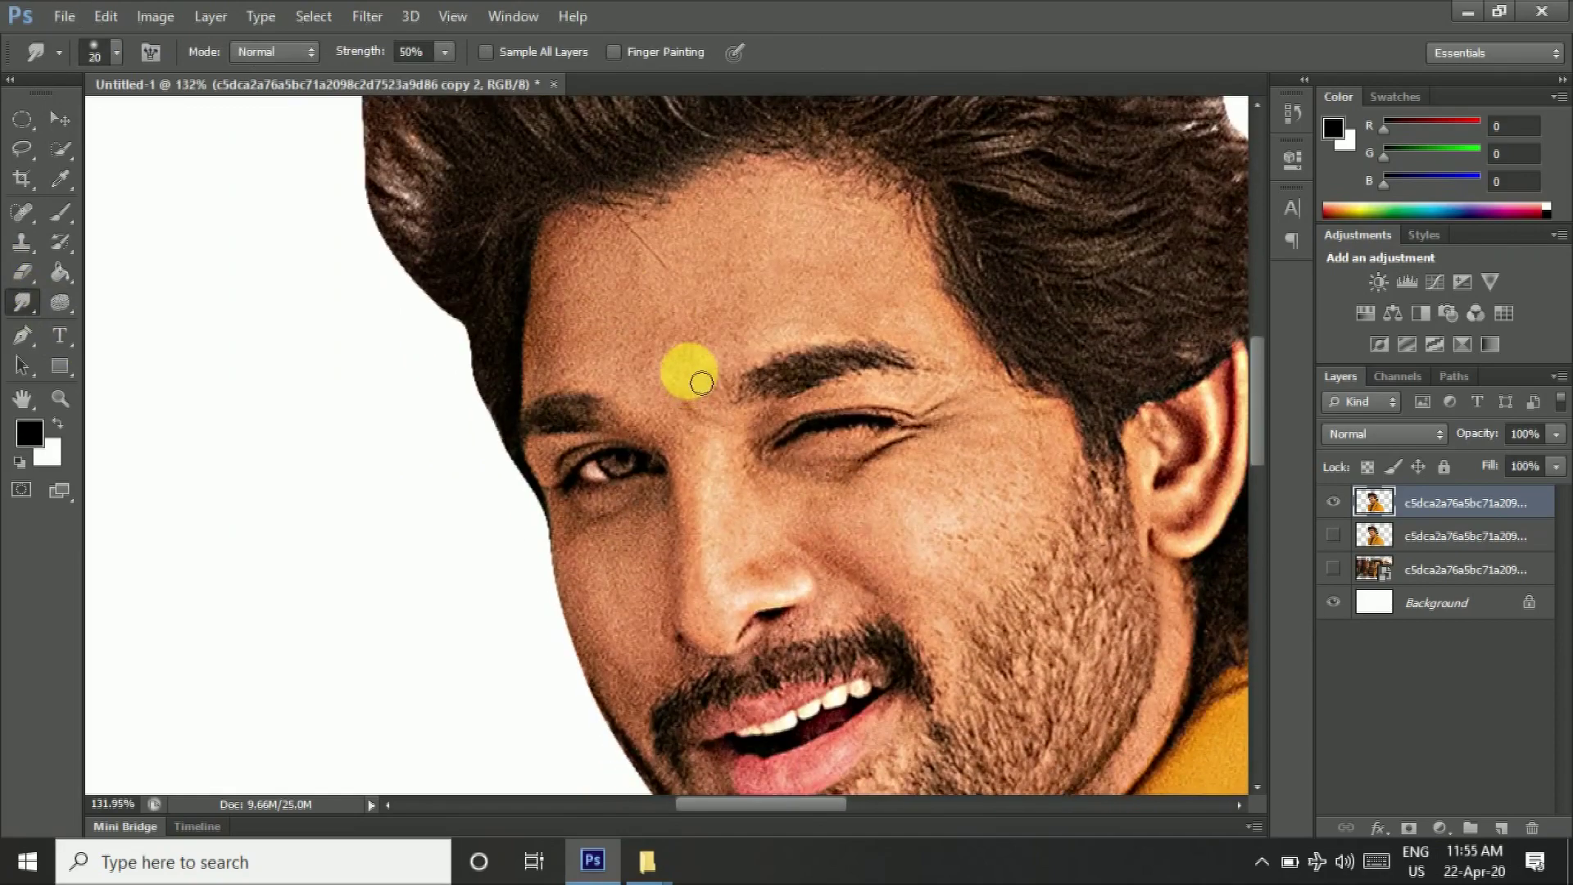
{"action": "right_click", "coordinate": [644, 336]}
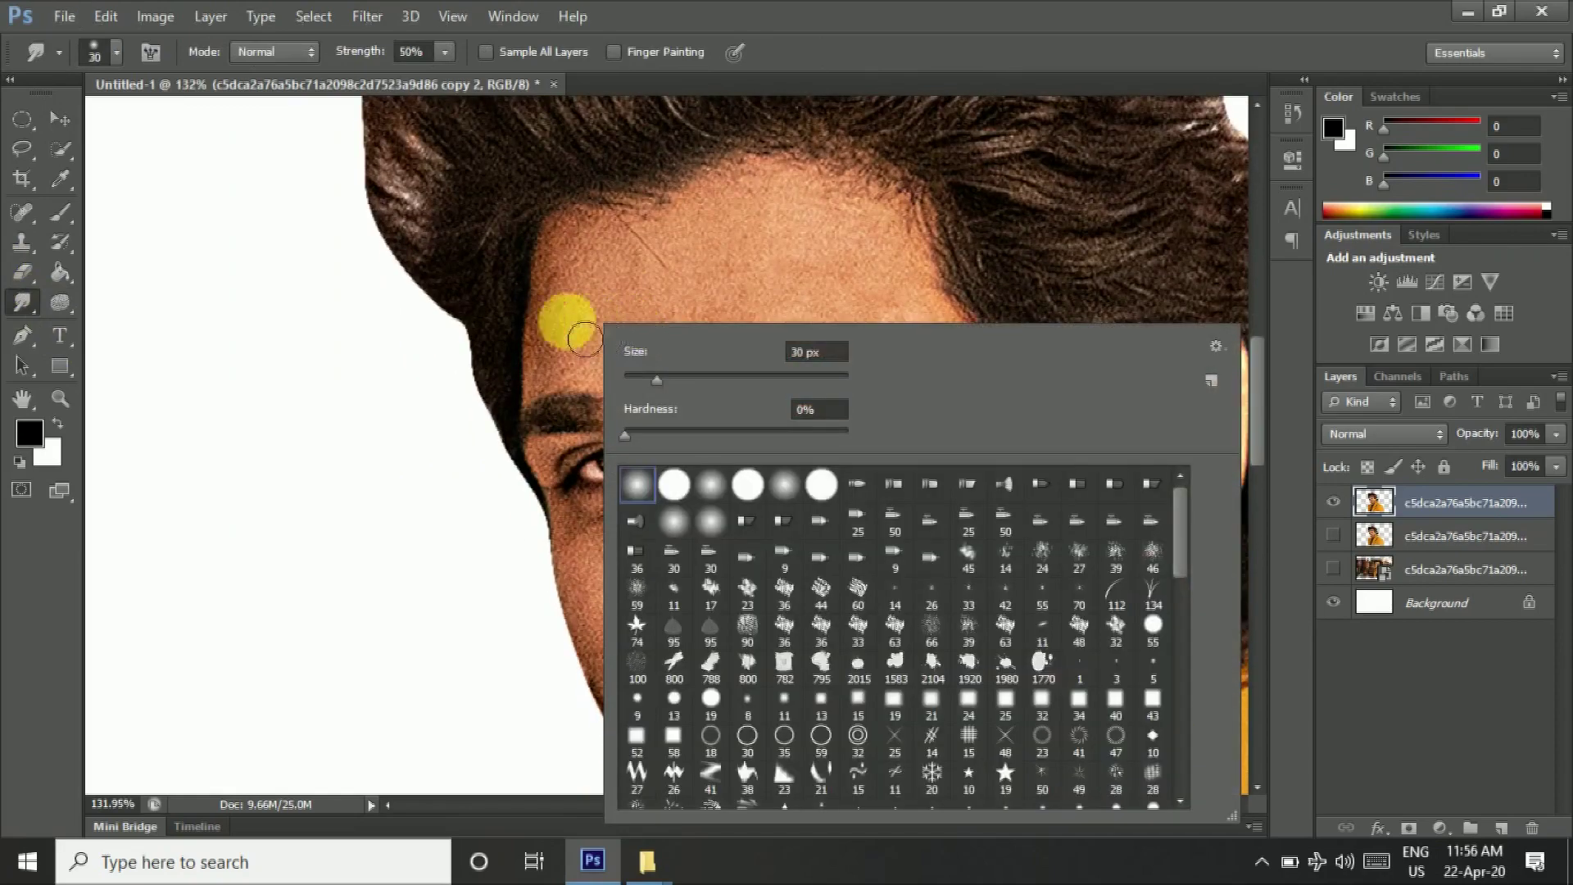
{"action": "left_click", "coordinate": [224, 305]}
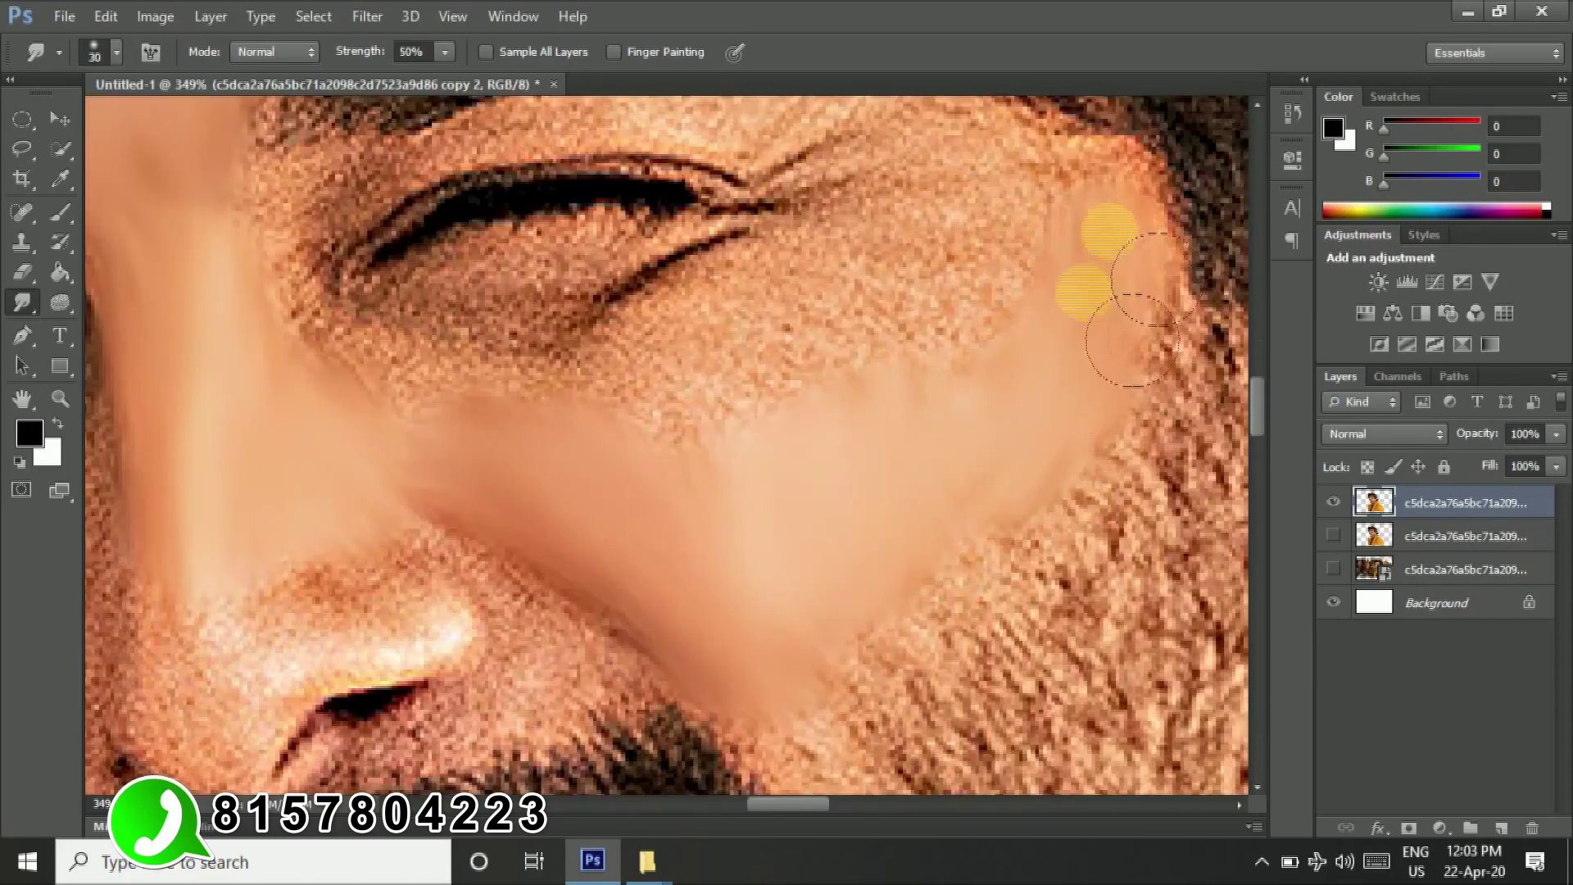
Step: Smudge the under-eye, cheek, nostril and upper eyelid skin smooth
{"action": "mouse_move", "coordinate": [780, 256]}
{"action": "left_mouse_down"}
{"action": "mouse_move", "coordinate": [509, 369]}
{"action": "mouse_move", "coordinate": [767, 577]}
{"action": "left_mouse_up"}
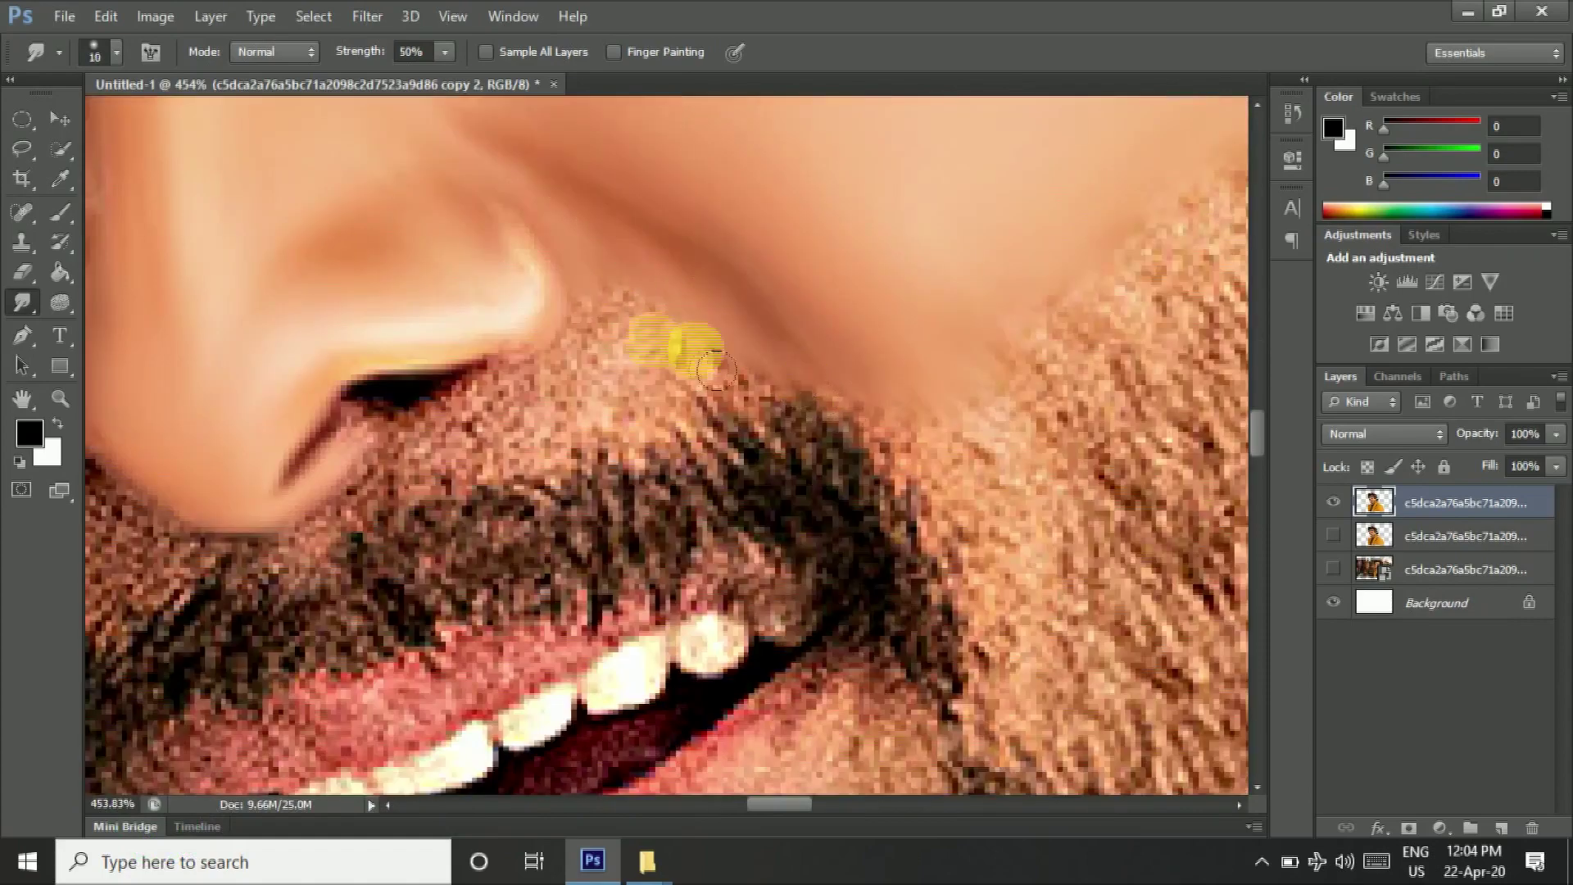
{"action": "left_click_drag", "start_coordinate": [668, 344], "coordinate": [613, 351]}
{"action": "left_click_drag", "start_coordinate": [619, 292], "coordinate": [661, 387]}
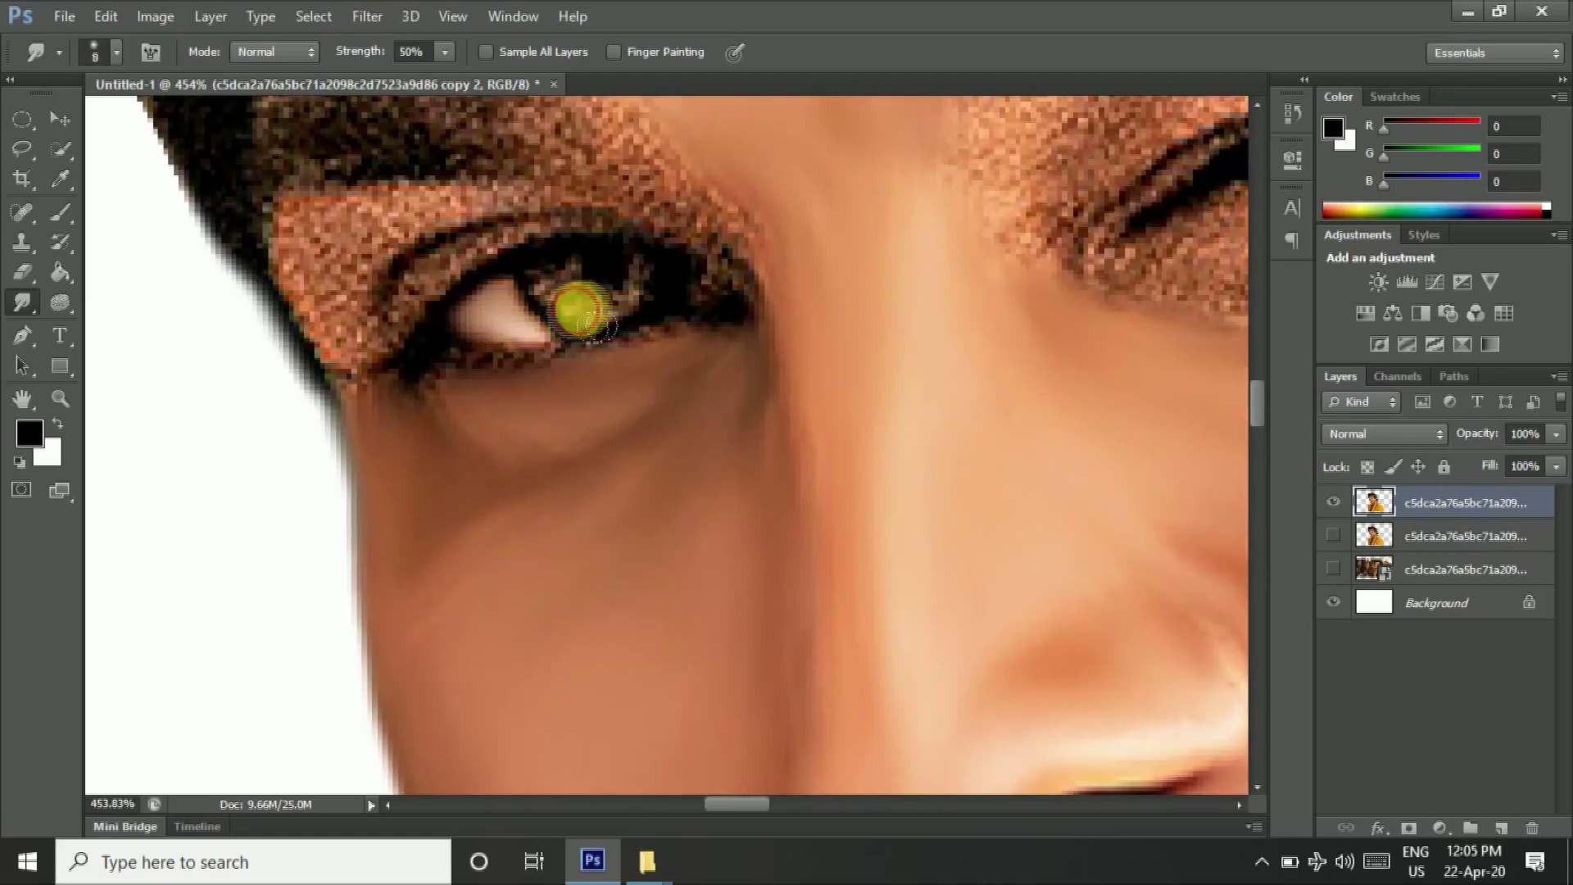
{"action": "left_click_drag", "start_coordinate": [583, 315], "coordinate": [430, 398]}
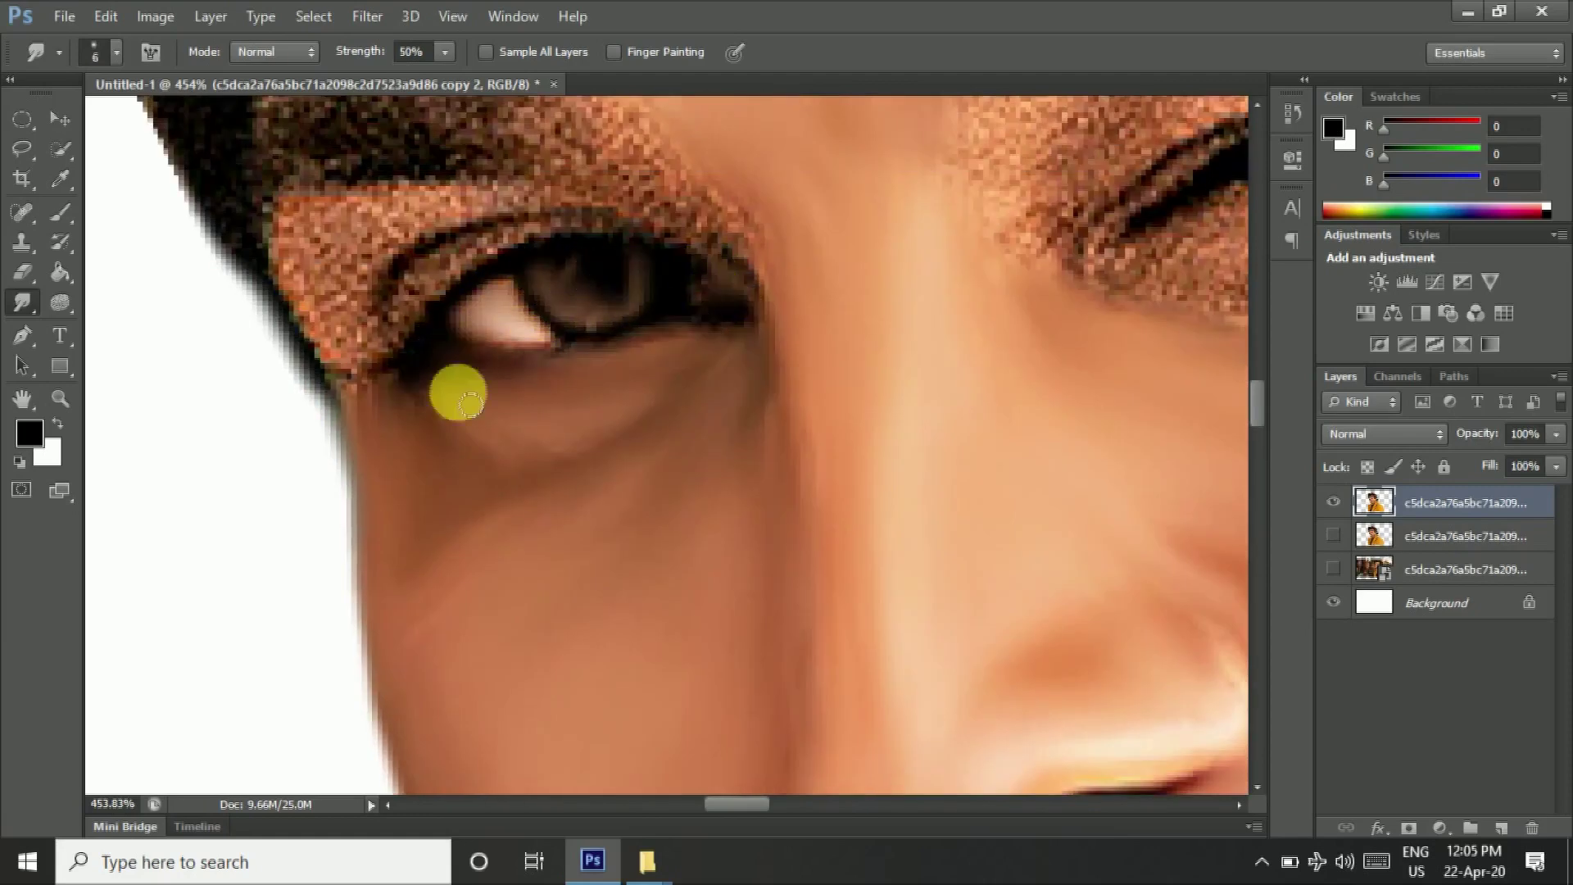
{"action": "left_click_drag", "start_coordinate": [367, 348], "coordinate": [410, 230]}
{"action": "mouse_move", "coordinate": [326, 341]}
{"action": "left_mouse_down"}
{"action": "mouse_move", "coordinate": [565, 213]}
{"action": "mouse_move", "coordinate": [655, 229]}
{"action": "mouse_move", "coordinate": [808, 421]}
{"action": "mouse_move", "coordinate": [713, 369]}
{"action": "left_mouse_up"}
Step: Smooth the skin around the right eyebrow and outer eye corner, adjusting brush size
{"action": "mouse_move", "coordinate": [1012, 298]}
{"action": "left_mouse_down"}
{"action": "mouse_move", "coordinate": [1025, 316]}
{"action": "mouse_move", "coordinate": [765, 463]}
{"action": "left_mouse_up"}
{"action": "key", "text": "bracketleft"}
{"action": "mouse_move", "coordinate": [1008, 381]}
{"action": "left_mouse_down"}
{"action": "mouse_move", "coordinate": [1029, 399]}
{"action": "mouse_move", "coordinate": [1170, 327]}
{"action": "left_mouse_up"}
{"action": "key", "text": "bracketright"}
{"action": "left_click_drag", "start_coordinate": [1008, 341], "coordinate": [973, 467]}
{"action": "left_click_drag", "start_coordinate": [918, 554], "coordinate": [975, 606]}
{"action": "left_click_drag", "start_coordinate": [809, 333], "coordinate": [872, 386]}
{"action": "left_click_drag", "start_coordinate": [703, 352], "coordinate": [739, 369]}
{"action": "left_click_drag", "start_coordinate": [932, 535], "coordinate": [956, 562]}
{"action": "left_click_drag", "start_coordinate": [766, 604], "coordinate": [802, 632]}
Step: Smooth the speckled lower and upper eyelid skin with a smaller brush
{"action": "key", "text": "bracketleft"}
{"action": "left_click_drag", "start_coordinate": [738, 696], "coordinate": [1141, 606]}
{"action": "left_click_drag", "start_coordinate": [902, 491], "coordinate": [695, 598]}
{"action": "left_click_drag", "start_coordinate": [573, 508], "coordinate": [776, 550]}
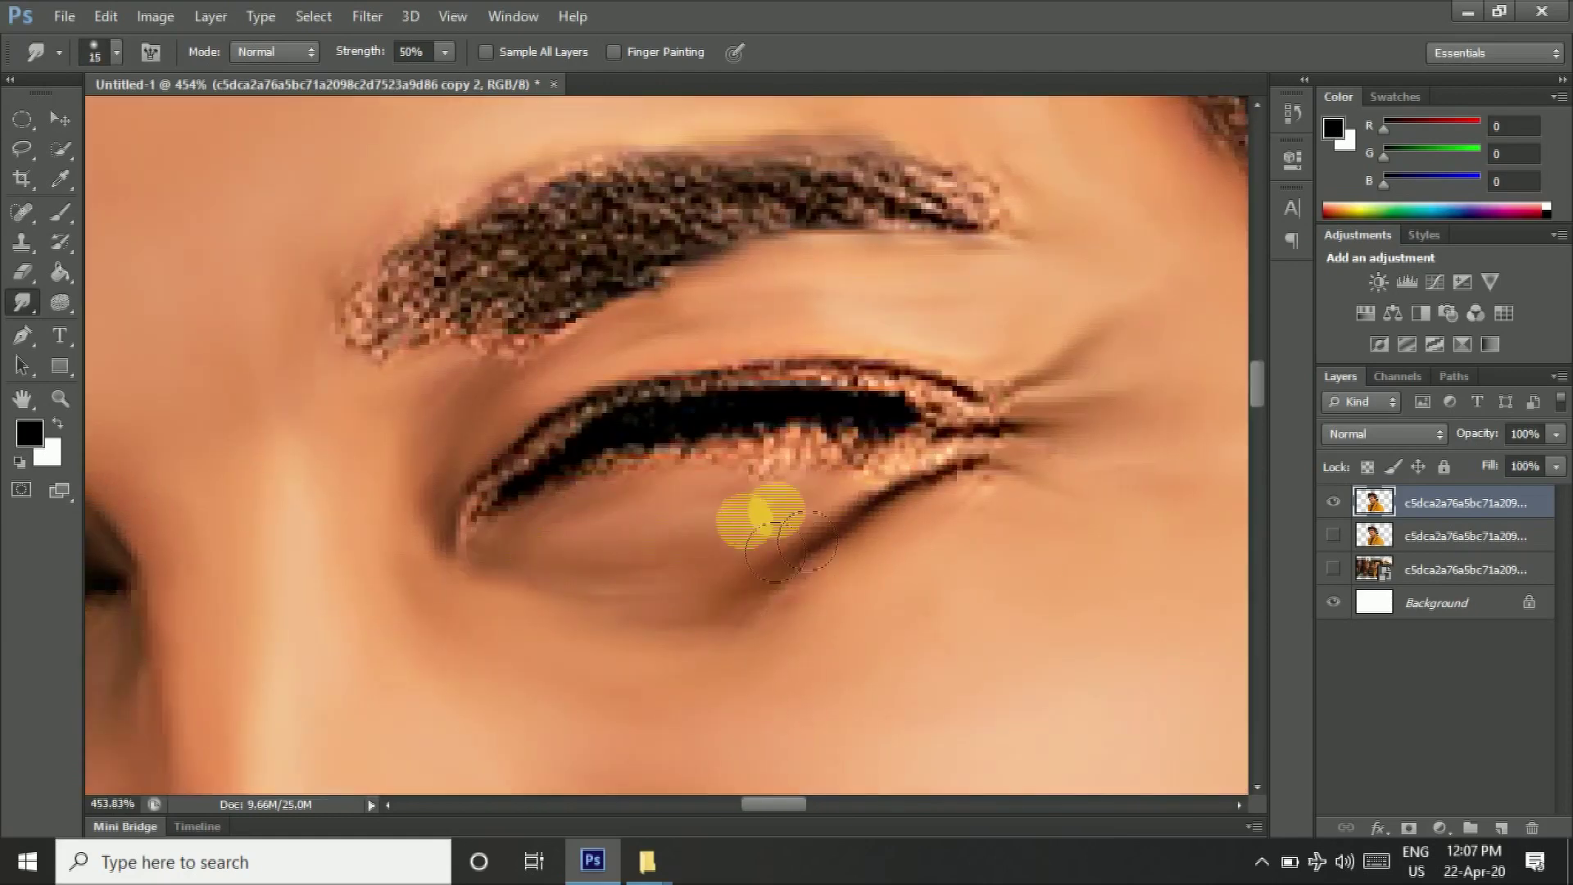
{"action": "left_click_drag", "start_coordinate": [795, 499], "coordinate": [738, 519]}
{"action": "mouse_move", "coordinate": [943, 394]}
{"action": "left_mouse_down"}
{"action": "mouse_move", "coordinate": [491, 467]}
{"action": "mouse_move", "coordinate": [807, 414]}
{"action": "mouse_move", "coordinate": [695, 425]}
{"action": "left_mouse_up"}
{"action": "key", "text": "bracketleft"}
{"action": "key", "text": "bracketleft"}
{"action": "key", "text": "bracketleft"}
{"action": "key", "text": "bracketright"}
{"action": "key", "text": "bracketright"}
{"action": "key", "text": "bracketright"}
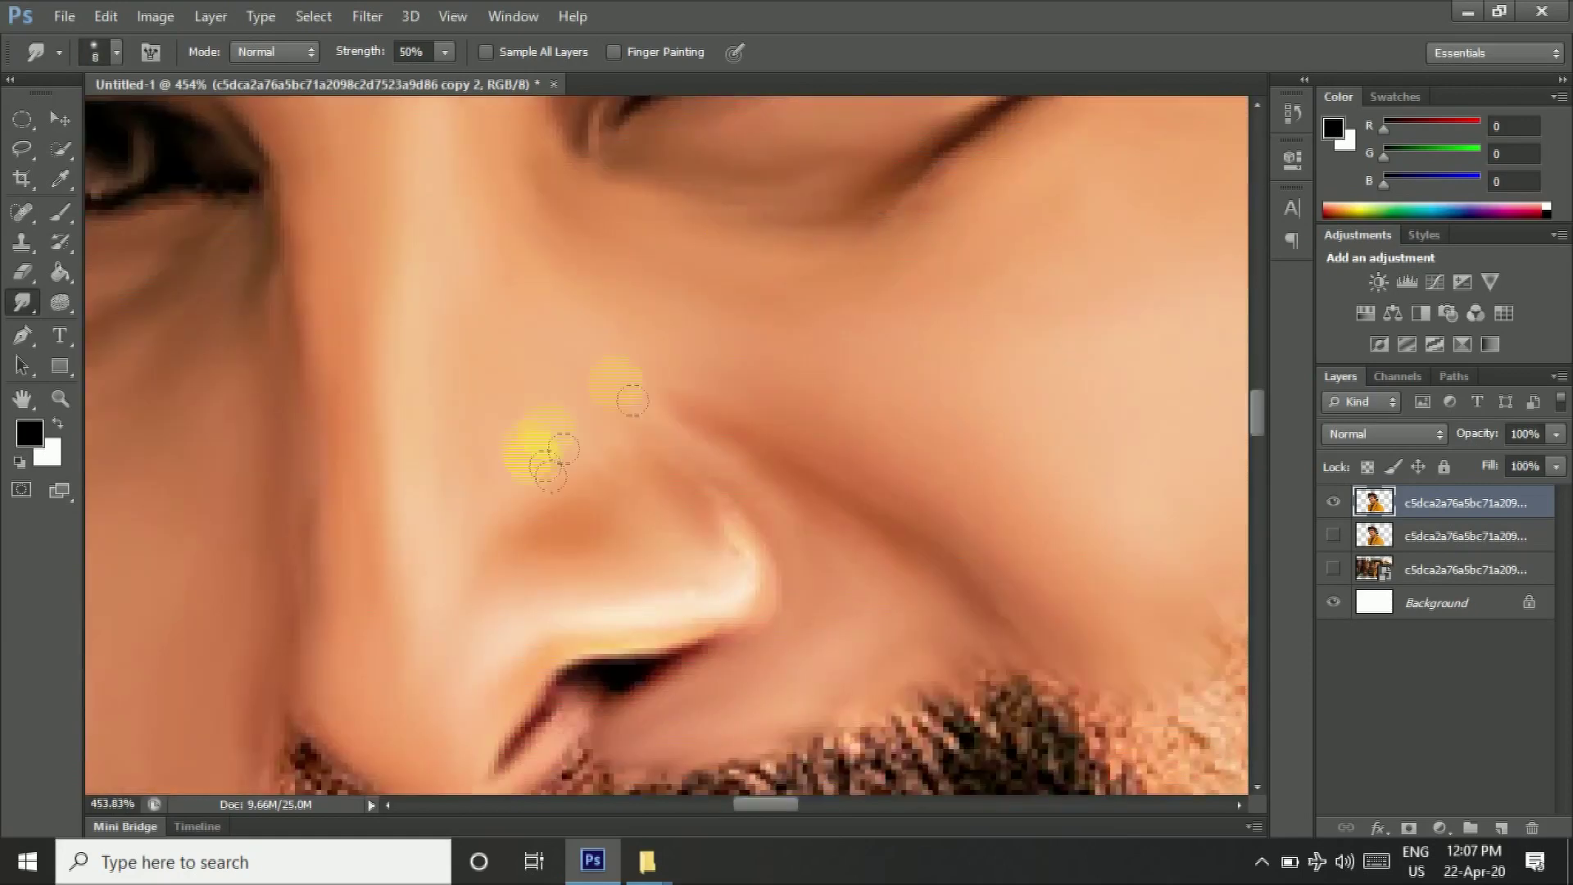
Step: Resize the smudge brush and smooth the skin beside the nose
{"action": "scroll", "coordinate": [655, 409], "scroll_direction": "down", "scroll_amount": 5}
{"action": "scroll", "coordinate": [935, 379], "scroll_direction": "down", "scroll_amount": 2}
{"action": "scroll", "coordinate": [819, 369], "scroll_direction": "down", "scroll_amount": 3}
{"action": "key", "text": "bracketleft"}
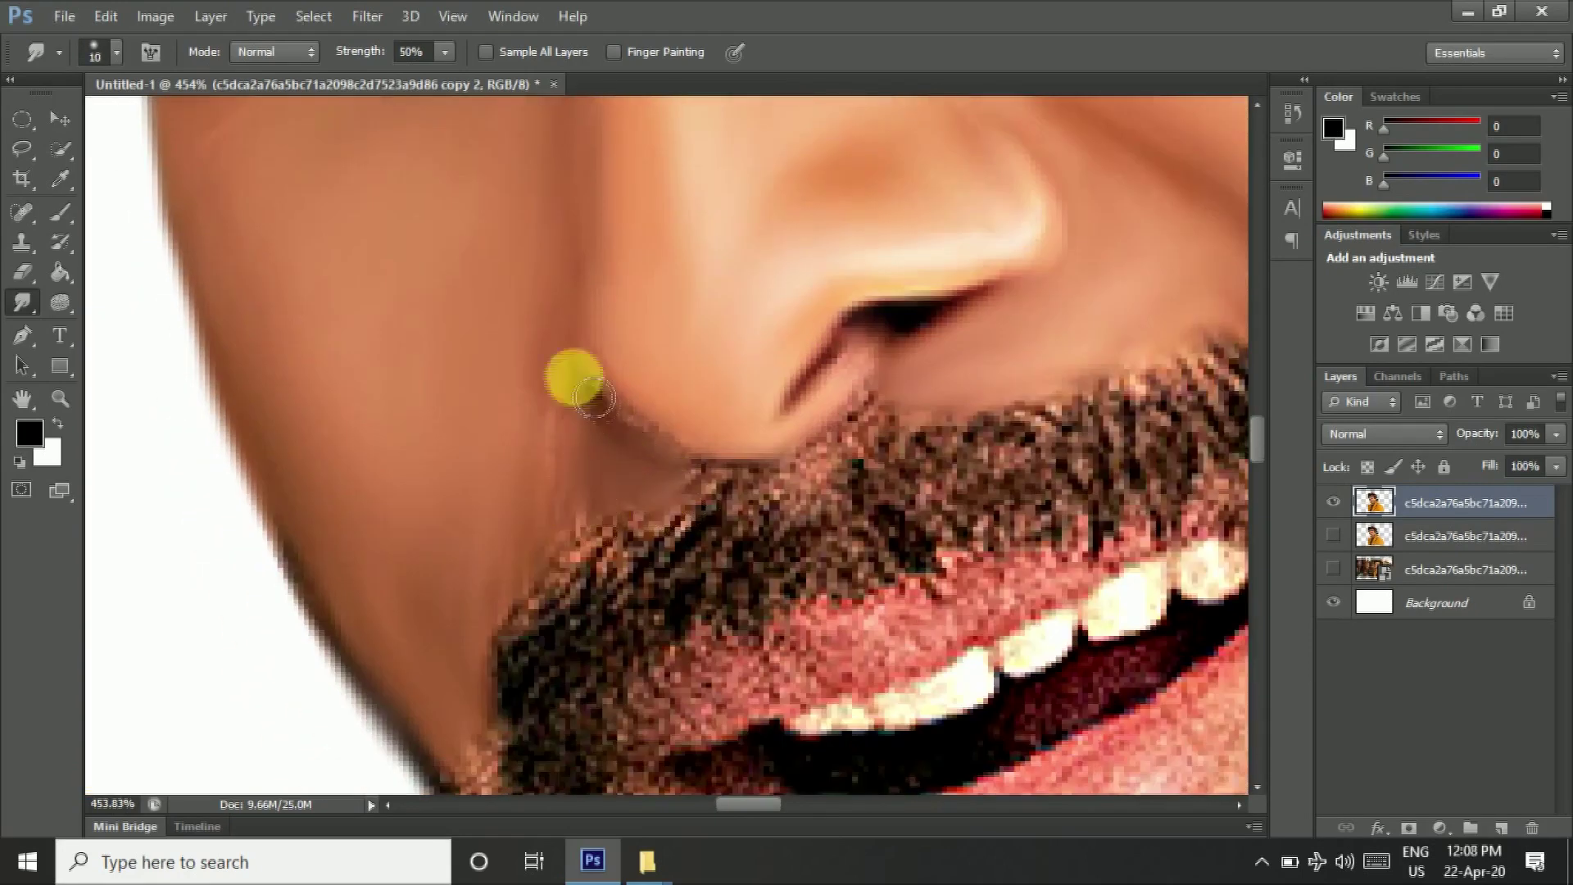
{"action": "key", "text": "bracketleft"}
{"action": "key", "text": "bracketleft"}
{"action": "scroll", "coordinate": [563, 453], "scroll_direction": "right", "scroll_amount": 2}
{"action": "key", "text": "bracketright"}
{"action": "key", "text": "bracketright"}
{"action": "key", "text": "bracketright"}
{"action": "scroll", "coordinate": [753, 411], "scroll_direction": "down", "scroll_amount": 2}
{"action": "left_click_drag", "start_coordinate": [853, 574], "coordinate": [978, 758]}
Step: With a smaller brush, blend the ear into smooth skin tones
{"action": "key", "text": "bracketleft"}
{"action": "scroll", "coordinate": [755, 238], "scroll_direction": "up", "scroll_amount": 2}
{"action": "scroll", "coordinate": [755, 239], "scroll_direction": "right", "scroll_amount": 5}
{"action": "scroll", "coordinate": [509, 341], "scroll_direction": "right", "scroll_amount": 3}
{"action": "mouse_move", "coordinate": [885, 672]}
{"action": "left_mouse_down"}
{"action": "mouse_move", "coordinate": [967, 405]}
{"action": "mouse_move", "coordinate": [906, 415]}
{"action": "mouse_move", "coordinate": [865, 566]}
{"action": "left_mouse_up"}
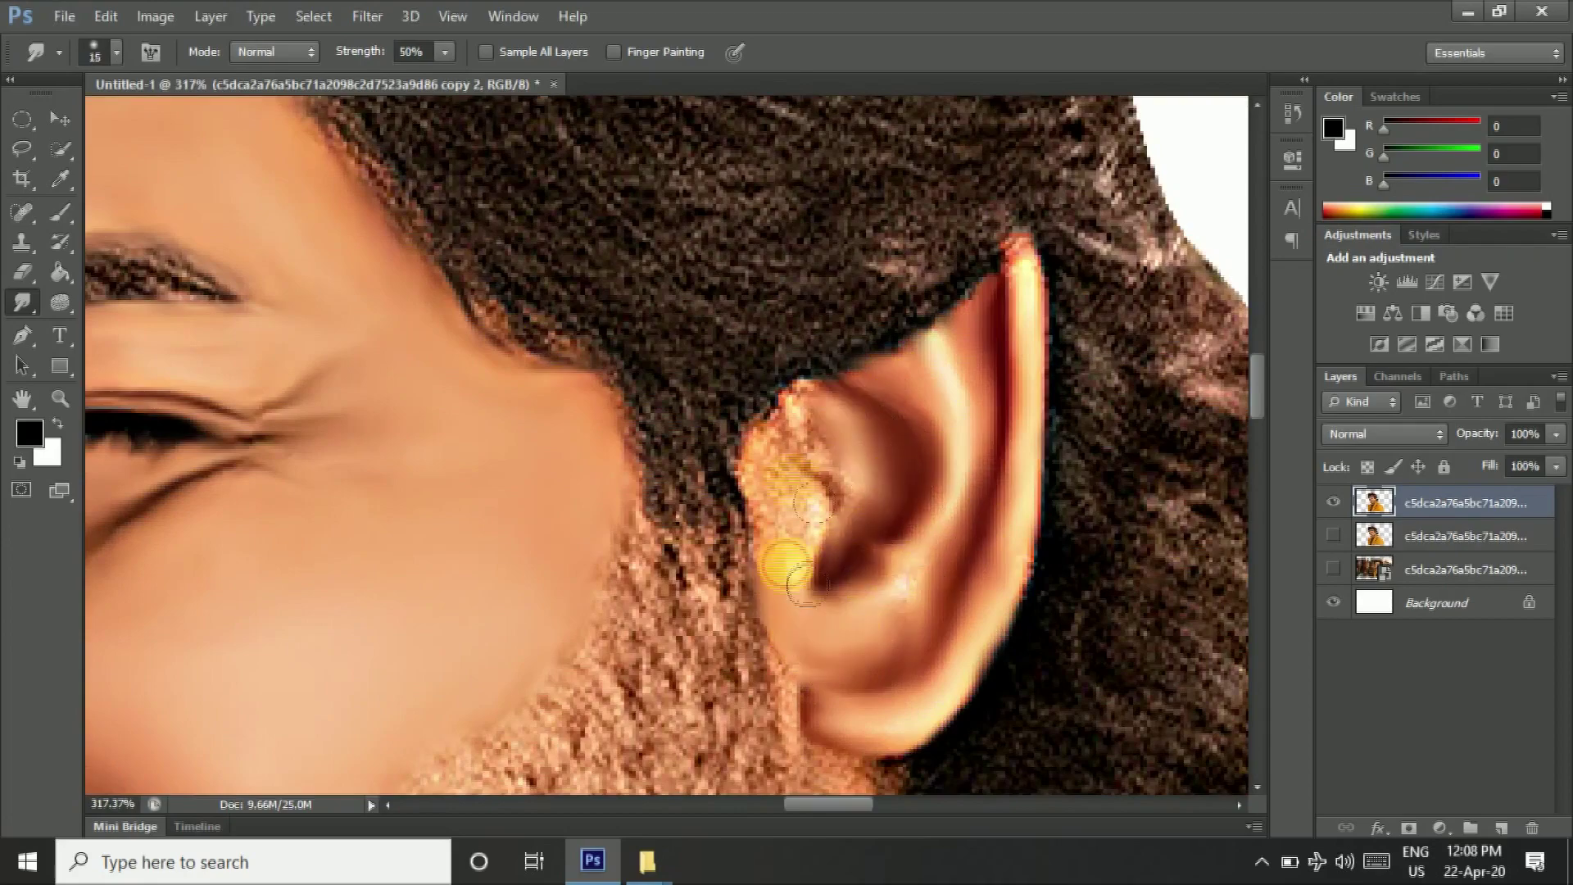
Step: Smooth the neck skin, enlarging the brush partway through
{"action": "scroll", "coordinate": [1071, 239], "scroll_direction": "down", "scroll_amount": 2}
{"action": "scroll", "coordinate": [1039, 421], "scroll_direction": "down", "scroll_amount": 4}
{"action": "scroll", "coordinate": [1071, 309], "scroll_direction": "down", "scroll_amount": 3}
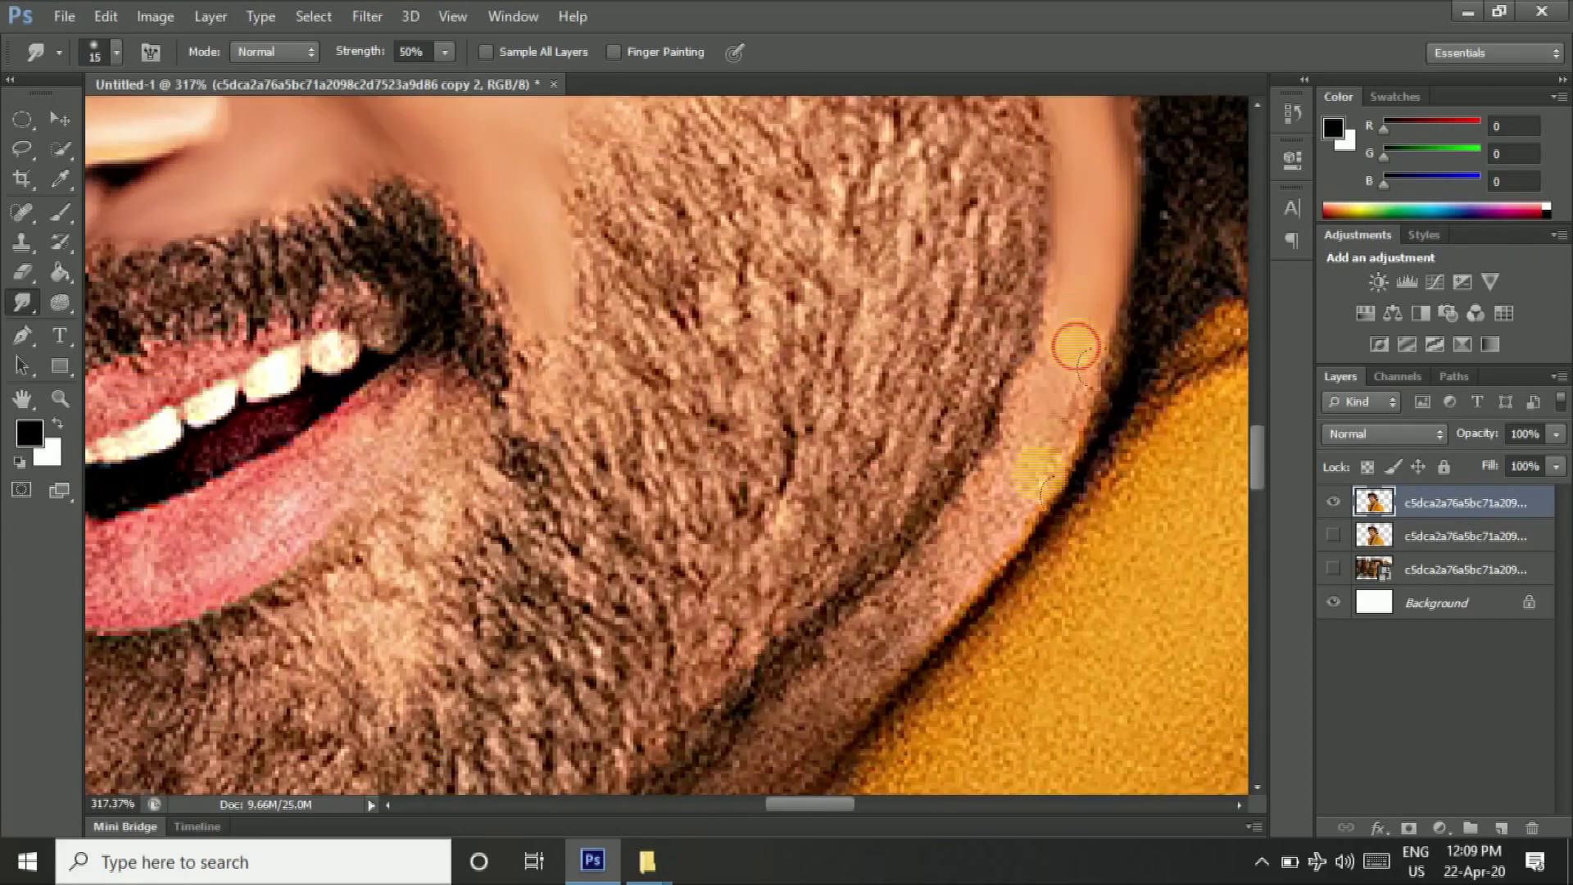
{"action": "scroll", "coordinate": [1098, 373], "scroll_direction": "down", "scroll_amount": 2}
{"action": "left_click_drag", "start_coordinate": [1099, 372], "coordinate": [1017, 421]}
{"action": "key", "text": "bracketright"}
{"action": "key", "text": "bracketright"}
{"action": "scroll", "coordinate": [729, 428], "scroll_direction": "down", "scroll_amount": 3}
{"action": "scroll", "coordinate": [730, 427], "scroll_direction": "down", "scroll_amount": 2}
{"action": "left_click_drag", "start_coordinate": [501, 435], "coordinate": [627, 472]}
Step: Swap foreground and background colours and smooth the dark shirt between the lapels
{"action": "scroll", "coordinate": [730, 443], "scroll_direction": "down", "scroll_amount": 4}
{"action": "key", "text": "x"}
{"action": "left_click_drag", "start_coordinate": [893, 459], "coordinate": [1029, 492]}
{"action": "scroll", "coordinate": [738, 492], "scroll_direction": "down", "scroll_amount": 2}
{"action": "scroll", "coordinate": [754, 655], "scroll_direction": "down", "scroll_amount": 2}
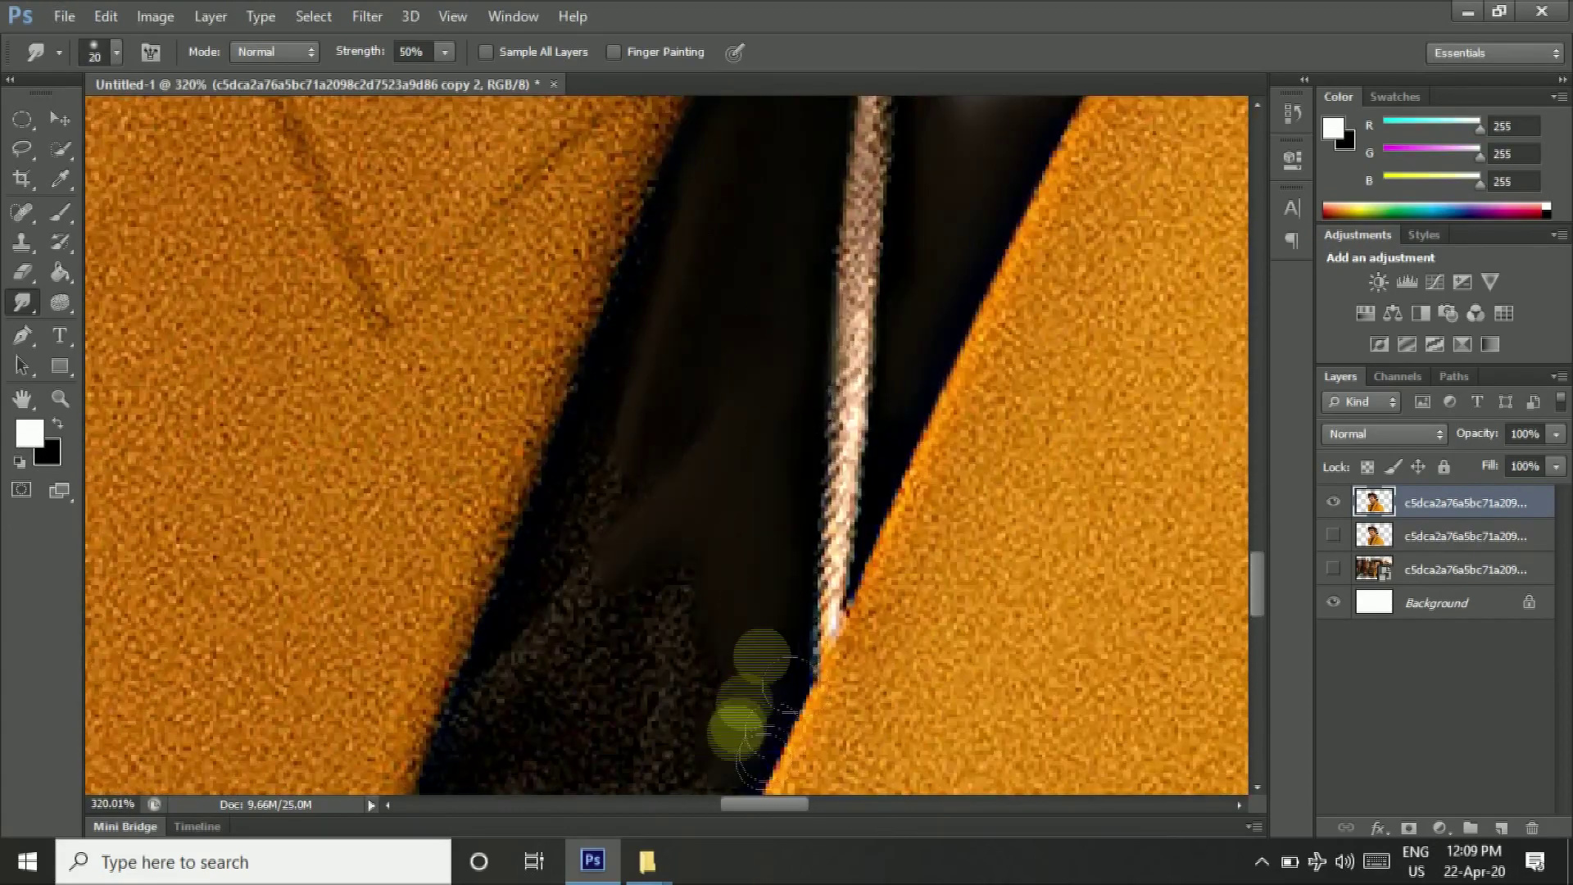
{"action": "scroll", "coordinate": [660, 291], "scroll_direction": "down", "scroll_amount": 2}
{"action": "scroll", "coordinate": [660, 291], "scroll_direction": "down", "scroll_amount": 2}
{"action": "scroll", "coordinate": [668, 385], "scroll_direction": "down", "scroll_amount": 2}
{"action": "scroll", "coordinate": [778, 238], "scroll_direction": "down", "scroll_amount": 2}
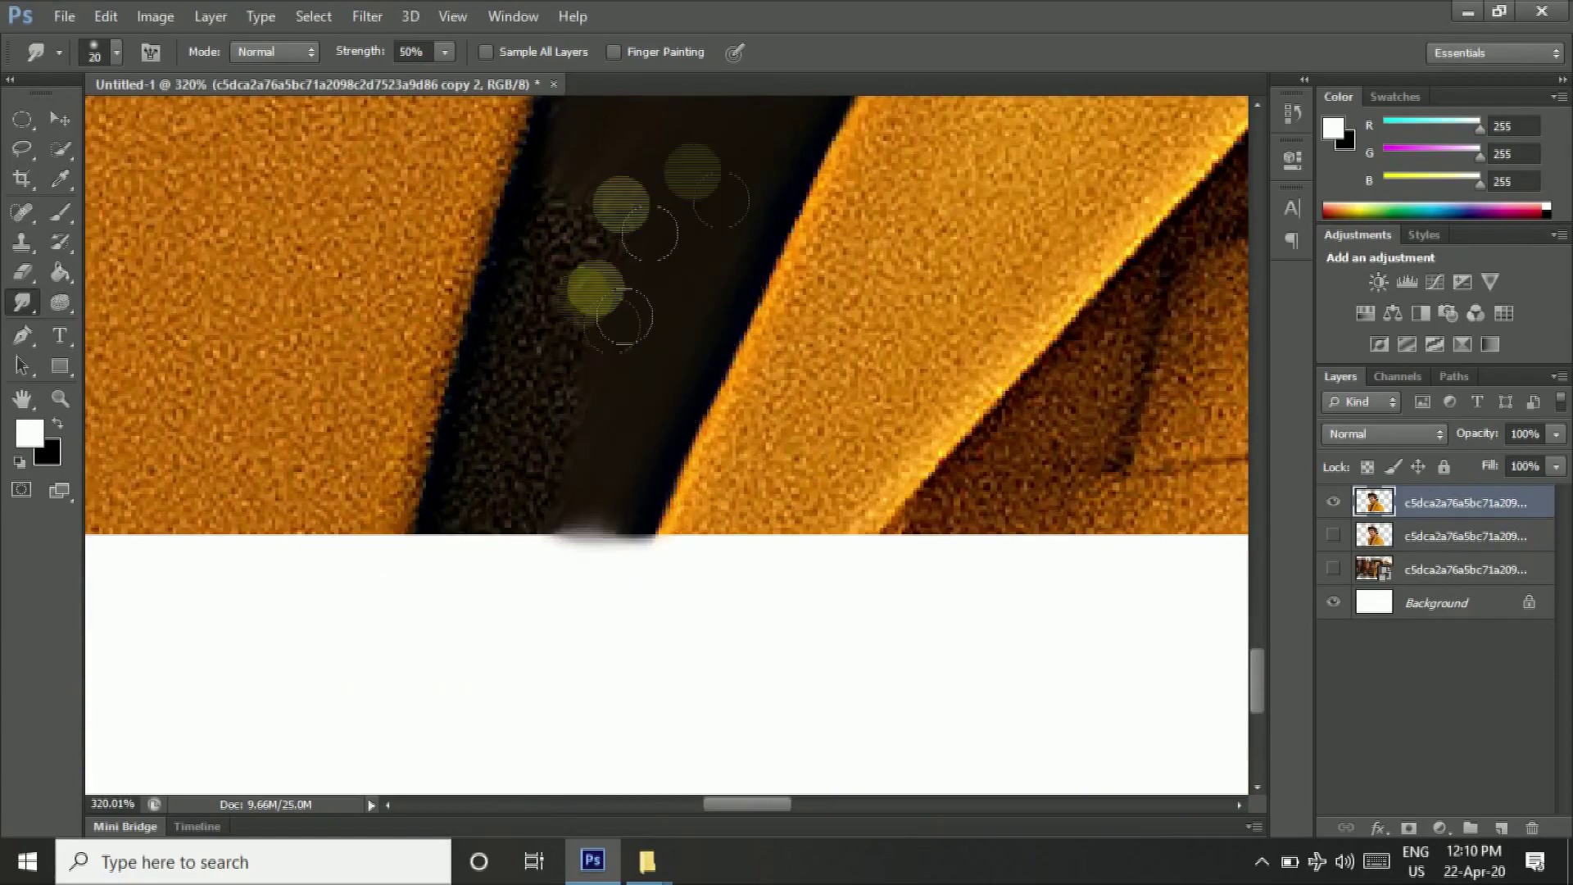
Step: Smudge the beard just below the lower lip
{"action": "scroll", "coordinate": [500, 524], "scroll_direction": "up", "scroll_amount": 2}
{"action": "scroll", "coordinate": [508, 590], "scroll_direction": "up", "scroll_amount": 2}
{"action": "scroll", "coordinate": [574, 574], "scroll_direction": "up", "scroll_amount": 2}
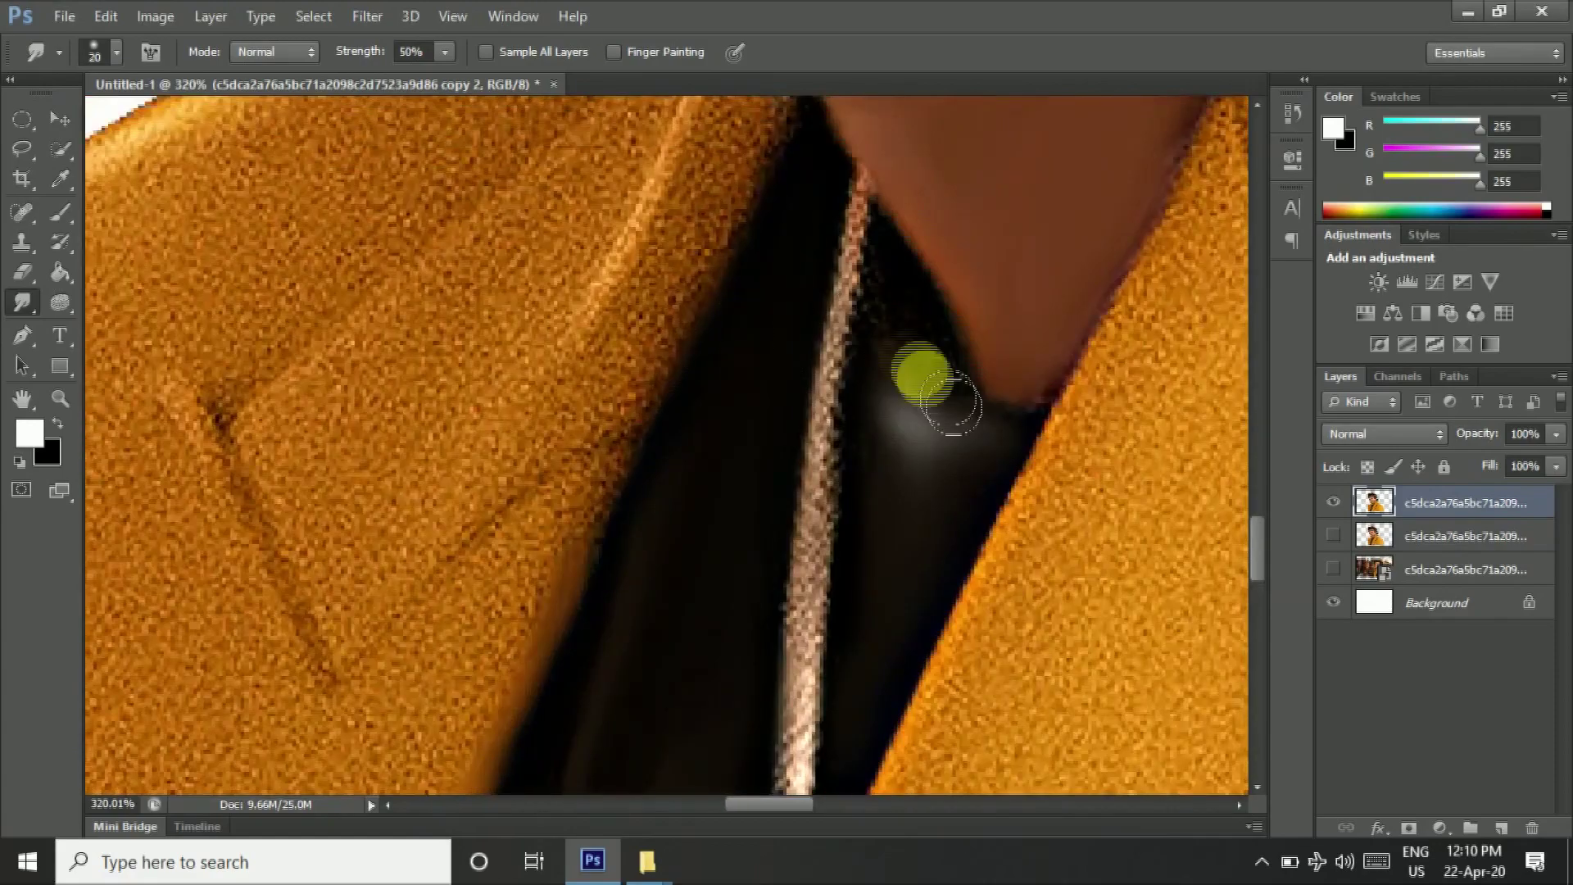
{"action": "scroll", "coordinate": [1061, 418], "scroll_direction": "up", "scroll_amount": 2}
{"action": "scroll", "coordinate": [1061, 414], "scroll_direction": "up", "scroll_amount": 2}
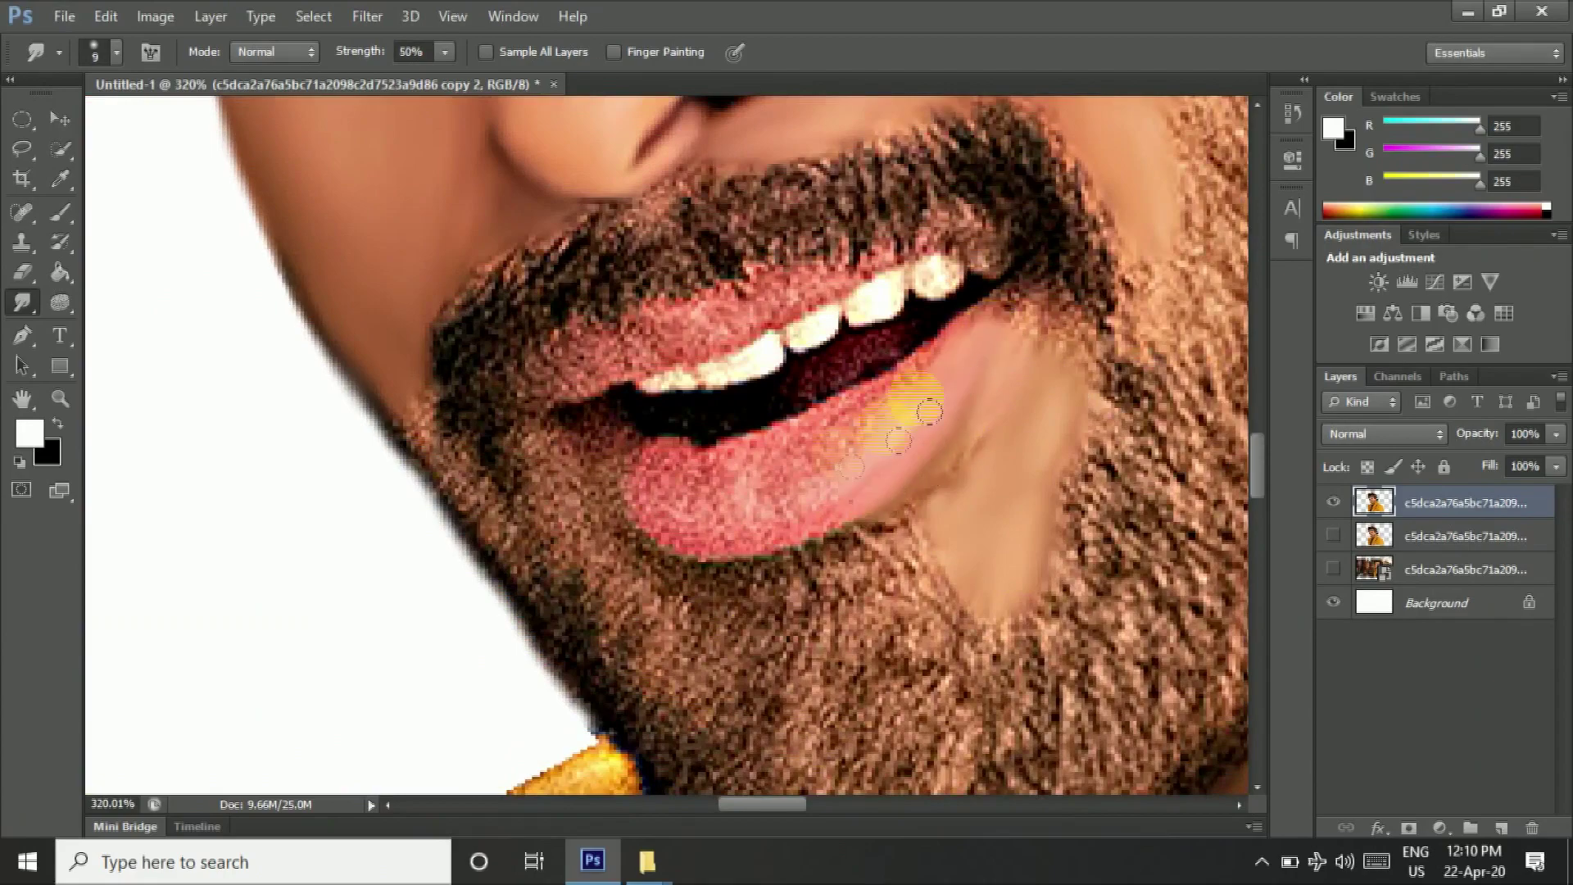
{"action": "scroll", "coordinate": [852, 459], "scroll_direction": "down", "scroll_amount": 1}
{"action": "scroll", "coordinate": [816, 481], "scroll_direction": "up", "scroll_amount": 1}
{"action": "scroll", "coordinate": [1040, 410], "scroll_direction": "up", "scroll_amount": 1}
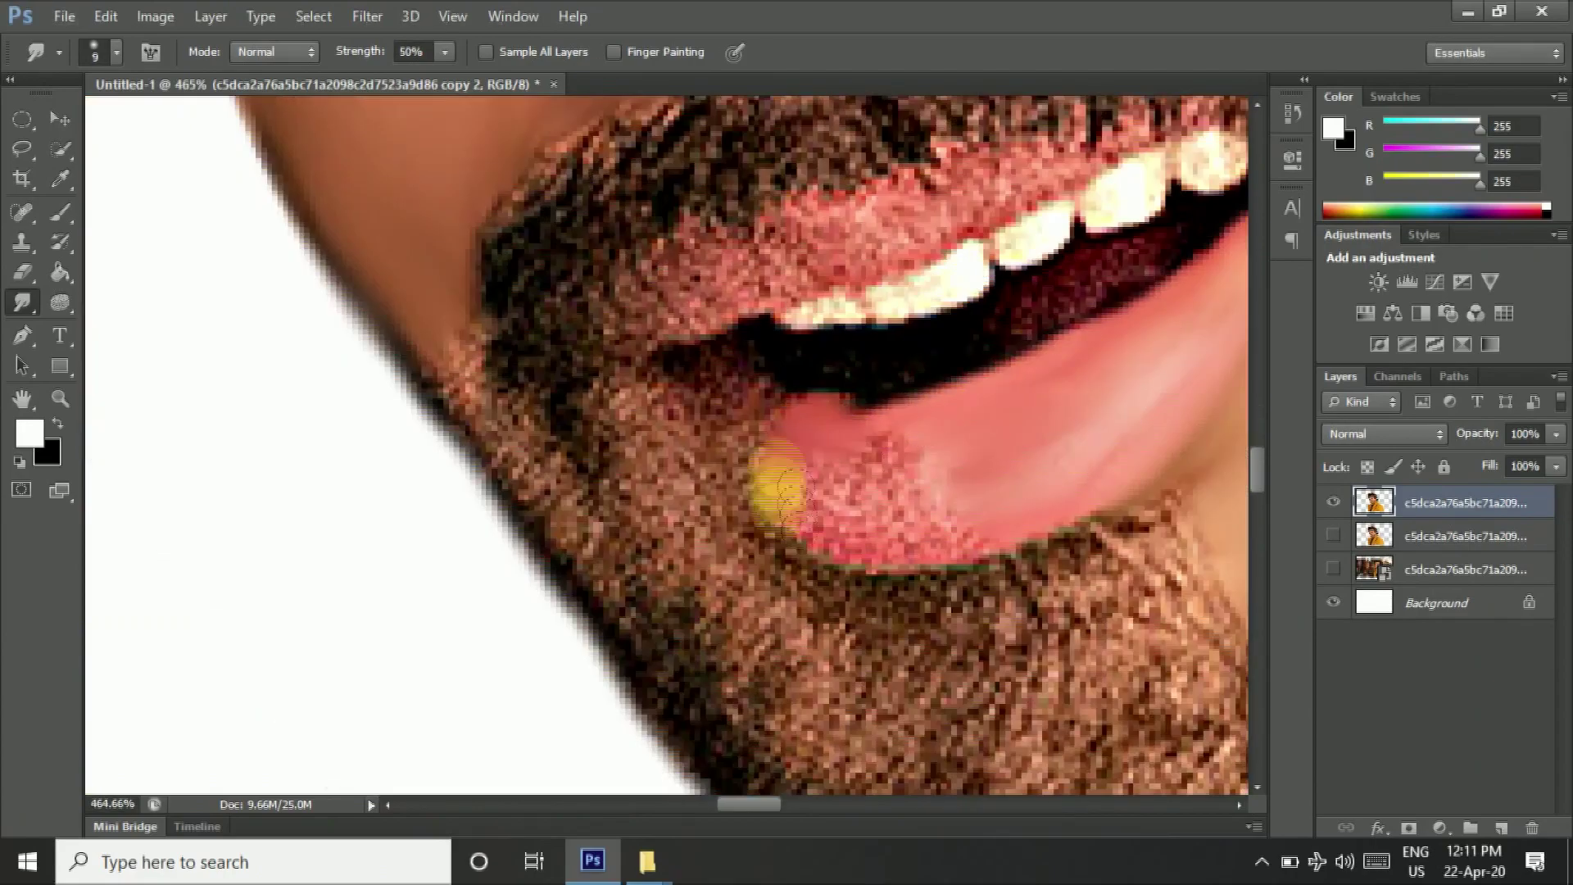
{"action": "left_click_drag", "start_coordinate": [762, 439], "coordinate": [730, 554]}
{"action": "scroll", "coordinate": [730, 555], "scroll_direction": "down", "scroll_amount": 2}
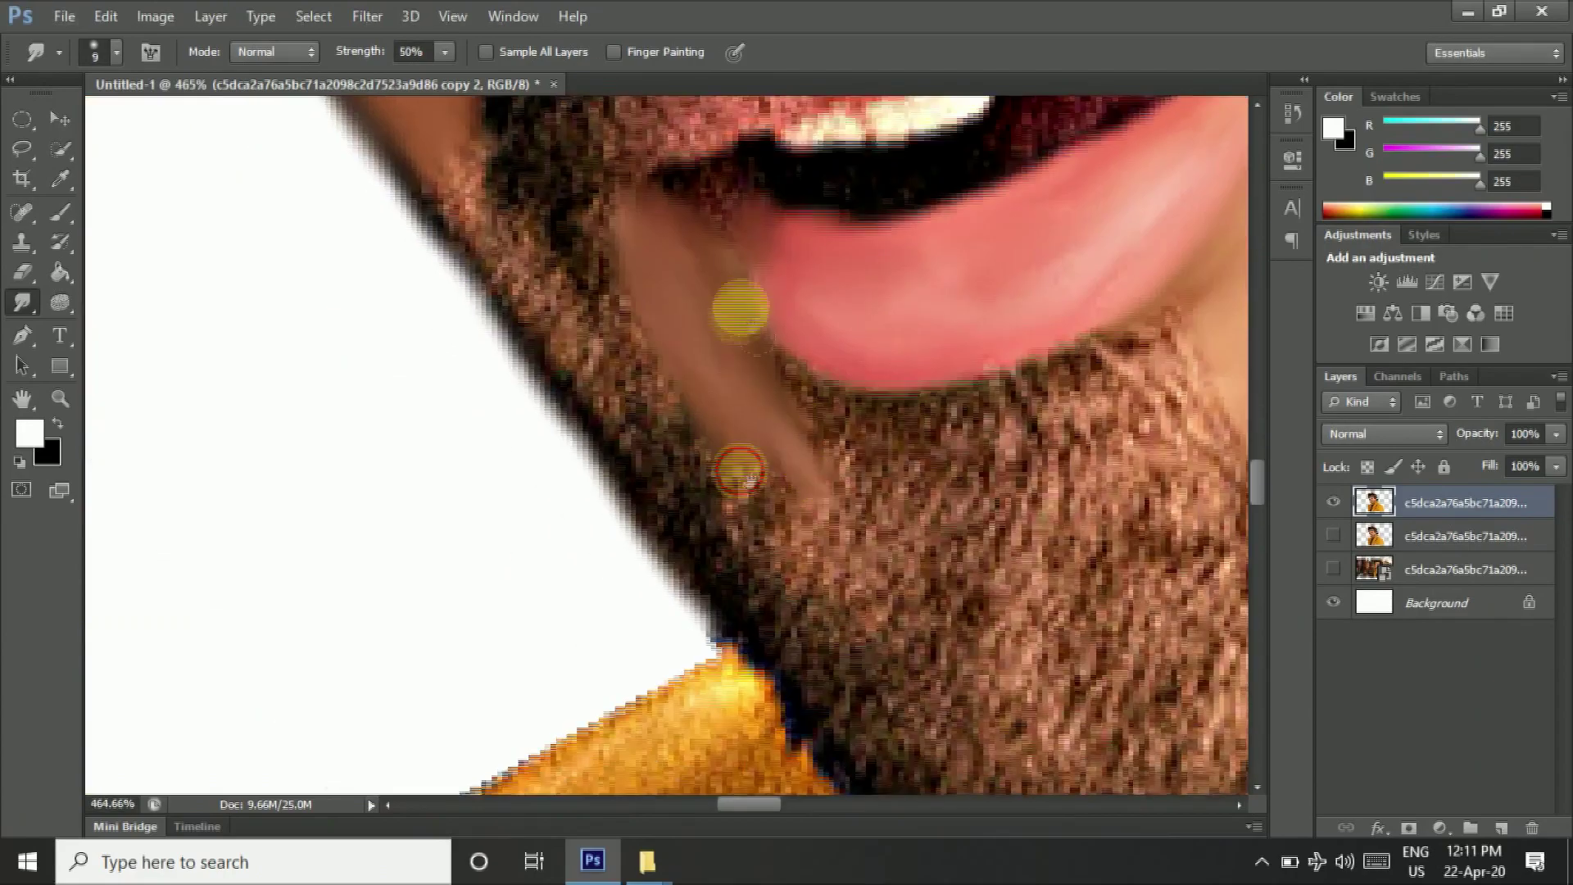
{"action": "scroll", "coordinate": [740, 471], "scroll_direction": "up", "scroll_amount": 2}
Step: Smooth the upper lip, teeth and mouth down to the lower lip
{"action": "mouse_move", "coordinate": [807, 340]}
{"action": "left_mouse_down"}
{"action": "mouse_move", "coordinate": [896, 245]}
{"action": "mouse_move", "coordinate": [1001, 218]}
{"action": "left_mouse_up"}
{"action": "scroll", "coordinate": [1000, 218], "scroll_direction": "right", "scroll_amount": 3}
{"action": "mouse_move", "coordinate": [688, 464]}
{"action": "left_mouse_down"}
{"action": "mouse_move", "coordinate": [848, 447]}
{"action": "mouse_move", "coordinate": [704, 540]}
{"action": "left_mouse_up"}
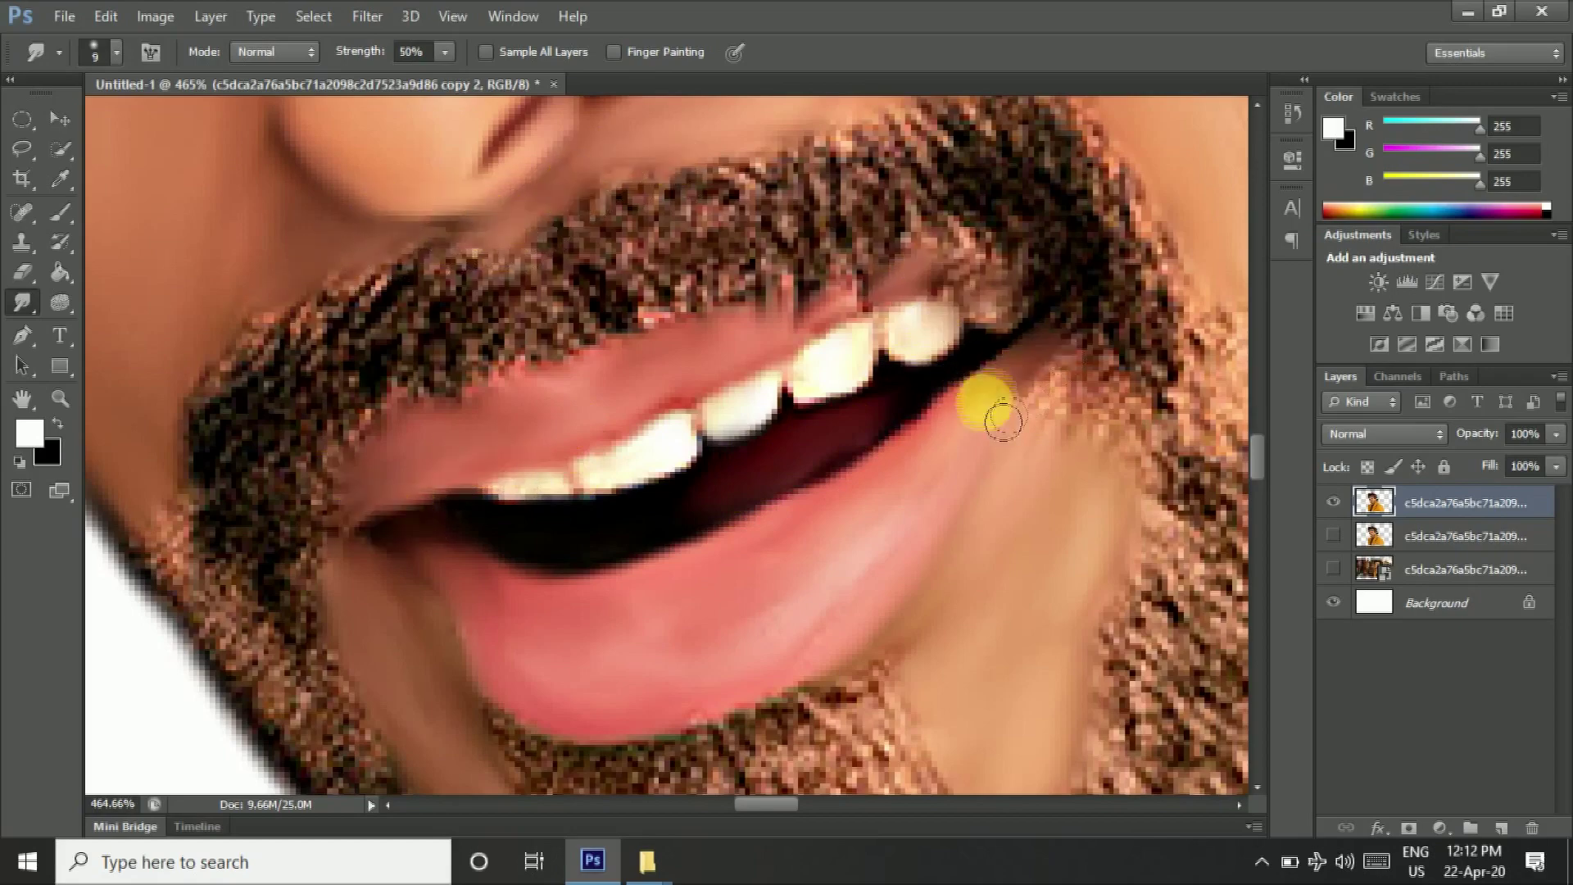
{"action": "scroll", "coordinate": [555, 562], "scroll_direction": "down", "scroll_amount": 4}
{"action": "scroll", "coordinate": [492, 574], "scroll_direction": "down", "scroll_amount": 2}
{"action": "scroll", "coordinate": [474, 548], "scroll_direction": "down", "scroll_amount": 2}
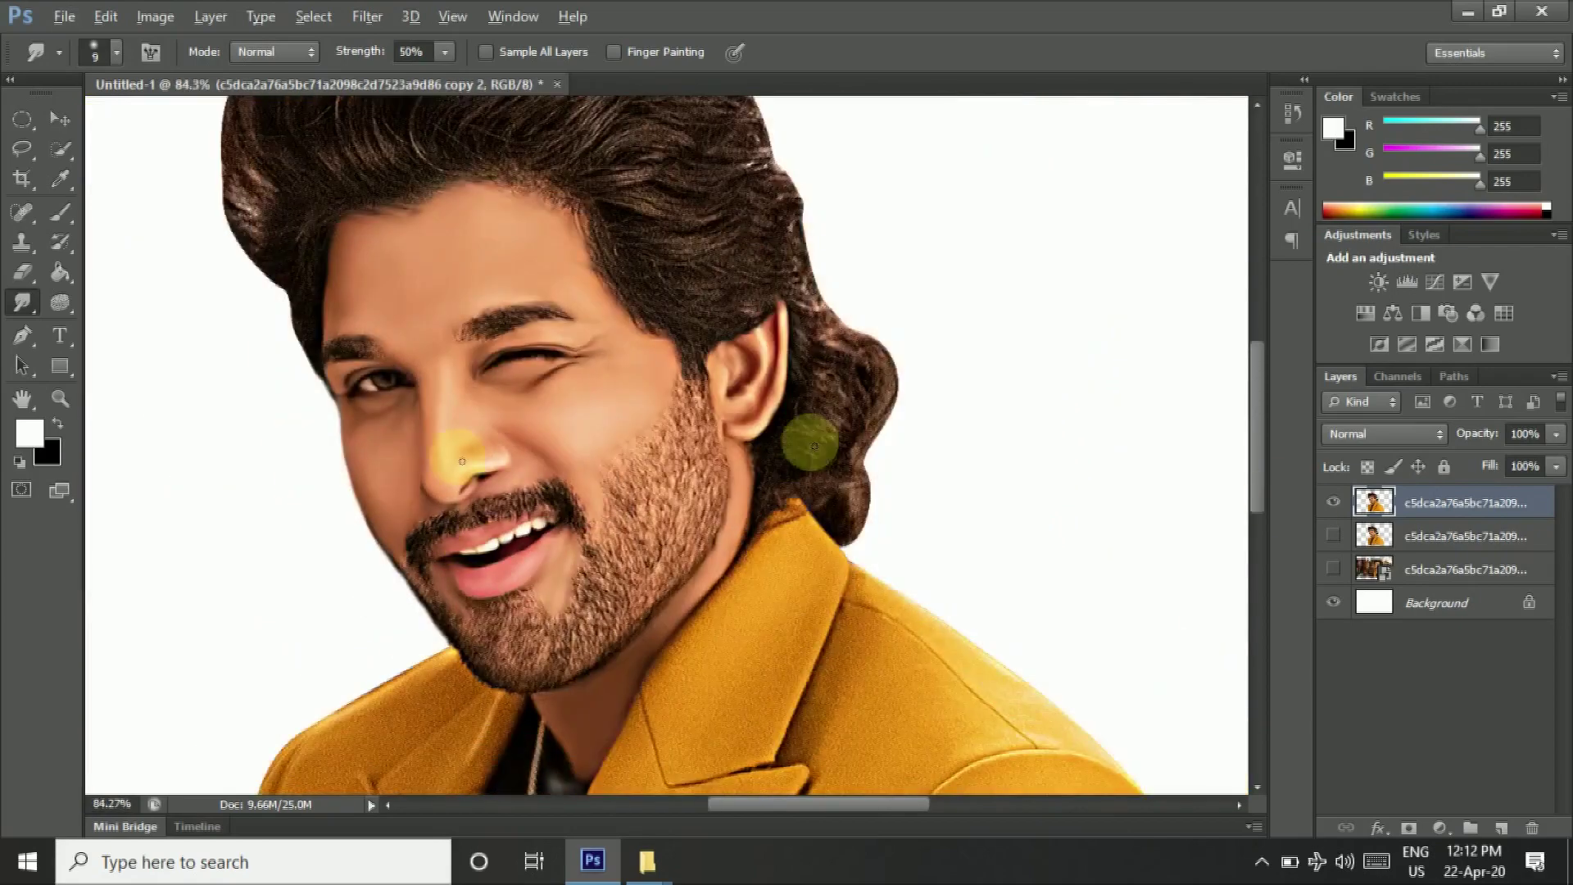
Step: Toggle the original photo layer's visibility to compare it with the painted result
{"action": "left_click", "coordinate": [1336, 503]}
{"action": "scroll", "coordinate": [604, 596], "scroll_direction": "up", "scroll_amount": 5}
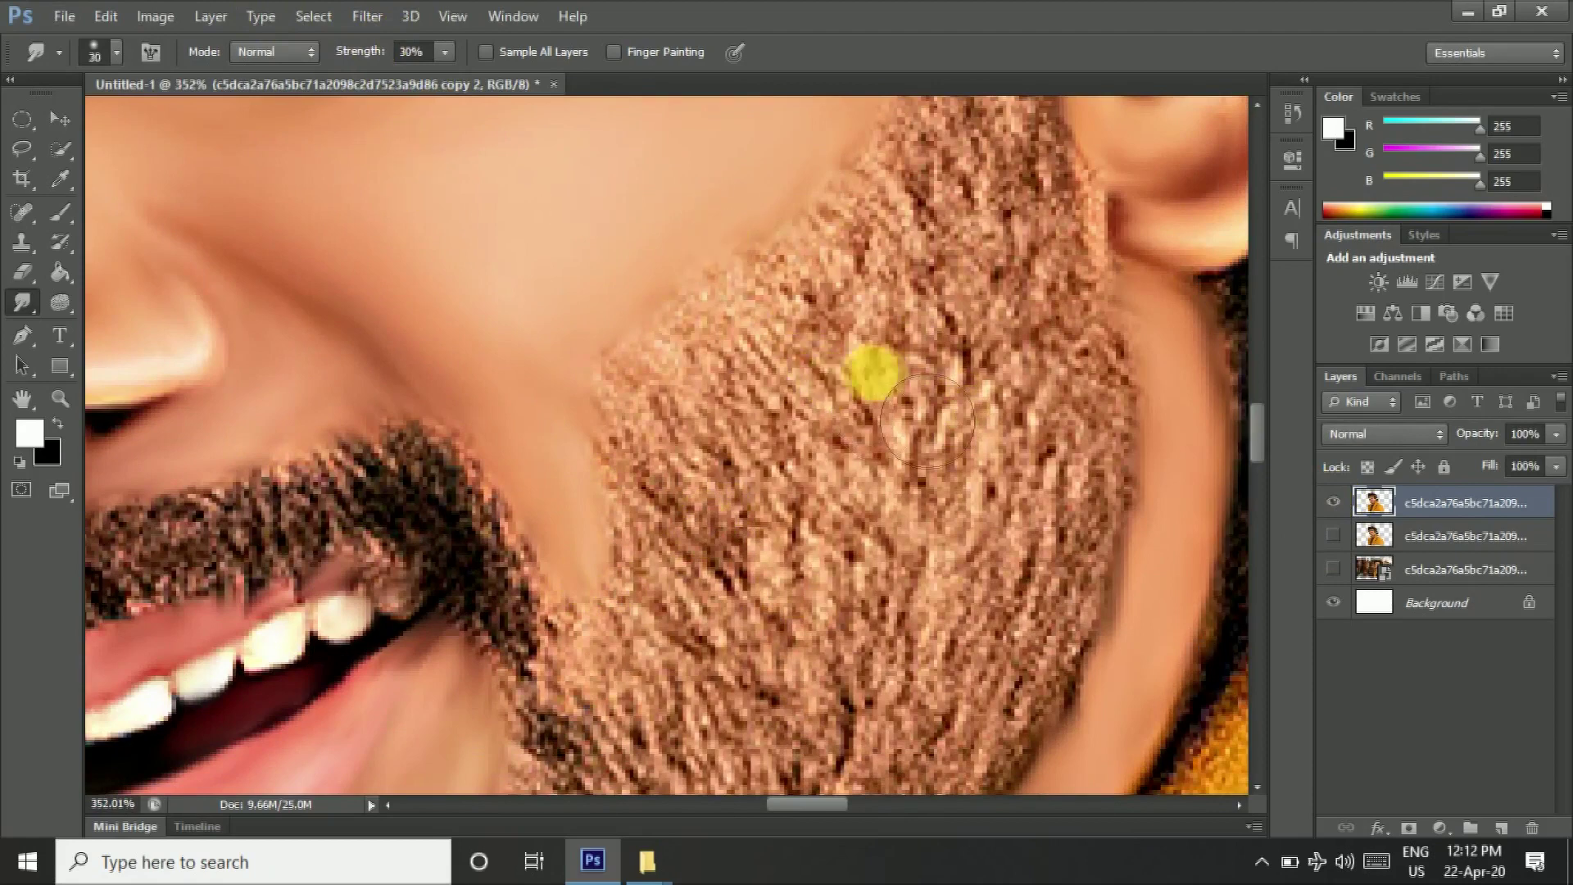
Step: Pick a textured brush tip and streak the right beard, lower cheek and area near the ear into hair strokes
{"action": "right_click", "coordinate": [890, 463]}
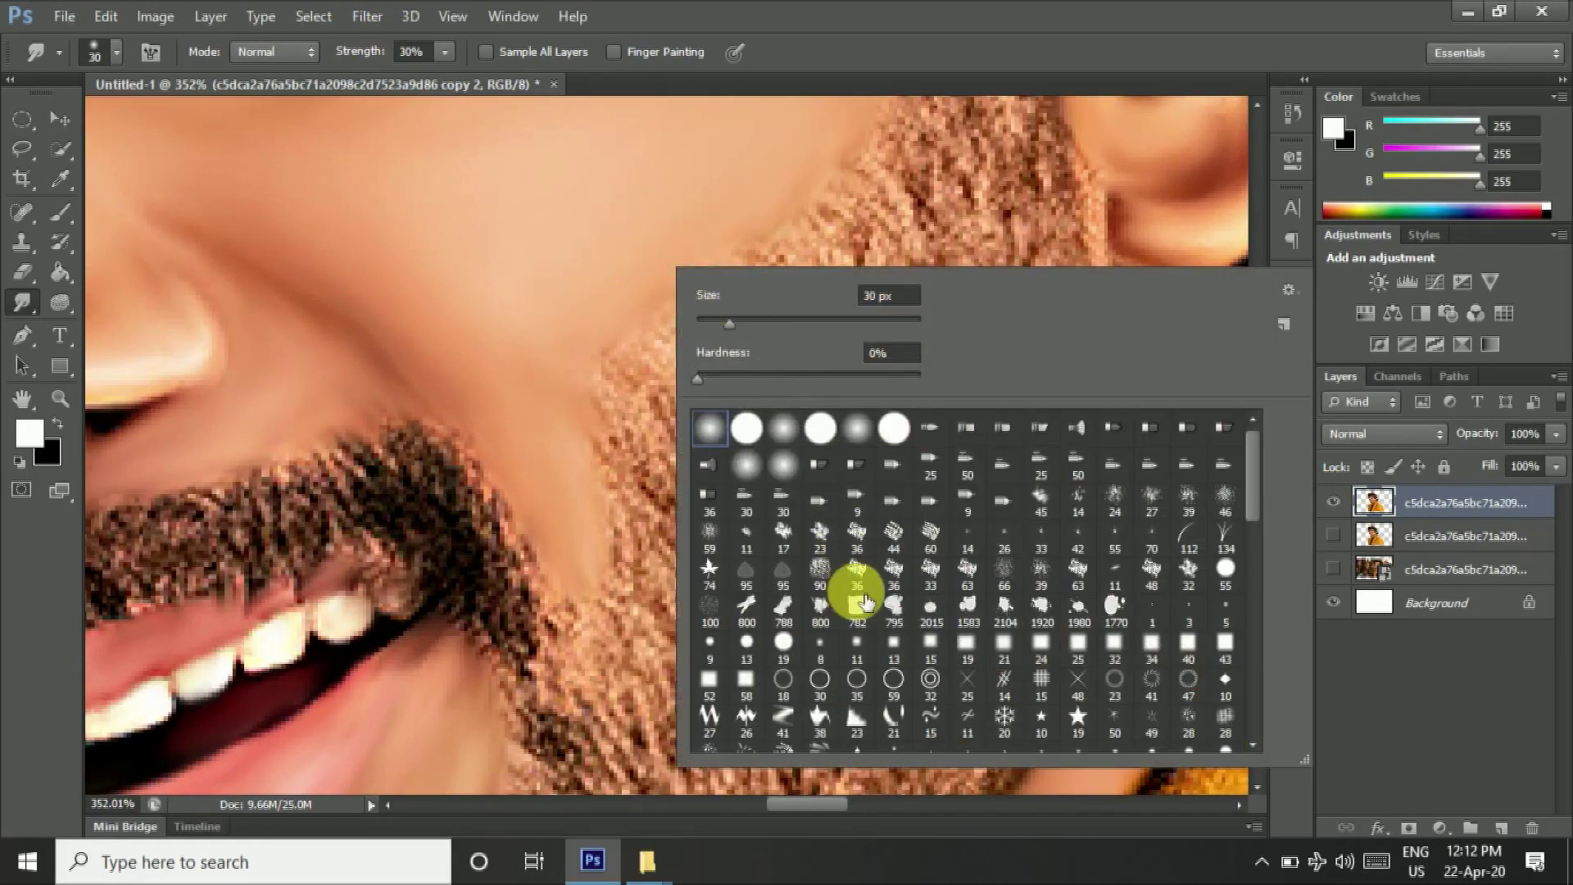
{"action": "scroll", "coordinate": [942, 667], "scroll_direction": "down", "scroll_amount": 3}
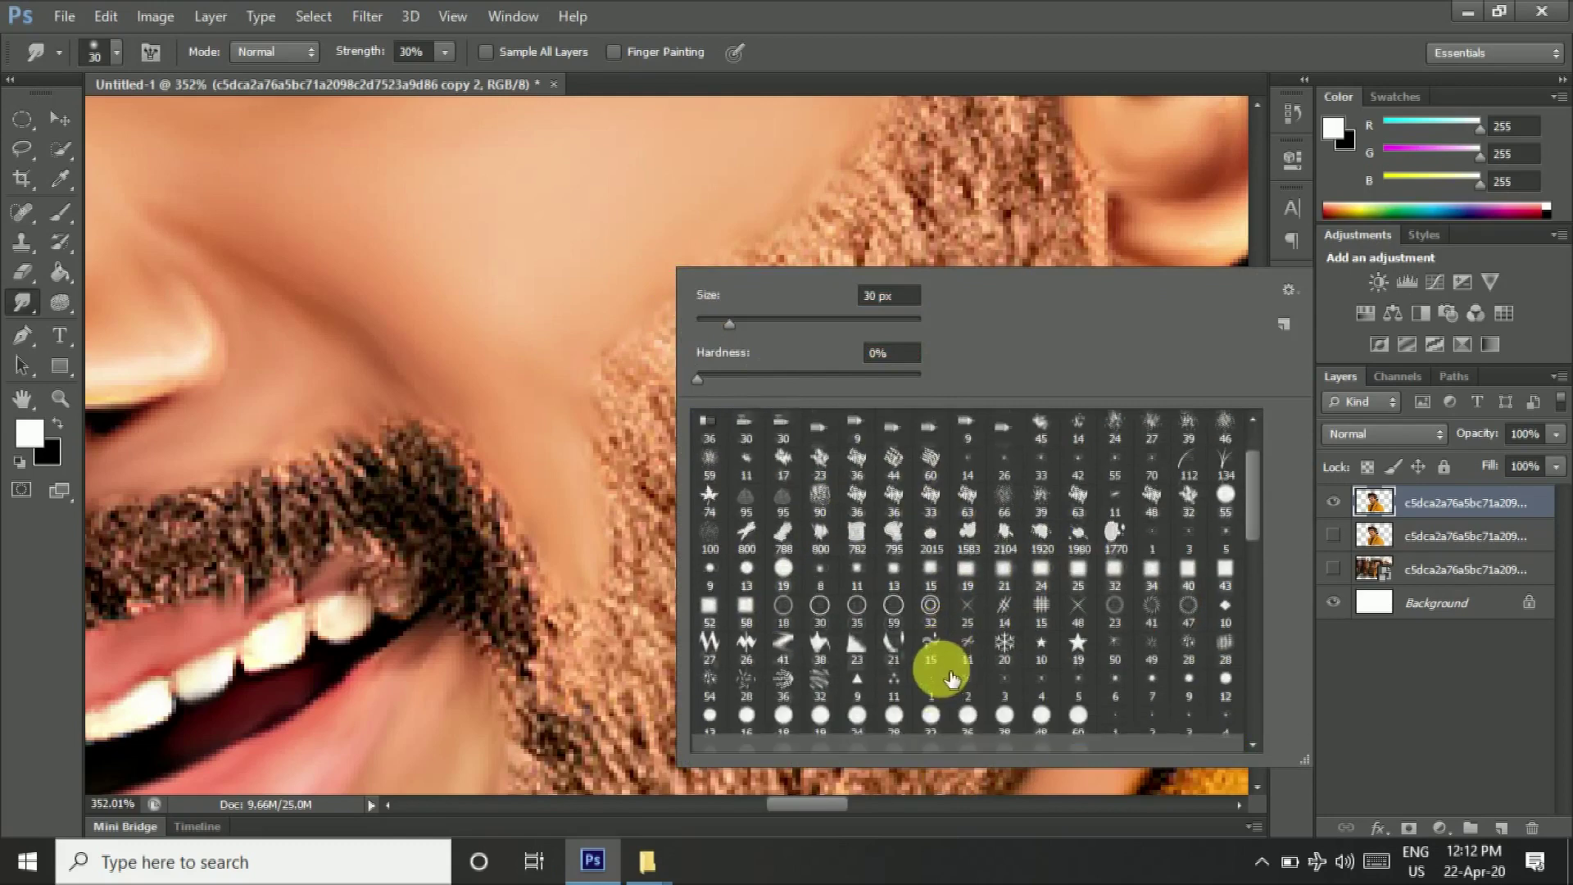
{"action": "double_click", "coordinate": [896, 666]}
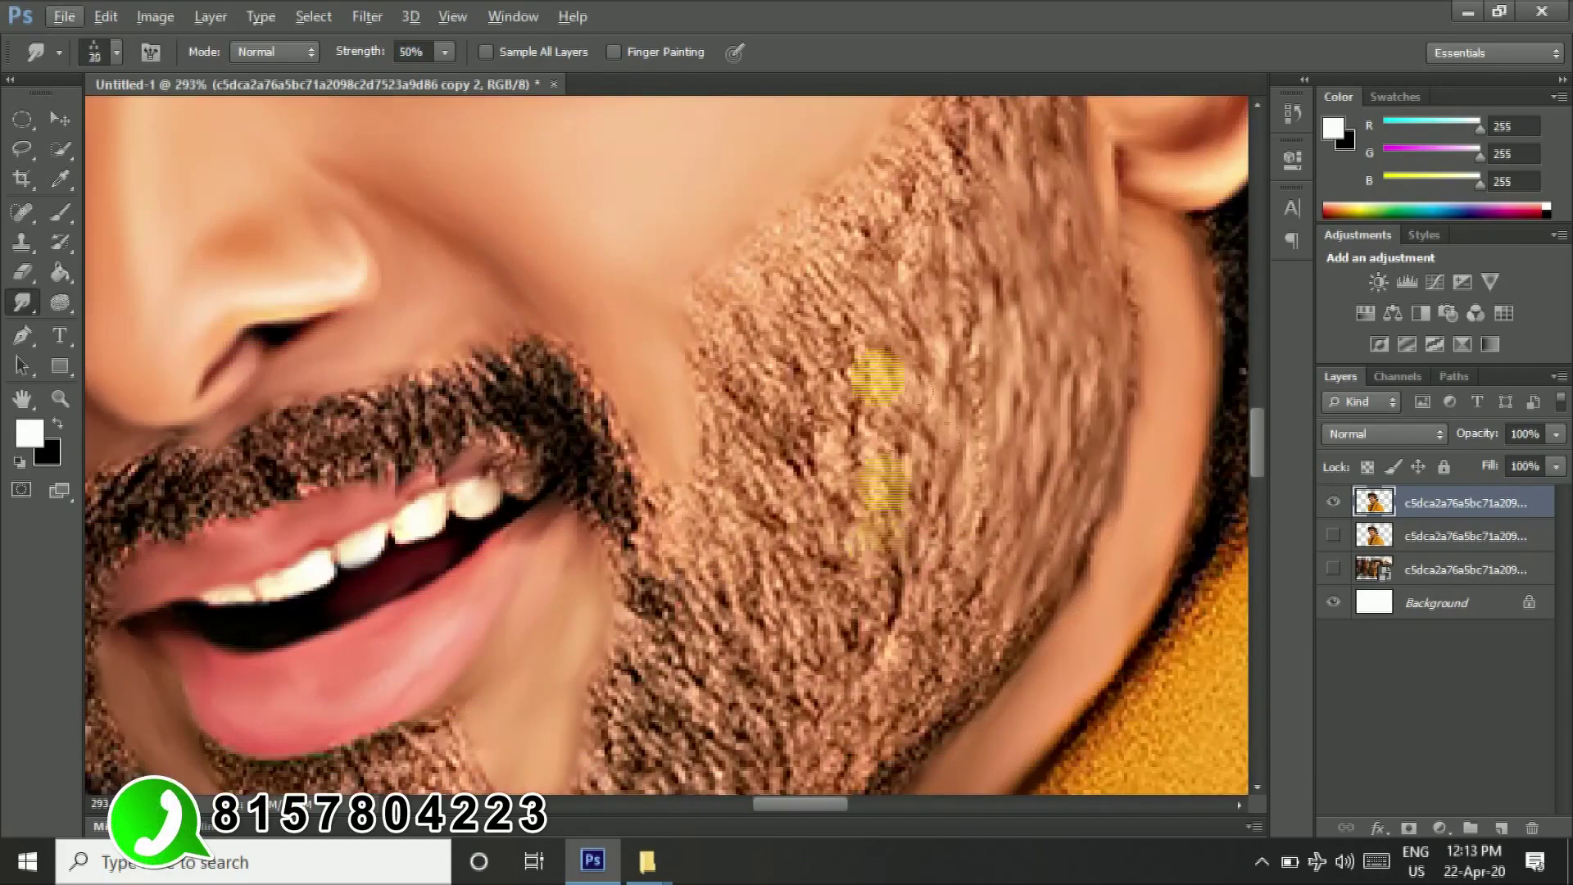
{"action": "key", "text": "bracketleft"}
{"action": "key", "text": "bracketleft"}
{"action": "mouse_move", "coordinate": [877, 377]}
{"action": "left_mouse_down"}
{"action": "mouse_move", "coordinate": [965, 649]}
{"action": "mouse_move", "coordinate": [832, 438]}
{"action": "mouse_move", "coordinate": [750, 344]}
{"action": "left_mouse_up"}
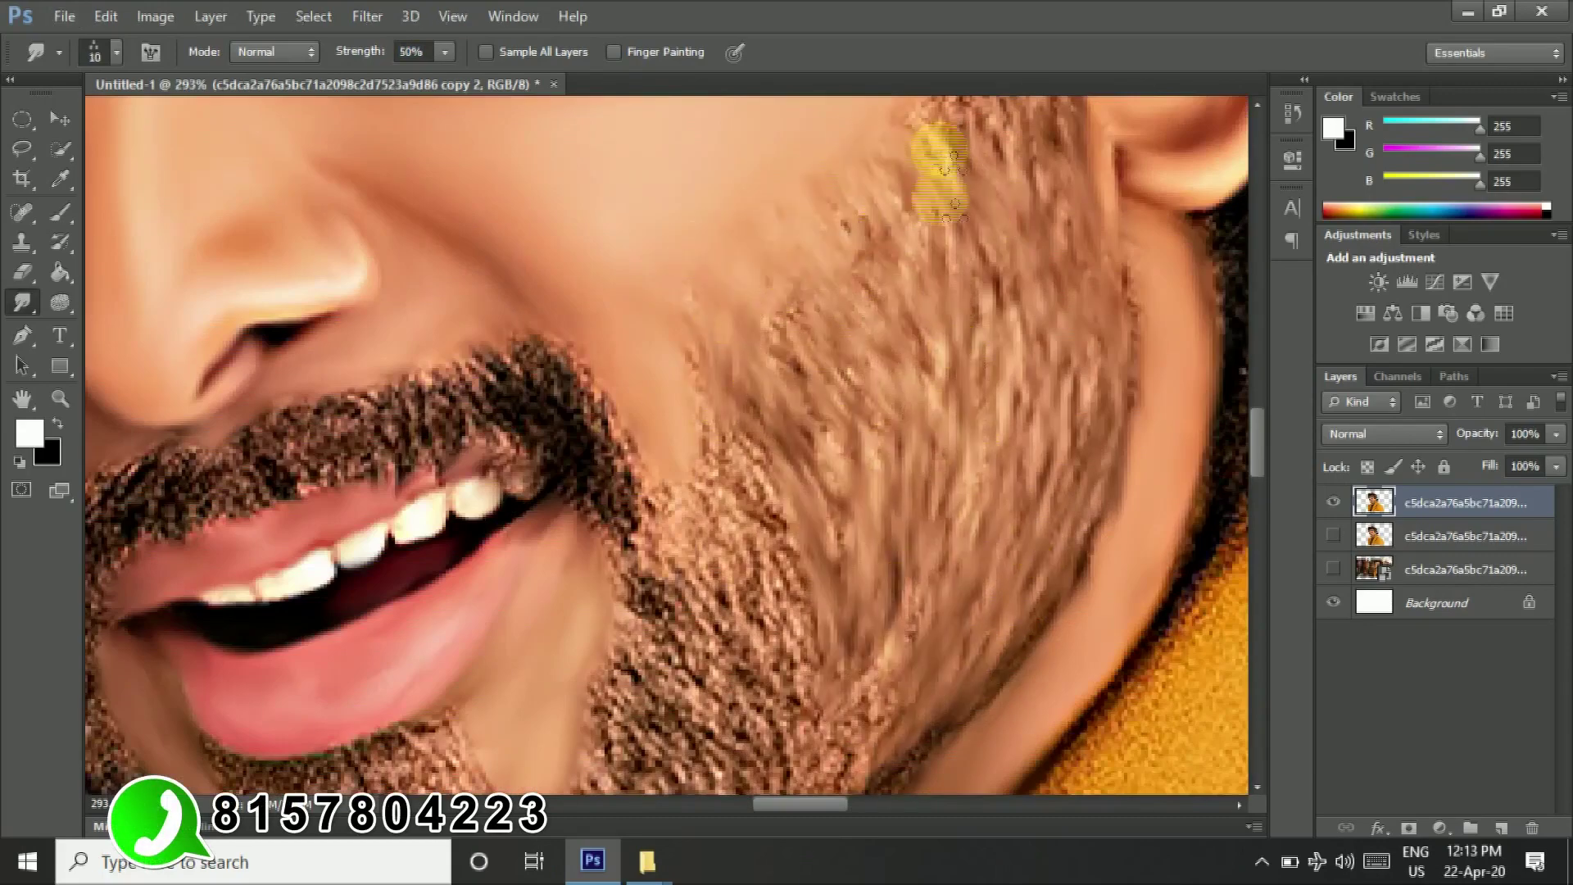
{"action": "left_click_drag", "start_coordinate": [940, 172], "coordinate": [780, 656]}
{"action": "left_click_drag", "start_coordinate": [836, 469], "coordinate": [942, 312]}
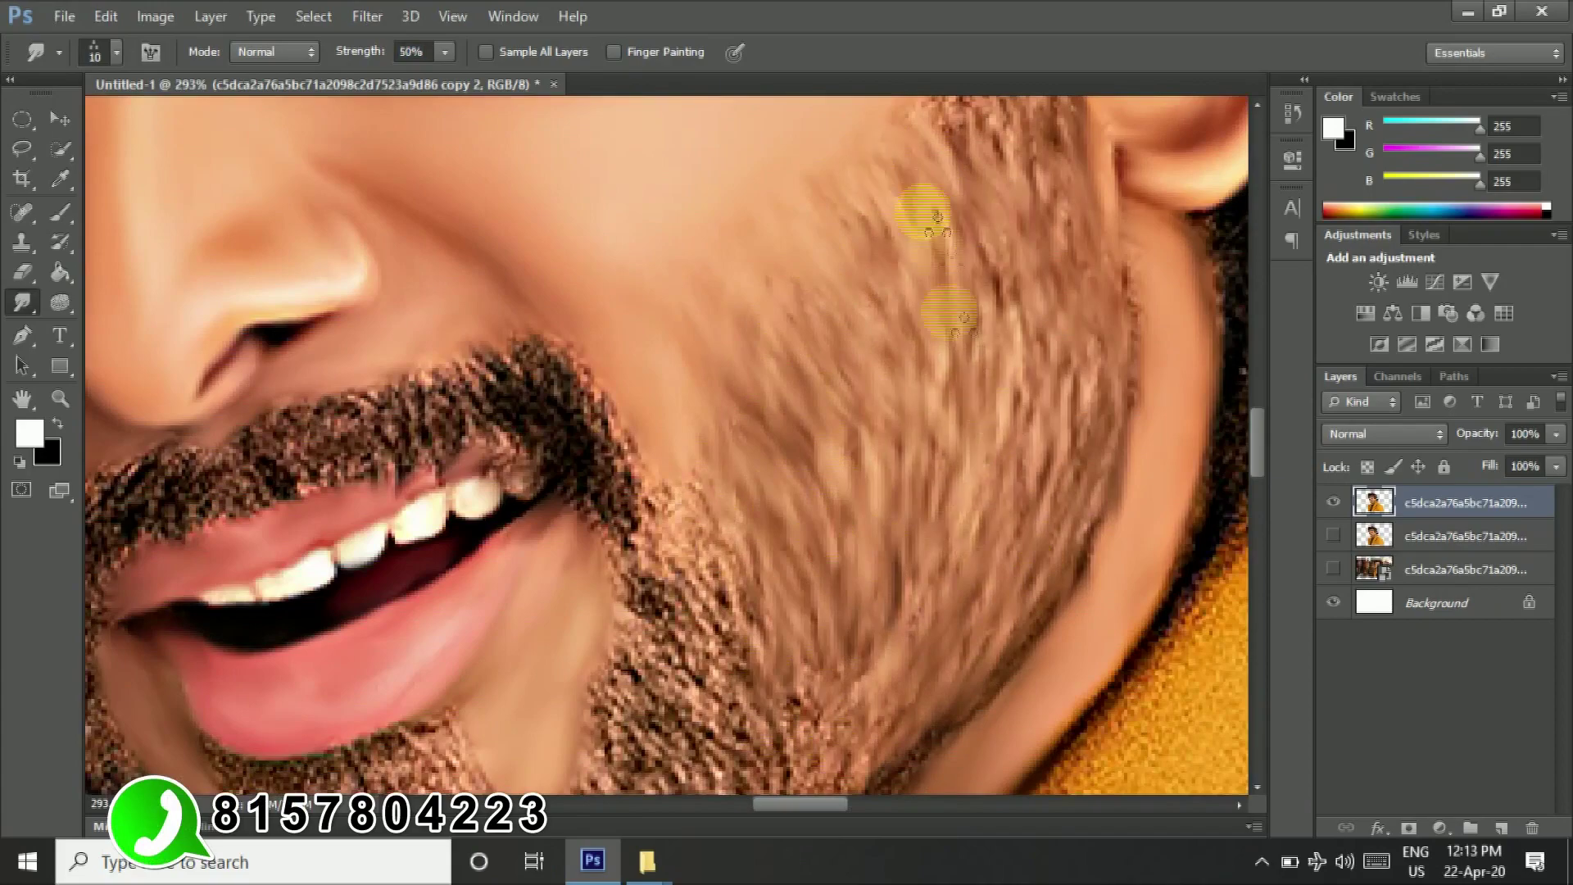
Step: Set a smaller brush size and smudge the beard edge into soft strands
{"action": "scroll", "coordinate": [984, 574], "scroll_direction": "up", "scroll_amount": 3}
{"action": "scroll", "coordinate": [777, 317], "scroll_direction": "down", "scroll_amount": 3}
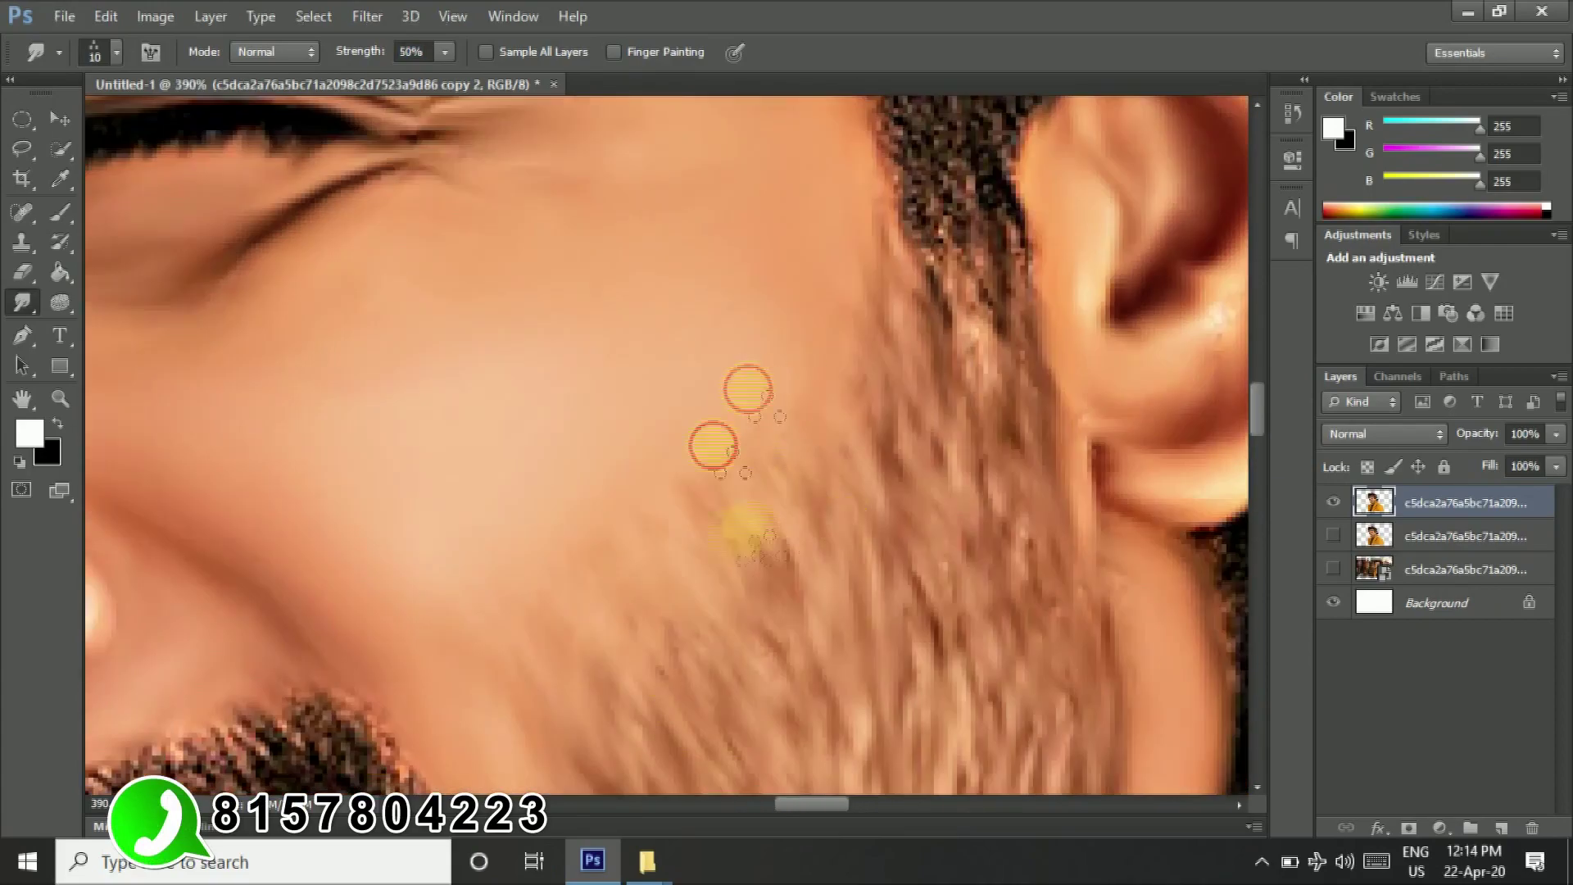
{"action": "scroll", "coordinate": [721, 442], "scroll_direction": "down", "scroll_amount": 3}
{"action": "key", "text": "bracketright"}
{"action": "key", "text": "bracketright"}
{"action": "key", "text": "bracketright"}
{"action": "scroll", "coordinate": [713, 410], "scroll_direction": "down", "scroll_amount": 5}
{"action": "right_click", "coordinate": [950, 282]}
{"action": "left_click", "coordinate": [1071, 633]}
{"action": "left_click", "coordinate": [750, 352]}
{"action": "scroll", "coordinate": [750, 353], "scroll_direction": "down", "scroll_amount": 3}
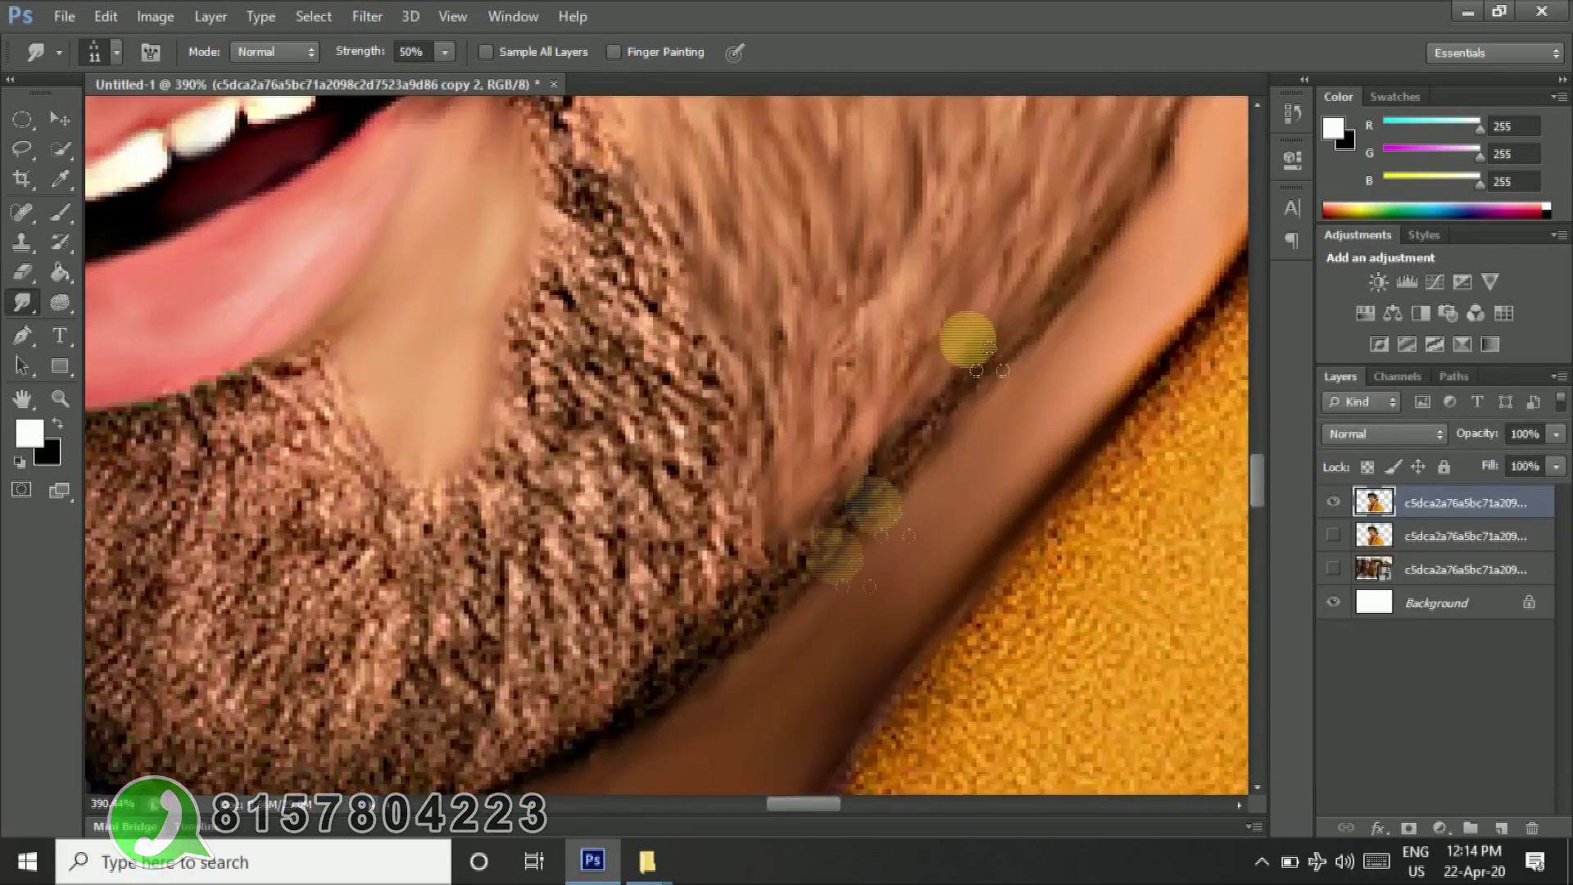
{"action": "left_click_drag", "start_coordinate": [606, 450], "coordinate": [680, 477]}
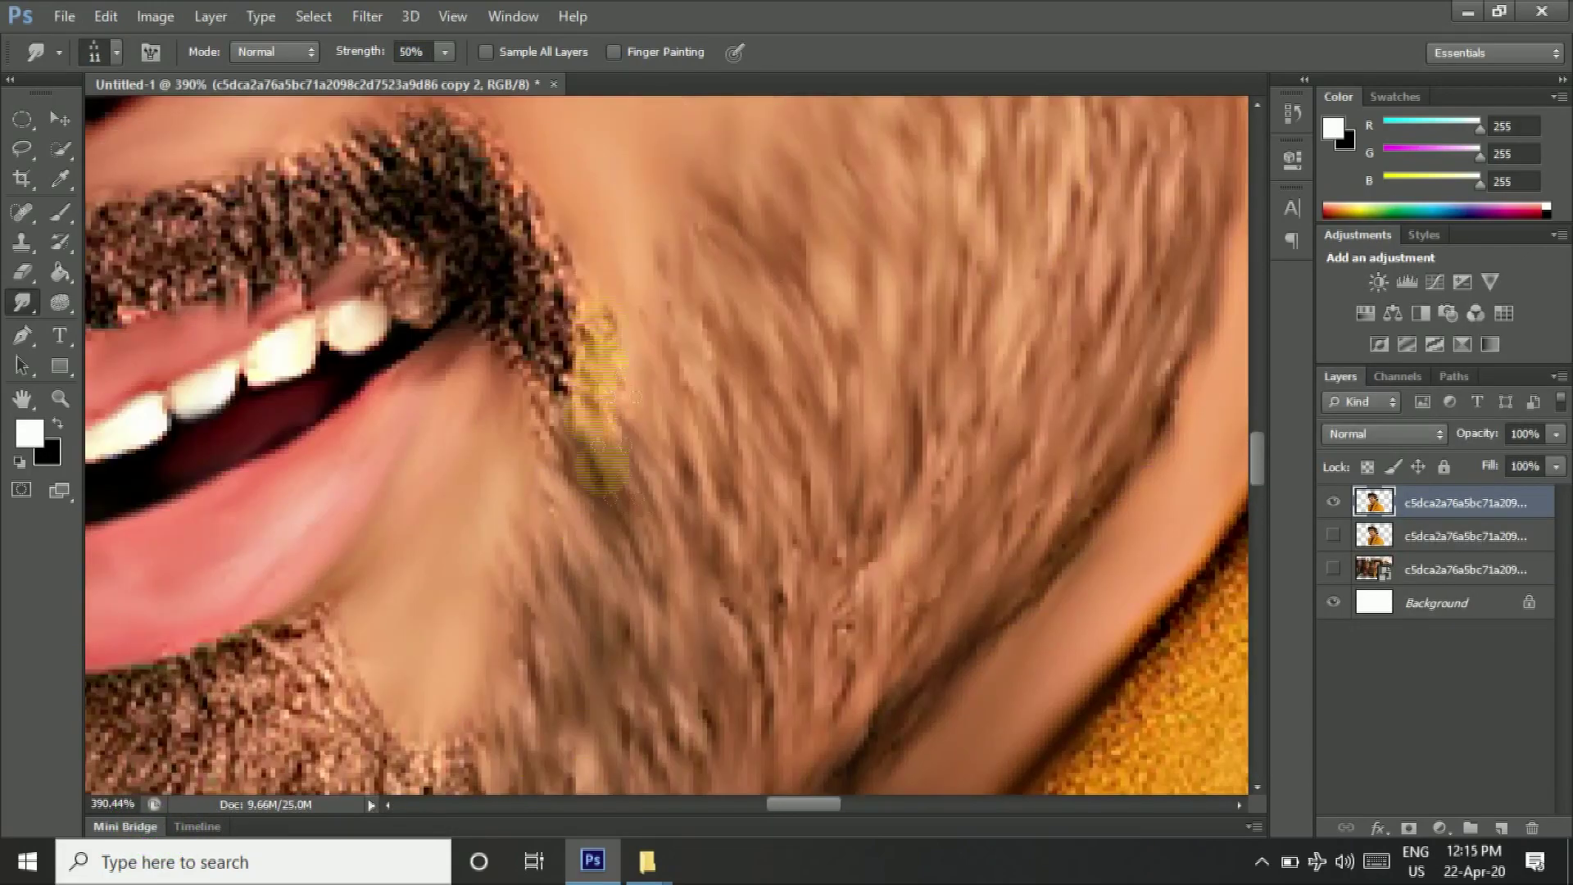
Step: Smudge more beard-edge strands down toward the chin
{"action": "left_click_drag", "start_coordinate": [580, 334], "coordinate": [711, 435]}
{"action": "left_click_drag", "start_coordinate": [579, 721], "coordinate": [580, 524]}
{"action": "mouse_move", "coordinate": [632, 316]}
{"action": "left_mouse_down"}
{"action": "mouse_move", "coordinate": [598, 474]}
{"action": "mouse_move", "coordinate": [627, 588]}
{"action": "left_mouse_up"}
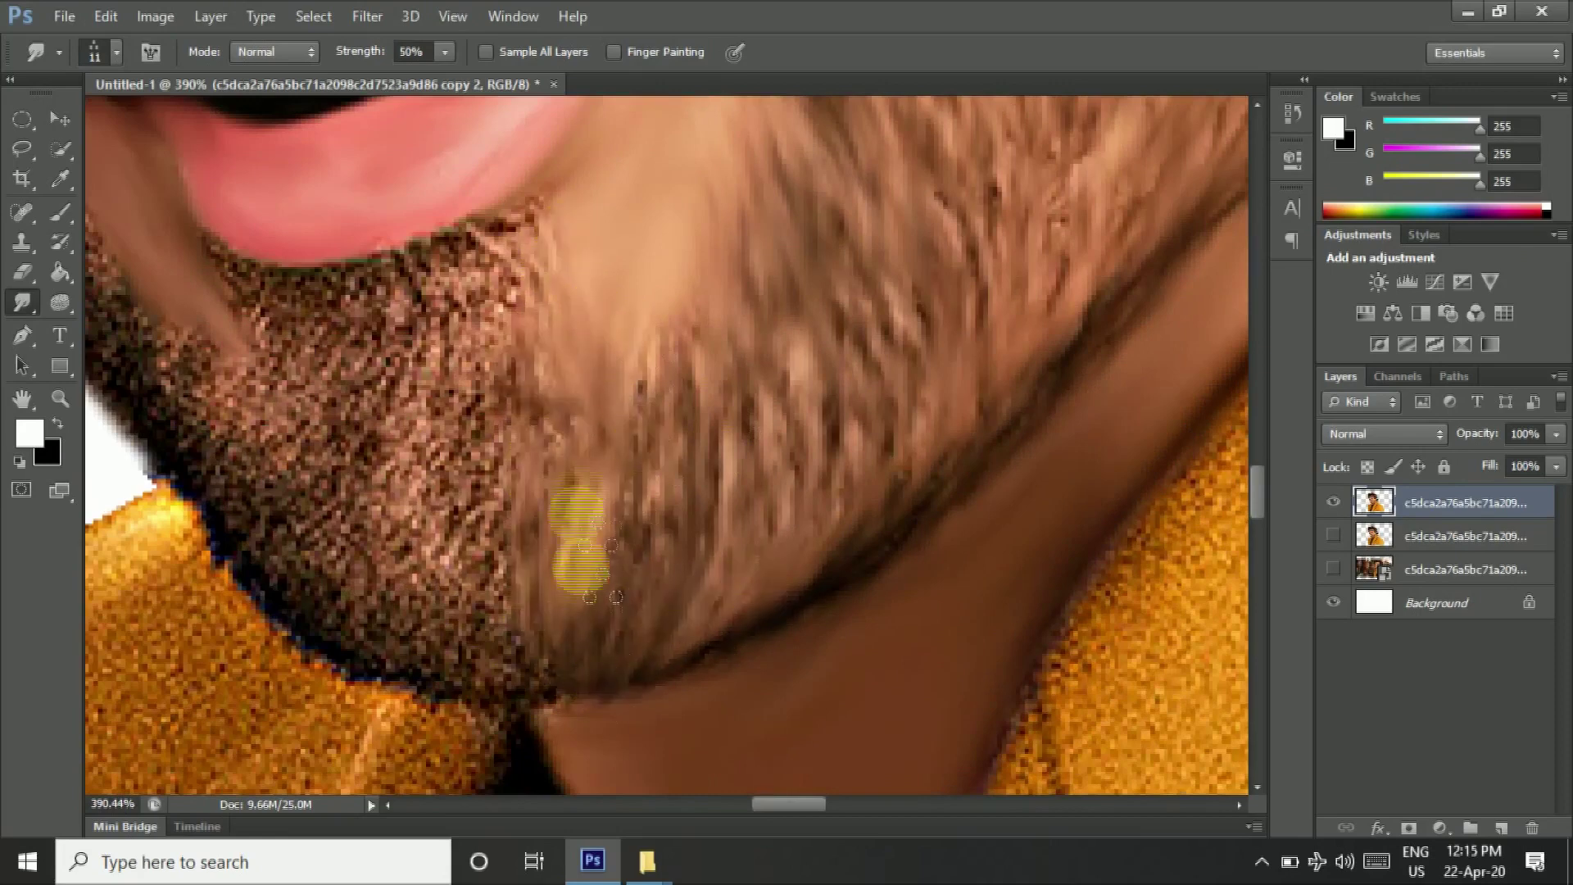
{"action": "left_click", "coordinate": [882, 339]}
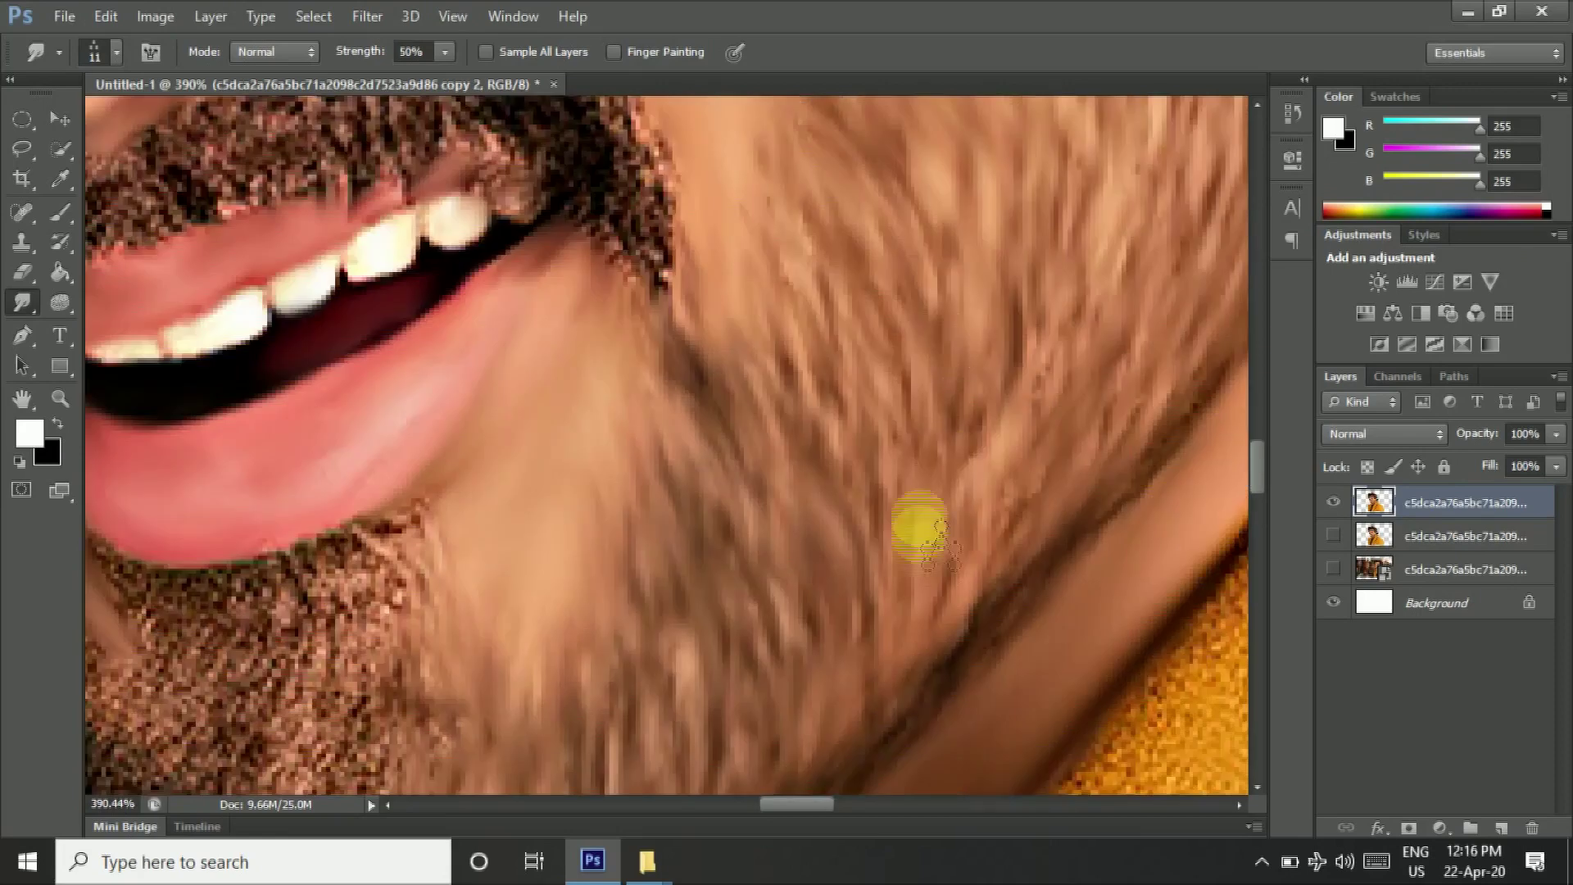
{"action": "left_click_drag", "start_coordinate": [883, 338], "coordinate": [1068, 380]}
{"action": "mouse_move", "coordinate": [550, 249]}
{"action": "left_mouse_down"}
{"action": "mouse_move", "coordinate": [572, 441]}
{"action": "mouse_move", "coordinate": [596, 199]}
{"action": "mouse_move", "coordinate": [487, 295]}
{"action": "left_mouse_up"}
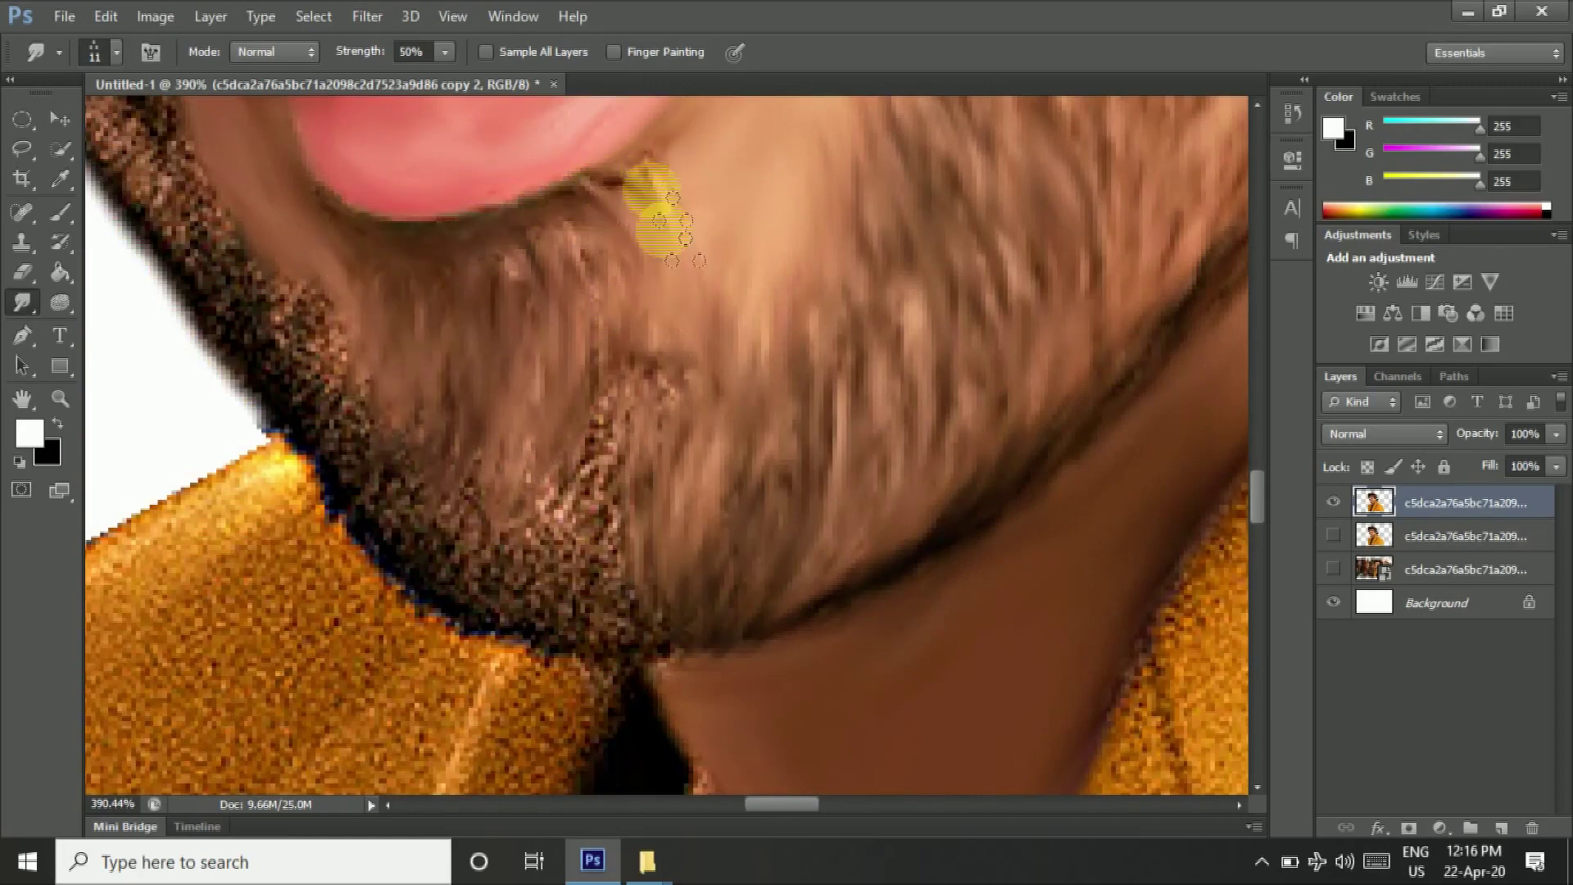
Step: Smudge the bottom of the beard just above the jacket collar
{"action": "left_click_drag", "start_coordinate": [678, 317], "coordinate": [932, 545]}
{"action": "left_click_drag", "start_coordinate": [749, 534], "coordinate": [738, 591]}
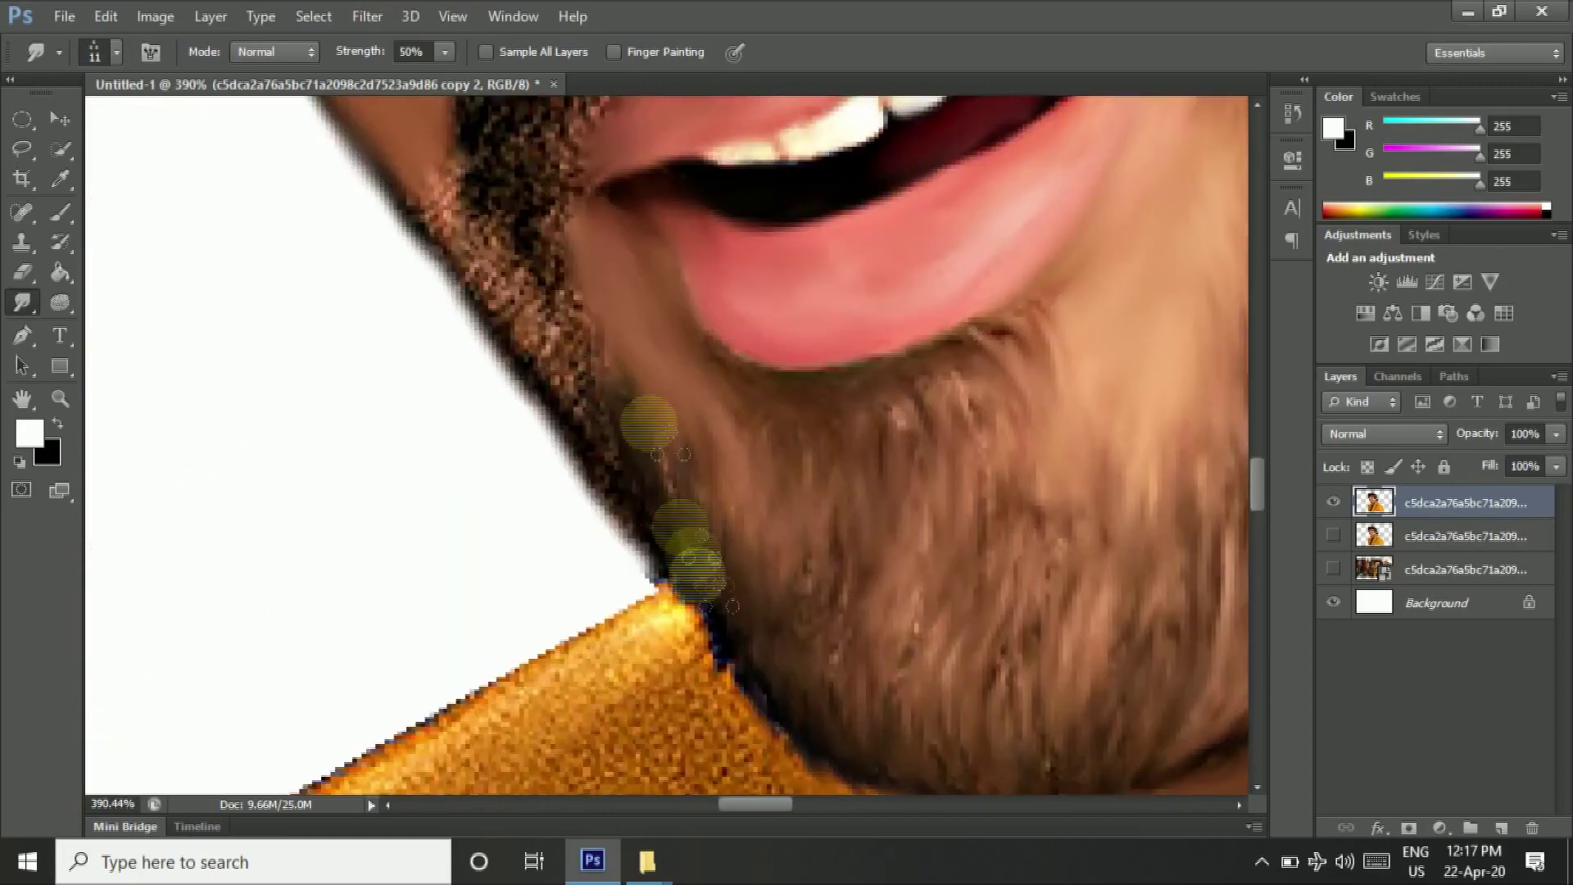
{"action": "left_click_drag", "start_coordinate": [668, 440], "coordinate": [831, 566]}
{"action": "left_click_drag", "start_coordinate": [836, 648], "coordinate": [737, 569]}
{"action": "left_click_drag", "start_coordinate": [737, 660], "coordinate": [853, 606]}
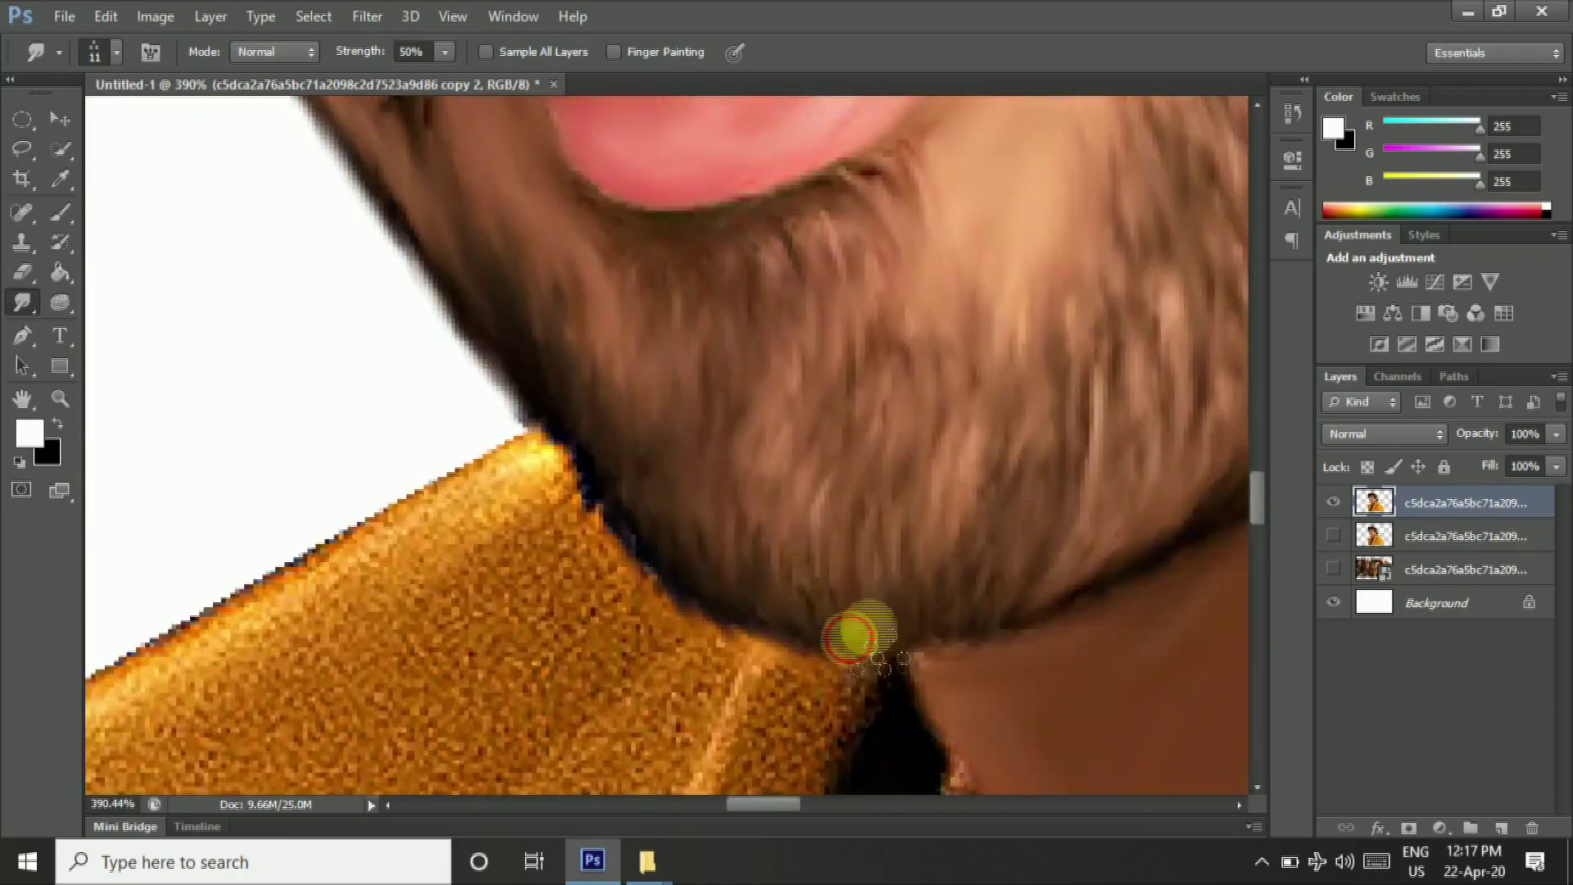
{"action": "scroll", "coordinate": [871, 95], "scroll_direction": "down", "scroll_amount": 3}
Step: Zoom in on the mustache and smooth its left and lower edges above the teeth
{"action": "scroll", "coordinate": [991, 352], "scroll_direction": "up", "scroll_amount": 4}
{"action": "left_click_drag", "start_coordinate": [361, 51], "coordinate": [385, 50]}
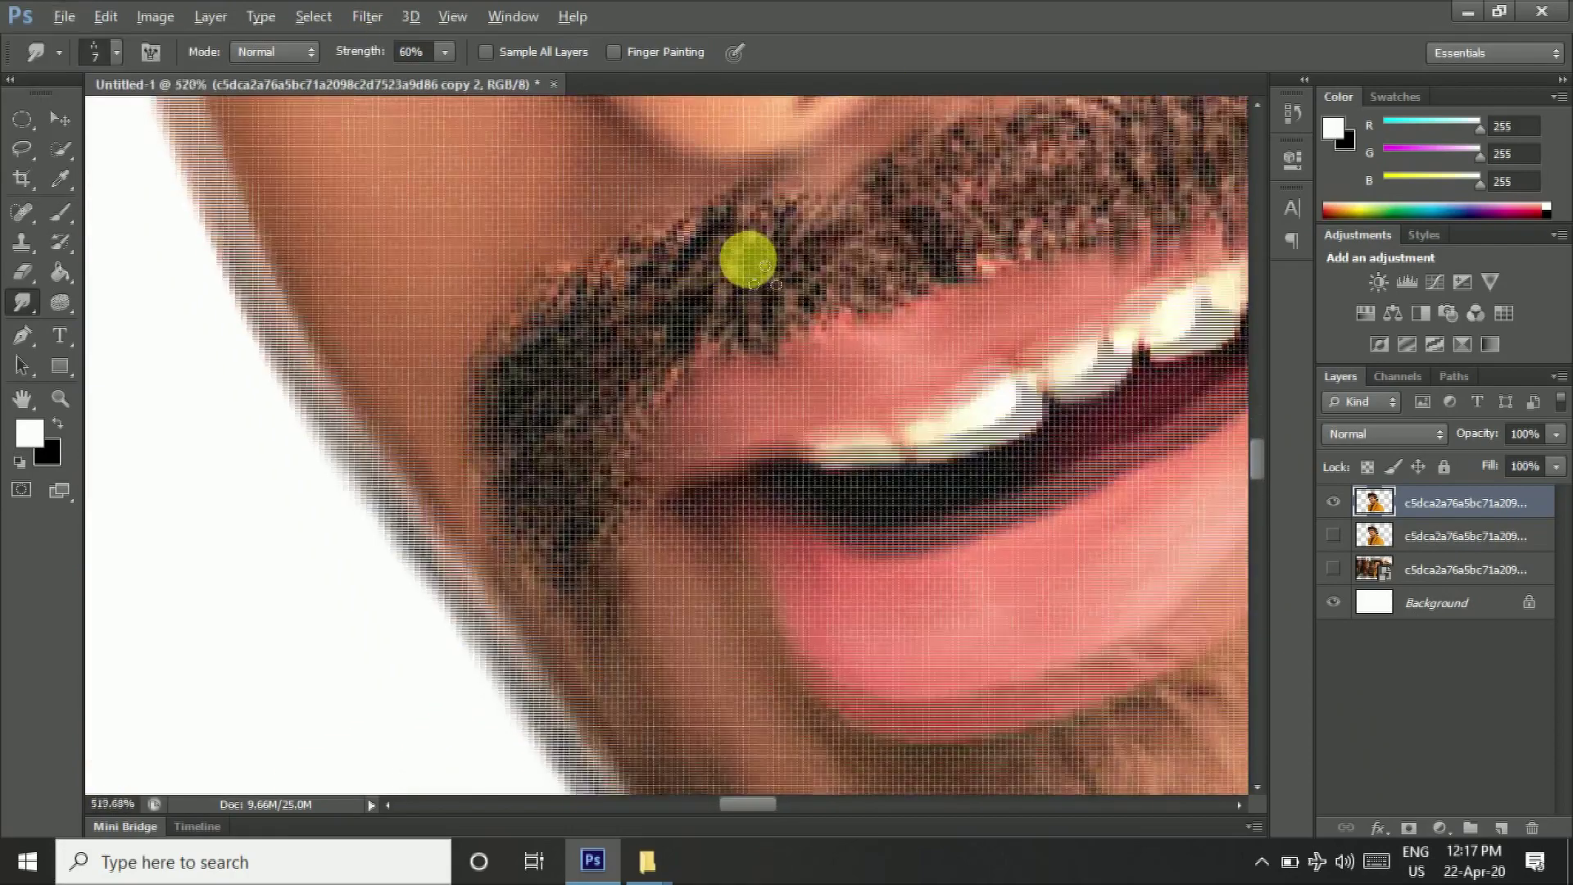
{"action": "scroll", "coordinate": [750, 266], "scroll_direction": "down", "scroll_amount": 2}
{"action": "left_click_drag", "start_coordinate": [657, 302], "coordinate": [605, 403]}
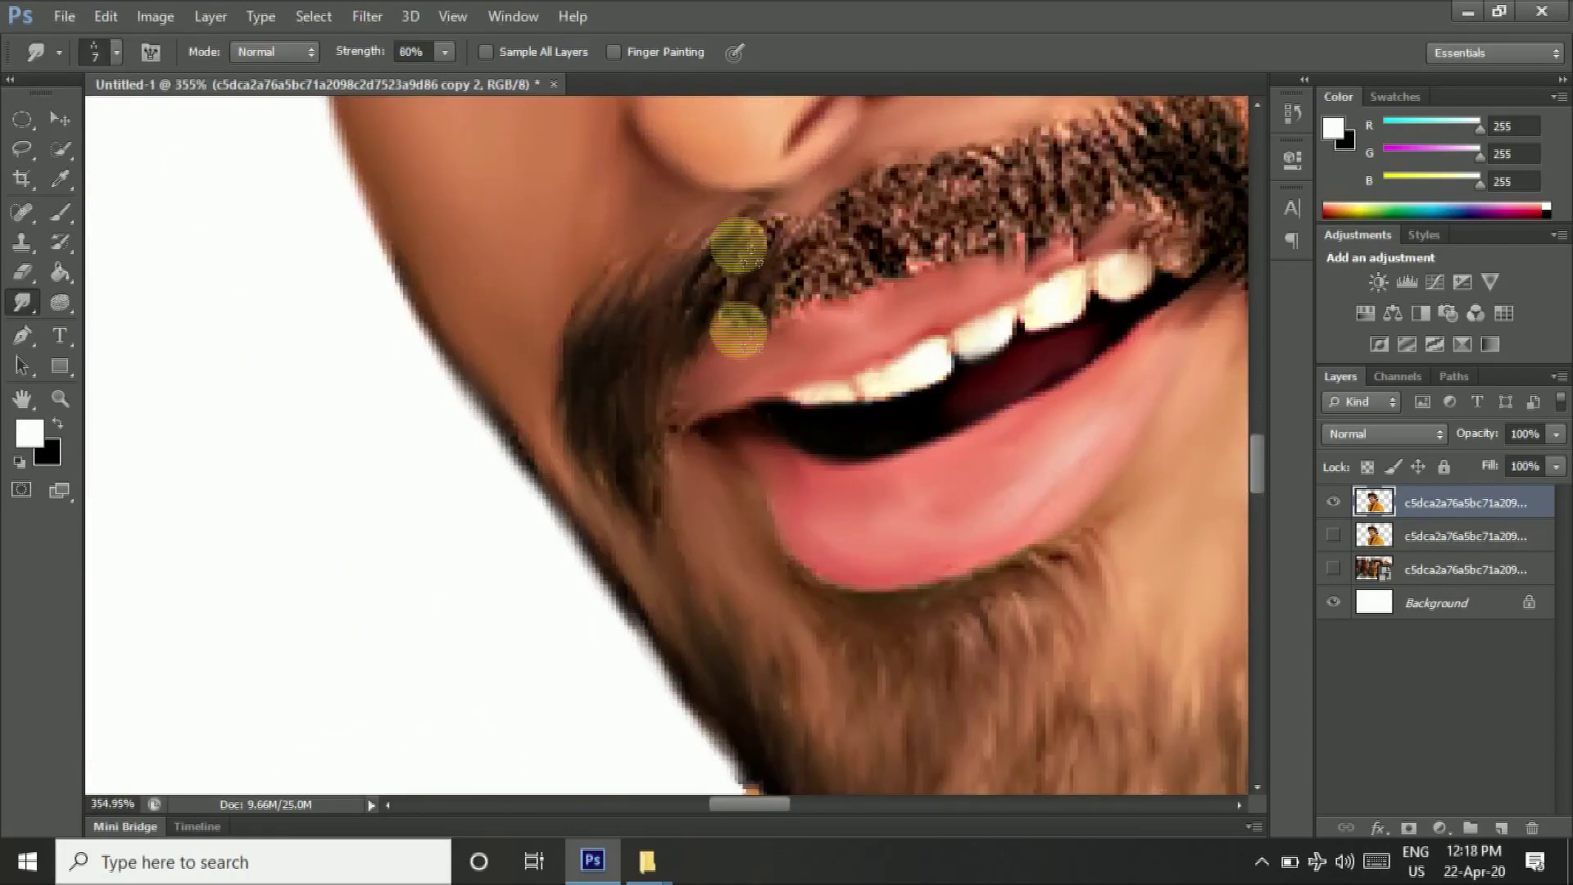
{"action": "left_click_drag", "start_coordinate": [811, 233], "coordinate": [835, 256]}
{"action": "left_click_drag", "start_coordinate": [593, 332], "coordinate": [233, 484]}
{"action": "left_click_drag", "start_coordinate": [870, 397], "coordinate": [875, 443]}
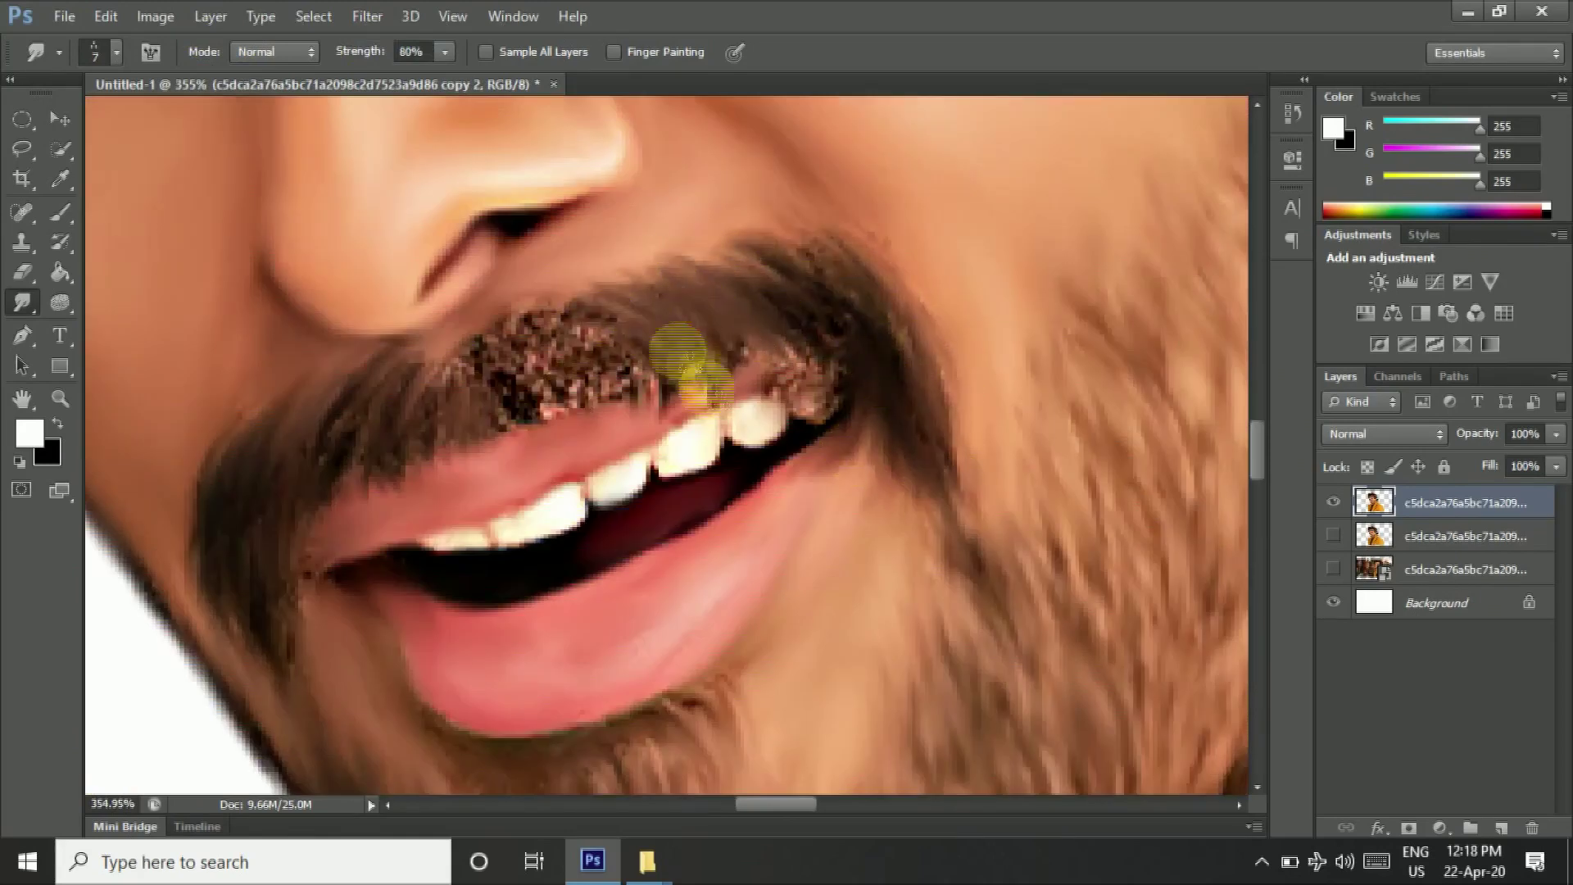
{"action": "left_click_drag", "start_coordinate": [627, 344], "coordinate": [672, 373]}
Step: With black as foreground, smudge the mustache top, then at 50% strength smooth it above the teeth
{"action": "scroll", "coordinate": [697, 271], "scroll_direction": "down", "scroll_amount": 5}
{"action": "scroll", "coordinate": [562, 440], "scroll_direction": "up", "scroll_amount": 6}
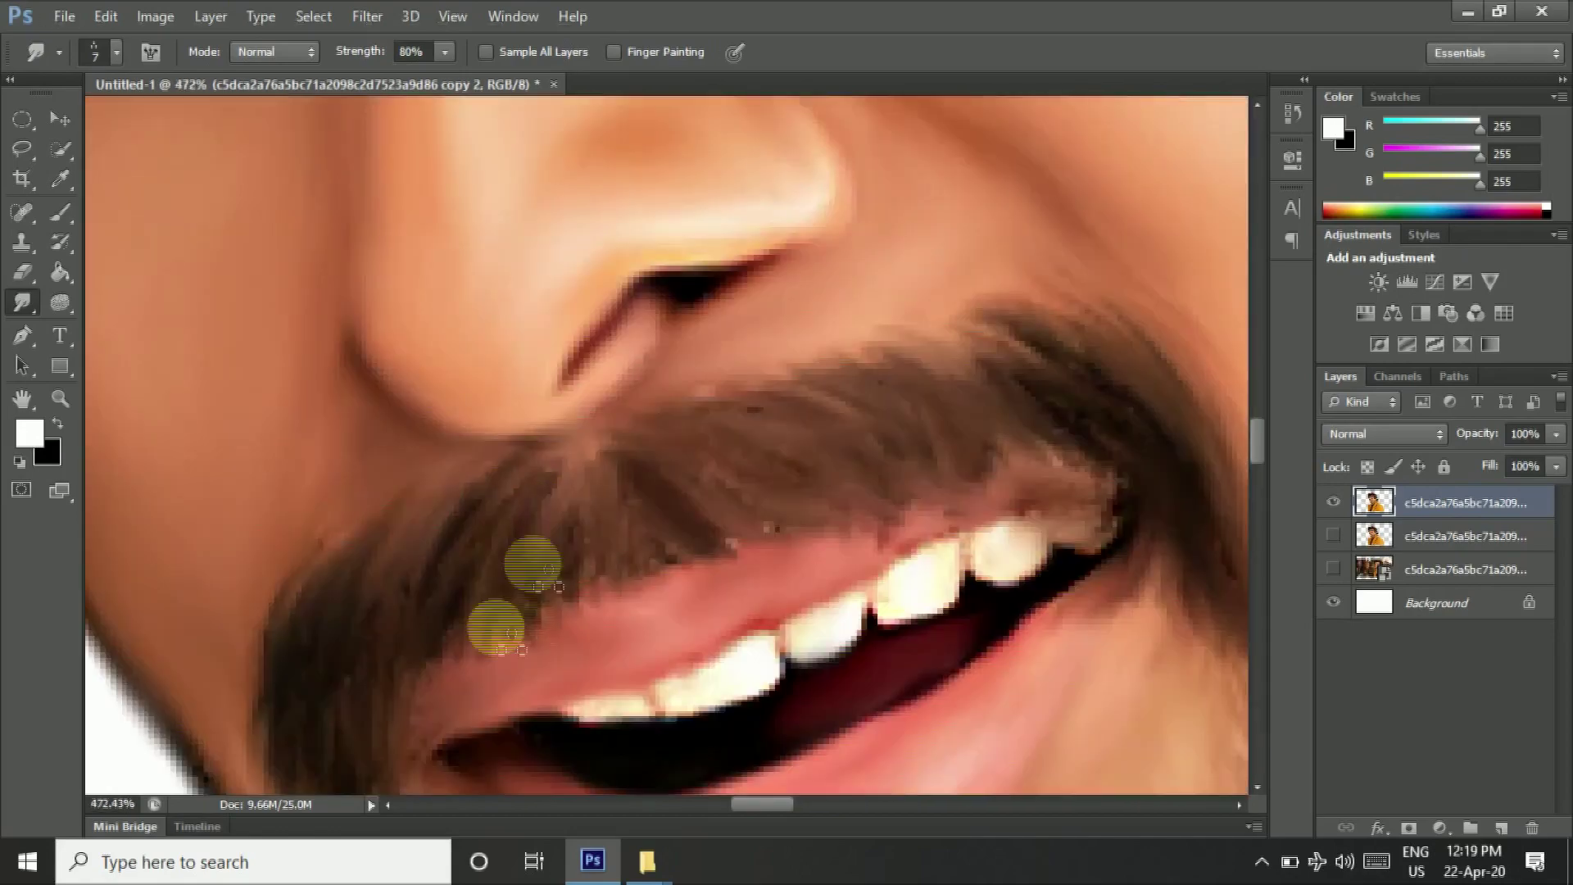
{"action": "key", "text": "x"}
{"action": "left_click_drag", "start_coordinate": [924, 376], "coordinate": [1049, 422]}
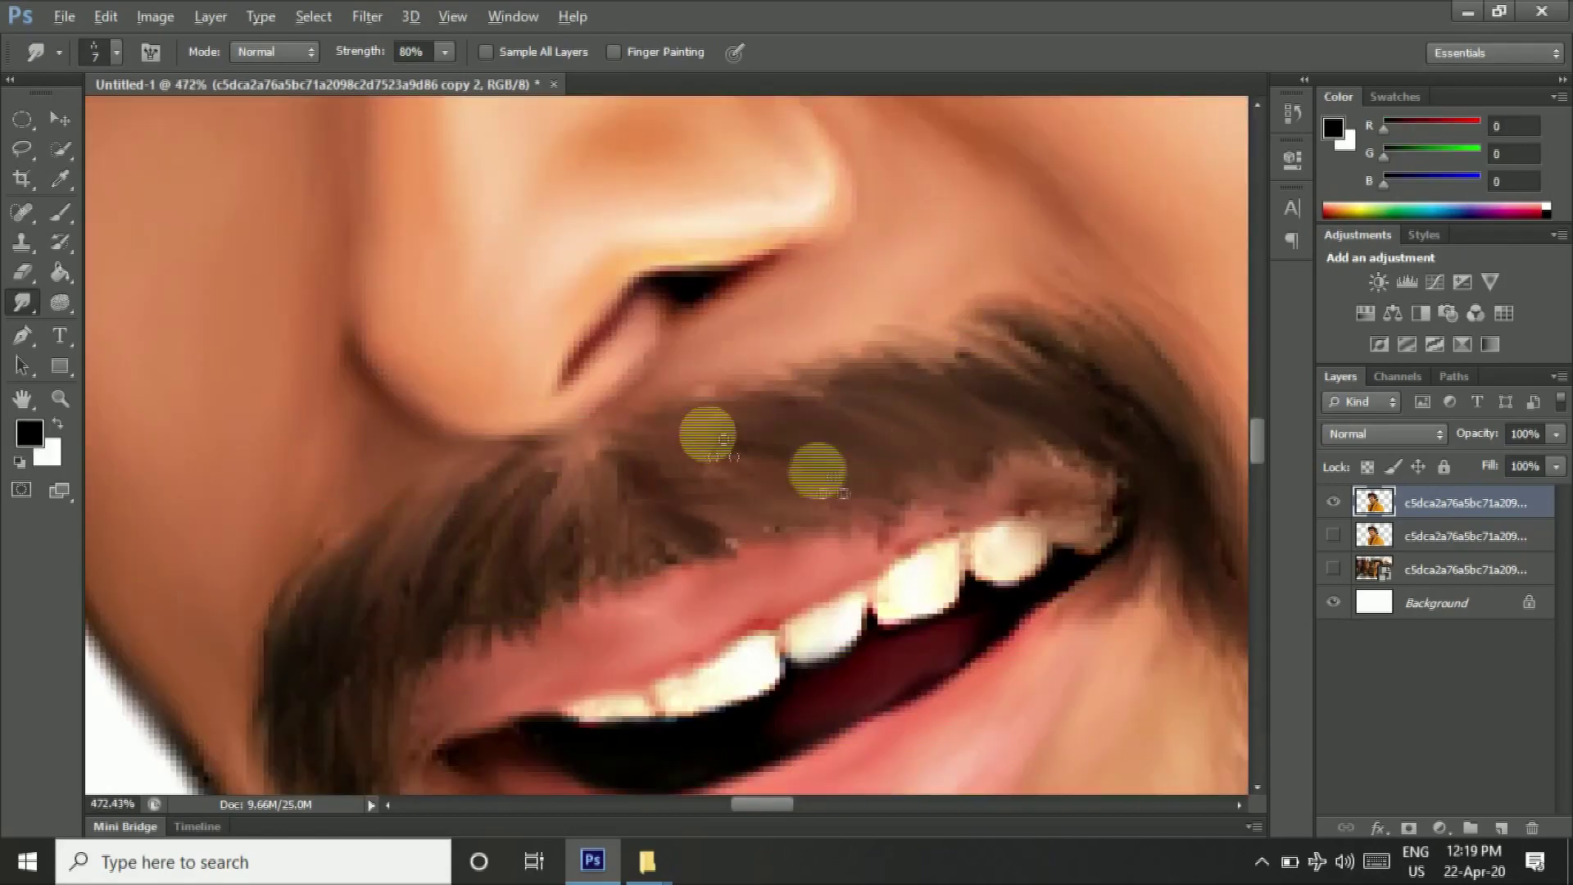
{"action": "scroll", "coordinate": [942, 338], "scroll_direction": "down", "scroll_amount": 3}
{"action": "scroll", "coordinate": [901, 459], "scroll_direction": "up", "scroll_amount": 3}
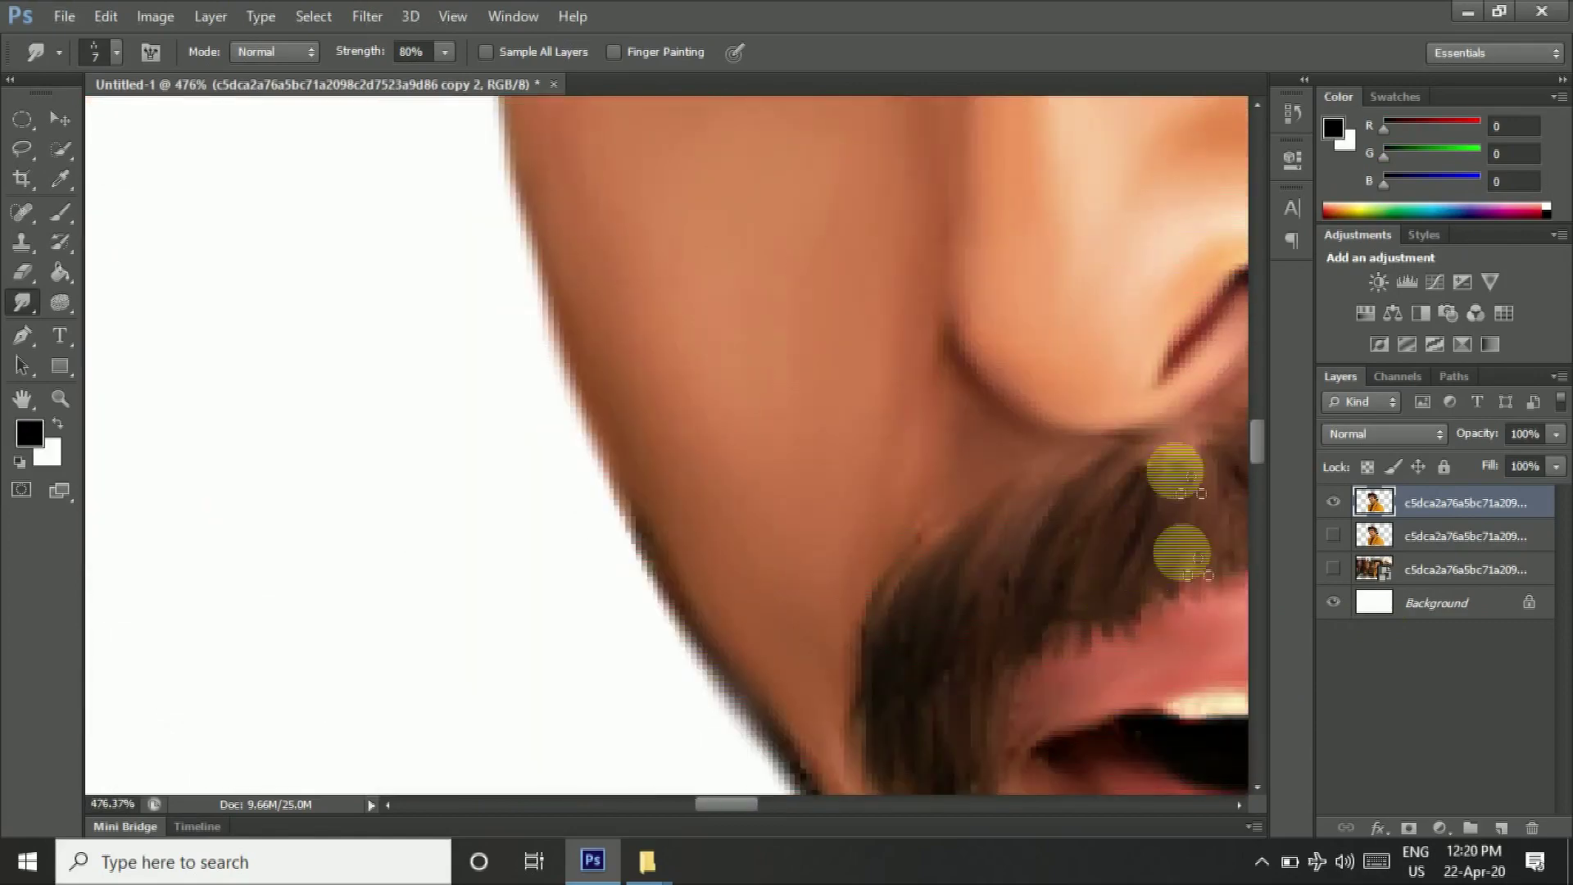
{"action": "scroll", "coordinate": [1006, 521], "scroll_direction": "right", "scroll_amount": 5}
{"action": "scroll", "coordinate": [849, 650], "scroll_direction": "right", "scroll_amount": 5}
{"action": "right_click", "coordinate": [762, 502]}
{"action": "key", "text": "5"}
{"action": "left_click", "coordinate": [592, 524]}
{"action": "left_click", "coordinate": [447, 618]}
Step: Switch to the Sponge tool for boosting colour saturation
{"action": "scroll", "coordinate": [461, 644], "scroll_direction": "left", "scroll_amount": 5}
{"action": "scroll", "coordinate": [461, 644], "scroll_direction": "down", "scroll_amount": 2}
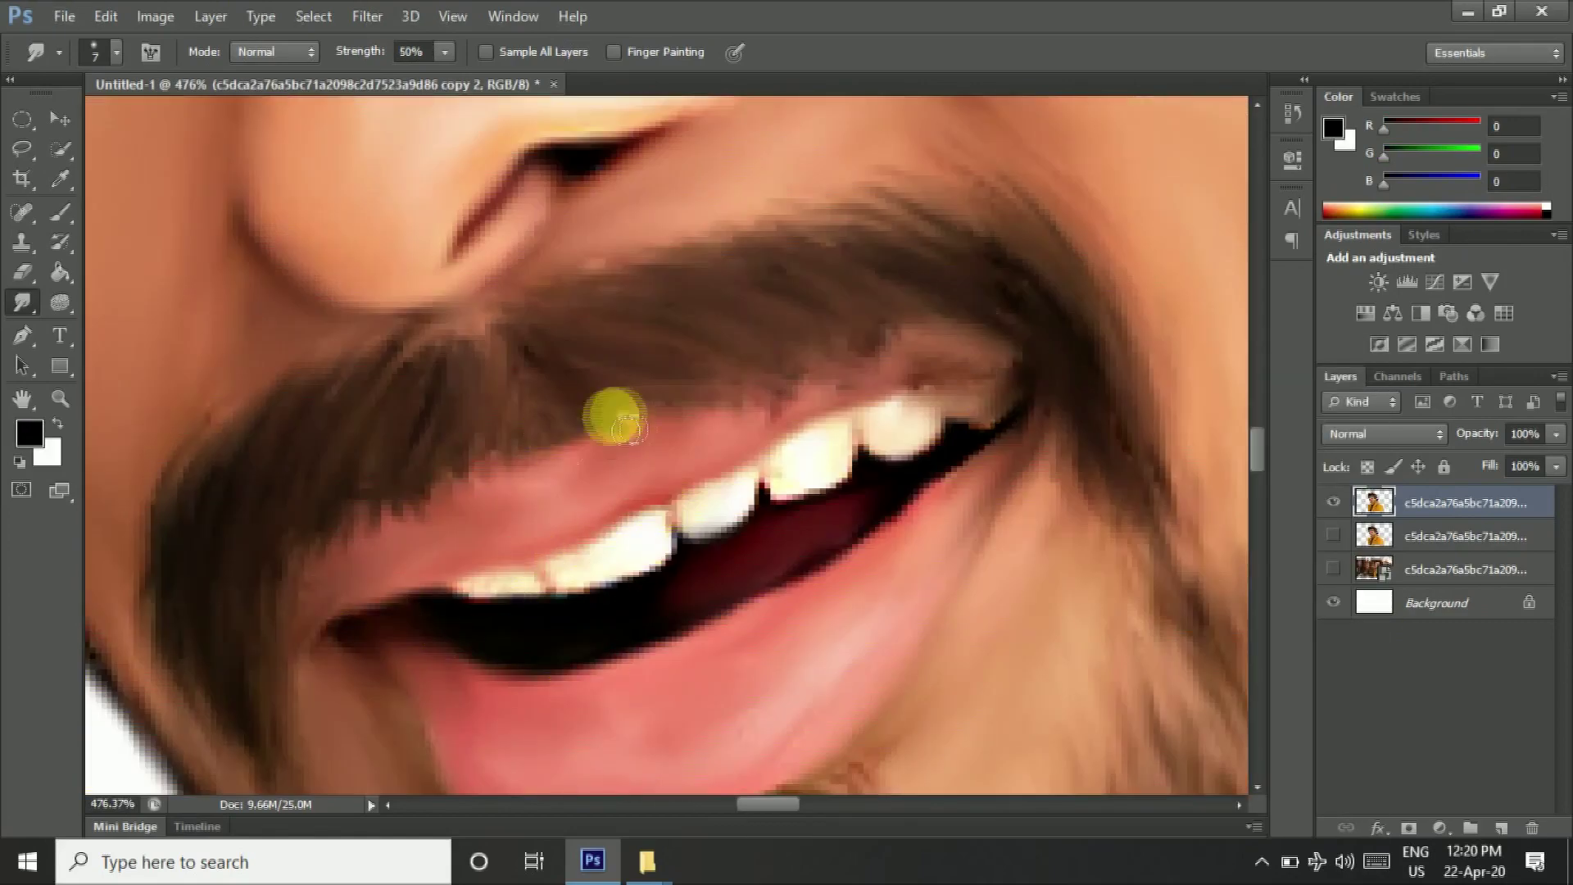
{"action": "right_click", "coordinate": [60, 302]}
{"action": "scroll", "coordinate": [650, 410], "scroll_direction": "down", "scroll_amount": 2}
{"action": "right_click", "coordinate": [60, 302]}
{"action": "left_click", "coordinate": [123, 337]}
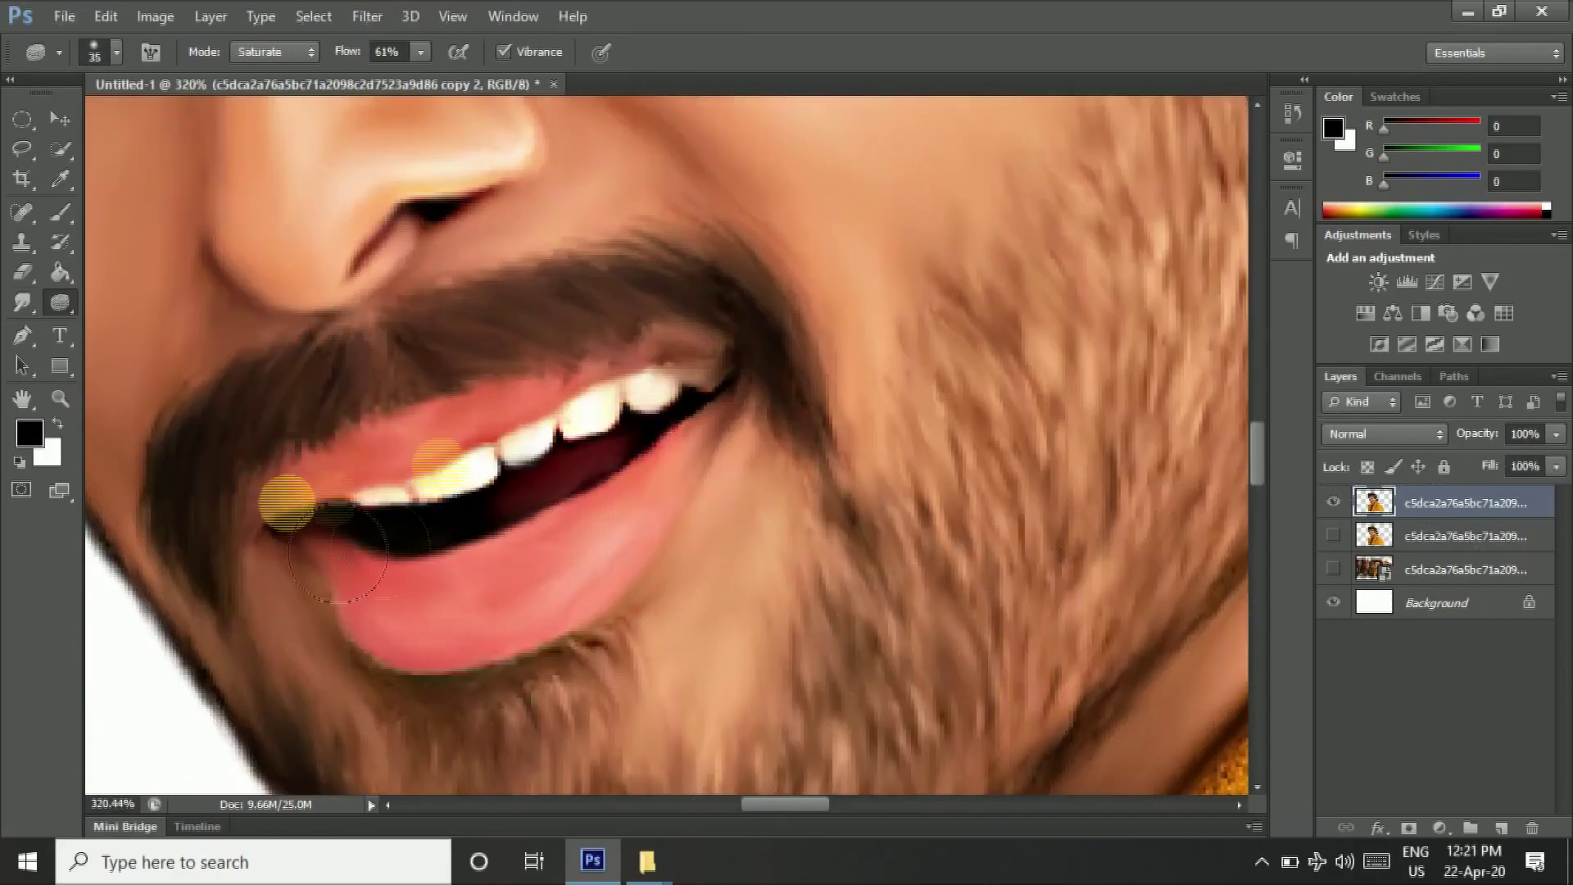
Step: Bring the eyes into view and return to the Smudge tool with an adjusted brush
{"action": "scroll", "coordinate": [705, 590], "scroll_direction": "down", "scroll_amount": 5}
{"action": "scroll", "coordinate": [704, 590], "scroll_direction": "up", "scroll_amount": 3}
{"action": "left_click_drag", "start_coordinate": [352, 53], "coordinate": [328, 53]}
{"action": "scroll", "coordinate": [156, 458], "scroll_direction": "up", "scroll_amount": 5}
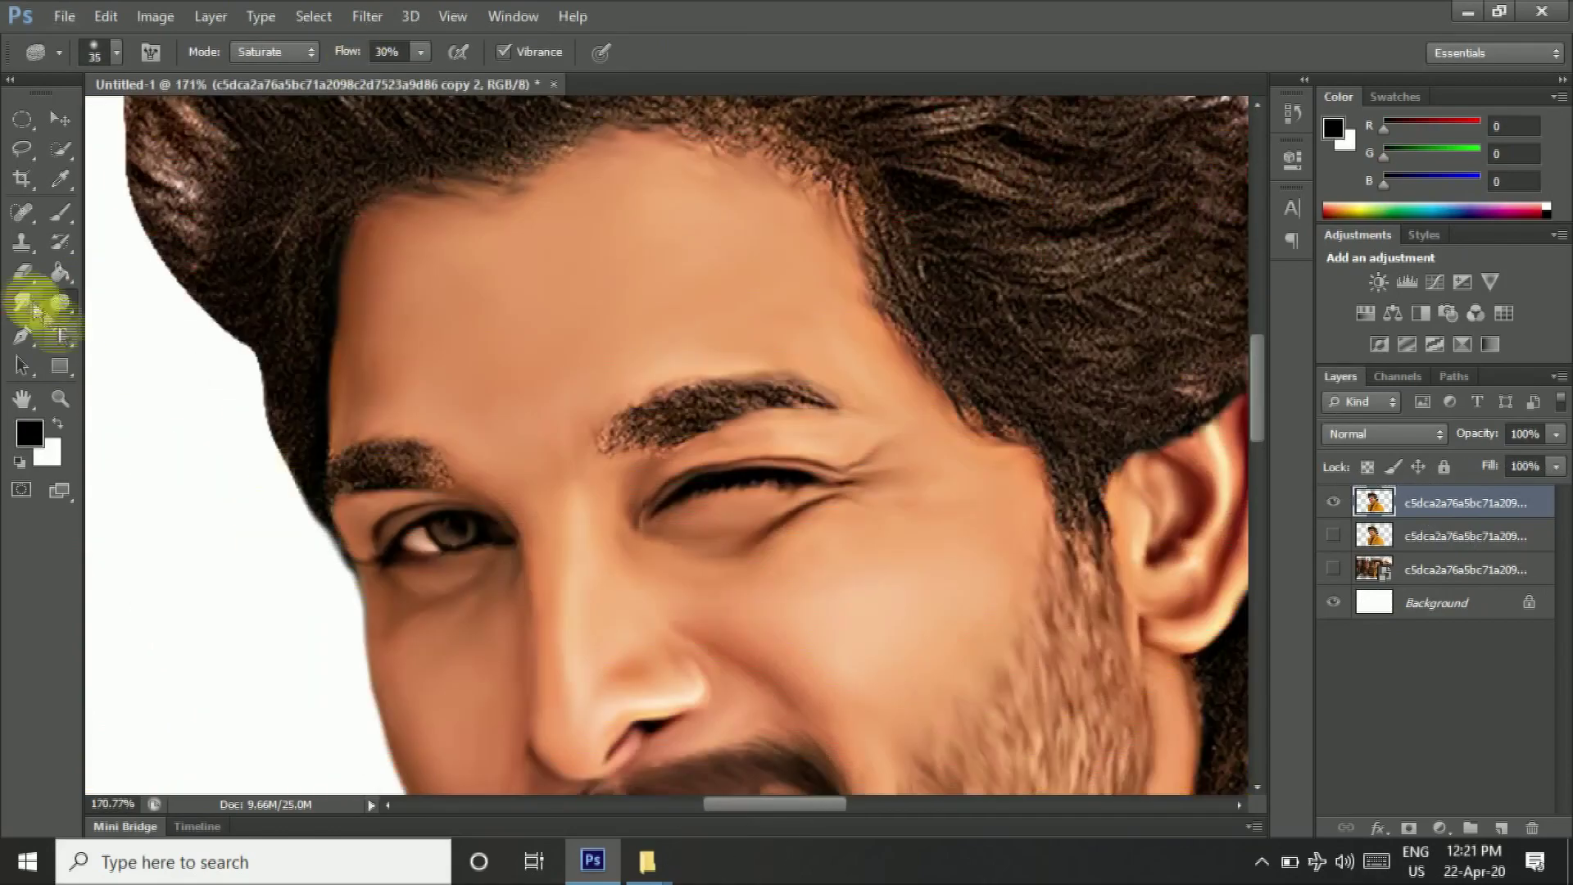
{"action": "left_click", "coordinate": [23, 303]}
{"action": "scroll", "coordinate": [705, 492], "scroll_direction": "up", "scroll_amount": 5}
{"action": "right_click", "coordinate": [721, 344]}
{"action": "left_click", "coordinate": [905, 702]}
{"action": "left_click", "coordinate": [701, 508]}
Step: Smudge the first eyebrow into smooth hair strokes
{"action": "left_click_drag", "start_coordinate": [604, 576], "coordinate": [871, 474]}
{"action": "left_click_drag", "start_coordinate": [766, 569], "coordinate": [1072, 404]}
{"action": "left_click_drag", "start_coordinate": [668, 545], "coordinate": [728, 456]}
{"action": "left_click_drag", "start_coordinate": [574, 573], "coordinate": [641, 584]}
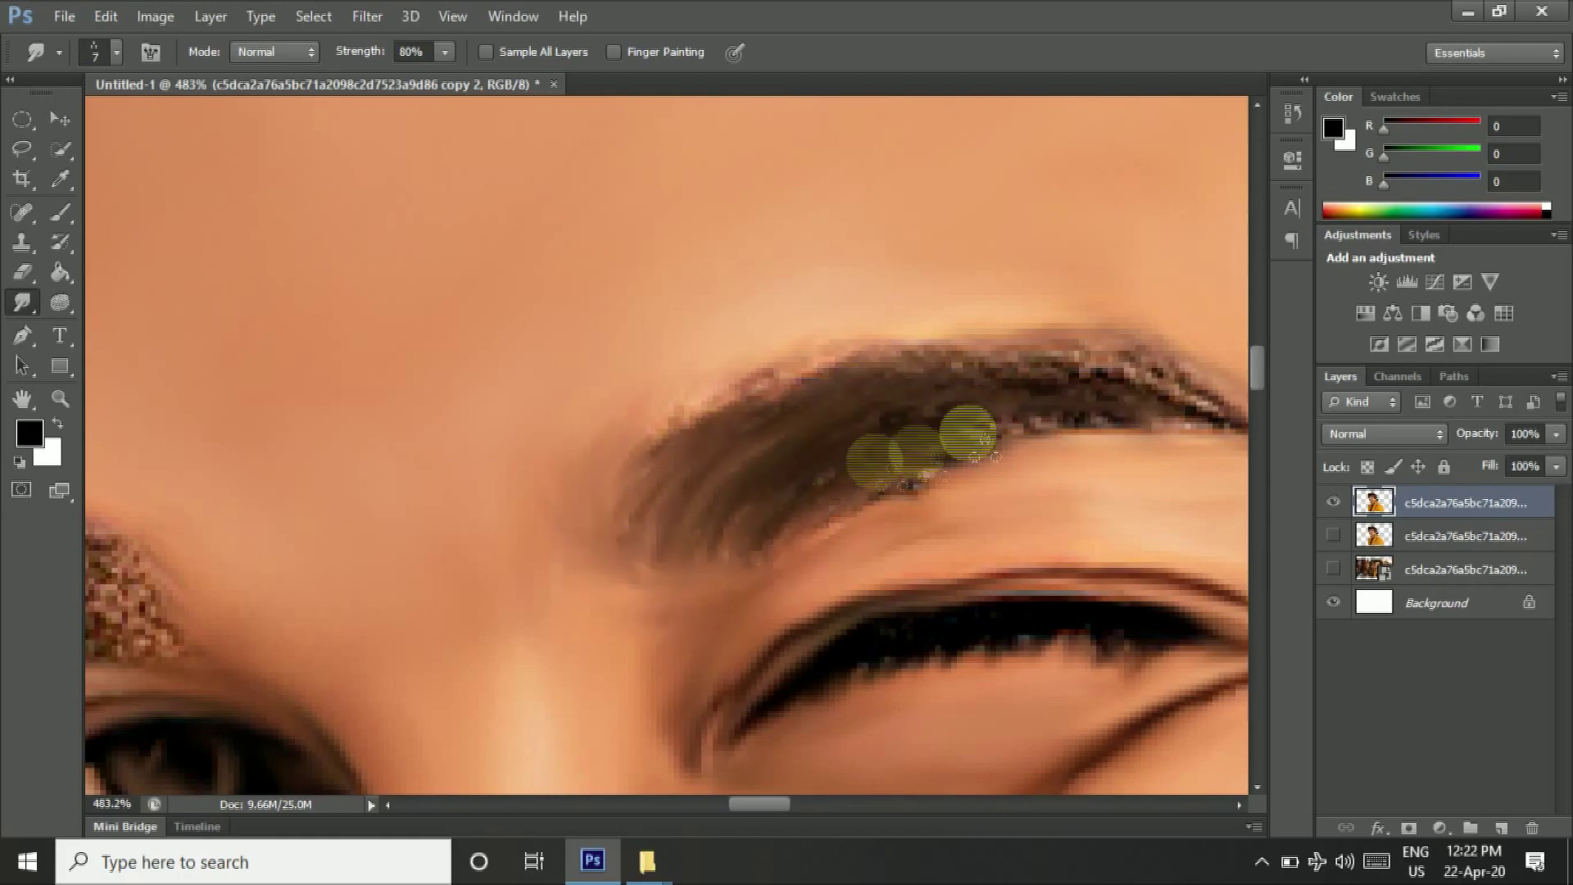
Step: Smudge smooth strokes along the other eyebrow
{"action": "scroll", "coordinate": [795, 565], "scroll_direction": "right", "scroll_amount": 5}
{"action": "left_click_drag", "start_coordinate": [779, 393], "coordinate": [710, 385]}
{"action": "scroll", "coordinate": [721, 422], "scroll_direction": "left", "scroll_amount": 5}
{"action": "left_click_drag", "start_coordinate": [650, 271], "coordinate": [808, 217]}
{"action": "left_click_drag", "start_coordinate": [656, 328], "coordinate": [896, 238]}
{"action": "scroll", "coordinate": [820, 328], "scroll_direction": "down", "scroll_amount": 1}
{"action": "mouse_move", "coordinate": [905, 340]}
{"action": "left_mouse_down"}
{"action": "mouse_move", "coordinate": [1020, 423]}
{"action": "mouse_move", "coordinate": [774, 400]}
{"action": "left_mouse_up"}
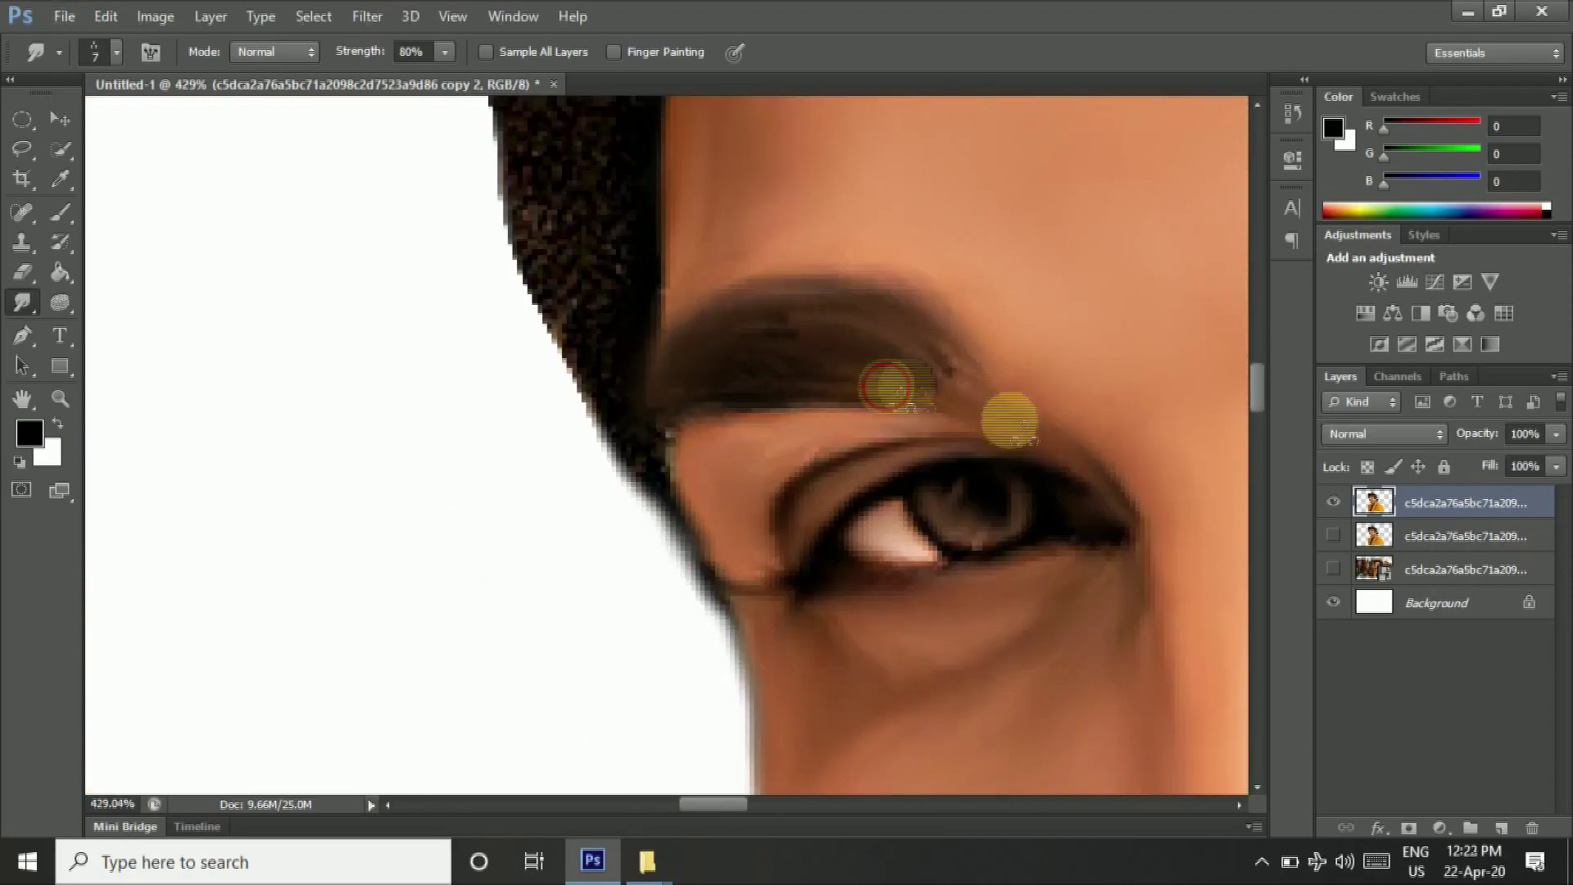
{"action": "scroll", "coordinate": [967, 426], "scroll_direction": "down", "scroll_amount": 2}
{"action": "scroll", "coordinate": [836, 385], "scroll_direction": "right", "scroll_amount": 3}
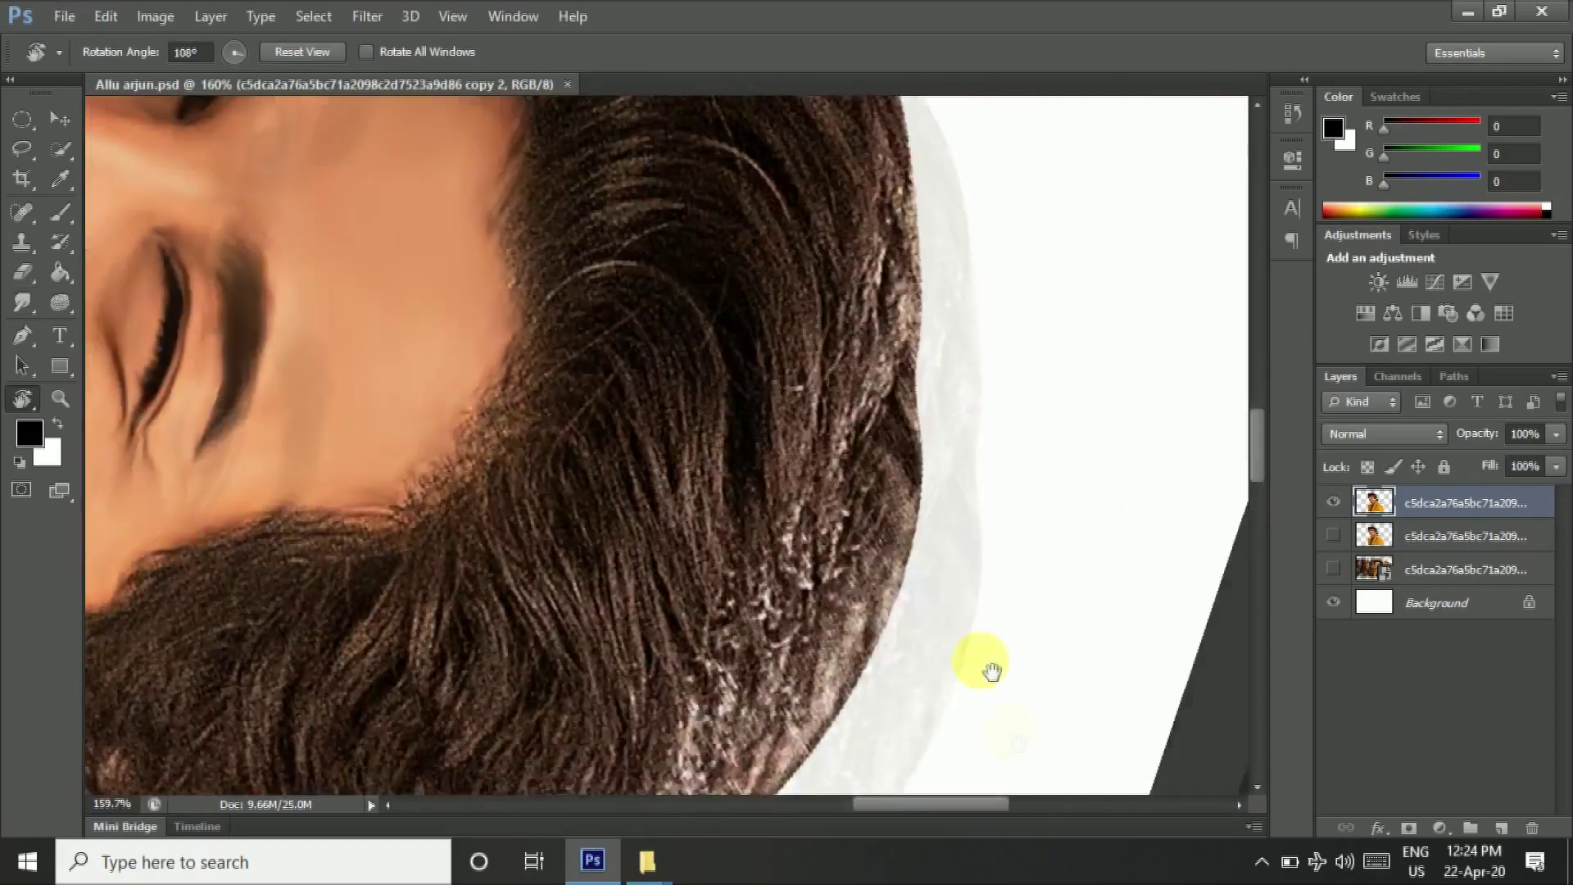
Step: Rotate the view and smudge hair into strands toward the lower hair edge
{"action": "left_click_drag", "start_coordinate": [992, 670], "coordinate": [1025, 855]}
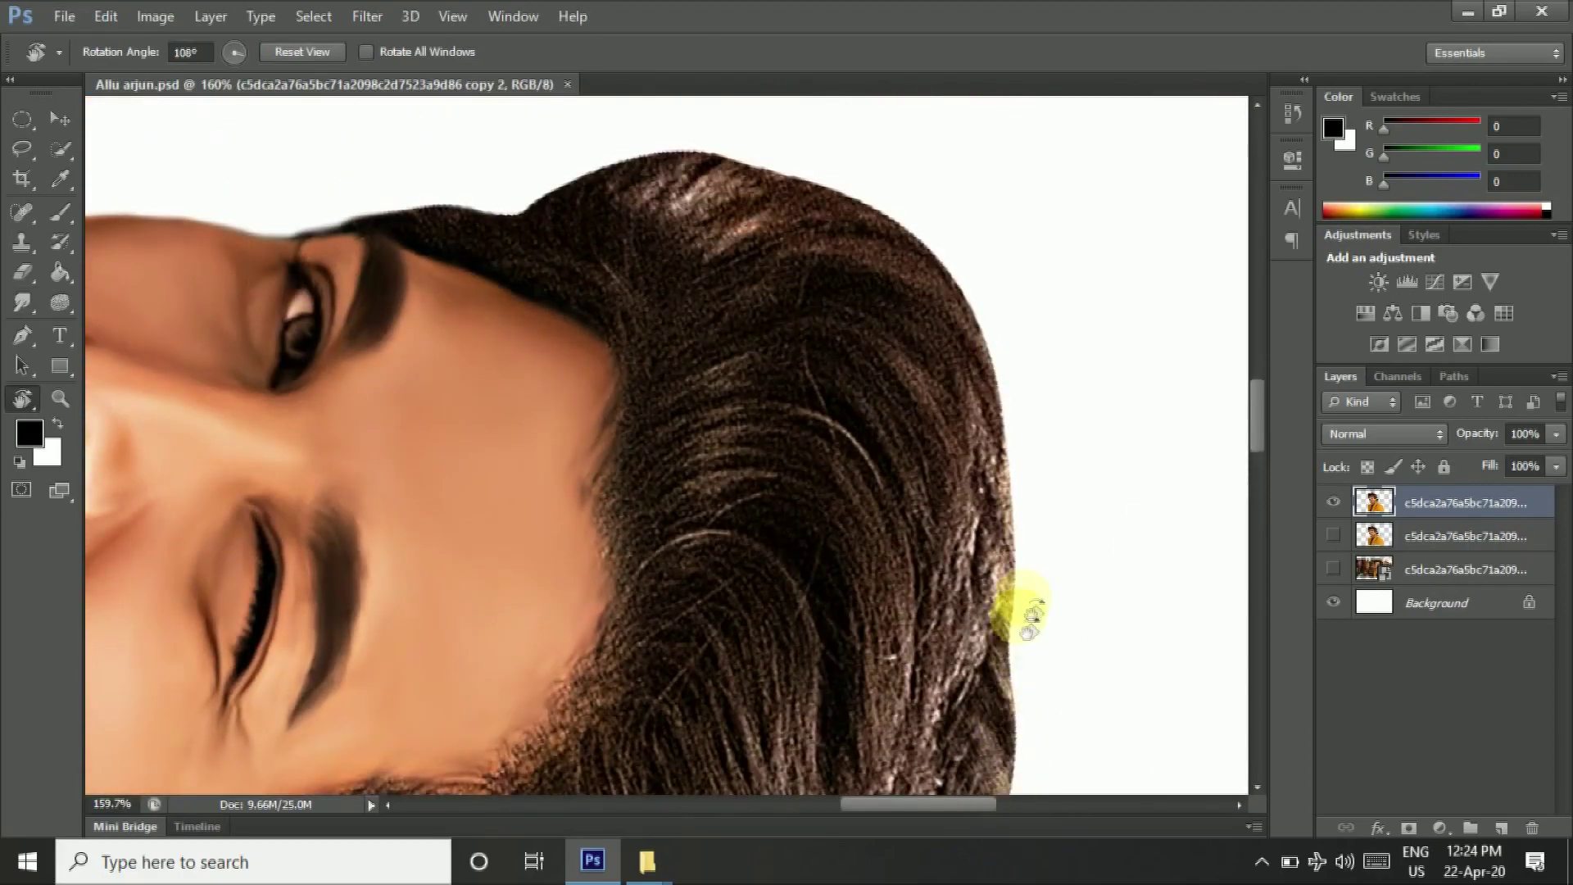
{"action": "mouse_move", "coordinate": [1069, 533]}
{"action": "left_mouse_down"}
{"action": "mouse_move", "coordinate": [704, 799]}
{"action": "mouse_move", "coordinate": [878, 659]}
{"action": "mouse_move", "coordinate": [1086, 447]}
{"action": "mouse_move", "coordinate": [1031, 475]}
{"action": "left_mouse_up"}
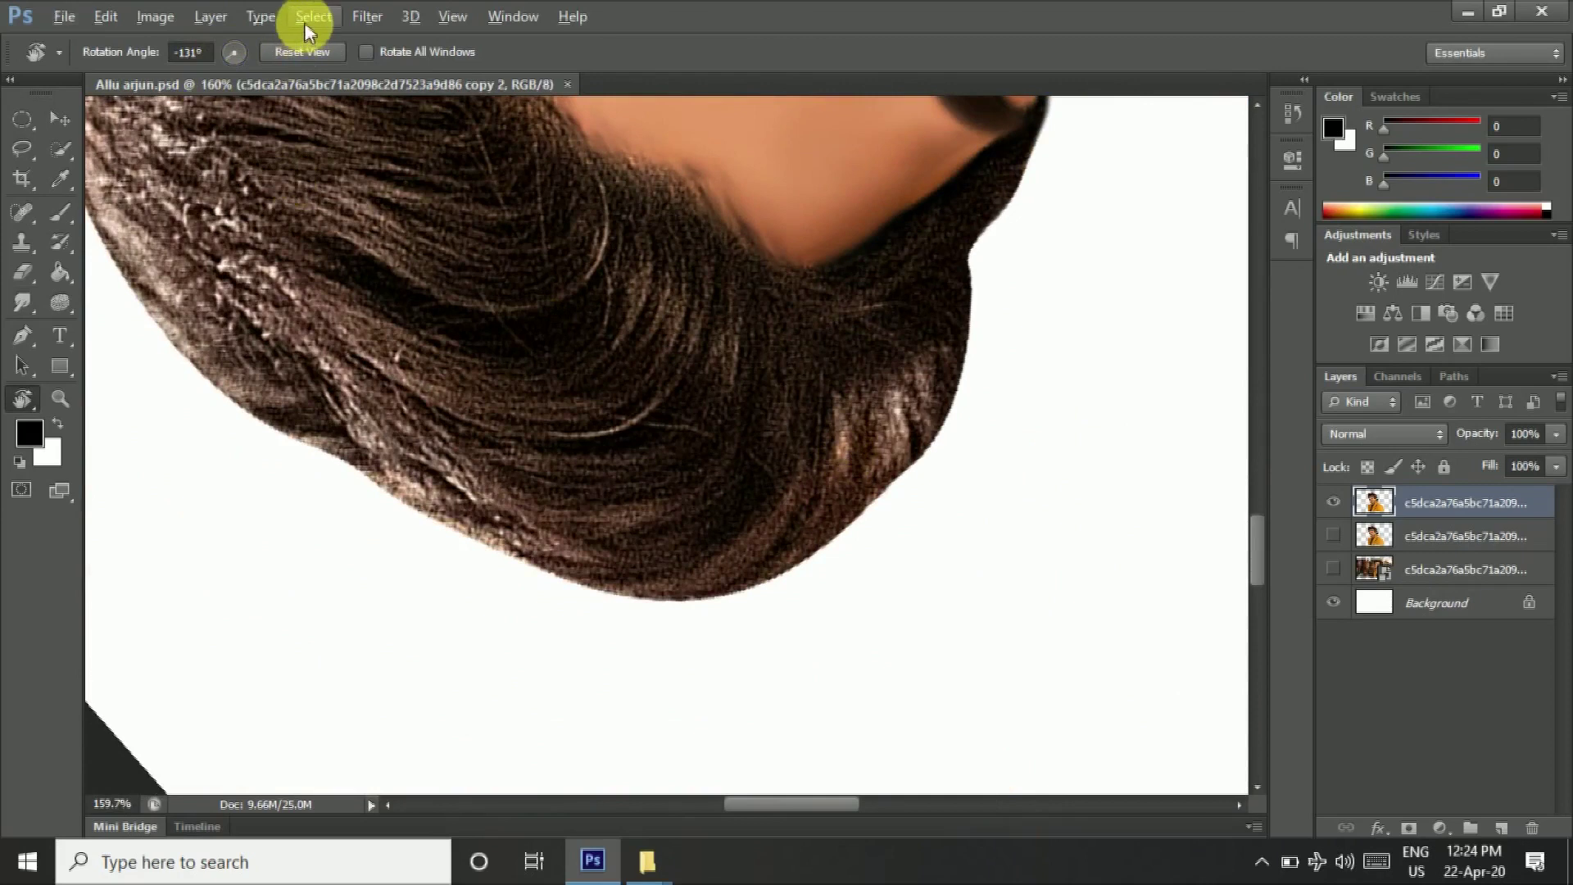
{"action": "left_click", "coordinate": [25, 328]}
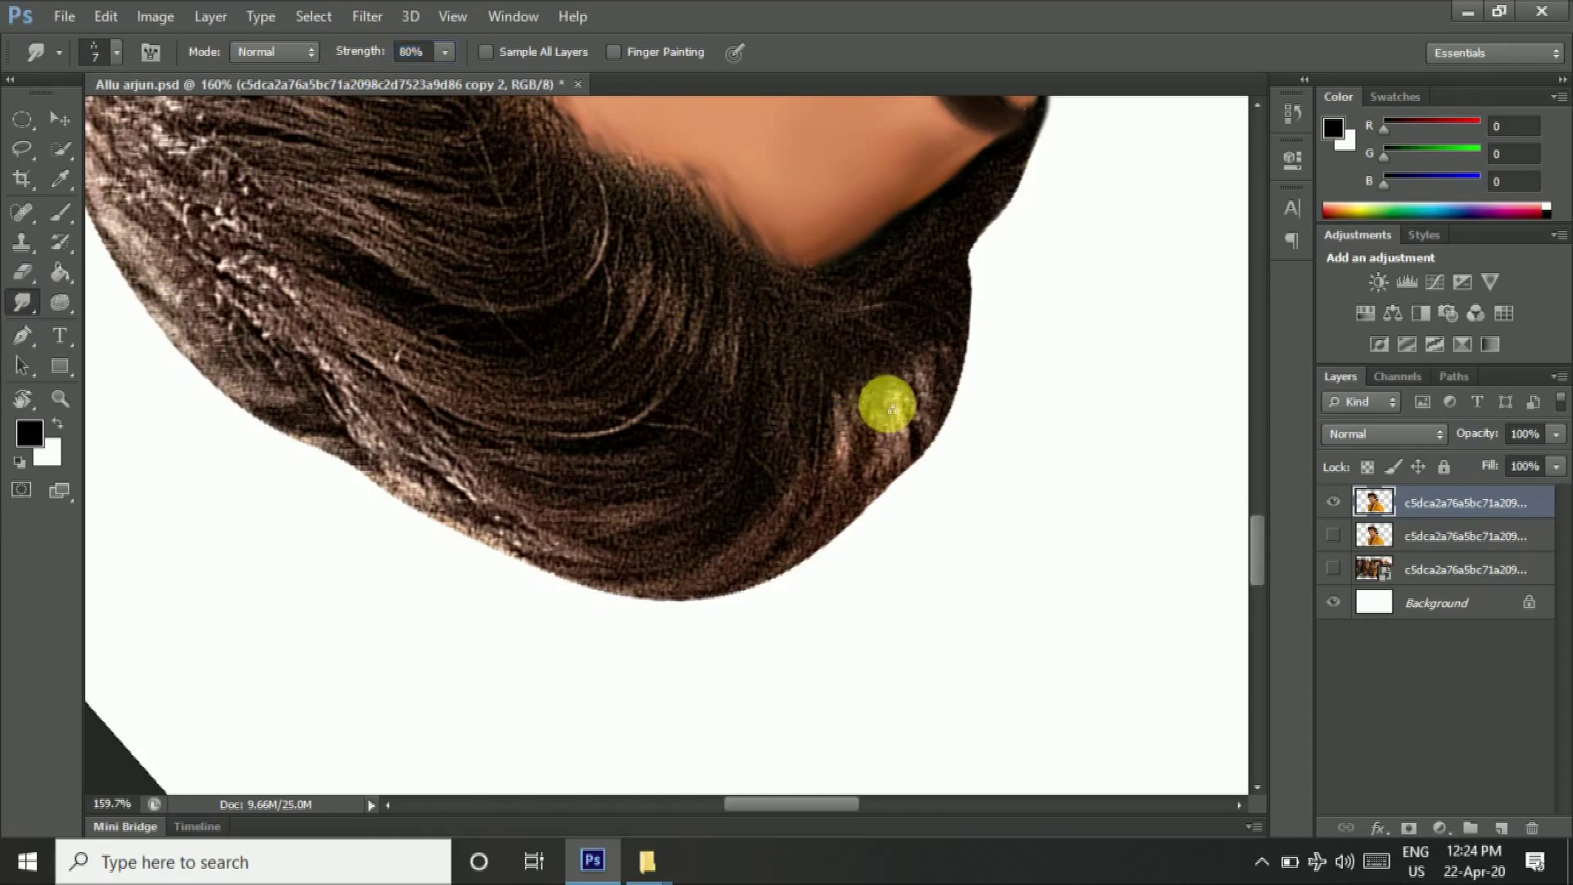
{"action": "scroll", "coordinate": [890, 404], "scroll_direction": "up", "scroll_amount": 1}
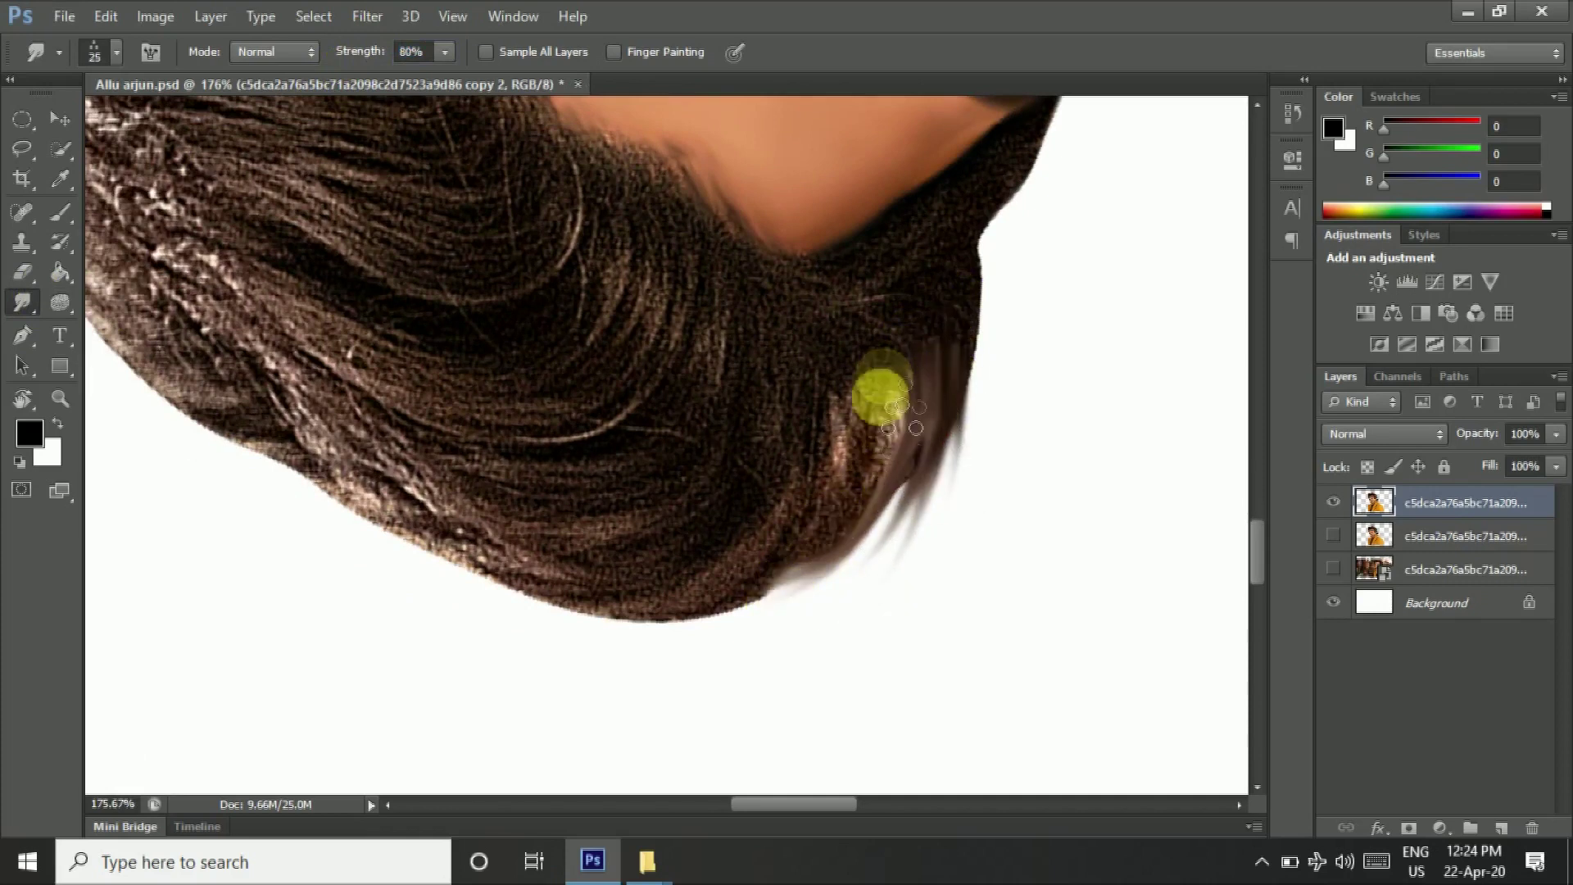
{"action": "left_click_drag", "start_coordinate": [879, 403], "coordinate": [756, 620]}
{"action": "left_click_drag", "start_coordinate": [869, 402], "coordinate": [640, 618]}
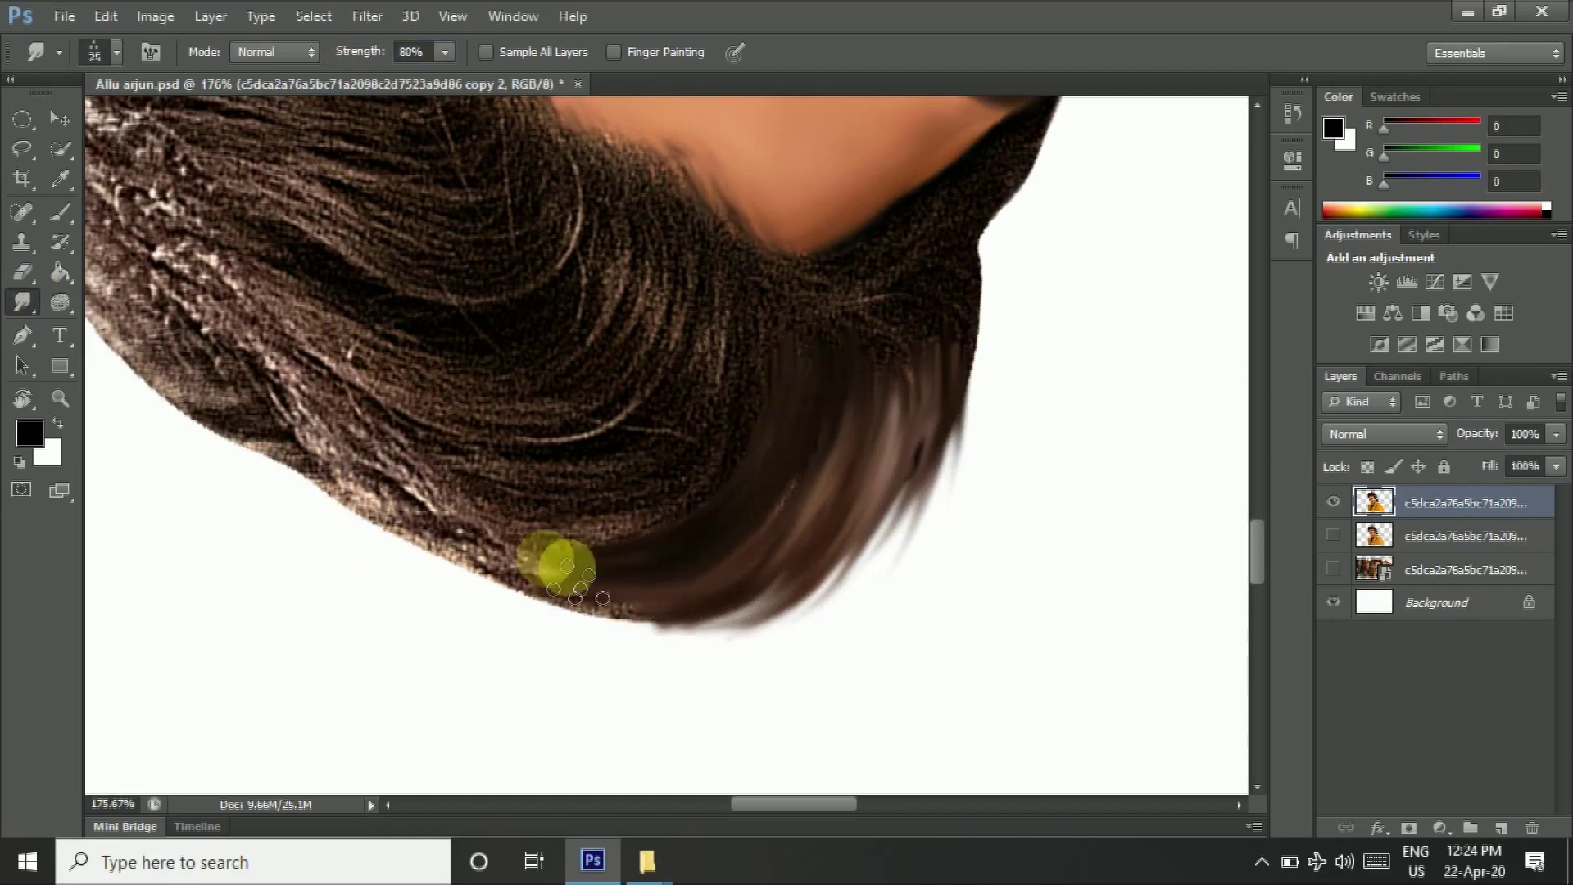
{"action": "left_click_drag", "start_coordinate": [672, 496], "coordinate": [447, 545]}
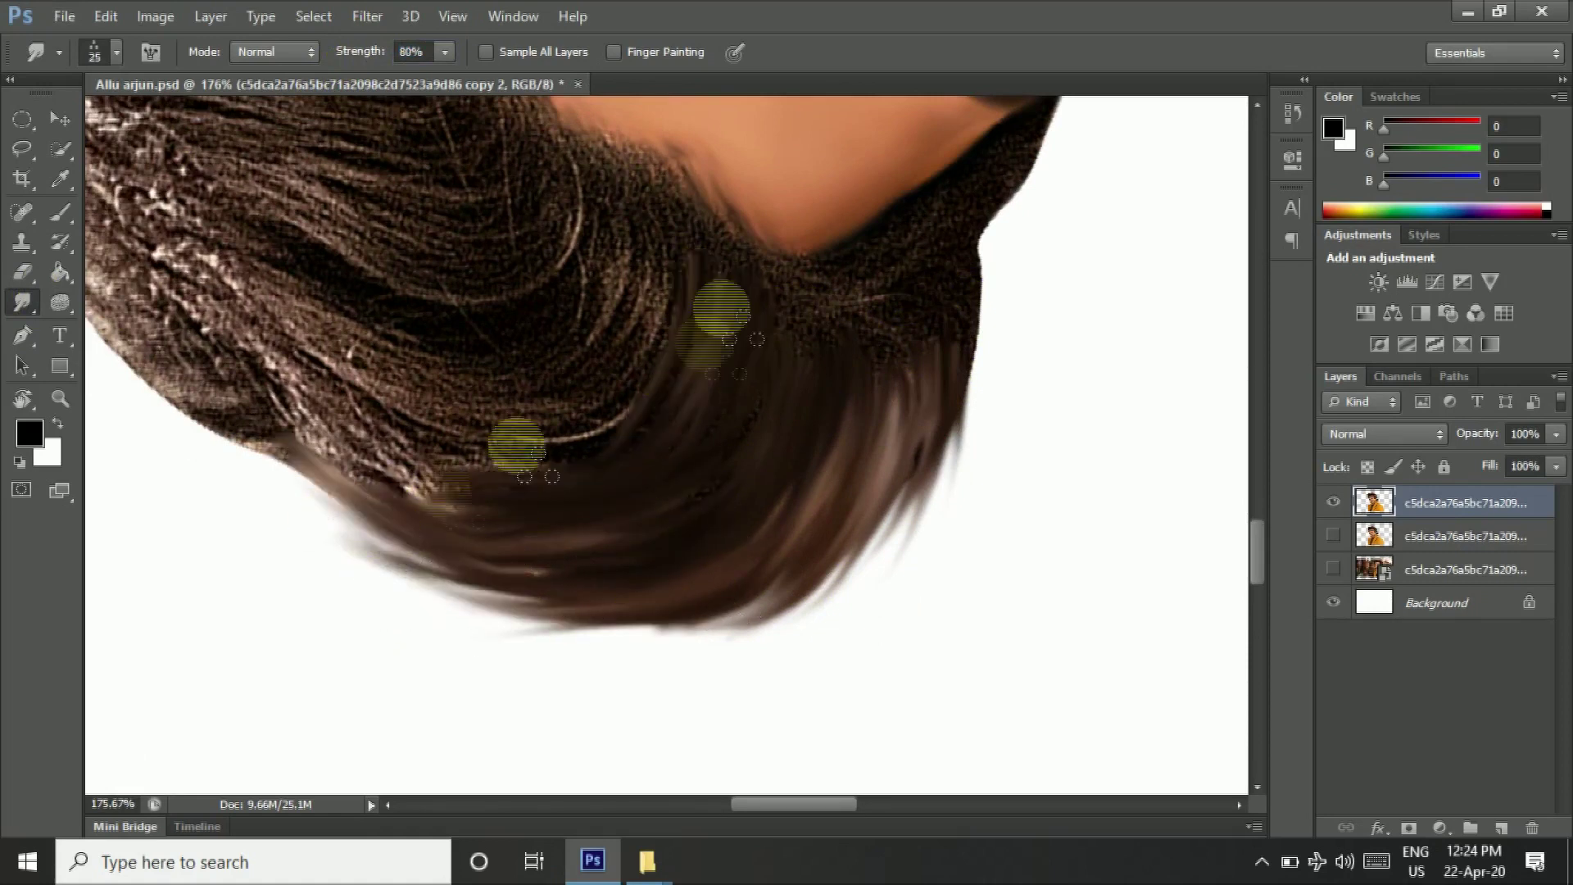
Step: Rotate to another part of the hair and smudge it into smooth strands
{"action": "scroll", "coordinate": [565, 422], "scroll_direction": "up", "scroll_amount": 2}
{"action": "scroll", "coordinate": [631, 557], "scroll_direction": "up", "scroll_amount": 2}
{"action": "key", "text": "bracketleft"}
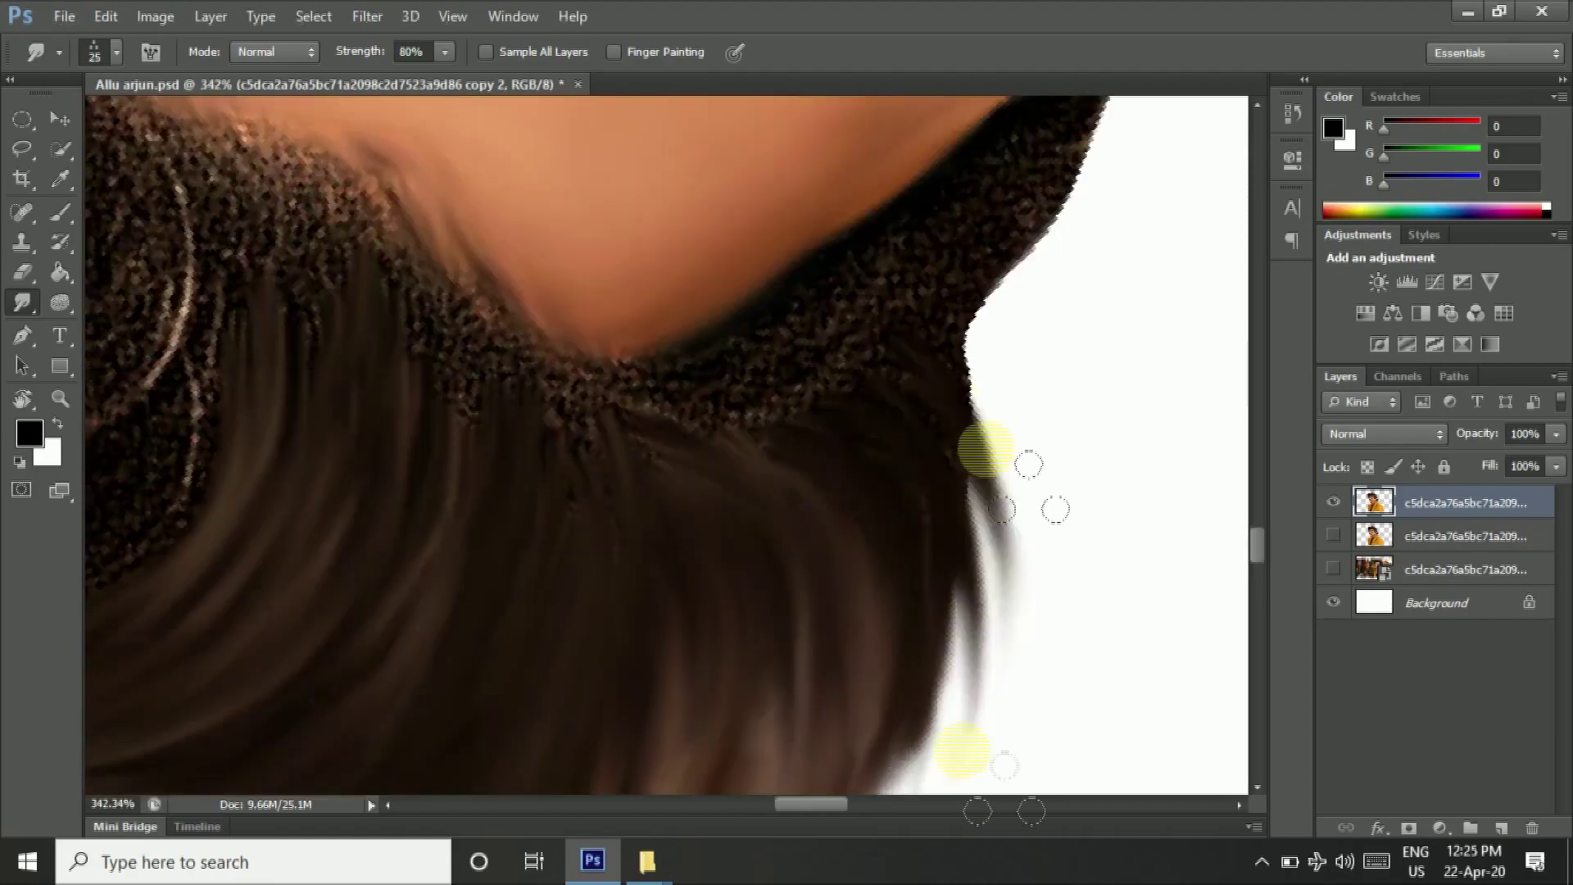
{"action": "scroll", "coordinate": [820, 410], "scroll_direction": "down", "scroll_amount": 1}
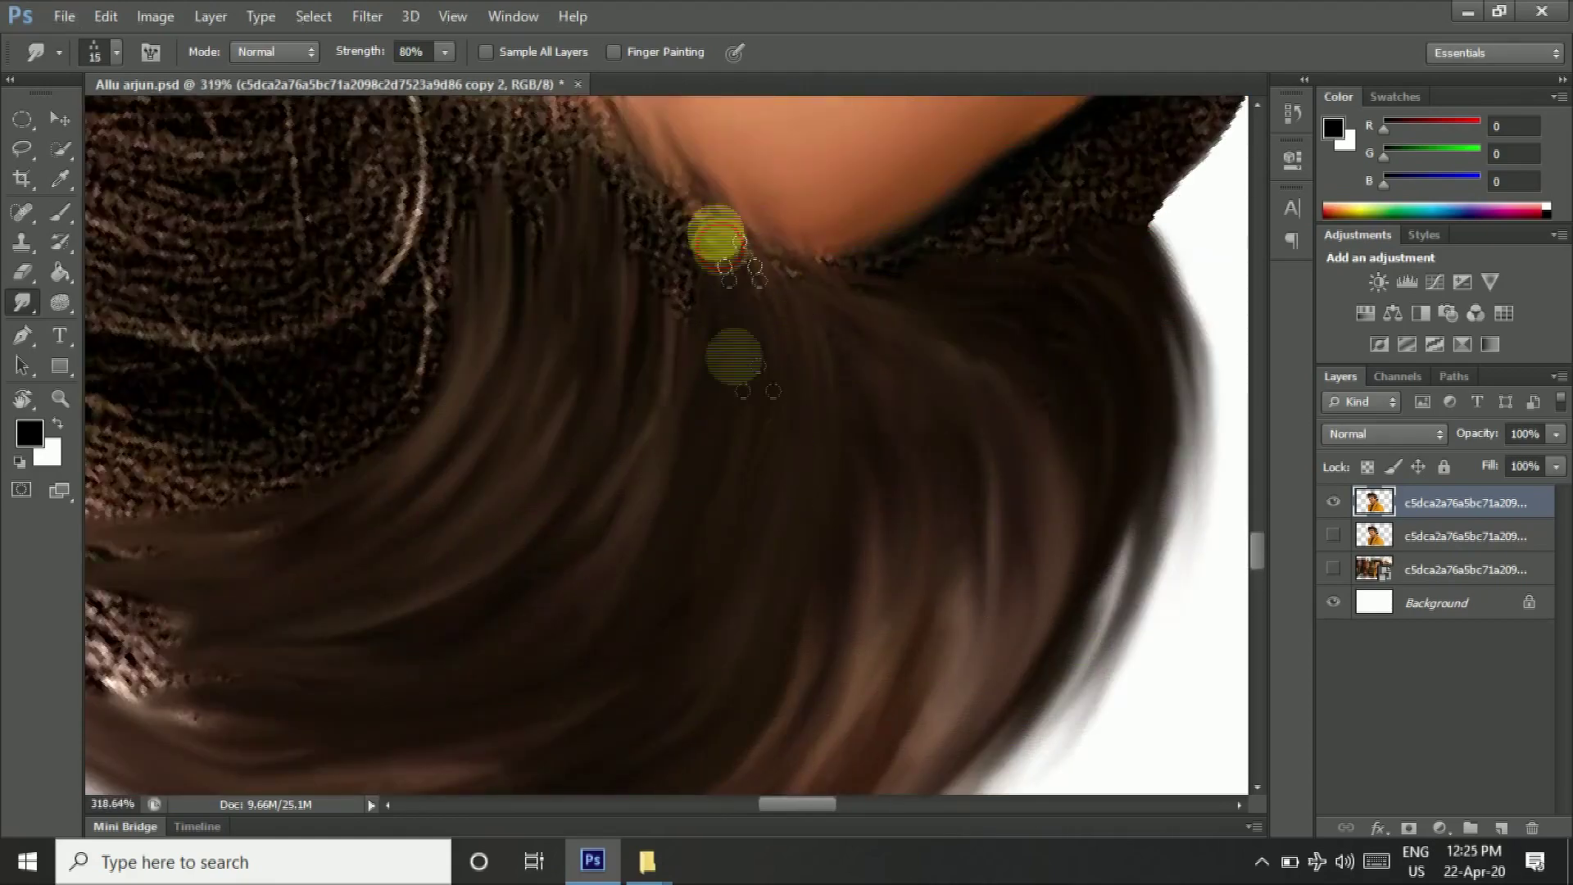
{"action": "key", "text": "r"}
{"action": "left_click_drag", "start_coordinate": [801, 351], "coordinate": [1001, 474]}
{"action": "scroll", "coordinate": [1001, 476], "scroll_direction": "down", "scroll_amount": 3}
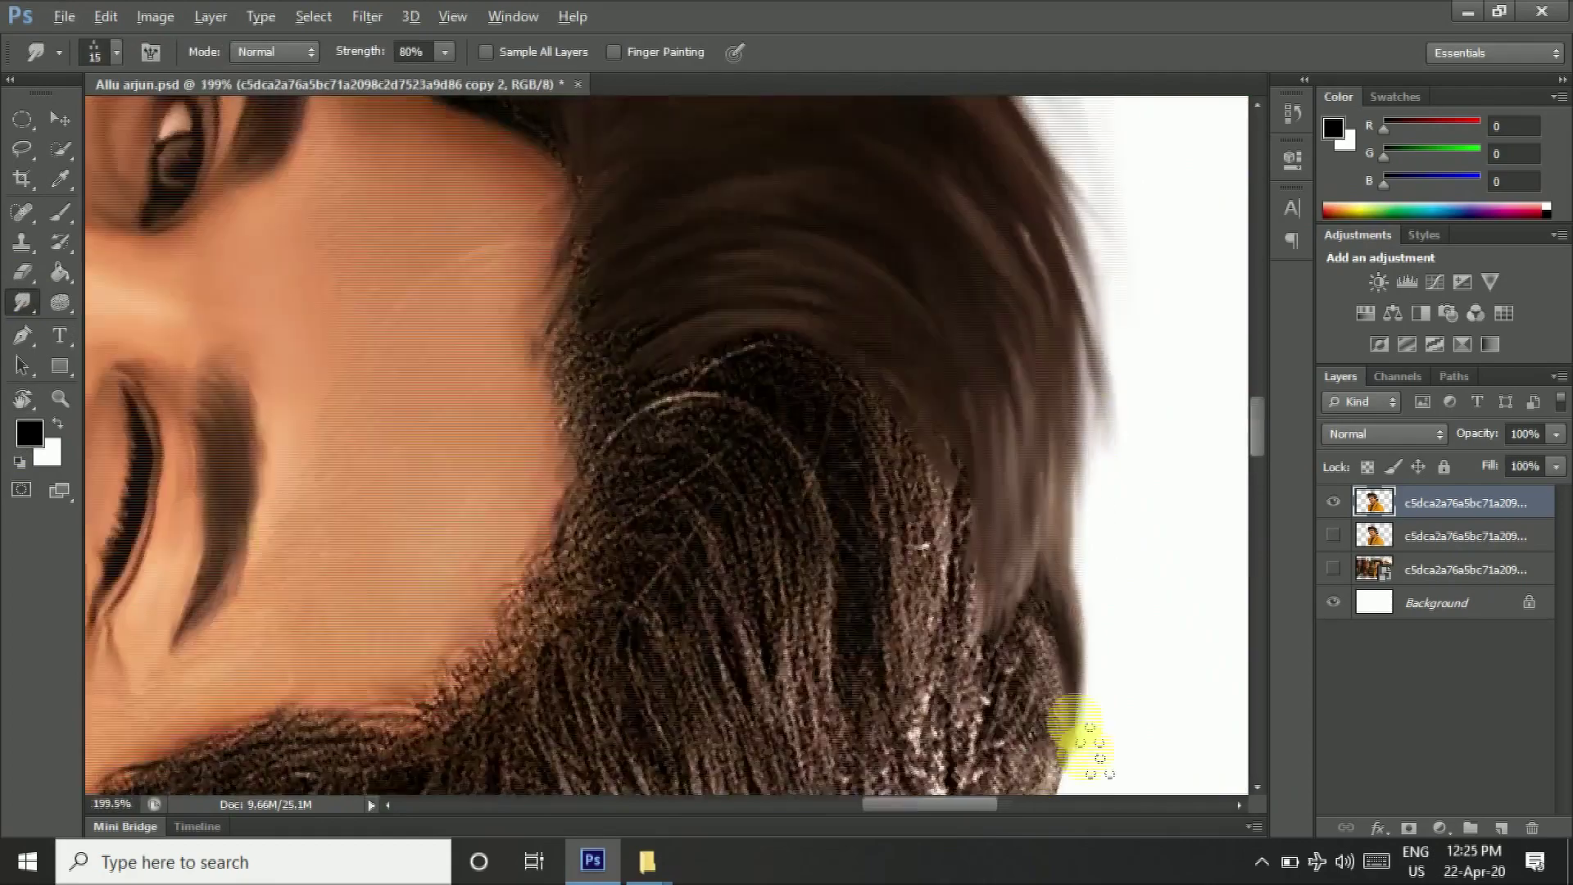
{"action": "key", "text": "bracketright"}
{"action": "scroll", "coordinate": [1065, 510], "scroll_direction": "down", "scroll_amount": 3}
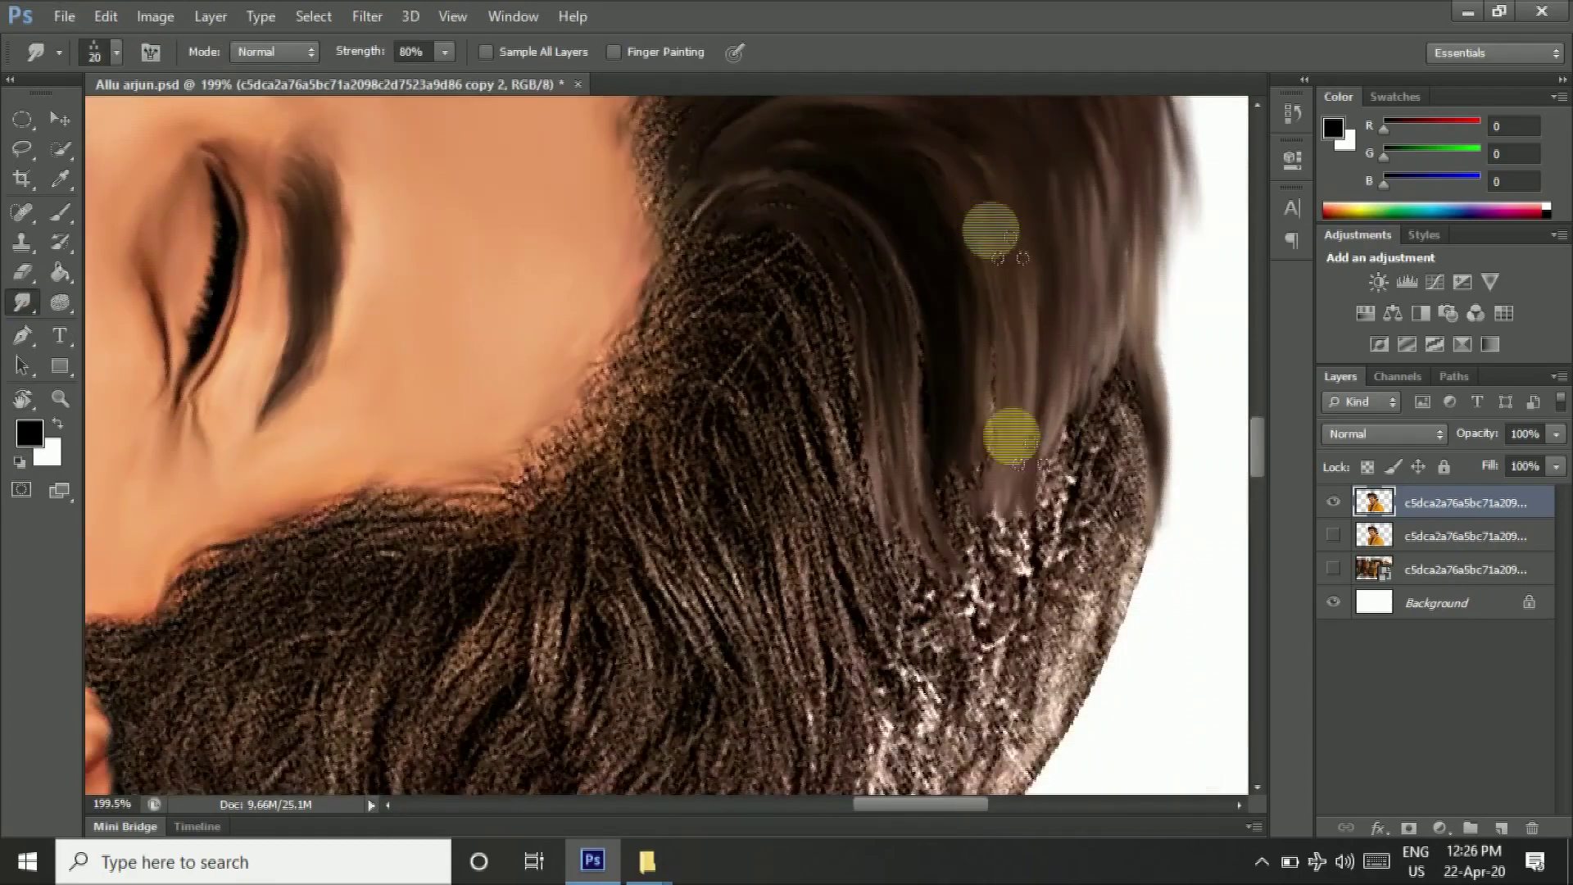
{"action": "scroll", "coordinate": [1117, 421], "scroll_direction": "down", "scroll_amount": 2}
{"action": "scroll", "coordinate": [1068, 346], "scroll_direction": "down", "scroll_amount": 2}
{"action": "scroll", "coordinate": [1049, 320], "scroll_direction": "up", "scroll_amount": 3}
{"action": "mouse_move", "coordinate": [706, 246]}
{"action": "left_mouse_down"}
{"action": "mouse_move", "coordinate": [878, 246]}
{"action": "mouse_move", "coordinate": [710, 246]}
{"action": "left_mouse_up"}
Step: Drag hair strands down behind the ear toward the neck
{"action": "scroll", "coordinate": [775, 395], "scroll_direction": "down", "scroll_amount": 2}
{"action": "scroll", "coordinate": [783, 402], "scroll_direction": "down", "scroll_amount": 2}
{"action": "left_click_drag", "start_coordinate": [828, 368], "coordinate": [780, 668]}
{"action": "left_click_drag", "start_coordinate": [1054, 358], "coordinate": [959, 449]}
{"action": "scroll", "coordinate": [915, 215], "scroll_direction": "up", "scroll_amount": 3}
{"action": "scroll", "coordinate": [916, 215], "scroll_direction": "down", "scroll_amount": 2}
{"action": "left_click_drag", "start_coordinate": [992, 286], "coordinate": [934, 655]}
{"action": "scroll", "coordinate": [934, 655], "scroll_direction": "down", "scroll_amount": 2}
{"action": "left_click_drag", "start_coordinate": [1008, 345], "coordinate": [934, 629]}
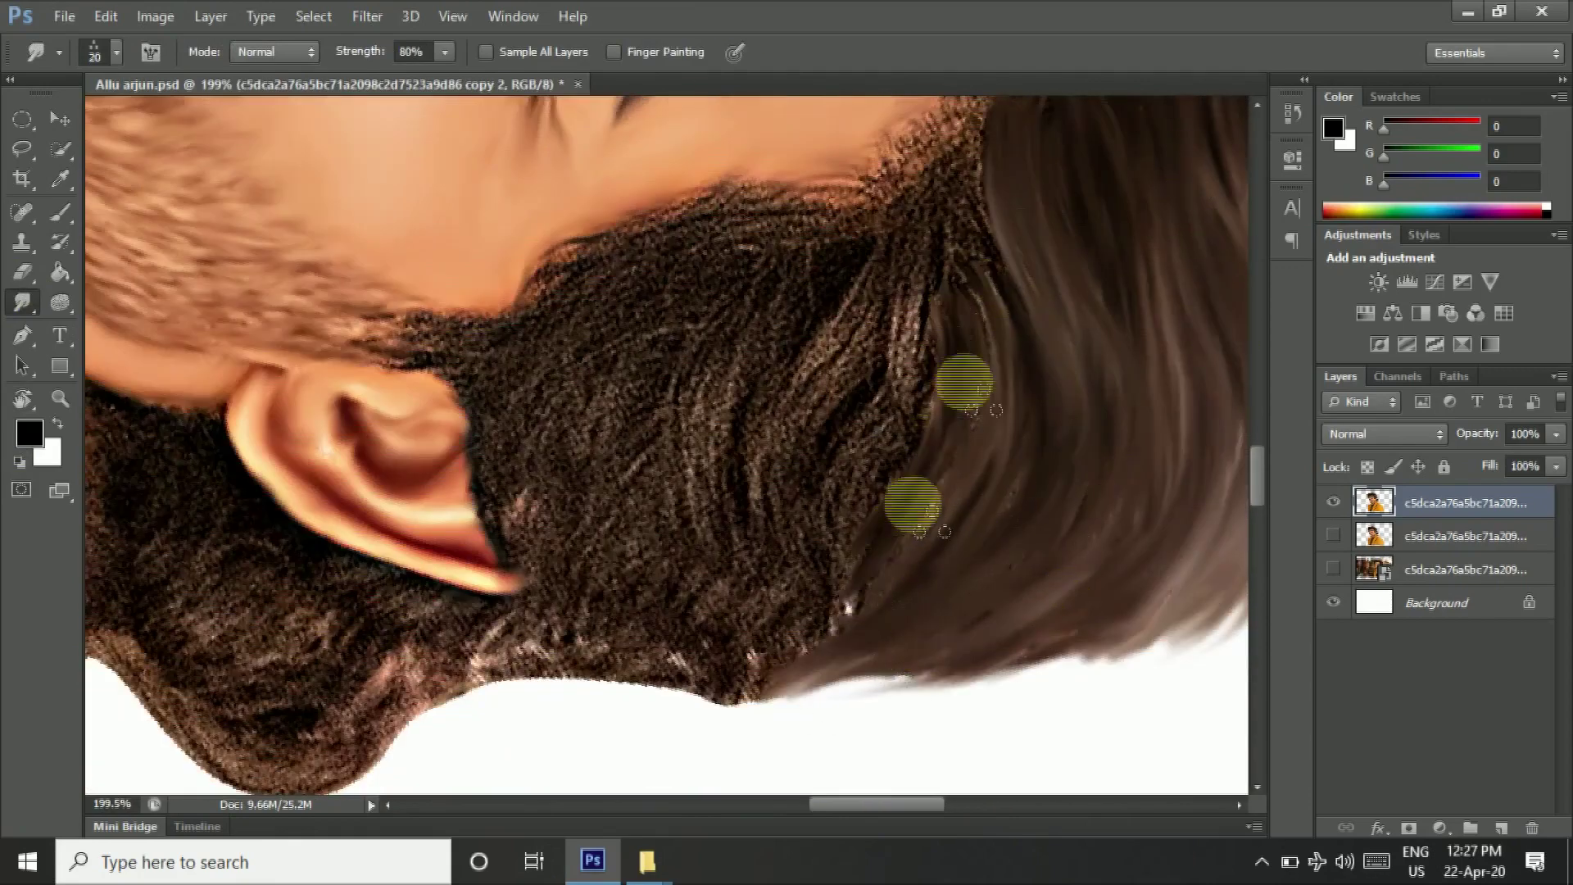
Step: Pull smooth hair strands down over the beard edge
{"action": "left_click_drag", "start_coordinate": [965, 375], "coordinate": [722, 692]}
{"action": "left_click_drag", "start_coordinate": [918, 279], "coordinate": [772, 572]}
{"action": "left_click_drag", "start_coordinate": [877, 258], "coordinate": [828, 344]}
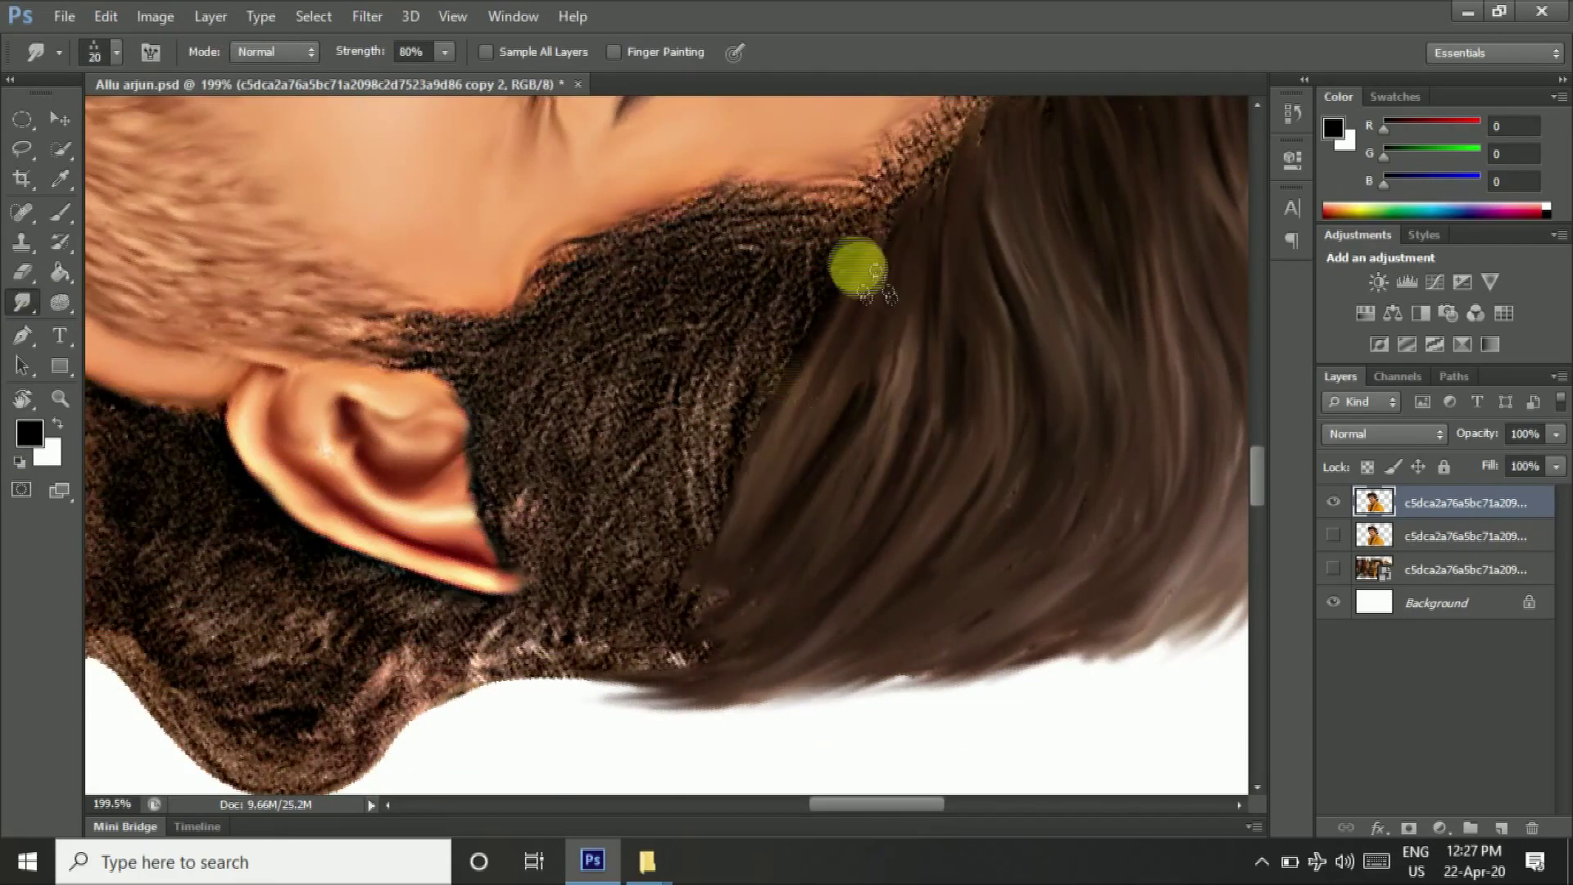
{"action": "left_click_drag", "start_coordinate": [857, 263], "coordinate": [697, 607]}
{"action": "scroll", "coordinate": [697, 607], "scroll_direction": "up", "scroll_amount": 3}
{"action": "mouse_move", "coordinate": [941, 222]}
{"action": "left_mouse_down"}
{"action": "mouse_move", "coordinate": [916, 410]}
{"action": "mouse_move", "coordinate": [844, 664]}
{"action": "mouse_move", "coordinate": [753, 545]}
{"action": "left_mouse_up"}
{"action": "left_click_drag", "start_coordinate": [820, 492], "coordinate": [545, 379]}
{"action": "scroll", "coordinate": [544, 379], "scroll_direction": "up", "scroll_amount": 3}
Step: Smudge a finer hair strand with a smaller brush, then enlarge the brush again
{"action": "key", "text": "bracketleft"}
{"action": "key", "text": "bracketleft"}
{"action": "left_click_drag", "start_coordinate": [643, 375], "coordinate": [496, 217]}
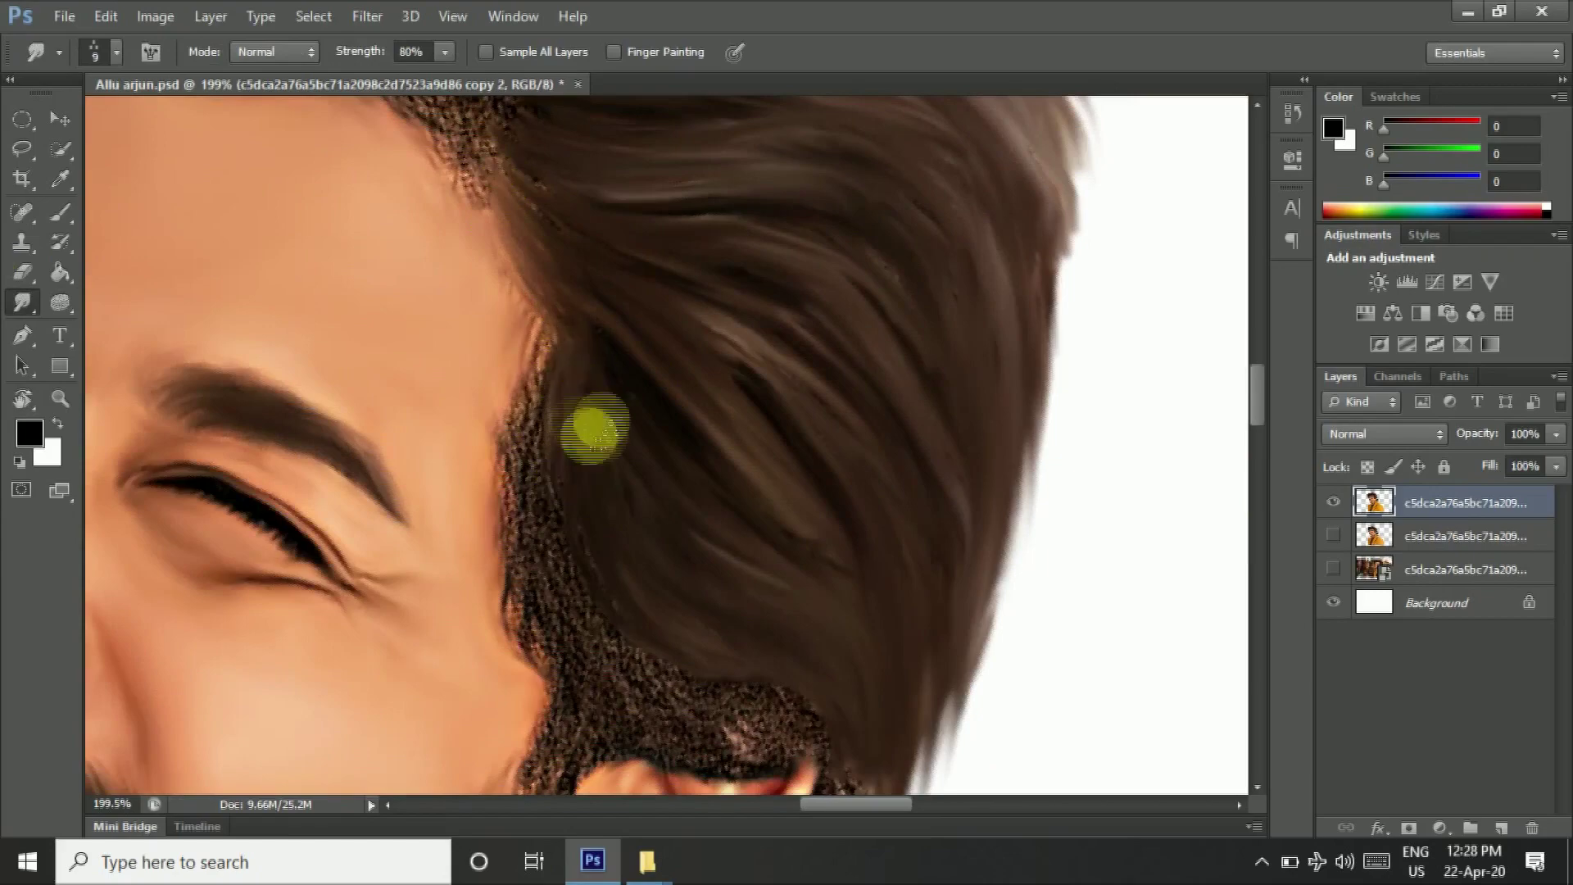
{"action": "scroll", "coordinate": [565, 366], "scroll_direction": "down", "scroll_amount": 2}
{"action": "scroll", "coordinate": [590, 246], "scroll_direction": "down", "scroll_amount": 3}
{"action": "scroll", "coordinate": [656, 287], "scroll_direction": "down", "scroll_amount": 3}
{"action": "key", "text": "bracketright"}
{"action": "key", "text": "bracketright"}
{"action": "scroll", "coordinate": [696, 327], "scroll_direction": "down", "scroll_amount": 1}
{"action": "scroll", "coordinate": [574, 287], "scroll_direction": "up", "scroll_amount": 2}
{"action": "scroll", "coordinate": [549, 254], "scroll_direction": "down", "scroll_amount": 2}
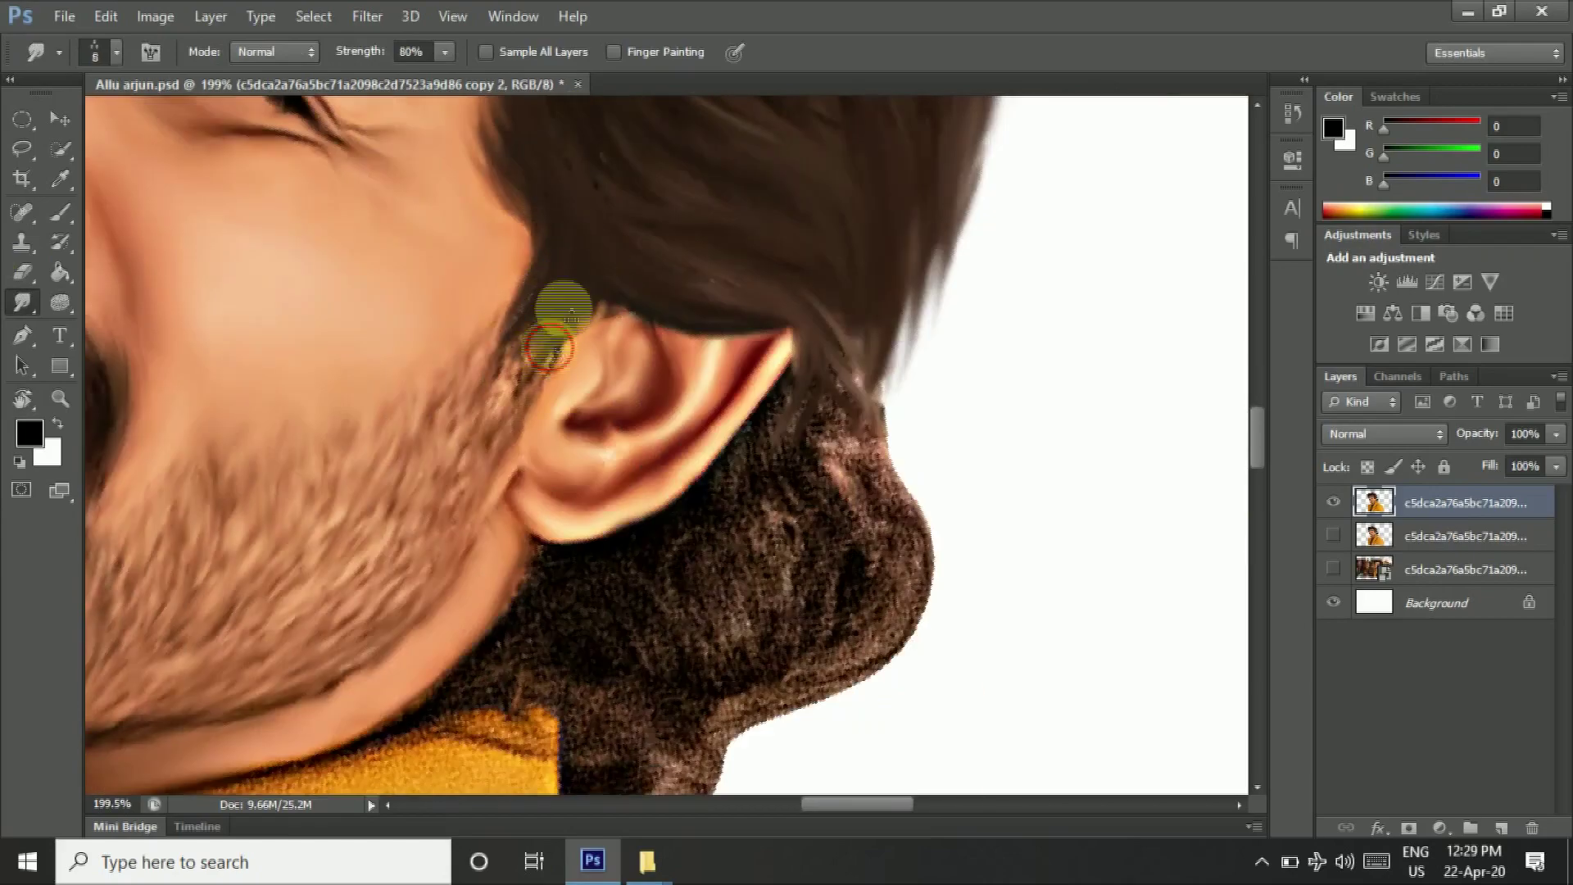
Step: With a larger brush, smudge hair down over the dark stubble below the ear
{"action": "left_click_drag", "start_coordinate": [827, 409], "coordinate": [931, 580]}
{"action": "scroll", "coordinate": [879, 409], "scroll_direction": "down", "scroll_amount": 2}
{"action": "key", "text": "bracketright"}
{"action": "left_click_drag", "start_coordinate": [878, 240], "coordinate": [954, 295]}
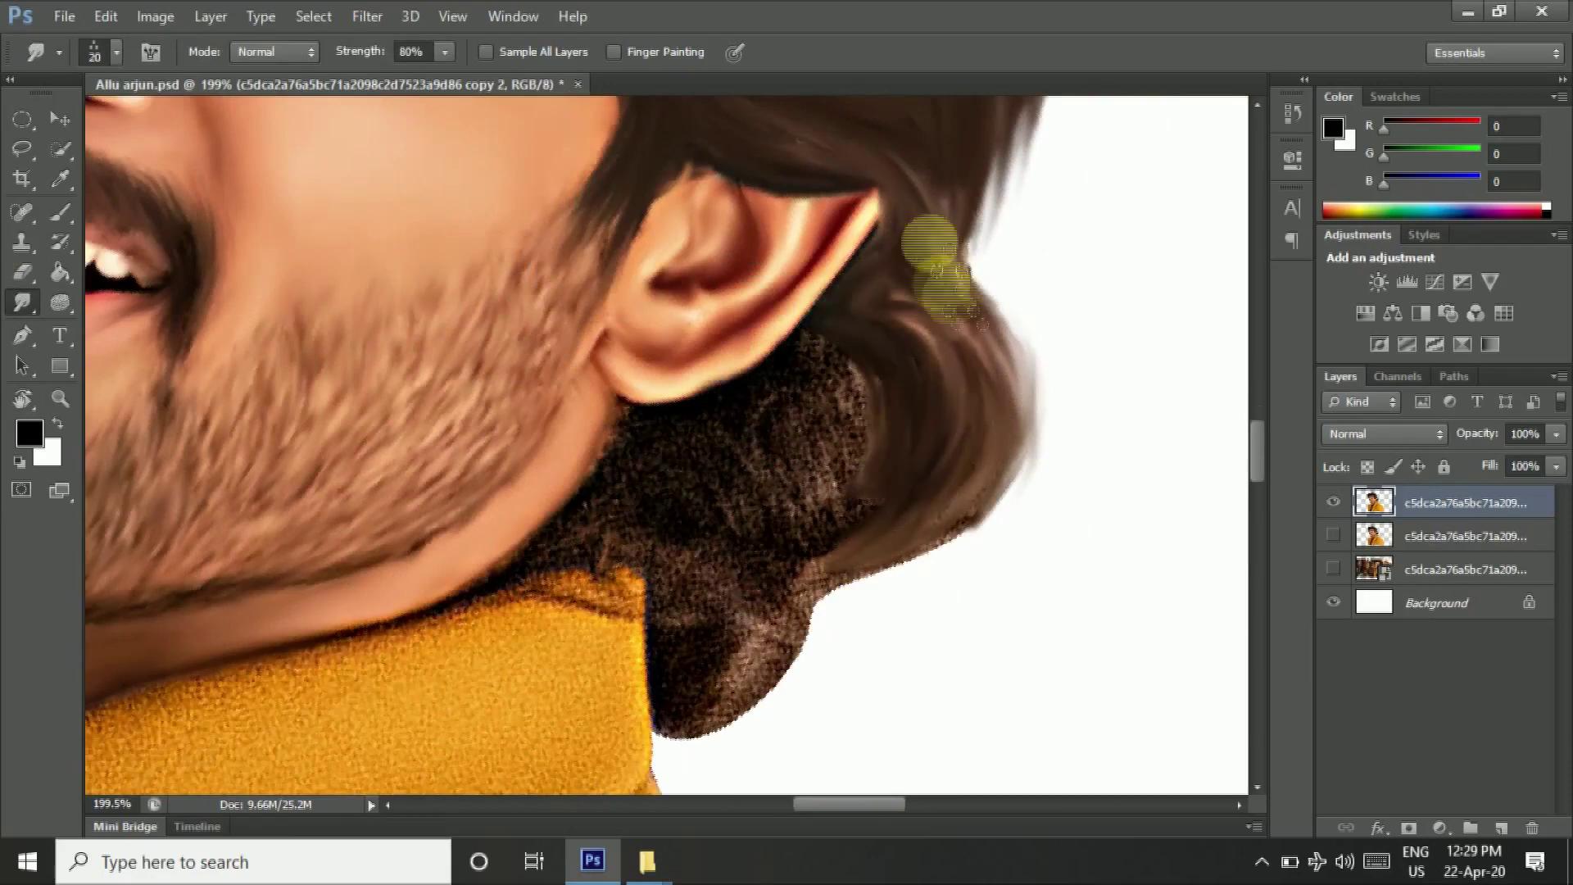
{"action": "left_click_drag", "start_coordinate": [832, 359], "coordinate": [860, 481]}
{"action": "left_click_drag", "start_coordinate": [752, 459], "coordinate": [788, 543]}
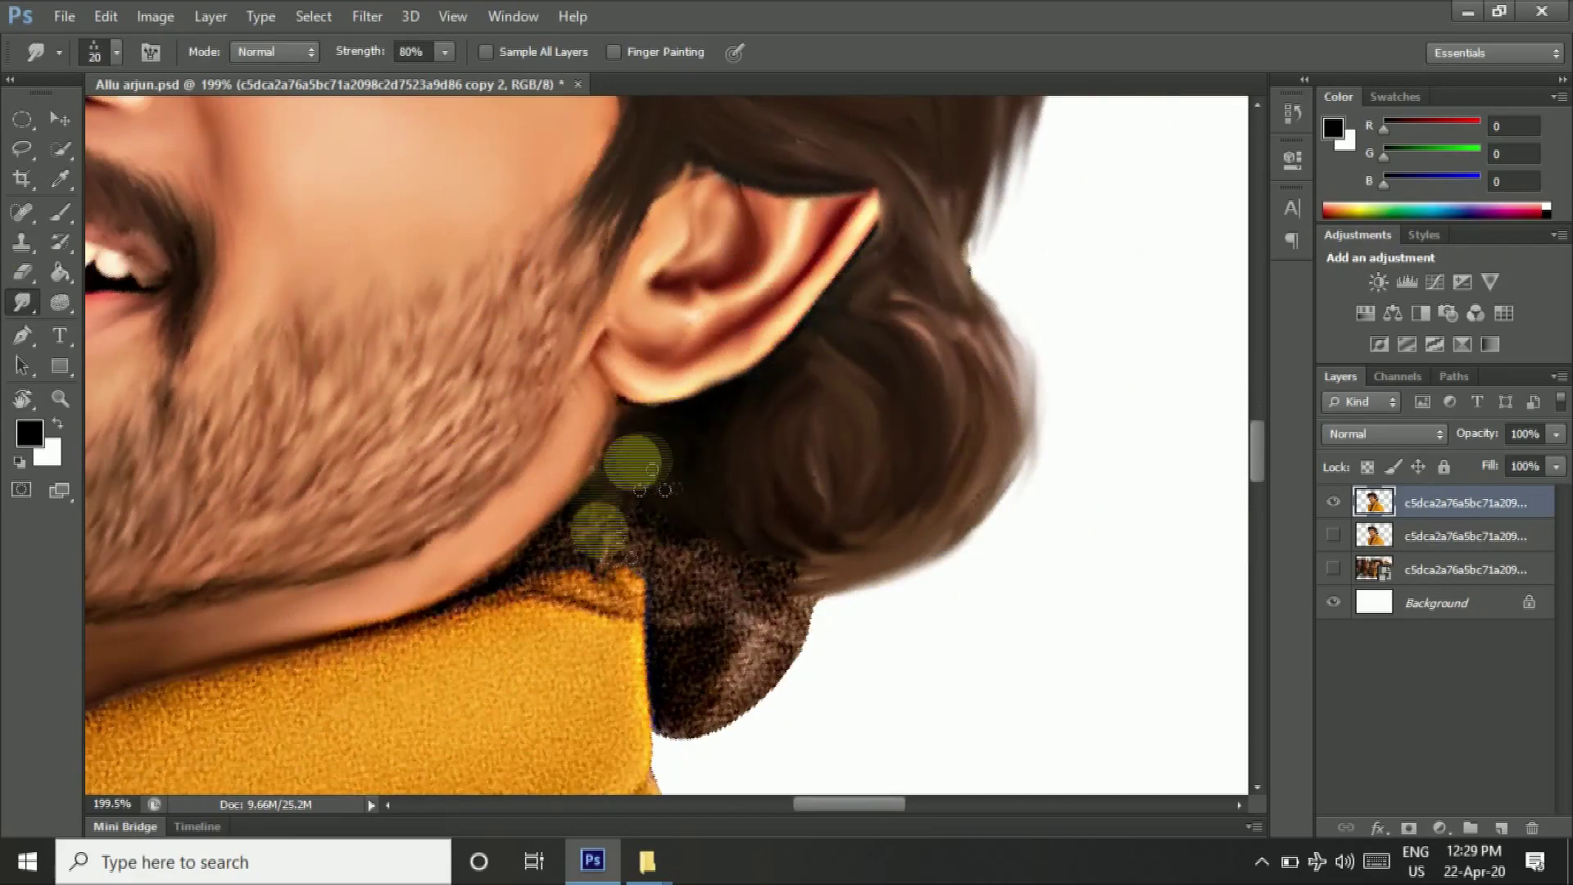
{"action": "scroll", "coordinate": [623, 492], "scroll_direction": "left", "scroll_amount": 5}
{"action": "scroll", "coordinate": [623, 492], "scroll_direction": "down", "scroll_amount": 2}
{"action": "left_click_drag", "start_coordinate": [808, 415], "coordinate": [906, 614]}
{"action": "mouse_move", "coordinate": [885, 459]}
{"action": "left_mouse_down"}
{"action": "mouse_move", "coordinate": [906, 527]}
{"action": "mouse_move", "coordinate": [971, 549]}
{"action": "left_mouse_up"}
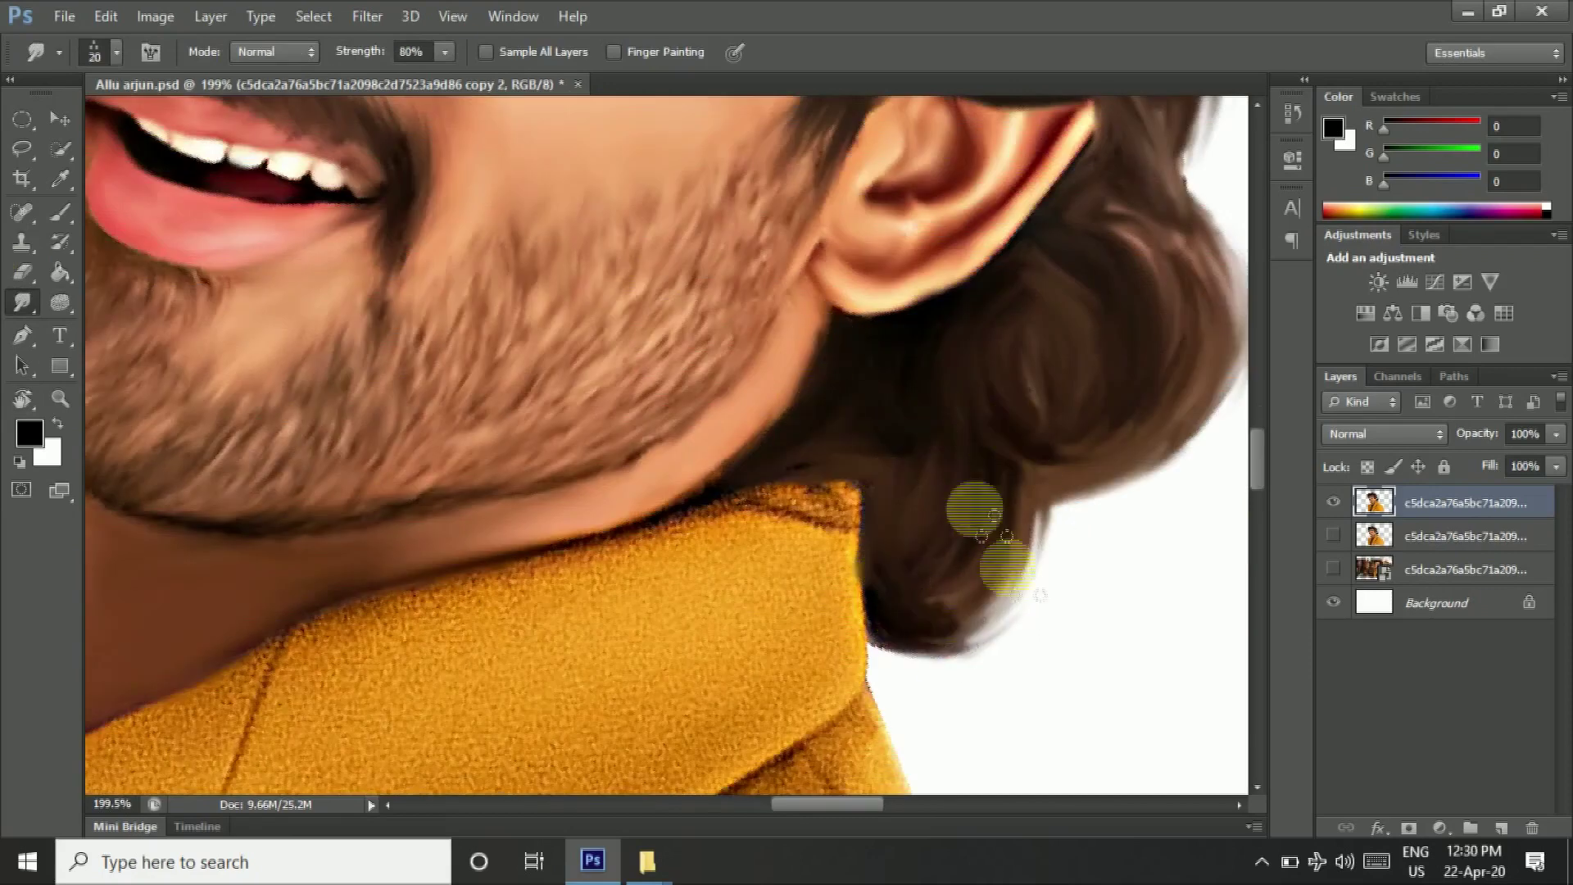
Step: At 50% smudge strength, blend the hair edge into the neck skin
{"action": "scroll", "coordinate": [971, 549], "scroll_direction": "down", "scroll_amount": 4}
{"action": "scroll", "coordinate": [934, 525], "scroll_direction": "up", "scroll_amount": 5}
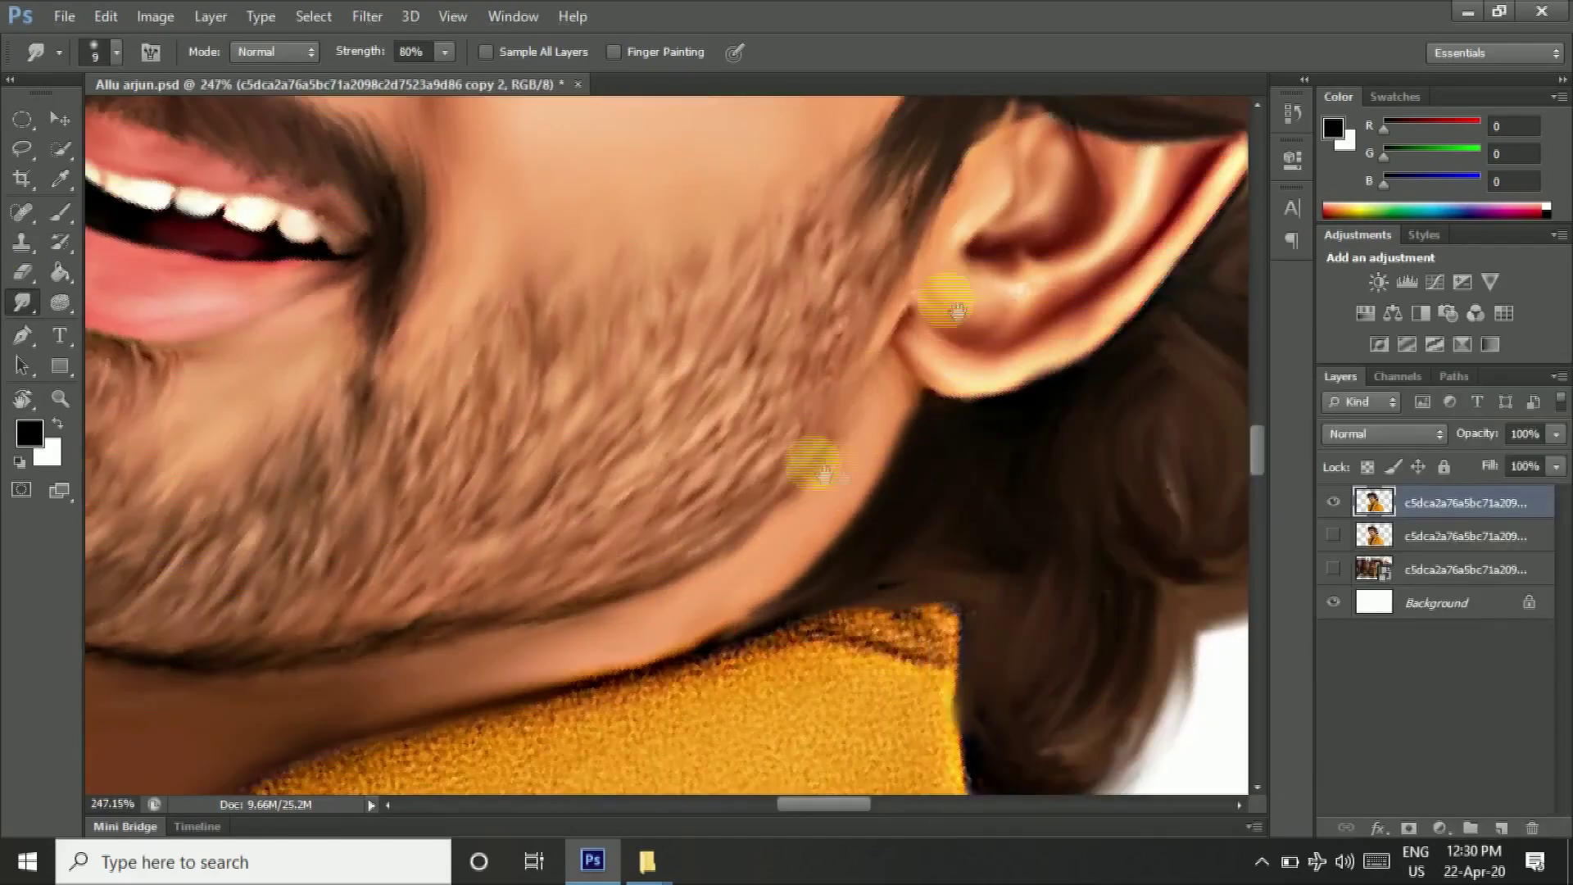
{"action": "scroll", "coordinate": [833, 442], "scroll_direction": "down", "scroll_amount": 3}
{"action": "scroll", "coordinate": [647, 431], "scroll_direction": "up", "scroll_amount": 5}
{"action": "key", "text": "5"}
{"action": "left_click_drag", "start_coordinate": [830, 464], "coordinate": [976, 597]}
{"action": "scroll", "coordinate": [976, 597], "scroll_direction": "up", "scroll_amount": 2}
{"action": "right_click", "coordinate": [497, 569]}
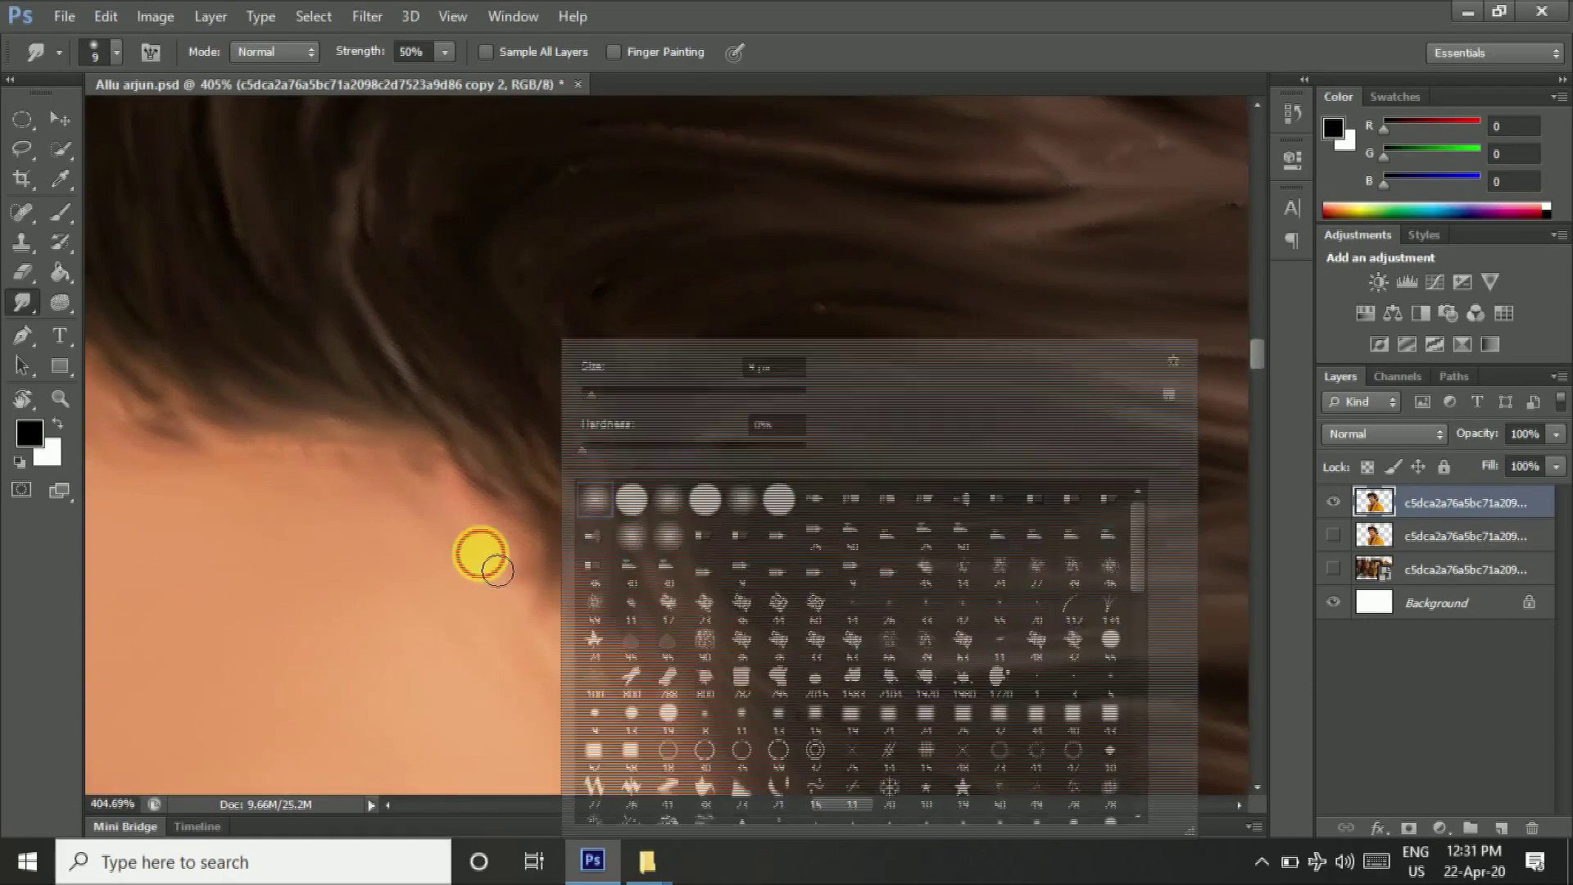
Step: With a small brush tip at 80% strength, soften the hairline into the skin
{"action": "double_click", "coordinate": [787, 653]}
{"action": "key", "text": "8"}
{"action": "left_click_drag", "start_coordinate": [611, 562], "coordinate": [593, 615]}
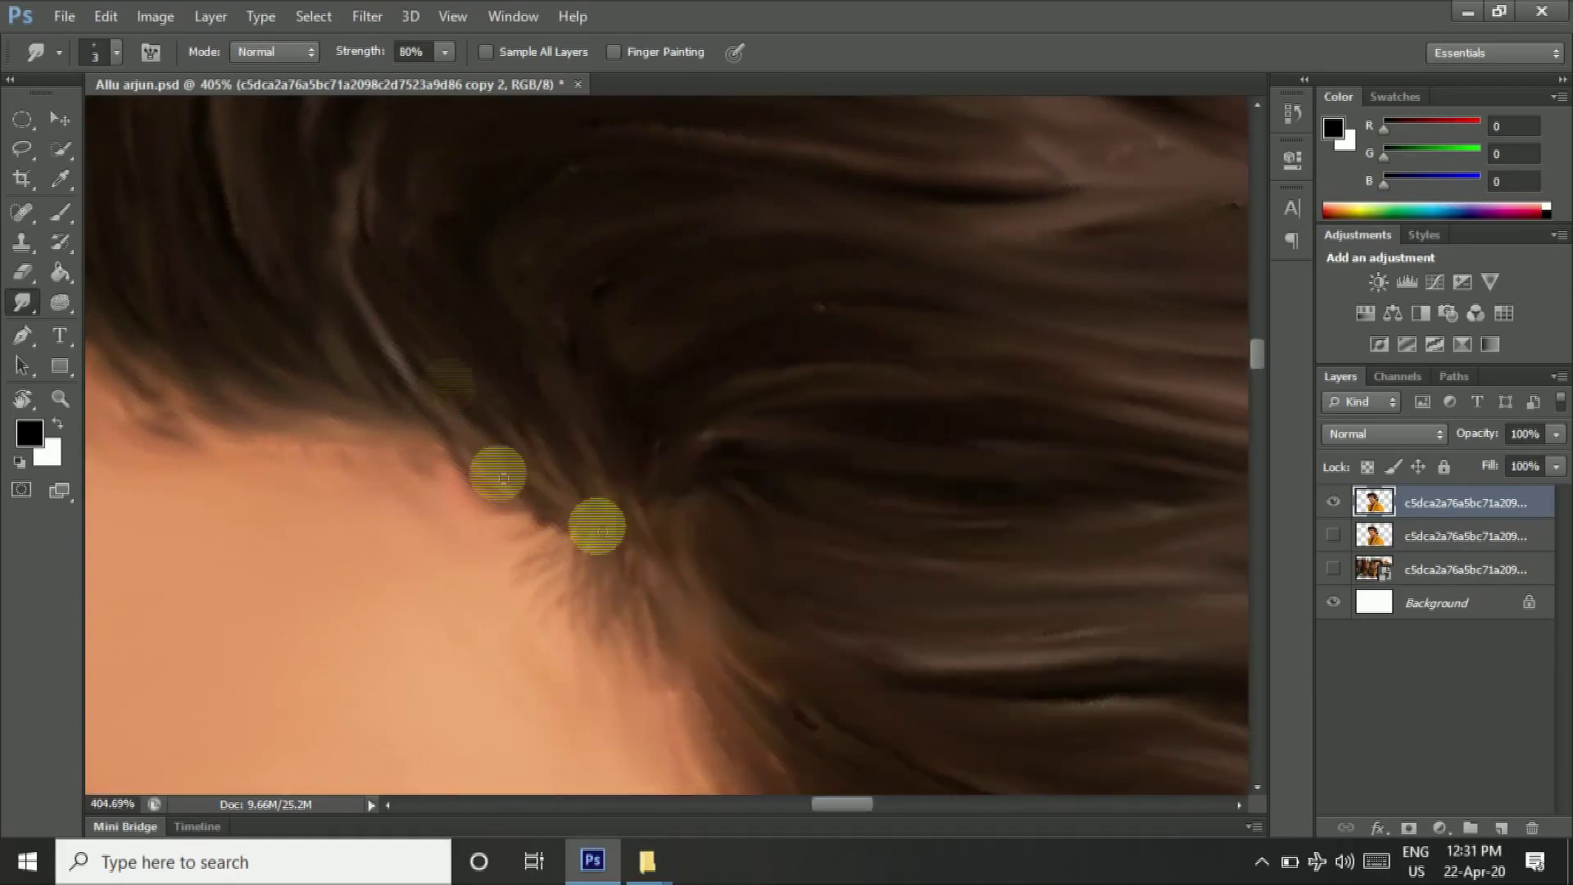
{"action": "left_click_drag", "start_coordinate": [477, 568], "coordinate": [520, 660]}
{"action": "left_click_drag", "start_coordinate": [545, 545], "coordinate": [948, 527]}
{"action": "mouse_move", "coordinate": [854, 421]}
{"action": "left_mouse_down"}
{"action": "mouse_move", "coordinate": [393, 573]}
{"action": "mouse_move", "coordinate": [447, 684]}
{"action": "left_mouse_up"}
{"action": "left_click_drag", "start_coordinate": [927, 375], "coordinate": [997, 439]}
{"action": "left_click_drag", "start_coordinate": [344, 484], "coordinate": [295, 538]}
{"action": "left_click_drag", "start_coordinate": [735, 267], "coordinate": [1085, 312]}
{"action": "mouse_move", "coordinate": [345, 402]}
{"action": "left_mouse_down"}
{"action": "mouse_move", "coordinate": [545, 583]}
{"action": "mouse_move", "coordinate": [737, 351]}
{"action": "mouse_move", "coordinate": [1041, 610]}
{"action": "mouse_move", "coordinate": [450, 333]}
{"action": "mouse_move", "coordinate": [975, 733]}
{"action": "left_mouse_up"}
Step: Smudge the hair edge above the eyebrow at 80%, then drop strength to 50%
{"action": "right_click", "coordinate": [975, 734]}
{"action": "key", "text": "Escape"}
{"action": "key", "text": "8"}
{"action": "left_click_drag", "start_coordinate": [487, 504], "coordinate": [641, 379]}
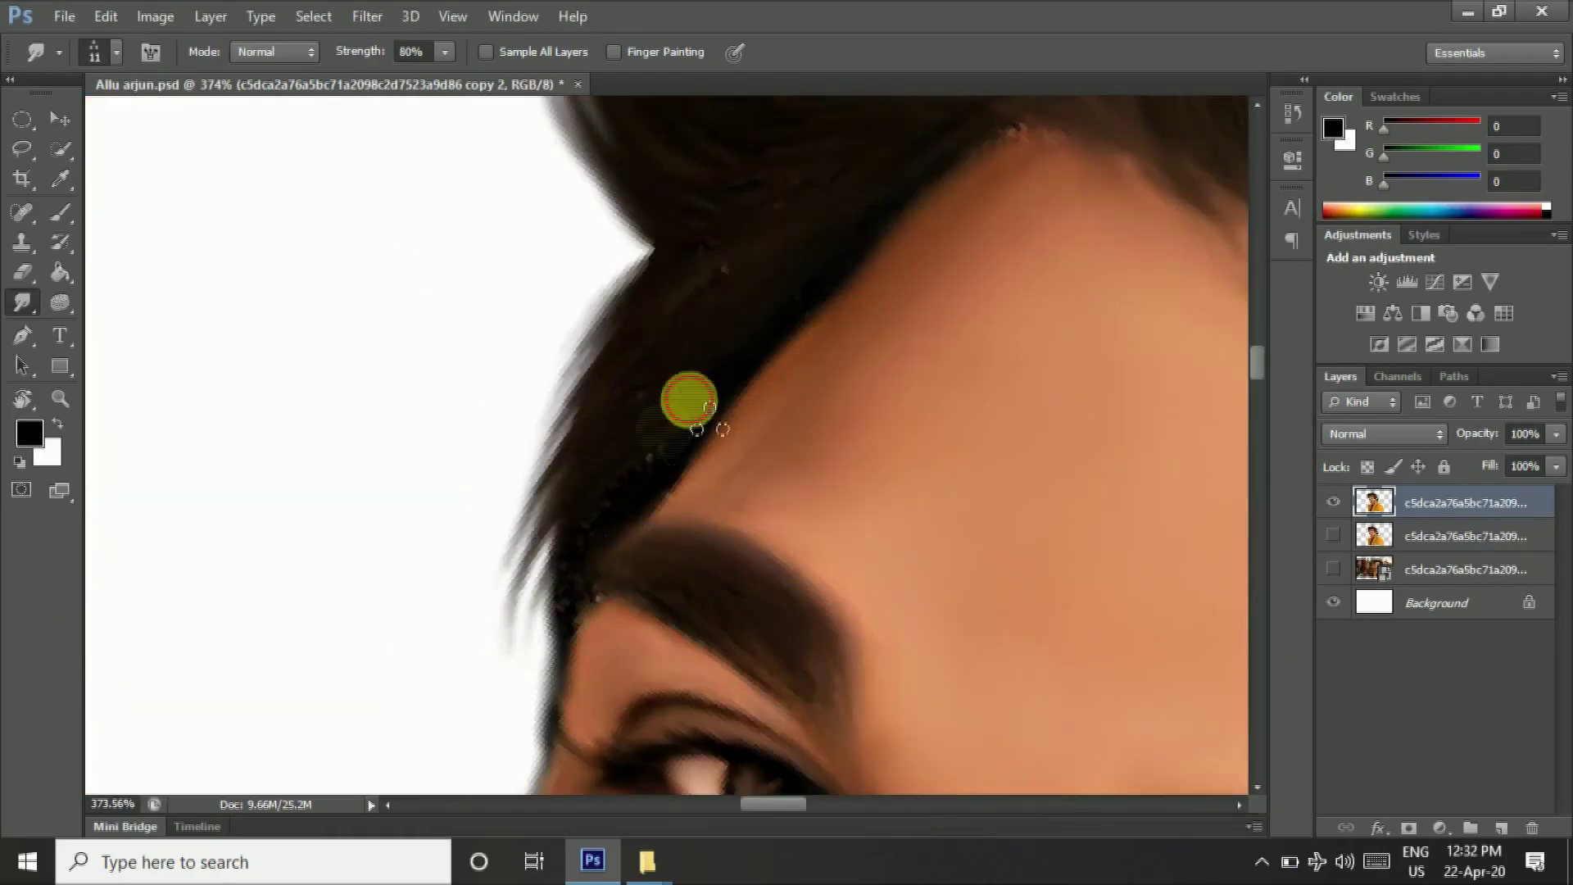
{"action": "scroll", "coordinate": [626, 533], "scroll_direction": "down", "scroll_amount": 2}
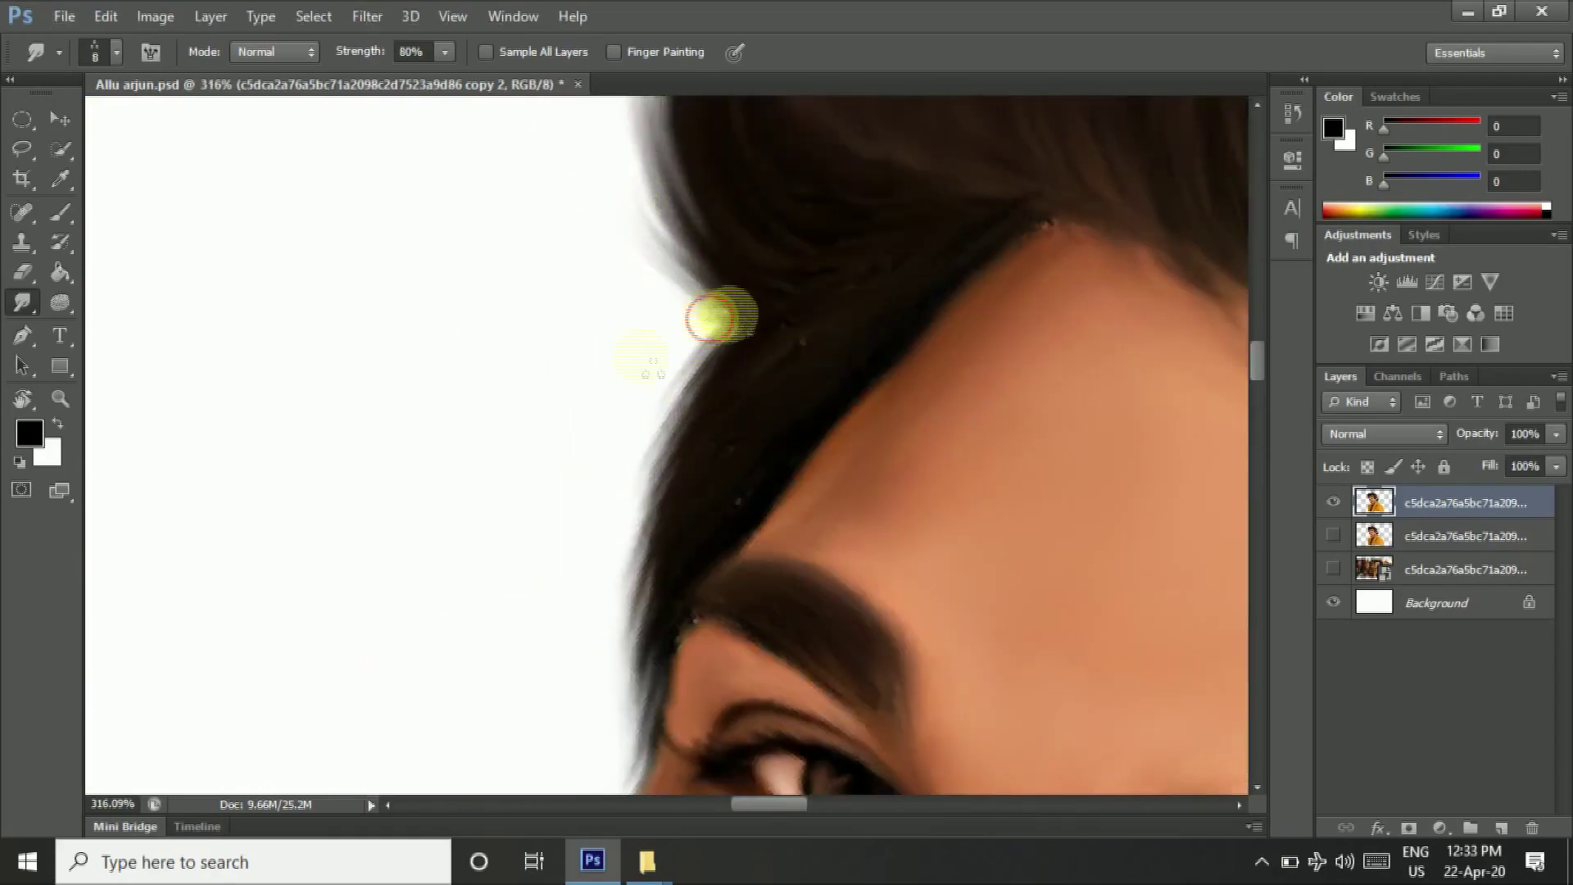
{"action": "scroll", "coordinate": [742, 346], "scroll_direction": "down", "scroll_amount": 1}
{"action": "key", "text": "5"}
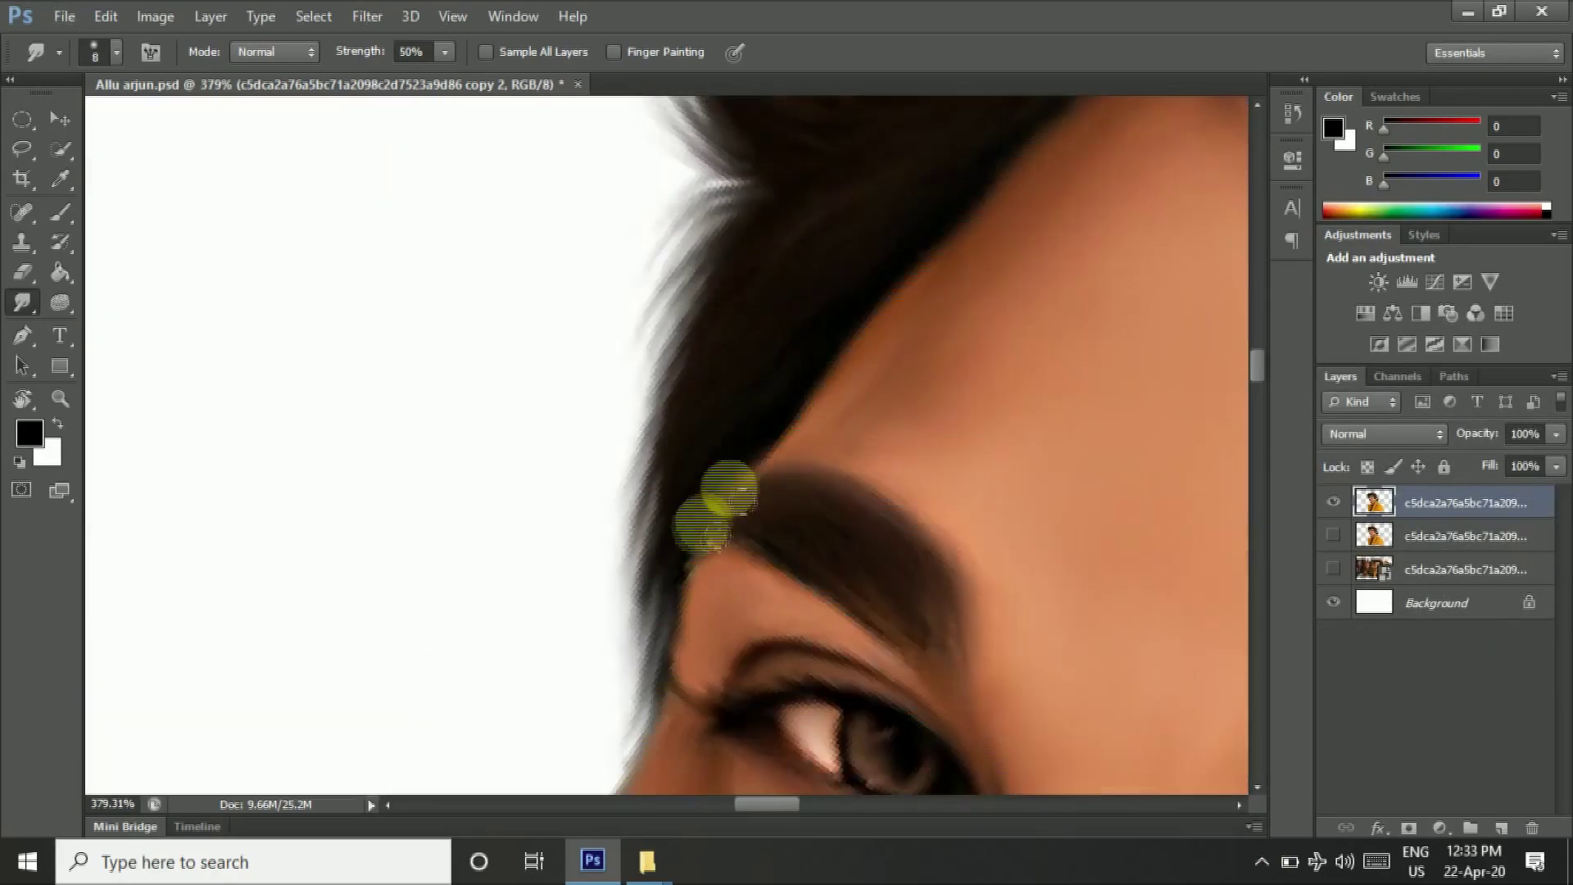
{"action": "scroll", "coordinate": [719, 498], "scroll_direction": "up", "scroll_amount": 3}
Step: Select the Dodge tool, view the whole portrait, and hide the painted layer
{"action": "right_click", "coordinate": [60, 303]}
{"action": "left_click", "coordinate": [123, 301]}
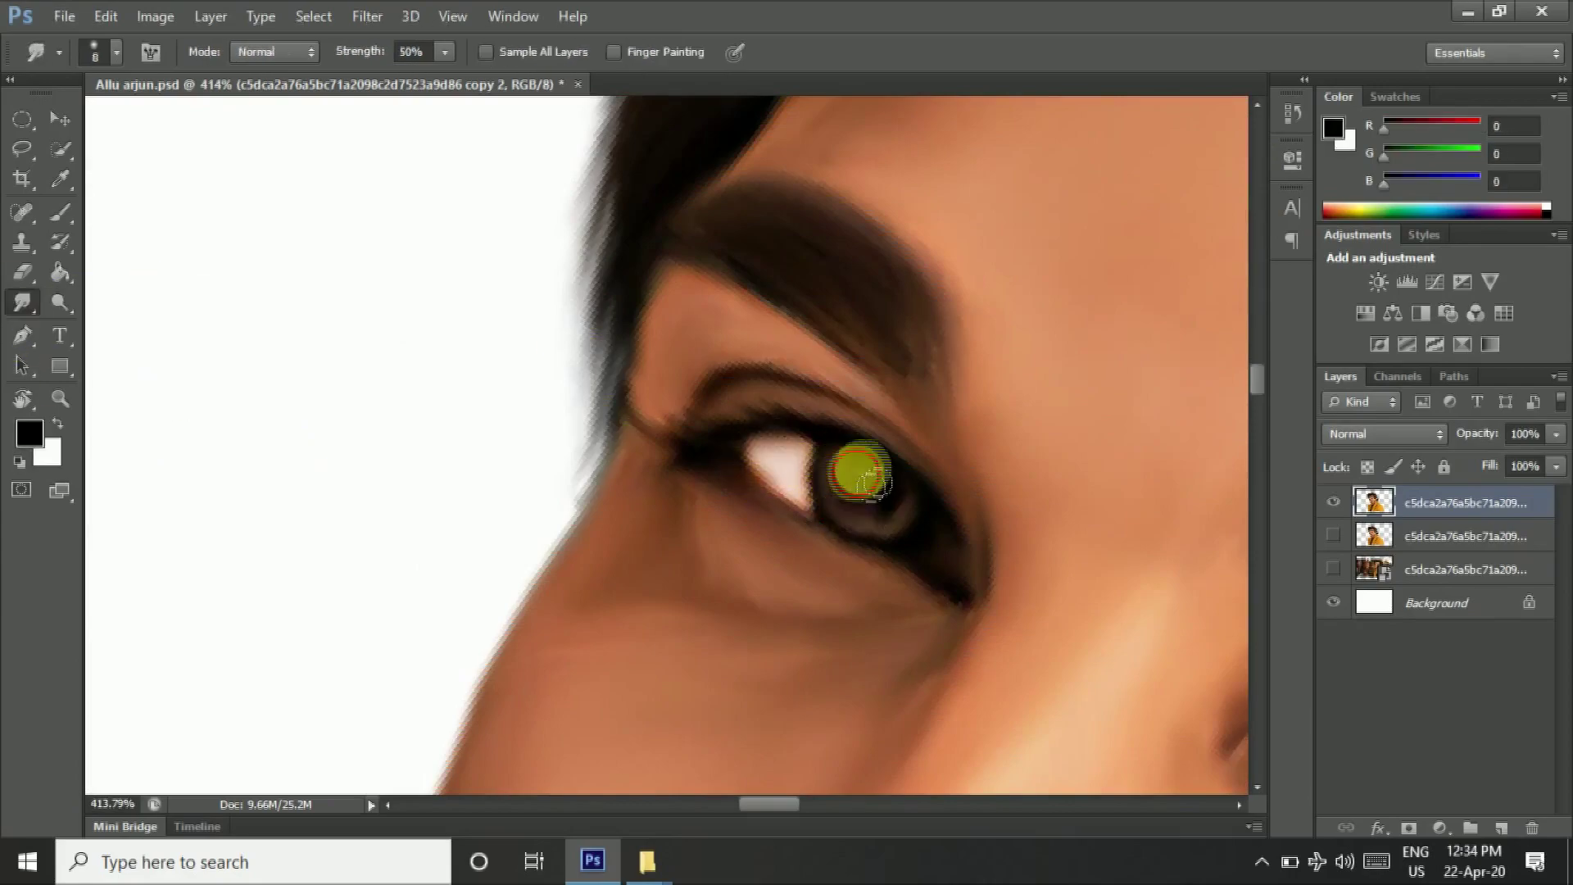
{"action": "scroll", "coordinate": [853, 484], "scroll_direction": "down", "scroll_amount": 5}
{"action": "scroll", "coordinate": [687, 410], "scroll_direction": "up", "scroll_amount": 4}
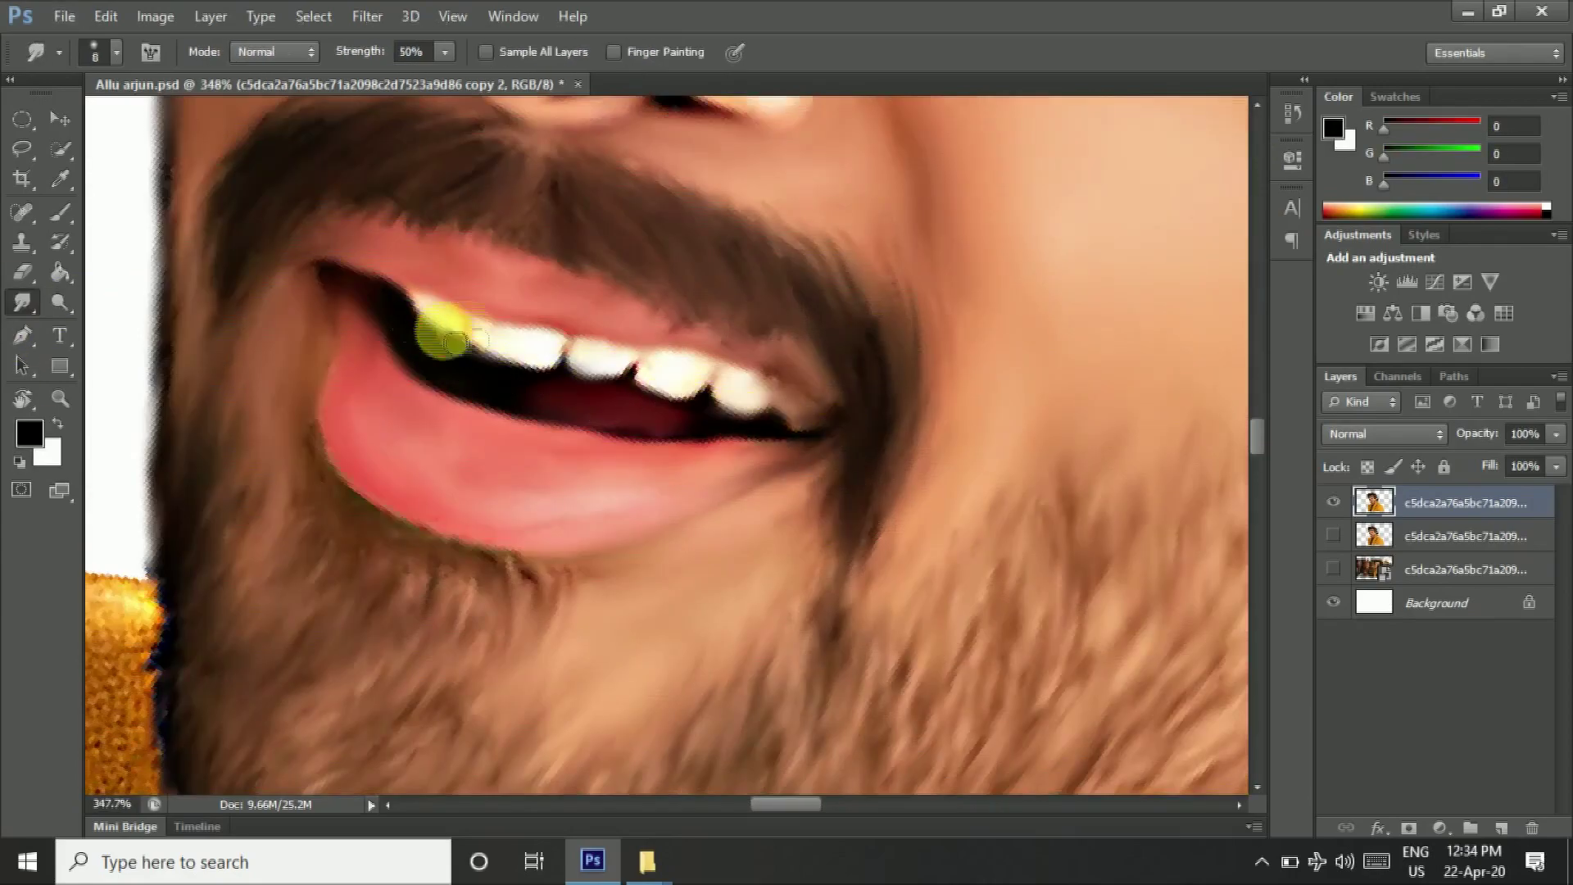
{"action": "scroll", "coordinate": [440, 324], "scroll_direction": "down", "scroll_amount": 5}
{"action": "key", "text": "r"}
{"action": "left_click", "coordinate": [1334, 502]}
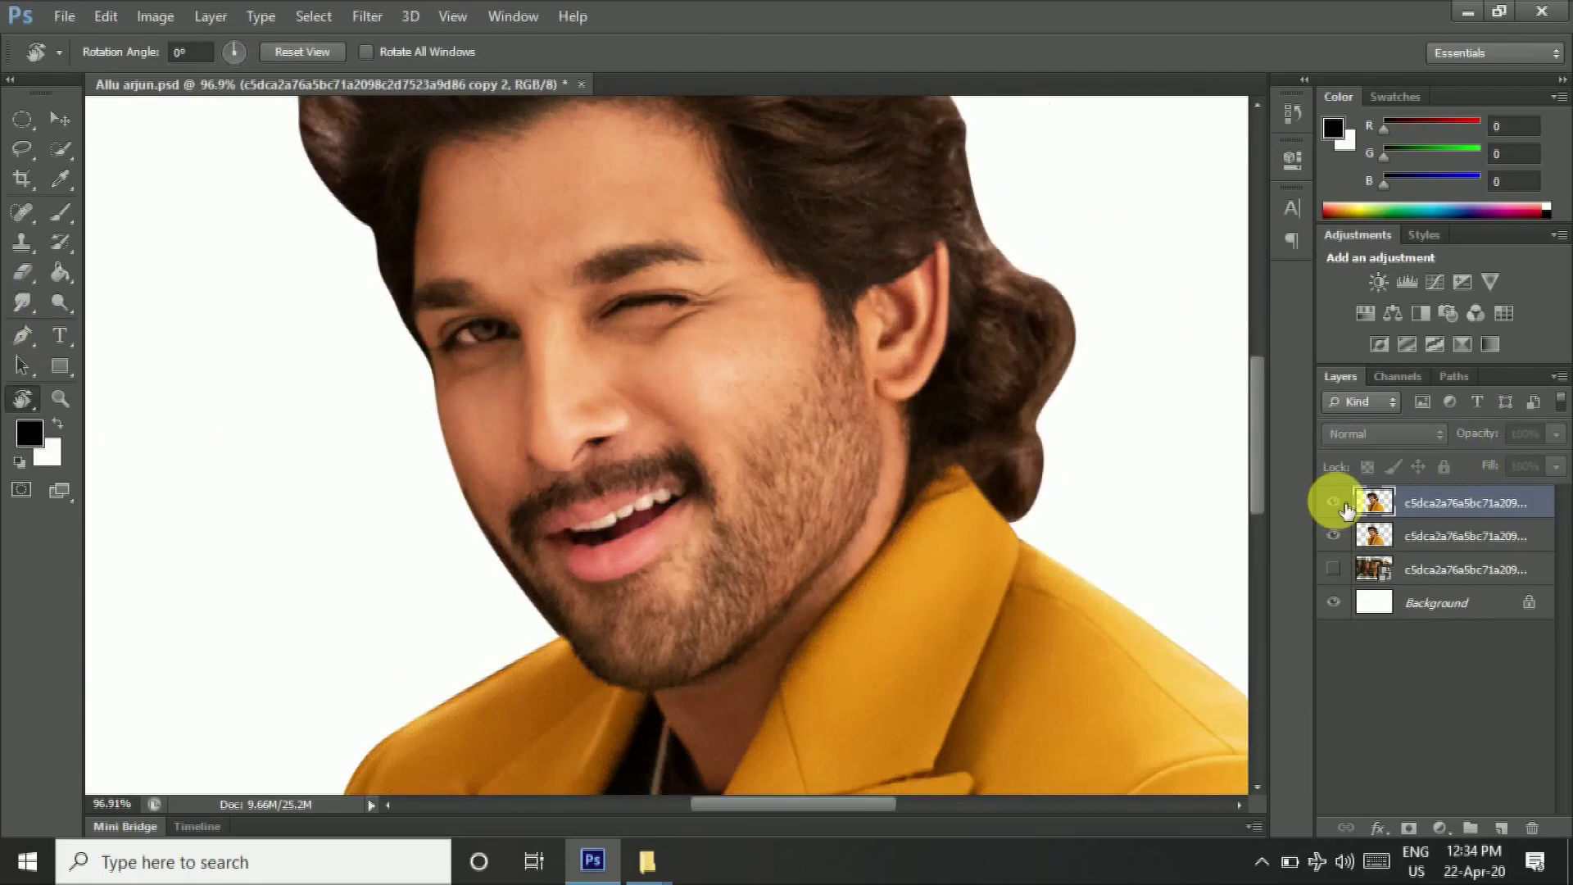
Step: Show the painted layer again and smudge the grainy collar smooth beside the neck
{"action": "left_click", "coordinate": [1334, 502]}
{"action": "left_click", "coordinate": [1334, 502]}
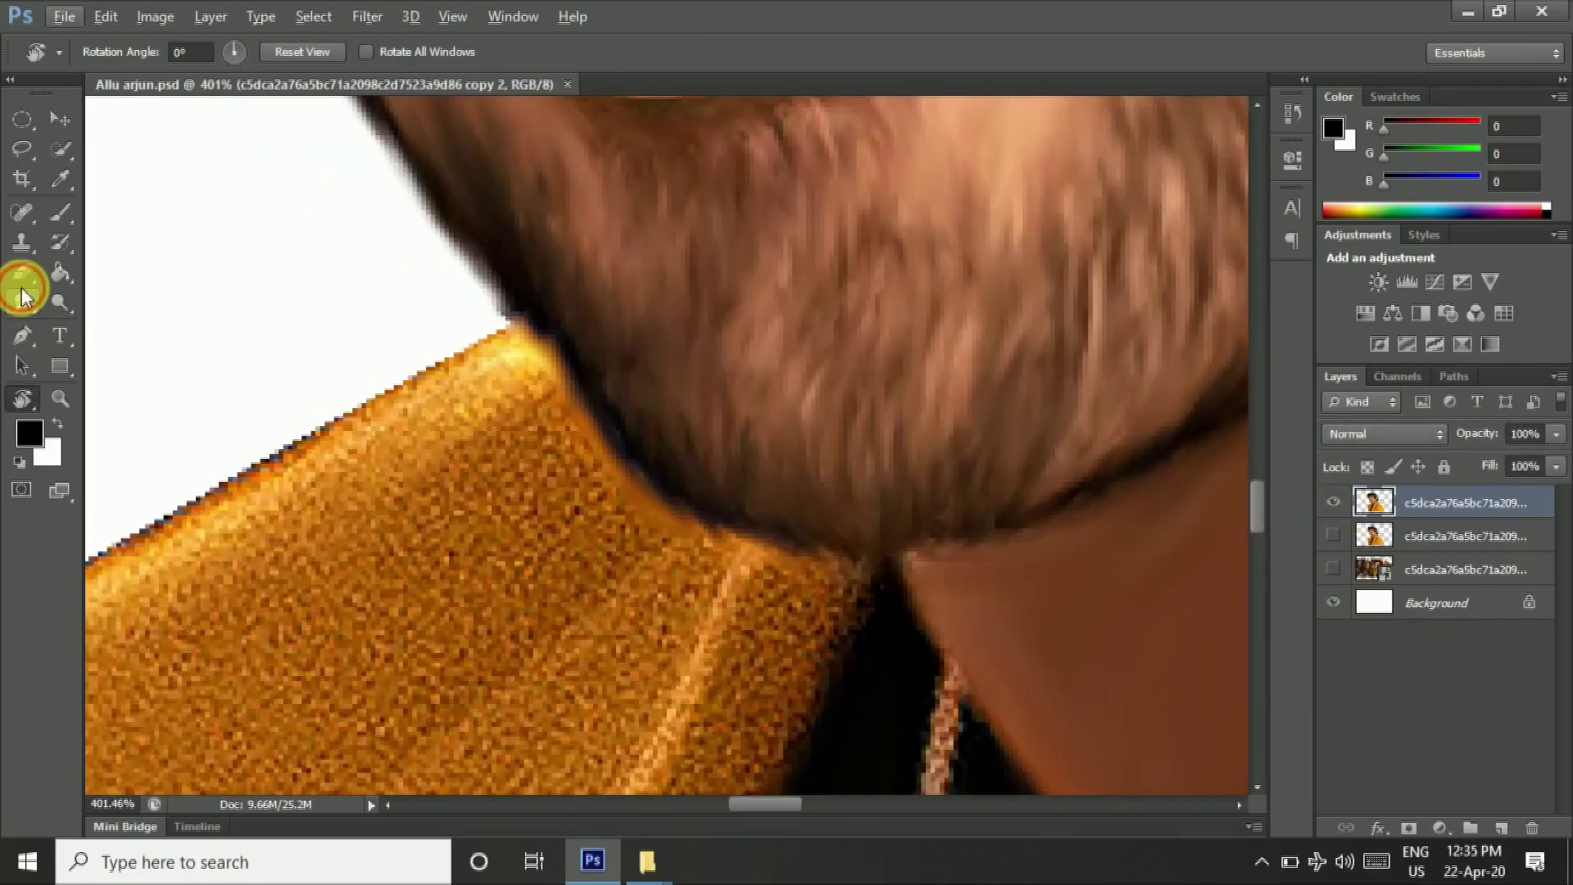
{"action": "left_click", "coordinate": [22, 302]}
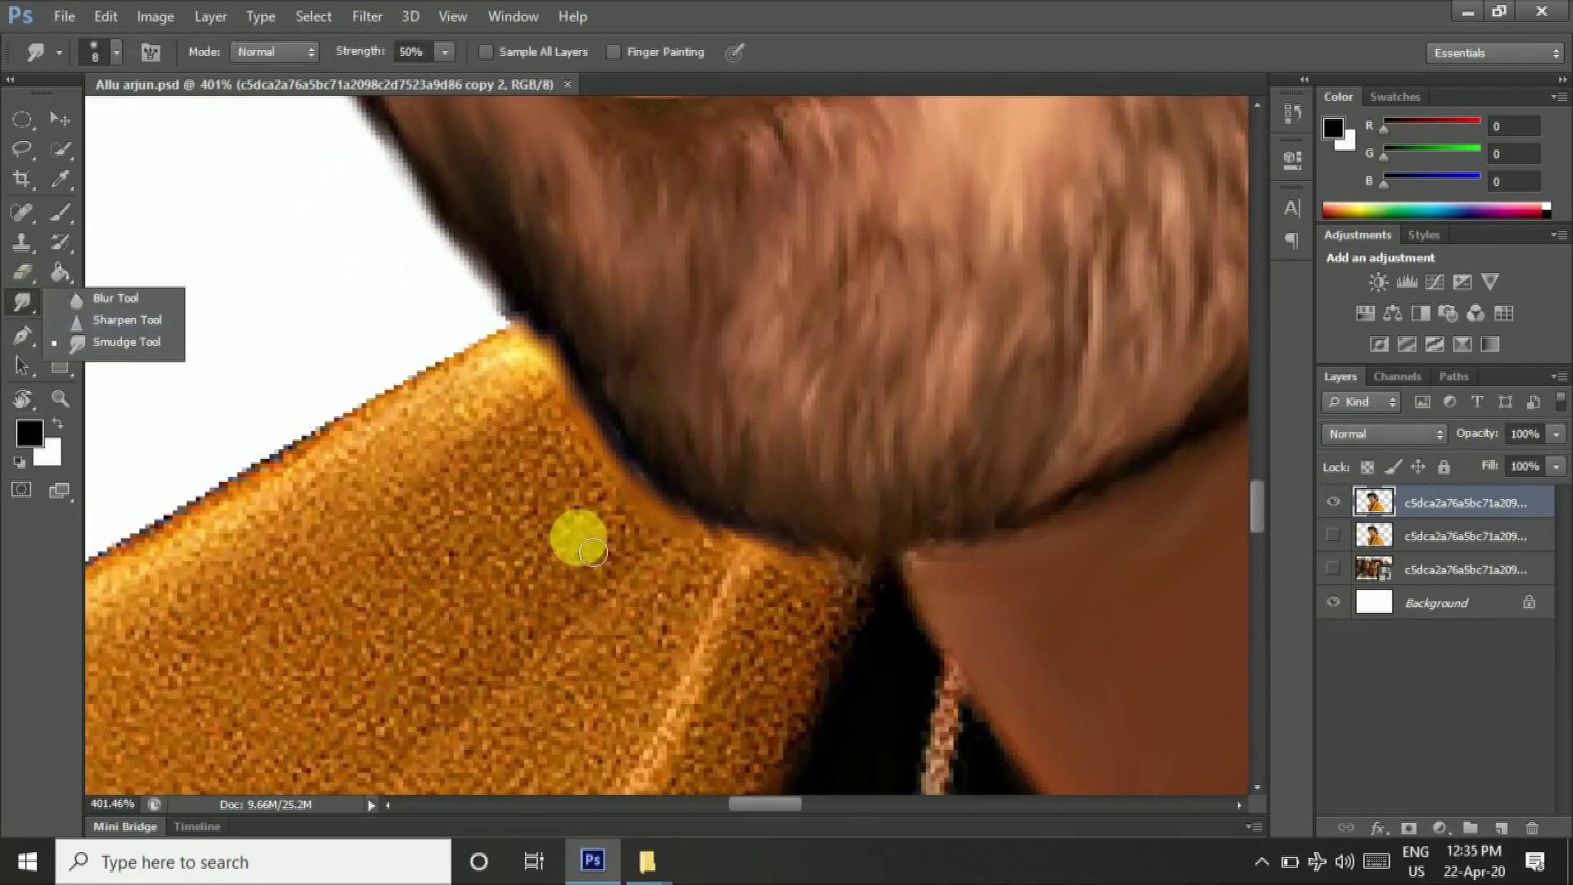
{"action": "mouse_move", "coordinate": [639, 590]}
{"action": "left_mouse_down"}
{"action": "mouse_move", "coordinate": [570, 492]}
{"action": "mouse_move", "coordinate": [590, 585]}
{"action": "left_mouse_up"}
{"action": "key", "text": "bracketleft"}
{"action": "mouse_move", "coordinate": [375, 639]}
{"action": "left_mouse_down"}
{"action": "mouse_move", "coordinate": [595, 618]}
{"action": "mouse_move", "coordinate": [765, 491]}
{"action": "left_mouse_up"}
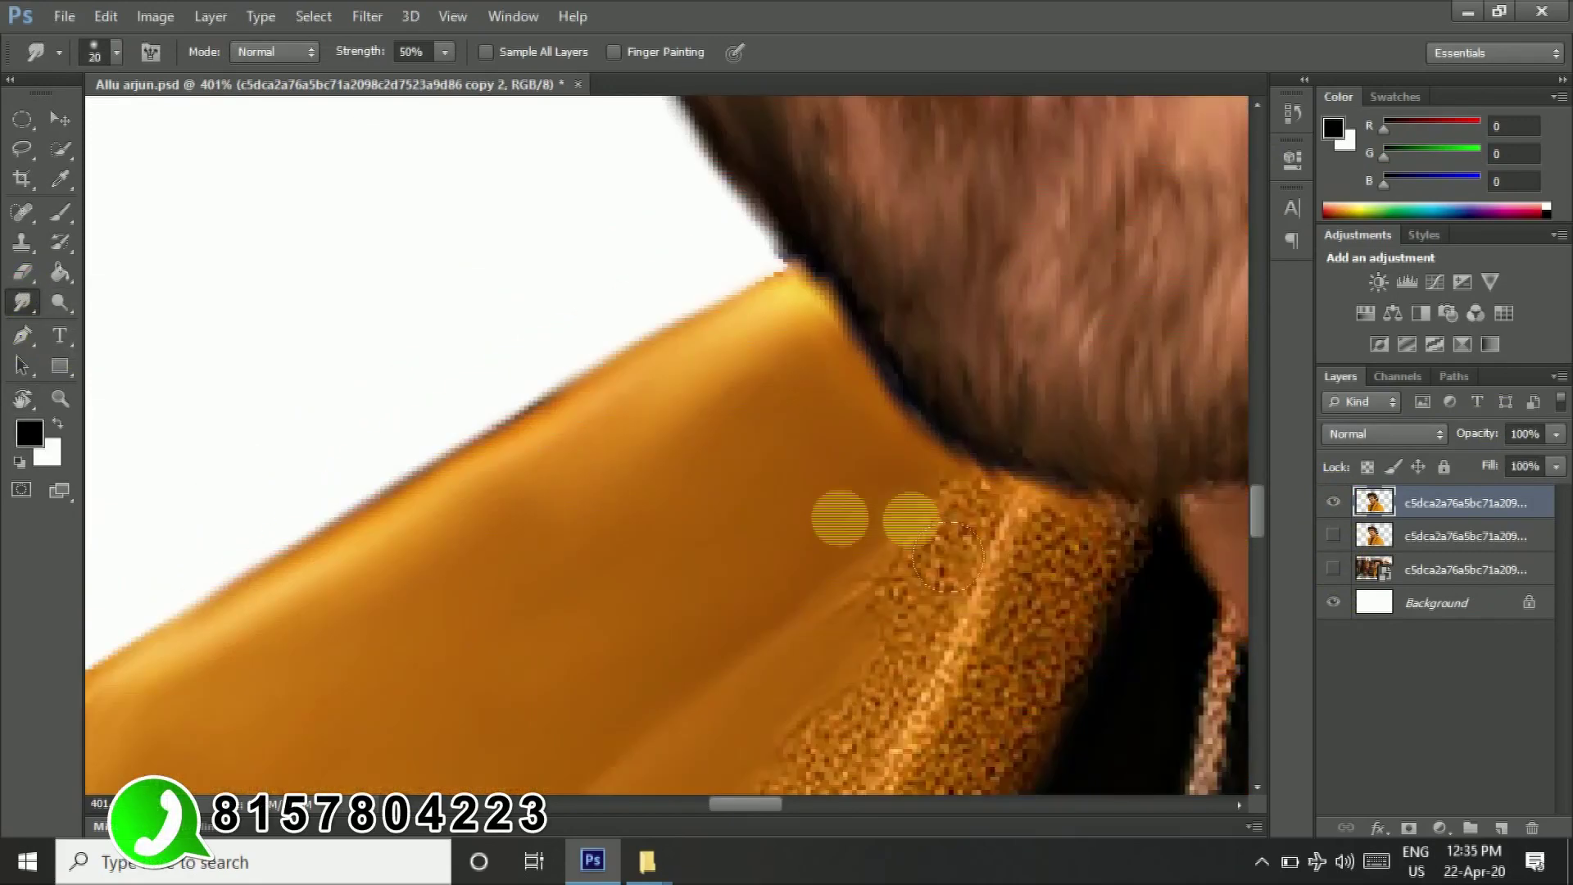
{"action": "mouse_move", "coordinate": [1071, 421]}
{"action": "left_mouse_down"}
{"action": "mouse_move", "coordinate": [1070, 442]}
{"action": "mouse_move", "coordinate": [853, 481]}
{"action": "left_mouse_up"}
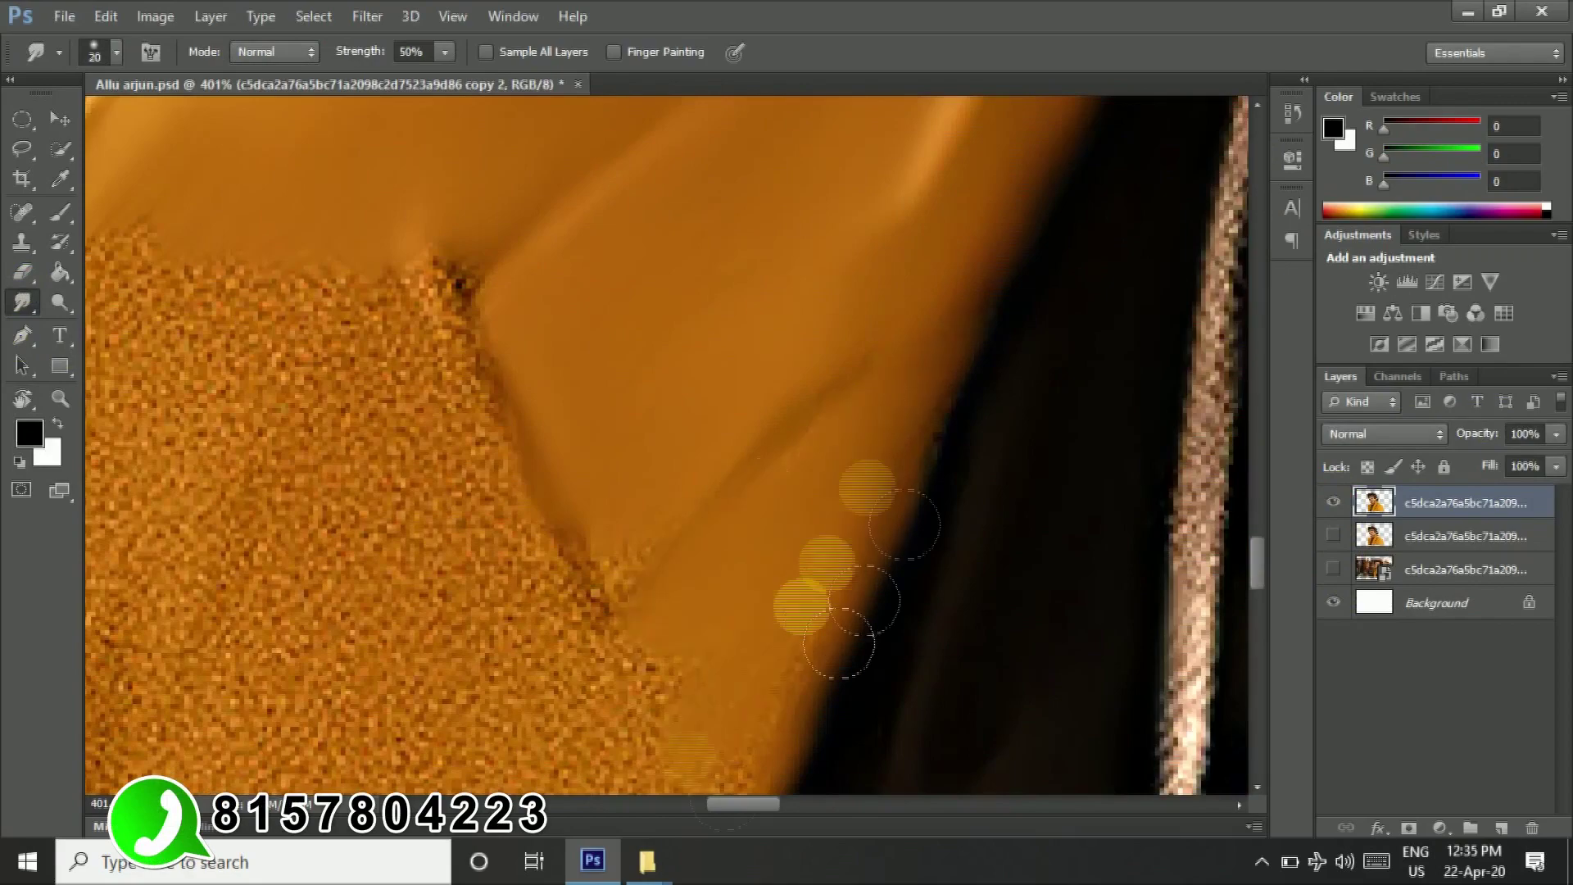
Step: Smooth the collar fabric, its outer and lower edges, and leftover grain
{"action": "mouse_move", "coordinate": [404, 333]}
{"action": "left_mouse_down"}
{"action": "mouse_move", "coordinate": [730, 555]}
{"action": "mouse_move", "coordinate": [949, 509]}
{"action": "left_mouse_up"}
{"action": "left_click_drag", "start_coordinate": [717, 327], "coordinate": [812, 341]}
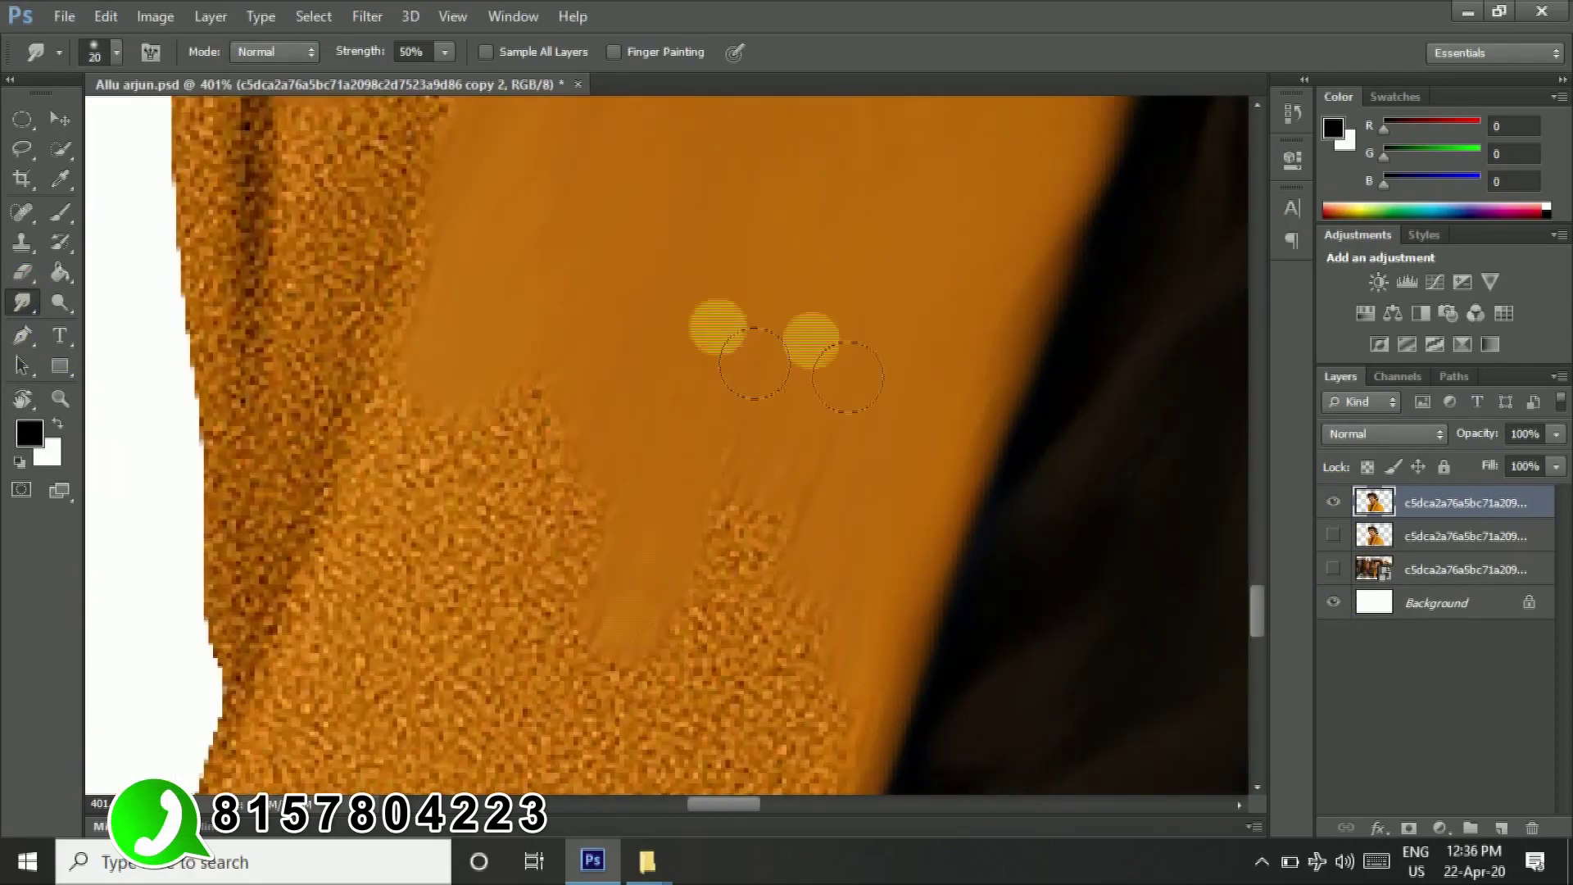
{"action": "left_click_drag", "start_coordinate": [667, 162], "coordinate": [829, 183]}
{"action": "left_click_drag", "start_coordinate": [502, 394], "coordinate": [633, 352]}
{"action": "left_click_drag", "start_coordinate": [973, 246], "coordinate": [1020, 279]}
{"action": "left_click_drag", "start_coordinate": [998, 461], "coordinate": [492, 647]}
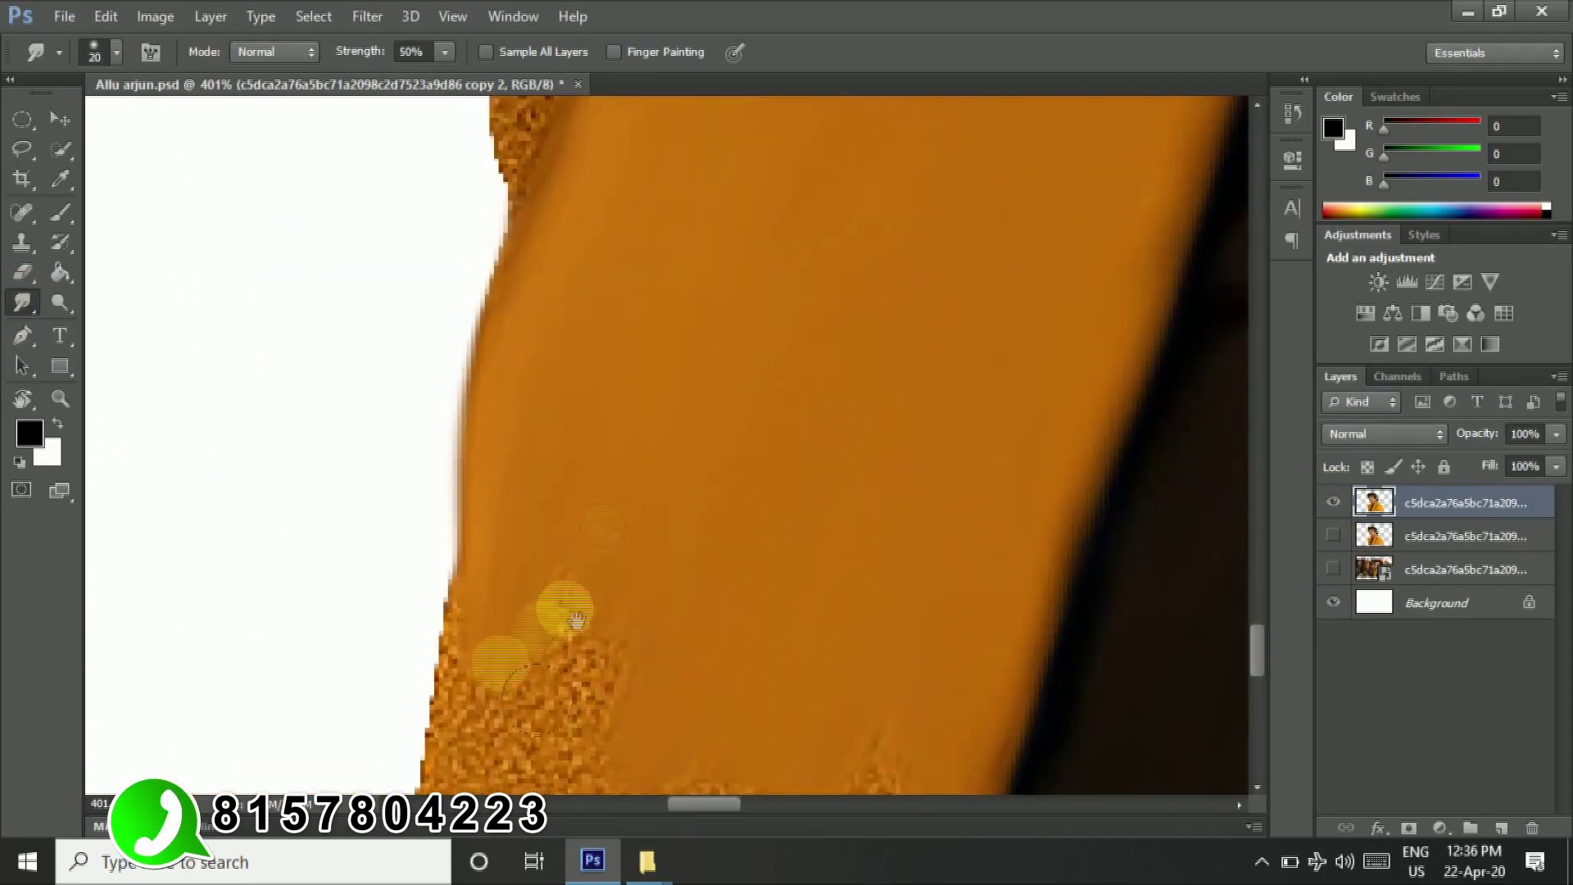
{"action": "left_click_drag", "start_coordinate": [702, 410], "coordinate": [606, 562]}
{"action": "left_click_drag", "start_coordinate": [1041, 659], "coordinate": [1088, 719]}
{"action": "mouse_move", "coordinate": [986, 452]}
{"action": "left_mouse_down"}
{"action": "mouse_move", "coordinate": [1023, 490]}
{"action": "mouse_move", "coordinate": [470, 484]}
{"action": "mouse_move", "coordinate": [601, 193]}
{"action": "left_mouse_up"}
Step: Smooth the grain along and inside the collar fold, resizing the brush as needed
{"action": "mouse_move", "coordinate": [562, 369]}
{"action": "left_mouse_down"}
{"action": "mouse_move", "coordinate": [702, 352]}
{"action": "mouse_move", "coordinate": [667, 450]}
{"action": "left_mouse_up"}
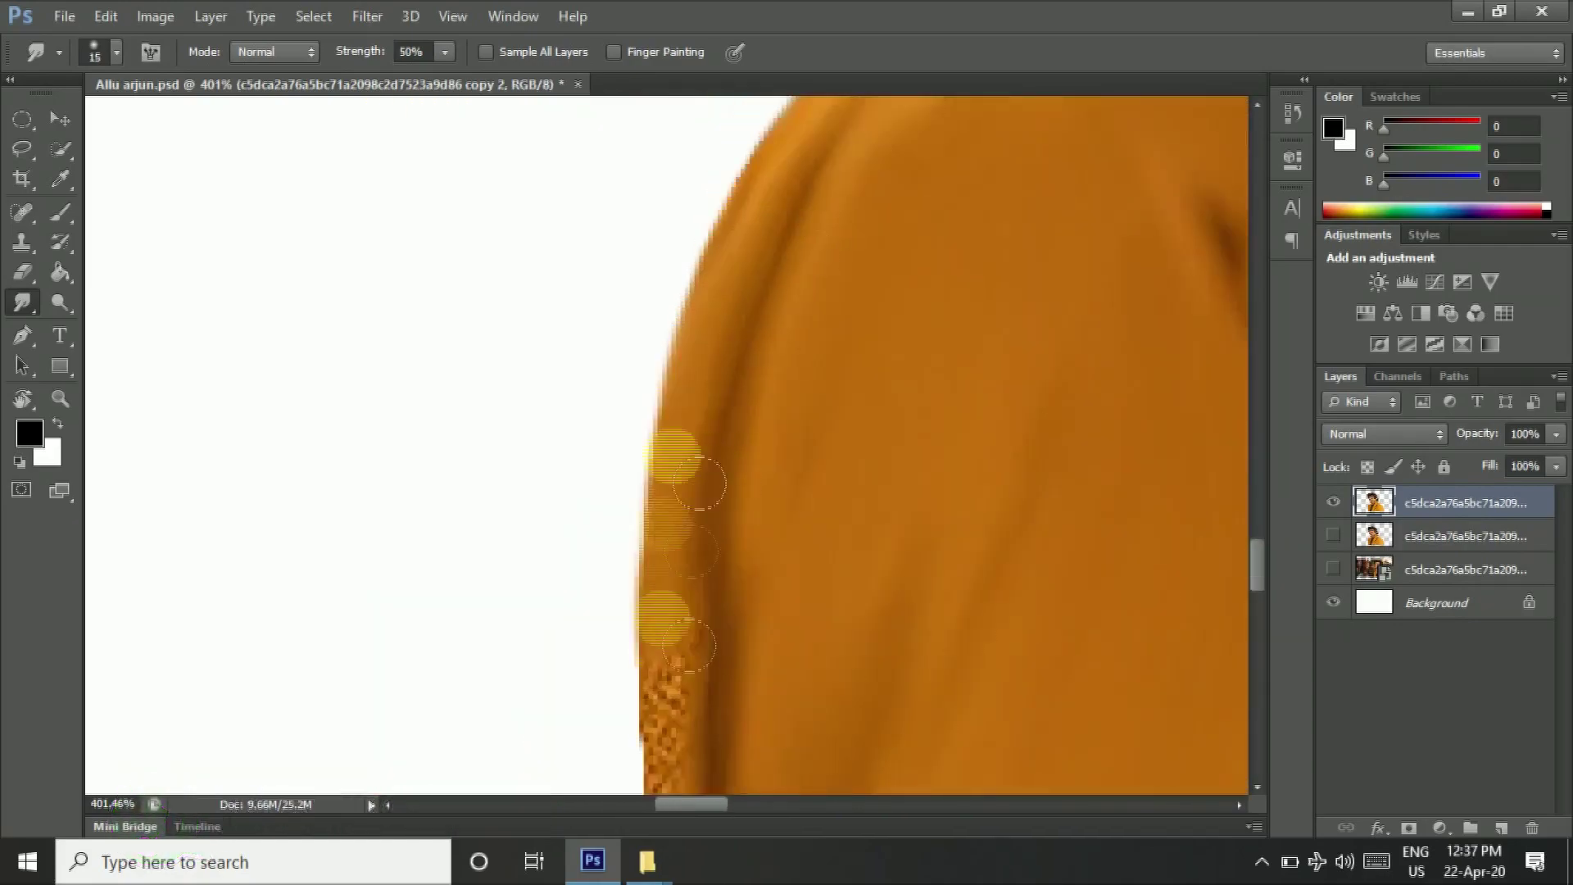
{"action": "scroll", "coordinate": [748, 397], "scroll_direction": "down", "scroll_amount": 4}
{"action": "scroll", "coordinate": [748, 397], "scroll_direction": "up", "scroll_amount": 3}
{"action": "key", "text": "bracketright"}
{"action": "key", "text": "bracketright"}
{"action": "scroll", "coordinate": [895, 555], "scroll_direction": "up", "scroll_amount": 2}
{"action": "mouse_move", "coordinate": [569, 359]}
{"action": "left_mouse_down"}
{"action": "mouse_move", "coordinate": [501, 487]}
{"action": "mouse_move", "coordinate": [615, 402]}
{"action": "mouse_move", "coordinate": [860, 281]}
{"action": "left_mouse_up"}
{"action": "key", "text": "bracketleft"}
{"action": "key", "text": "bracketleft"}
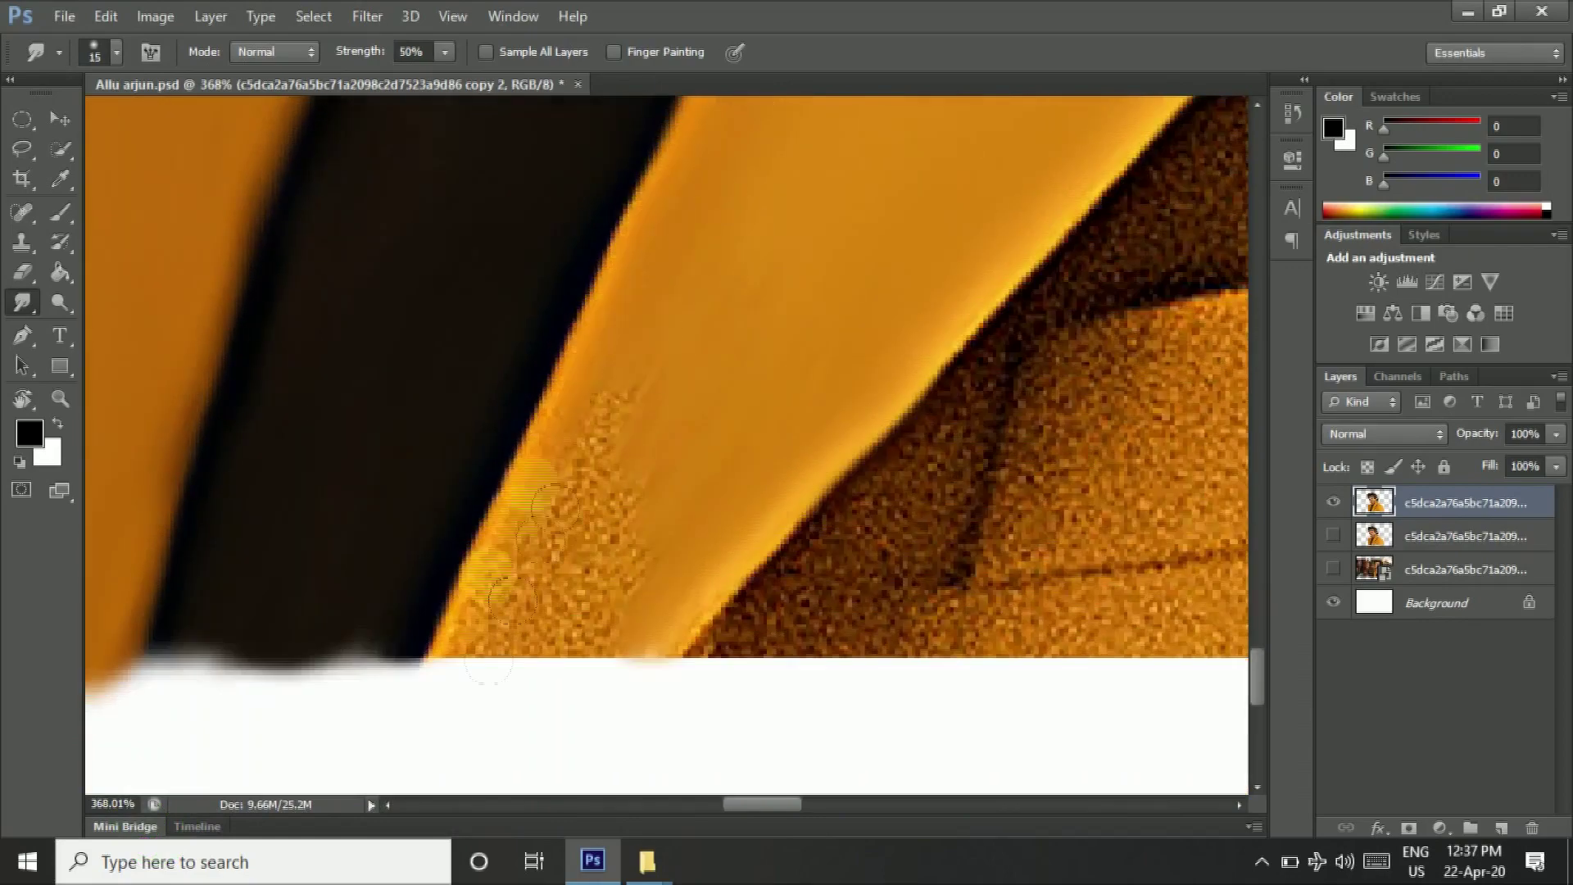
{"action": "mouse_move", "coordinate": [927, 695]}
{"action": "left_mouse_down"}
{"action": "mouse_move", "coordinate": [967, 555]}
{"action": "mouse_move", "coordinate": [713, 569]}
{"action": "left_mouse_up"}
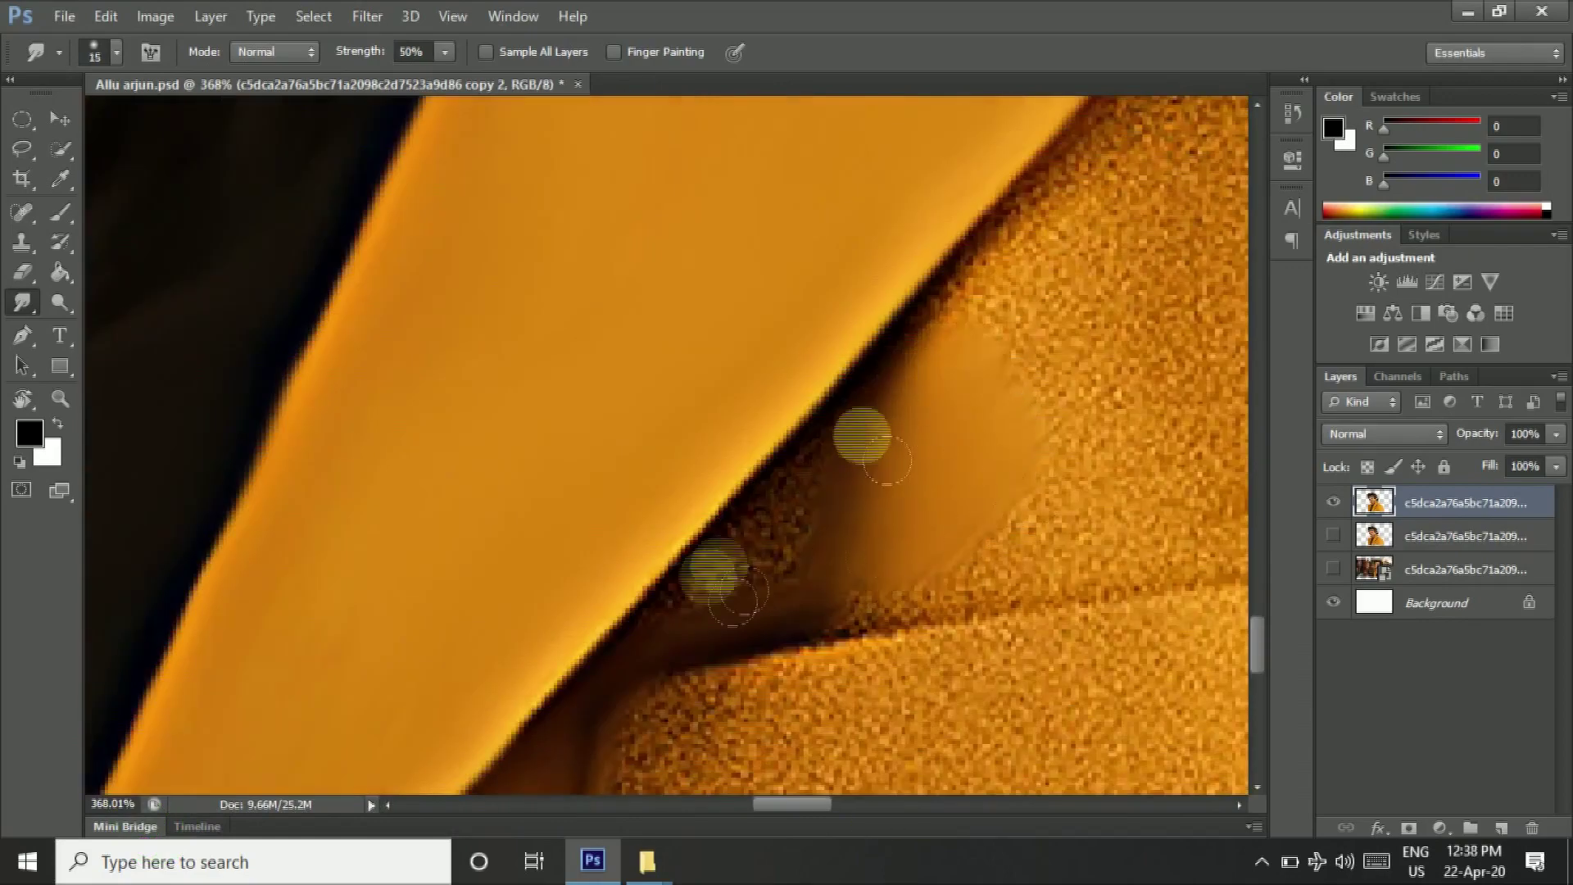
{"action": "key", "text": "bracketright"}
{"action": "key", "text": "bracketright"}
{"action": "left_click_drag", "start_coordinate": [860, 618], "coordinate": [635, 523]}
Step: Smooth the jacket fabric above its lower edge
{"action": "scroll", "coordinate": [834, 703], "scroll_direction": "down", "scroll_amount": 5}
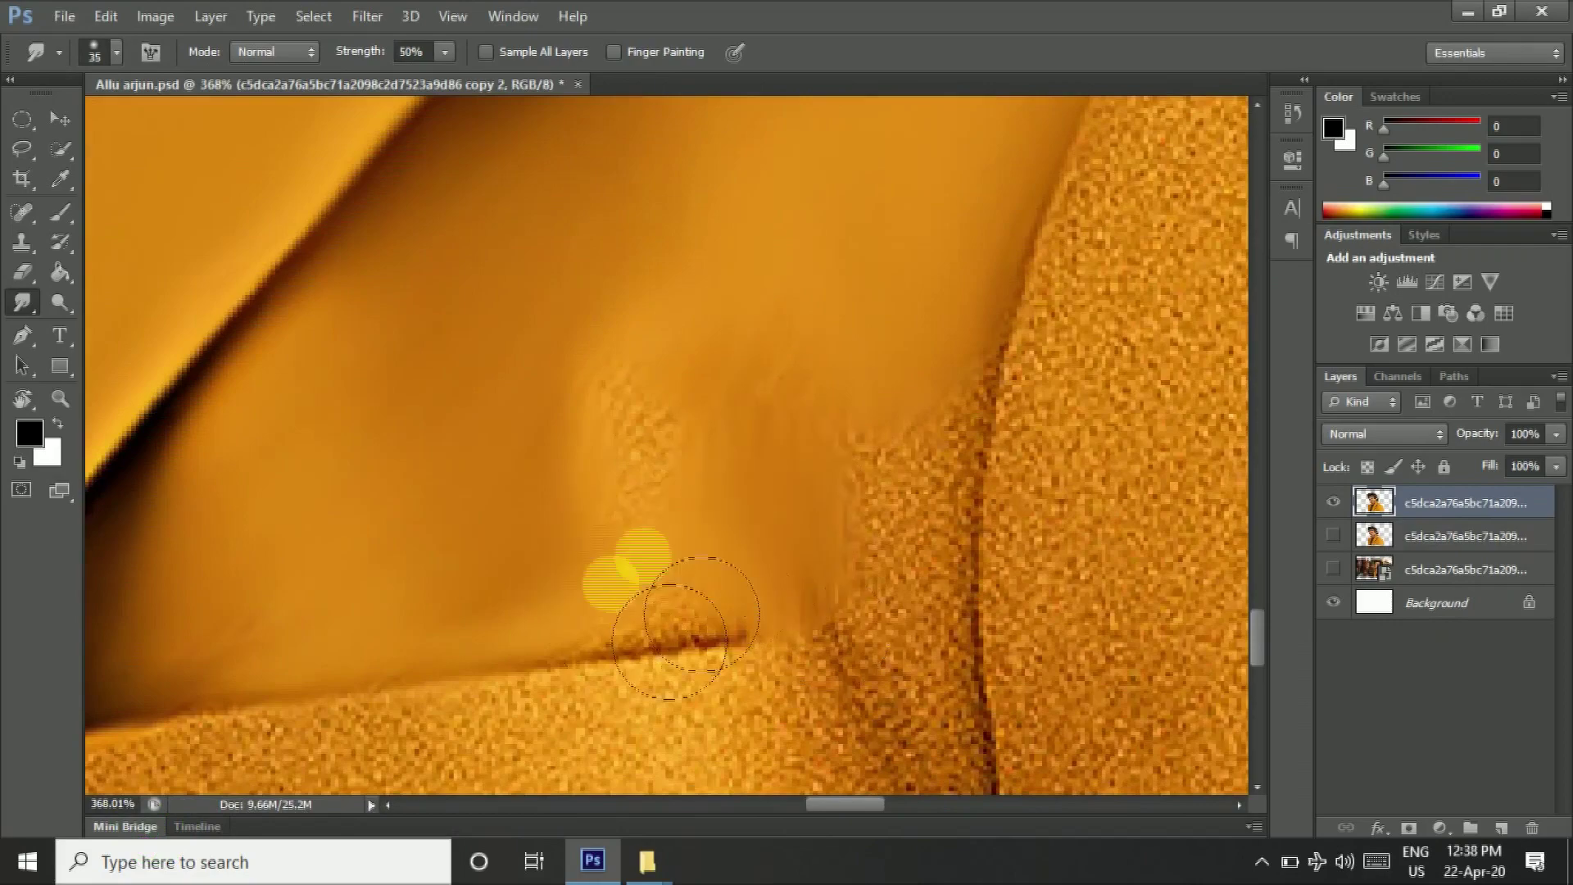
{"action": "scroll", "coordinate": [463, 539], "scroll_direction": "left", "scroll_amount": 3}
{"action": "key", "text": "bracketleft"}
{"action": "key", "text": "bracketleft"}
{"action": "left_click_drag", "start_coordinate": [543, 301], "coordinate": [1019, 352]}
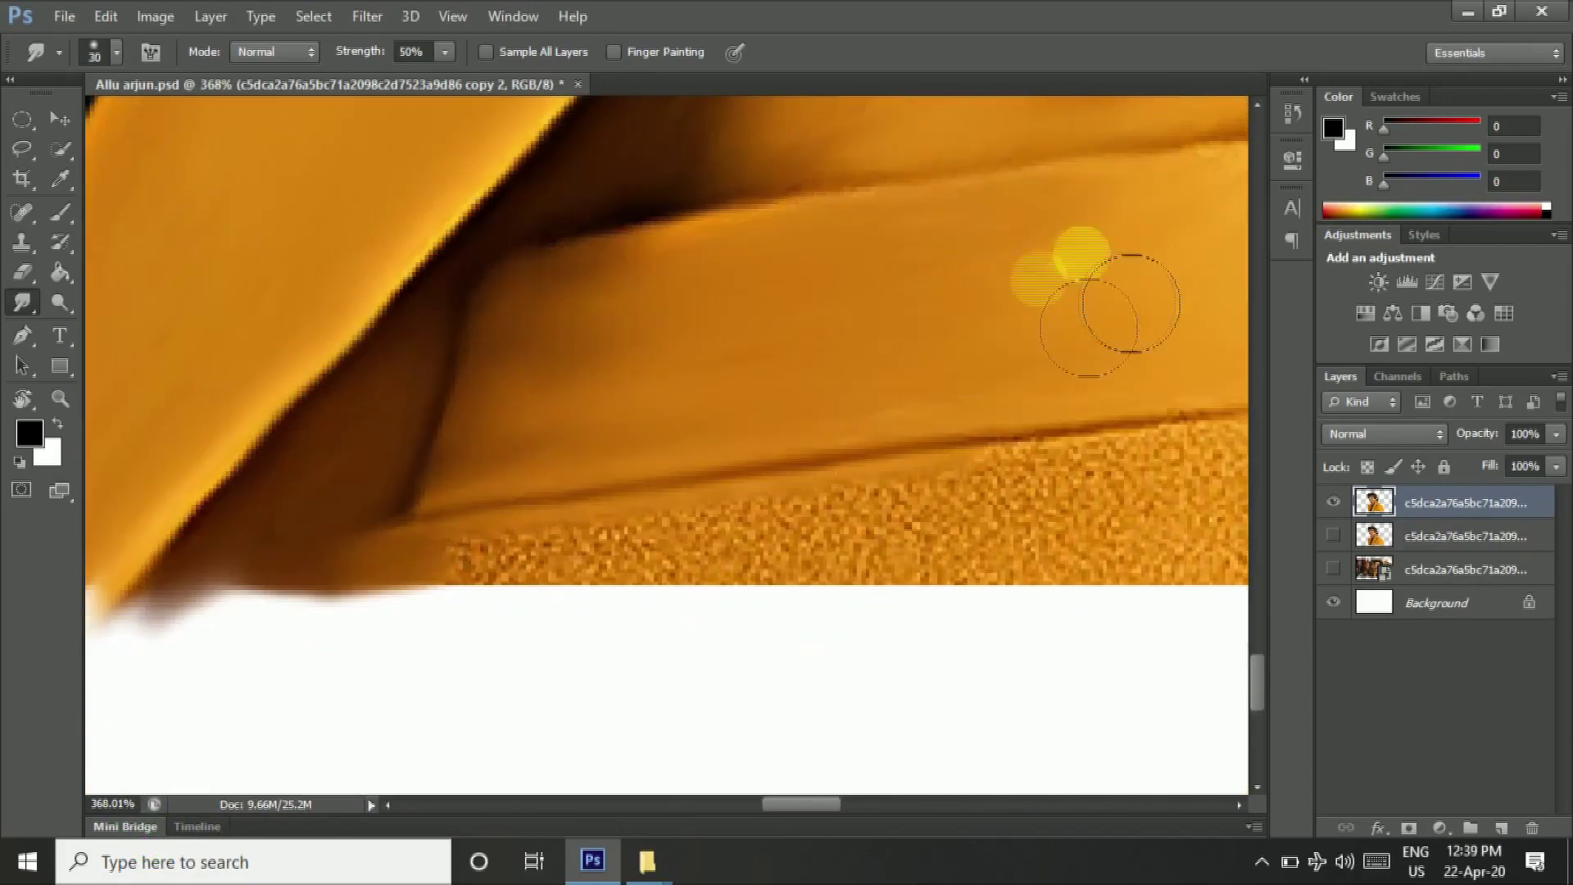
{"action": "scroll", "coordinate": [637, 261], "scroll_direction": "up", "scroll_amount": 3}
{"action": "key", "text": "bracketright"}
{"action": "key", "text": "bracketright"}
{"action": "scroll", "coordinate": [721, 344], "scroll_direction": "right", "scroll_amount": 5}
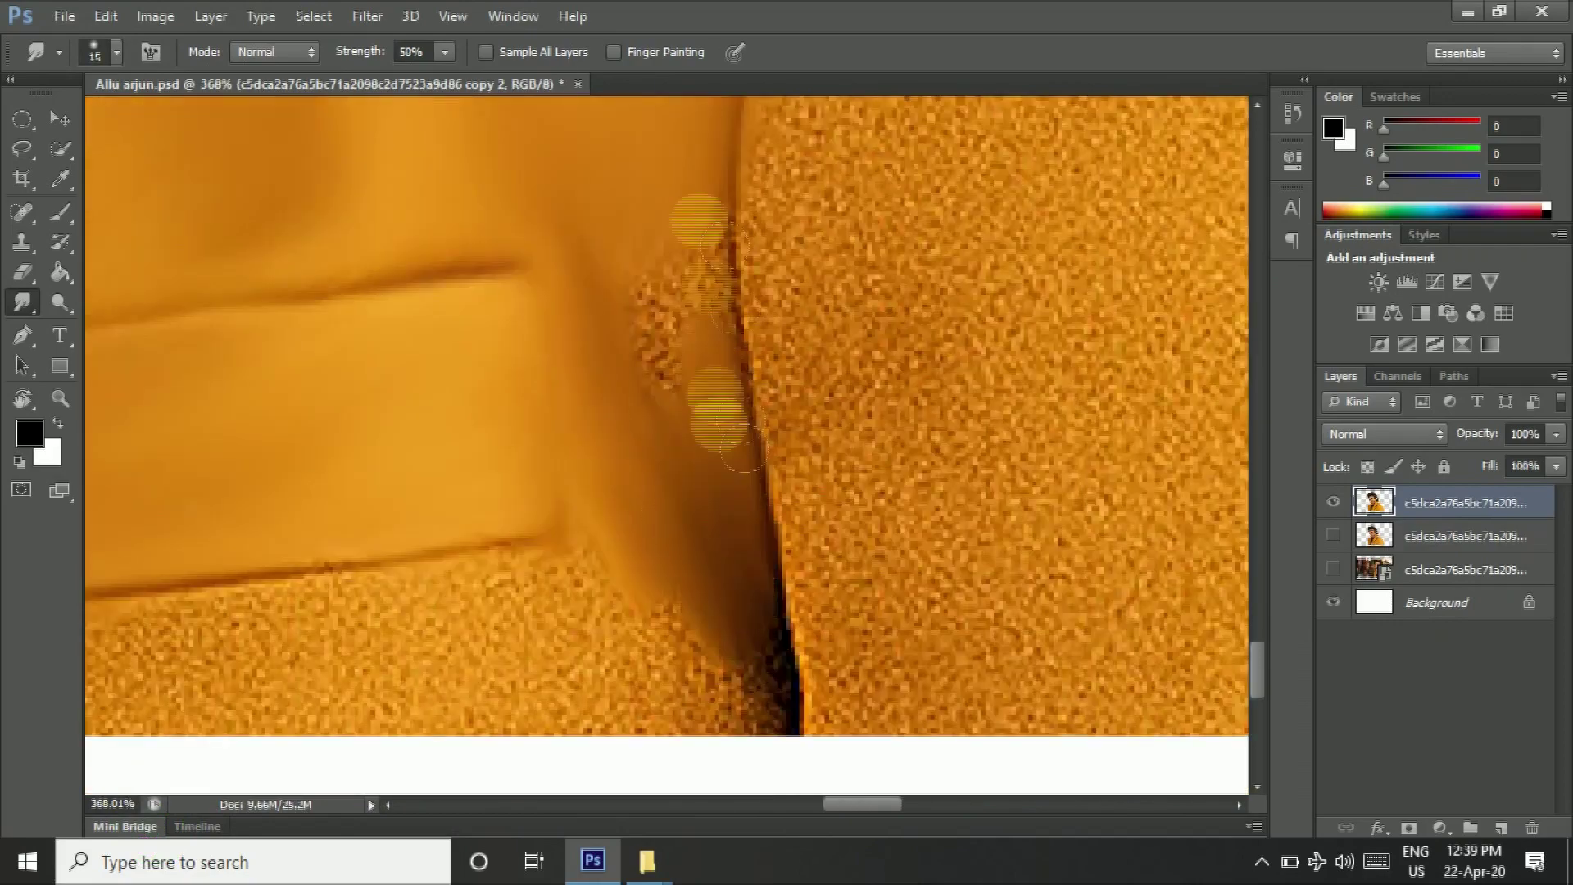
{"action": "scroll", "coordinate": [753, 473], "scroll_direction": "down", "scroll_amount": 3}
{"action": "scroll", "coordinate": [902, 516], "scroll_direction": "left", "scroll_amount": 3}
{"action": "scroll", "coordinate": [614, 467], "scroll_direction": "left", "scroll_amount": 3}
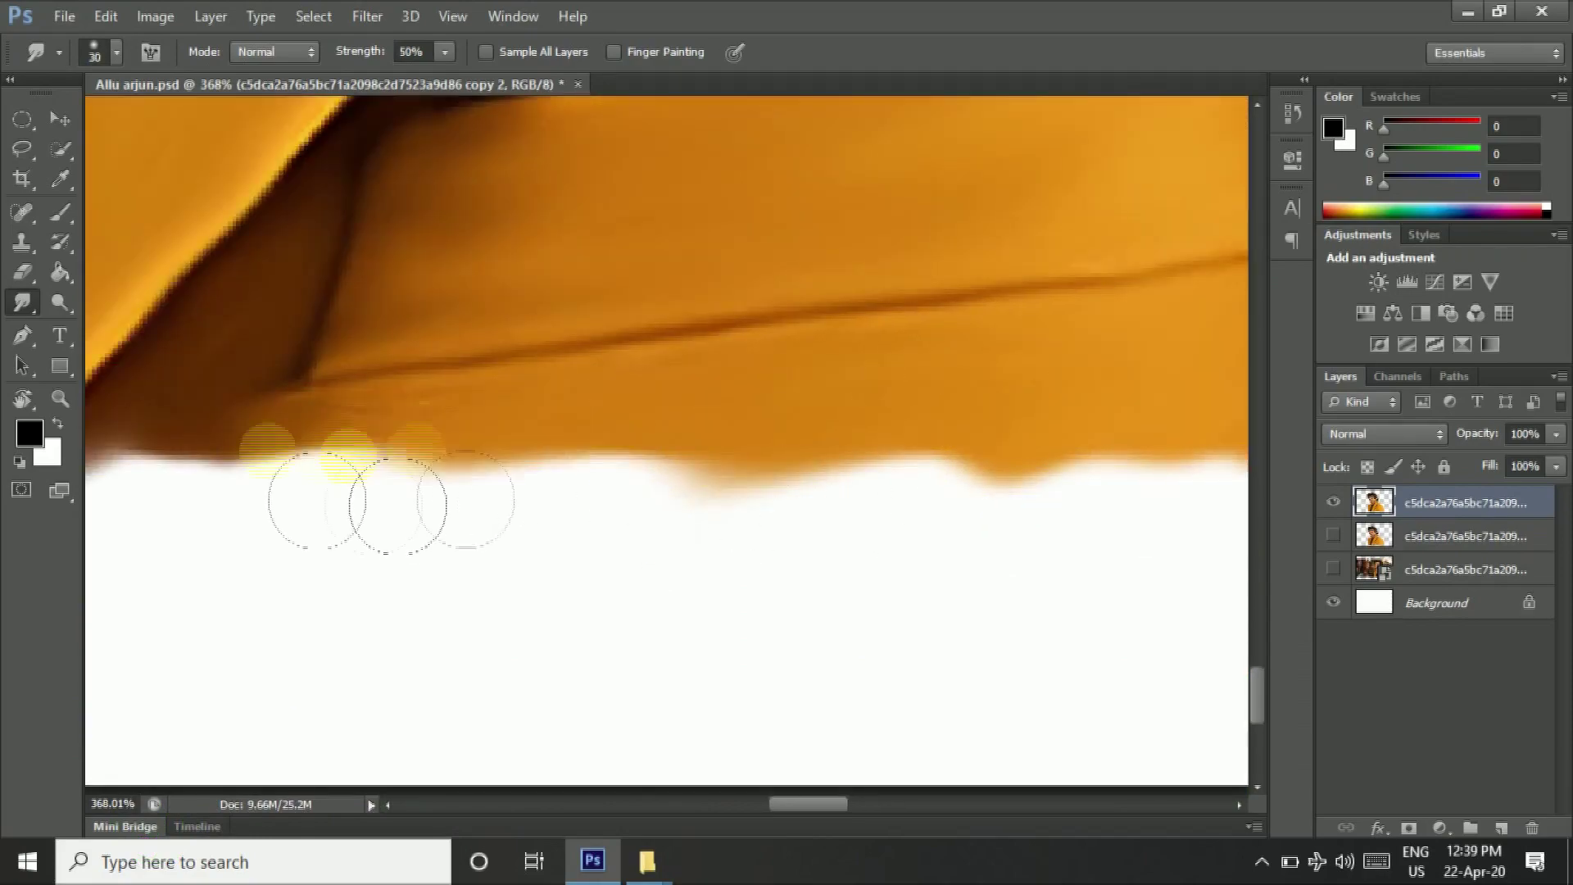
{"action": "scroll", "coordinate": [647, 332], "scroll_direction": "down", "scroll_amount": 5}
{"action": "scroll", "coordinate": [525, 697], "scroll_direction": "up", "scroll_amount": 5}
{"action": "scroll", "coordinate": [1178, 668], "scroll_direction": "left", "scroll_amount": 3}
{"action": "scroll", "coordinate": [791, 604], "scroll_direction": "down", "scroll_amount": 2}
Step: Smooth the grainy jacket fabric near the jacket edge
{"action": "left_click_drag", "start_coordinate": [484, 342], "coordinate": [685, 491]}
{"action": "left_click_drag", "start_coordinate": [797, 467], "coordinate": [622, 263]}
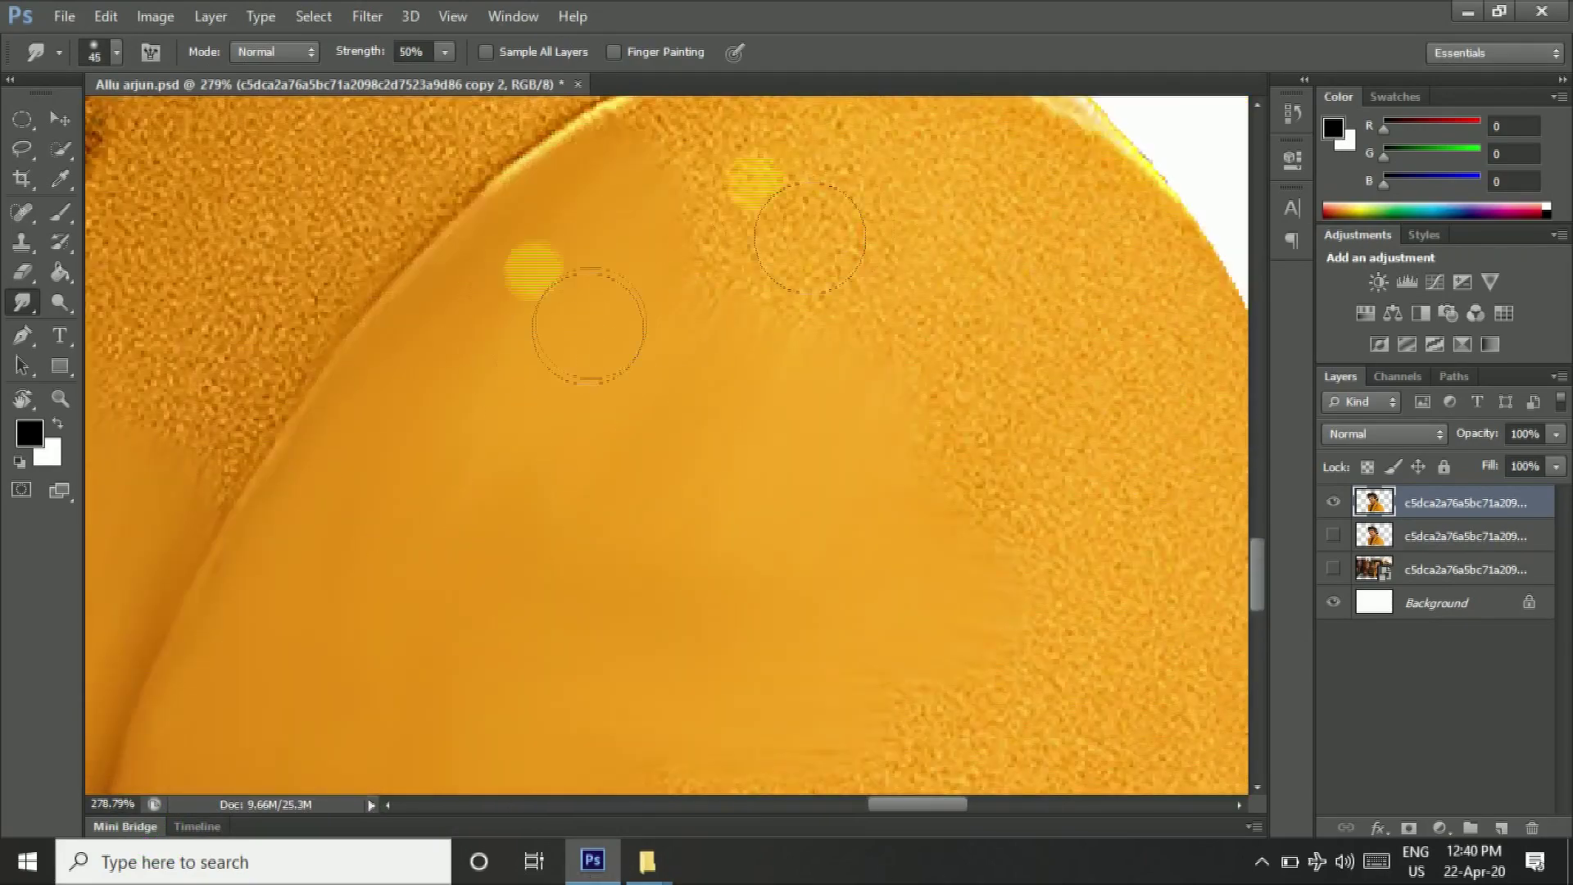
{"action": "left_click_drag", "start_coordinate": [597, 194], "coordinate": [421, 481]}
{"action": "mouse_move", "coordinate": [909, 327]}
{"action": "left_mouse_down"}
{"action": "mouse_move", "coordinate": [1013, 669]}
{"action": "mouse_move", "coordinate": [1166, 484]}
{"action": "mouse_move", "coordinate": [772, 340]}
{"action": "mouse_move", "coordinate": [643, 407]}
{"action": "mouse_move", "coordinate": [732, 237]}
{"action": "left_mouse_up"}
{"action": "scroll", "coordinate": [894, 379], "scroll_direction": "down", "scroll_amount": 2}
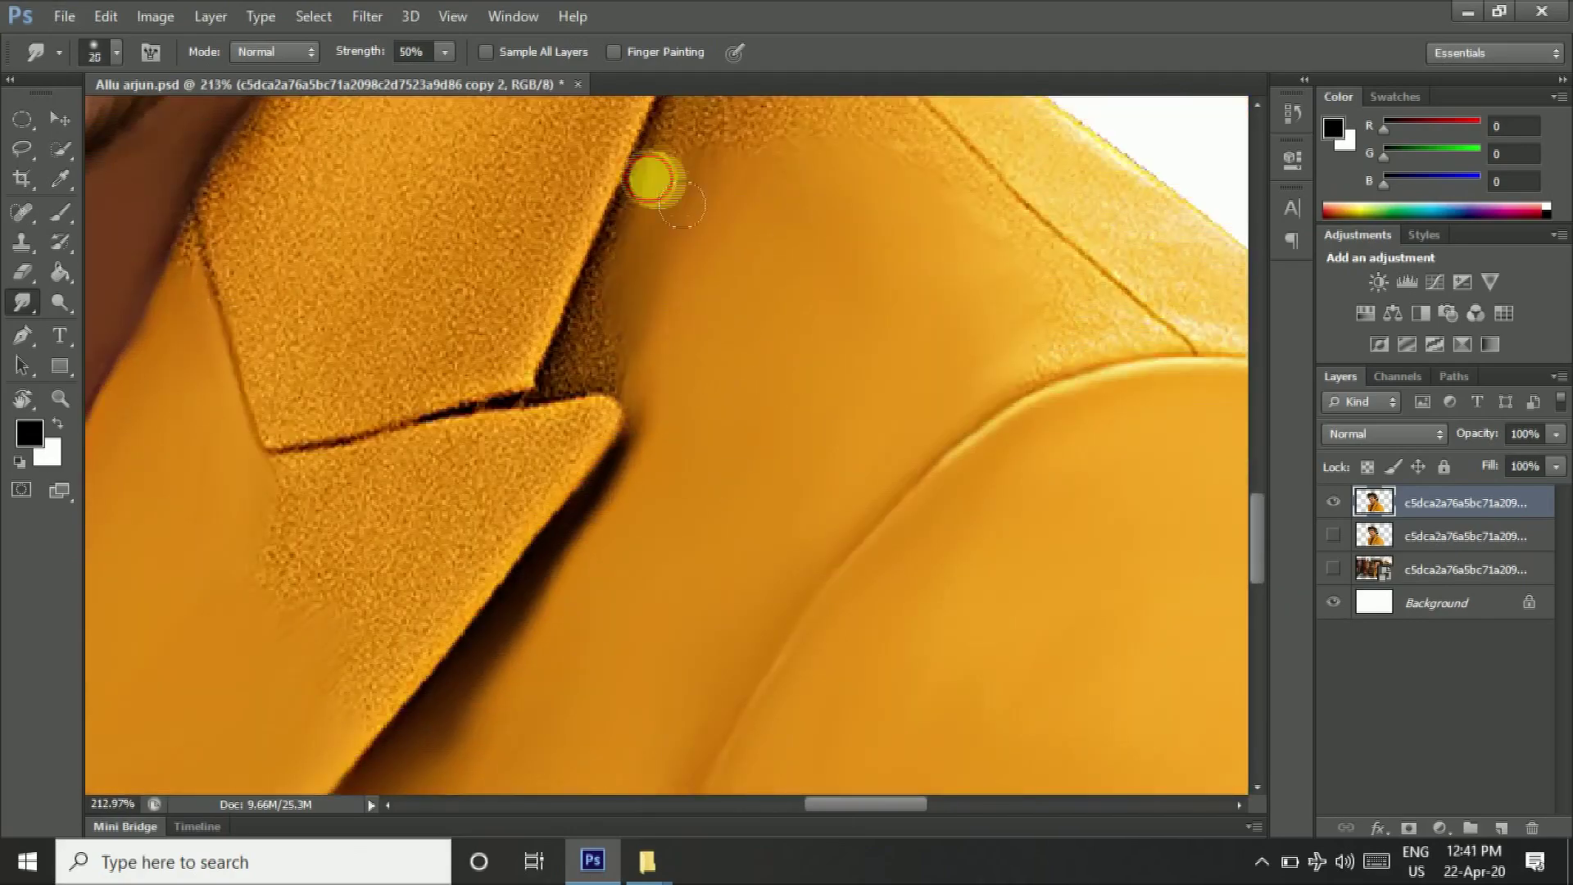
Step: Soften the grainy lapel and shoulder fabric with a larger brush
{"action": "mouse_move", "coordinate": [650, 422]}
{"action": "left_mouse_down"}
{"action": "mouse_move", "coordinate": [1002, 323]}
{"action": "mouse_move", "coordinate": [814, 477]}
{"action": "left_mouse_up"}
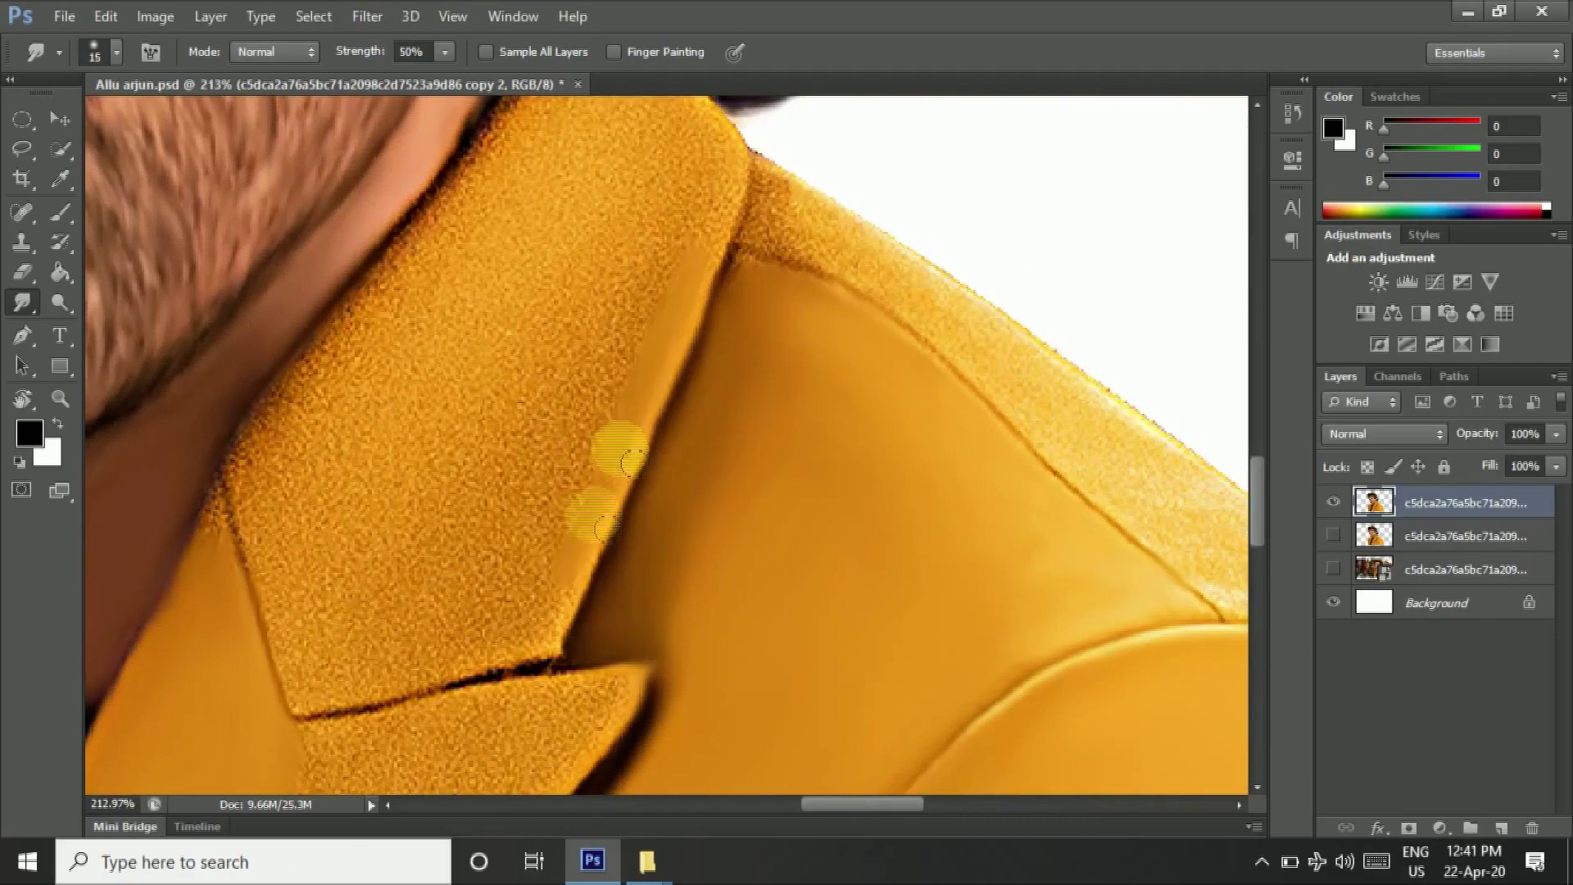
{"action": "left_click_drag", "start_coordinate": [484, 573], "coordinate": [723, 277]}
{"action": "key", "text": "bracketright"}
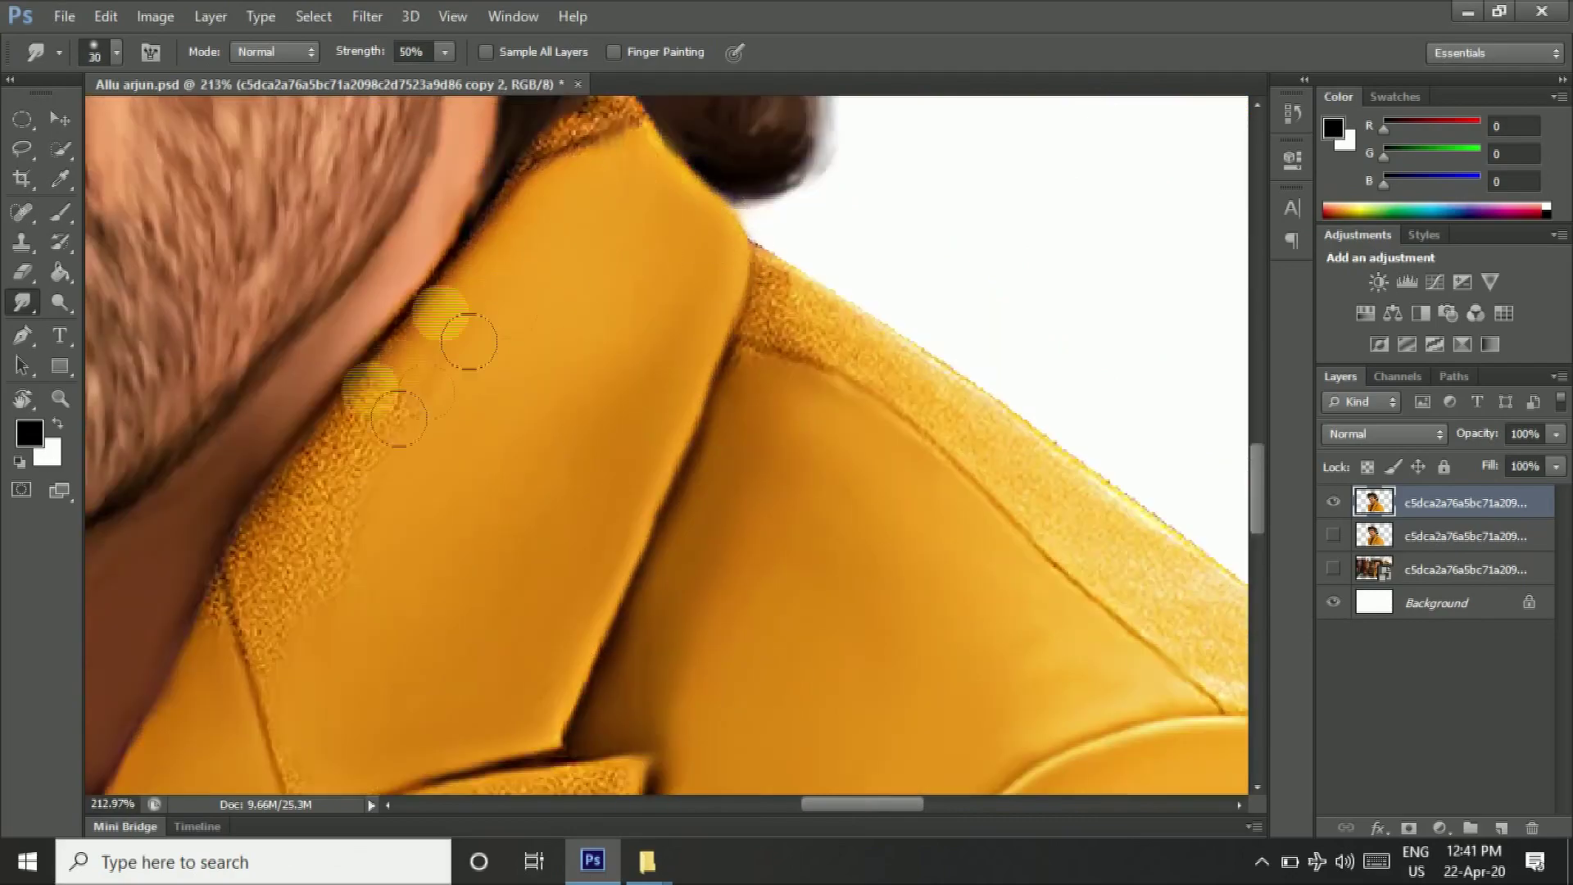
{"action": "mouse_move", "coordinate": [597, 140]}
{"action": "left_mouse_down"}
{"action": "mouse_move", "coordinate": [667, 309]}
{"action": "mouse_move", "coordinate": [210, 450]}
{"action": "mouse_move", "coordinate": [596, 556]}
{"action": "mouse_move", "coordinate": [492, 492]}
{"action": "mouse_move", "coordinate": [1036, 341]}
{"action": "mouse_move", "coordinate": [843, 554]}
{"action": "mouse_move", "coordinate": [720, 455]}
{"action": "left_mouse_up"}
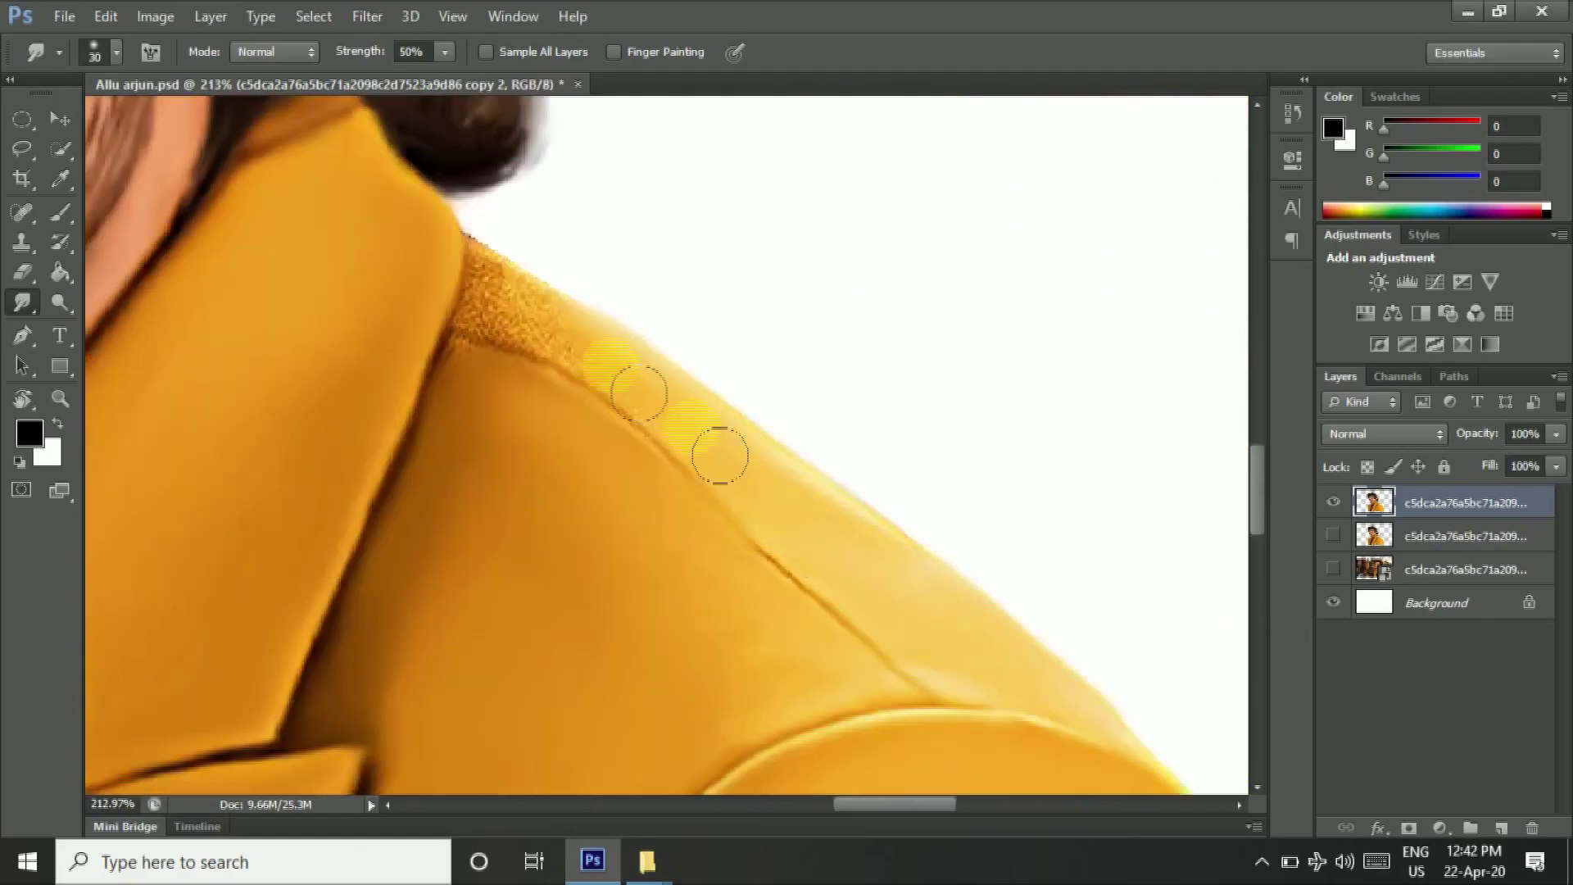
{"action": "scroll", "coordinate": [483, 365], "scroll_direction": "down", "scroll_amount": 5}
{"action": "key", "text": "ctrl+j"}
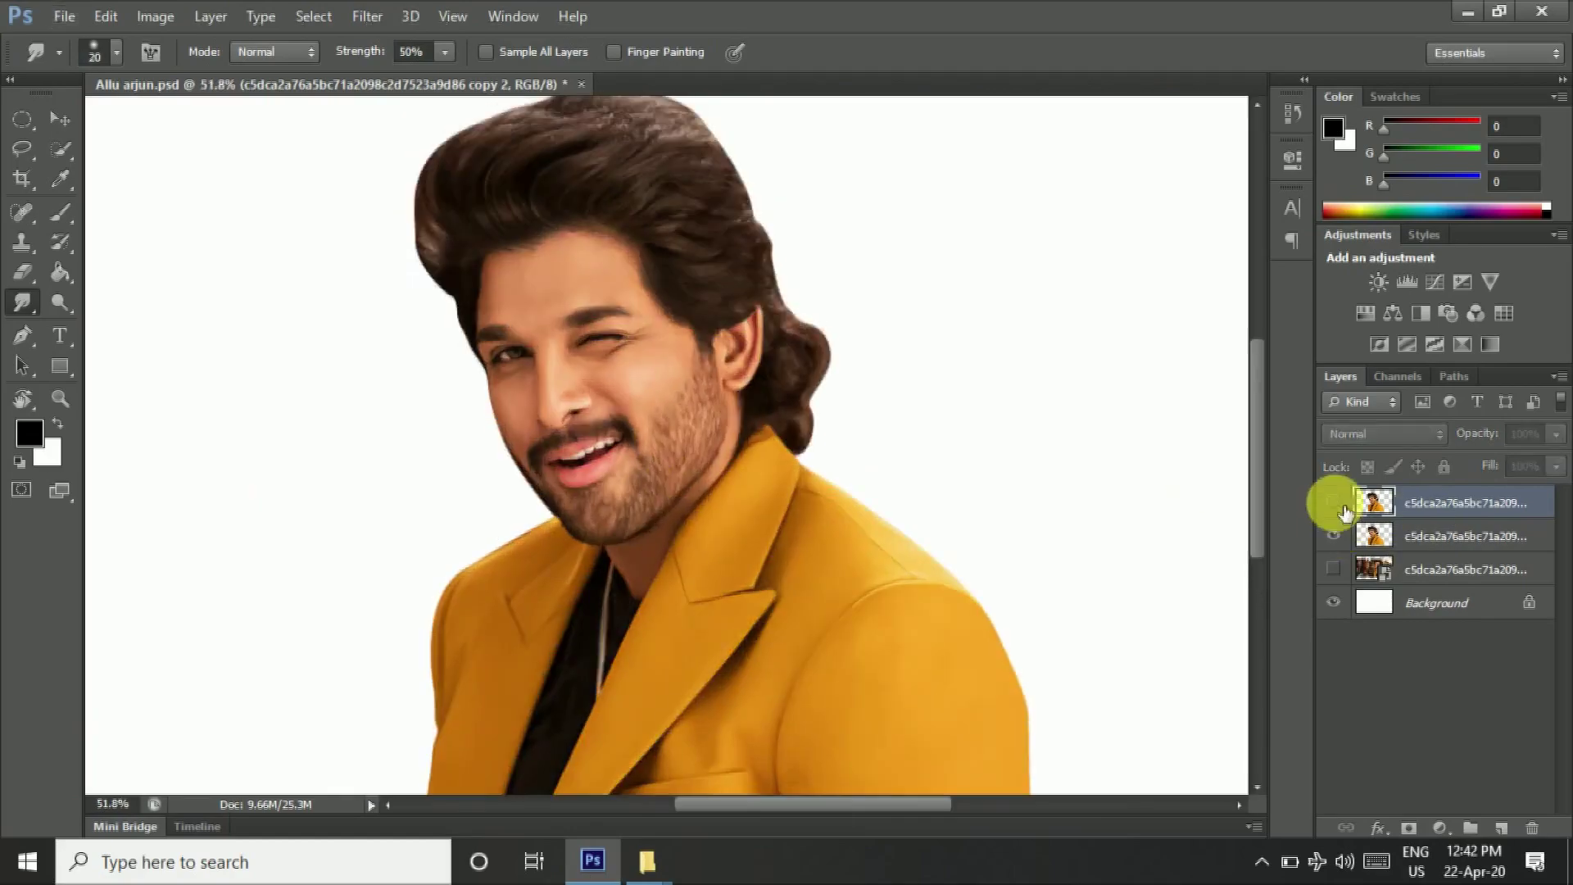
Step: Hide the earlier portrait layer and smudge the skin around the eye, eyelashes and forehead
{"action": "left_click", "coordinate": [1334, 536]}
{"action": "scroll", "coordinate": [642, 362], "scroll_direction": "up", "scroll_amount": 5}
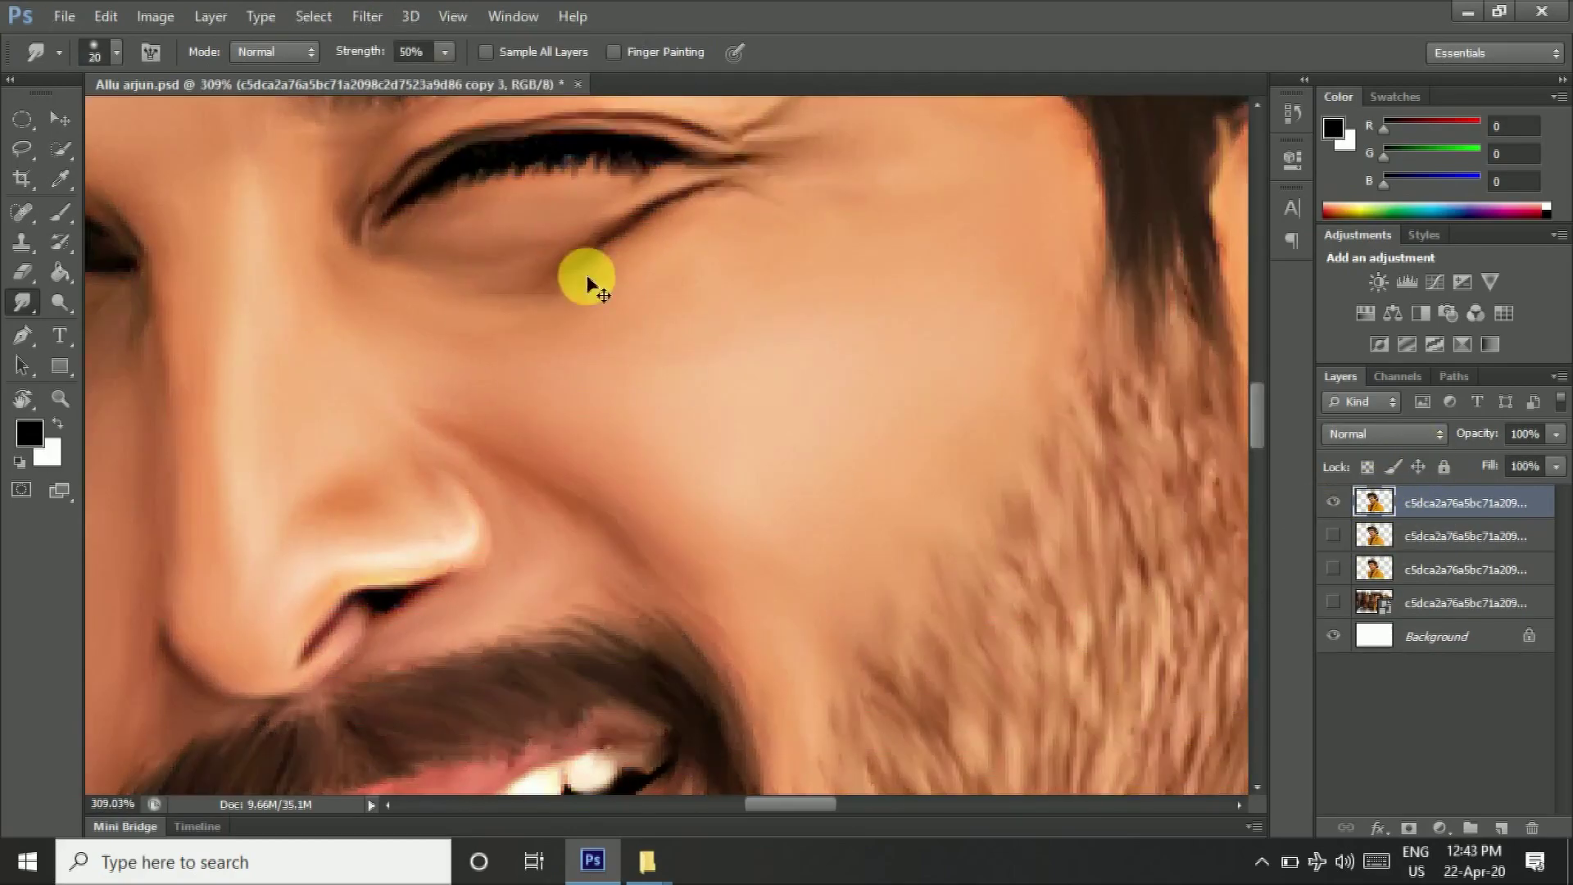
{"action": "mouse_move", "coordinate": [374, 546]}
{"action": "left_mouse_down"}
{"action": "mouse_move", "coordinate": [738, 229]}
{"action": "mouse_move", "coordinate": [445, 246]}
{"action": "mouse_move", "coordinate": [316, 380]}
{"action": "left_mouse_up"}
{"action": "key", "text": "bracketleft"}
{"action": "key", "text": "bracketleft"}
{"action": "key", "text": "bracketleft"}
{"action": "scroll", "coordinate": [336, 491], "scroll_direction": "down", "scroll_amount": 2}
{"action": "key", "text": "bracketright"}
{"action": "key", "text": "bracketright"}
{"action": "key", "text": "bracketright"}
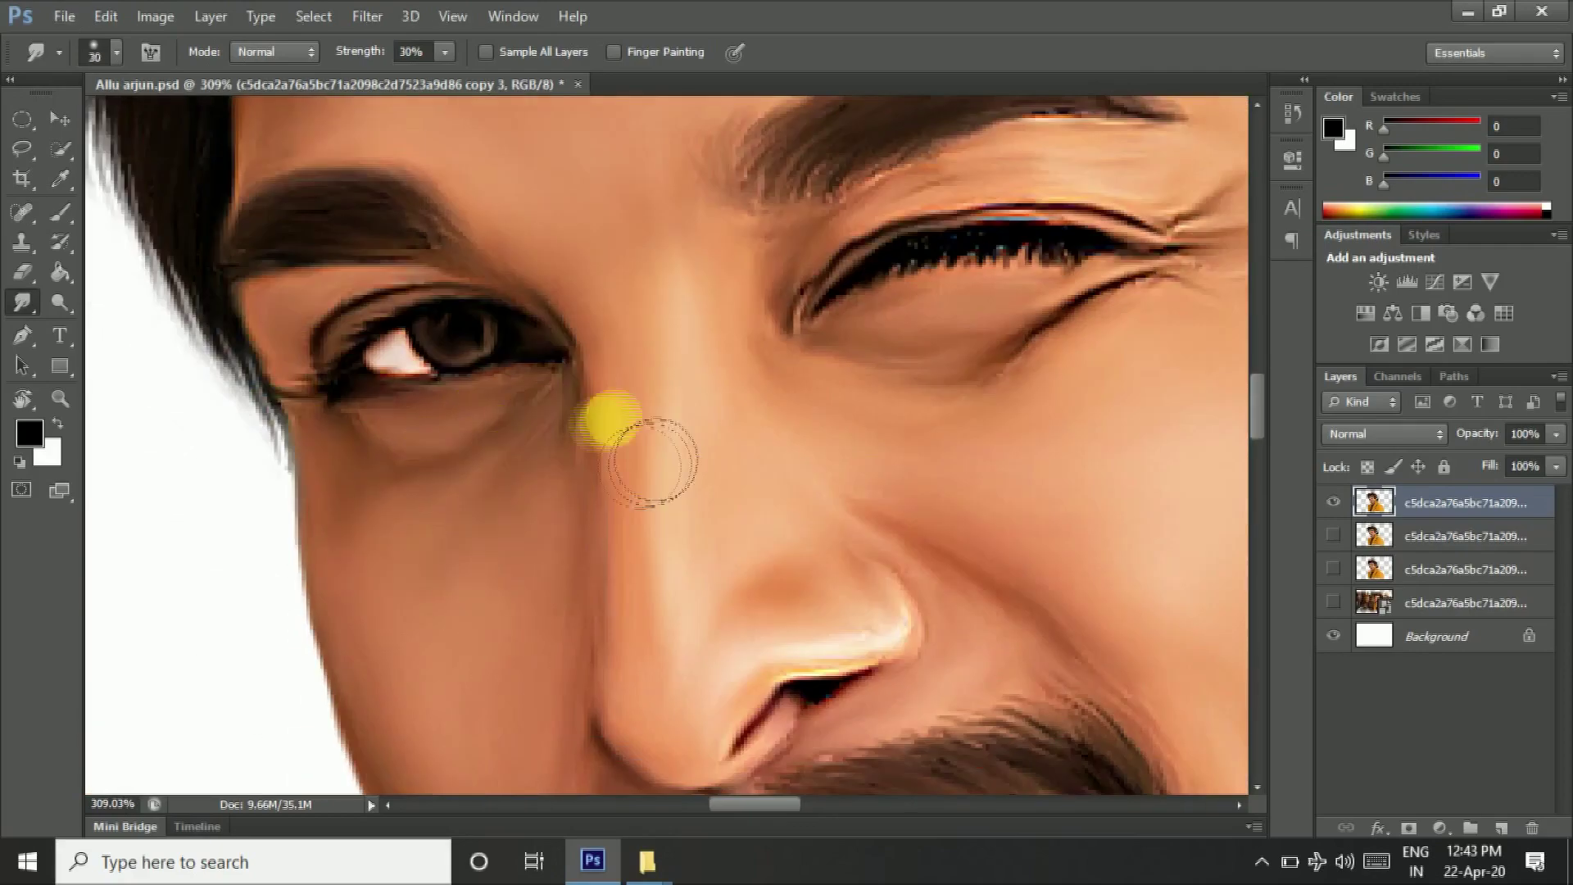
{"action": "scroll", "coordinate": [455, 385], "scroll_direction": "down", "scroll_amount": 3}
{"action": "scroll", "coordinate": [660, 533], "scroll_direction": "down", "scroll_amount": 3}
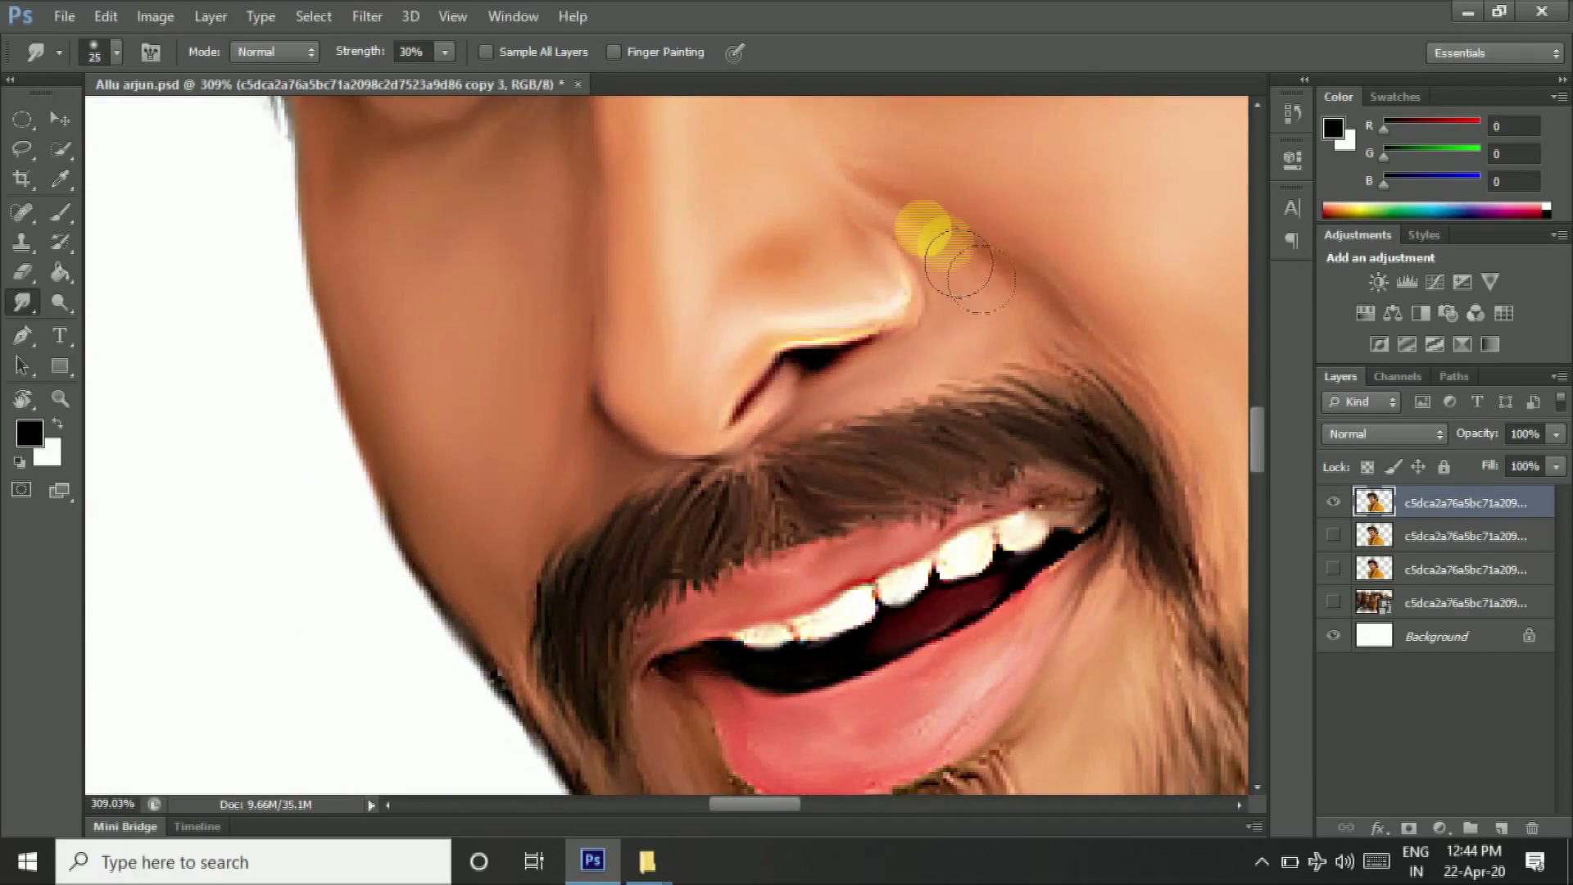
{"action": "scroll", "coordinate": [929, 227], "scroll_direction": "up", "scroll_amount": 5}
{"action": "scroll", "coordinate": [315, 368], "scroll_direction": "right", "scroll_amount": 5}
{"action": "key", "text": "bracketright"}
{"action": "key", "text": "bracketright"}
{"action": "key", "text": "bracketright"}
{"action": "scroll", "coordinate": [360, 393], "scroll_direction": "up", "scroll_amount": 3}
{"action": "scroll", "coordinate": [754, 492], "scroll_direction": "down", "scroll_amount": 3}
{"action": "scroll", "coordinate": [615, 438], "scroll_direction": "right", "scroll_amount": 3}
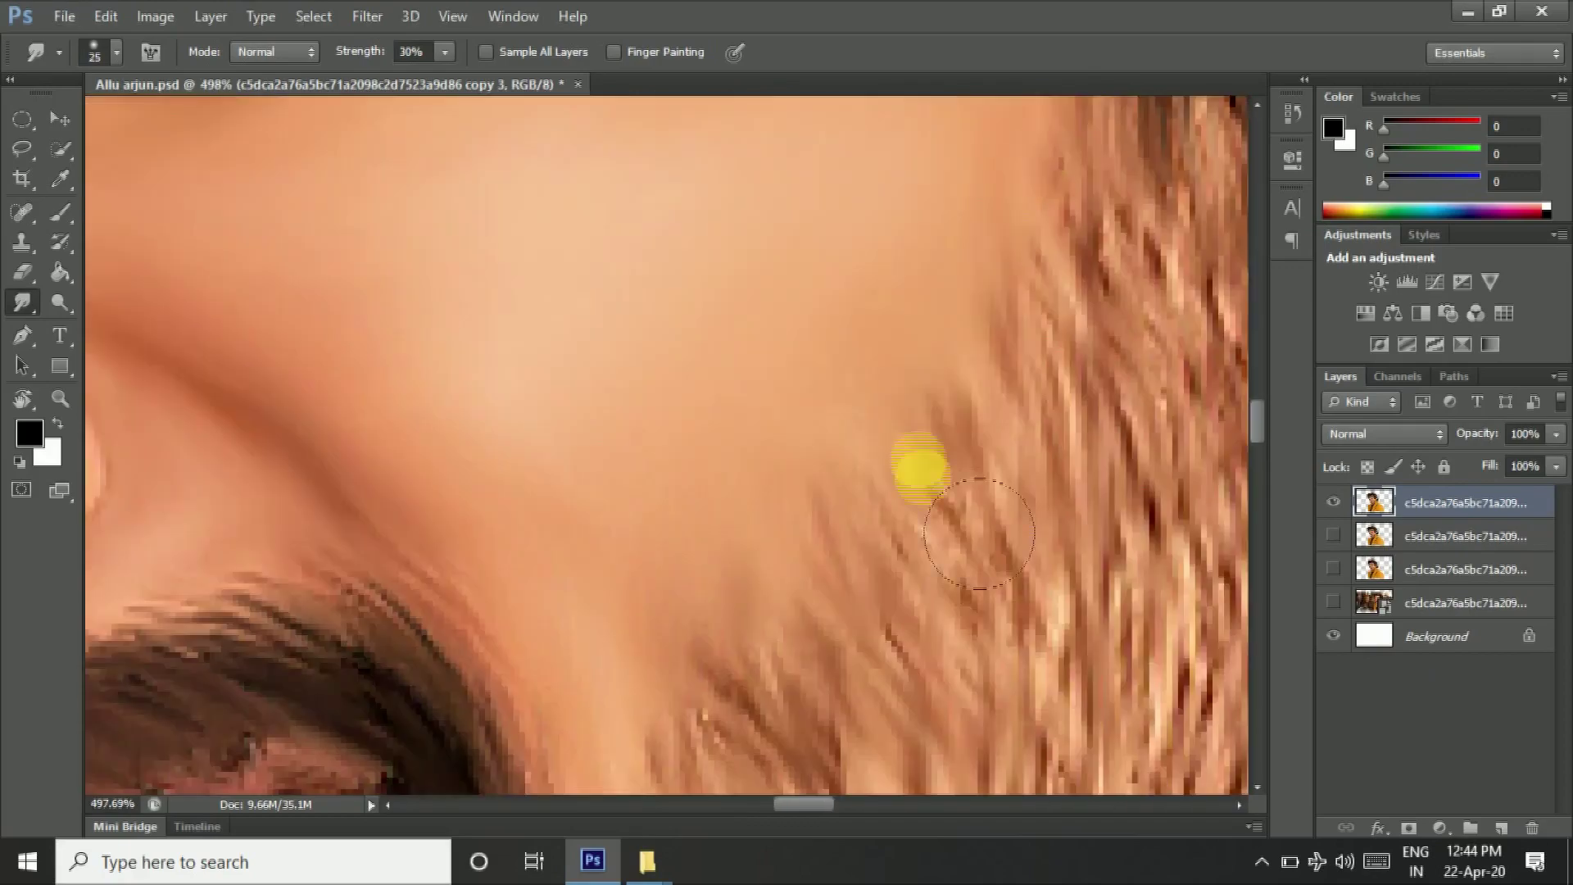
{"action": "scroll", "coordinate": [656, 627], "scroll_direction": "down", "scroll_amount": 3}
{"action": "scroll", "coordinate": [656, 627], "scroll_direction": "up", "scroll_amount": 3}
{"action": "scroll", "coordinate": [672, 541], "scroll_direction": "left", "scroll_amount": 2}
{"action": "key", "text": "bracketleft"}
{"action": "key", "text": "bracketleft"}
{"action": "key", "text": "bracketleft"}
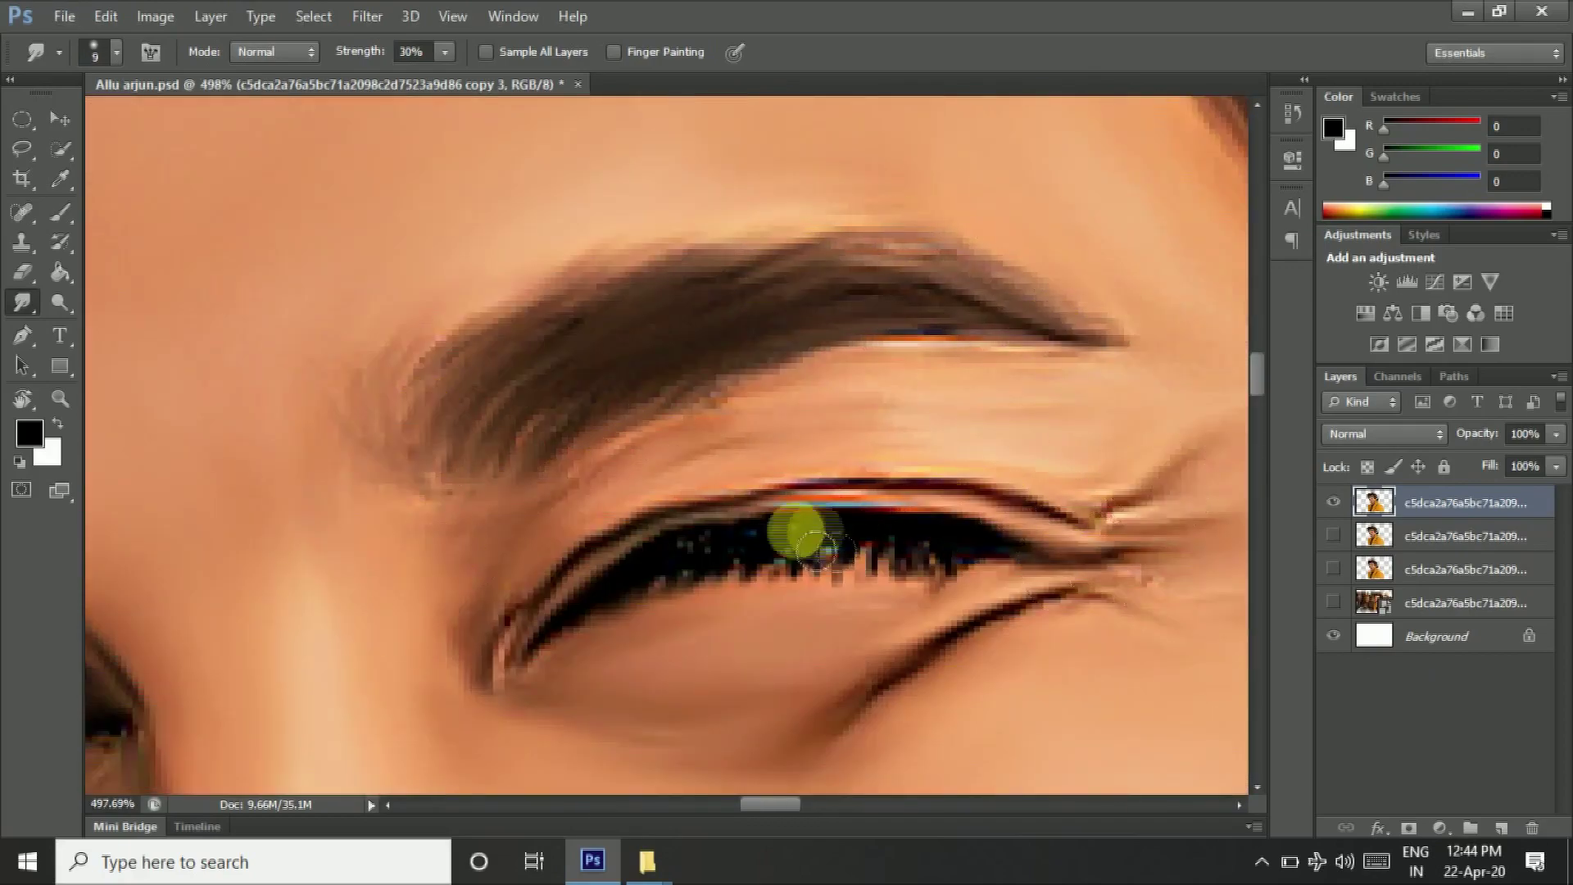
{"action": "scroll", "coordinate": [1131, 574], "scroll_direction": "up", "scroll_amount": 3}
{"action": "key", "text": "bracketright"}
{"action": "key", "text": "bracketright"}
{"action": "key", "text": "bracketright"}
{"action": "scroll", "coordinate": [844, 340], "scroll_direction": "up", "scroll_amount": 3}
{"action": "scroll", "coordinate": [432, 228], "scroll_direction": "up", "scroll_amount": 3}
{"action": "scroll", "coordinate": [426, 299], "scroll_direction": "left", "scroll_amount": 2}
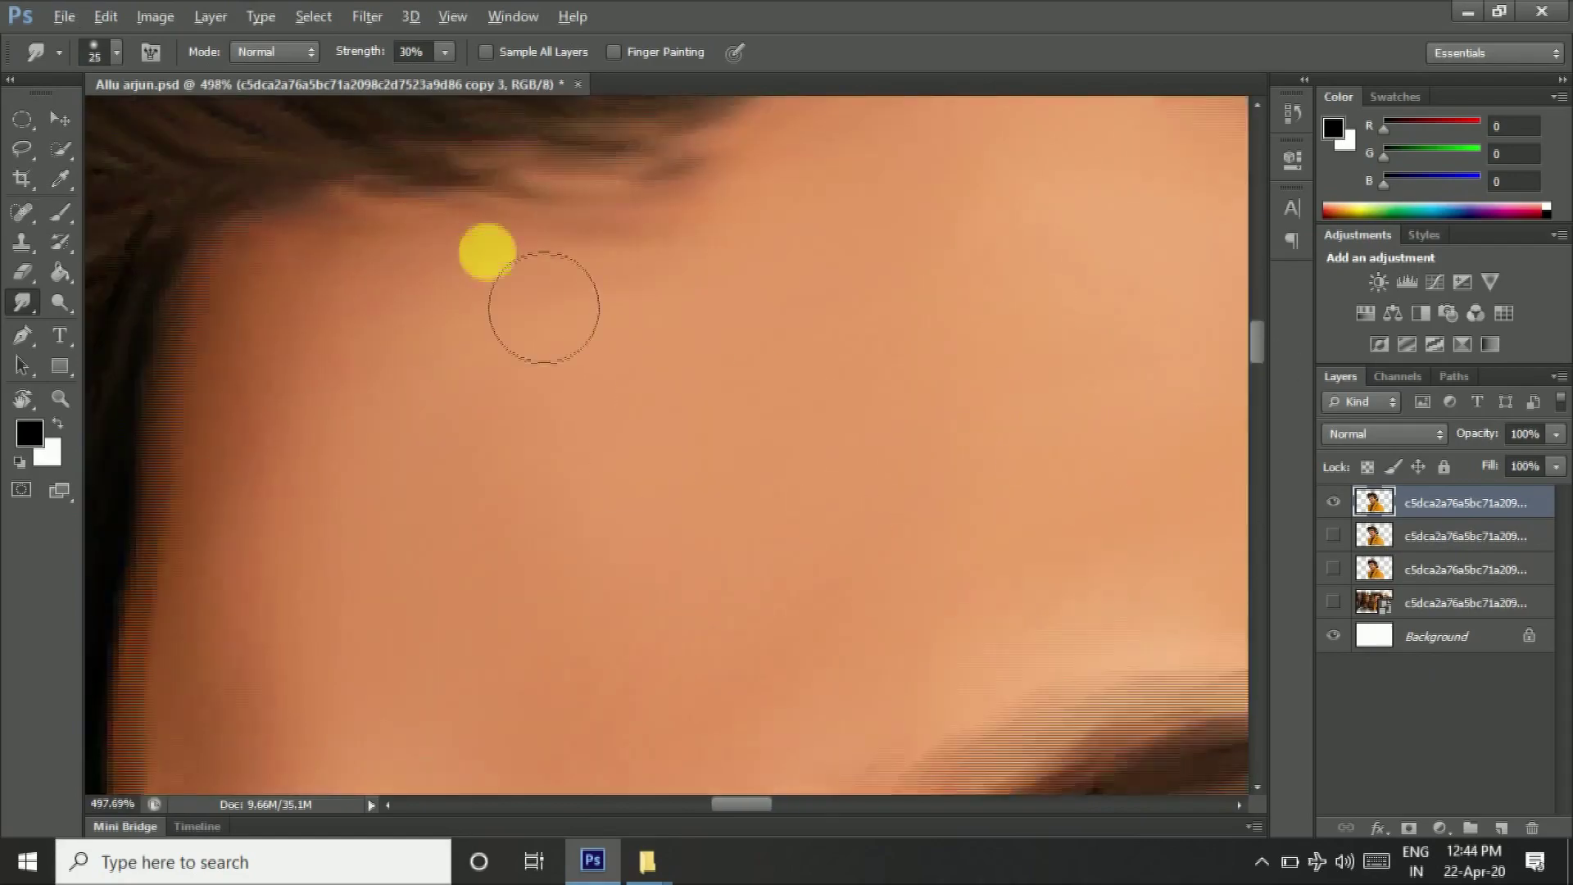
{"action": "scroll", "coordinate": [426, 299], "scroll_direction": "down", "scroll_amount": 2}
{"action": "scroll", "coordinate": [615, 492], "scroll_direction": "up", "scroll_amount": 3}
{"action": "scroll", "coordinate": [799, 651], "scroll_direction": "left", "scroll_amount": 2}
{"action": "scroll", "coordinate": [1058, 570], "scroll_direction": "up", "scroll_amount": 3}
{"action": "scroll", "coordinate": [820, 369], "scroll_direction": "down", "scroll_amount": 3}
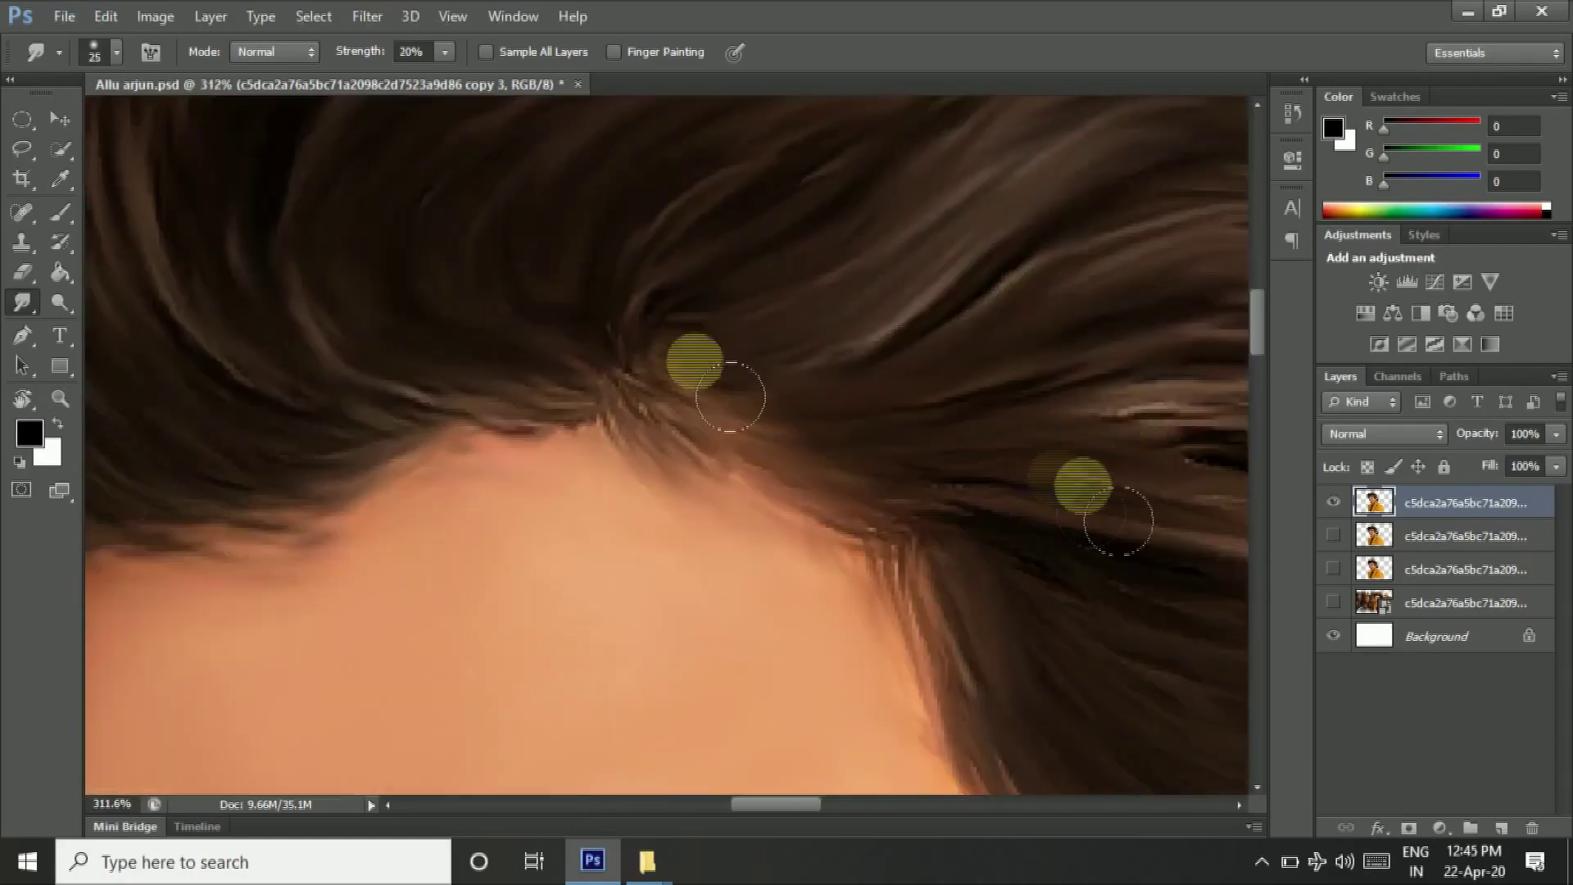
{"action": "scroll", "coordinate": [491, 369], "scroll_direction": "right", "scroll_amount": 2}
Step: Lower the smudge strength to 20% and smudge the hair, beard and jacket
{"action": "key", "text": "2"}
{"action": "scroll", "coordinate": [921, 642], "scroll_direction": "down", "scroll_amount": 2}
{"action": "scroll", "coordinate": [844, 647], "scroll_direction": "down", "scroll_amount": 2}
{"action": "scroll", "coordinate": [844, 647], "scroll_direction": "right", "scroll_amount": 2}
{"action": "scroll", "coordinate": [967, 606], "scroll_direction": "up", "scroll_amount": 1}
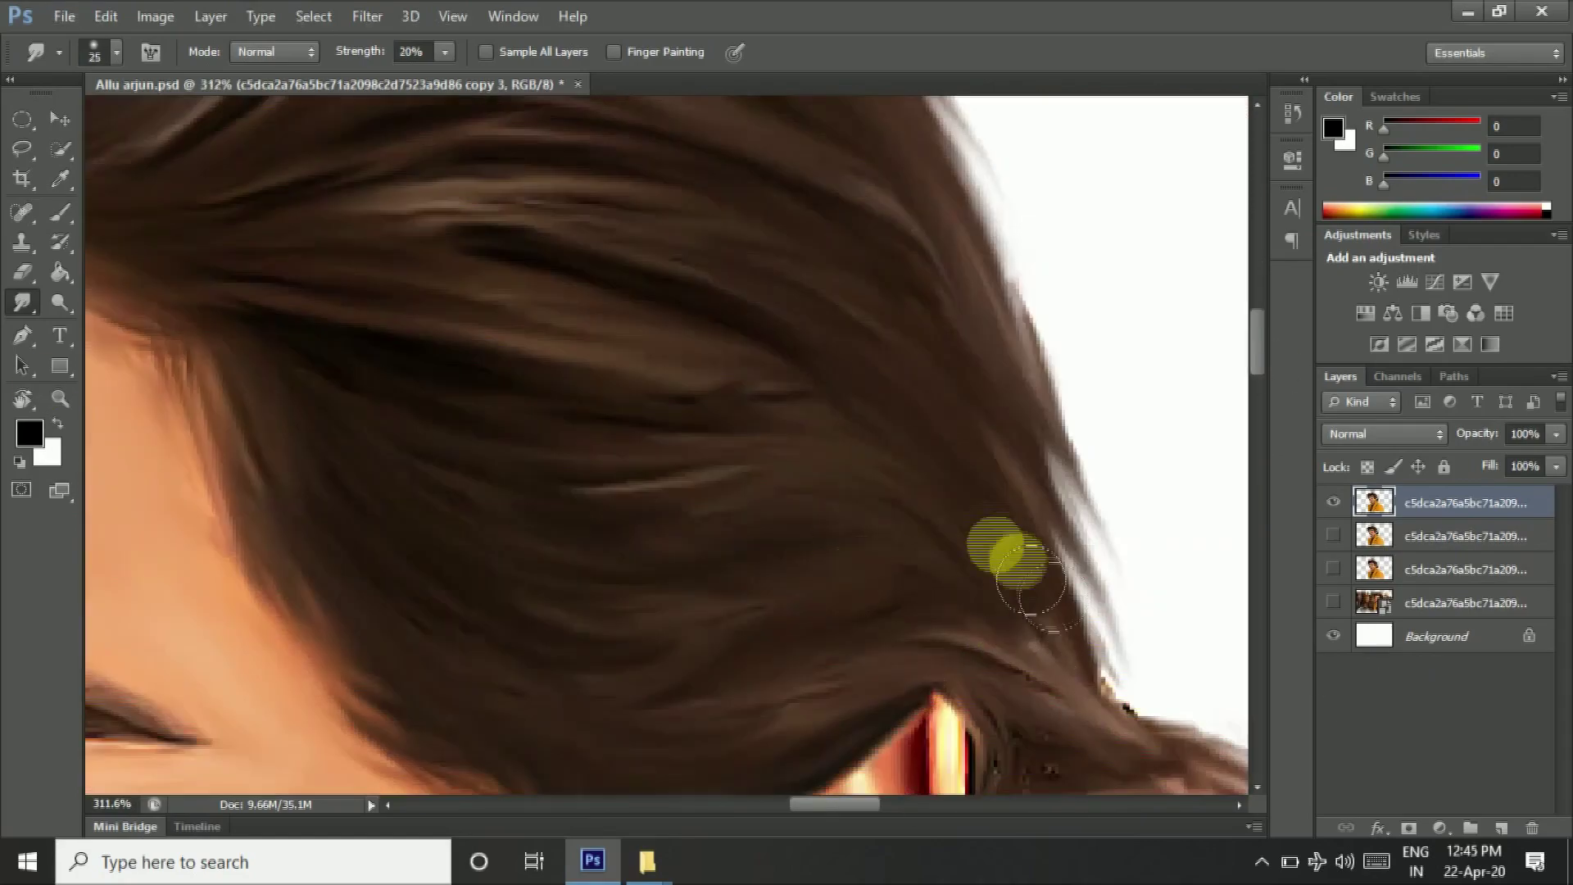
{"action": "scroll", "coordinate": [1025, 532], "scroll_direction": "down", "scroll_amount": 2}
{"action": "scroll", "coordinate": [1037, 558], "scroll_direction": "right", "scroll_amount": 1}
{"action": "scroll", "coordinate": [931, 492], "scroll_direction": "down", "scroll_amount": 1}
{"action": "scroll", "coordinate": [340, 533], "scroll_direction": "down", "scroll_amount": 4}
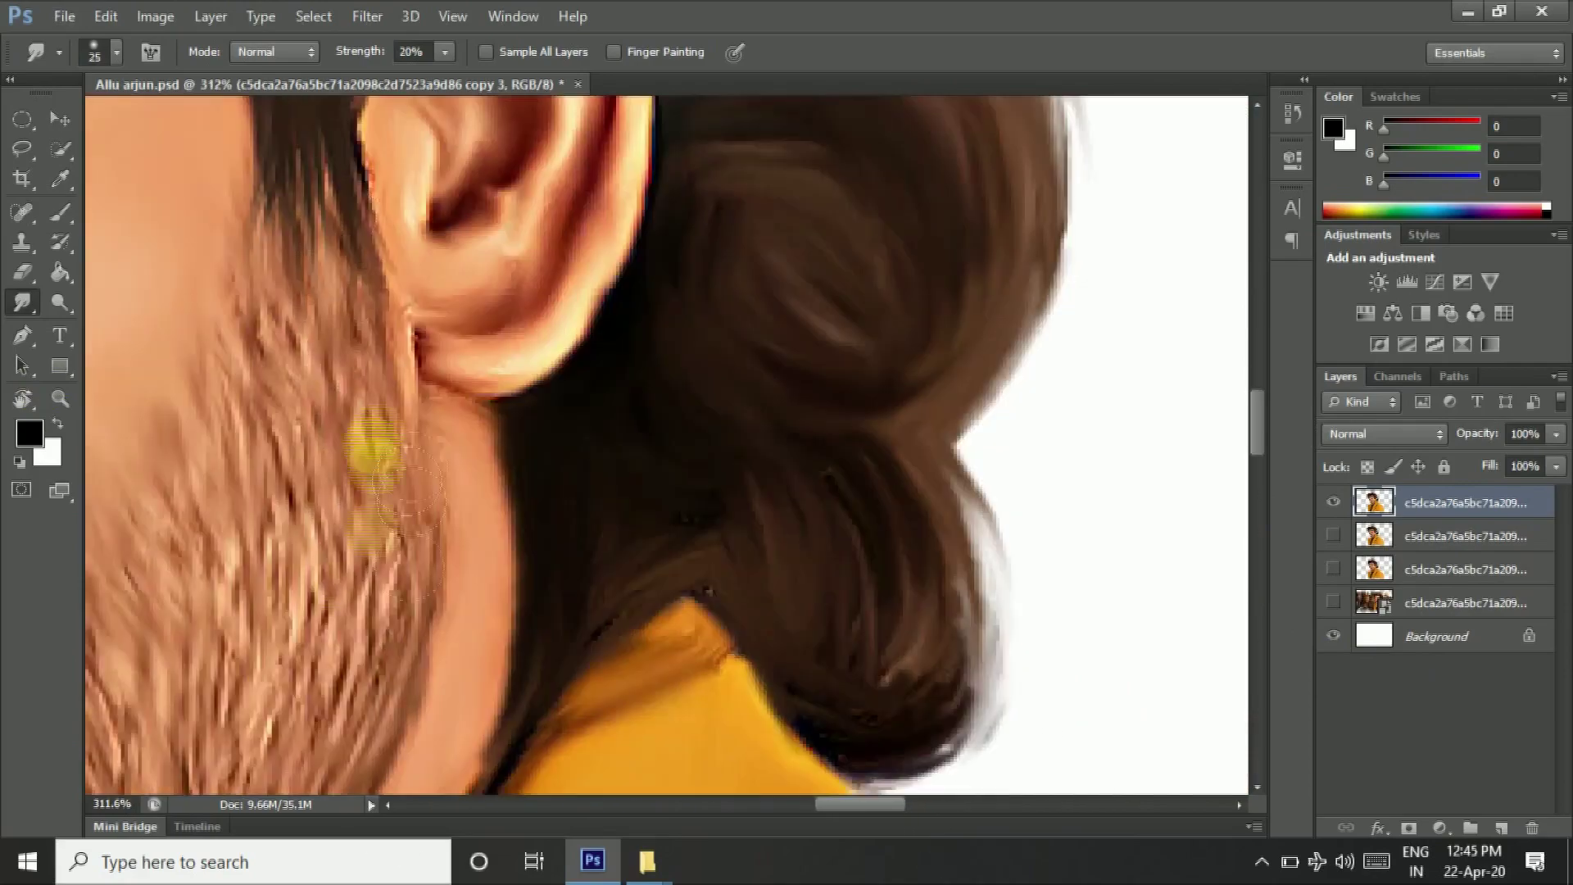
{"action": "scroll", "coordinate": [828, 492], "scroll_direction": "down", "scroll_amount": 3}
{"action": "scroll", "coordinate": [467, 504], "scroll_direction": "left", "scroll_amount": 3}
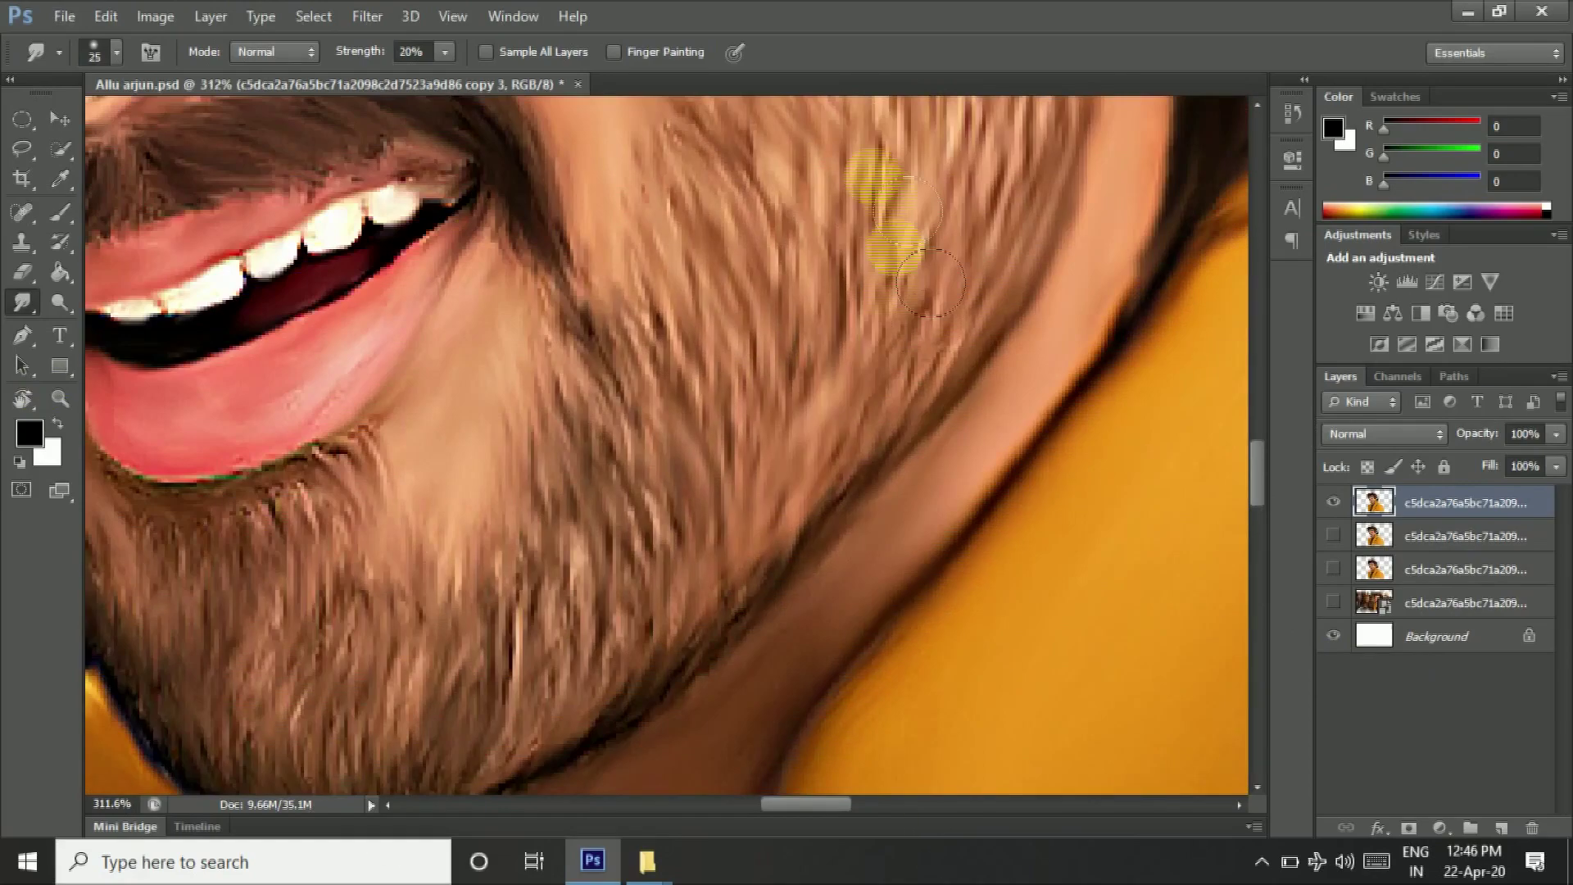
{"action": "scroll", "coordinate": [492, 369], "scroll_direction": "left", "scroll_amount": 3}
{"action": "scroll", "coordinate": [705, 459], "scroll_direction": "down", "scroll_amount": 2}
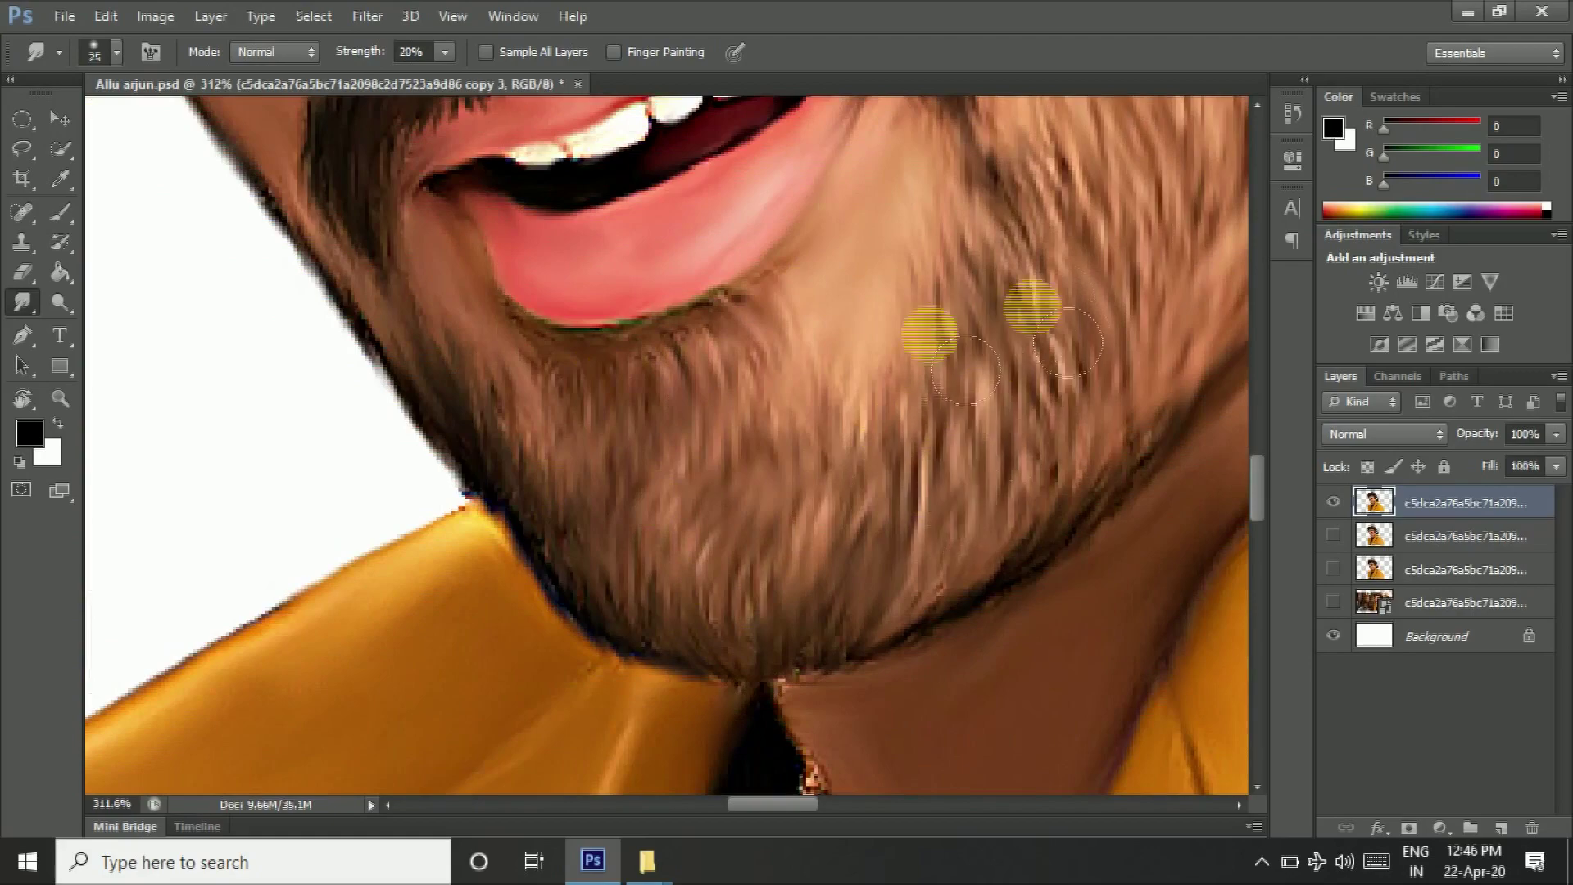
{"action": "scroll", "coordinate": [899, 545], "scroll_direction": "left", "scroll_amount": 3}
{"action": "scroll", "coordinate": [984, 317], "scroll_direction": "up", "scroll_amount": 5}
{"action": "scroll", "coordinate": [780, 573], "scroll_direction": "up", "scroll_amount": 3}
{"action": "scroll", "coordinate": [1098, 233], "scroll_direction": "down", "scroll_amount": 8}
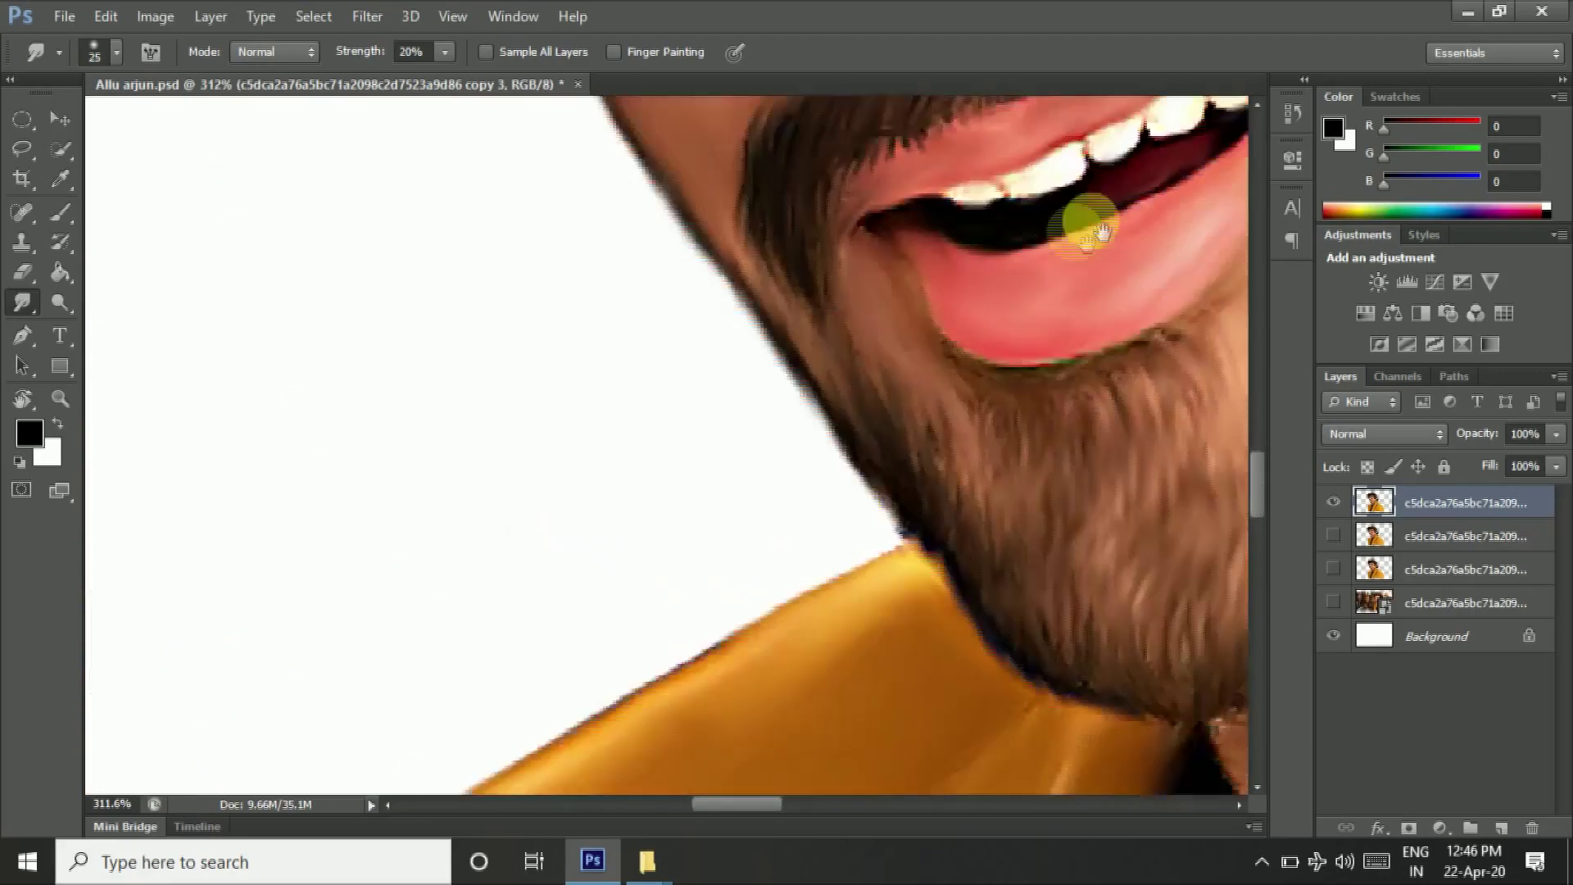
{"action": "scroll", "coordinate": [1098, 234], "scroll_direction": "right", "scroll_amount": 3}
{"action": "scroll", "coordinate": [565, 565], "scroll_direction": "down", "scroll_amount": 3}
{"action": "scroll", "coordinate": [913, 632], "scroll_direction": "down", "scroll_amount": 2}
{"action": "scroll", "coordinate": [1011, 467], "scroll_direction": "up", "scroll_amount": 3}
{"action": "scroll", "coordinate": [389, 717], "scroll_direction": "up", "scroll_amount": 2}
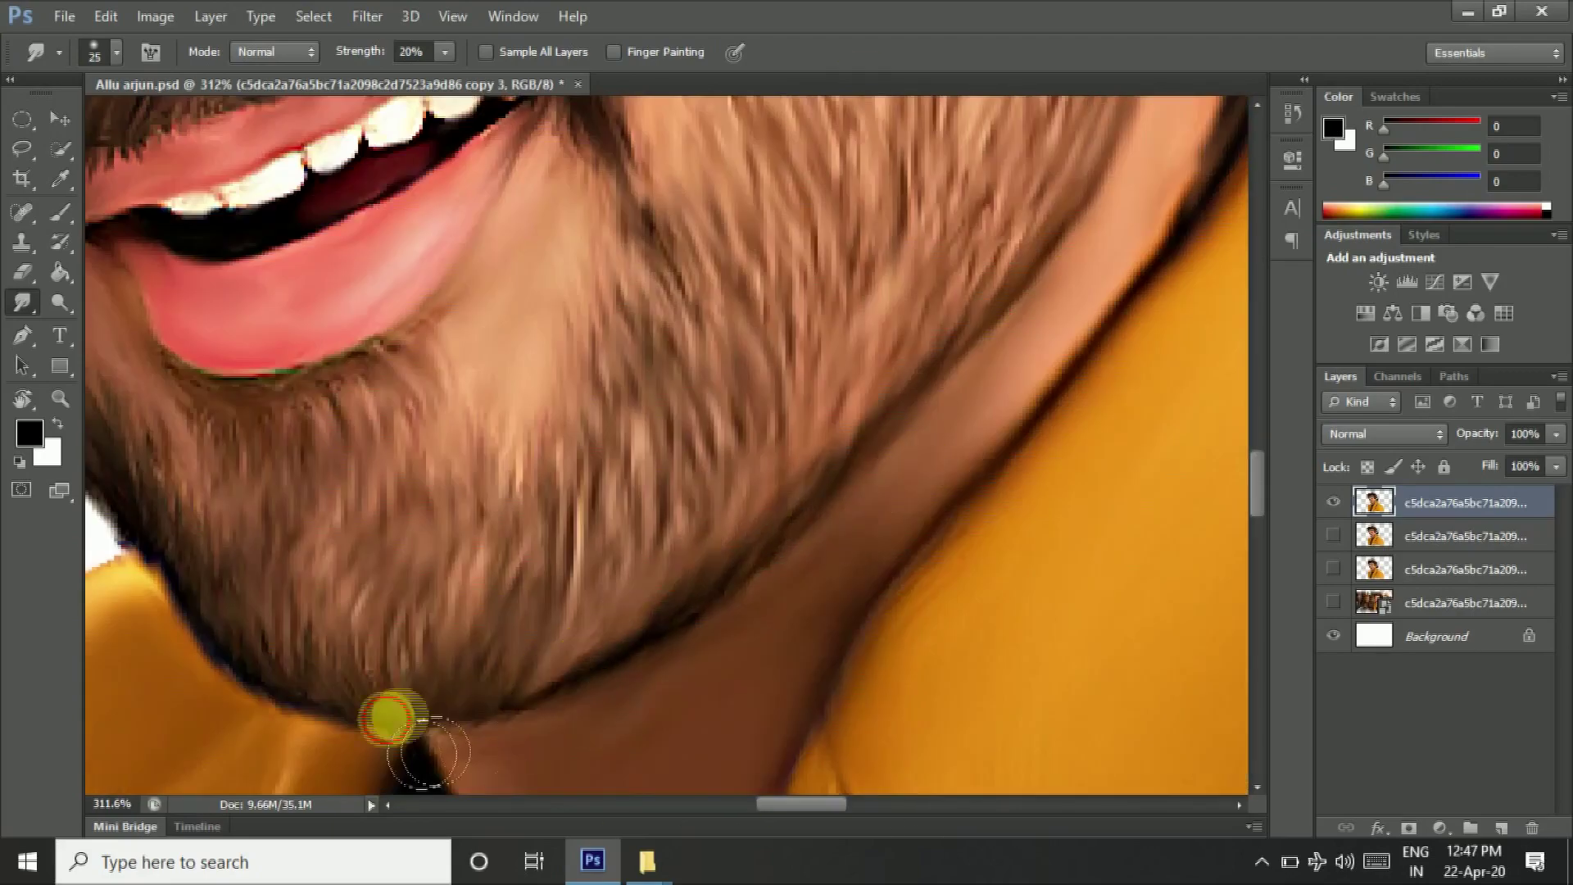
{"action": "scroll", "coordinate": [713, 713], "scroll_direction": "down", "scroll_amount": 3}
{"action": "scroll", "coordinate": [631, 474], "scroll_direction": "down", "scroll_amount": 2}
{"action": "scroll", "coordinate": [544, 527], "scroll_direction": "down", "scroll_amount": 2}
{"action": "scroll", "coordinate": [690, 656], "scroll_direction": "left", "scroll_amount": 2}
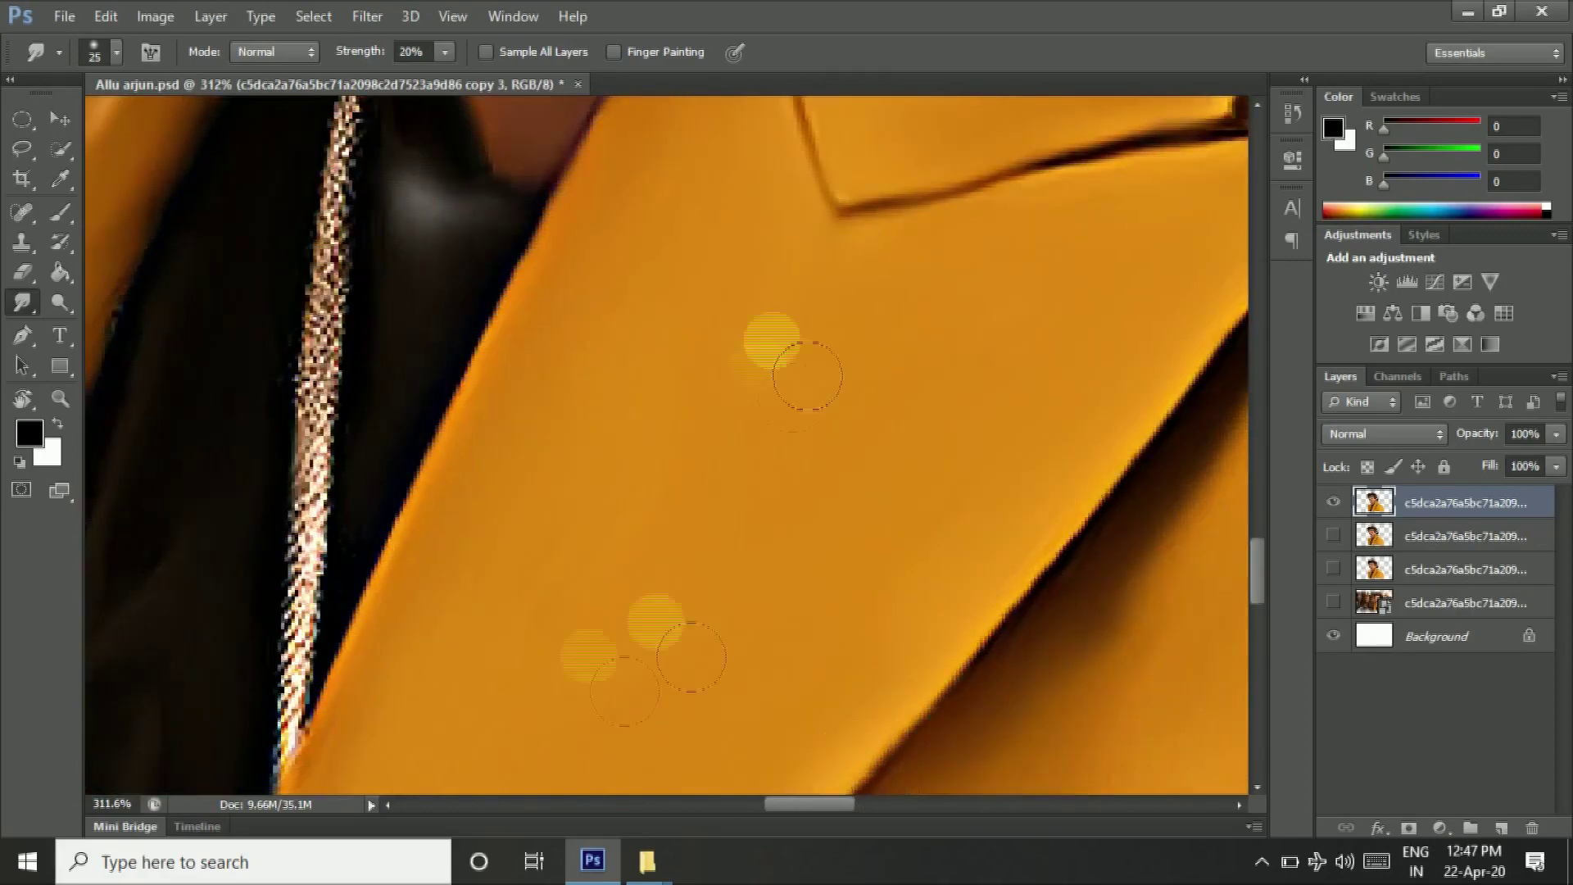
{"action": "scroll", "coordinate": [807, 376], "scroll_direction": "down", "scroll_amount": 2}
{"action": "scroll", "coordinate": [1008, 333], "scroll_direction": "down", "scroll_amount": 3}
{"action": "scroll", "coordinate": [369, 333], "scroll_direction": "left", "scroll_amount": 3}
{"action": "scroll", "coordinate": [894, 246], "scroll_direction": "up", "scroll_amount": 1}
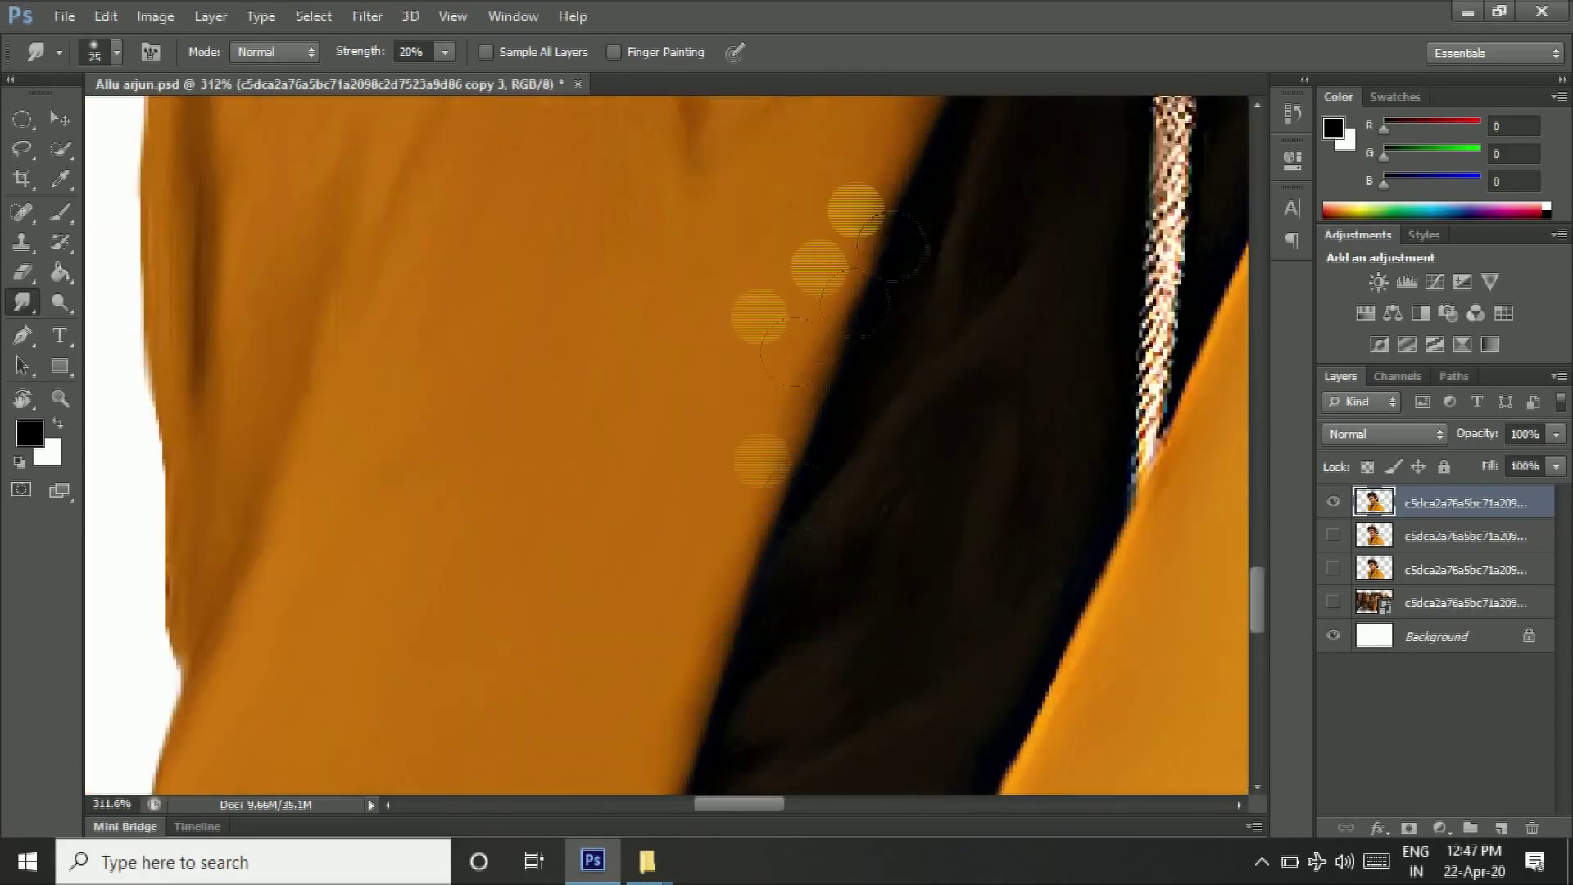
{"action": "scroll", "coordinate": [238, 368], "scroll_direction": "up", "scroll_amount": 3}
{"action": "scroll", "coordinate": [597, 369], "scroll_direction": "up", "scroll_amount": 3}
{"action": "scroll", "coordinate": [550, 570], "scroll_direction": "up", "scroll_amount": 1}
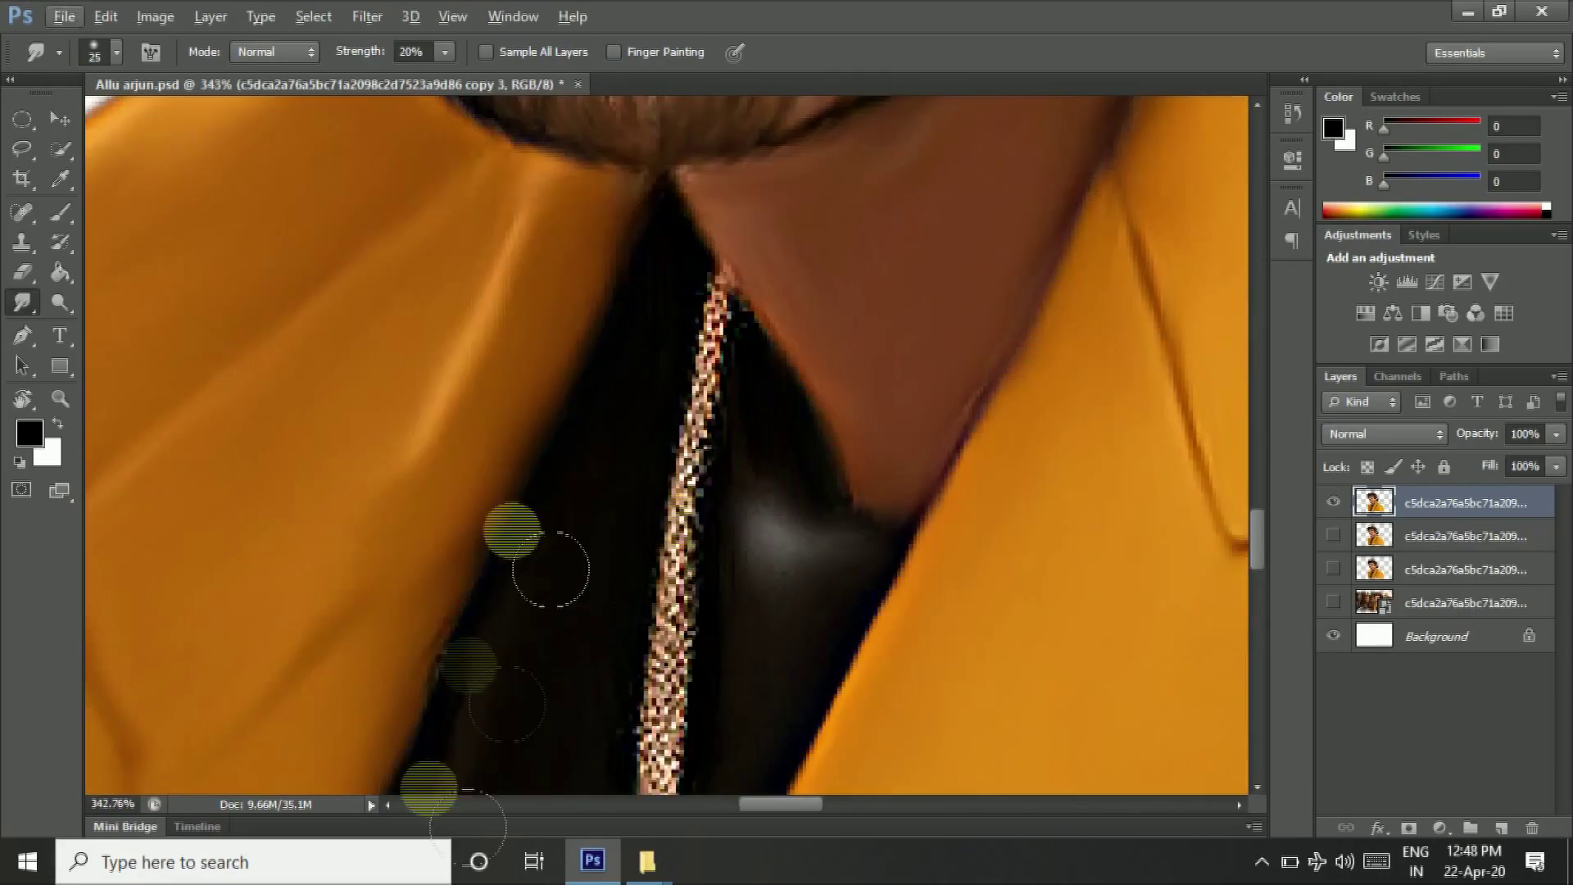
{"action": "scroll", "coordinate": [551, 570], "scroll_direction": "left", "scroll_amount": 3}
{"action": "scroll", "coordinate": [722, 368], "scroll_direction": "down", "scroll_amount": 2}
{"action": "scroll", "coordinate": [754, 545], "scroll_direction": "down", "scroll_amount": 2}
{"action": "scroll", "coordinate": [920, 333], "scroll_direction": "down", "scroll_amount": 1}
{"action": "scroll", "coordinate": [1090, 584], "scroll_direction": "right", "scroll_amount": 1}
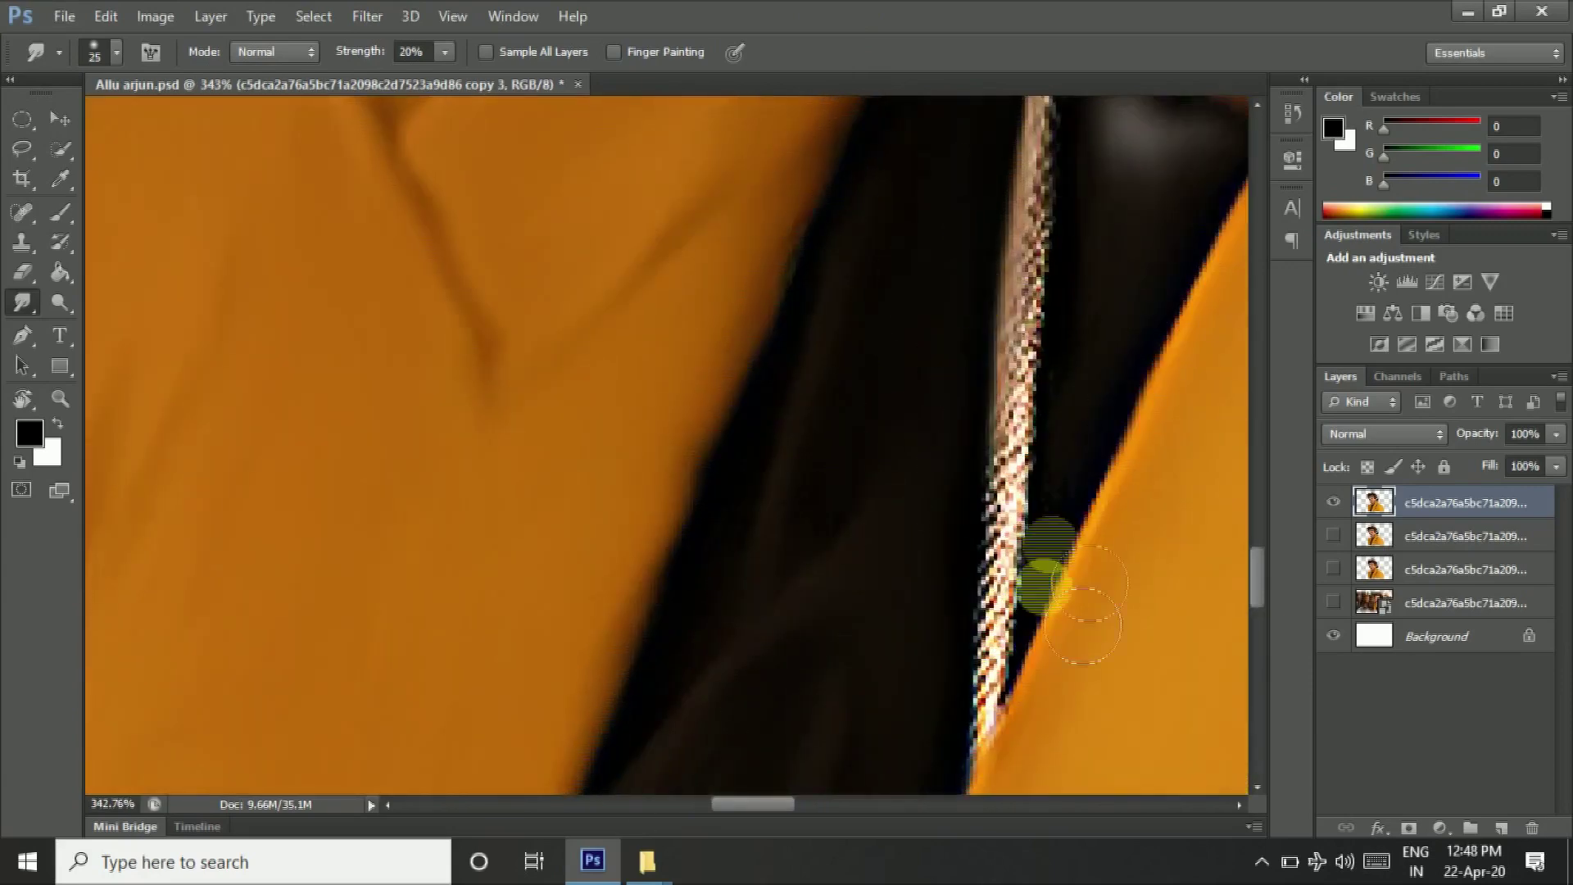
{"action": "scroll", "coordinate": [1012, 459], "scroll_direction": "down", "scroll_amount": 1}
{"action": "scroll", "coordinate": [1008, 229], "scroll_direction": "down", "scroll_amount": 3}
Step: Pick a new brush preset, add an empty layer, and switch between smudge and eraser tools
{"action": "right_click", "coordinate": [965, 340]}
{"action": "double_click", "coordinate": [1414, 747]}
{"action": "key", "text": "ctrl+shift+alt+n"}
{"action": "left_click", "coordinate": [62, 212]}
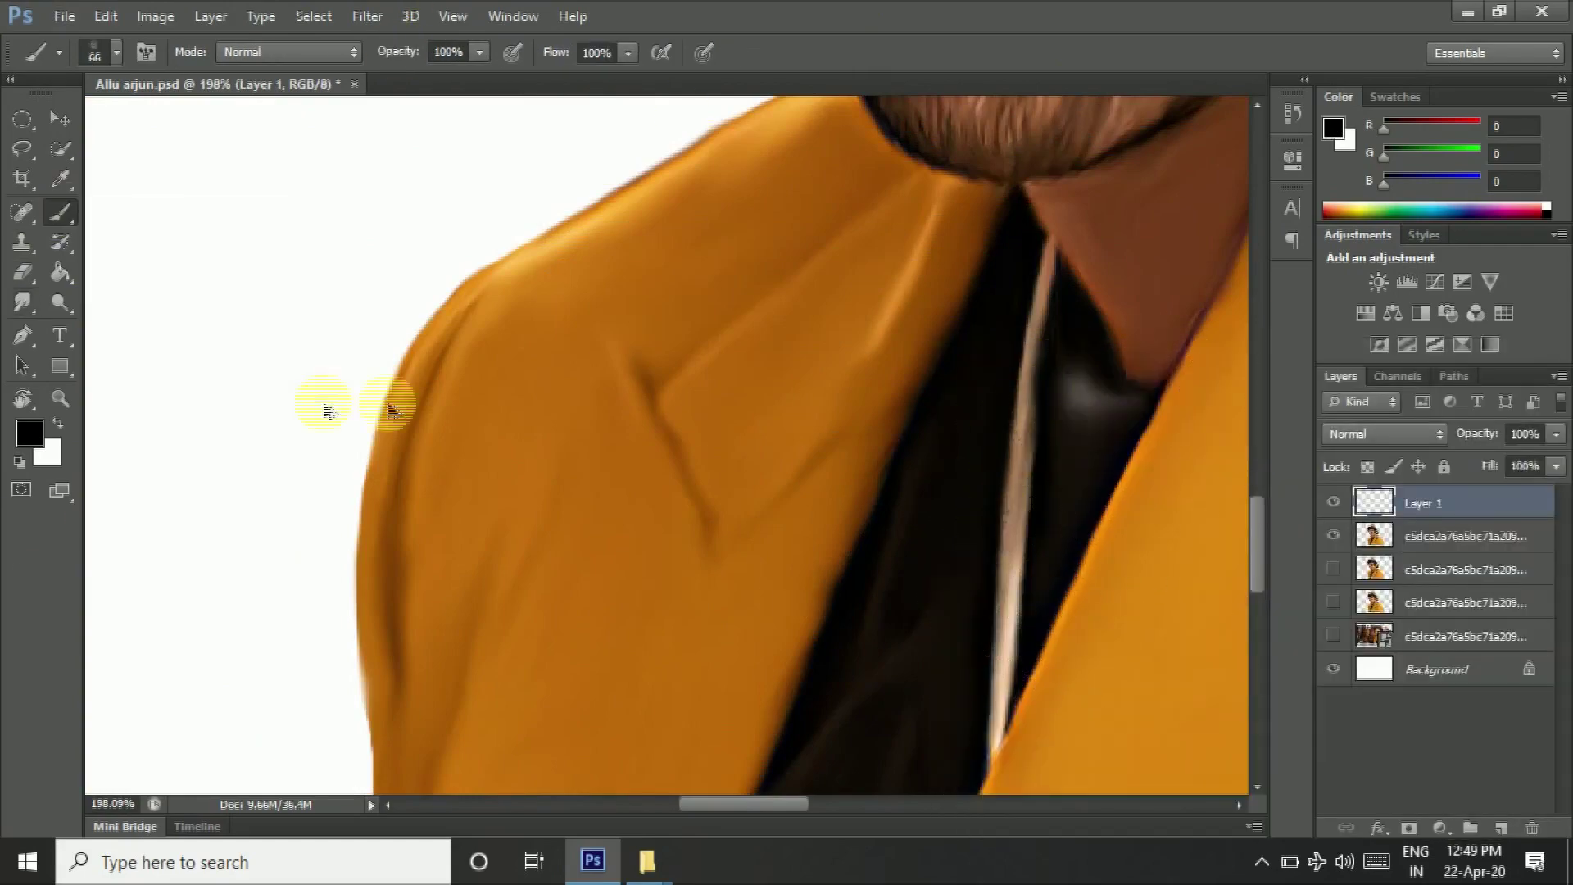
{"action": "left_click", "coordinate": [22, 303]}
{"action": "scroll", "coordinate": [1008, 491], "scroll_direction": "down", "scroll_amount": 1}
{"action": "key", "text": "e"}
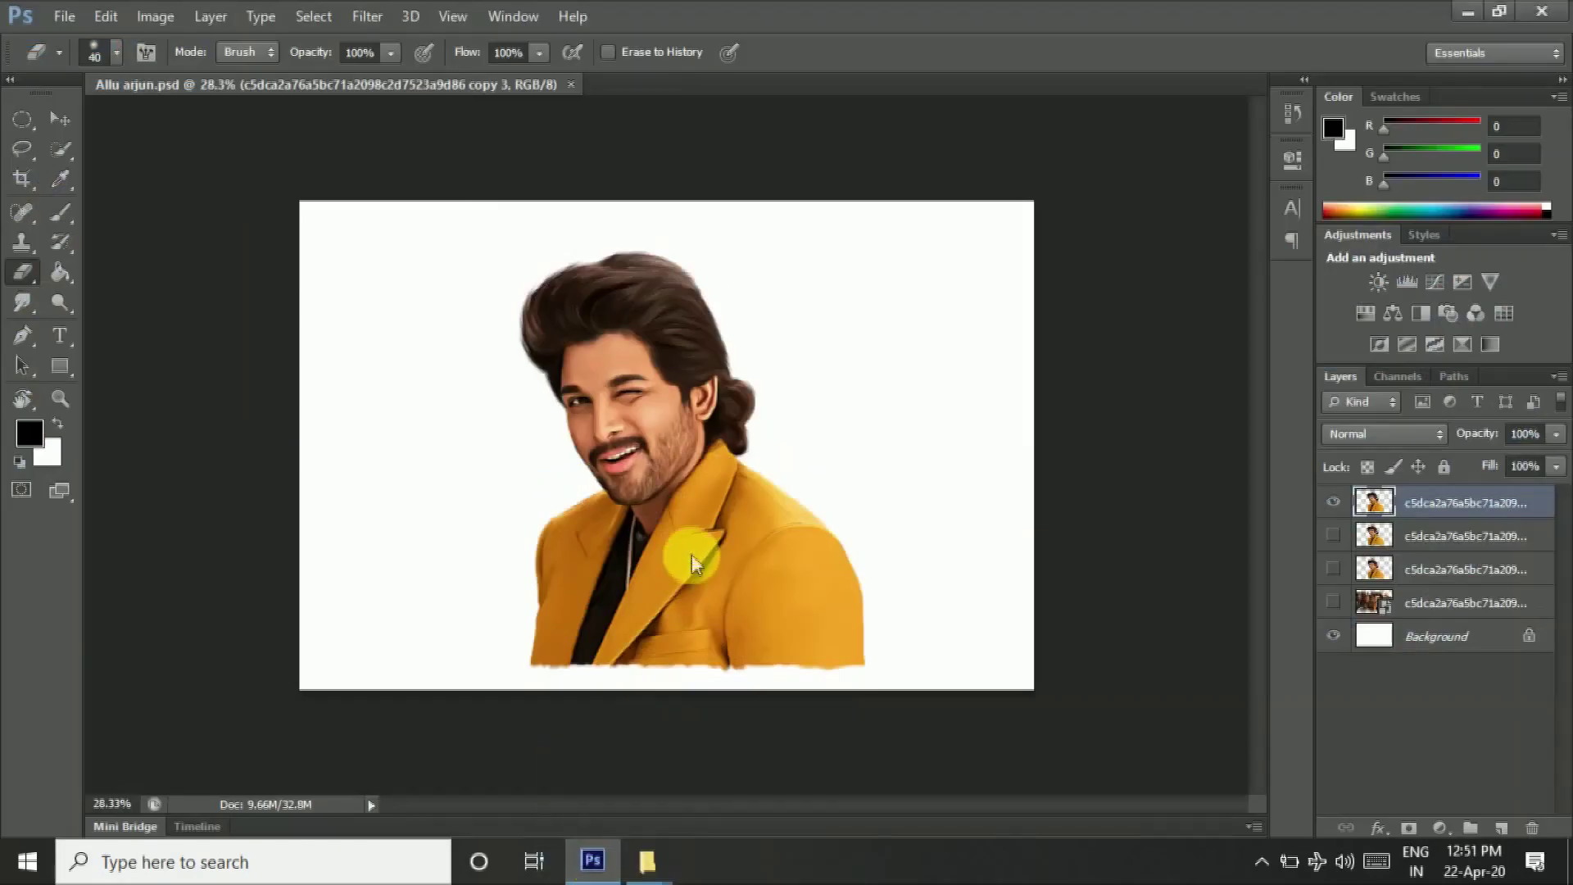
Step: Rotate the canvas texture 90° clockwise, scale it to fill, and move it below the portrait
{"action": "right_click", "coordinate": [713, 520]}
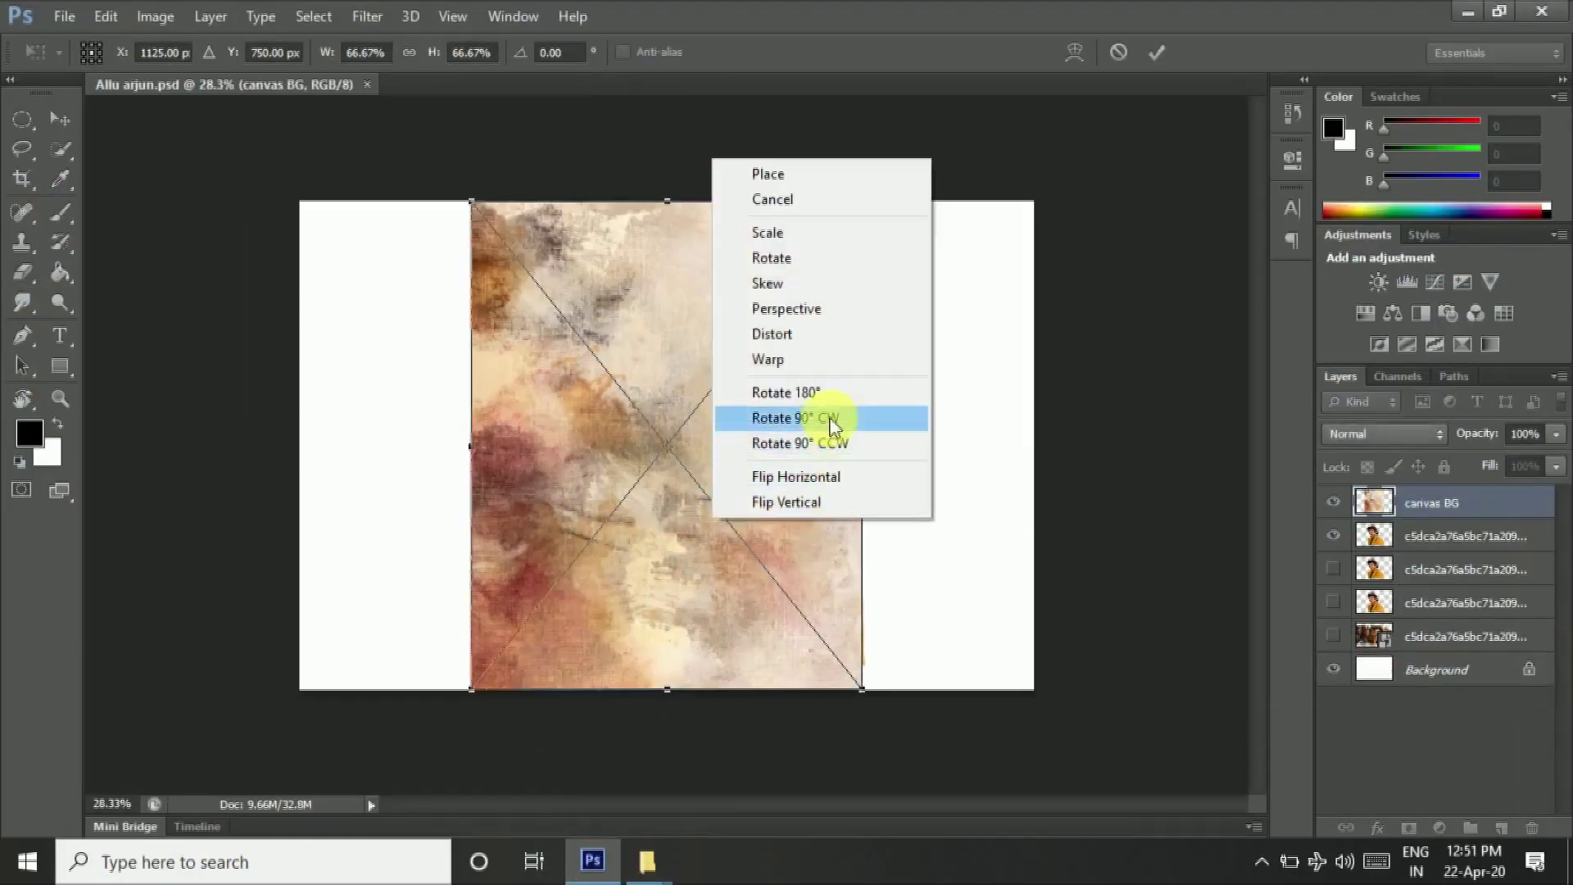
{"action": "left_click", "coordinate": [832, 418]}
{"action": "left_click_drag", "start_coordinate": [966, 236], "coordinate": [1065, 177]}
{"action": "key", "text": "Return"}
{"action": "key", "text": "ctrl+bracketleft"}
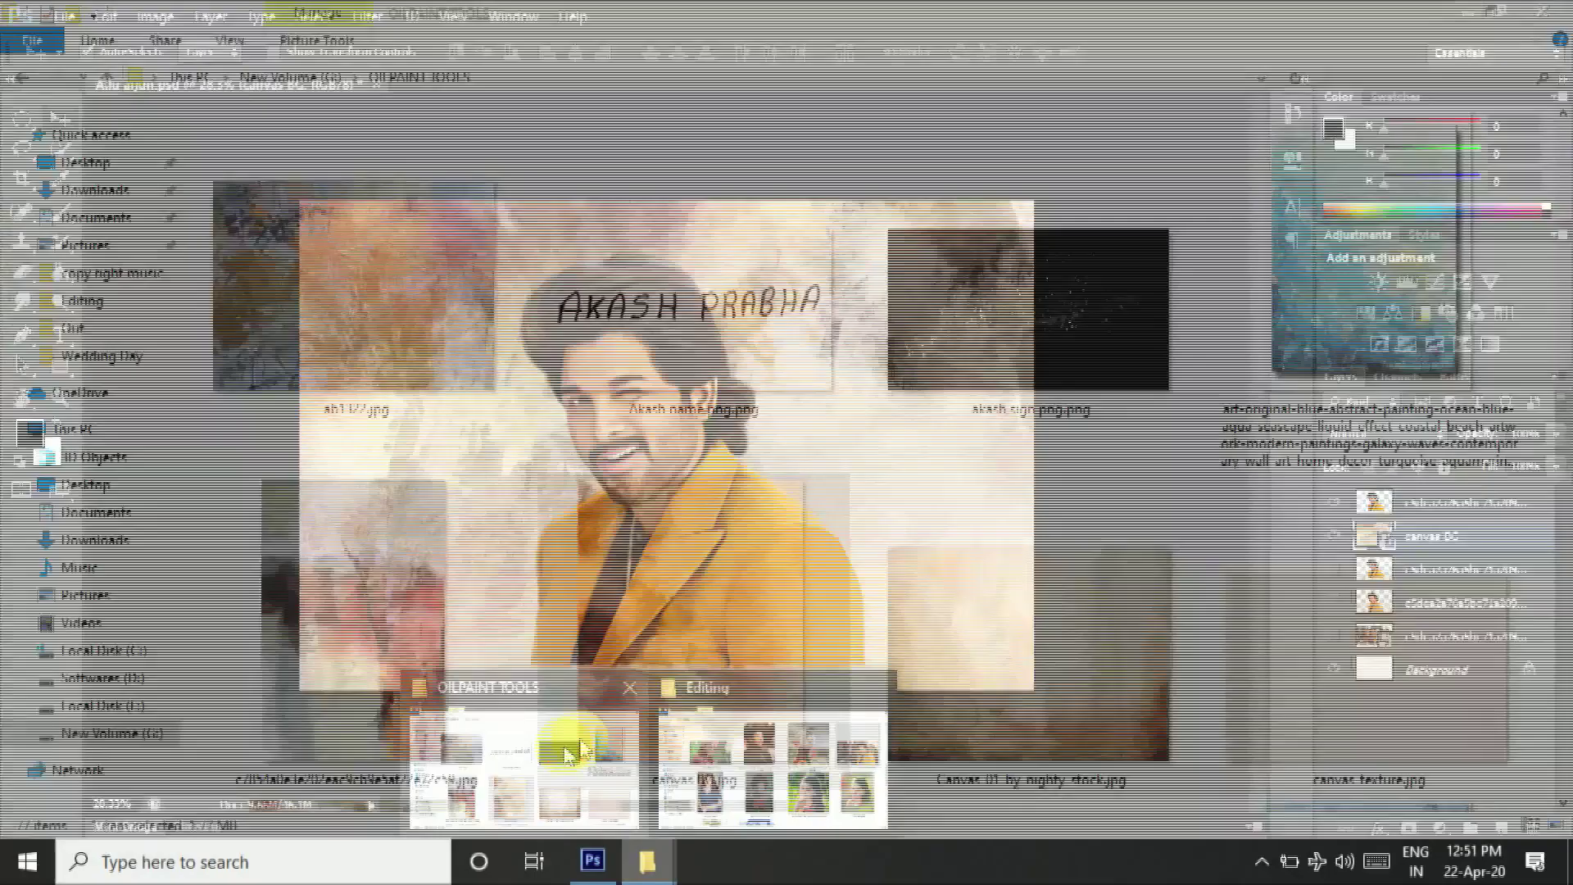
Step: Find 123.jpg in the File Explorer texture folder and drag it into Photoshop
{"action": "left_click", "coordinate": [562, 737]}
{"action": "scroll", "coordinate": [574, 369], "scroll_direction": "down", "scroll_amount": 5}
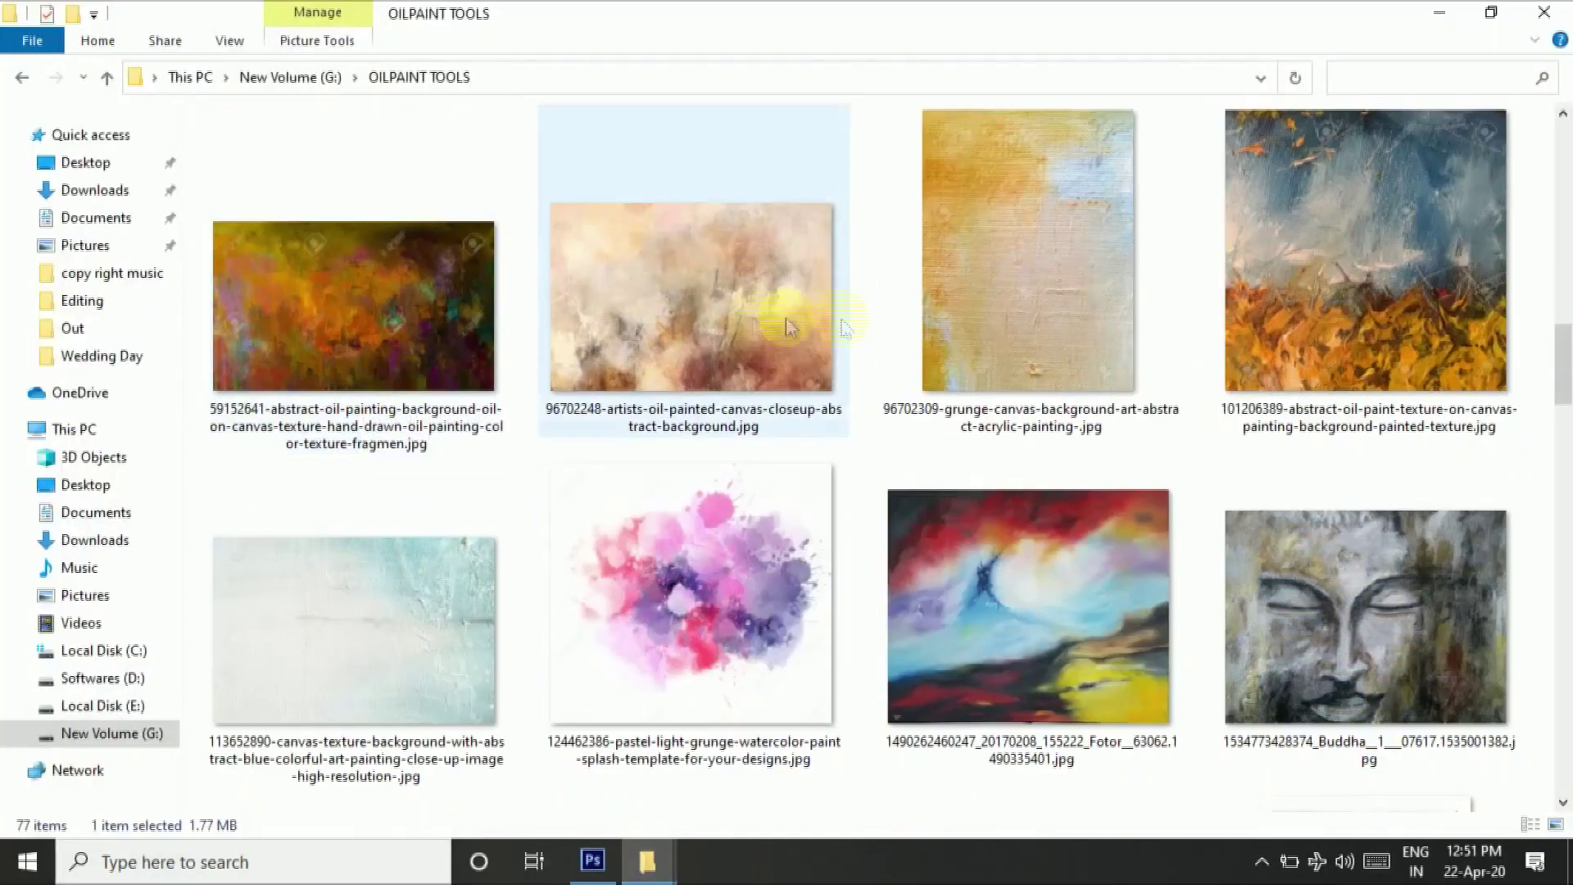
{"action": "scroll", "coordinate": [1054, 590], "scroll_direction": "up", "scroll_amount": 3}
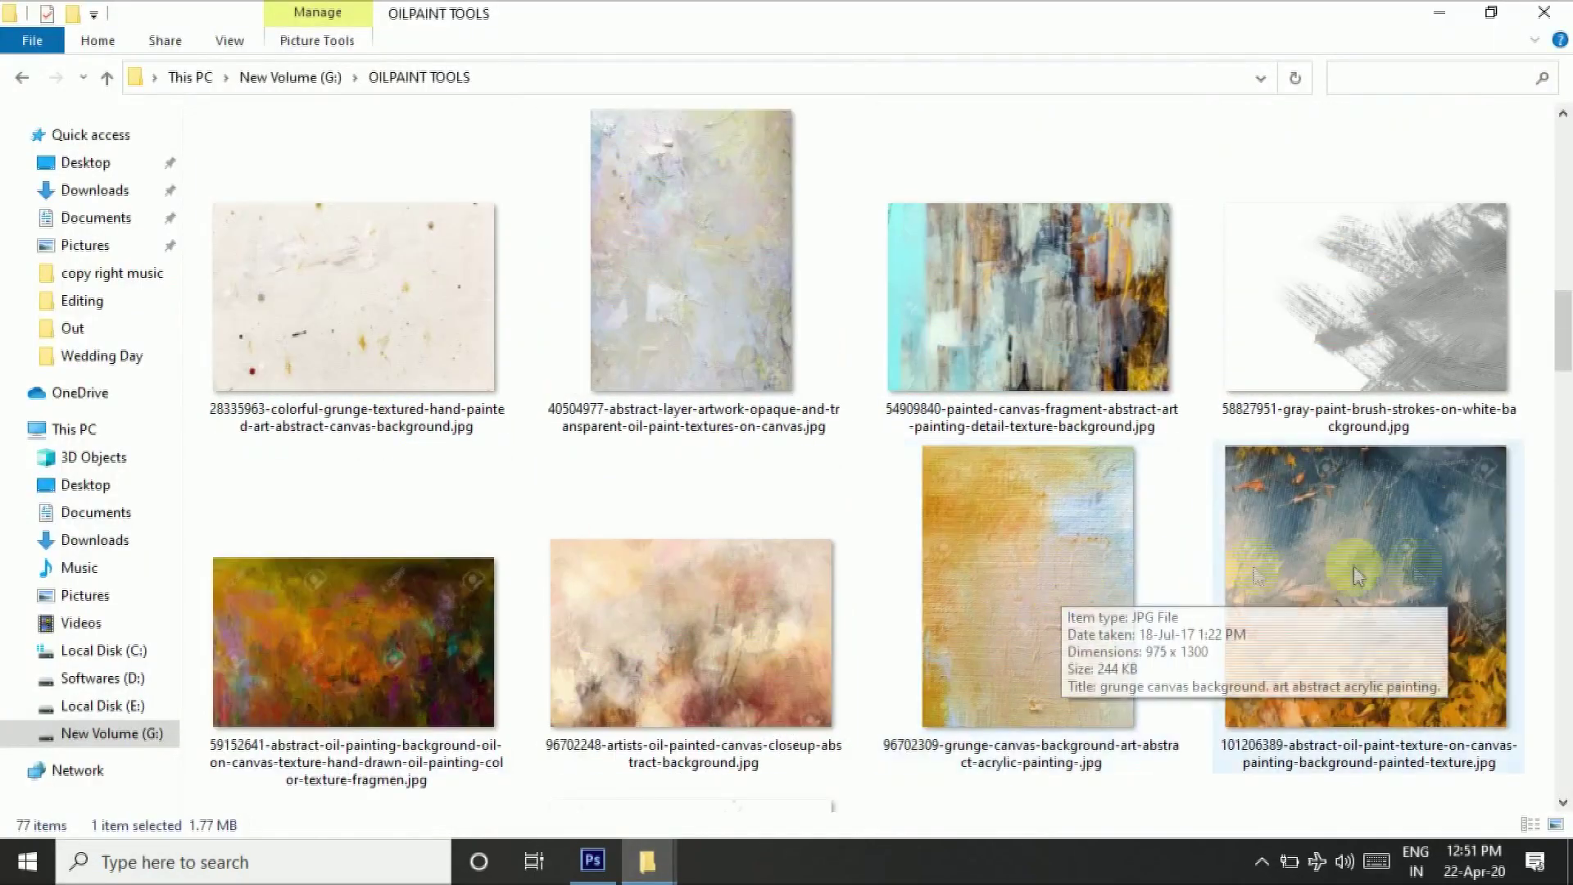
{"action": "scroll", "coordinate": [1212, 579], "scroll_direction": "up", "scroll_amount": 5}
{"action": "scroll", "coordinate": [739, 595], "scroll_direction": "up", "scroll_amount": 5}
{"action": "scroll", "coordinate": [1282, 569], "scroll_direction": "up", "scroll_amount": 3}
{"action": "left_click_drag", "start_coordinate": [1365, 656], "coordinate": [774, 514]}
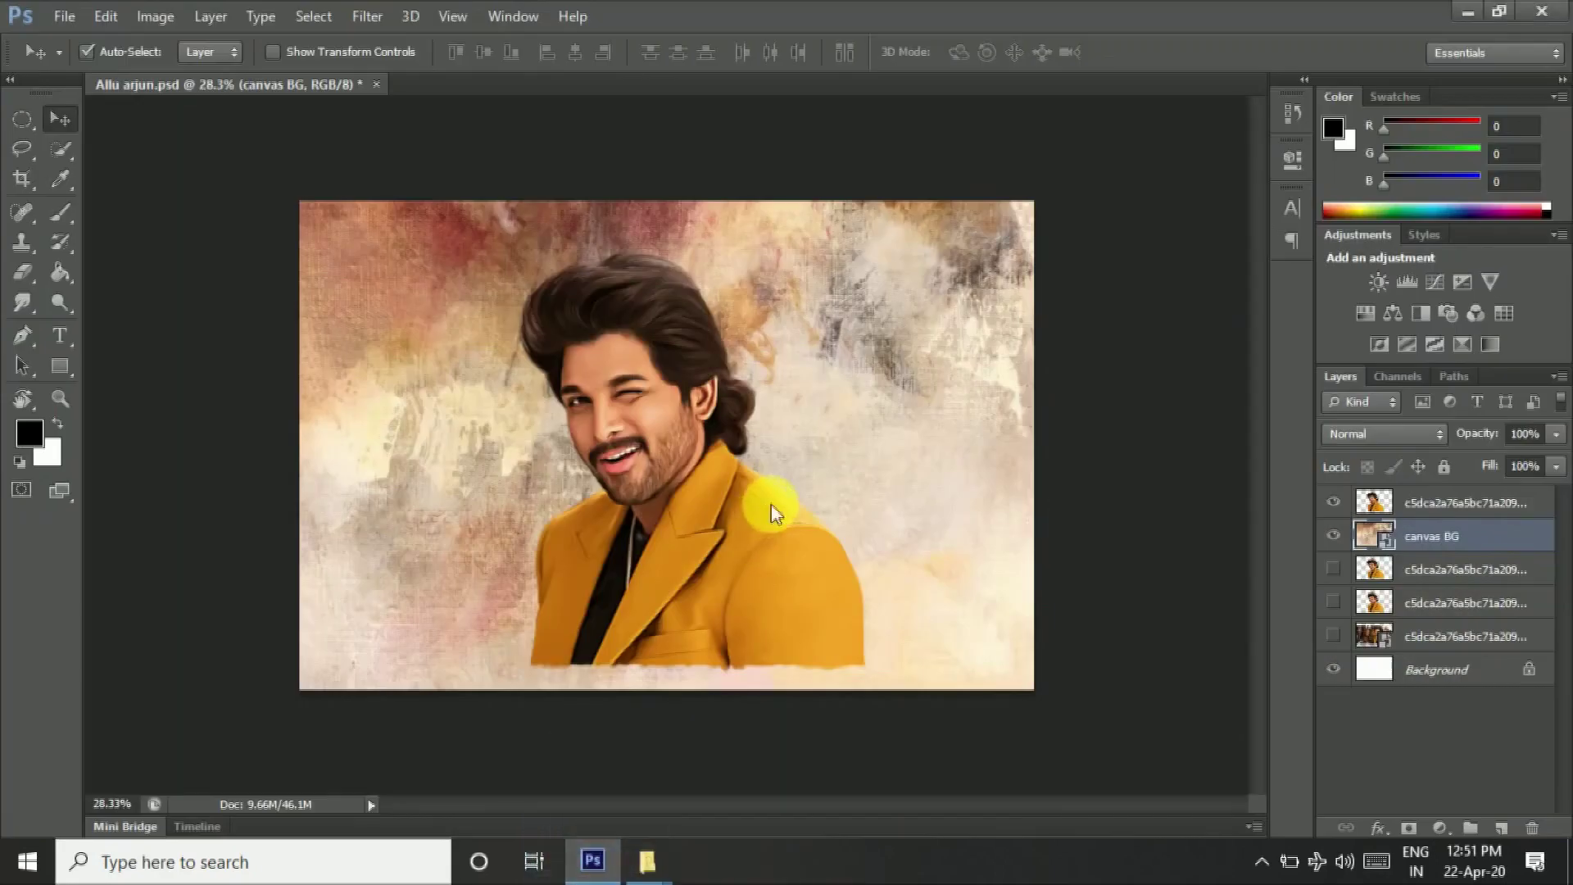
Step: Place the 123 texture, try Overlay blending, then return it to Normal
{"action": "left_click_drag", "start_coordinate": [788, 521], "coordinate": [823, 437]}
{"action": "key", "text": "Return"}
{"action": "left_click", "coordinate": [1384, 433]}
{"action": "left_click", "coordinate": [1356, 310]}
{"action": "left_click", "coordinate": [1385, 433]}
{"action": "left_click", "coordinate": [1376, 21]}
Step: Hide the canvas BG layer and enlarge the 123 texture past the canvas edges
{"action": "left_click", "coordinate": [1333, 569]}
{"action": "key", "text": "ctrl+t"}
{"action": "mouse_move", "coordinate": [913, 200]}
{"action": "left_mouse_down"}
{"action": "mouse_move", "coordinate": [1070, 80]}
{"action": "mouse_move", "coordinate": [667, 267]}
{"action": "left_mouse_up"}
{"action": "key", "text": "Return"}
{"action": "key", "text": "ctrl+0"}
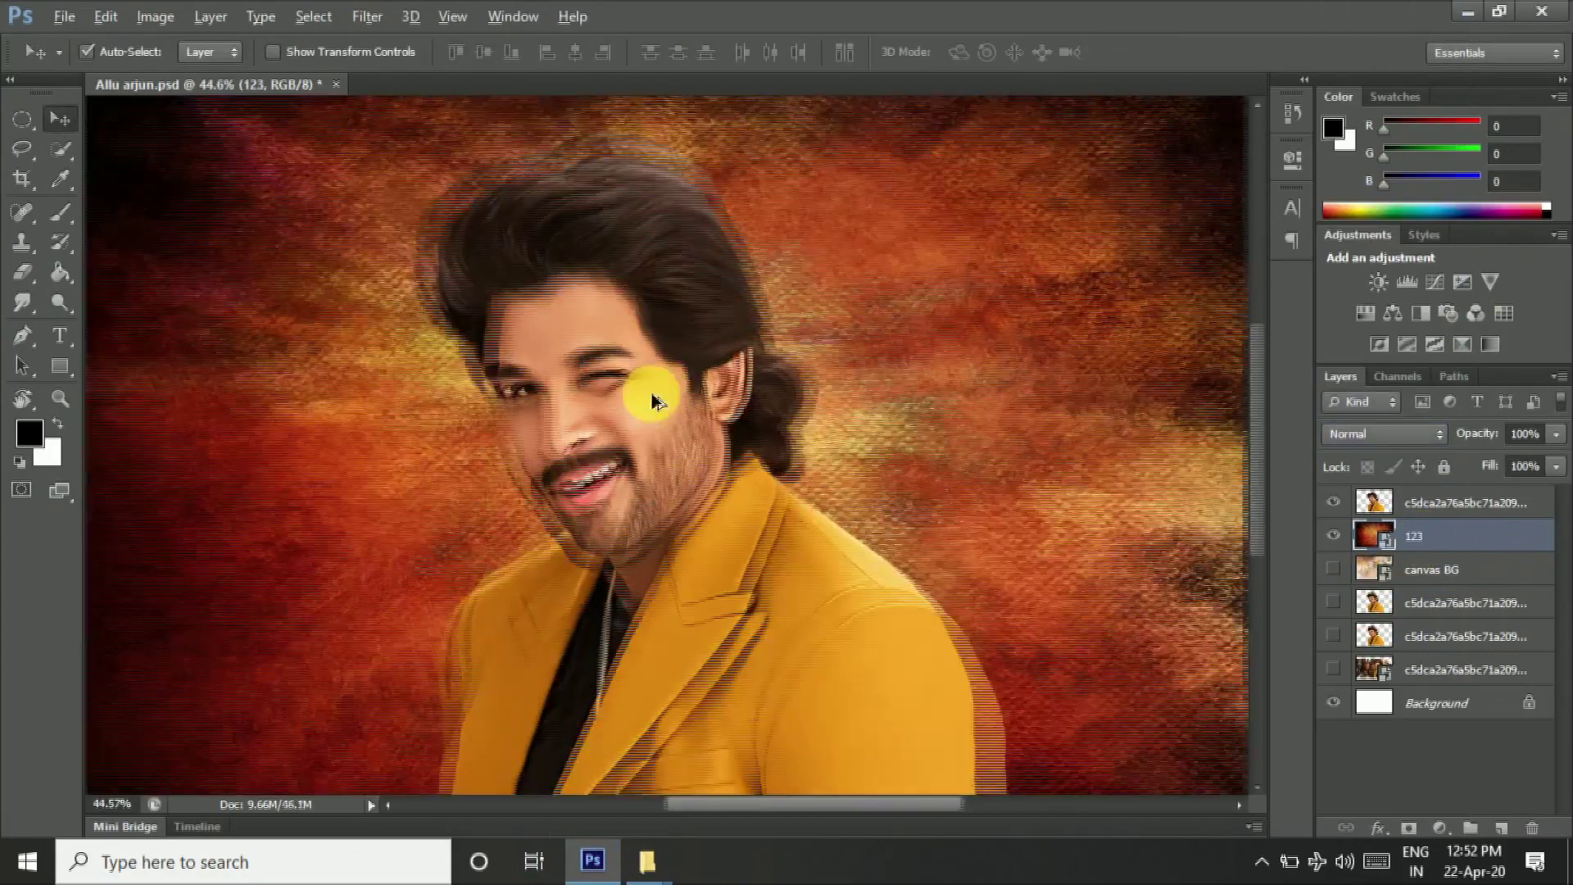
{"action": "key", "text": "ctrl+0"}
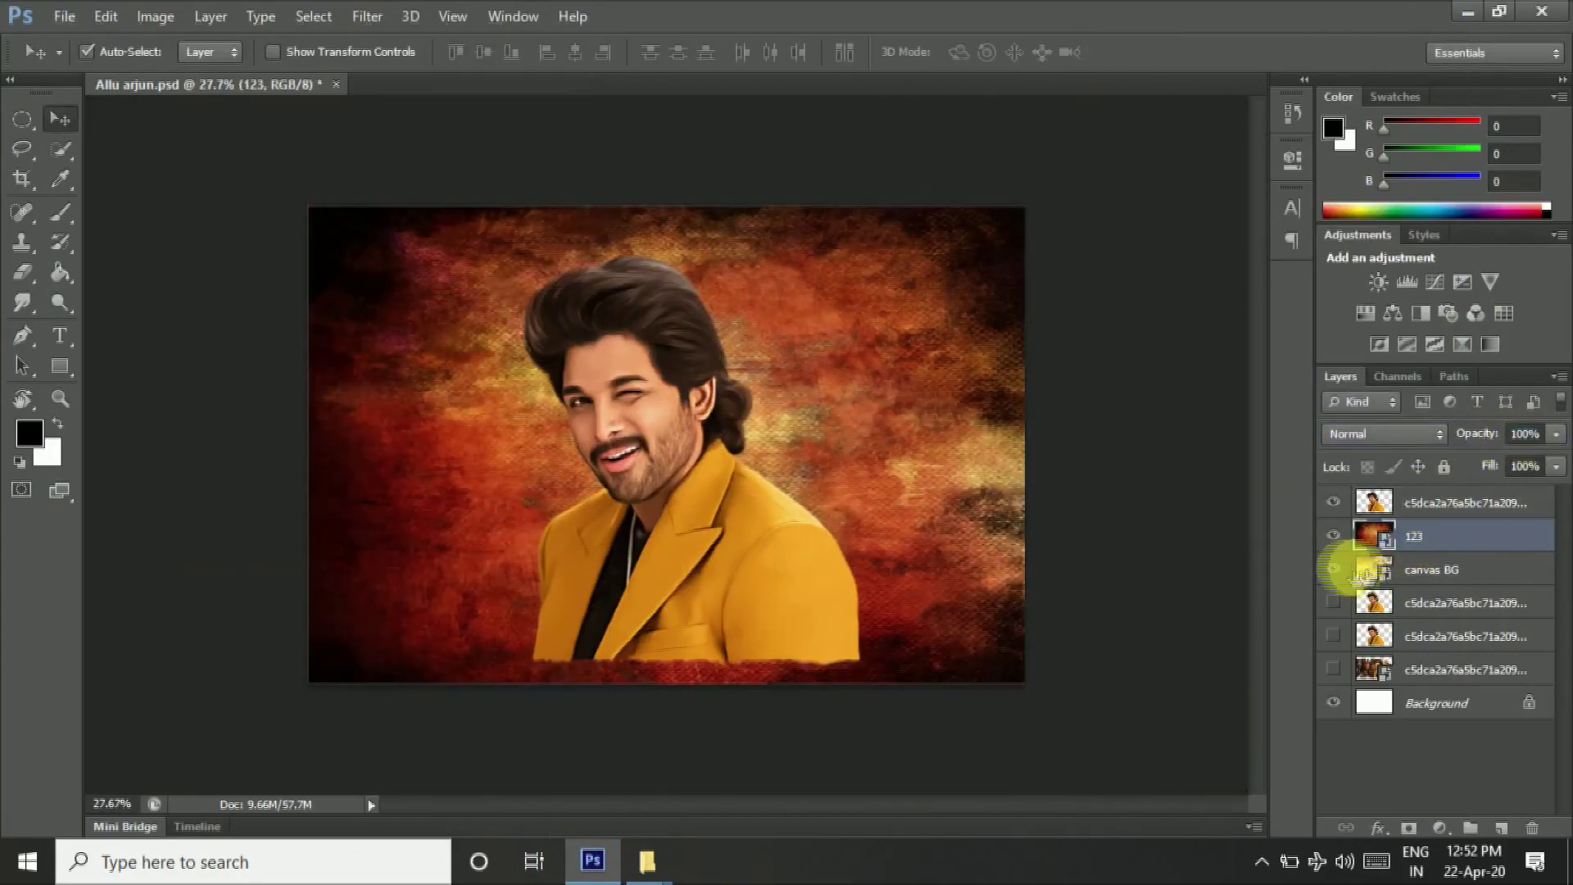
Step: Delete the canvas BG layer and duplicate the top portrait layer
{"action": "left_click", "coordinate": [1377, 568]}
{"action": "key", "text": "Delete"}
{"action": "left_click", "coordinate": [1440, 503]}
{"action": "key", "text": "ctrl+j"}
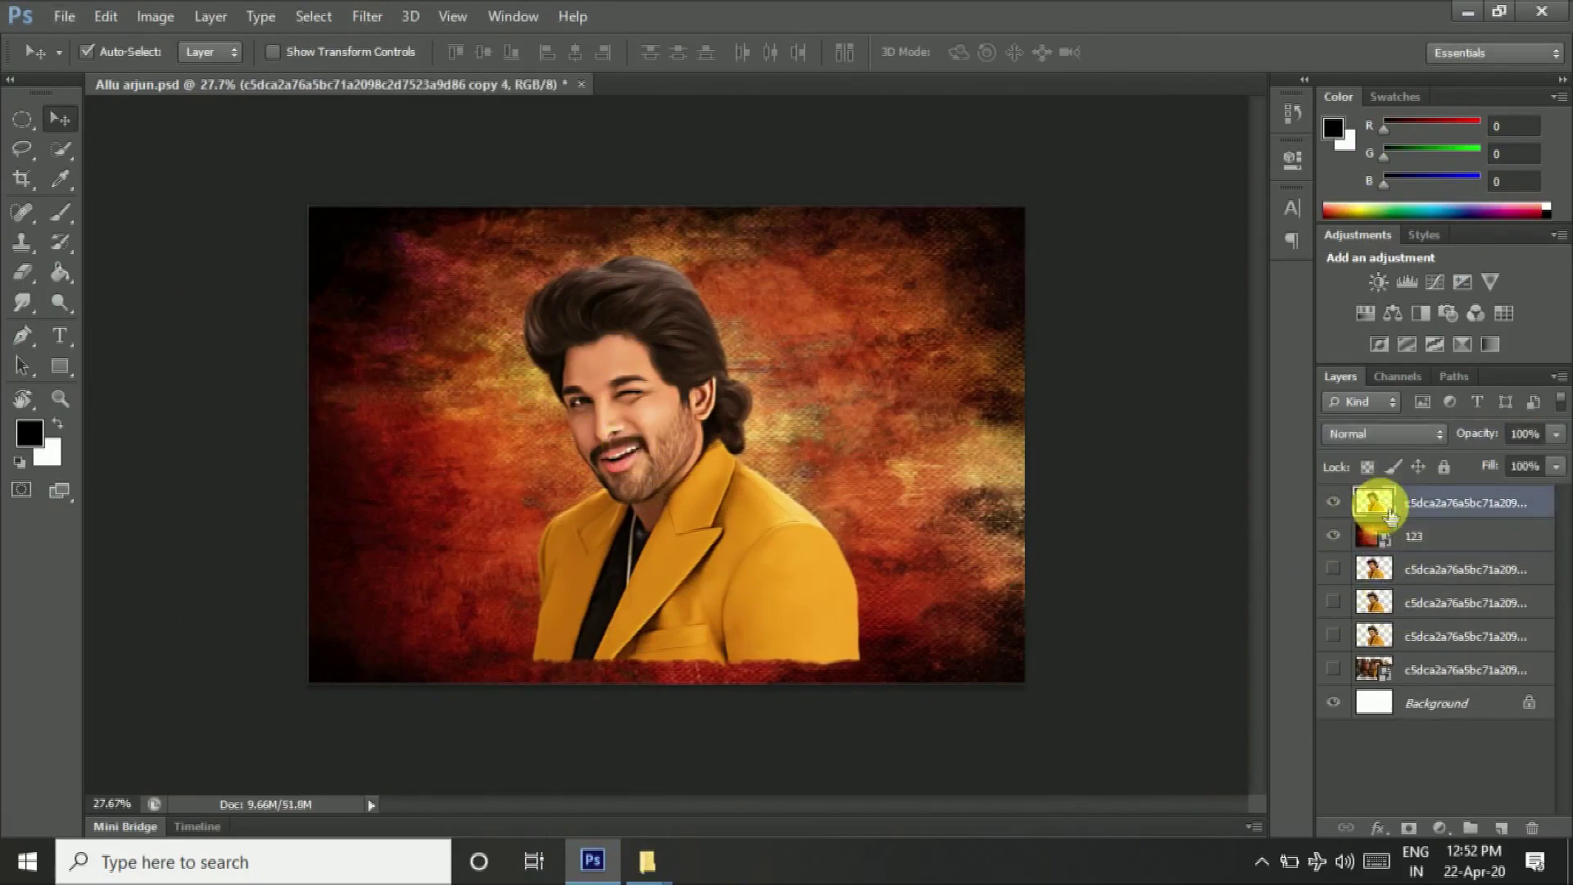
Step: Apply Levels to the portrait copy, darkening shadows and brightening highlights
{"action": "key", "text": "ctrl+l"}
{"action": "left_click_drag", "start_coordinate": [1034, 439], "coordinate": [1053, 443]}
{"action": "left_click_drag", "start_coordinate": [1190, 439], "coordinate": [1194, 440]}
{"action": "key", "text": "Return"}
Step: Dodge highlights onto the area around the mouth and the jacket
{"action": "left_click_drag", "start_coordinate": [509, 229], "coordinate": [563, 316]}
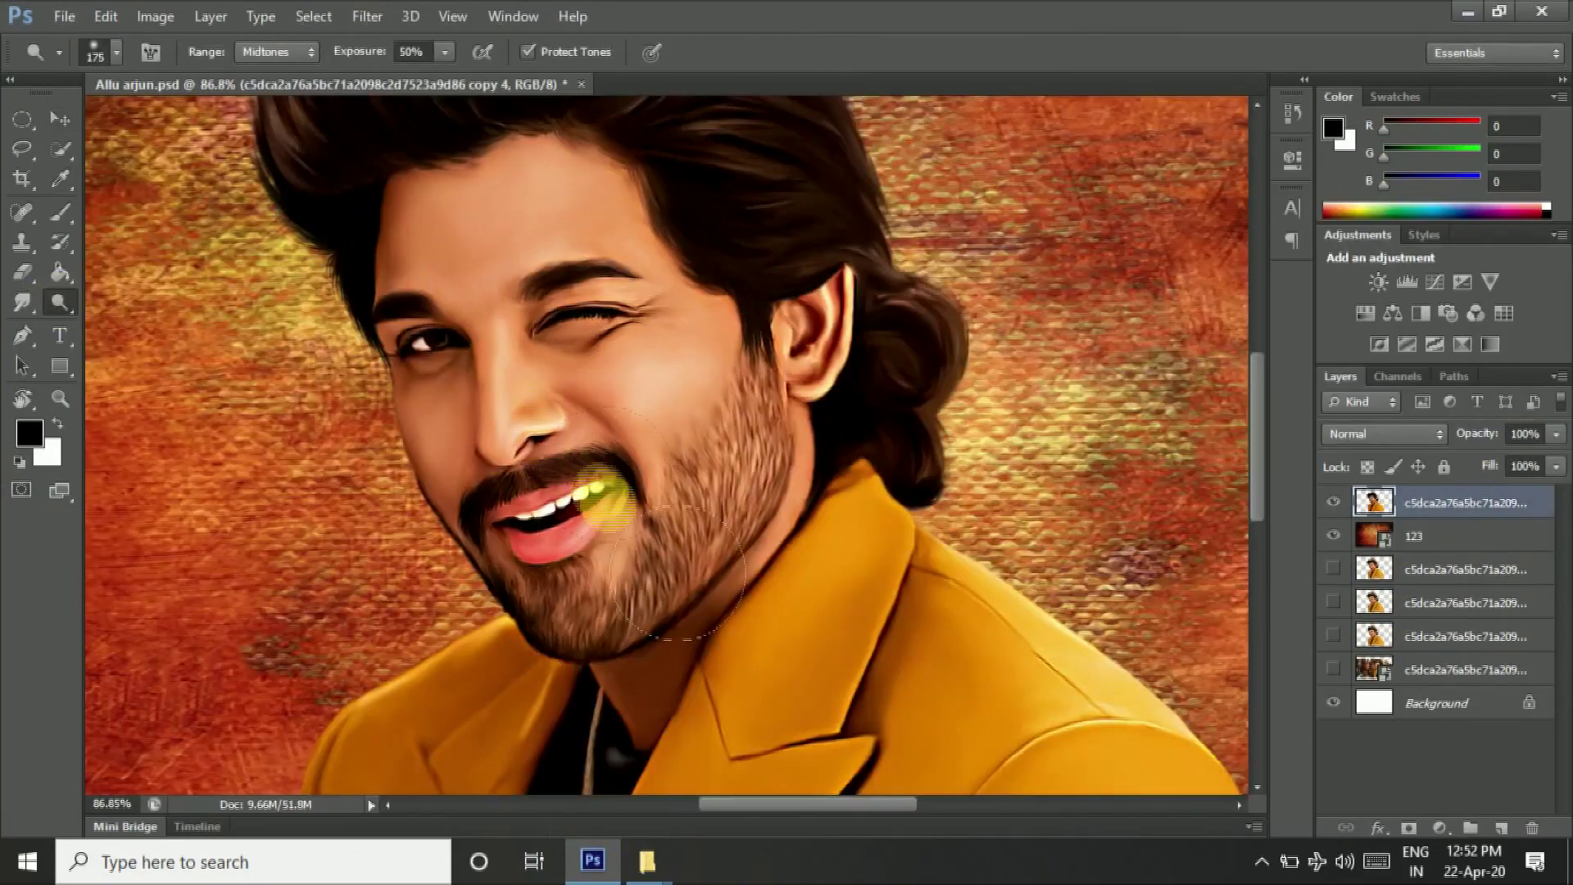
{"action": "left_click_drag", "start_coordinate": [893, 681], "coordinate": [926, 422]}
{"action": "scroll", "coordinate": [995, 492], "scroll_direction": "down", "scroll_amount": 3}
{"action": "scroll", "coordinate": [696, 552], "scroll_direction": "down", "scroll_amount": 3}
{"action": "scroll", "coordinate": [836, 449], "scroll_direction": "up", "scroll_amount": 2}
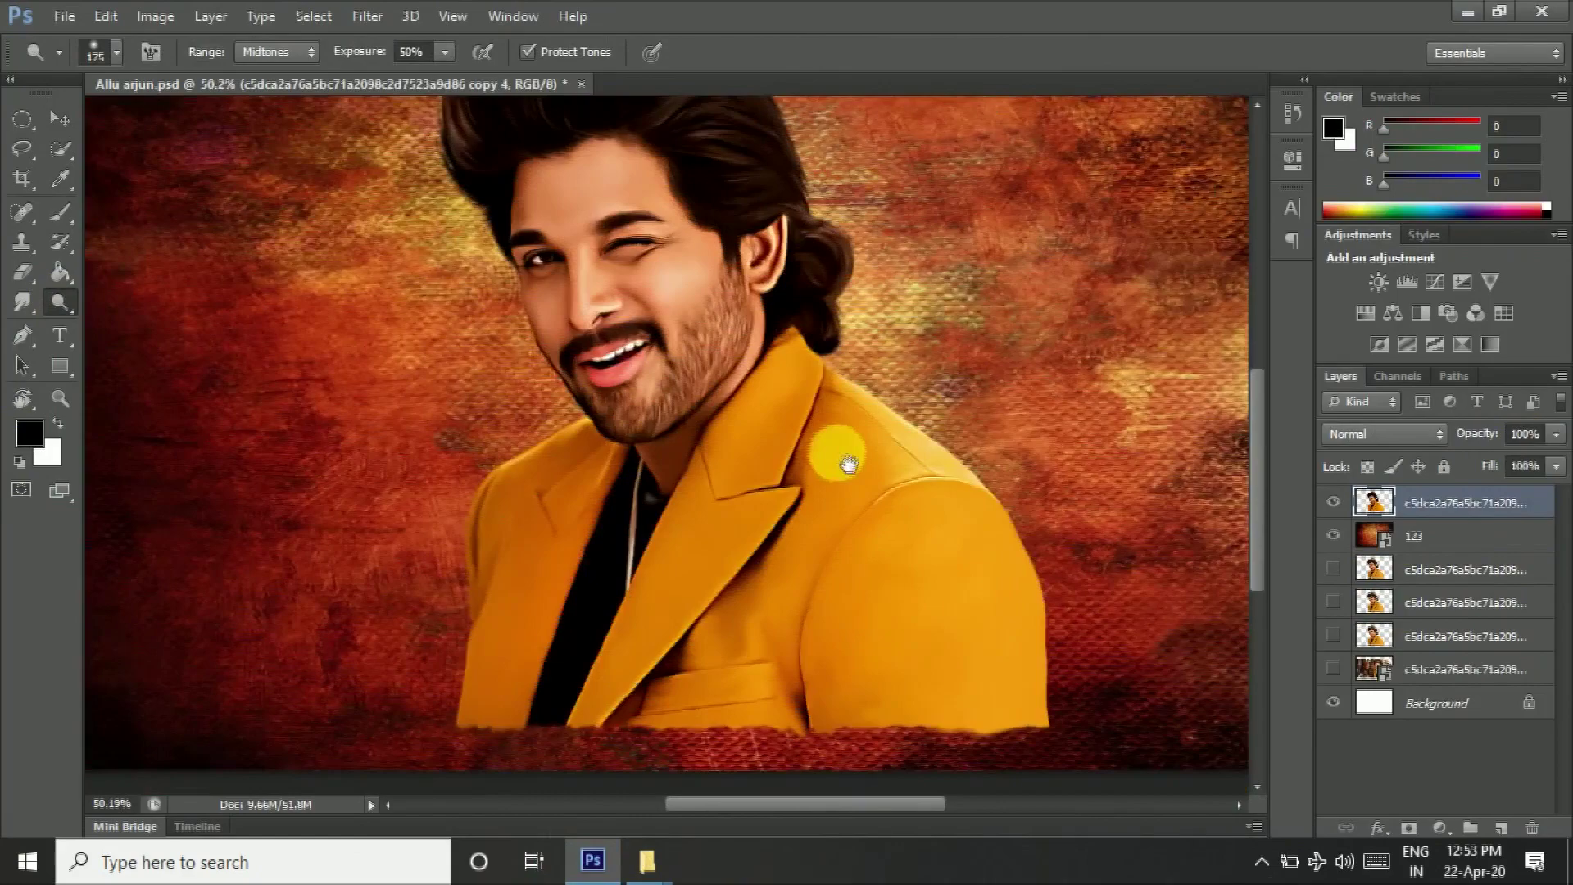
{"action": "left_click", "coordinate": [59, 310]}
Step: Burn darker shading into the jacket, then add a new layer on top
{"action": "key", "text": "bracketright"}
{"action": "key", "text": "bracketright"}
{"action": "scroll", "coordinate": [702, 421], "scroll_direction": "up", "scroll_amount": 2, "text": "alt"}
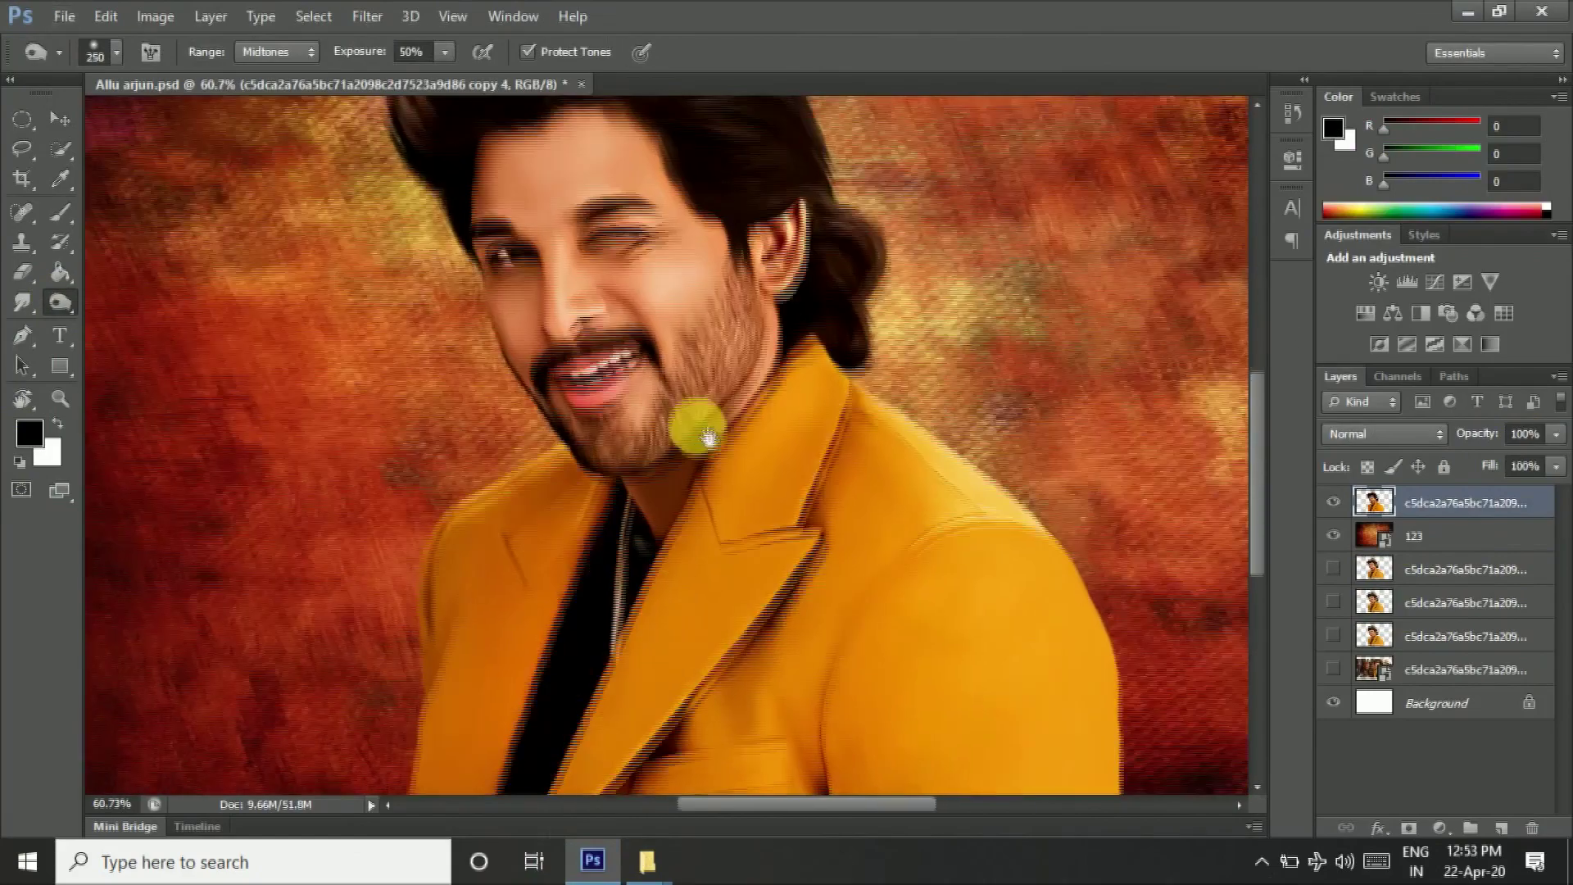
{"action": "scroll", "coordinate": [574, 573], "scroll_direction": "down", "scroll_amount": 3}
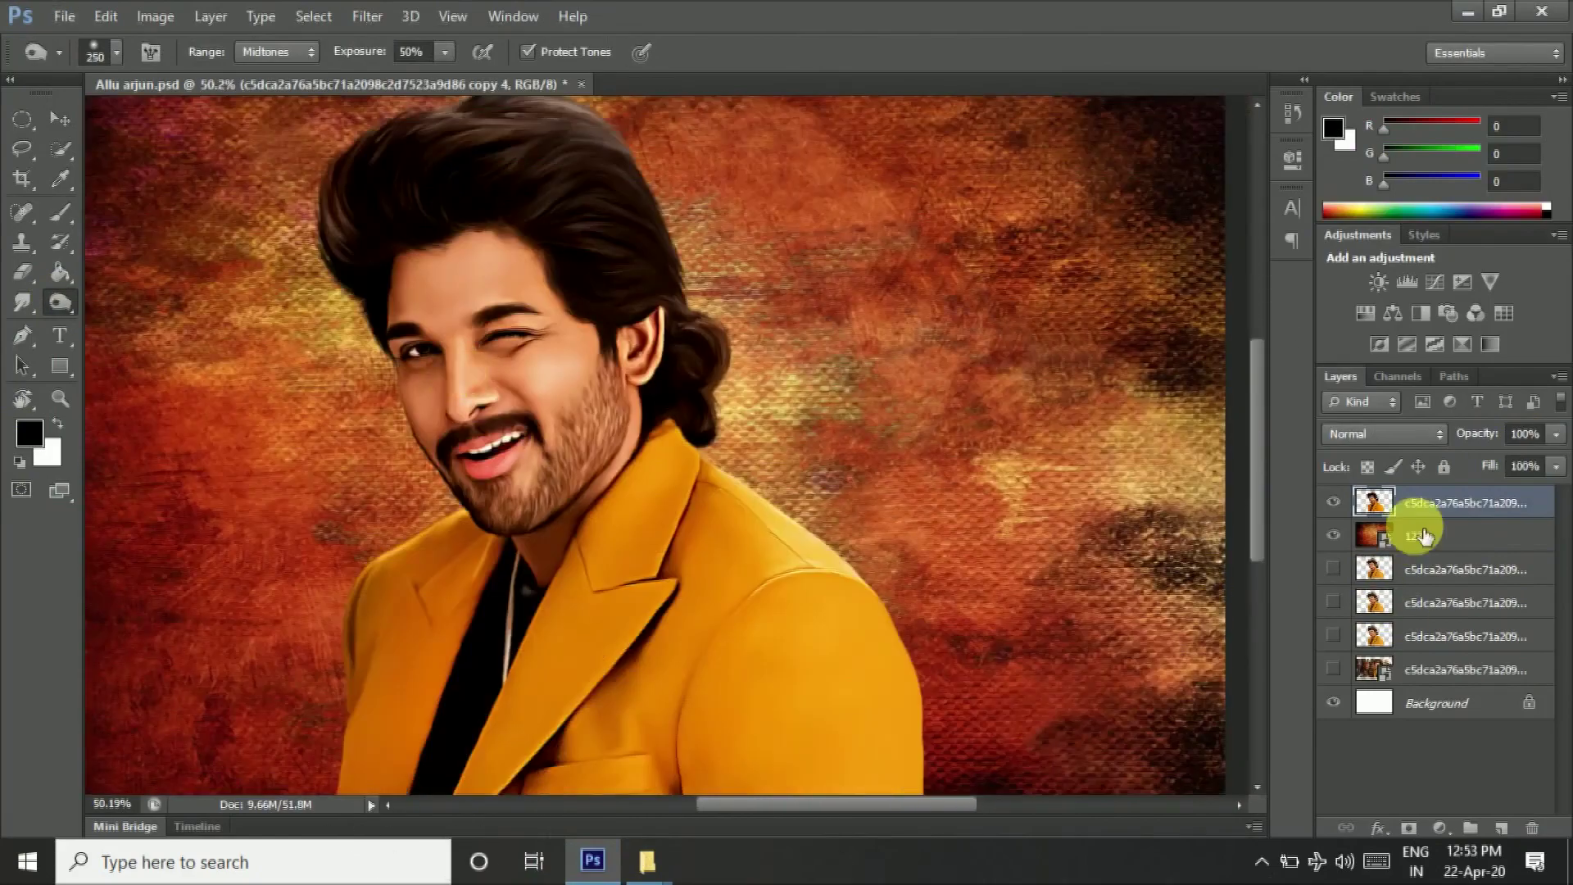
{"action": "key", "text": "ctrl+shift+alt+e"}
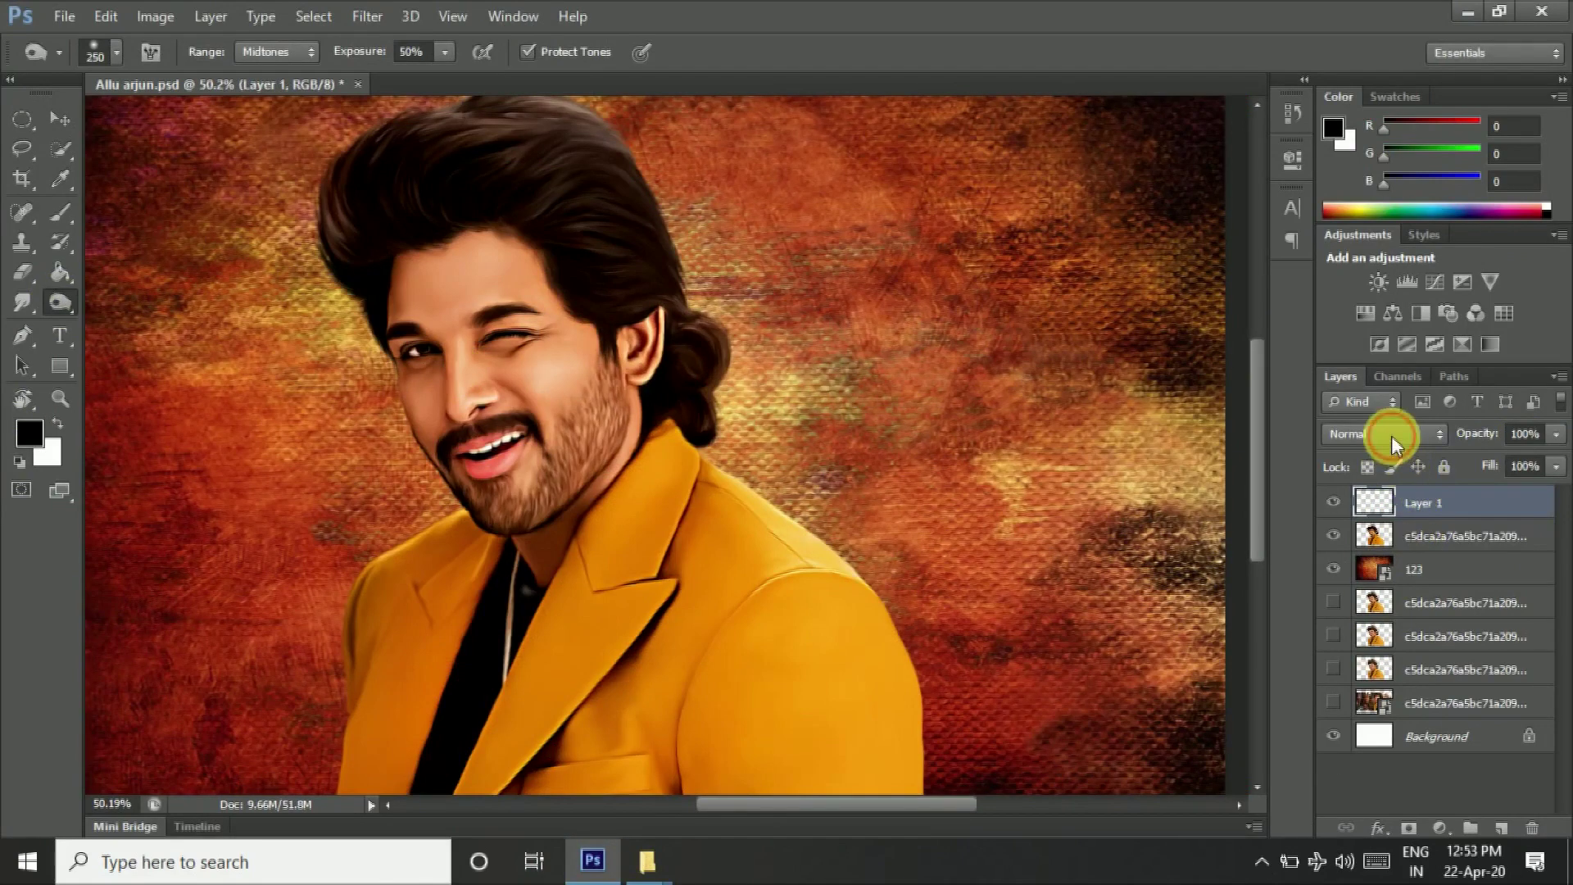
Step: Set Layer 1's blend mode to Overlay and make bright yellow the foreground colour
{"action": "left_click", "coordinate": [1391, 435]}
{"action": "left_click", "coordinate": [1369, 289]}
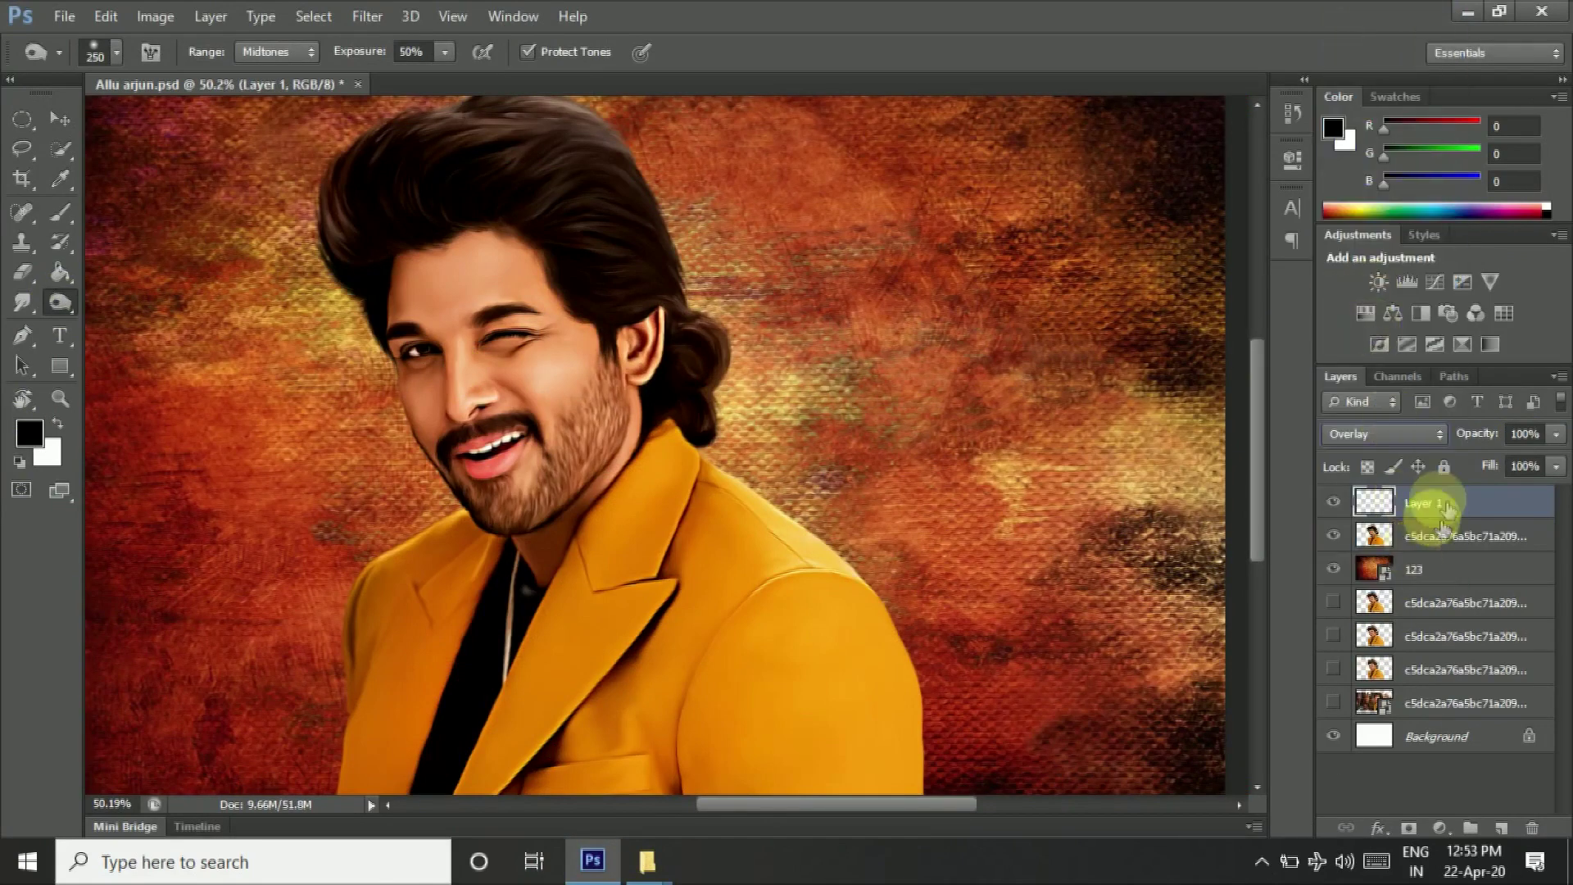
{"action": "left_click", "coordinate": [29, 433]}
{"action": "left_click", "coordinate": [1310, 344]}
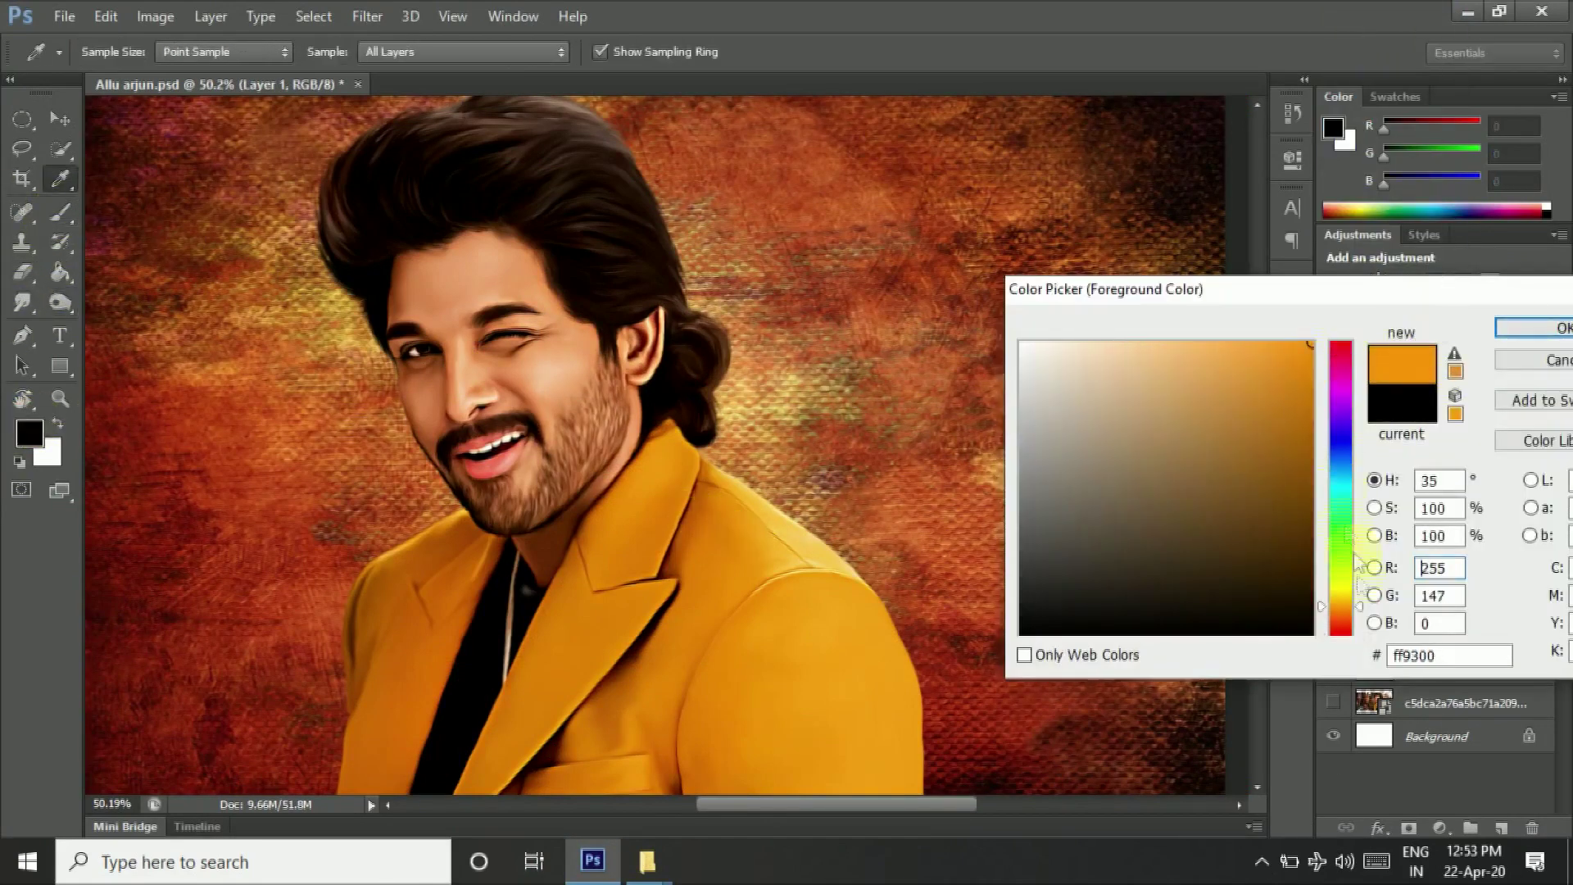
{"action": "left_click", "coordinate": [1340, 594]}
{"action": "left_click", "coordinate": [1536, 338]}
{"action": "key", "text": "ctrl+0"}
{"action": "left_click", "coordinate": [59, 214]}
Step: Enlarge the soft brush and paint yellow glows on the hair and beside the ear
{"action": "right_click", "coordinate": [545, 321]}
{"action": "key", "text": "Escape"}
{"action": "key", "text": "bracketright"}
{"action": "key", "text": "bracketright"}
{"action": "key", "text": "bracketright"}
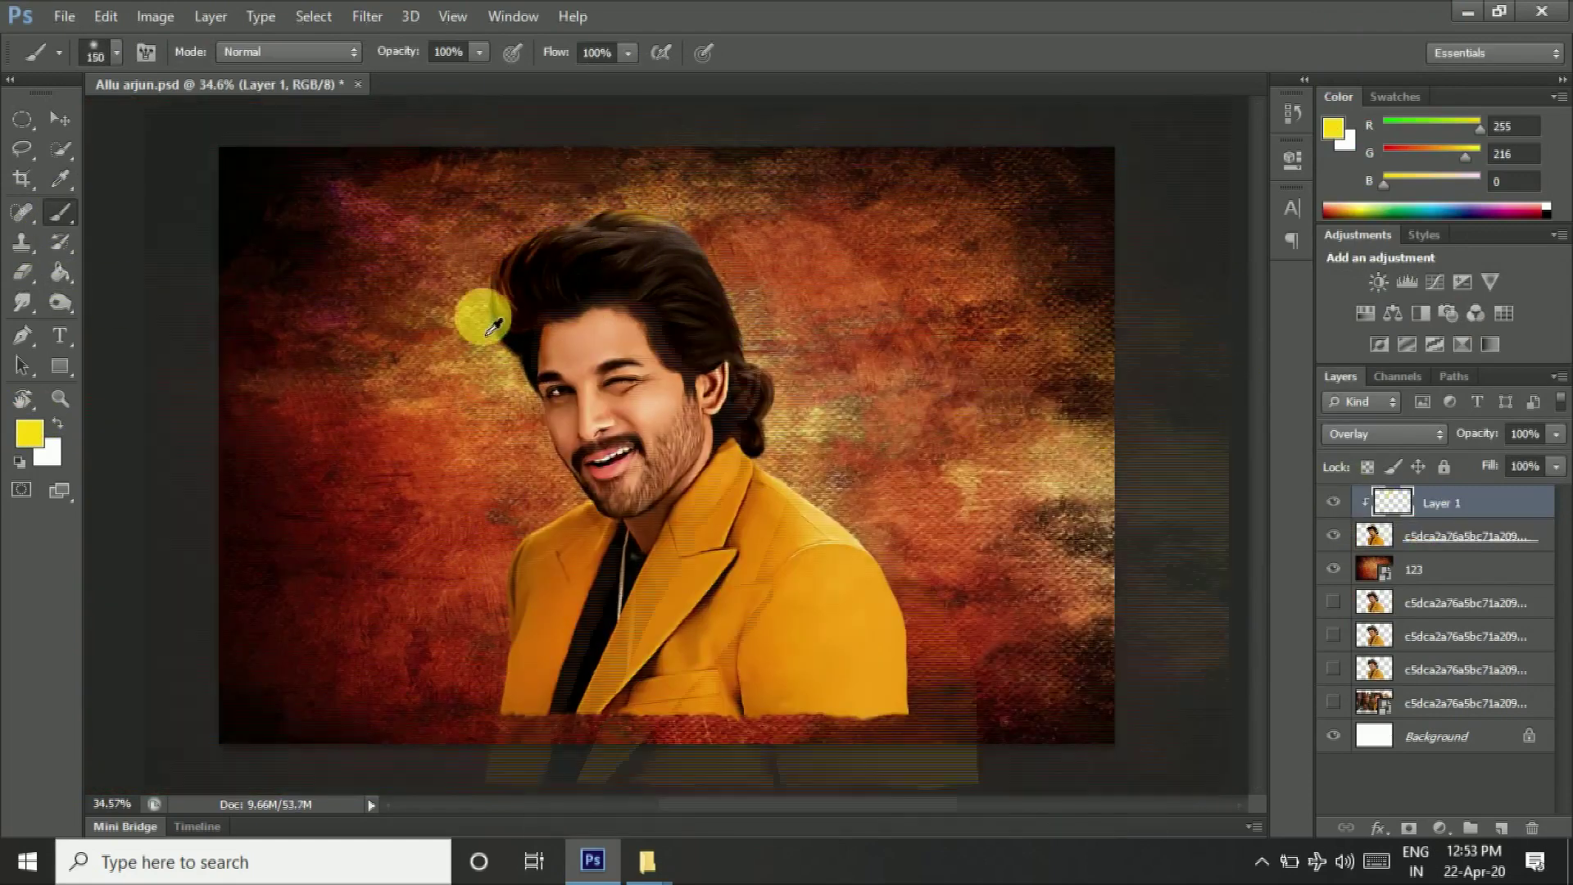
{"action": "scroll", "coordinate": [478, 315], "scroll_direction": "up", "scroll_amount": 1}
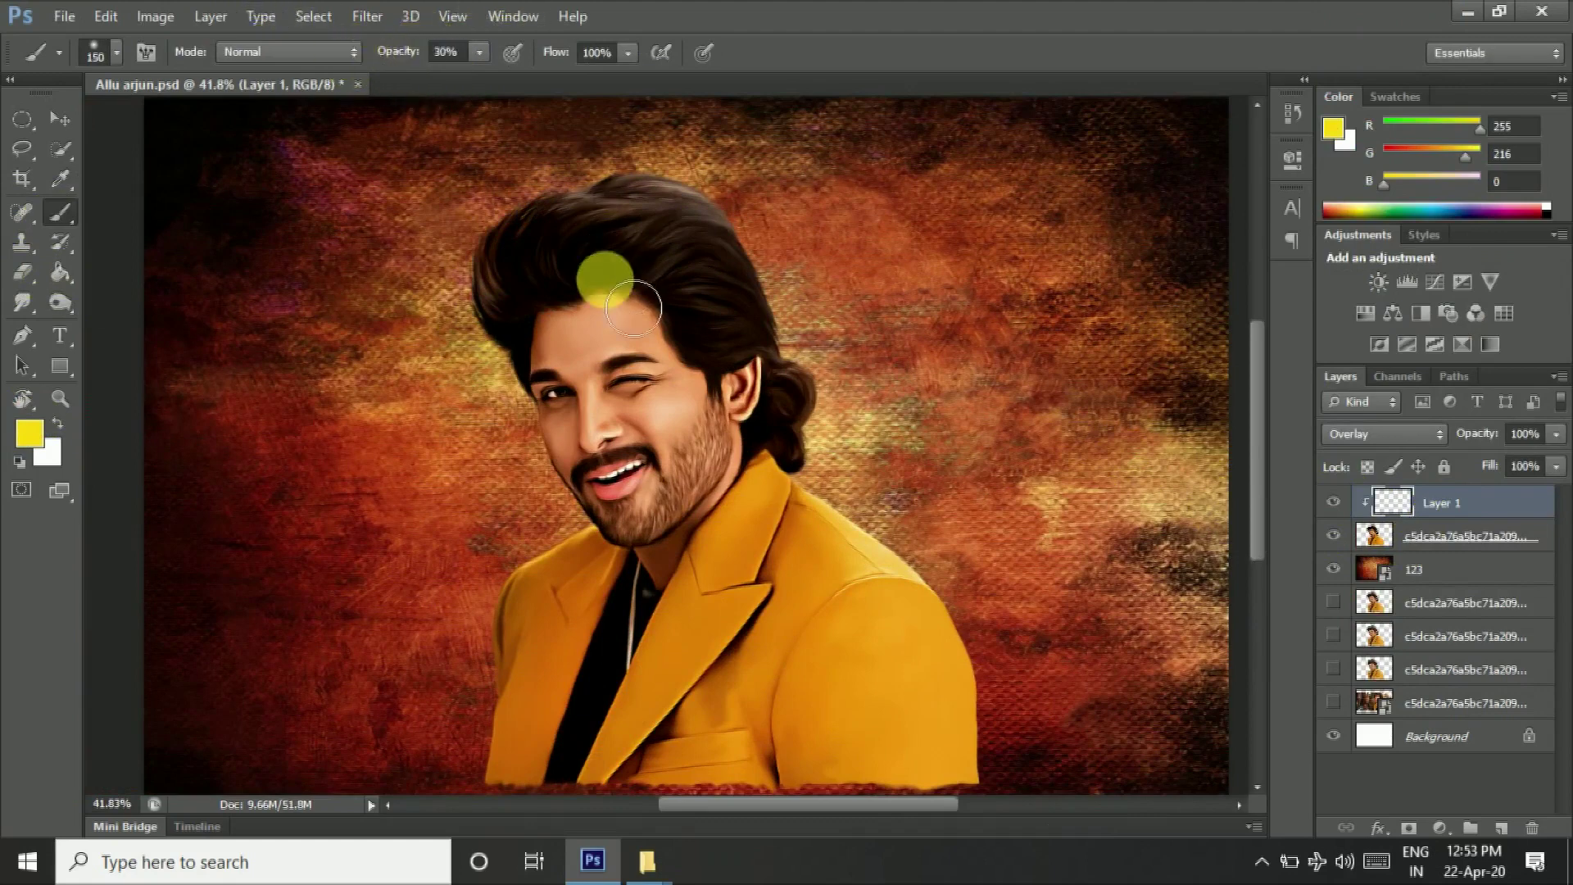
{"action": "key", "text": "ctrl+z"}
{"action": "left_click", "coordinate": [750, 274]}
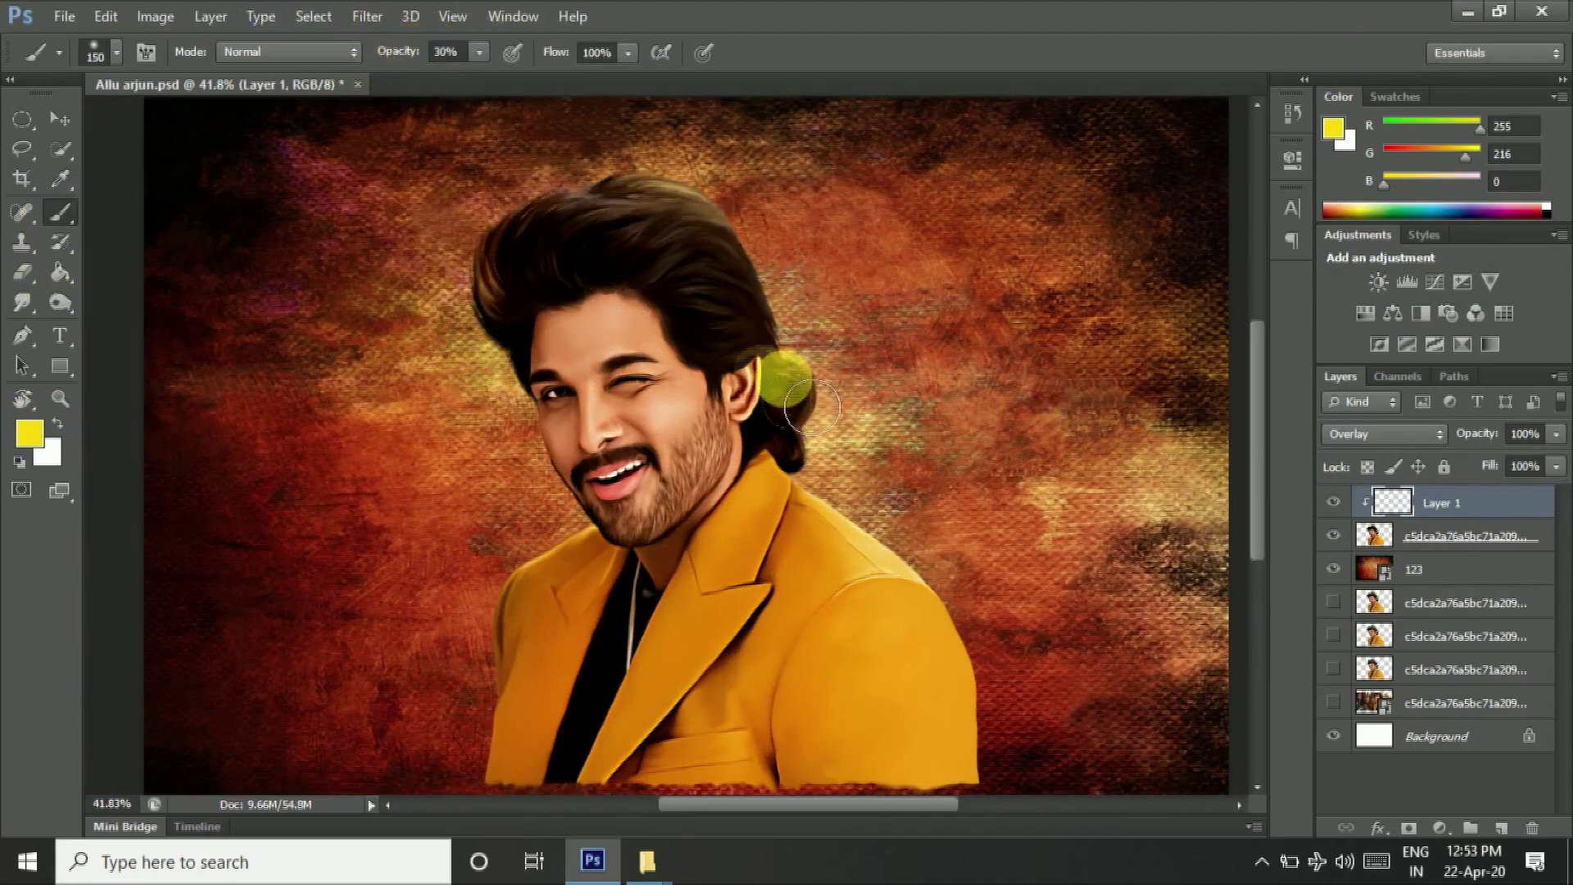
{"action": "key", "text": "ctrl+z"}
{"action": "left_click_drag", "start_coordinate": [779, 377], "coordinate": [799, 410]}
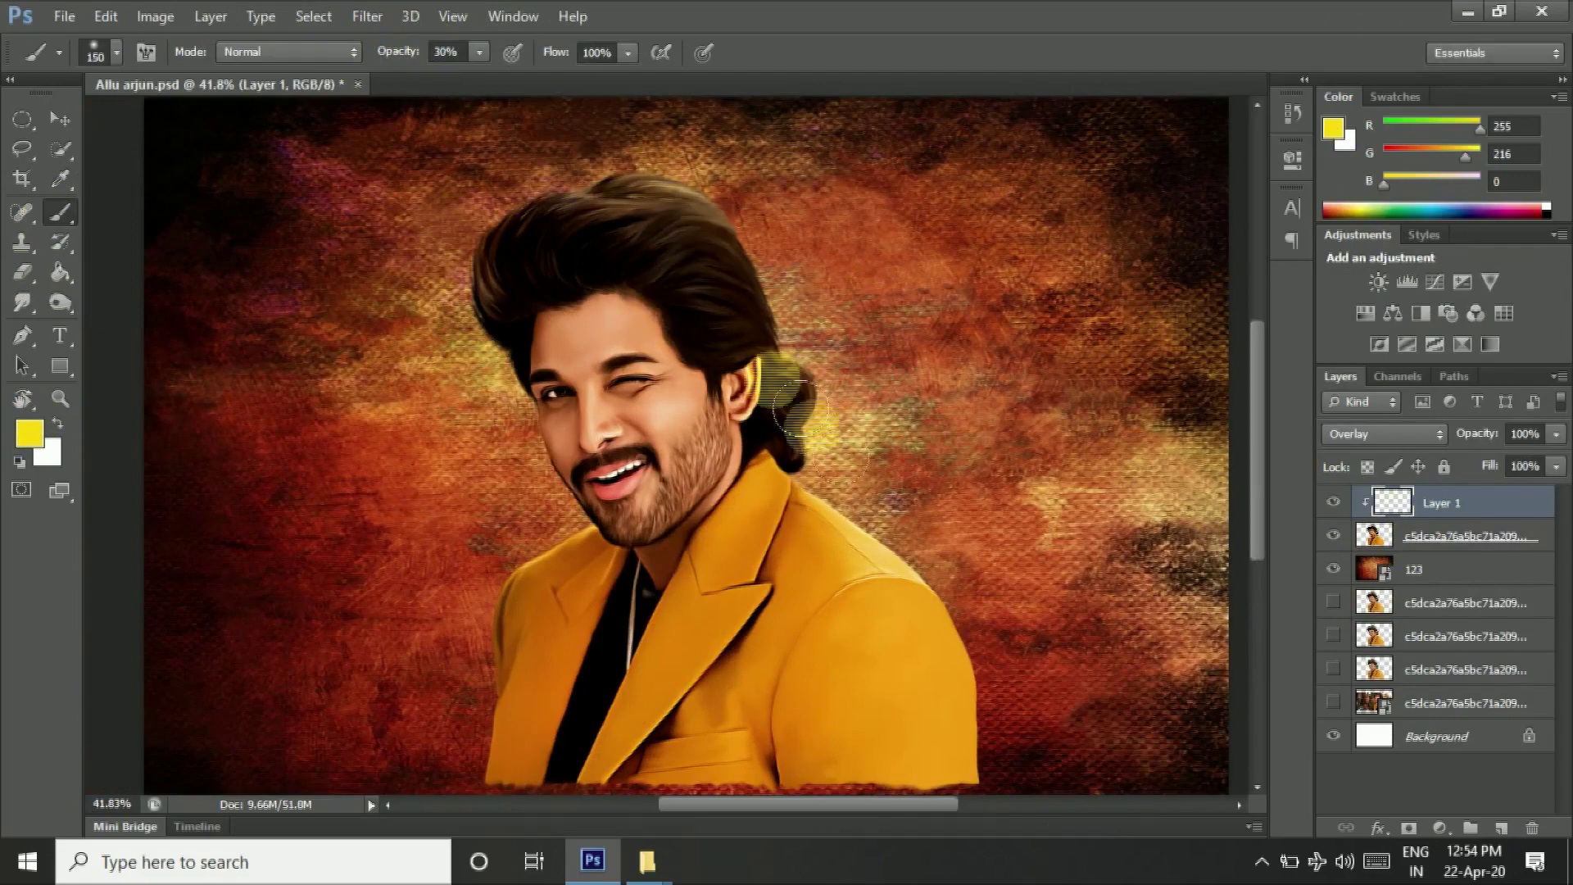
{"action": "scroll", "coordinate": [496, 468], "scroll_direction": "up", "scroll_amount": 2}
Step: At 20% brush opacity, add soft yellow glows to the cheek, jacket and hair
{"action": "key", "text": "ctrl+z"}
{"action": "key", "text": "2"}
{"action": "left_click", "coordinate": [701, 394]}
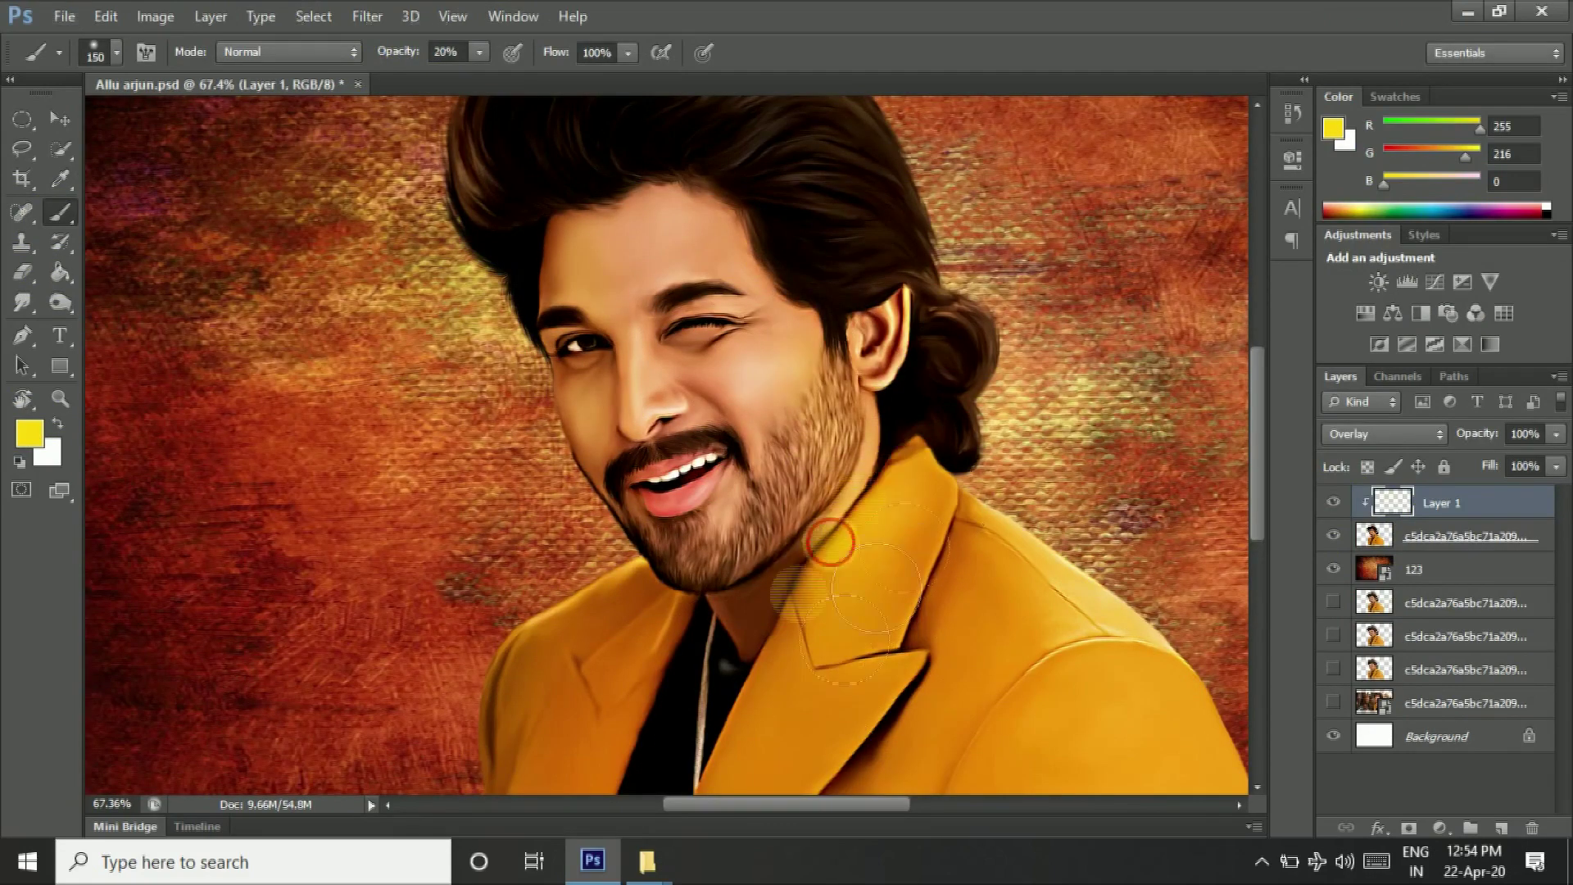
{"action": "scroll", "coordinate": [721, 738], "scroll_direction": "down", "scroll_amount": 3}
{"action": "left_click", "coordinate": [1129, 623]}
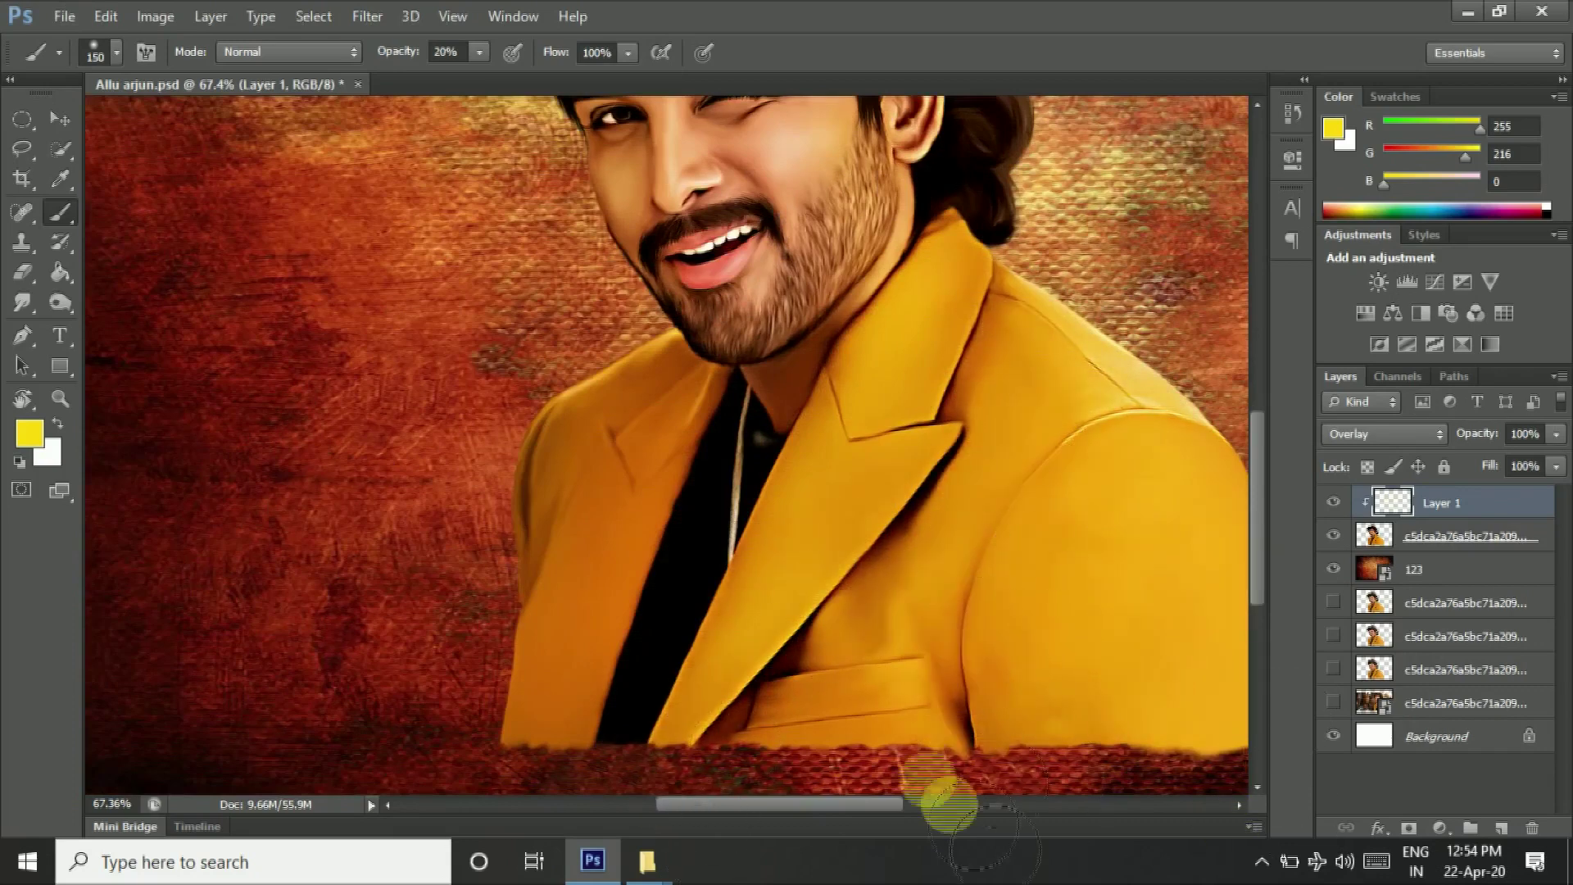
{"action": "scroll", "coordinate": [410, 696], "scroll_direction": "up", "scroll_amount": 4}
{"action": "left_click", "coordinate": [721, 343]}
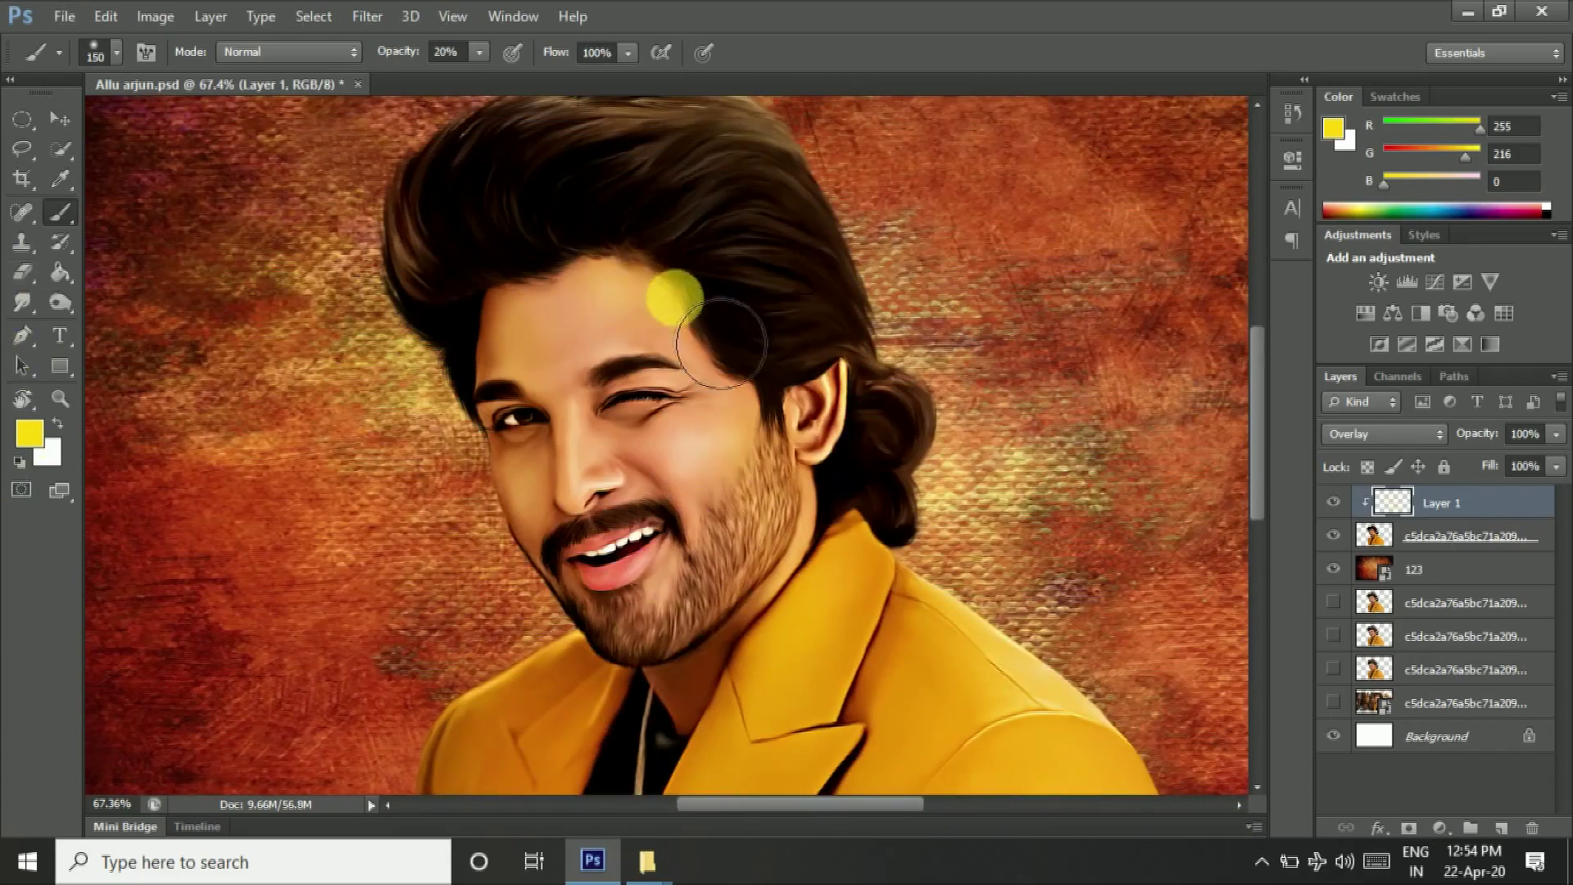
Step: Erase the extra yellow glow, then return to the Brush
{"action": "key", "text": "e"}
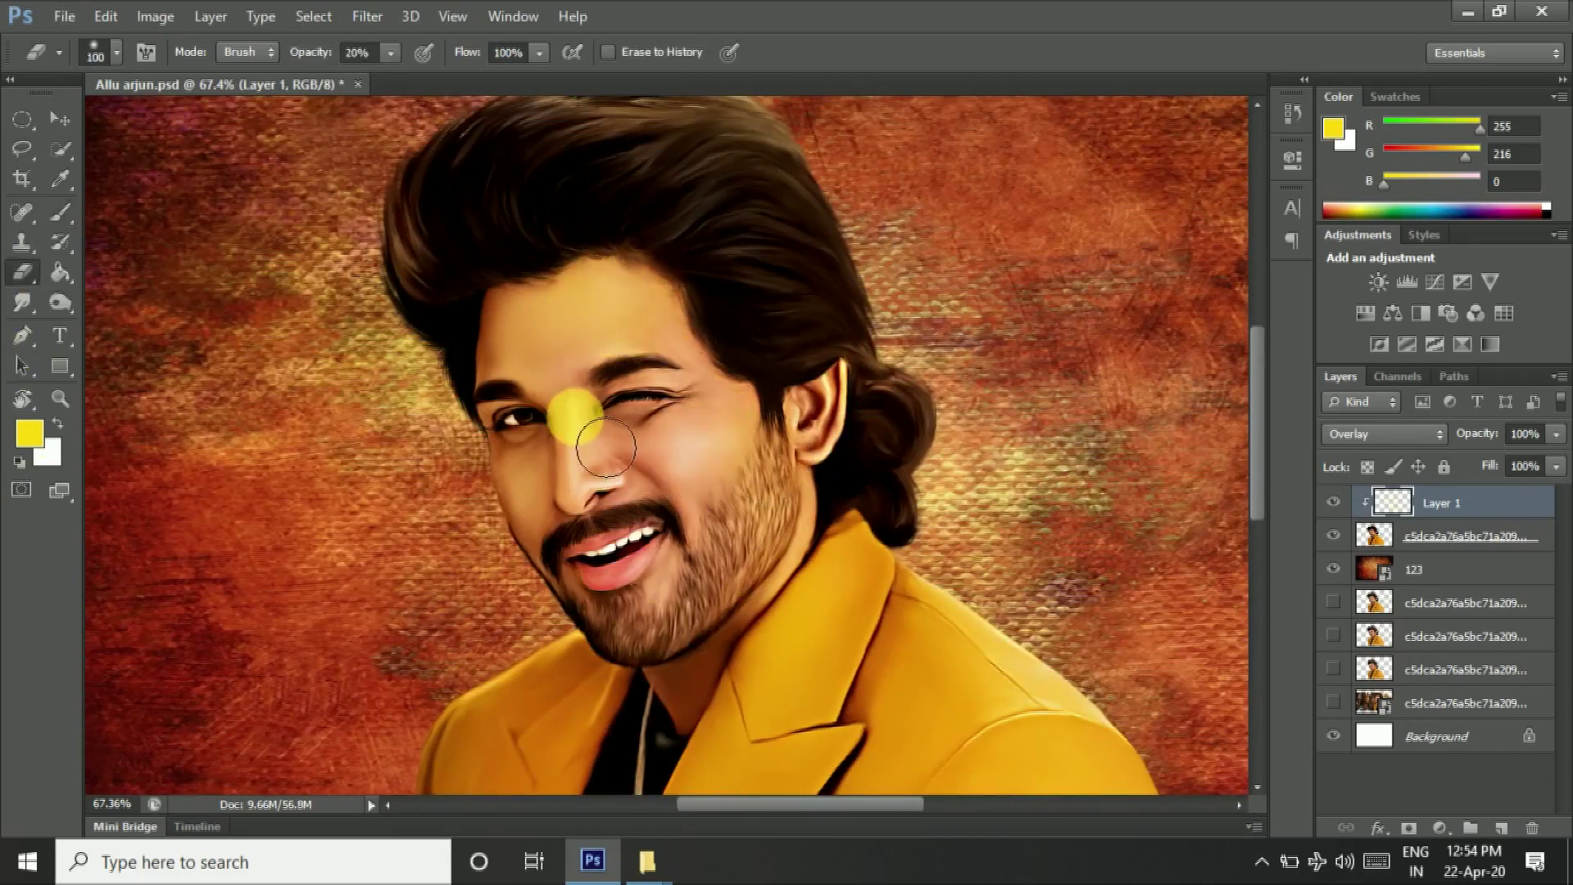
{"action": "scroll", "coordinate": [648, 385], "scroll_direction": "up", "scroll_amount": 3}
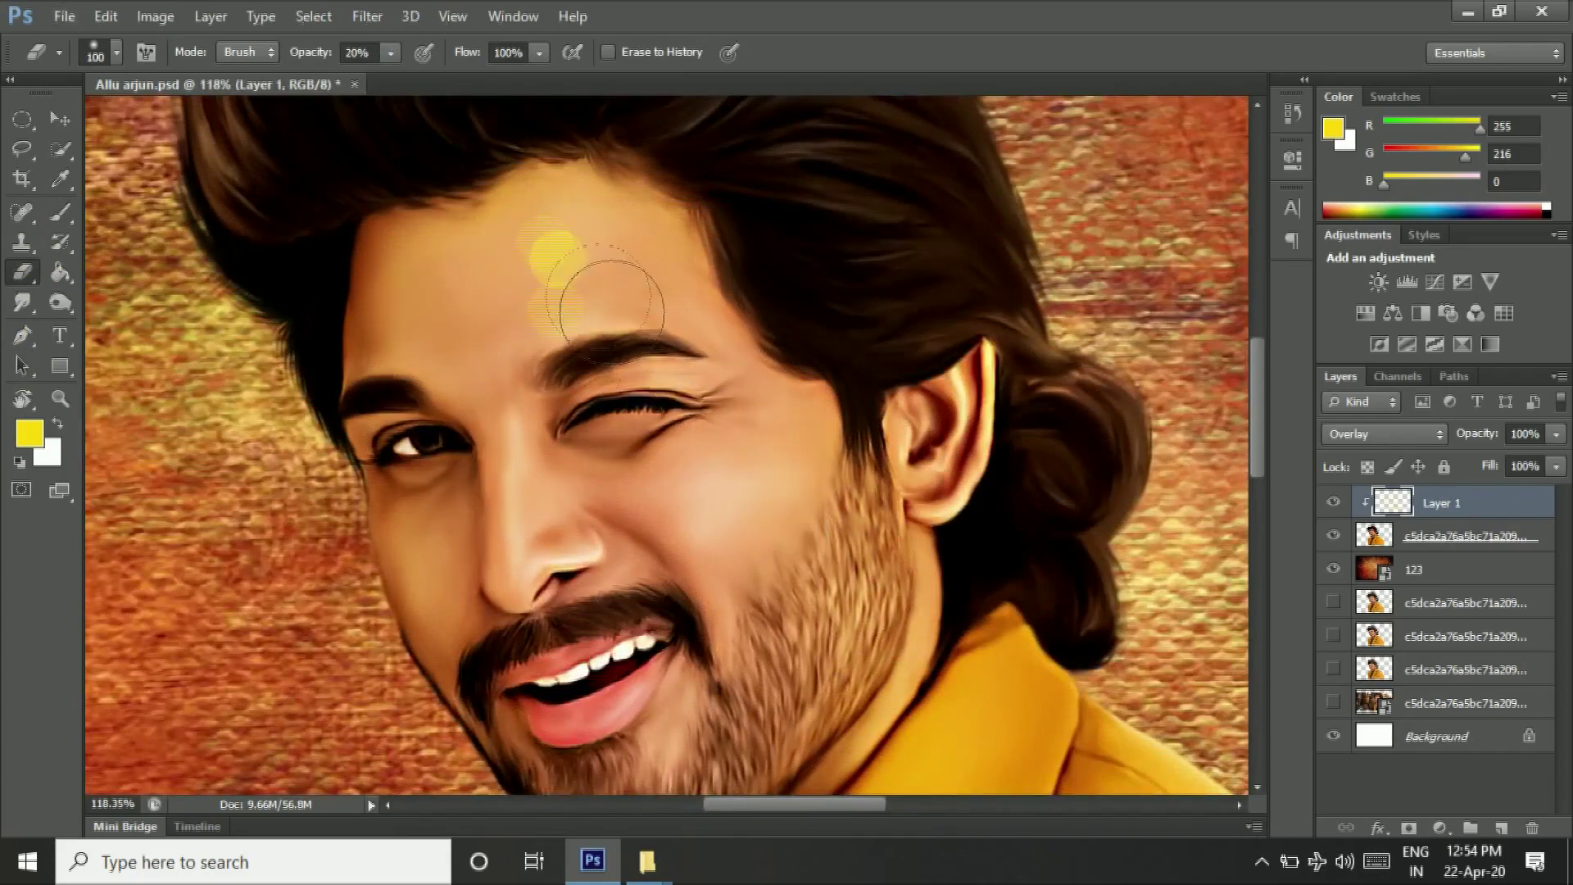
{"action": "right_click", "coordinate": [59, 212]}
{"action": "left_click", "coordinate": [246, 207]}
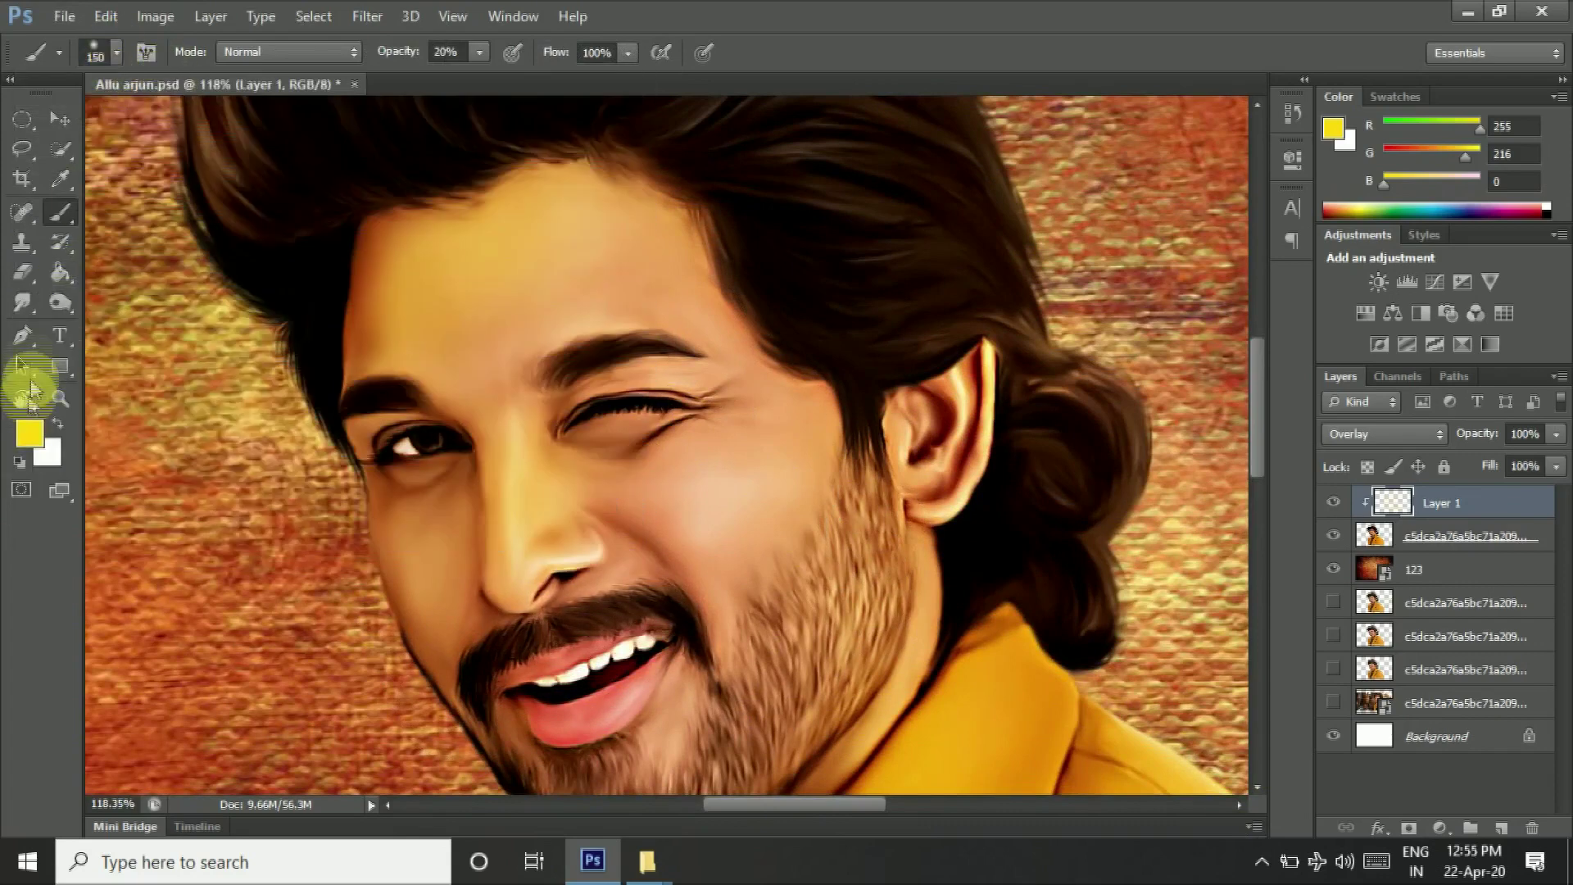
{"action": "right_click", "coordinate": [22, 272]}
{"action": "left_click", "coordinate": [115, 267]}
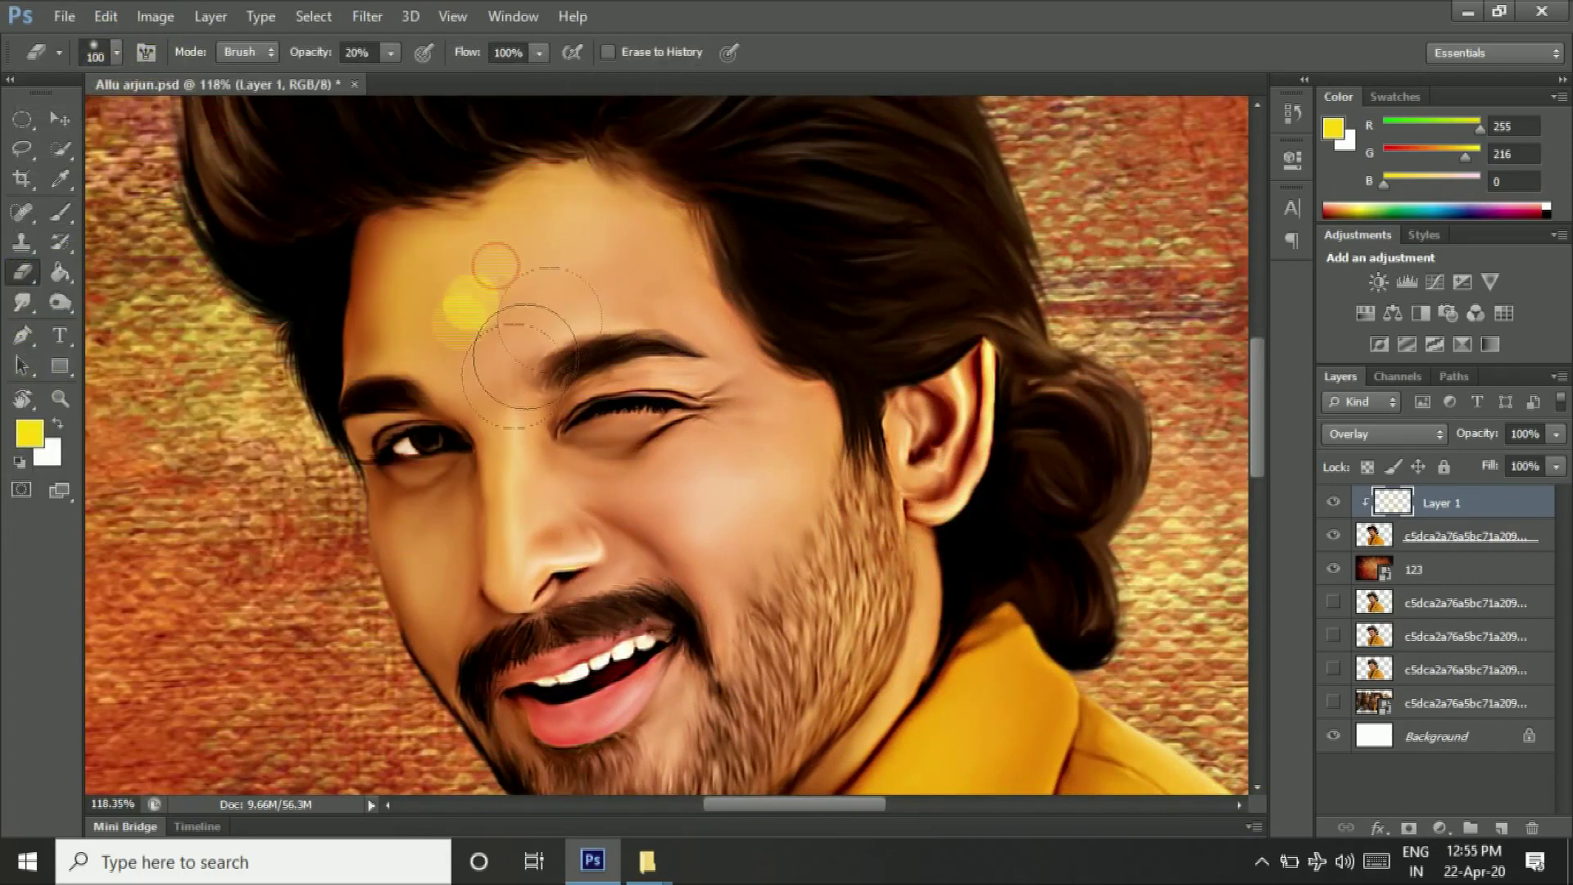
{"action": "scroll", "coordinate": [605, 421], "scroll_direction": "down", "scroll_amount": 3}
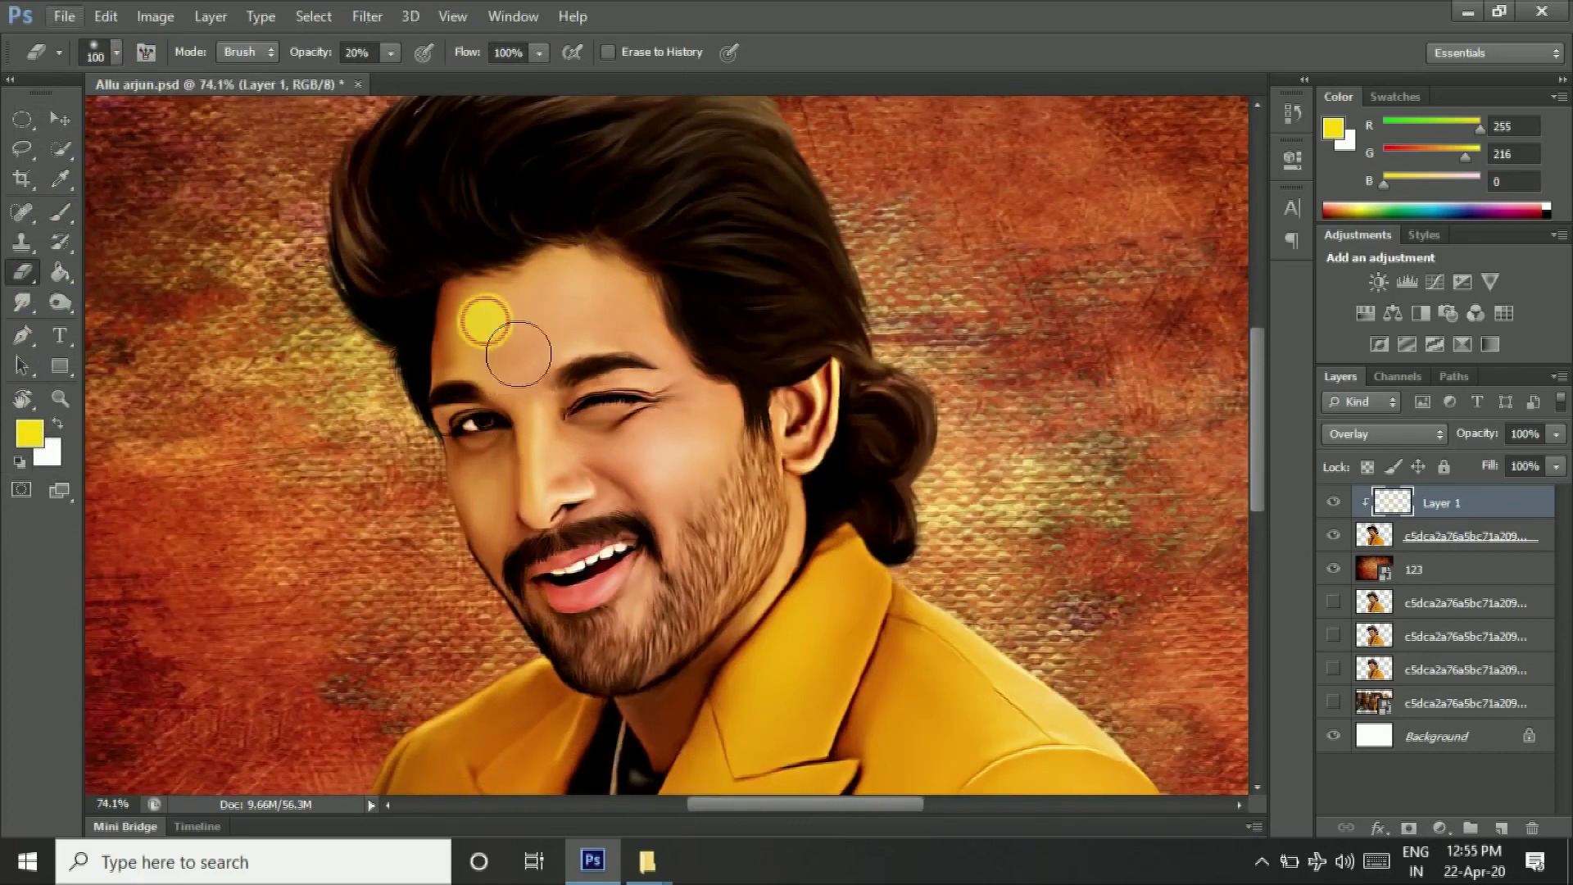
{"action": "scroll", "coordinate": [518, 354], "scroll_direction": "up", "scroll_amount": 1}
{"action": "left_click", "coordinate": [59, 212]}
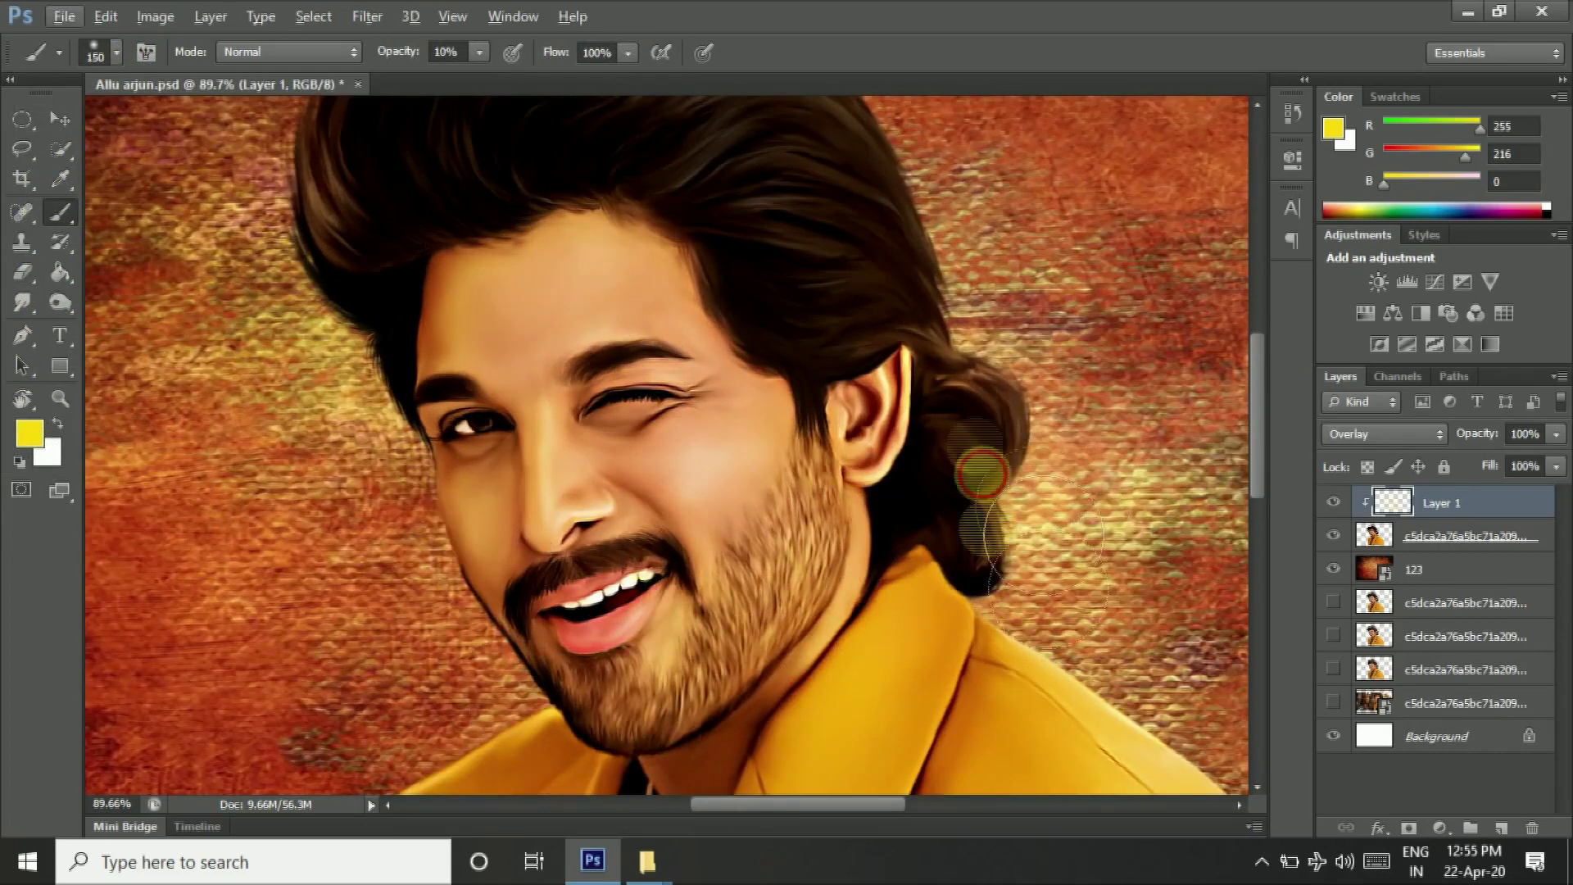
Step: Bring the shoulder into view and add an empty Layer 2 on top
{"action": "left_click_drag", "start_coordinate": [1034, 501], "coordinate": [688, 334]}
{"action": "left_click_drag", "start_coordinate": [483, 502], "coordinate": [843, 650]}
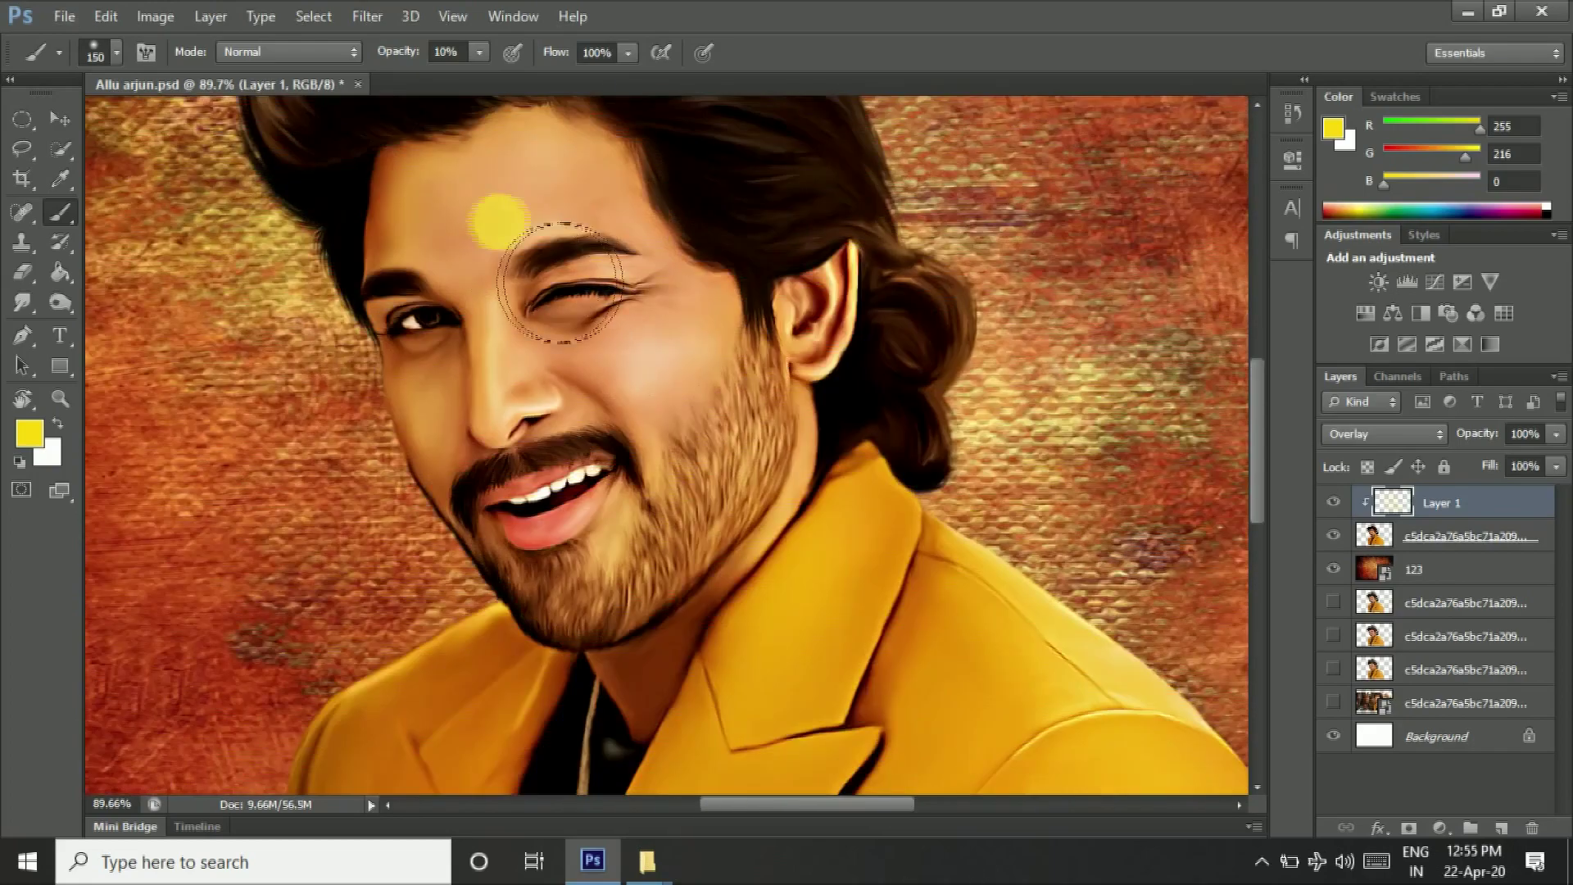
{"action": "key", "text": "ctrl+shift+alt+n"}
{"action": "left_click", "coordinate": [1385, 433]}
{"action": "left_click", "coordinate": [1352, 292]}
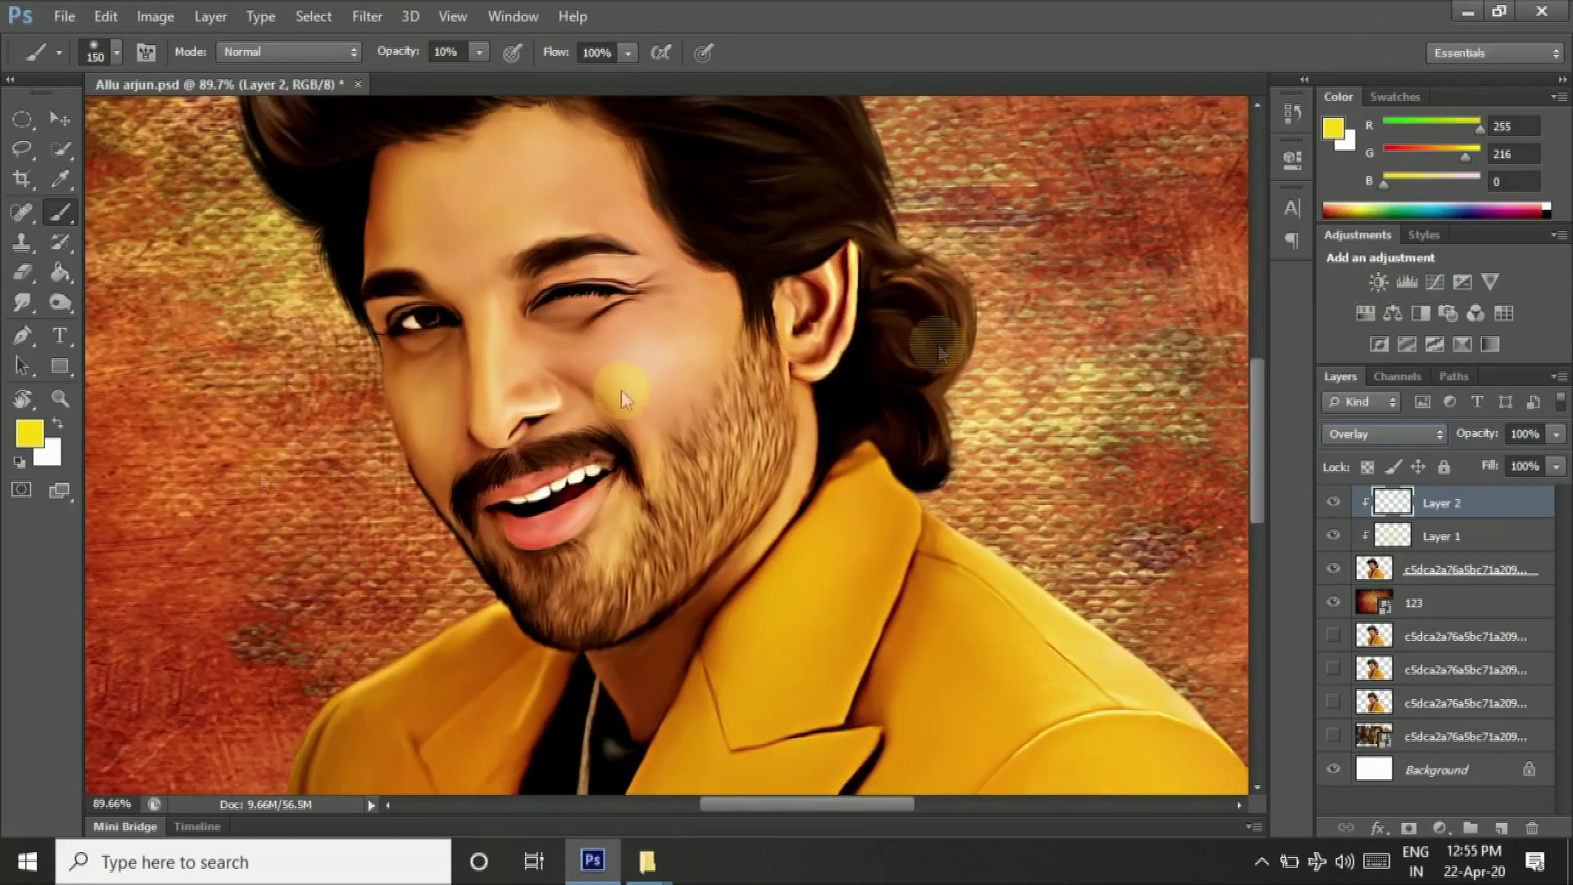
Step: Make orange the foreground colour and switch to the Brush
{"action": "left_click", "coordinate": [30, 433]}
{"action": "left_click", "coordinate": [1339, 610]}
{"action": "key", "text": "Return"}
{"action": "key", "text": "b"}
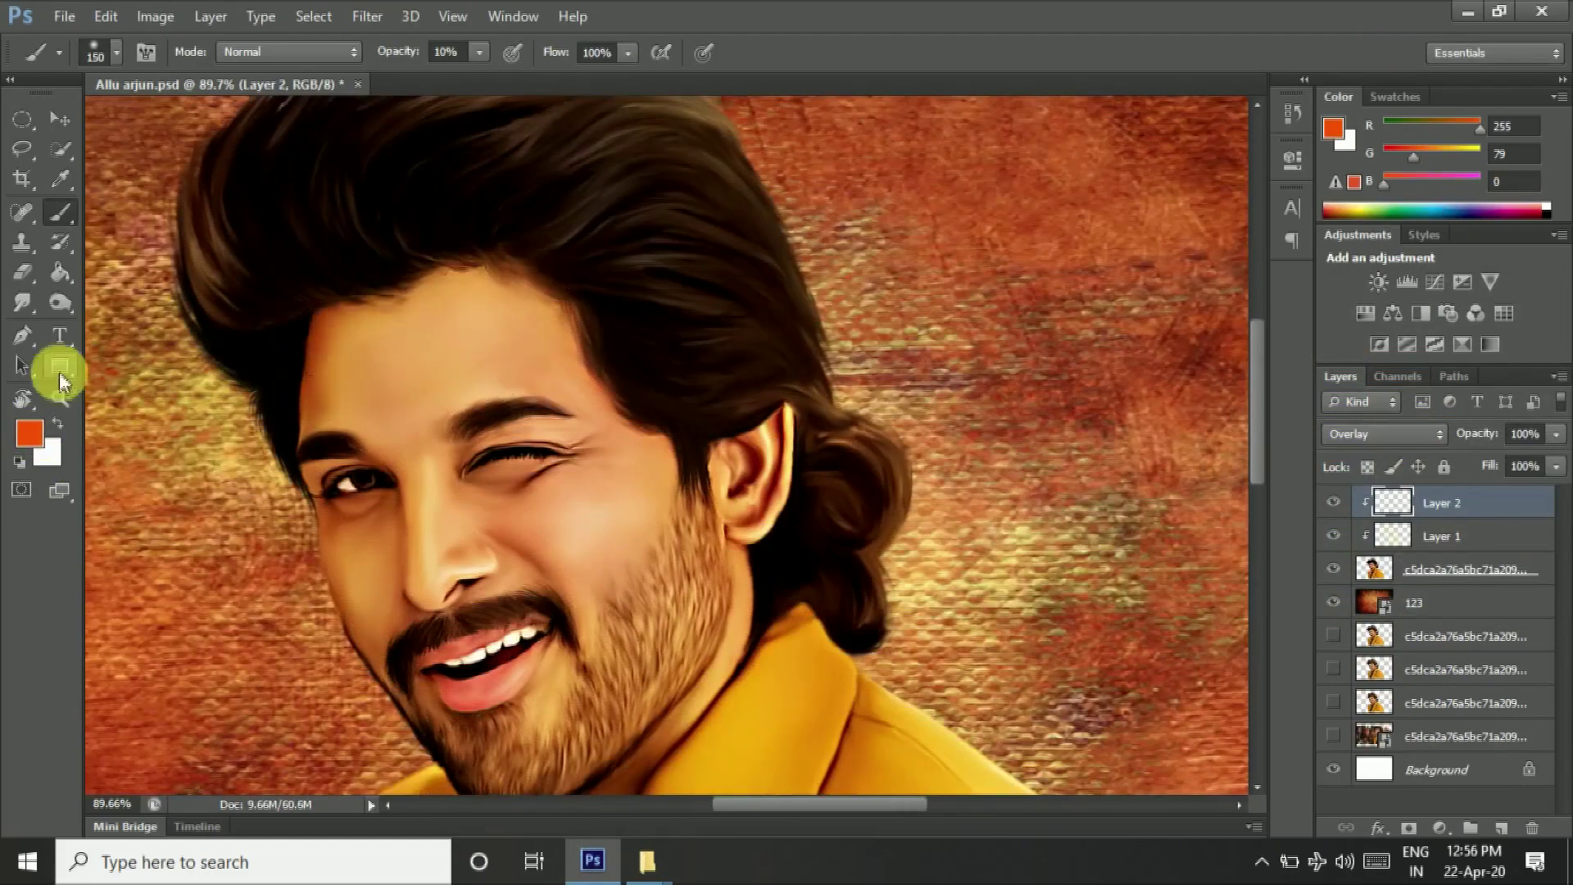
Step: Change the foreground to magenta, add a new empty layer and brush a stroke
{"action": "left_click", "coordinate": [30, 433]}
{"action": "left_click_drag", "start_coordinate": [1339, 602], "coordinate": [1350, 387]}
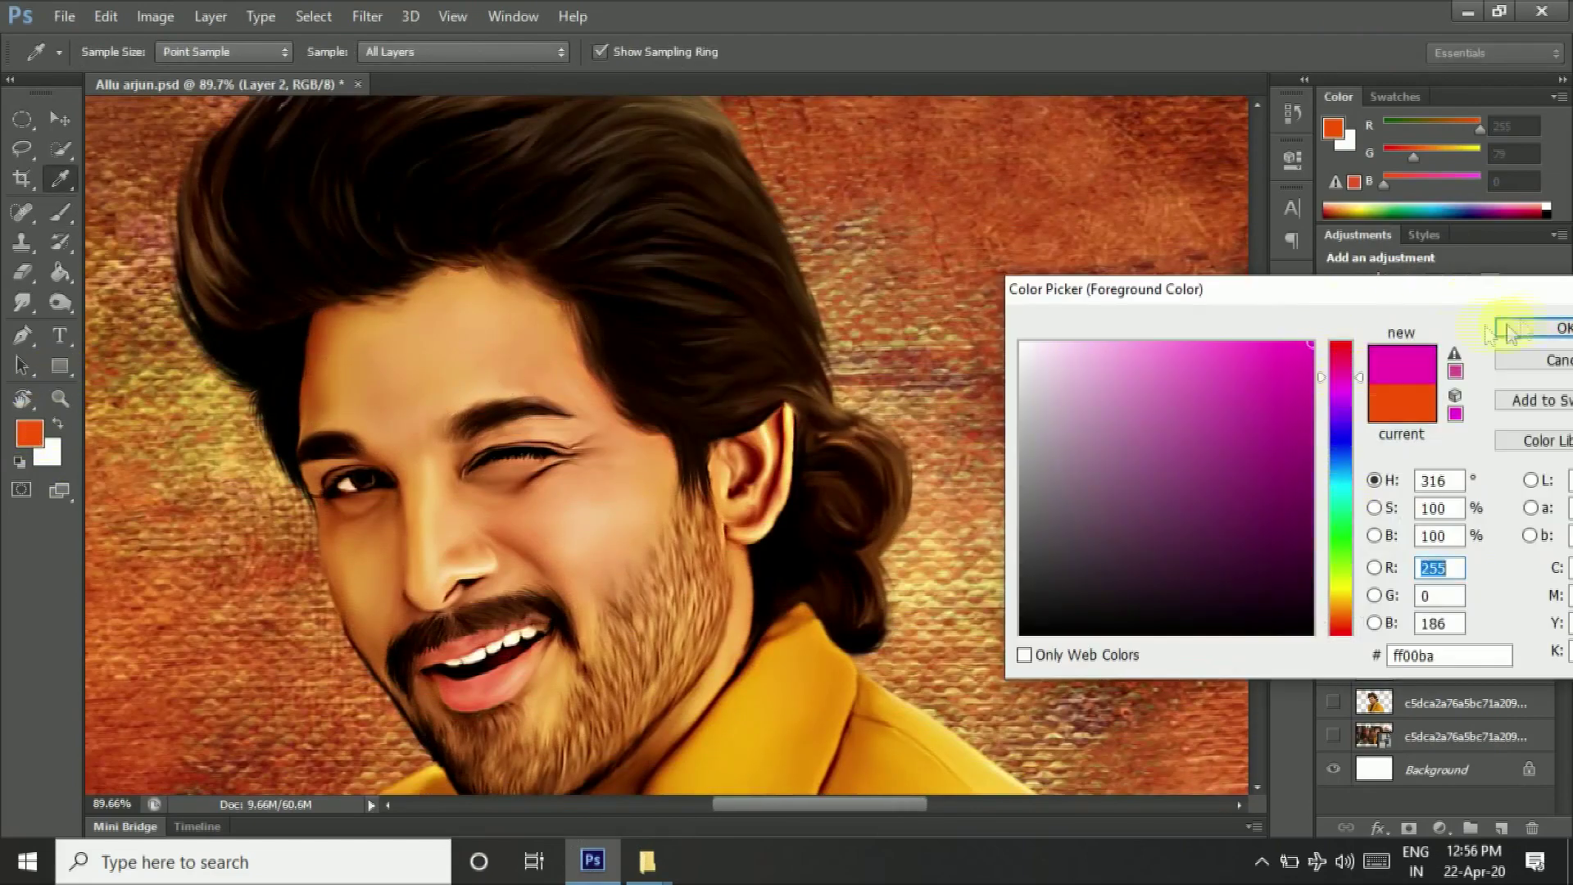
{"action": "left_click", "coordinate": [1510, 328]}
{"action": "key", "text": "b"}
{"action": "key", "text": "ctrl+shift+alt+n"}
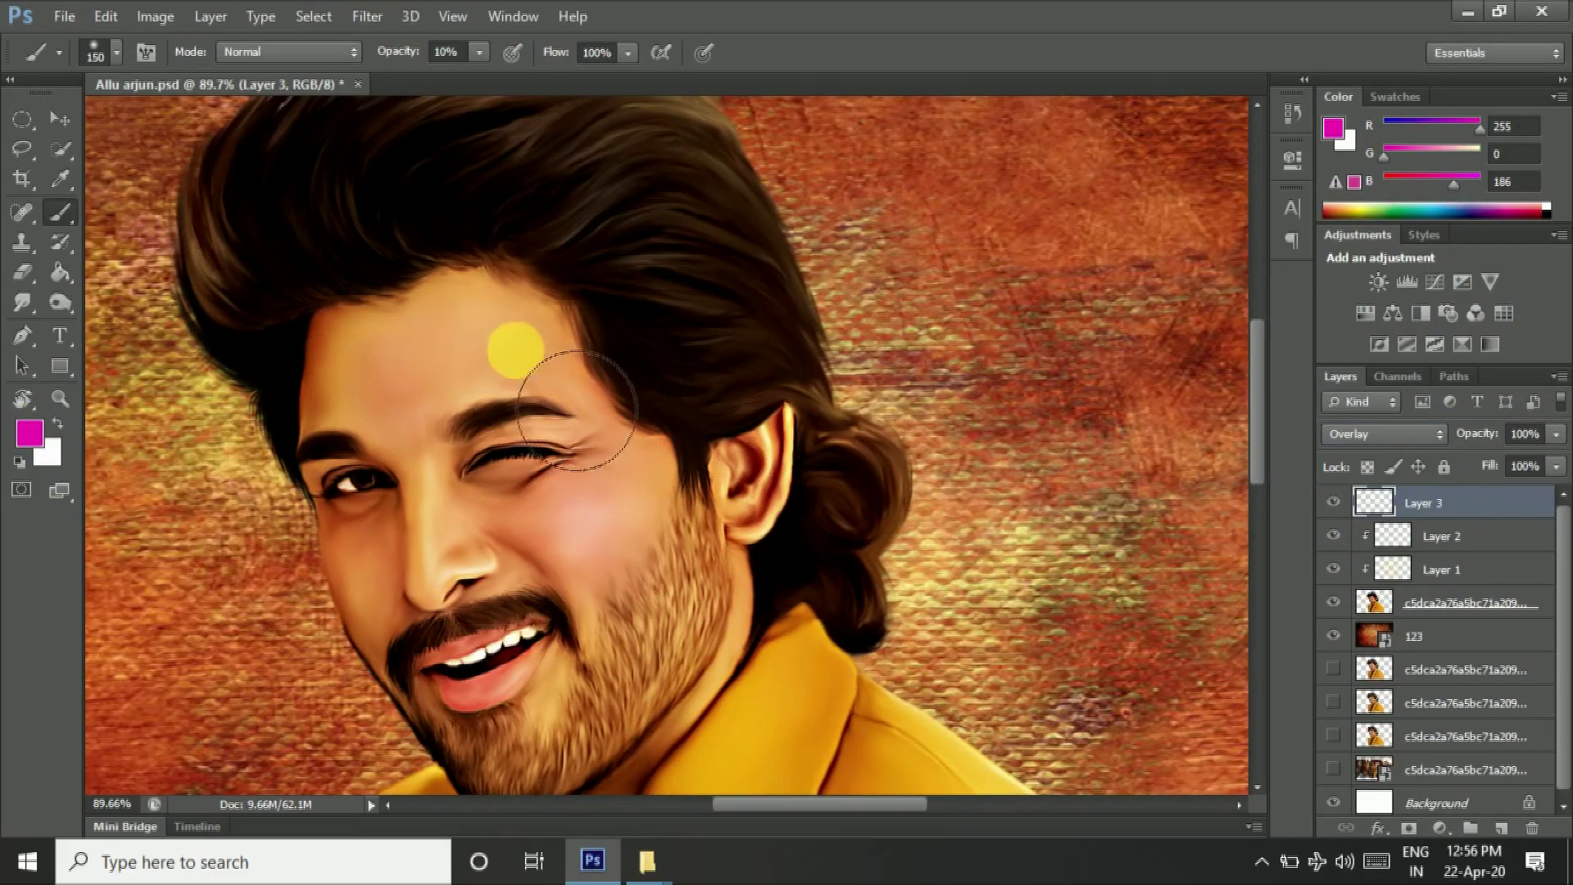
{"action": "left_click_drag", "start_coordinate": [522, 418], "coordinate": [700, 674]}
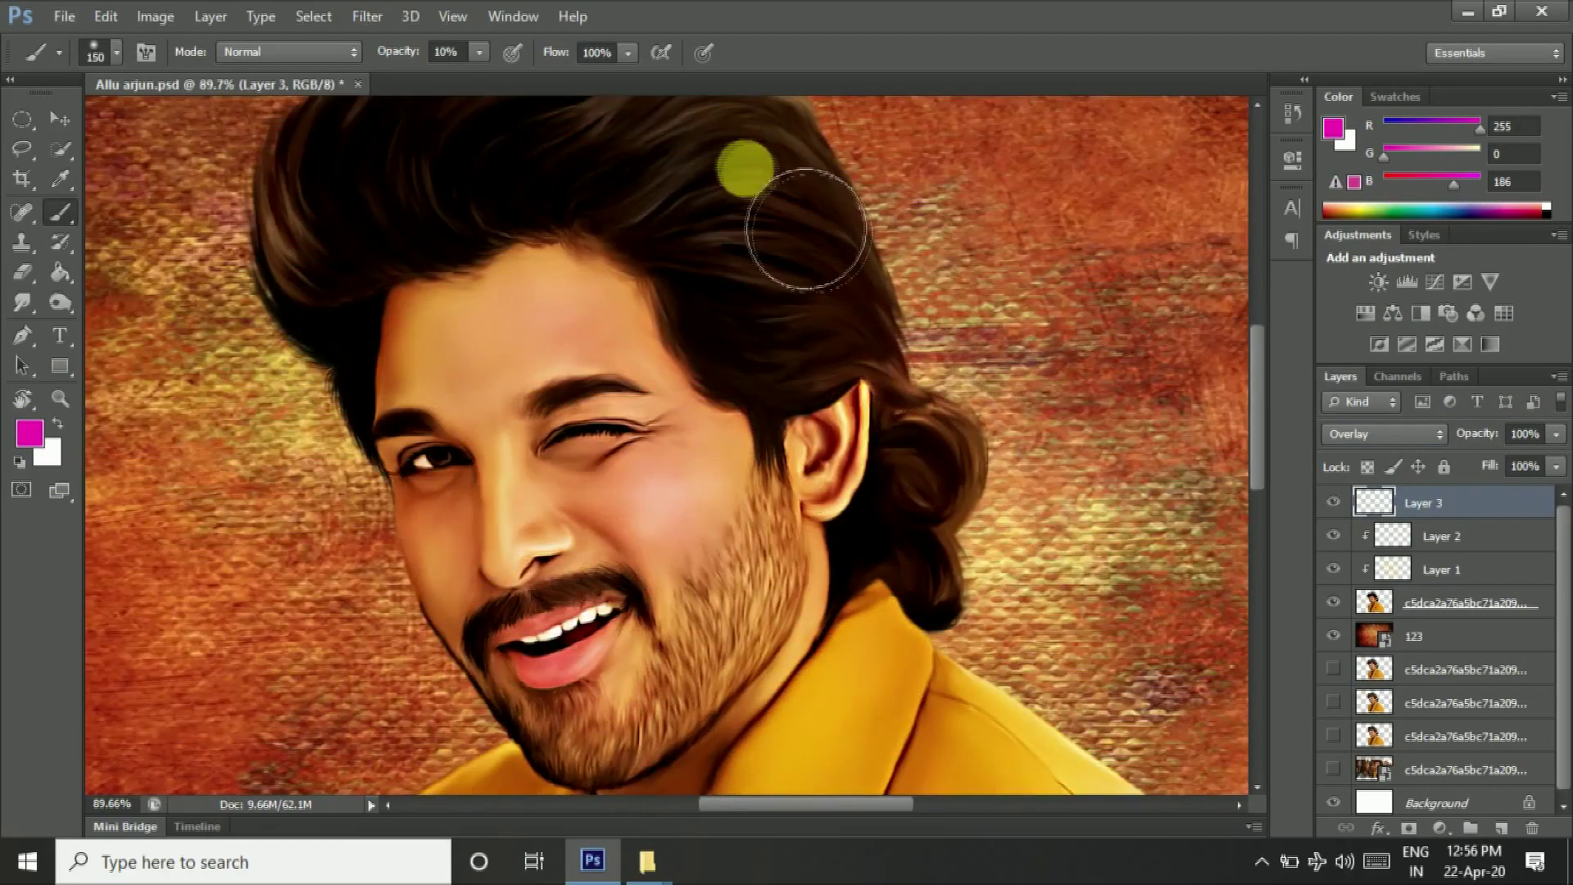
Step: Toggle between Eraser and Brush to clean up the painted colour
{"action": "scroll", "coordinate": [853, 450], "scroll_direction": "down", "scroll_amount": 2}
{"action": "scroll", "coordinate": [923, 435], "scroll_direction": "down", "scroll_amount": 2}
{"action": "scroll", "coordinate": [828, 408], "scroll_direction": "down", "scroll_amount": 2}
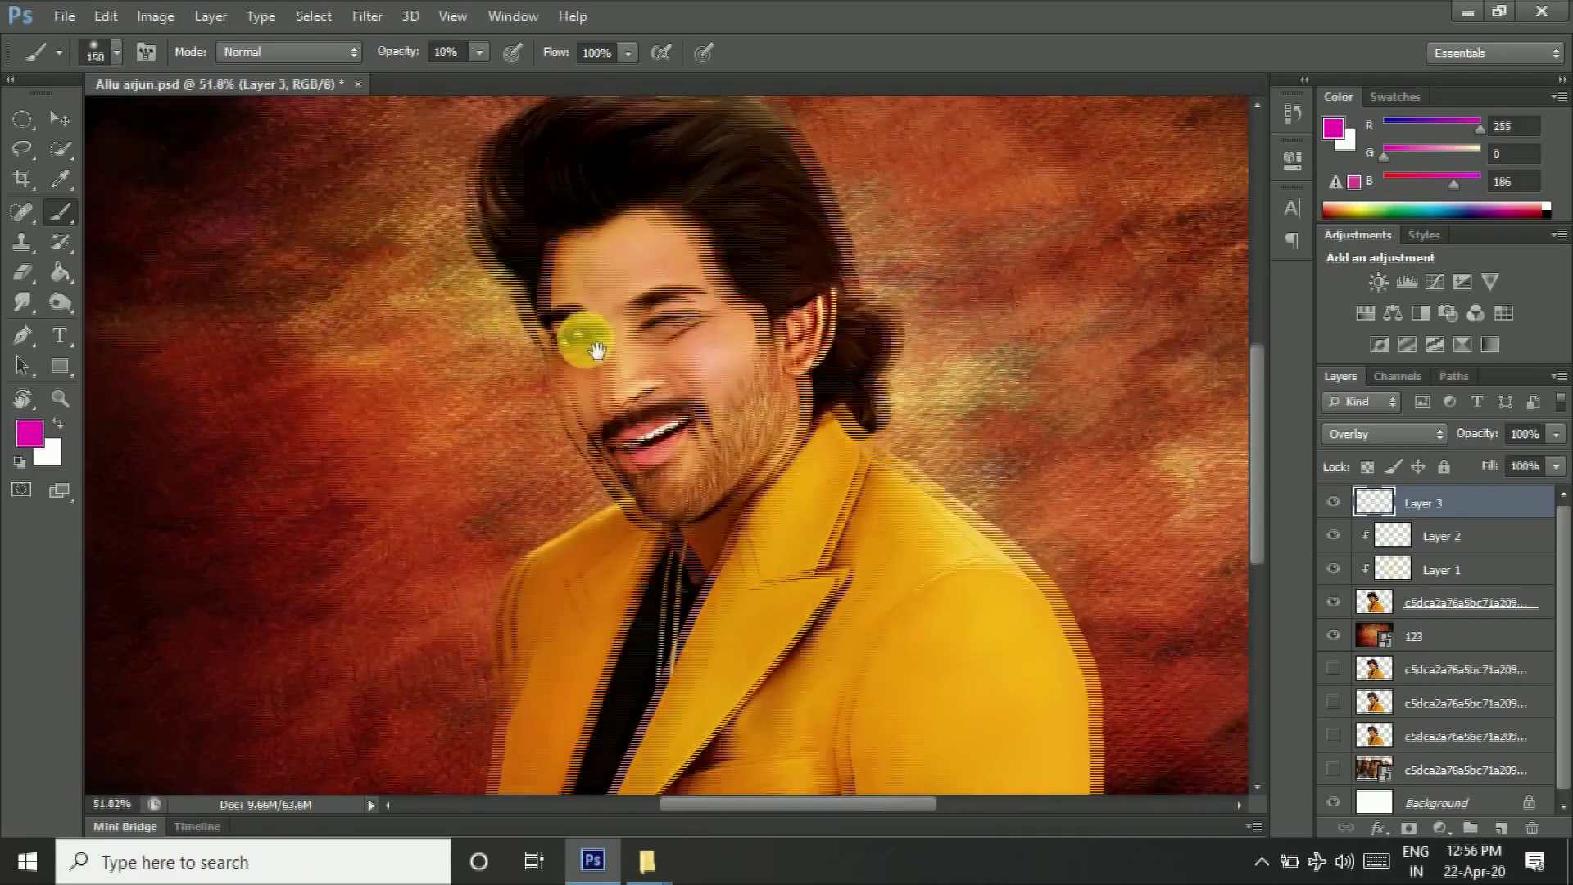
{"action": "scroll", "coordinate": [597, 351], "scroll_direction": "up", "scroll_amount": 3}
{"action": "scroll", "coordinate": [667, 386], "scroll_direction": "down", "scroll_amount": 2}
{"action": "scroll", "coordinate": [748, 598], "scroll_direction": "up", "scroll_amount": 3}
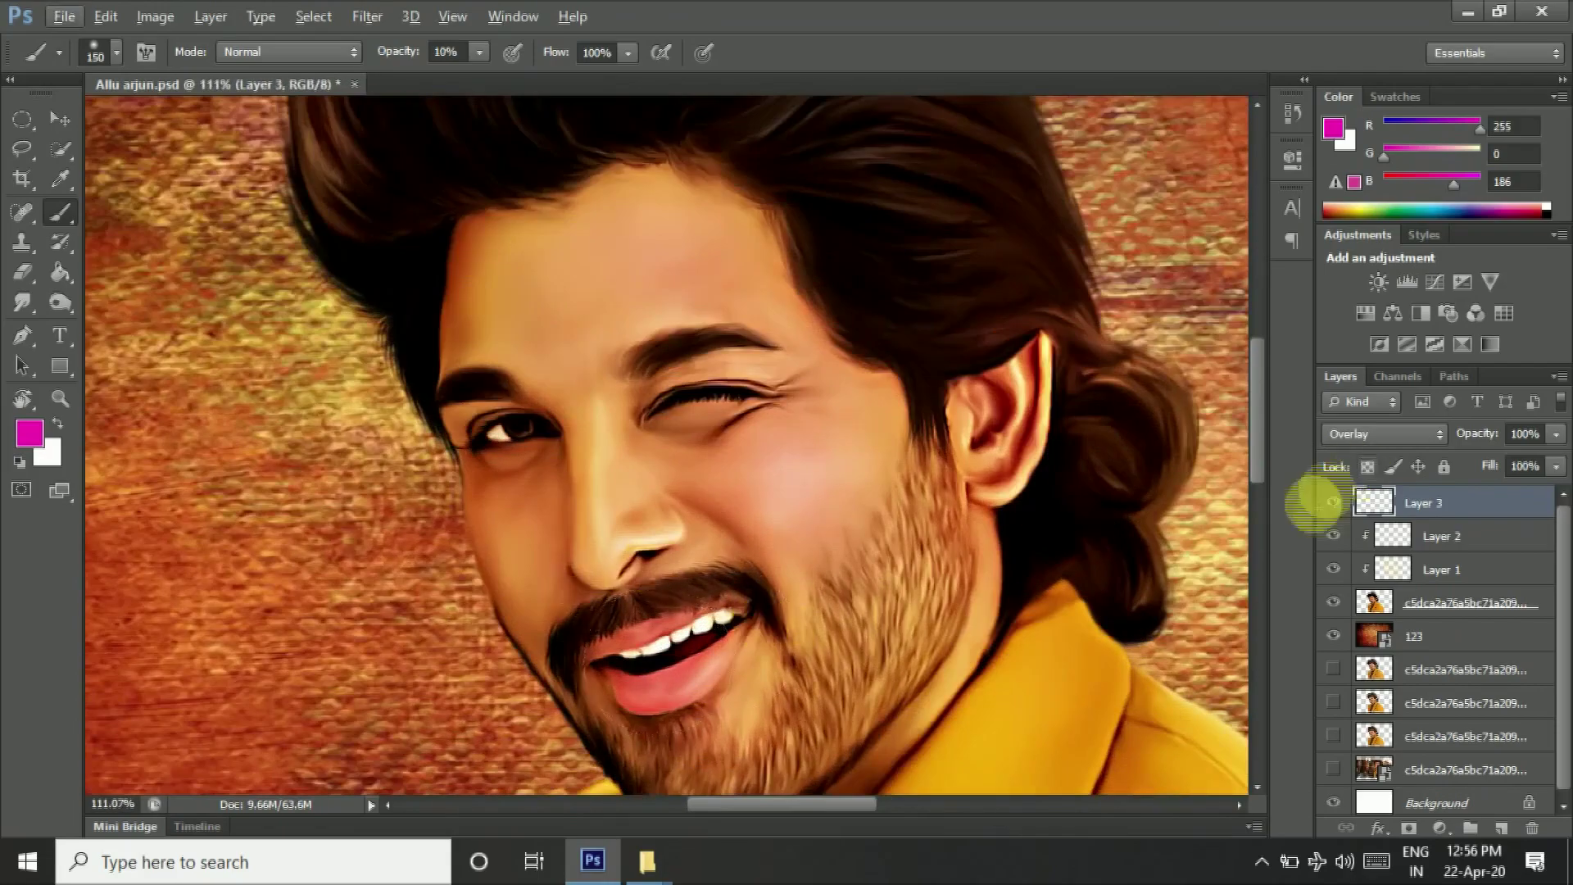
{"action": "key", "text": "e"}
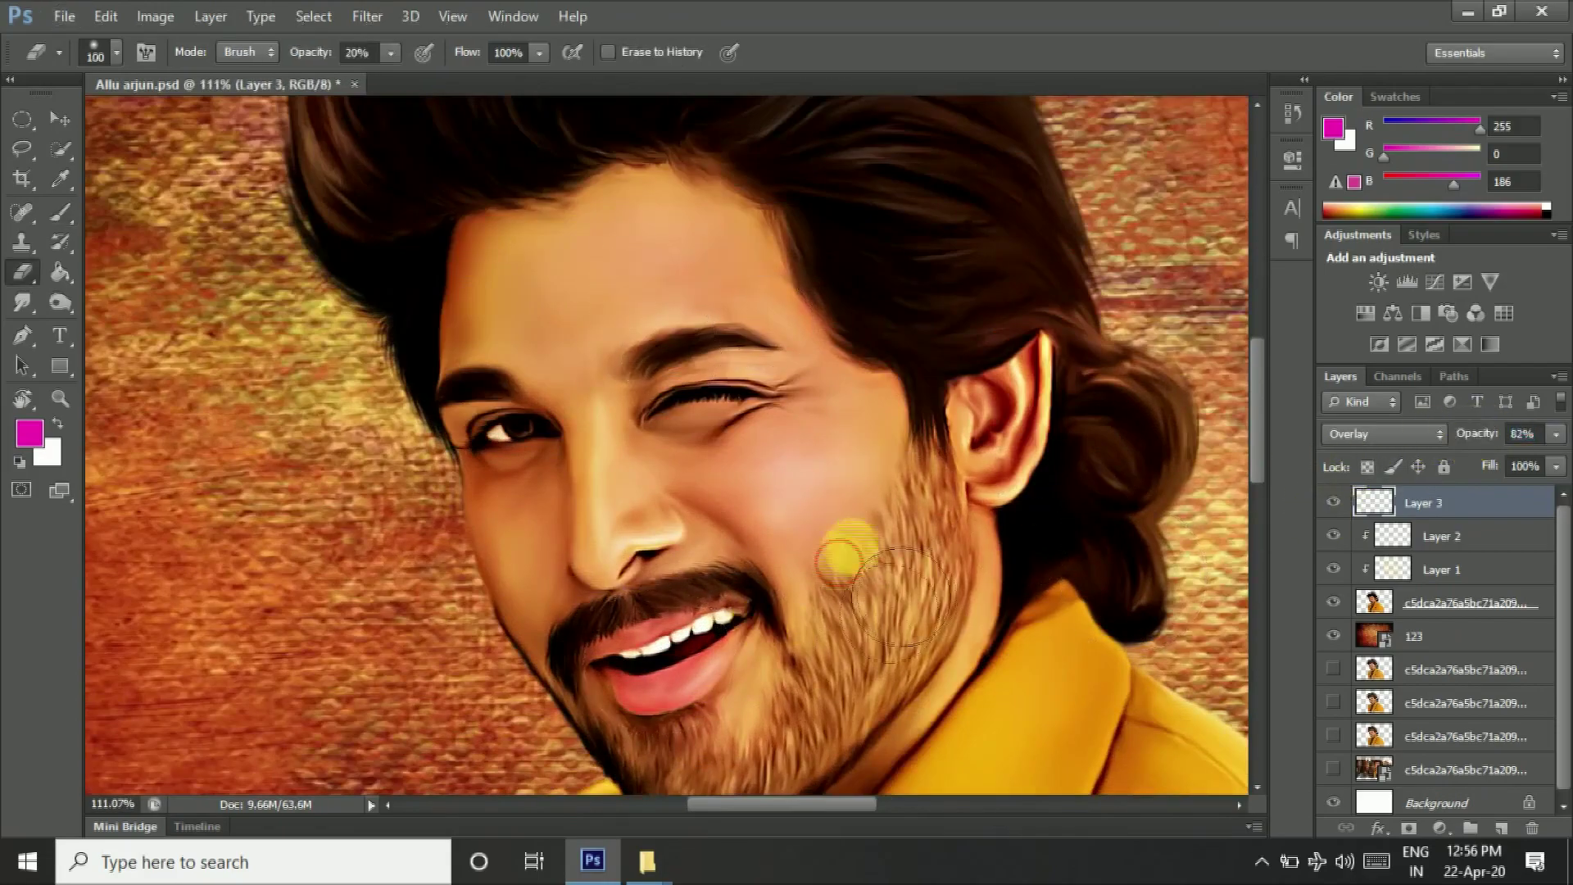
{"action": "left_click", "coordinate": [57, 219]}
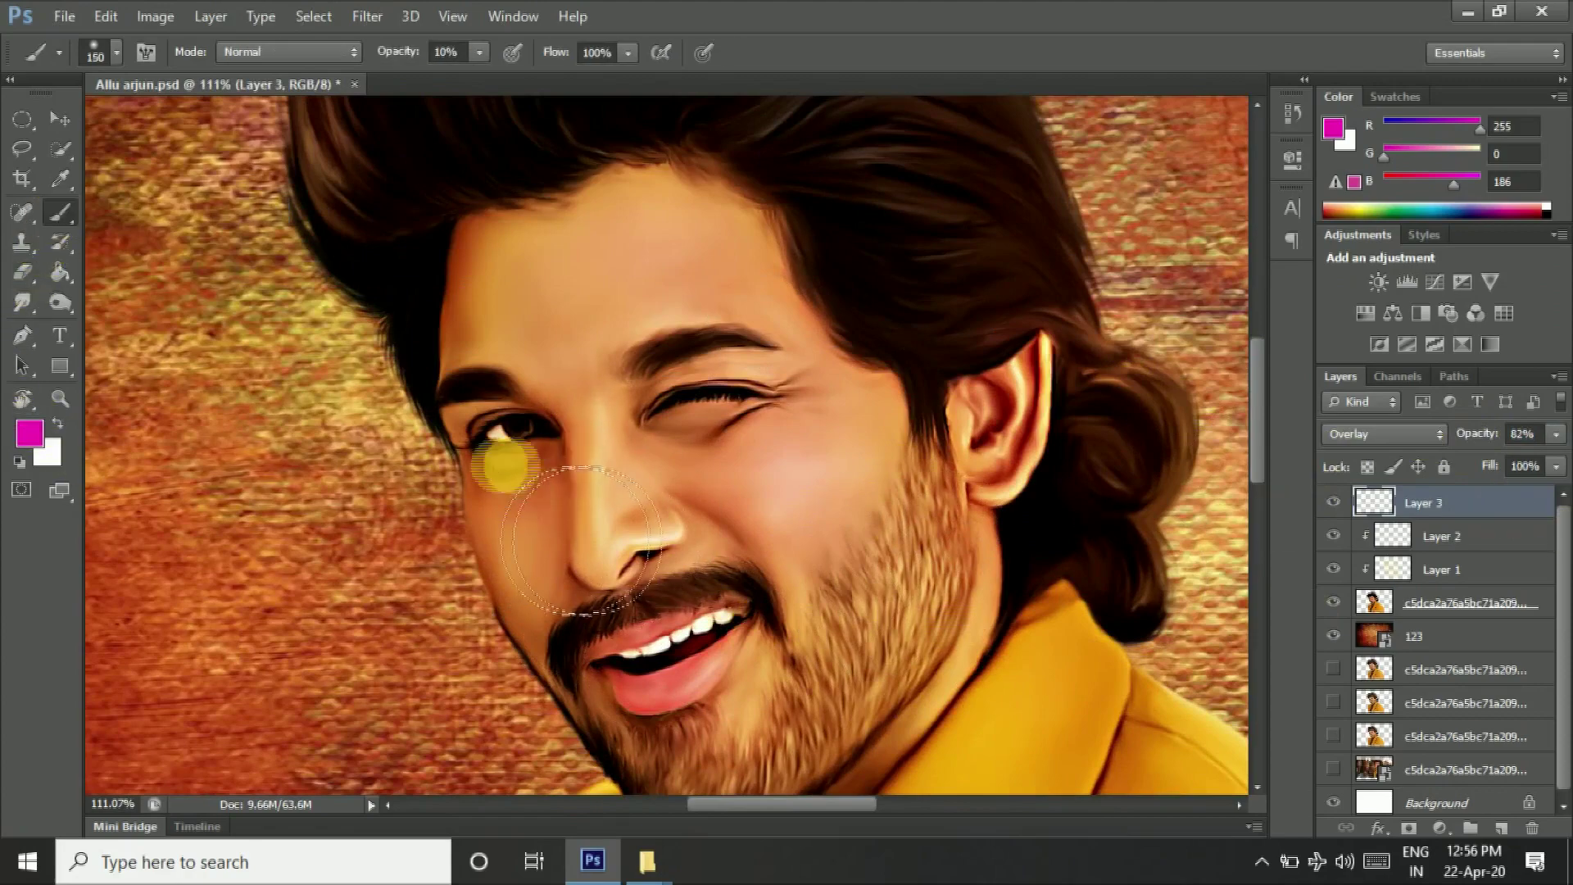
{"action": "scroll", "coordinate": [795, 746], "scroll_direction": "down", "scroll_amount": 1}
{"action": "scroll", "coordinate": [607, 510], "scroll_direction": "down", "scroll_amount": 2}
{"action": "scroll", "coordinate": [868, 394], "scroll_direction": "up", "scroll_amount": 1}
{"action": "left_click", "coordinate": [22, 272]}
{"action": "scroll", "coordinate": [815, 263], "scroll_direction": "up", "scroll_amount": 2}
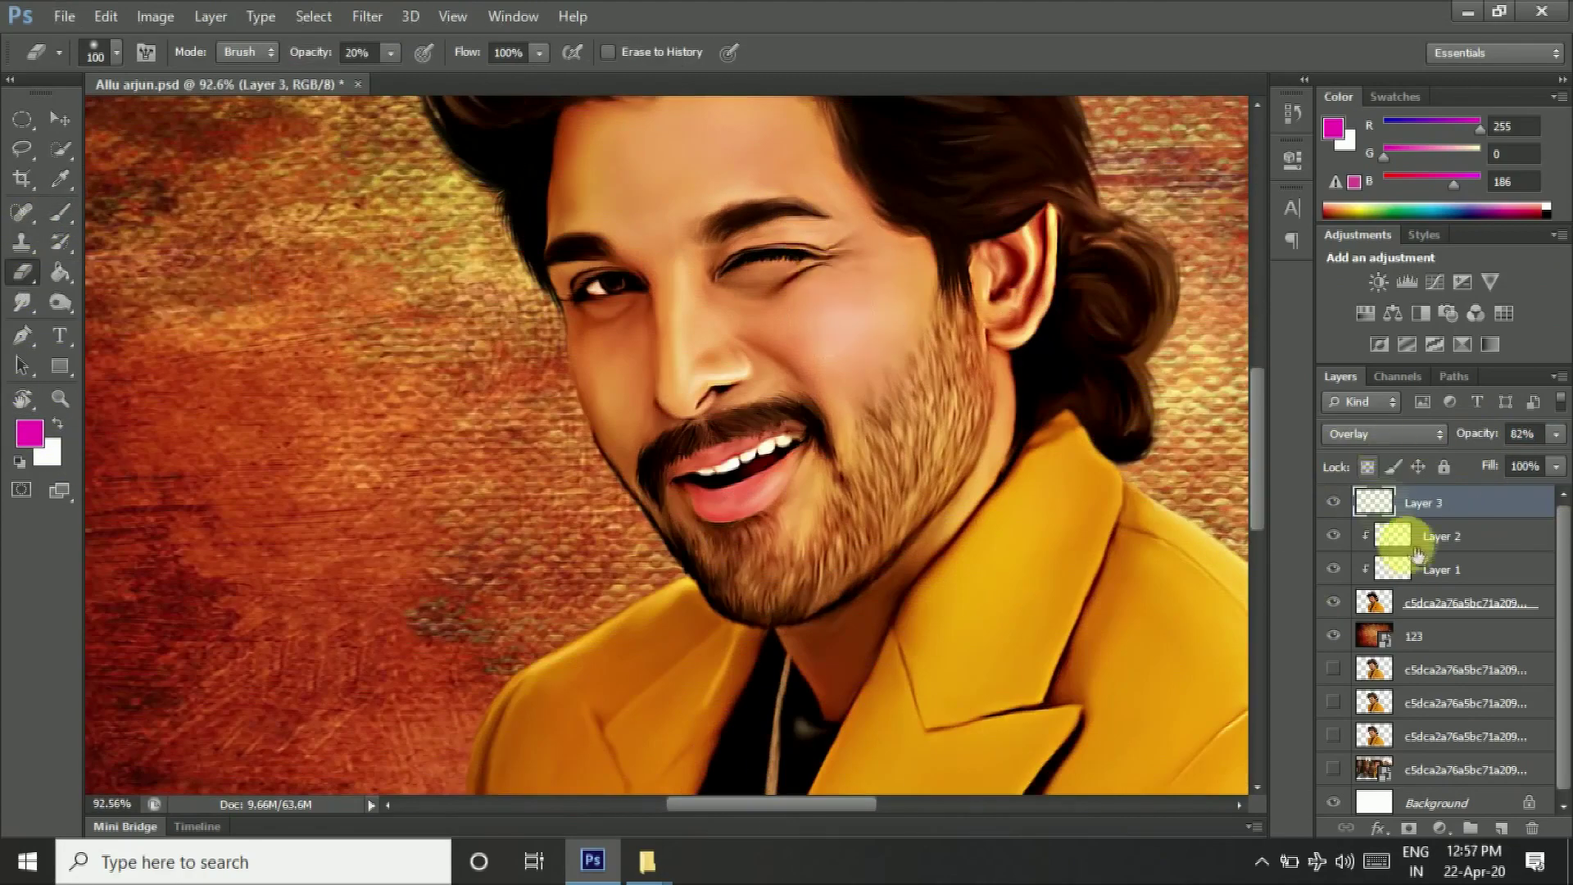
Step: Check Layers 2, 1 and 3, ending with Layer 1 active
{"action": "left_click", "coordinate": [1442, 536]}
{"action": "left_click_drag", "start_coordinate": [815, 260], "coordinate": [828, 581]}
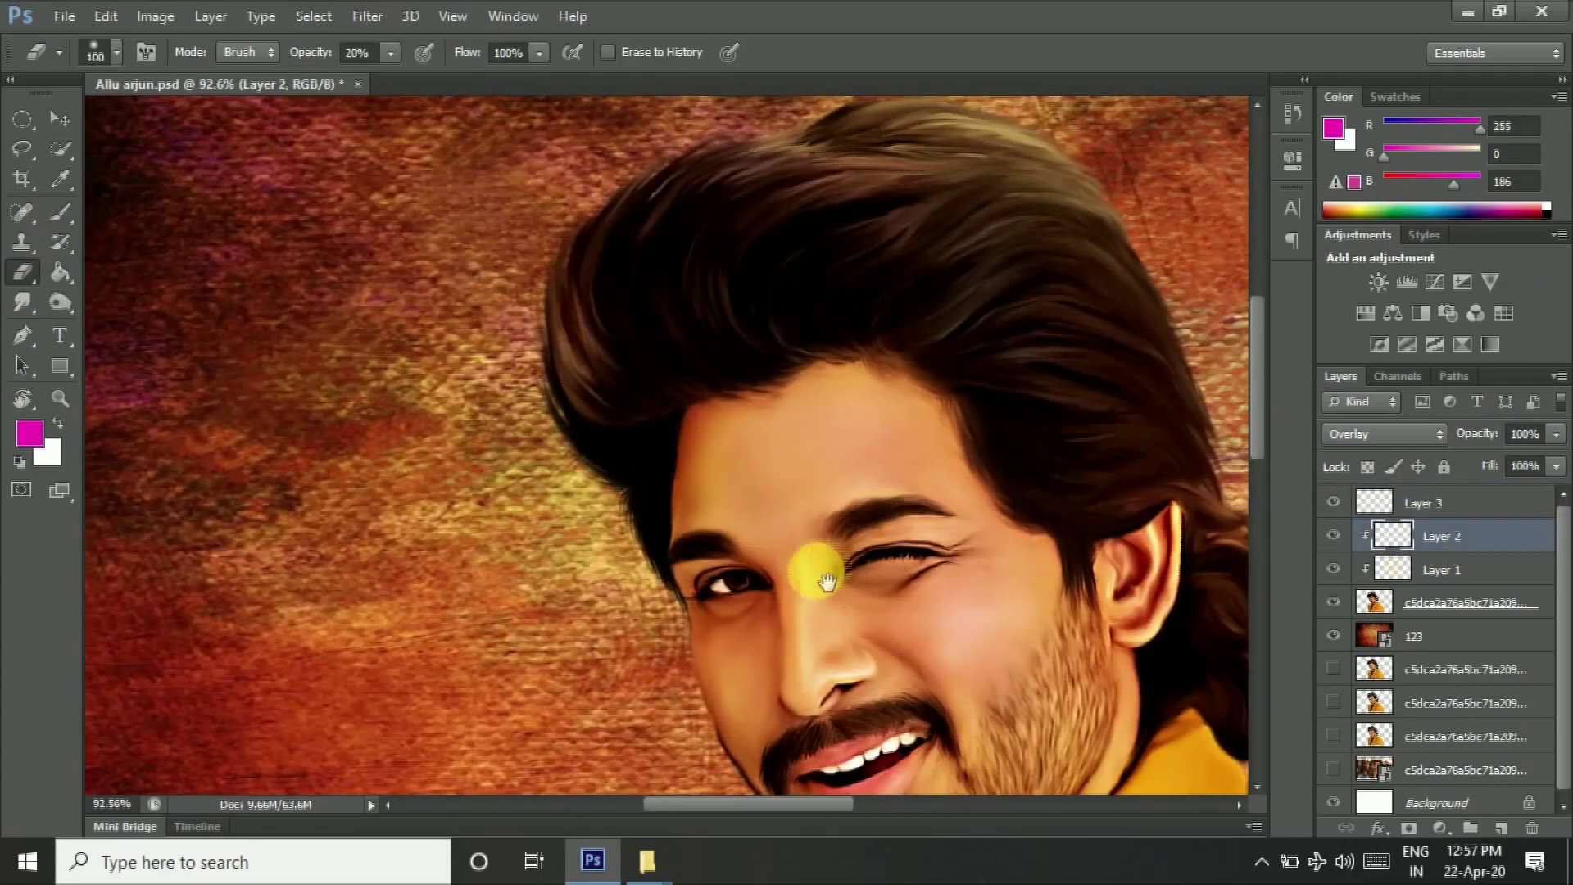
{"action": "left_click", "coordinate": [1431, 583]}
{"action": "left_click", "coordinate": [1459, 512]}
{"action": "scroll", "coordinate": [737, 410], "scroll_direction": "down", "scroll_amount": 2}
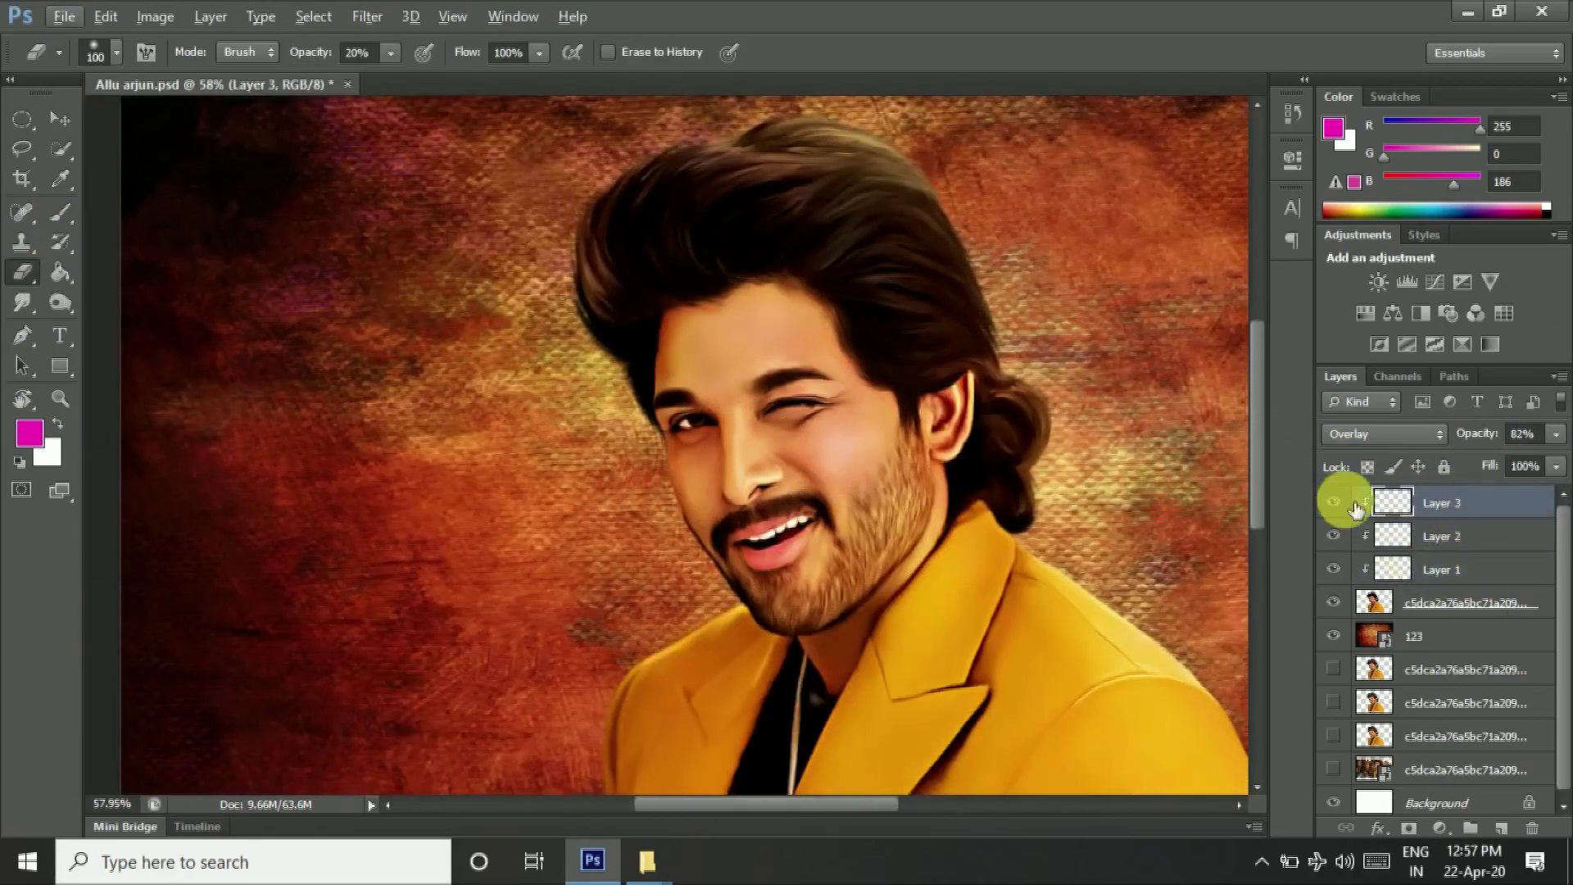
{"action": "scroll", "coordinate": [873, 489], "scroll_direction": "up", "scroll_amount": 3}
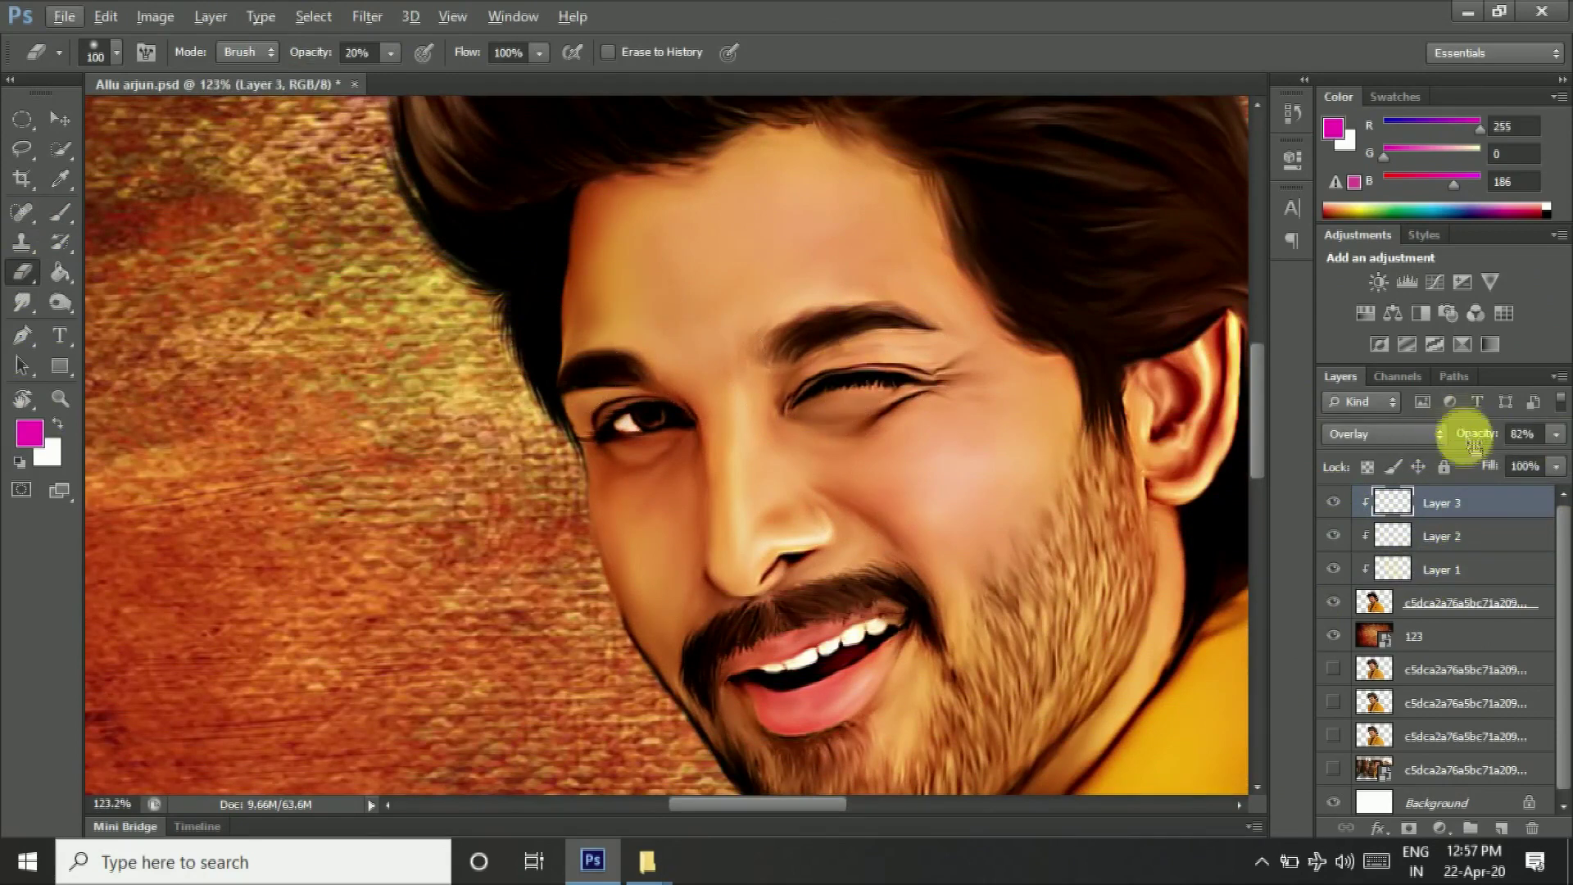
{"action": "left_click", "coordinate": [1430, 576]}
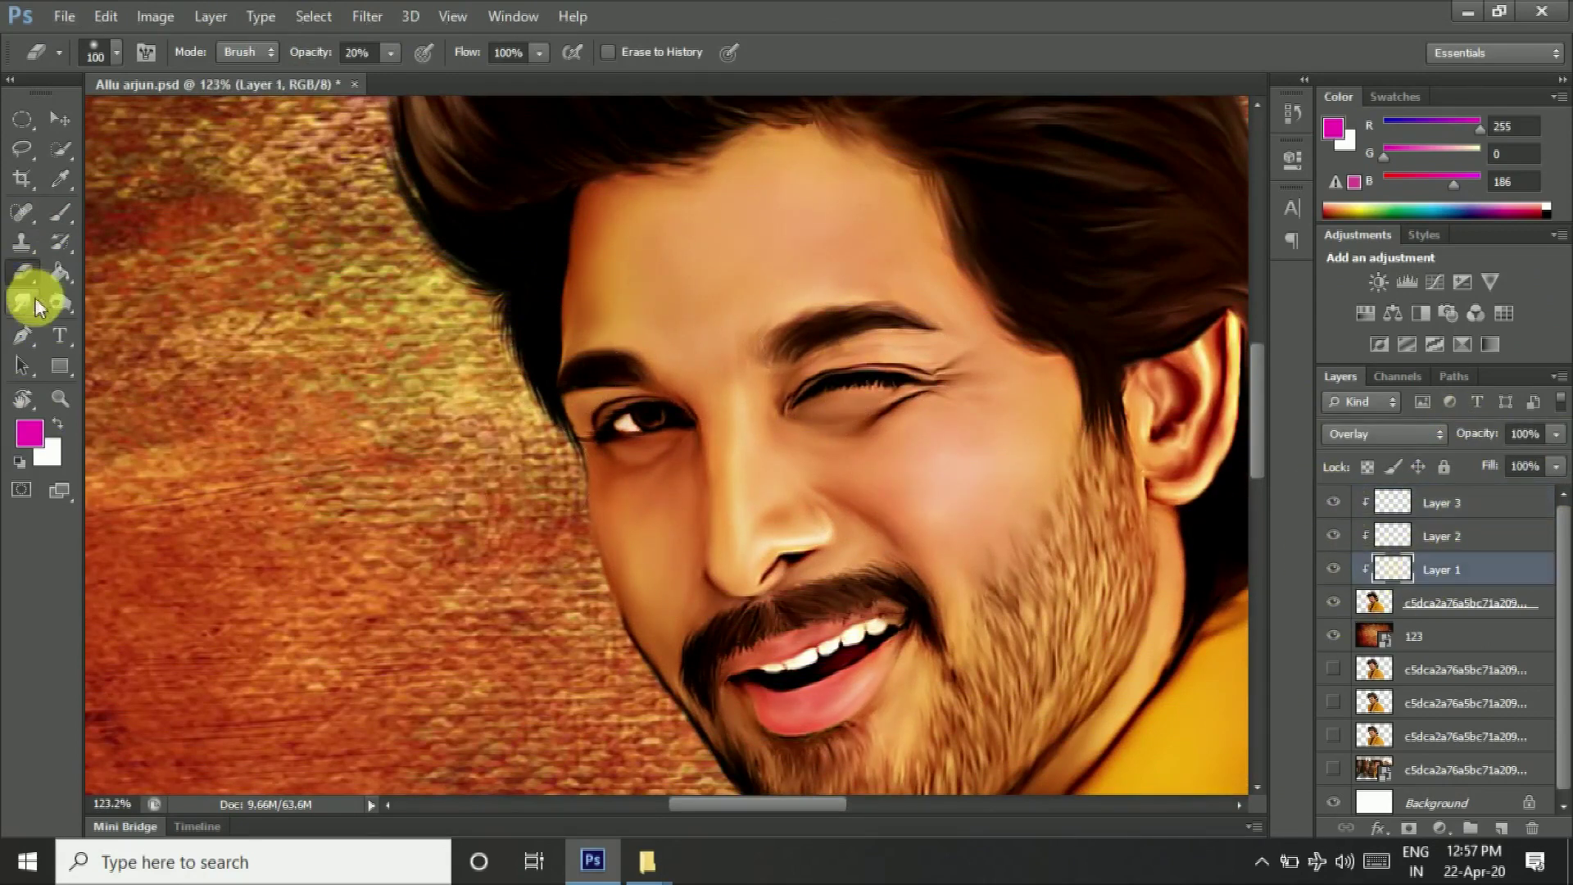
Step: Set the foreground colour to bright yellow for the Brush
{"action": "left_click", "coordinate": [58, 215]}
{"action": "left_click", "coordinate": [28, 432]}
{"action": "left_click", "coordinate": [1301, 347]}
{"action": "left_click_drag", "start_coordinate": [1338, 394], "coordinate": [1338, 606]}
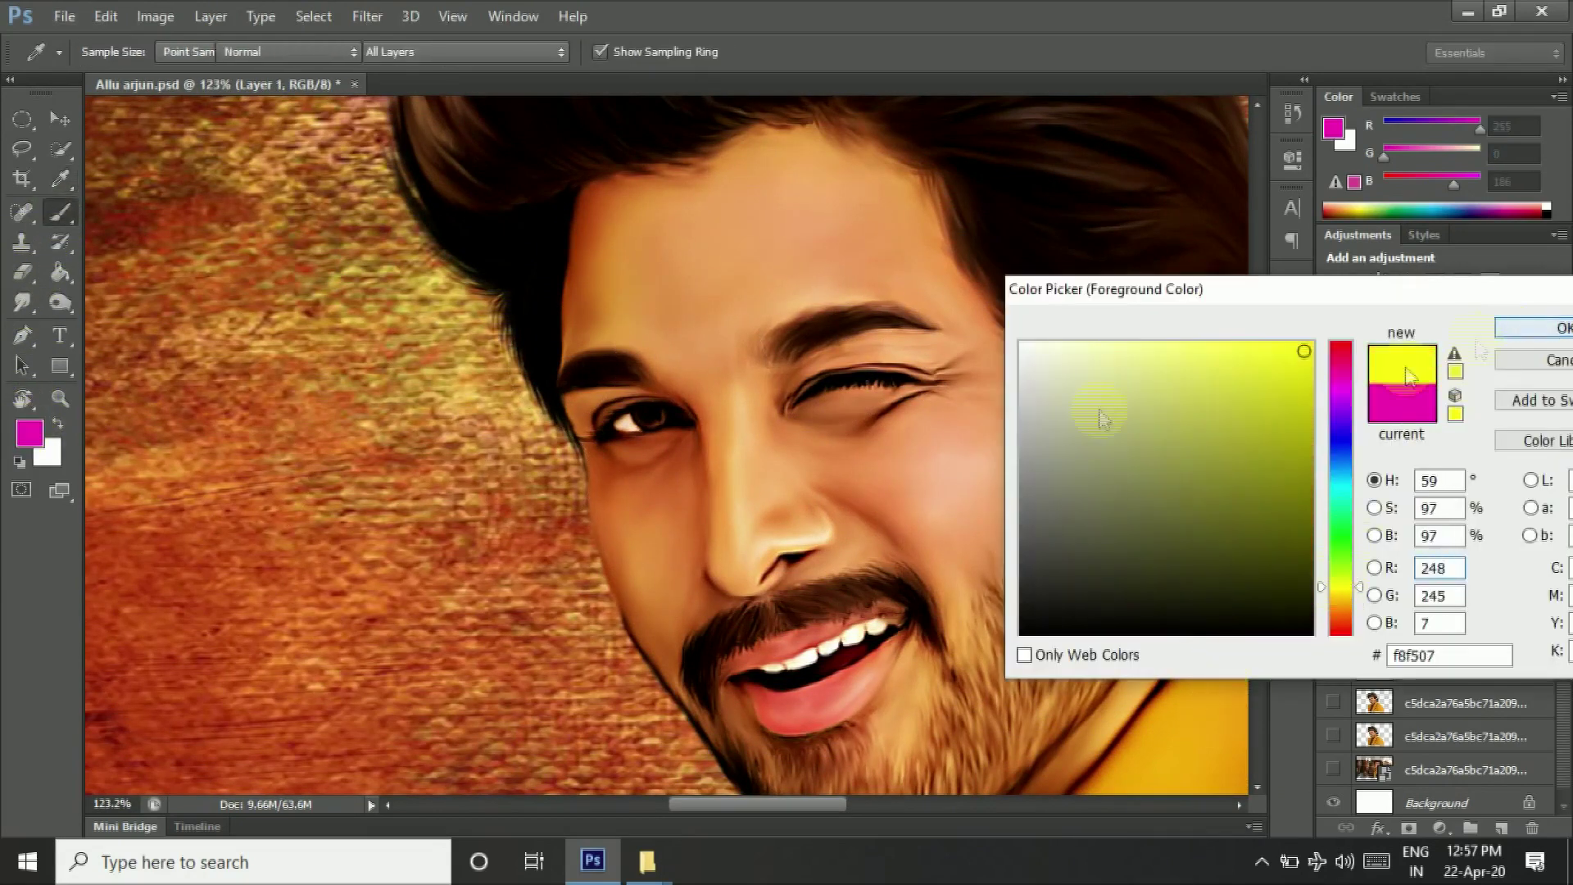
{"action": "left_click", "coordinate": [1546, 317]}
Step: Paint soft yellow near the face, ear and neck, then select the top portrait layer
{"action": "left_click_drag", "start_coordinate": [663, 631], "coordinate": [868, 785]}
{"action": "scroll", "coordinate": [1006, 697], "scroll_direction": "down", "scroll_amount": 2}
{"action": "mouse_move", "coordinate": [1176, 545]}
{"action": "left_mouse_down"}
{"action": "mouse_move", "coordinate": [474, 414]}
{"action": "mouse_move", "coordinate": [793, 540]}
{"action": "left_mouse_up"}
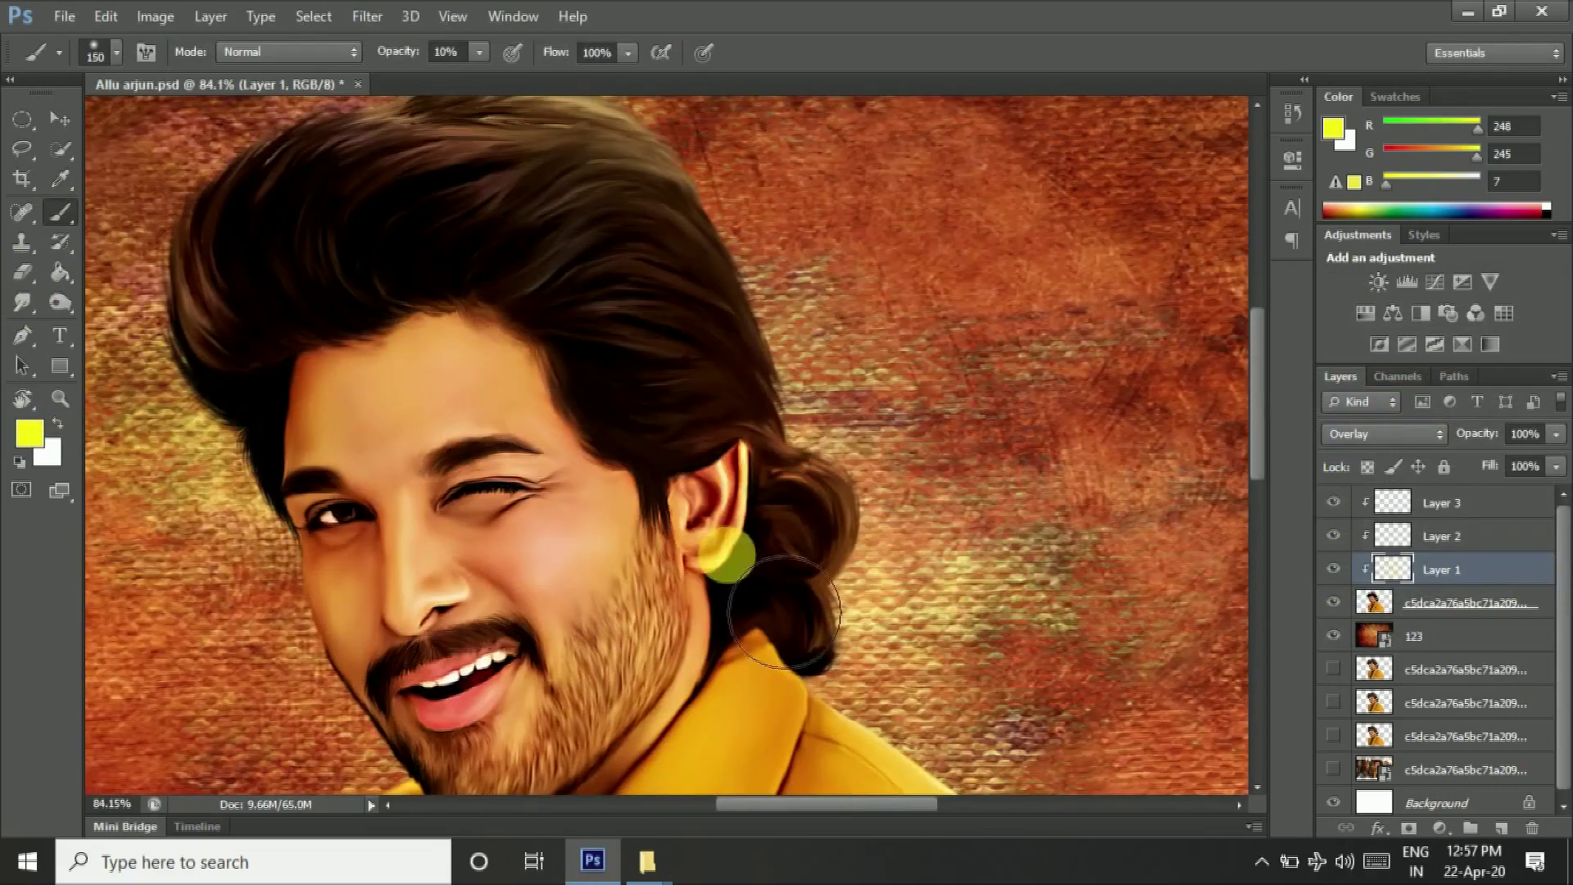
{"action": "left_click_drag", "start_coordinate": [784, 610], "coordinate": [1030, 684]}
{"action": "left_click", "coordinate": [22, 272]}
{"action": "left_click", "coordinate": [123, 263]}
{"action": "scroll", "coordinate": [738, 447], "scroll_direction": "down", "scroll_amount": 3}
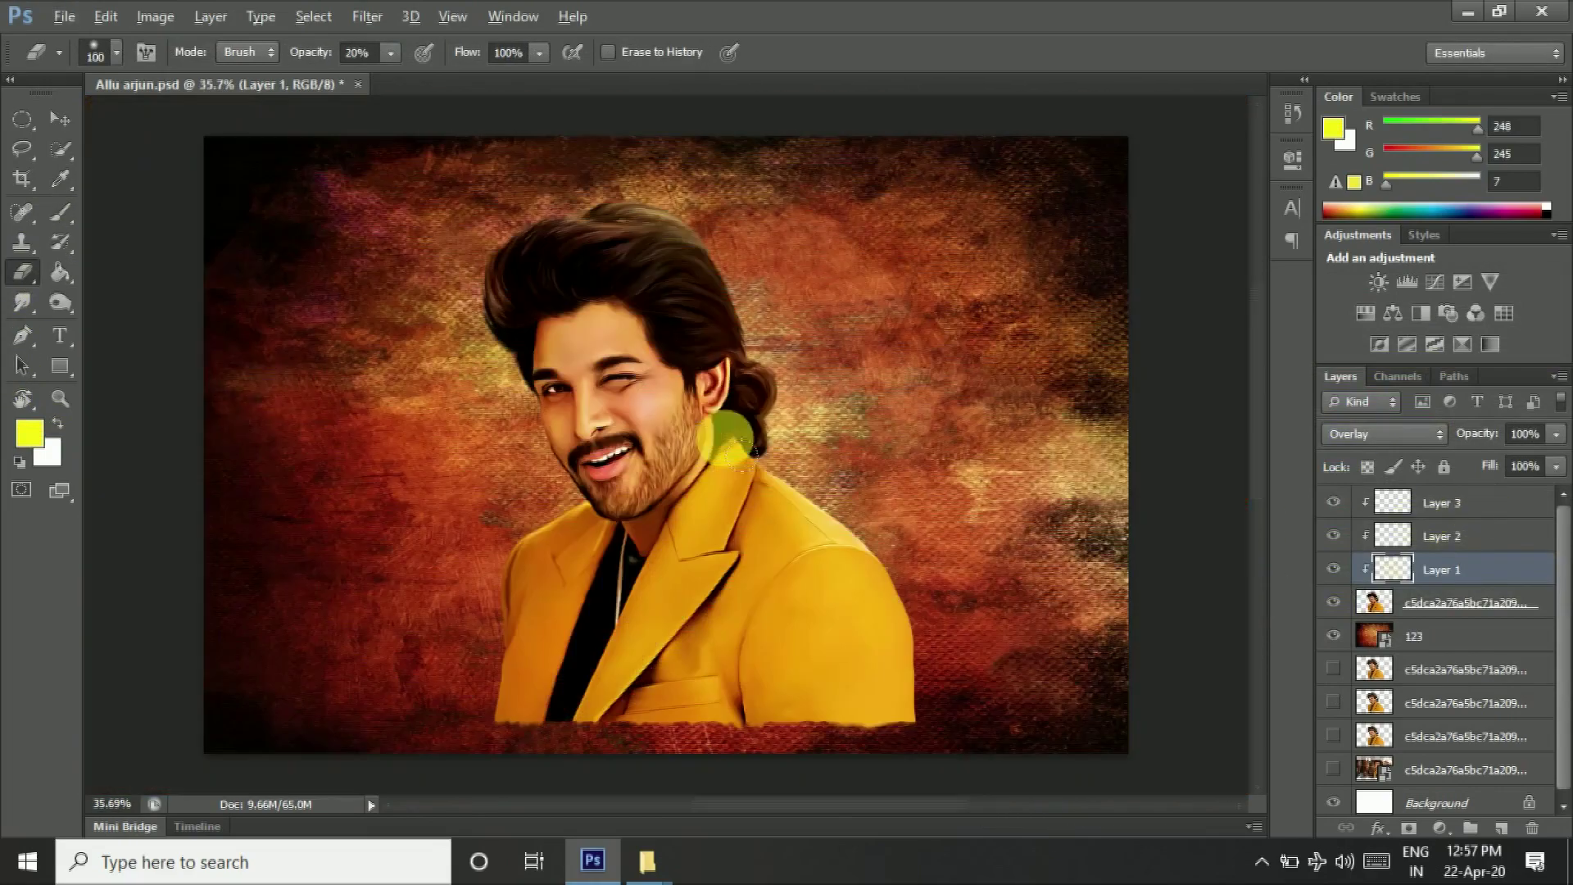
{"action": "left_click", "coordinate": [1431, 610]}
Step: Duplicate the portrait layer with Ctrl+J and set up the Smudge tool
{"action": "key", "text": "ctrl+j"}
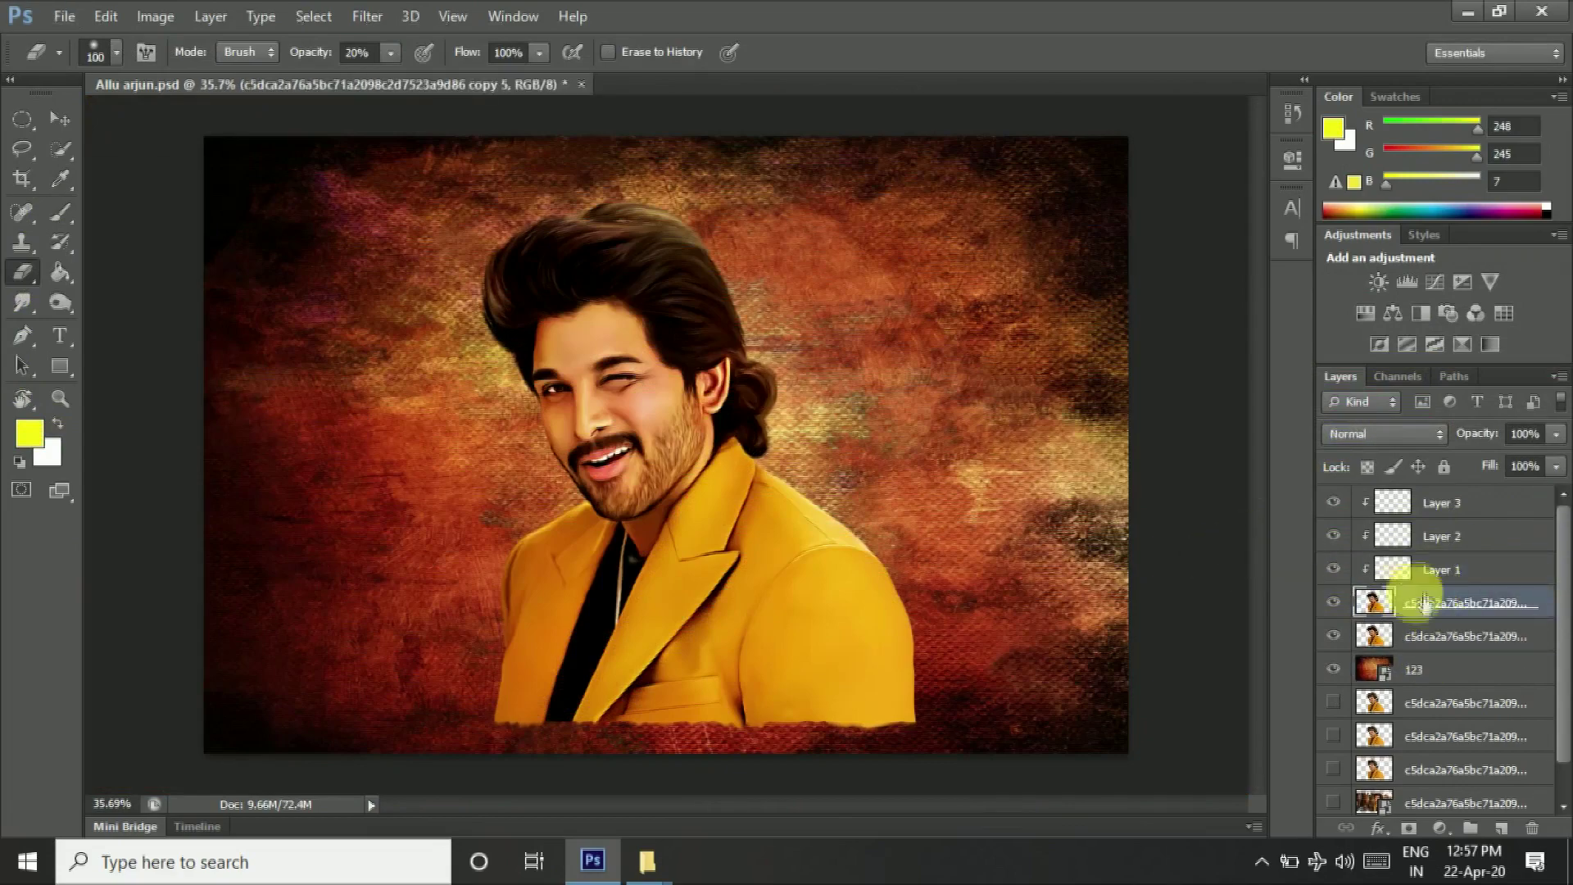
{"action": "scroll", "coordinate": [445, 495], "scroll_direction": "up", "scroll_amount": 3}
{"action": "left_click", "coordinate": [23, 303]}
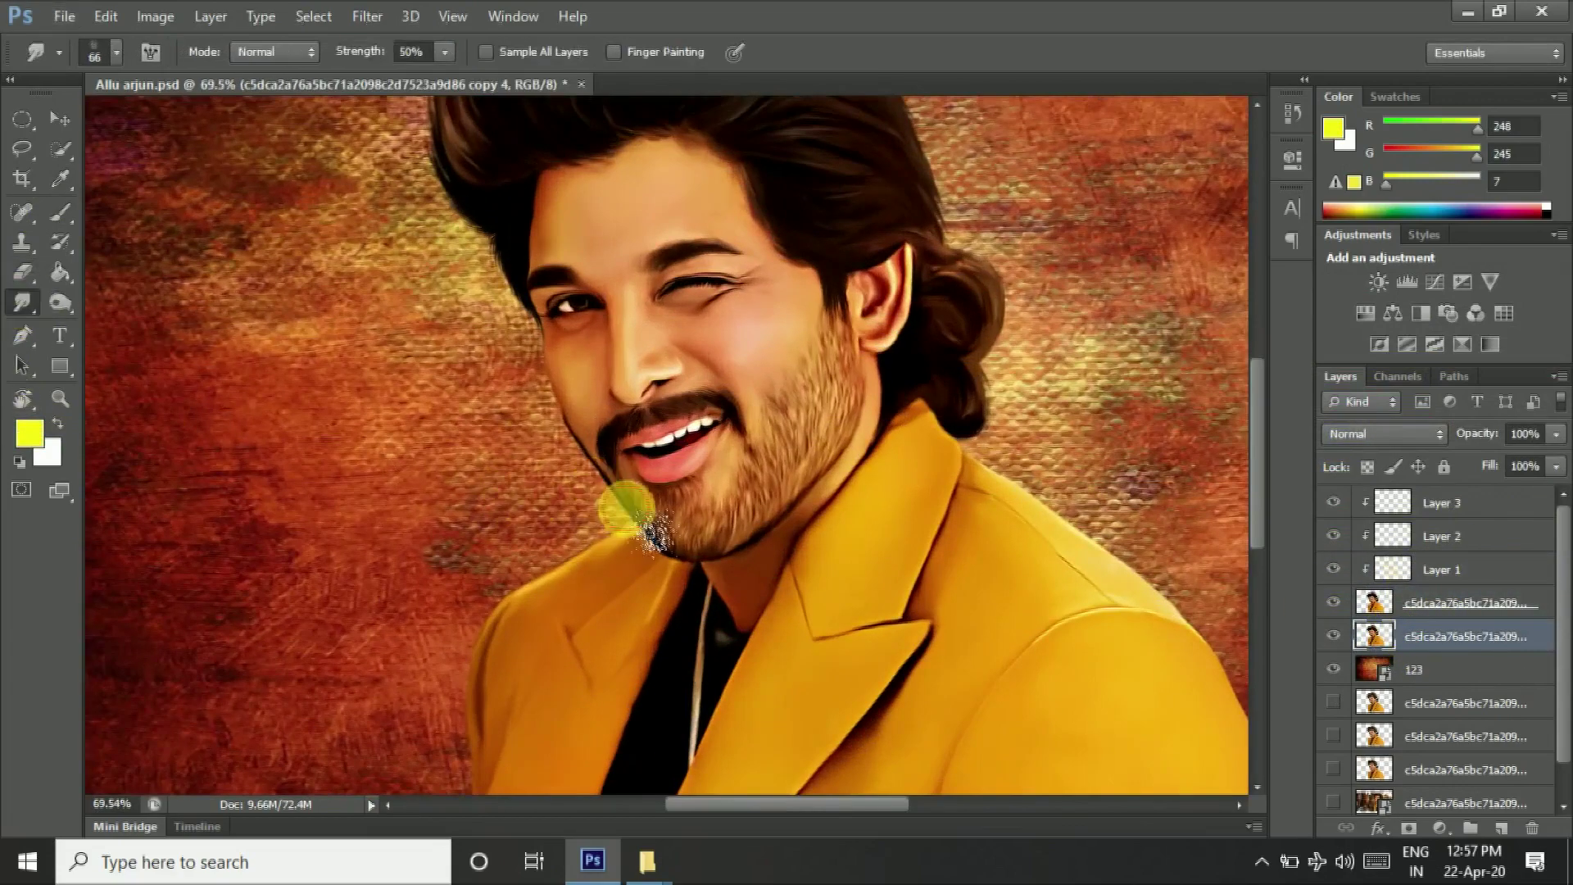
{"action": "right_click", "coordinate": [552, 436]}
{"action": "scroll", "coordinate": [727, 596], "scroll_direction": "up", "scroll_amount": 5}
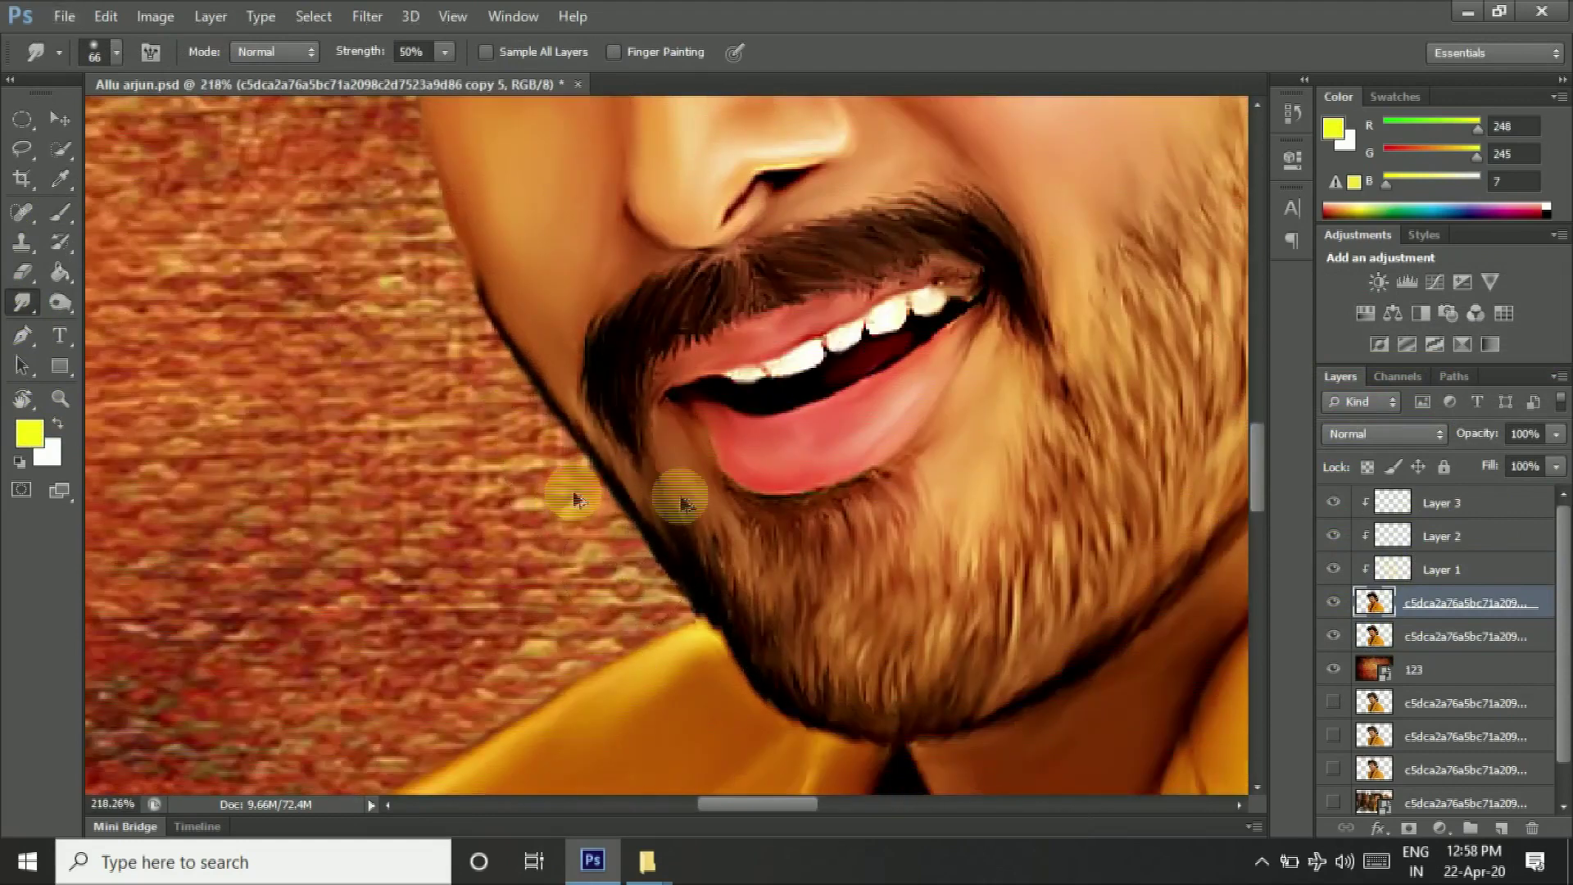
{"action": "key", "text": "alt+bracketleft"}
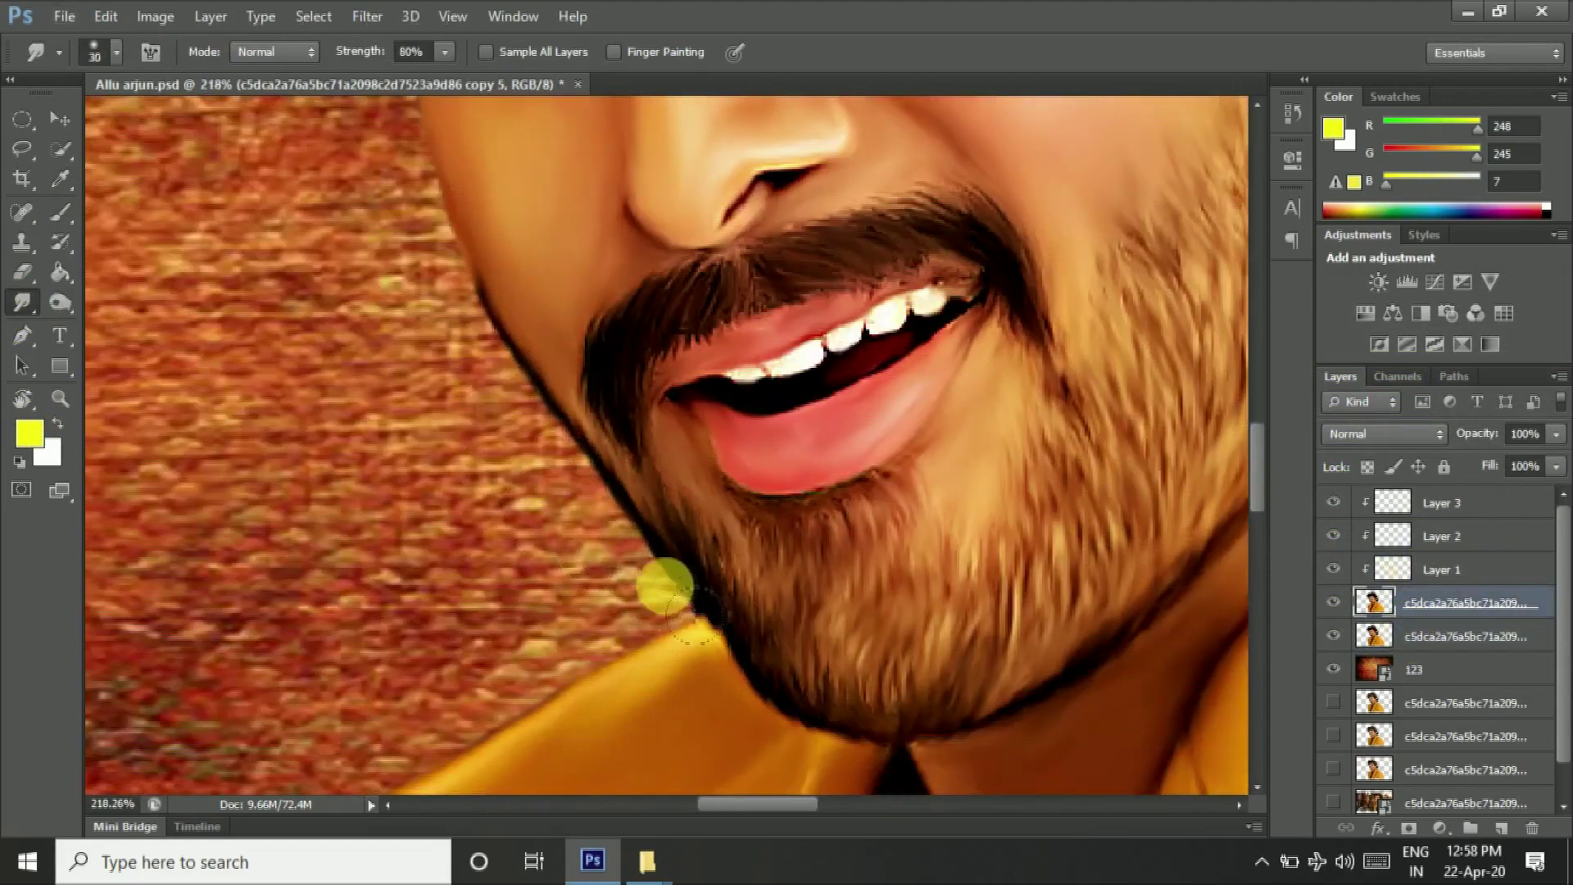
{"action": "mouse_move", "coordinate": [590, 725]}
{"action": "left_mouse_down"}
{"action": "mouse_move", "coordinate": [771, 424]}
{"action": "mouse_move", "coordinate": [702, 450]}
{"action": "mouse_move", "coordinate": [777, 465]}
{"action": "left_mouse_up"}
Step: On the lower portrait copy, smudge the beard edge and jacket shoulder into the background
{"action": "left_click", "coordinate": [1431, 635]}
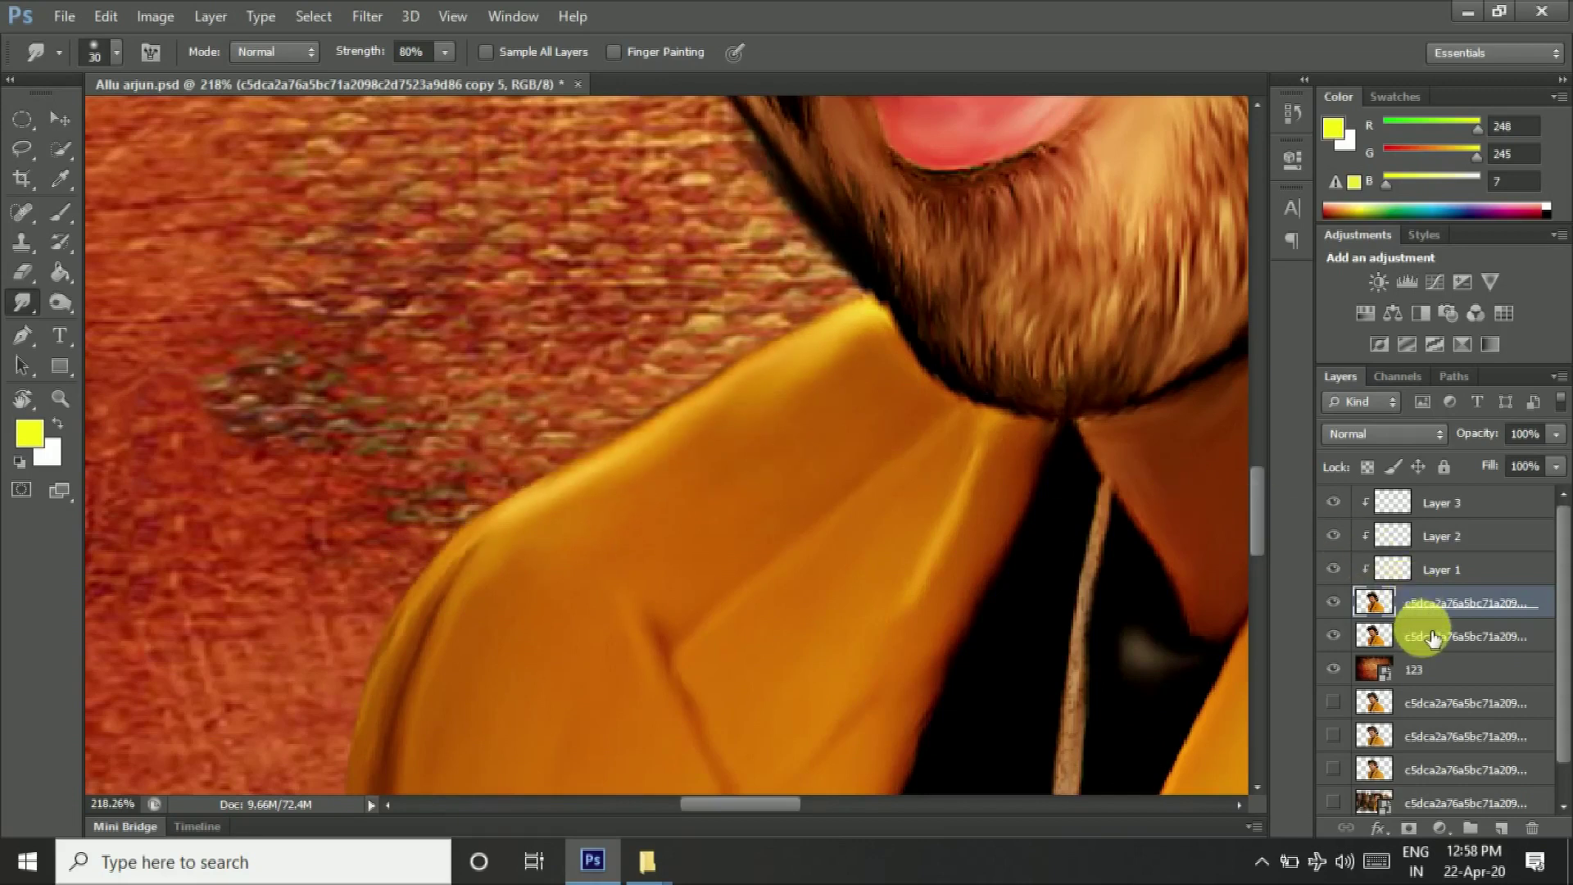
{"action": "left_click", "coordinate": [1443, 638]}
{"action": "key", "text": "z"}
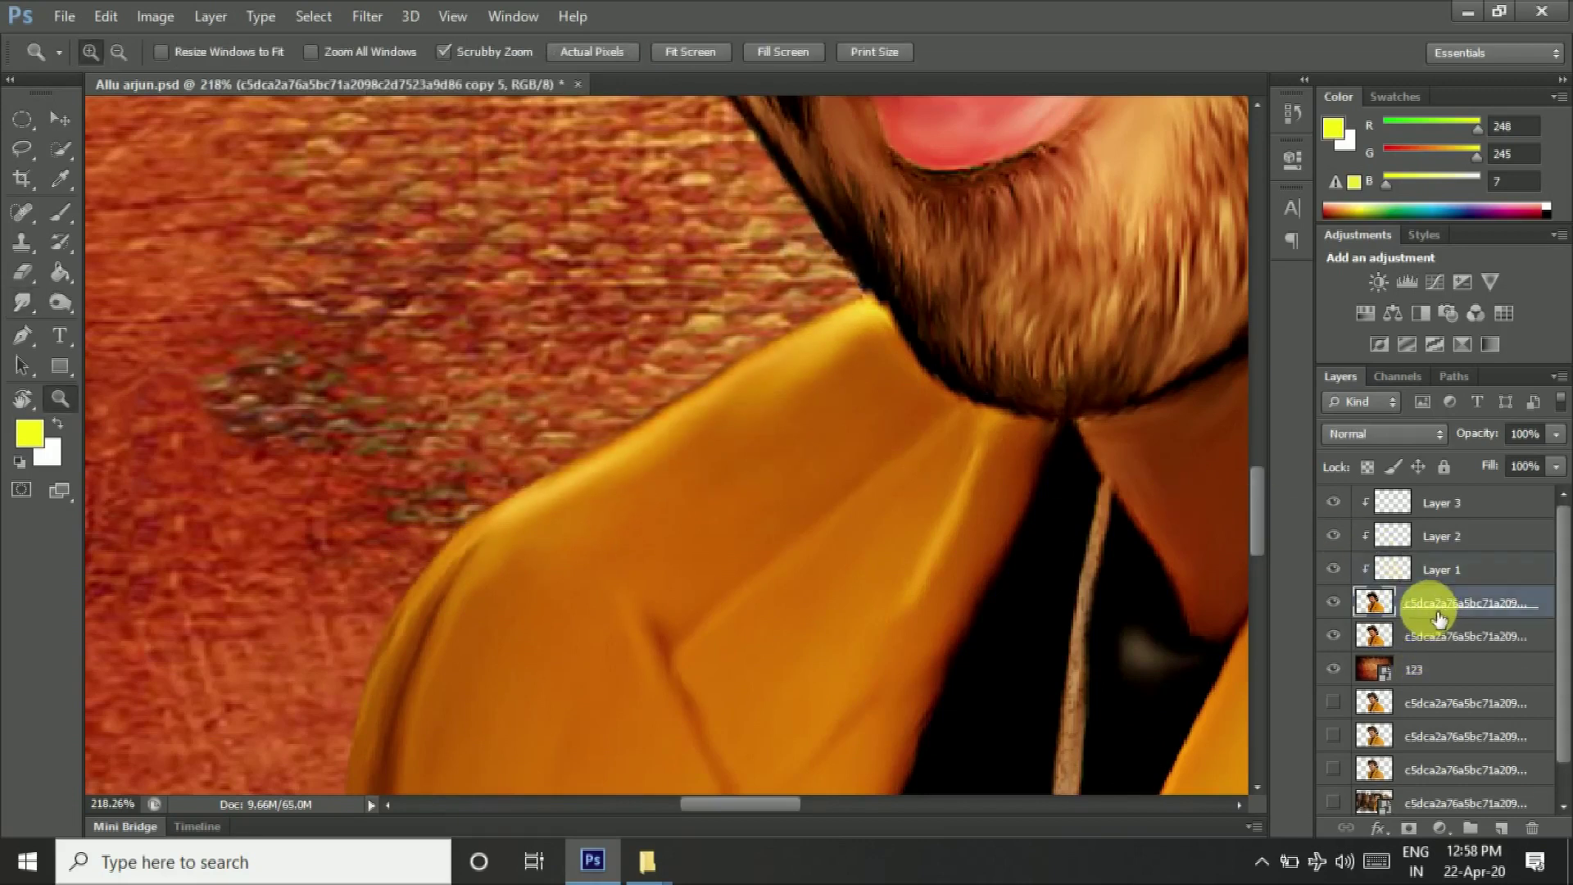
{"action": "left_click", "coordinate": [22, 303]}
{"action": "mouse_move", "coordinate": [614, 432]}
{"action": "left_mouse_down"}
{"action": "mouse_move", "coordinate": [457, 562]}
{"action": "mouse_move", "coordinate": [561, 326]}
{"action": "mouse_move", "coordinate": [557, 396]}
{"action": "left_mouse_up"}
Step: Zoom out and make the upper portrait copy active again
{"action": "scroll", "coordinate": [502, 421], "scroll_direction": "down", "scroll_amount": 3}
{"action": "scroll", "coordinate": [522, 344], "scroll_direction": "down", "scroll_amount": 3}
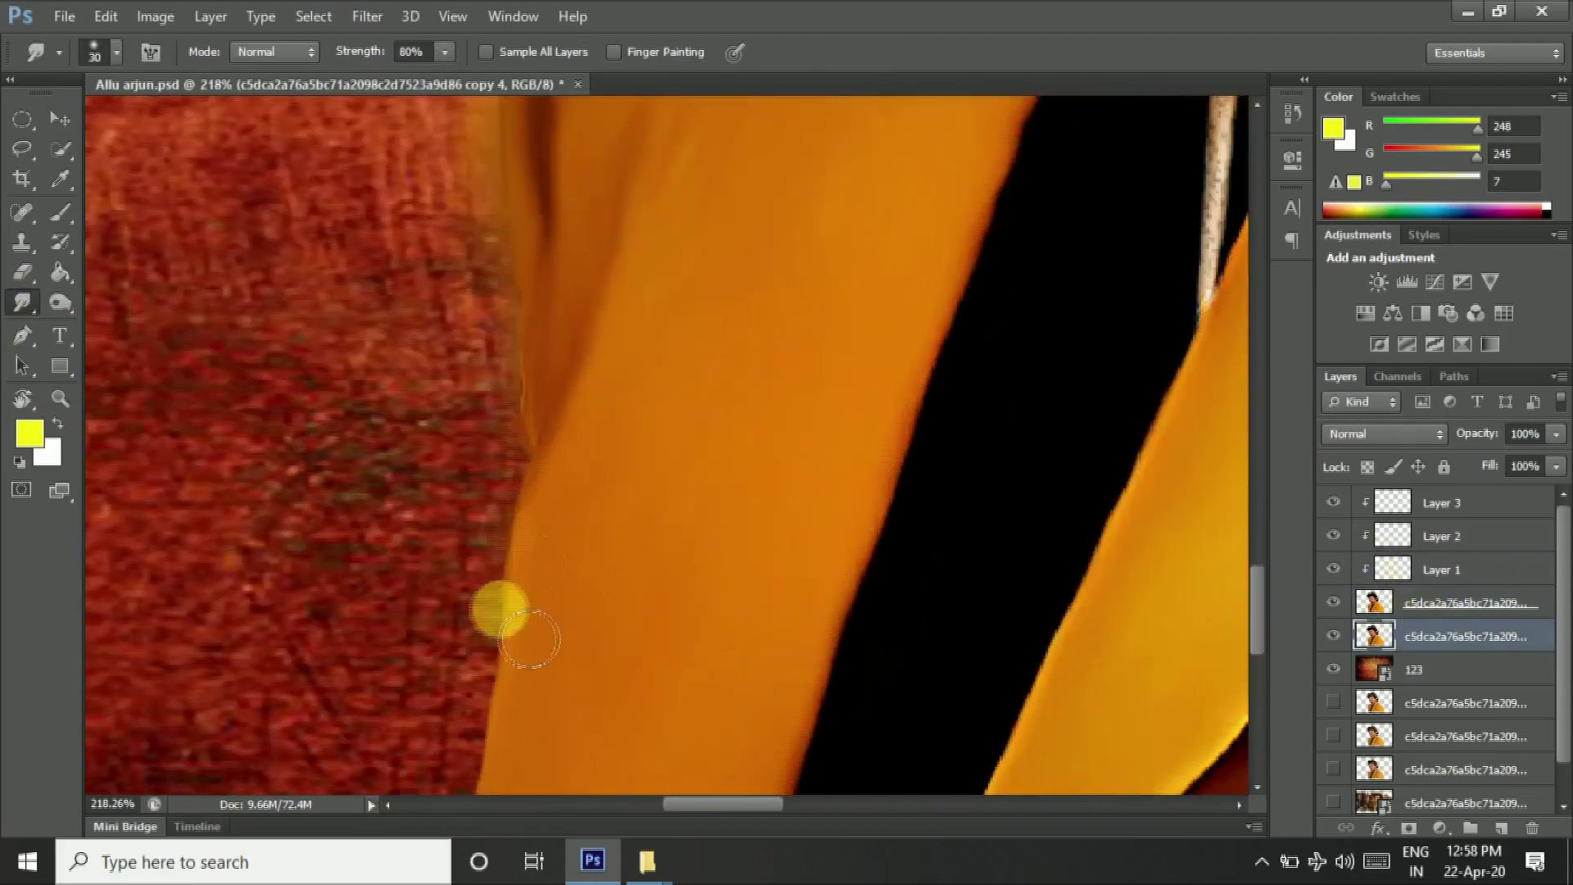
{"action": "scroll", "coordinate": [558, 464], "scroll_direction": "down", "scroll_amount": 3}
{"action": "scroll", "coordinate": [805, 468], "scroll_direction": "down", "scroll_amount": 2}
{"action": "scroll", "coordinate": [806, 467], "scroll_direction": "down", "scroll_amount": 5}
{"action": "scroll", "coordinate": [697, 586], "scroll_direction": "up", "scroll_amount": 2}
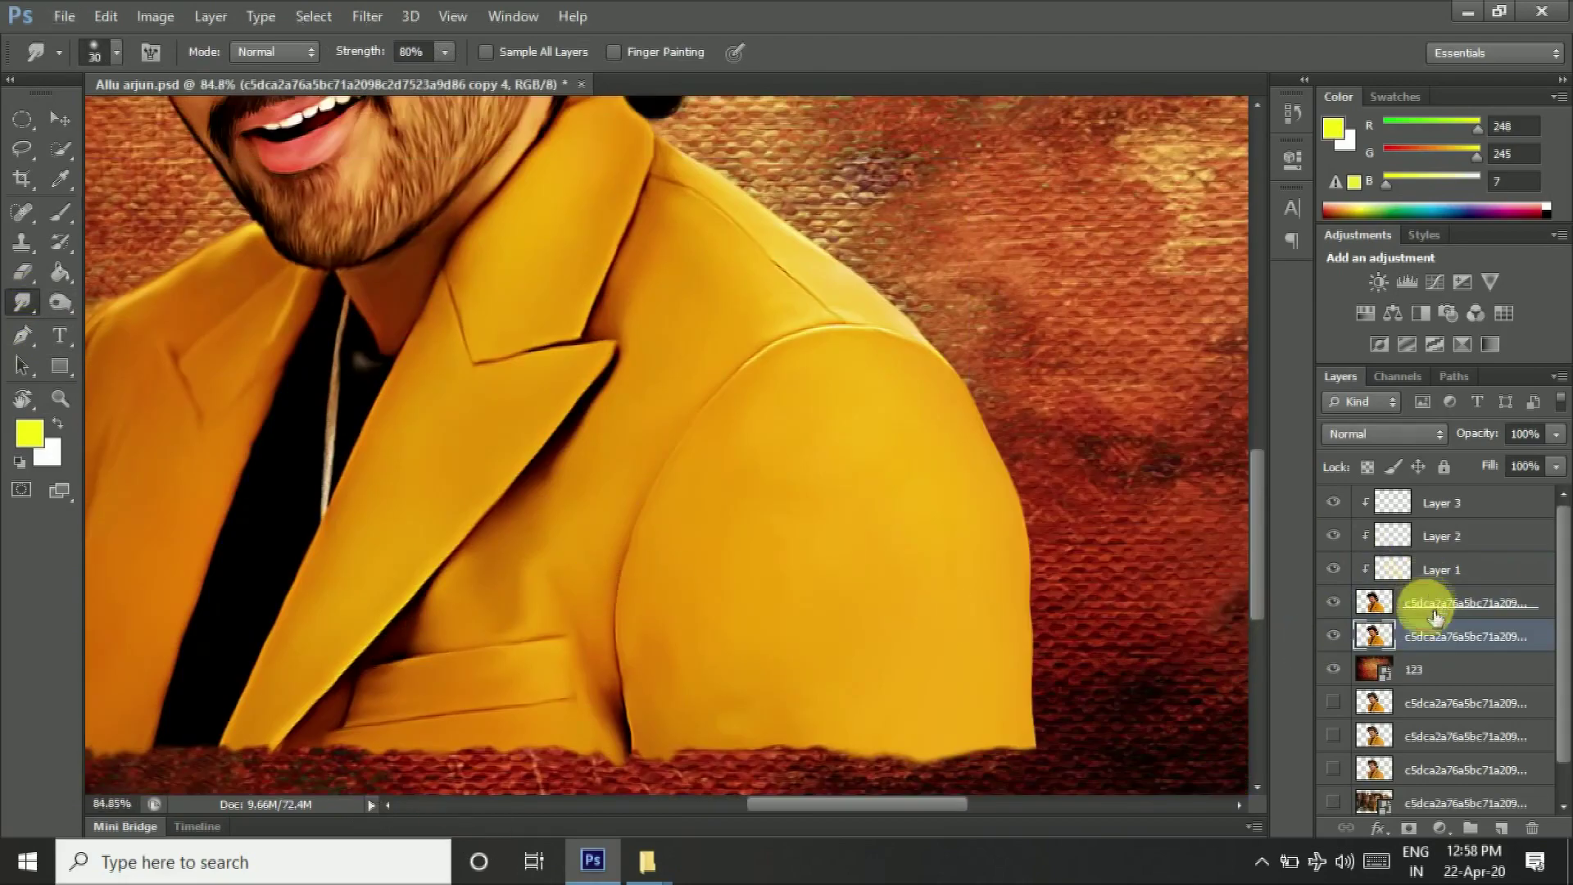
{"action": "left_click", "coordinate": [1442, 604]}
{"action": "scroll", "coordinate": [681, 631], "scroll_direction": "down", "scroll_amount": 3}
{"action": "right_click", "coordinate": [22, 272]}
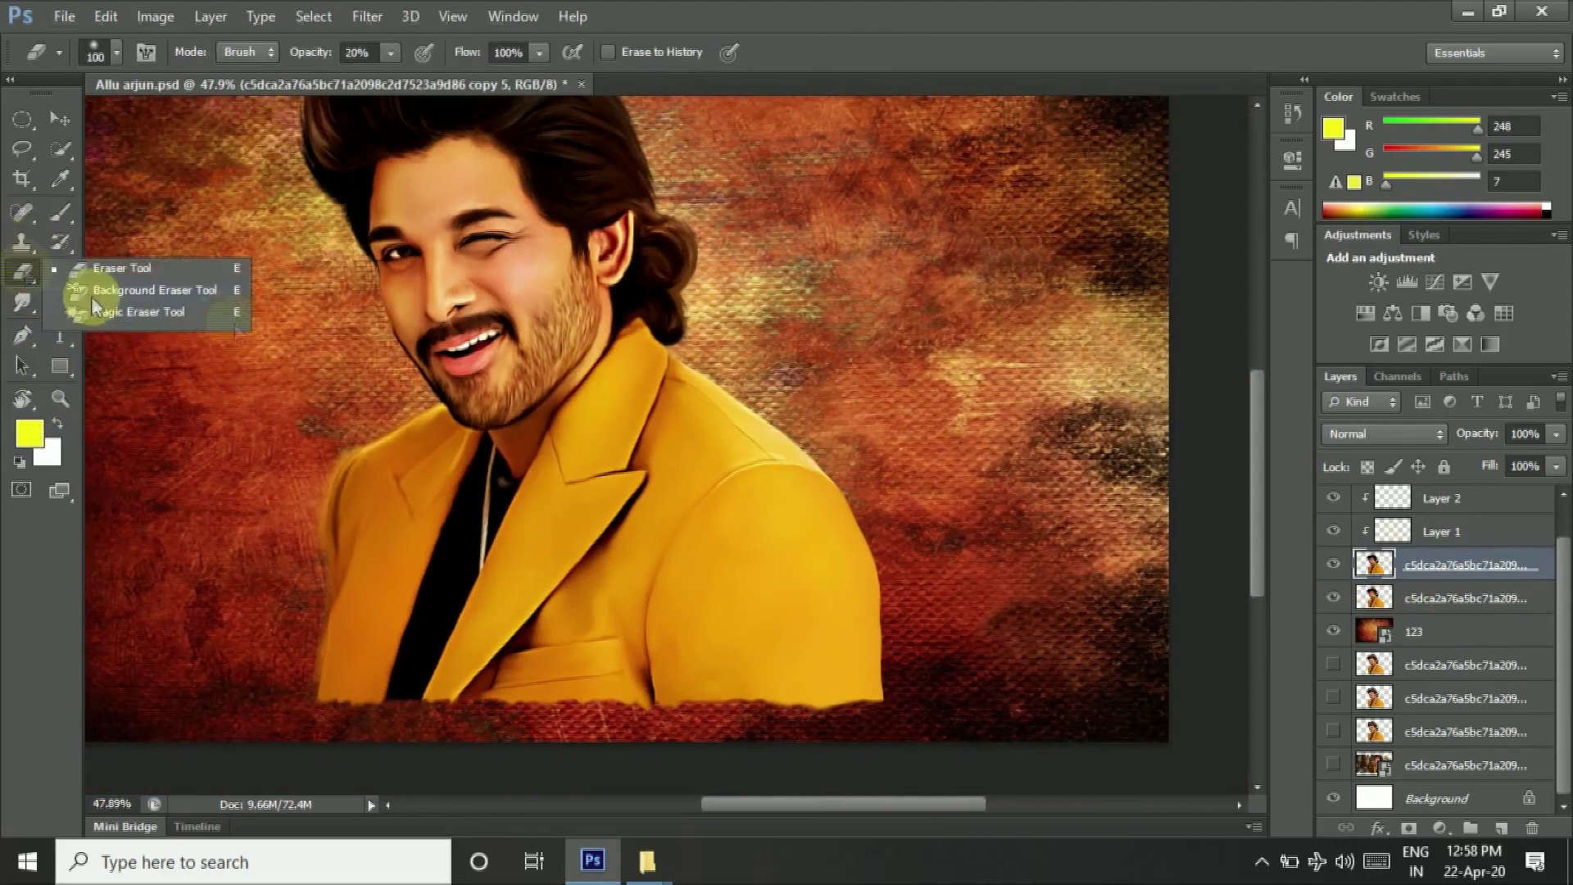
Step: Give the Eraser an 800 px brush, hide the lower copy and select the upper copy
{"action": "left_click", "coordinate": [131, 267]}
{"action": "right_click", "coordinate": [593, 325]}
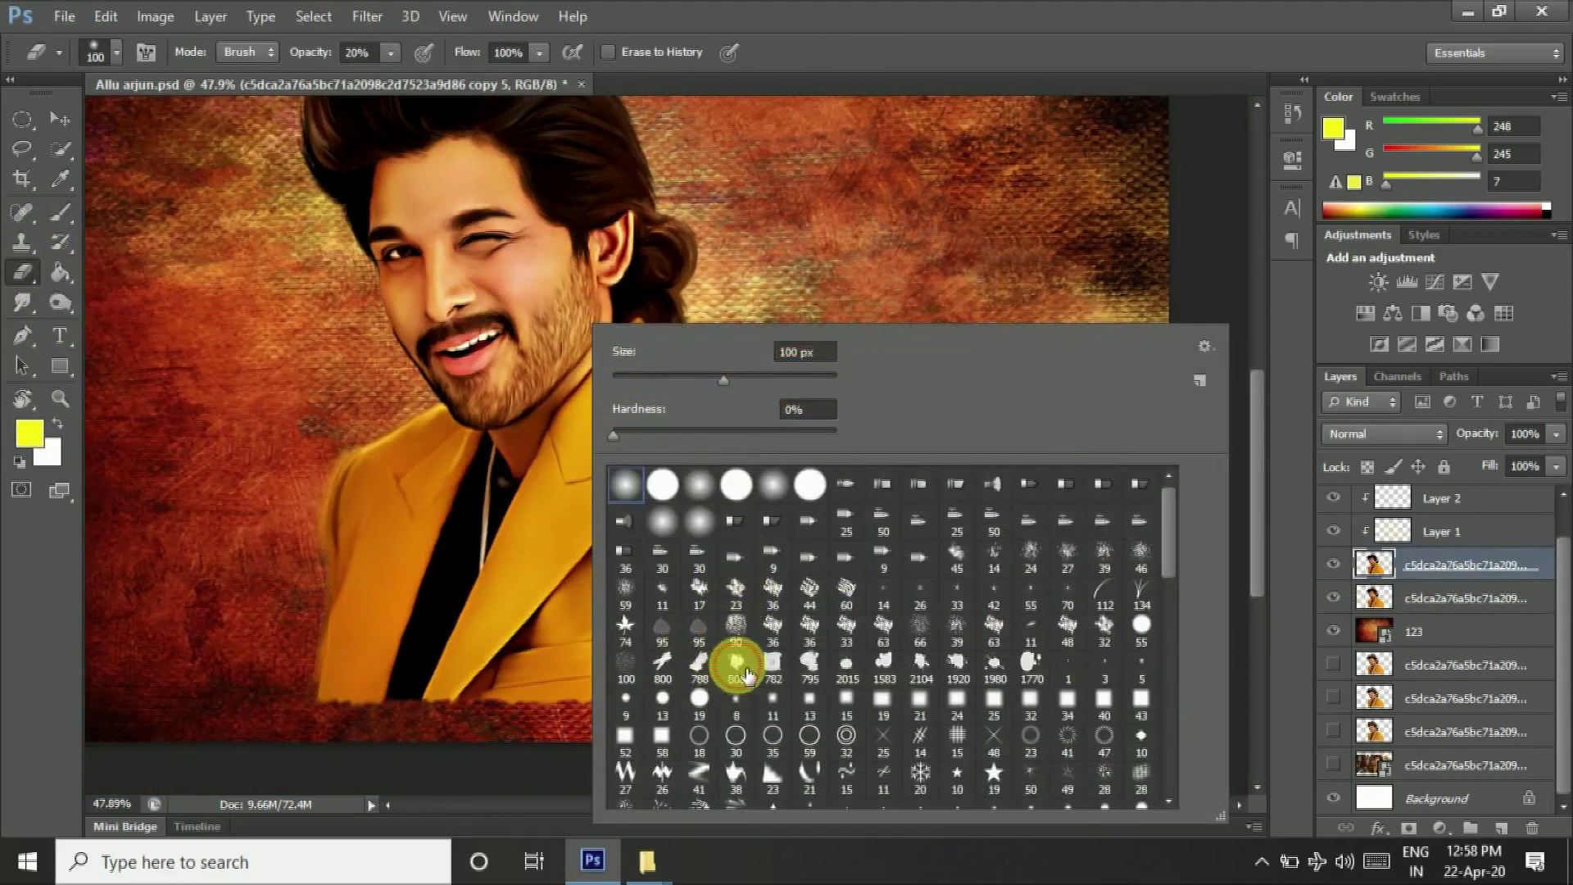
{"action": "double_click", "coordinate": [746, 672]}
{"action": "left_click", "coordinate": [1350, 611]}
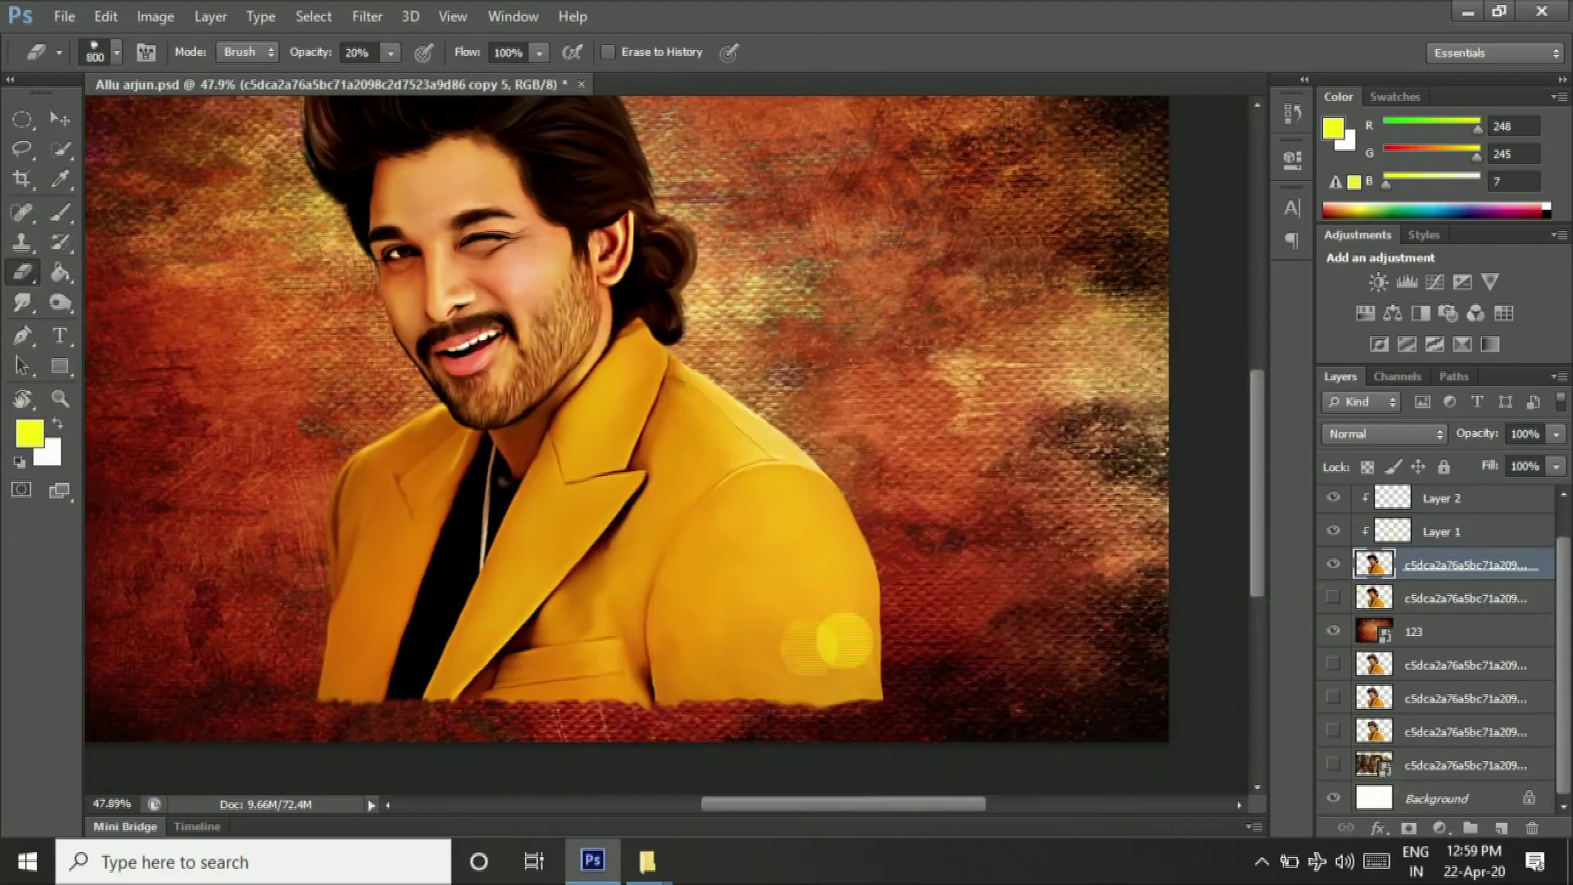
{"action": "left_click", "coordinate": [1377, 565]}
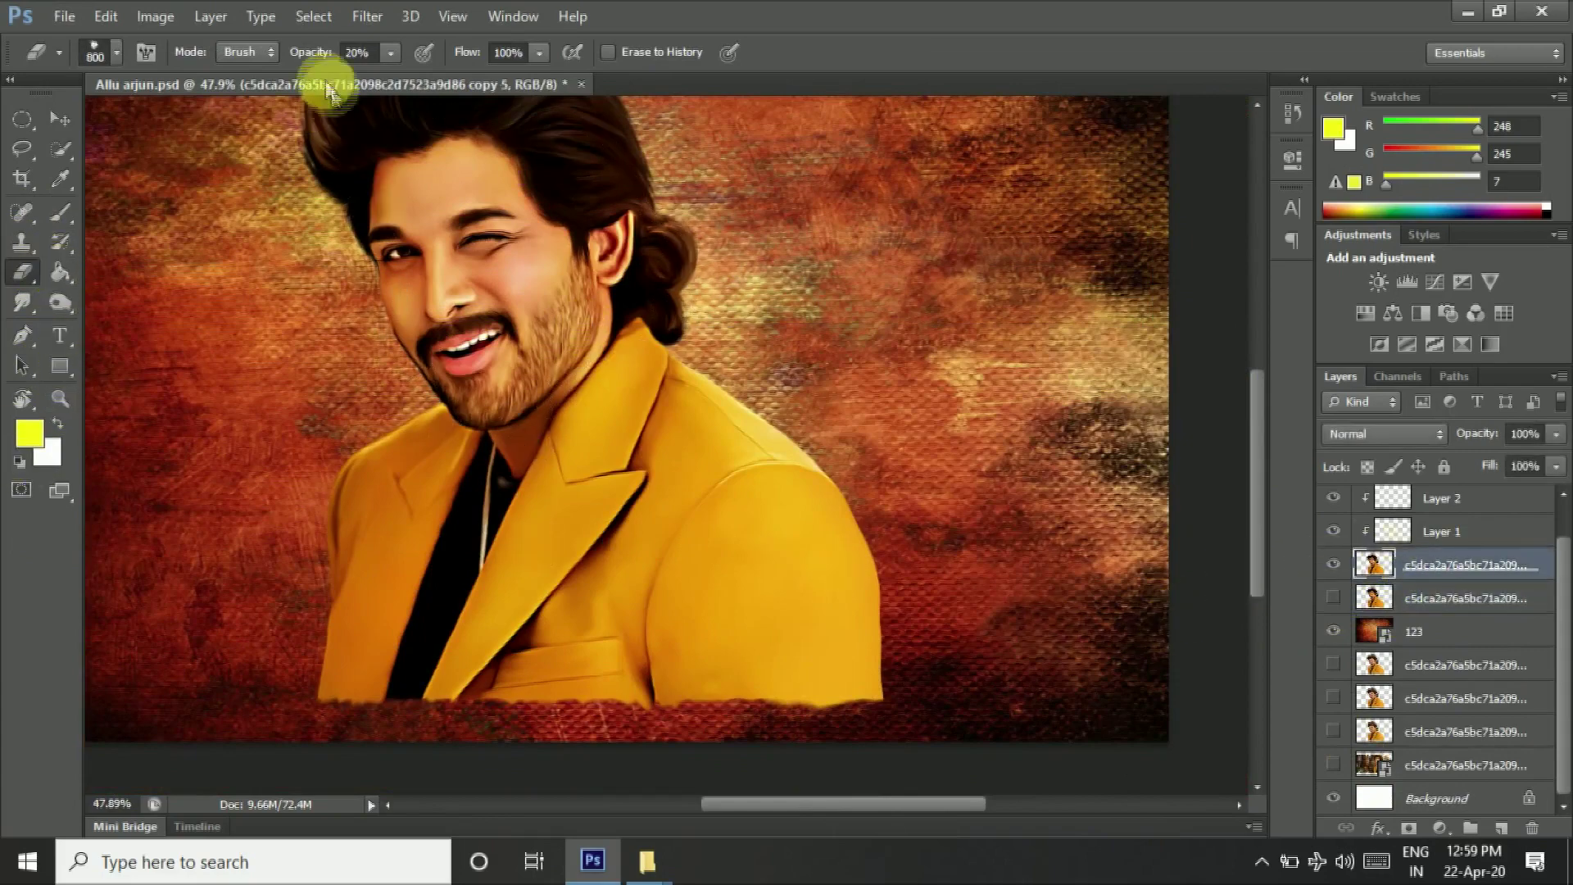
Step: Rotate the canvas view through several angles, then reset it upright
{"action": "left_click_drag", "start_coordinate": [799, 745], "coordinate": [889, 780]}
{"action": "scroll", "coordinate": [889, 781], "scroll_direction": "down", "scroll_amount": 3}
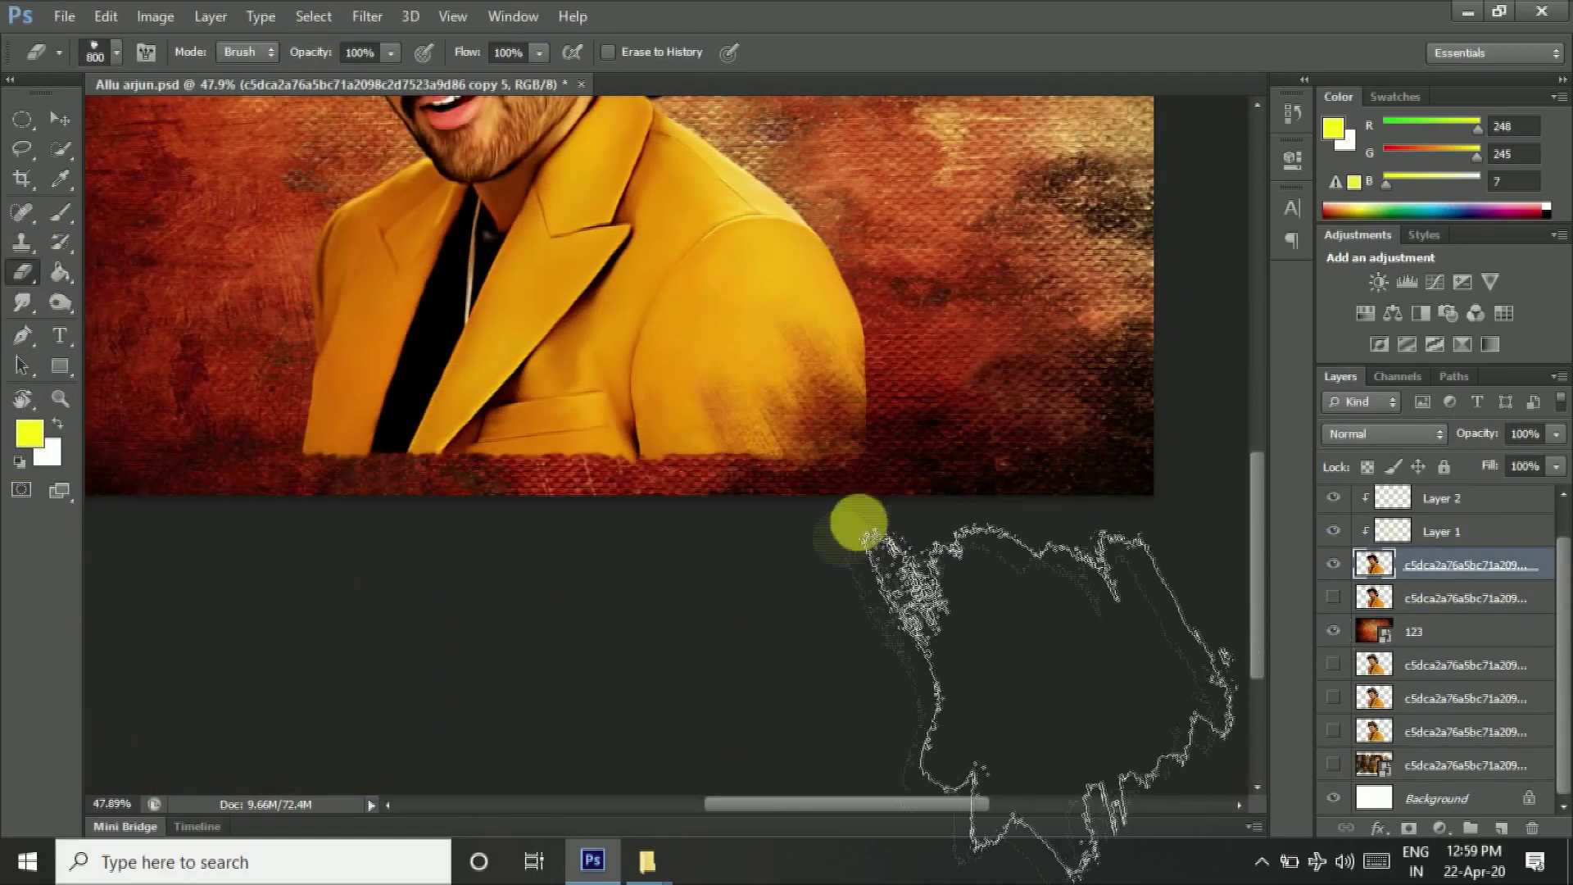
{"action": "left_click_drag", "start_coordinate": [729, 572], "coordinate": [702, 590]}
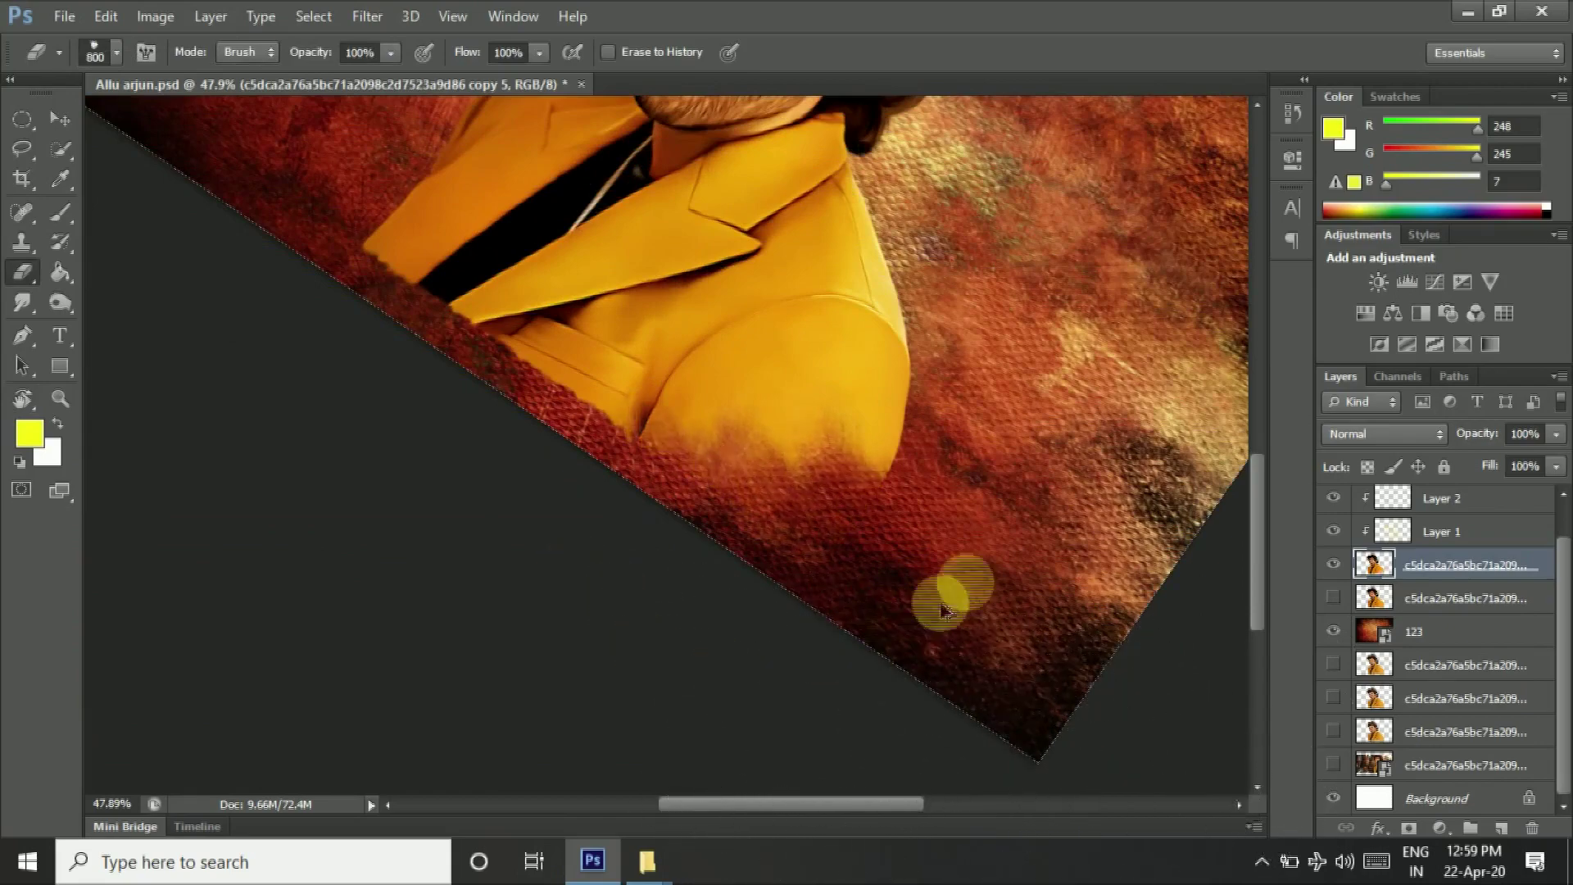
{"action": "mouse_move", "coordinate": [1004, 633]}
{"action": "left_mouse_down"}
{"action": "mouse_move", "coordinate": [1064, 491]}
{"action": "mouse_move", "coordinate": [861, 598]}
{"action": "left_mouse_up"}
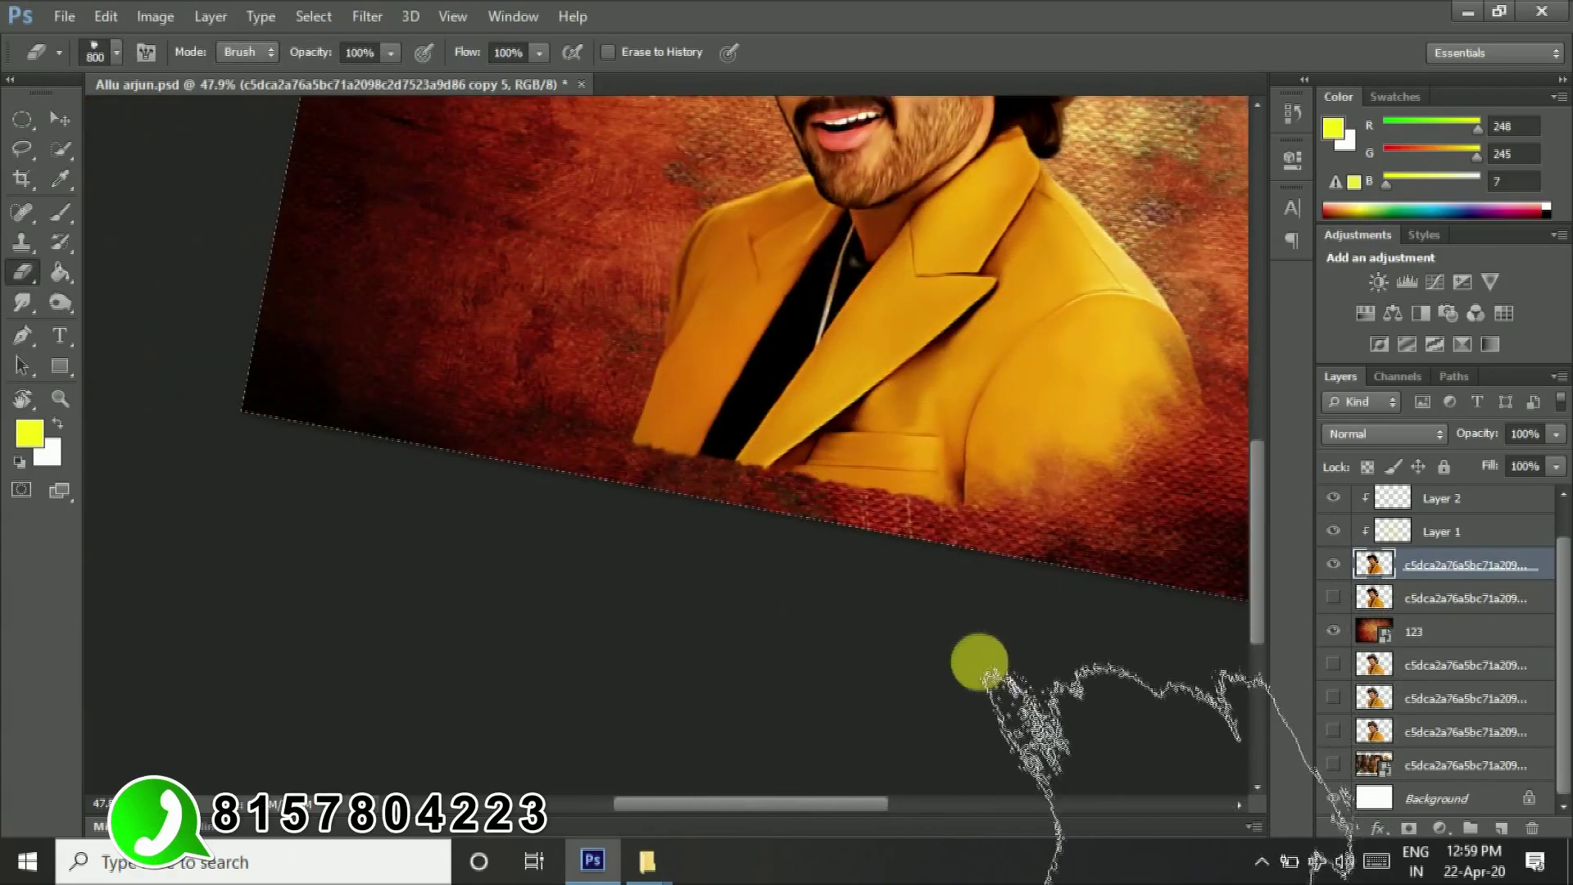
{"action": "mouse_move", "coordinate": [1065, 597]}
{"action": "left_mouse_down"}
{"action": "mouse_move", "coordinate": [1110, 361]}
{"action": "mouse_move", "coordinate": [885, 552]}
{"action": "left_mouse_up"}
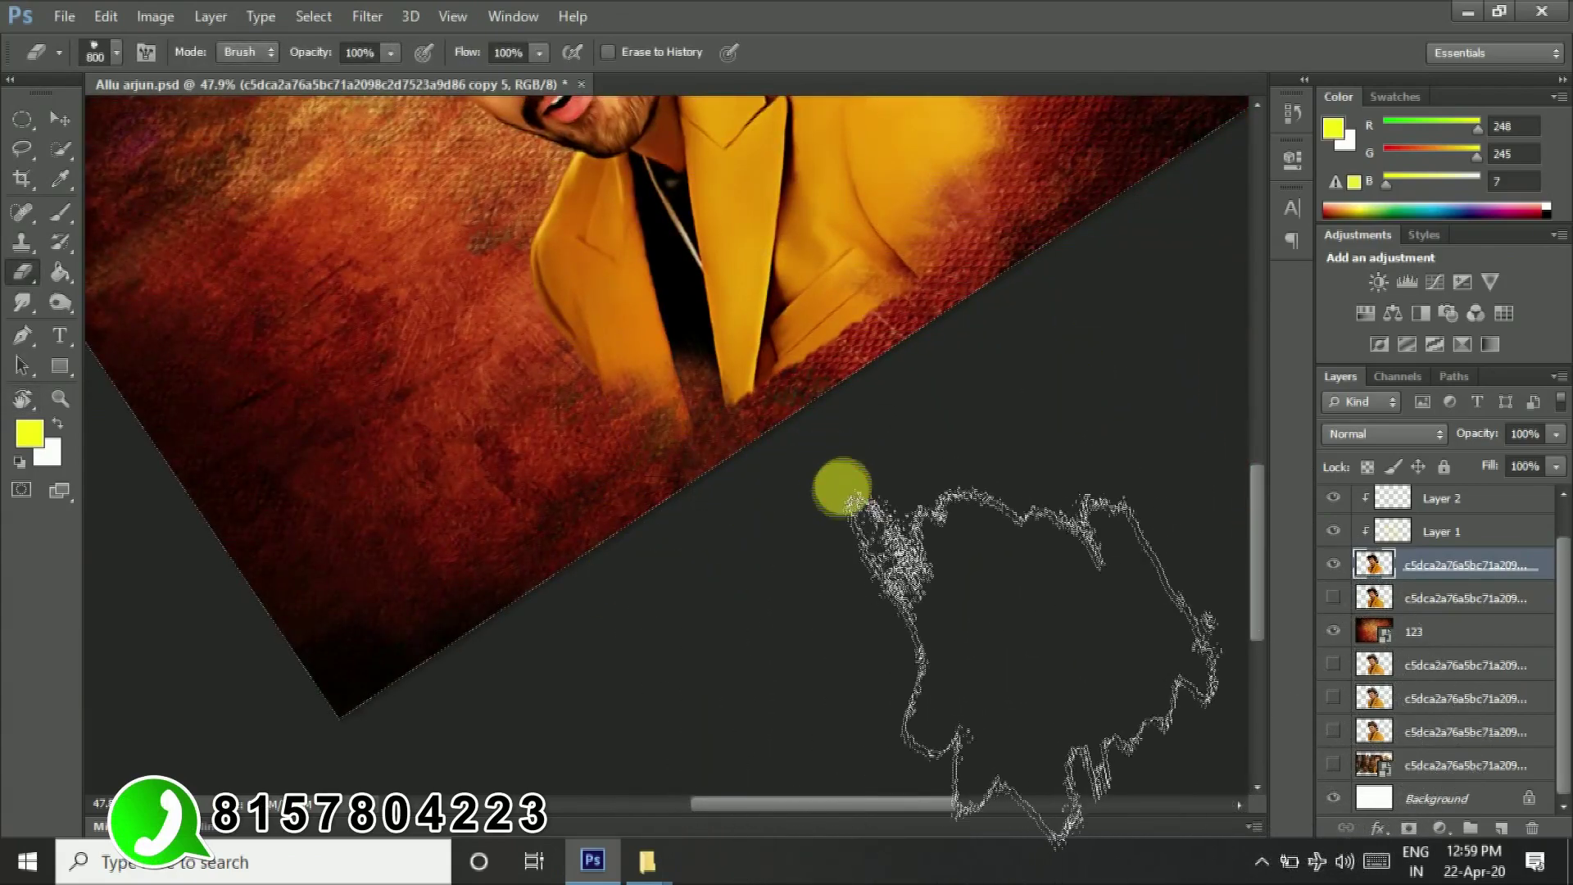
{"action": "left_click_drag", "start_coordinate": [791, 522], "coordinate": [801, 520]}
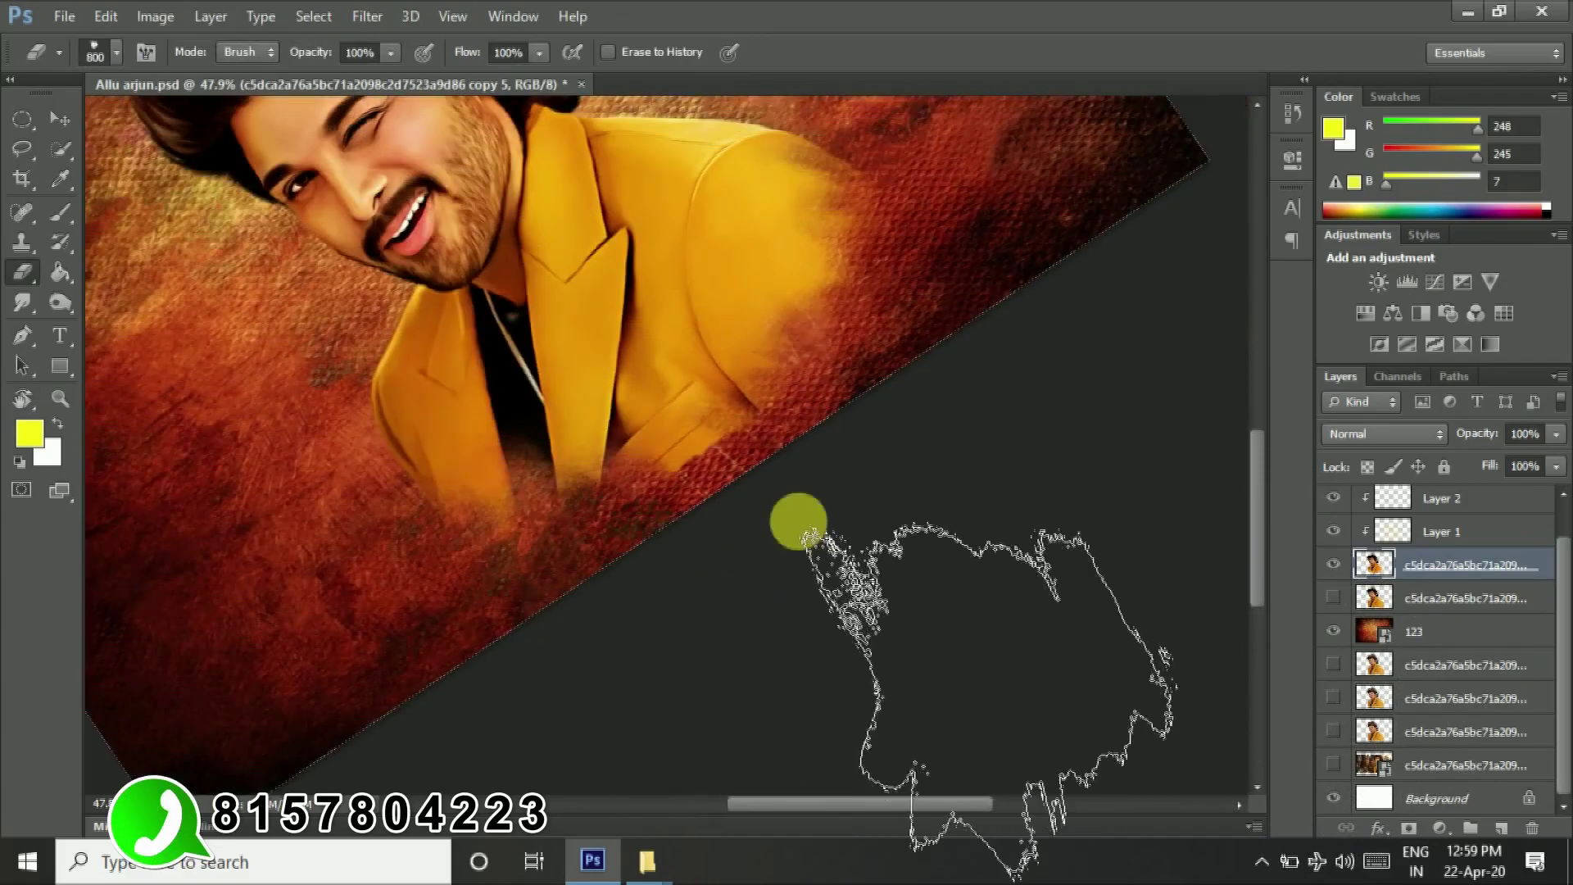
{"action": "left_click_drag", "start_coordinate": [759, 580], "coordinate": [660, 217]}
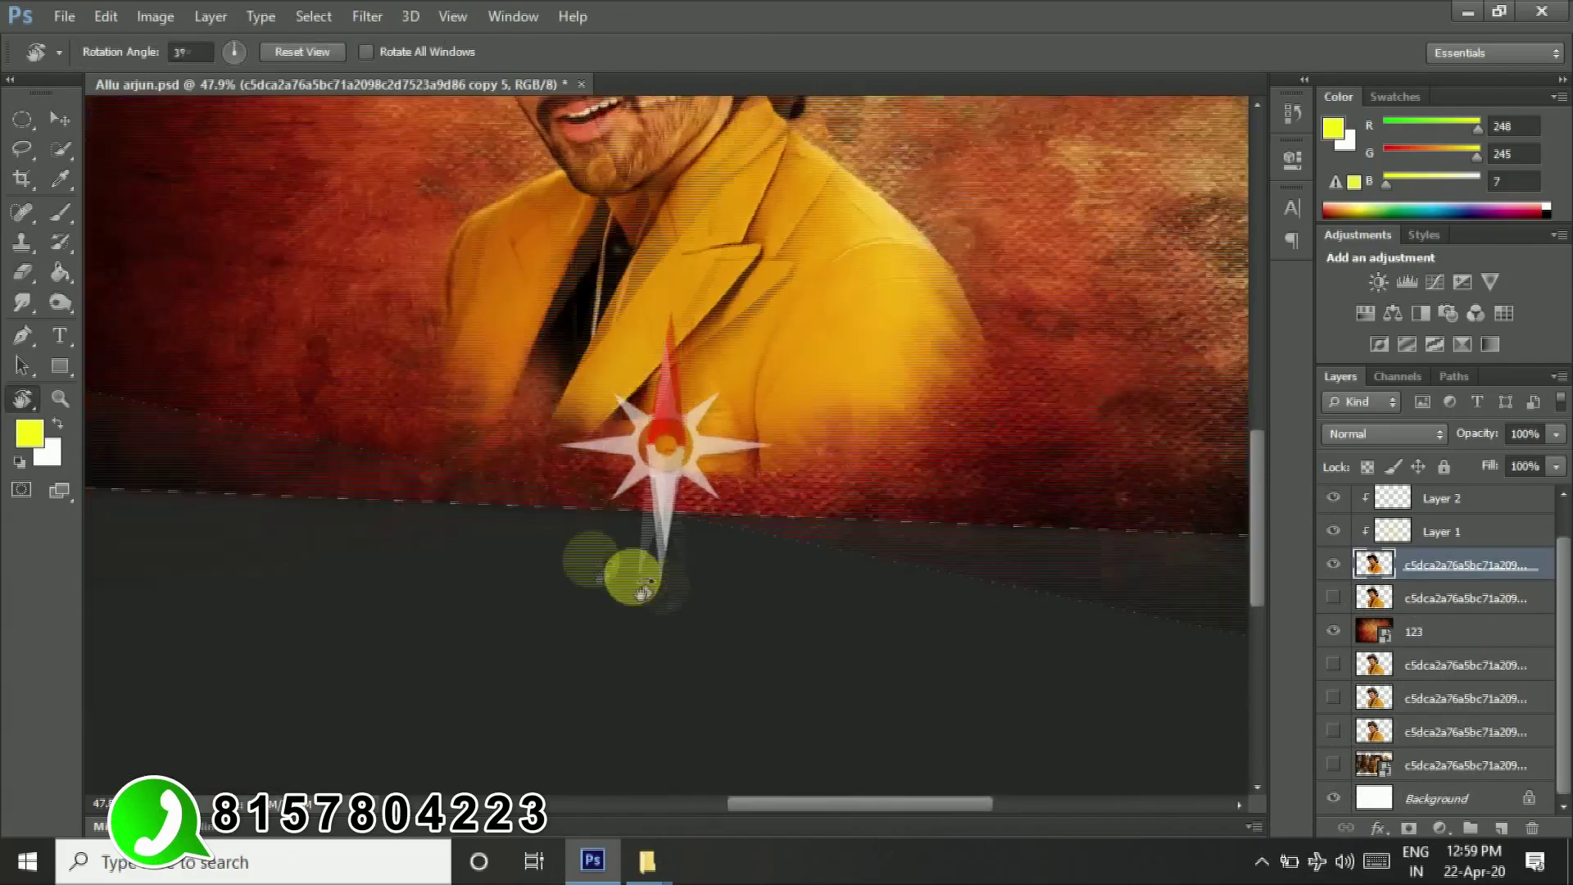
{"action": "left_click_drag", "start_coordinate": [579, 252], "coordinate": [580, 397]}
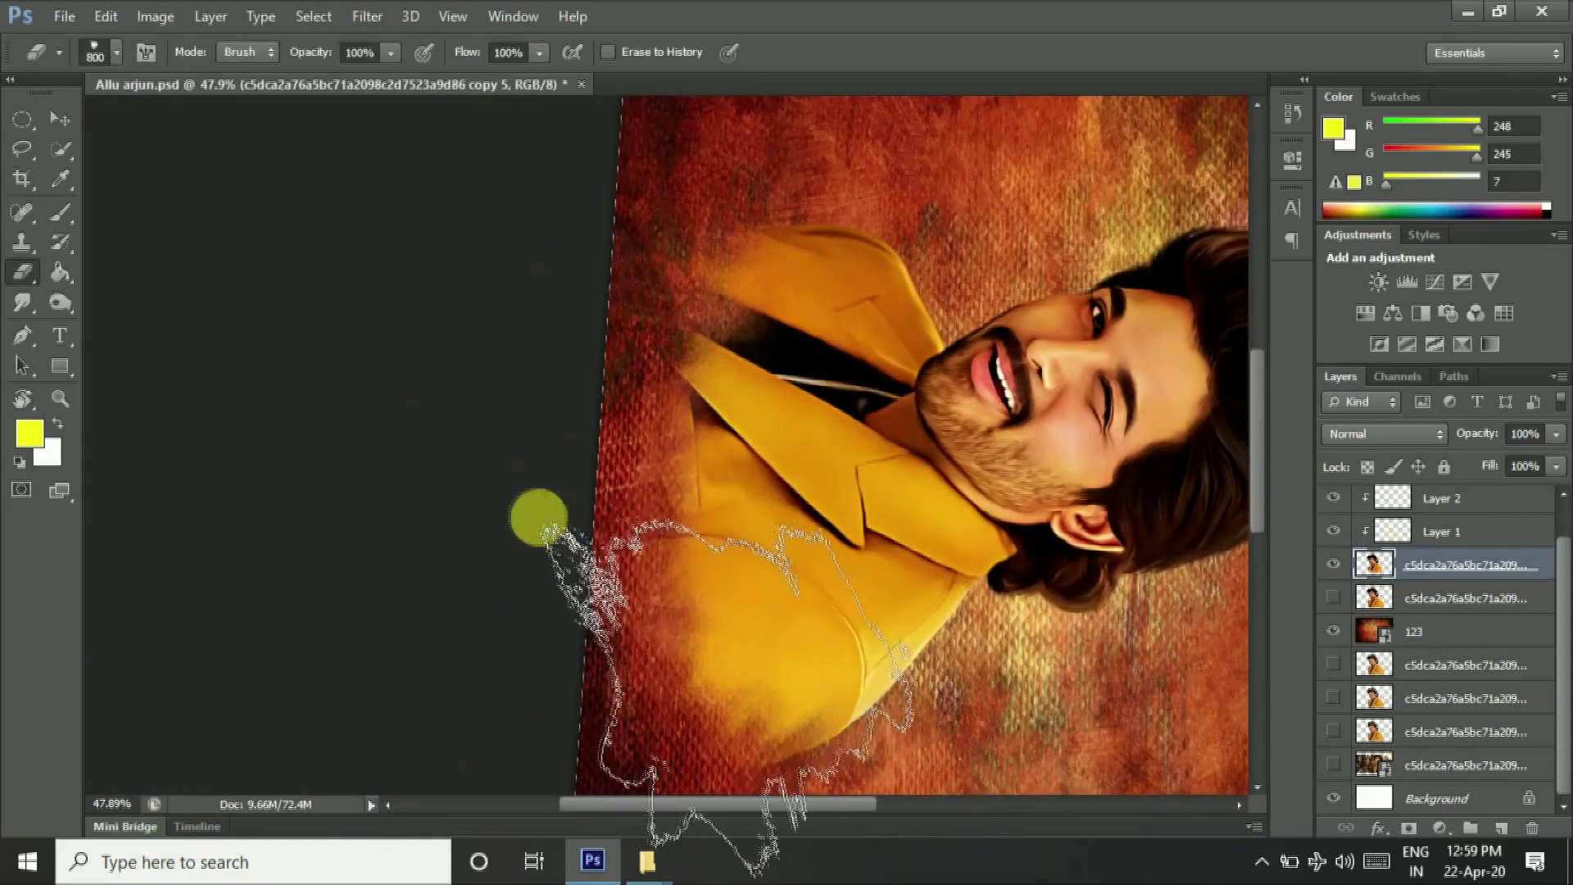
{"action": "left_click_drag", "start_coordinate": [534, 520], "coordinate": [508, 308]}
{"action": "key", "text": "r"}
{"action": "left_click_drag", "start_coordinate": [636, 289], "coordinate": [903, 566]}
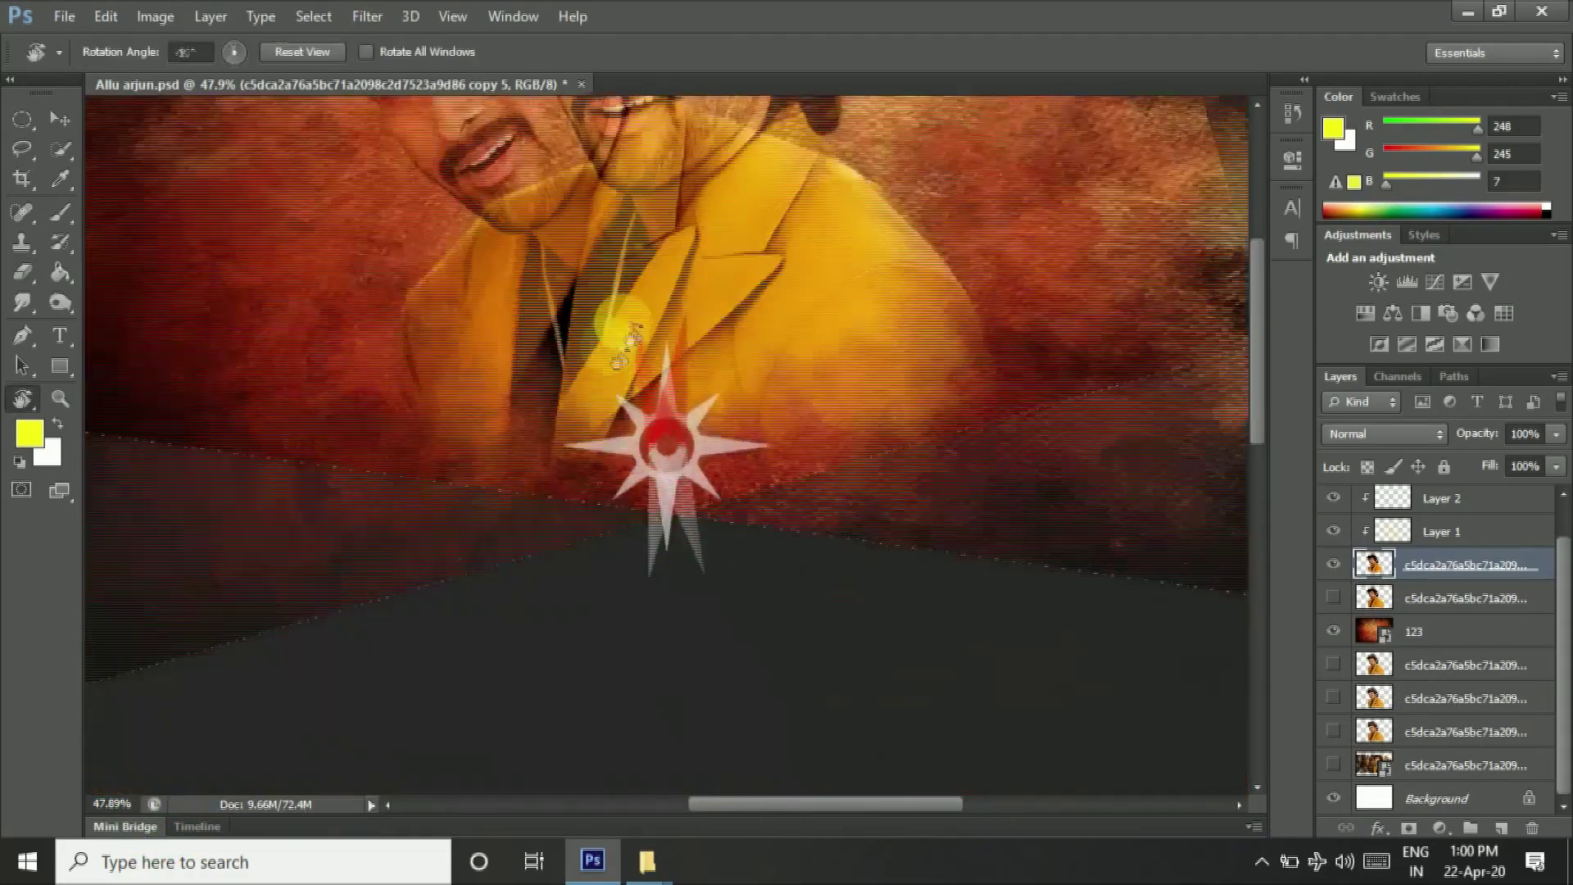
{"action": "key", "text": "v"}
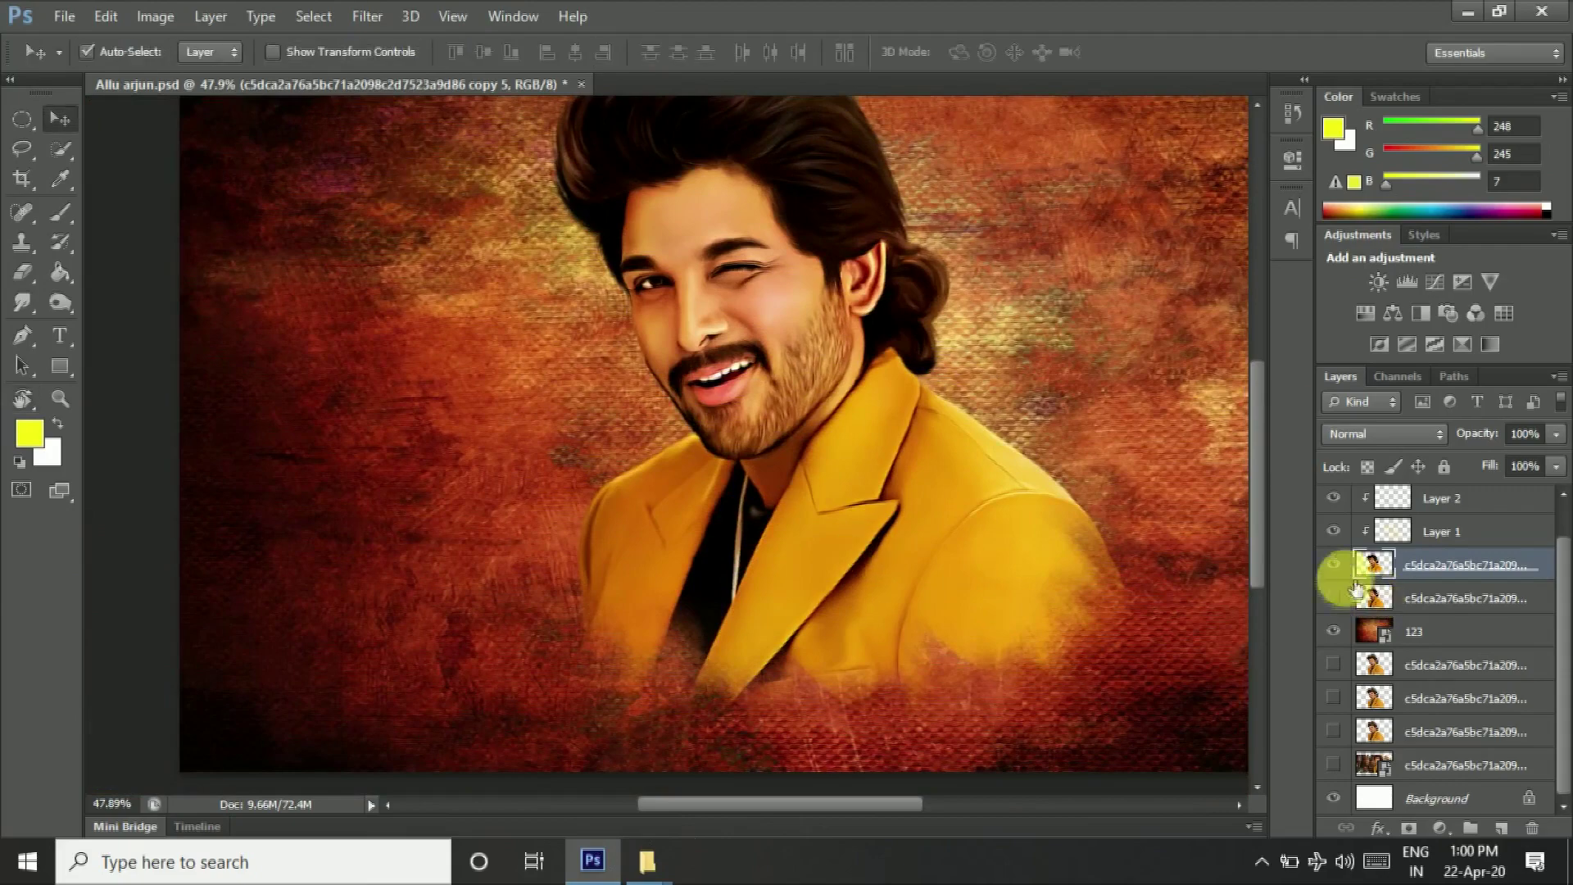
Step: Show the lower portrait copy again and erase the jacket's lower part raggedly
{"action": "left_click", "coordinate": [1333, 597]}
{"action": "left_click", "coordinate": [1159, 615]}
{"action": "key", "text": "e"}
{"action": "left_click_drag", "start_coordinate": [1160, 614], "coordinate": [672, 779]}
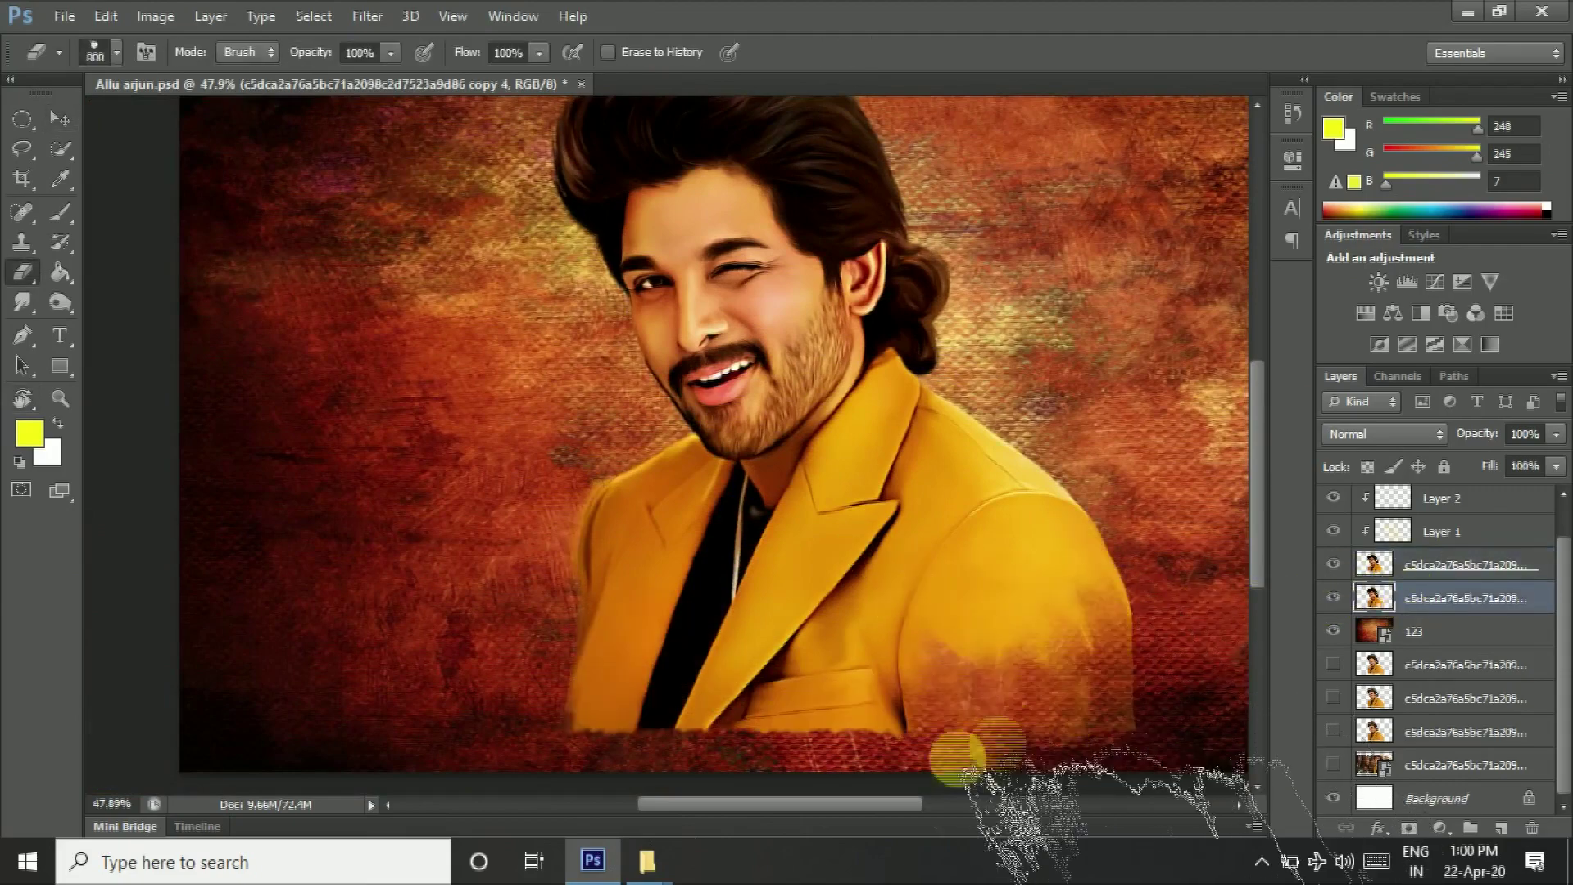
{"action": "scroll", "coordinate": [656, 623], "scroll_direction": "up", "scroll_amount": 2}
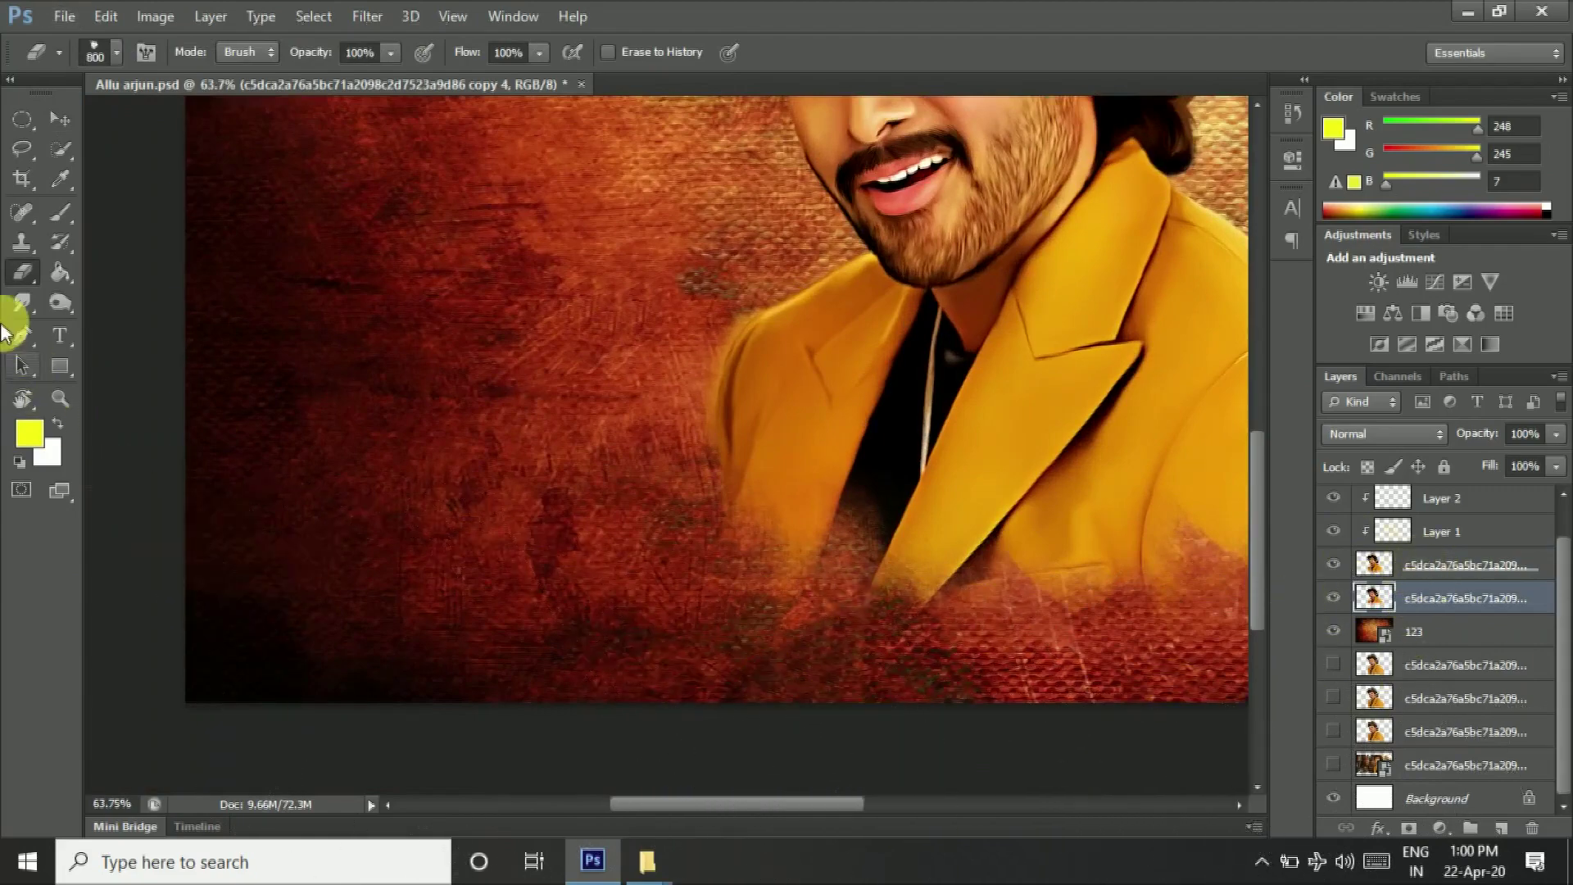
{"action": "scroll", "coordinate": [573, 533], "scroll_direction": "down", "scroll_amount": 3}
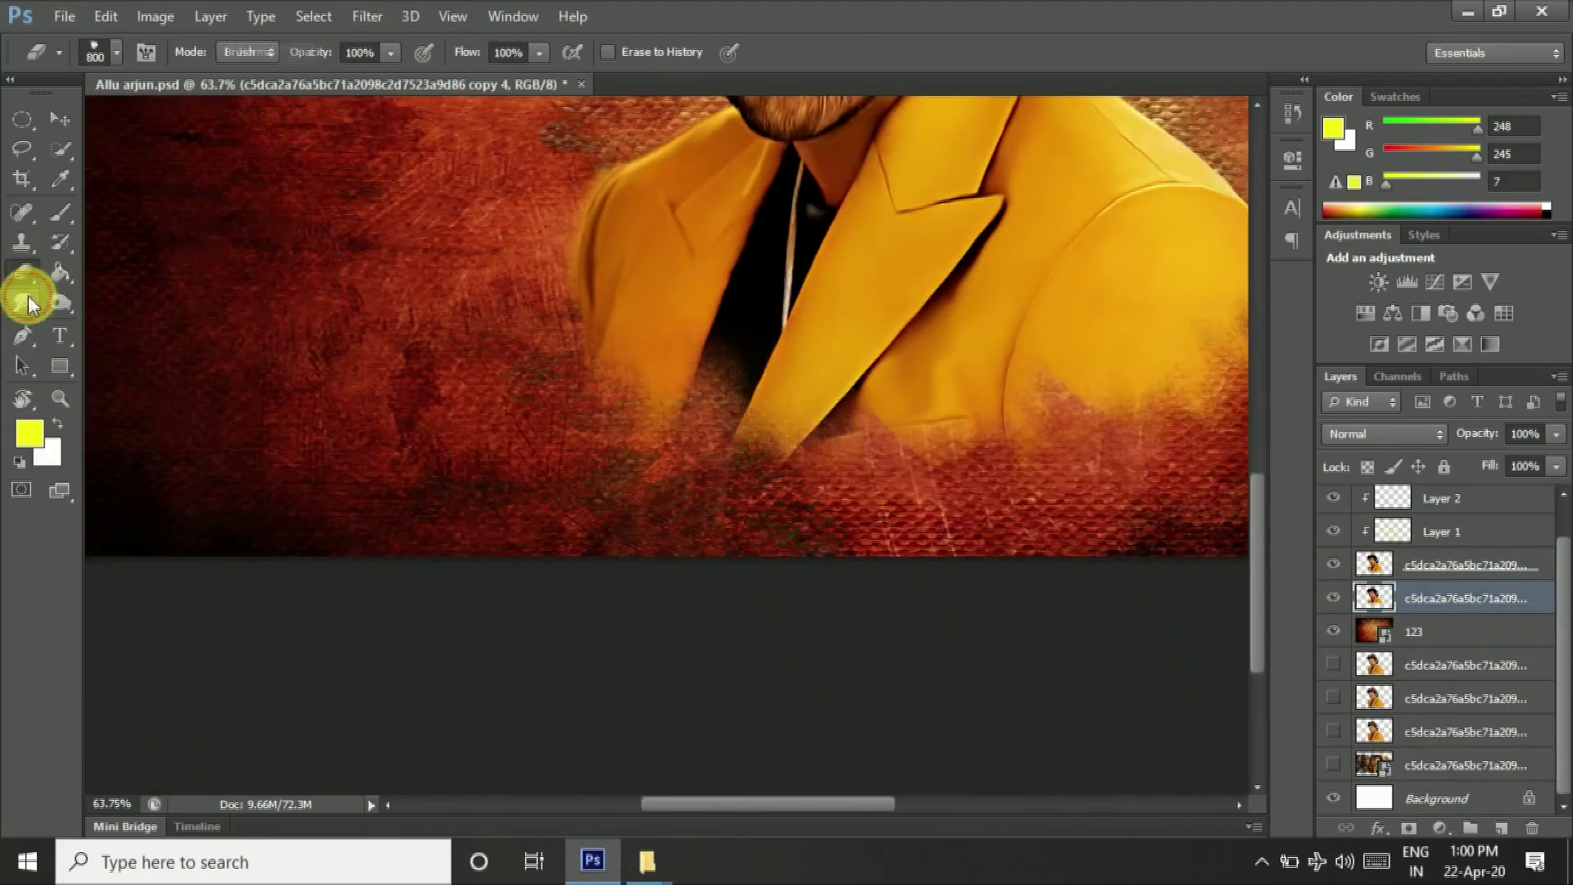
Step: Choose the Smudge tool with a splatter brush
{"action": "left_click", "coordinate": [29, 304]}
{"action": "right_click", "coordinate": [726, 348]}
{"action": "left_click", "coordinate": [860, 660]}
Step: Shrink the smudge brush and smear the jacket edges down into the background
{"action": "key", "text": "Return"}
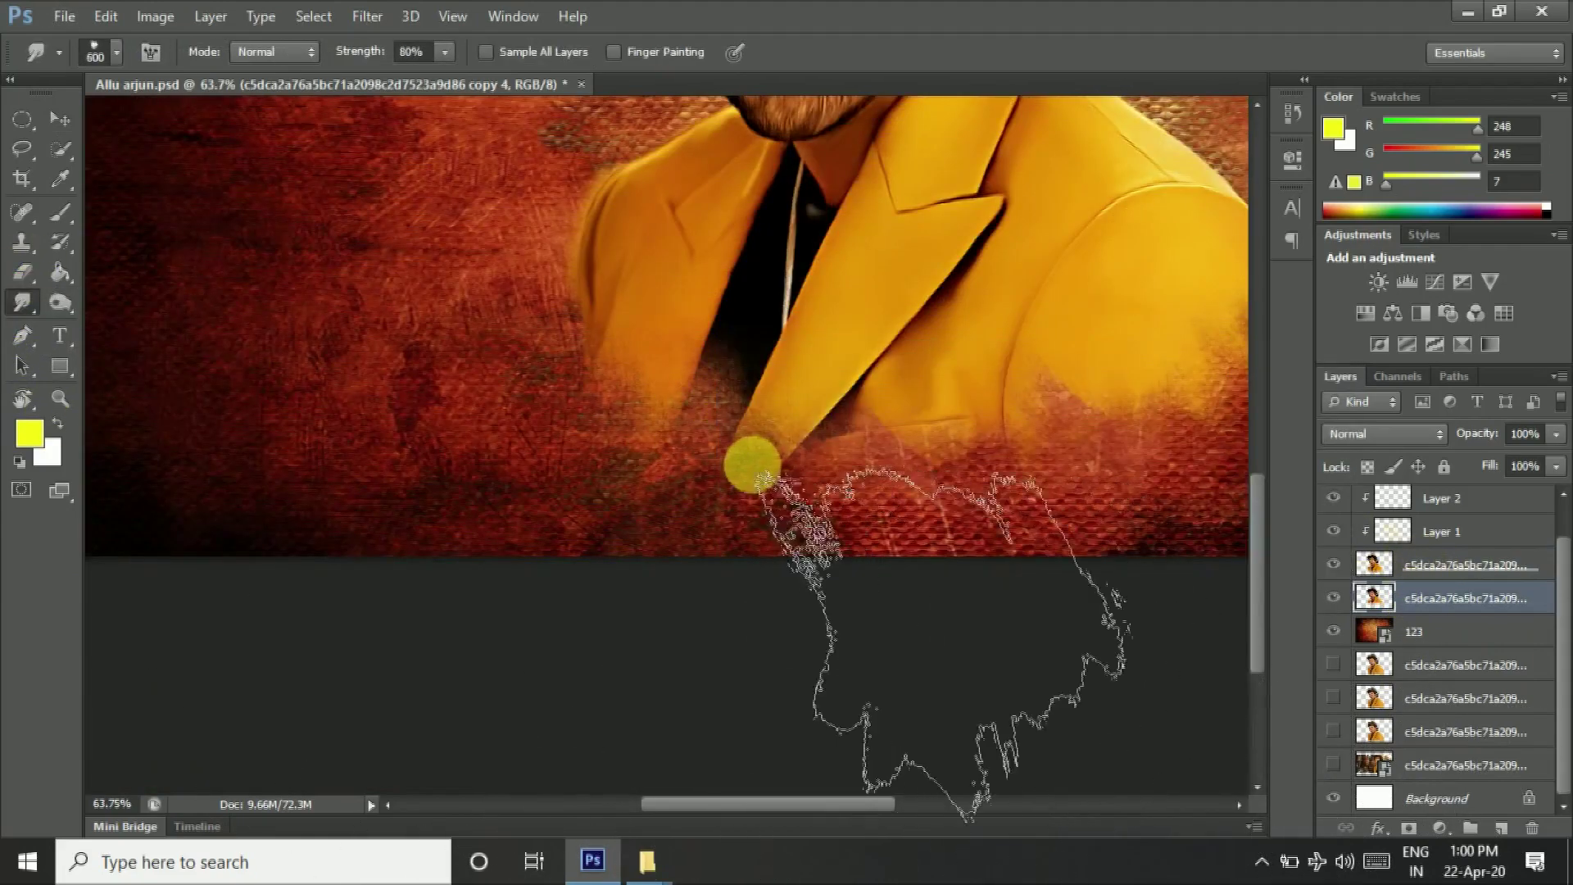
{"action": "key", "text": "bracketleft"}
{"action": "key", "text": "bracketleft"}
{"action": "key", "text": "bracketleft"}
{"action": "scroll", "coordinate": [556, 389], "scroll_direction": "up", "scroll_amount": 3}
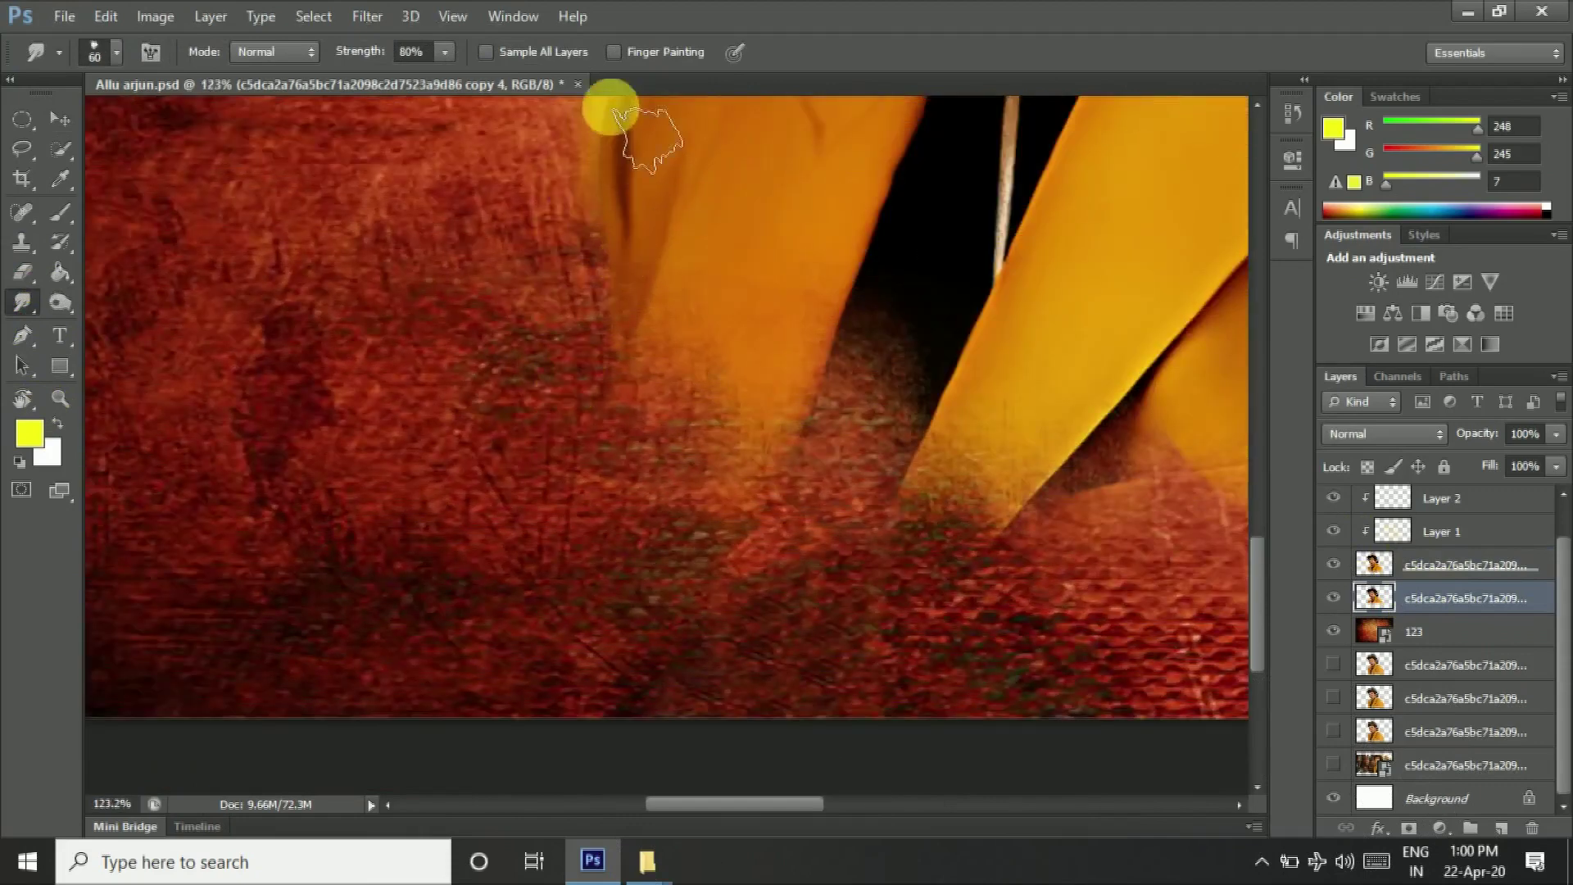
{"action": "left_click_drag", "start_coordinate": [637, 330], "coordinate": [612, 494]}
{"action": "left_click_drag", "start_coordinate": [574, 426], "coordinate": [509, 710]}
{"action": "mouse_move", "coordinate": [639, 631]}
{"action": "left_mouse_down"}
{"action": "mouse_move", "coordinate": [650, 449]}
{"action": "mouse_move", "coordinate": [614, 692]}
{"action": "mouse_move", "coordinate": [702, 720]}
{"action": "mouse_move", "coordinate": [578, 573]}
{"action": "mouse_move", "coordinate": [527, 404]}
{"action": "mouse_move", "coordinate": [535, 721]}
{"action": "mouse_move", "coordinate": [518, 574]}
{"action": "left_mouse_up"}
{"action": "scroll", "coordinate": [543, 524], "scroll_direction": "up", "scroll_amount": 3}
{"action": "scroll", "coordinate": [689, 565], "scroll_direction": "down", "scroll_amount": 4}
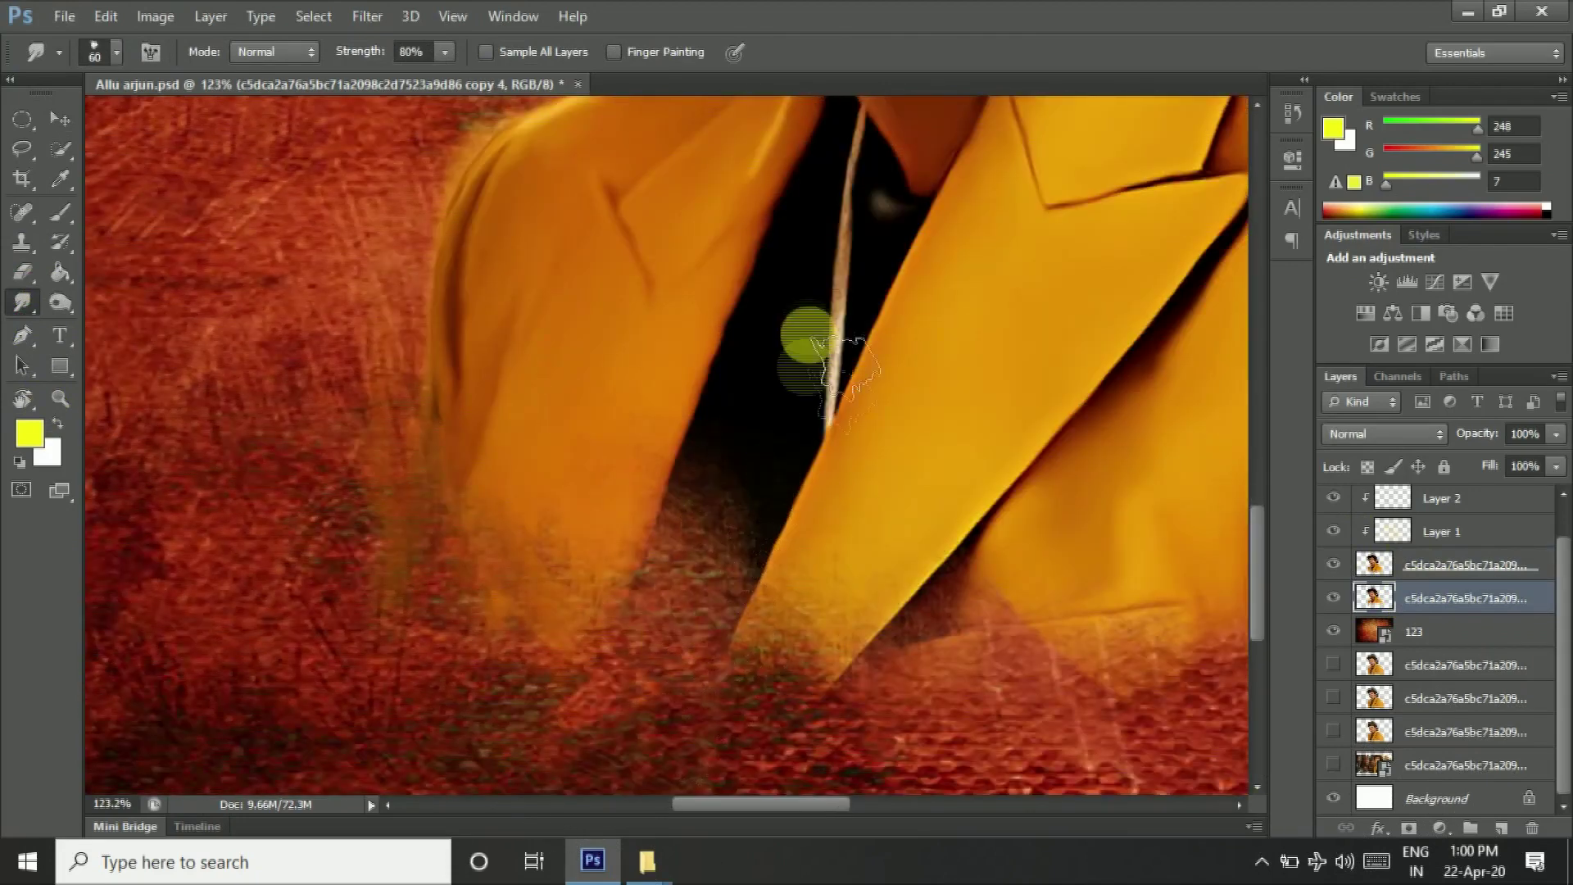
Step: Smear the black shirt into the background, pulling red texture into its gap
{"action": "mouse_move", "coordinate": [764, 359]}
{"action": "left_mouse_down"}
{"action": "mouse_move", "coordinate": [749, 397]}
{"action": "mouse_move", "coordinate": [748, 615]}
{"action": "mouse_move", "coordinate": [663, 490]}
{"action": "left_mouse_up"}
{"action": "mouse_move", "coordinate": [613, 662]}
{"action": "left_mouse_down"}
{"action": "mouse_move", "coordinate": [604, 685]}
{"action": "mouse_move", "coordinate": [632, 545]}
{"action": "mouse_move", "coordinate": [624, 473]}
{"action": "left_mouse_up"}
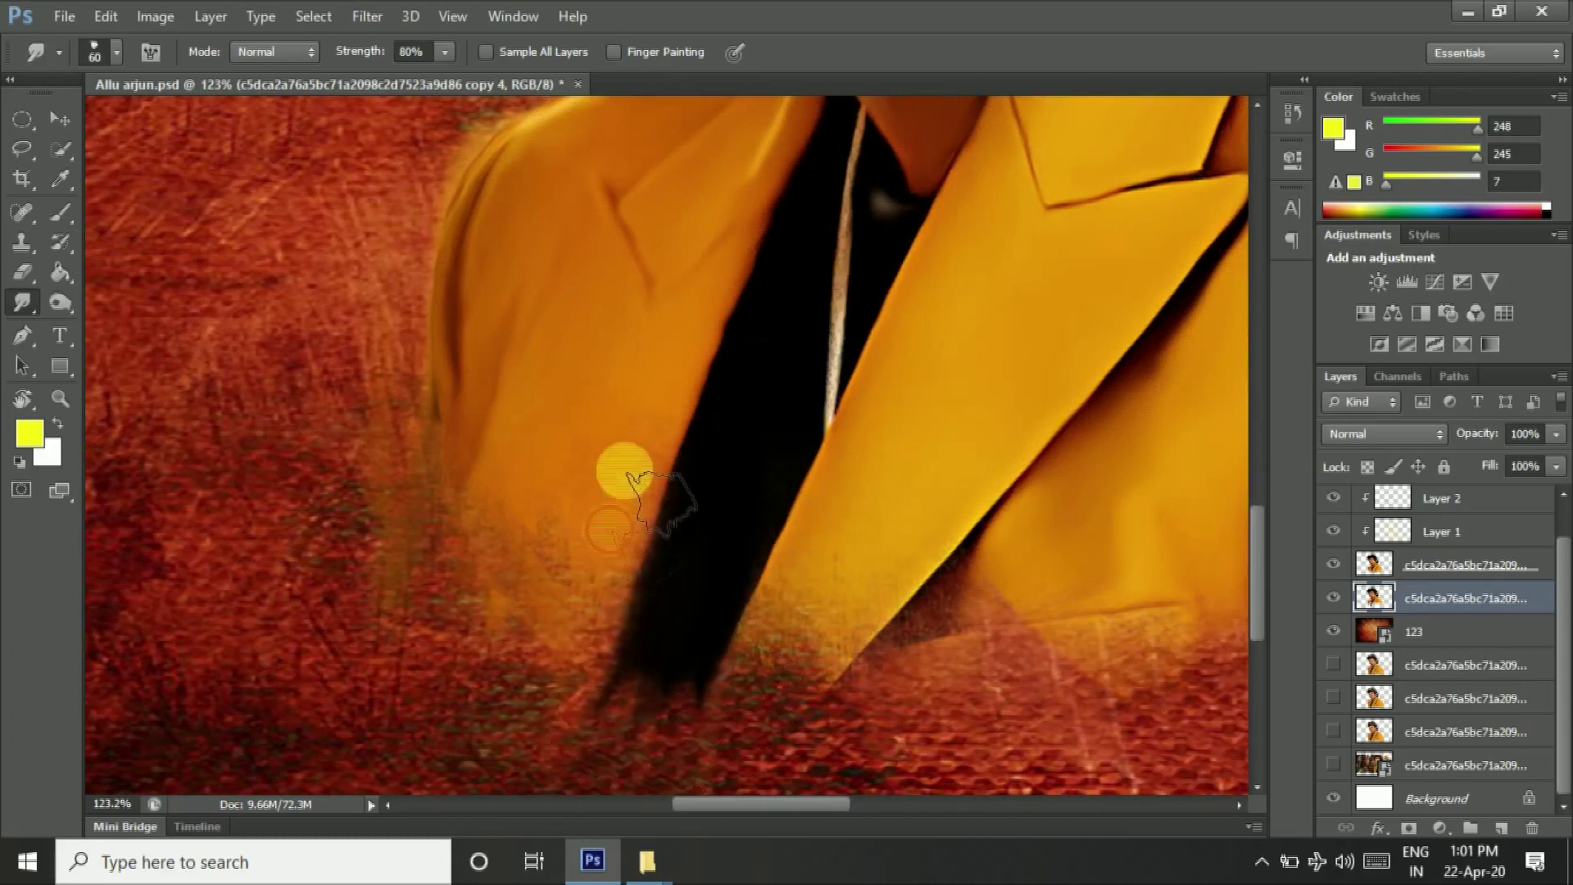
{"action": "left_click_drag", "start_coordinate": [623, 565], "coordinate": [668, 516]}
{"action": "scroll", "coordinate": [667, 517], "scroll_direction": "down", "scroll_amount": 2}
{"action": "mouse_move", "coordinate": [660, 351]}
{"action": "left_mouse_down"}
{"action": "mouse_move", "coordinate": [709, 358]}
{"action": "mouse_move", "coordinate": [643, 446]}
{"action": "left_mouse_up"}
{"action": "mouse_move", "coordinate": [614, 596]}
{"action": "left_mouse_down"}
{"action": "mouse_move", "coordinate": [667, 632]}
{"action": "mouse_move", "coordinate": [727, 521]}
{"action": "mouse_move", "coordinate": [687, 509]}
{"action": "mouse_move", "coordinate": [643, 573]}
{"action": "left_mouse_up"}
{"action": "scroll", "coordinate": [727, 520], "scroll_direction": "down", "scroll_amount": 5}
{"action": "scroll", "coordinate": [763, 594], "scroll_direction": "up", "scroll_amount": 4}
{"action": "left_click_drag", "start_coordinate": [627, 426], "coordinate": [634, 465]}
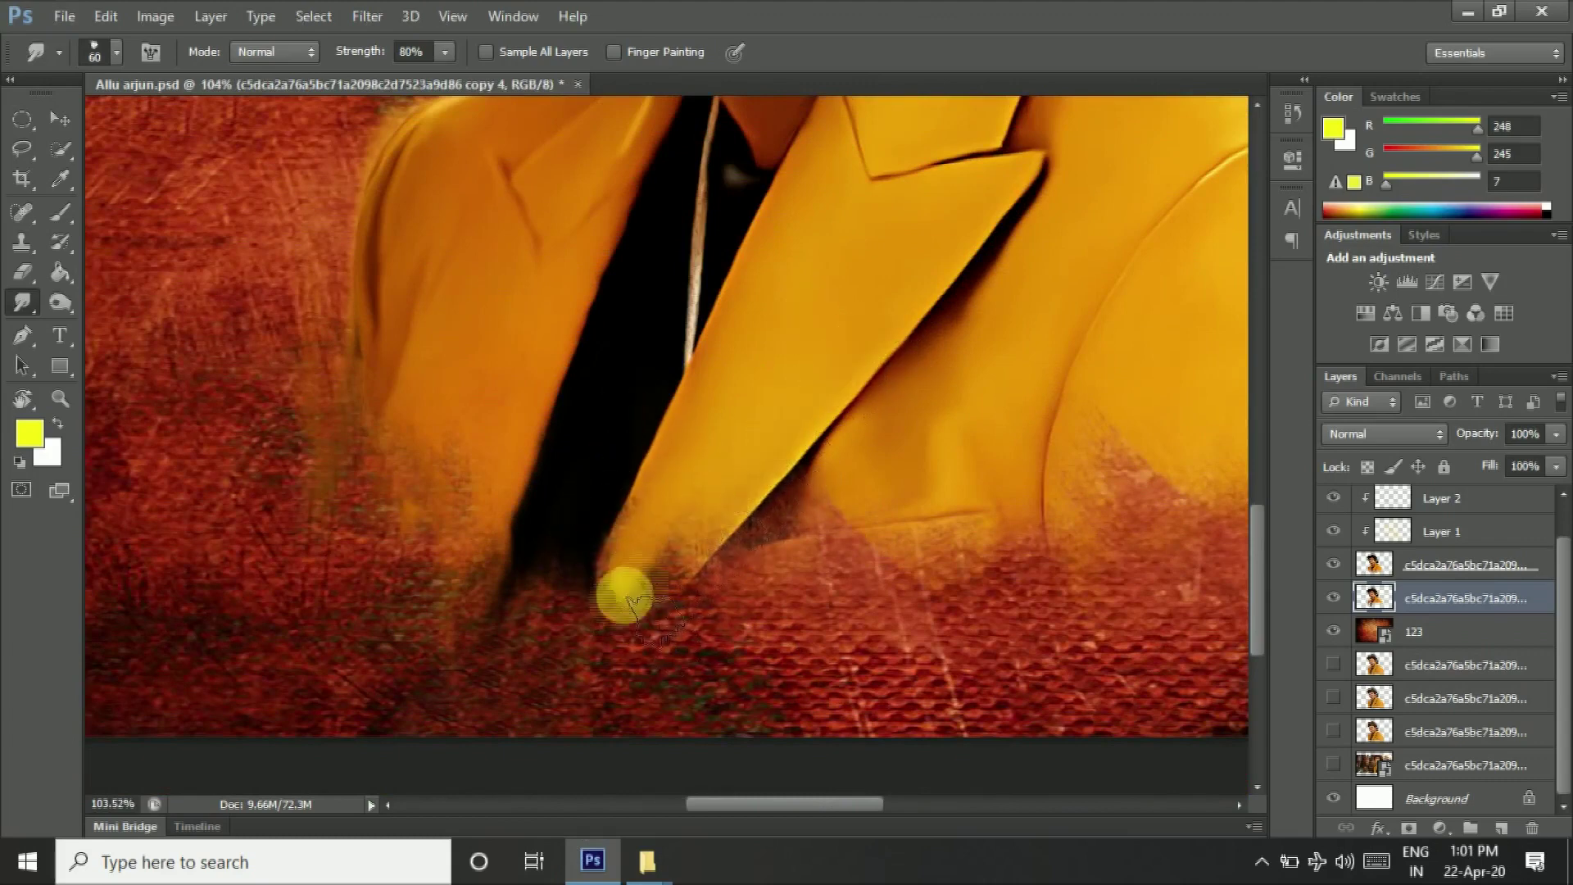
{"action": "scroll", "coordinate": [701, 613], "scroll_direction": "down", "scroll_amount": 3}
{"action": "scroll", "coordinate": [820, 358], "scroll_direction": "up", "scroll_amount": 2}
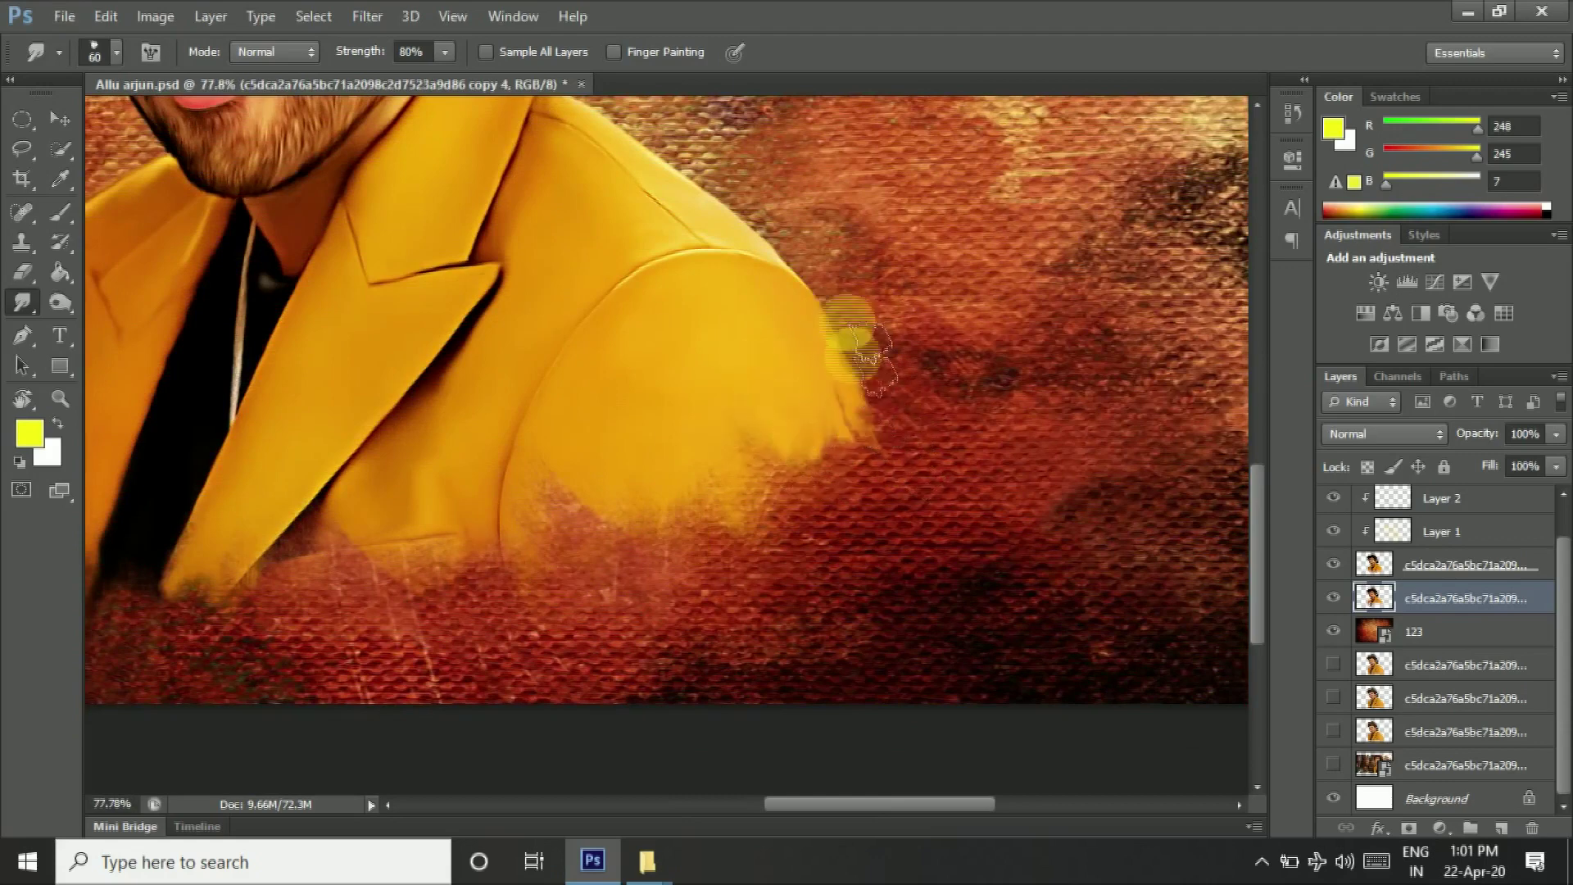
{"action": "scroll", "coordinate": [848, 310], "scroll_direction": "up", "scroll_amount": 3}
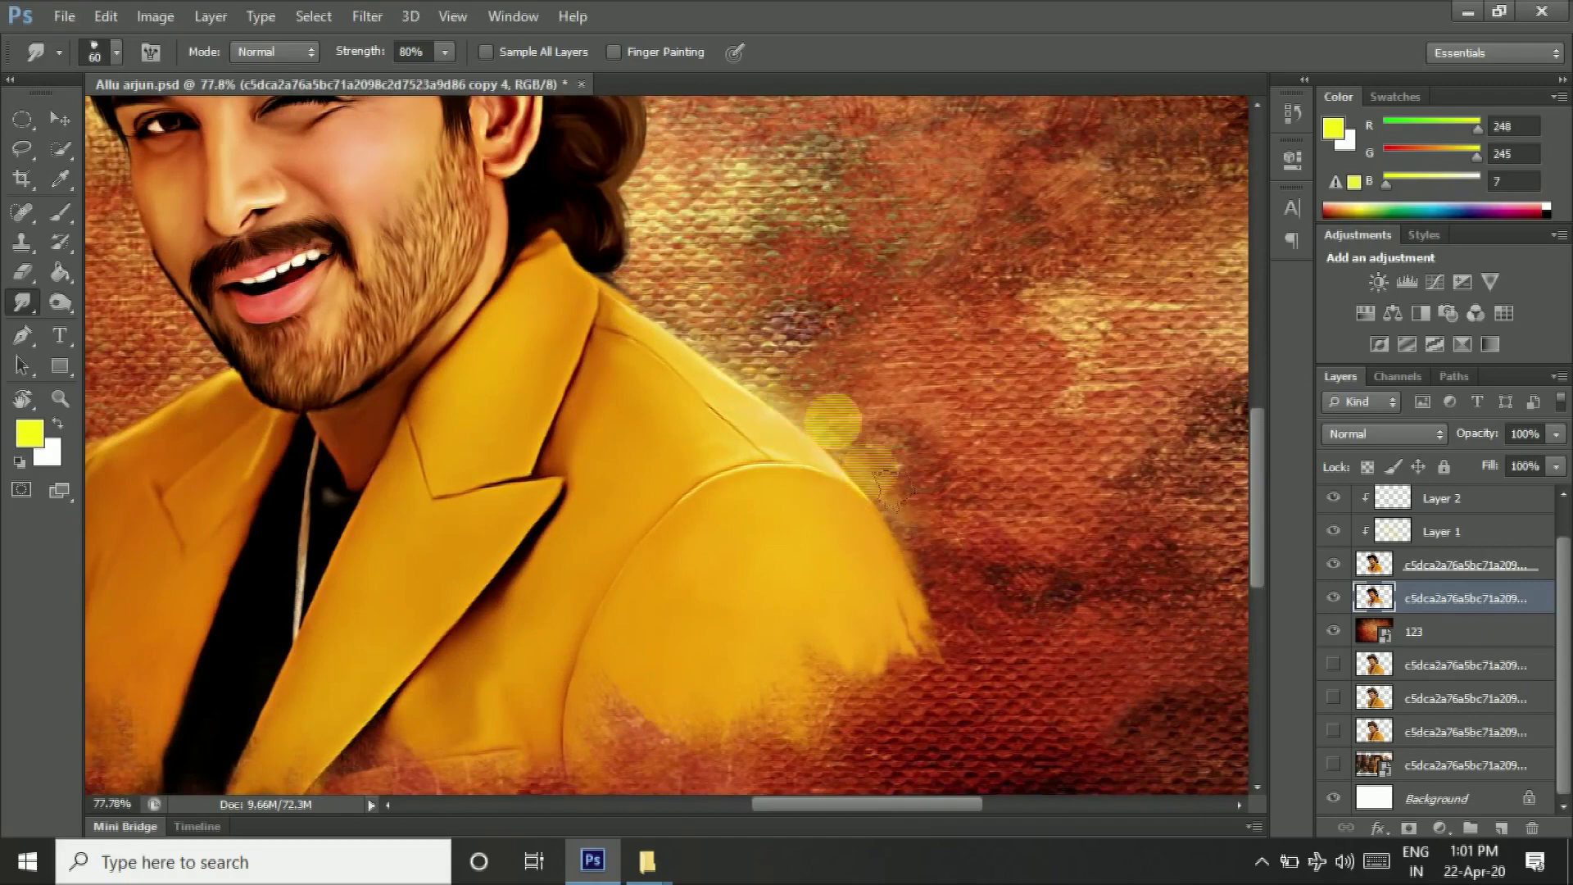
{"action": "scroll", "coordinate": [832, 420], "scroll_direction": "up", "scroll_amount": 3}
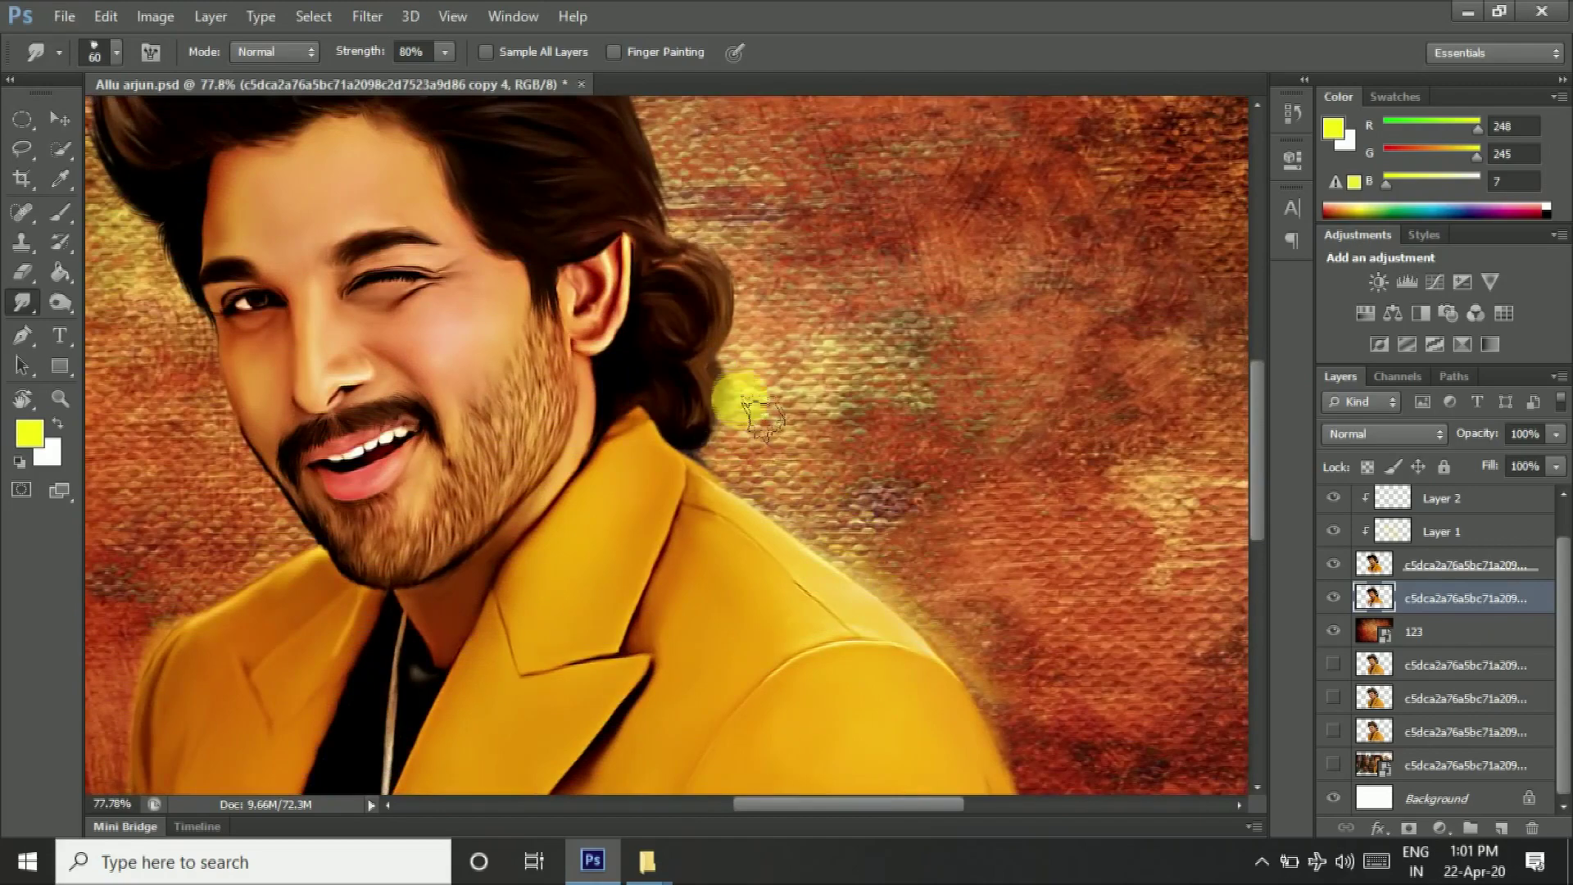
Step: Soften the hair outline by smudging it out into the background
{"action": "left_click_drag", "start_coordinate": [752, 369], "coordinate": [834, 576]}
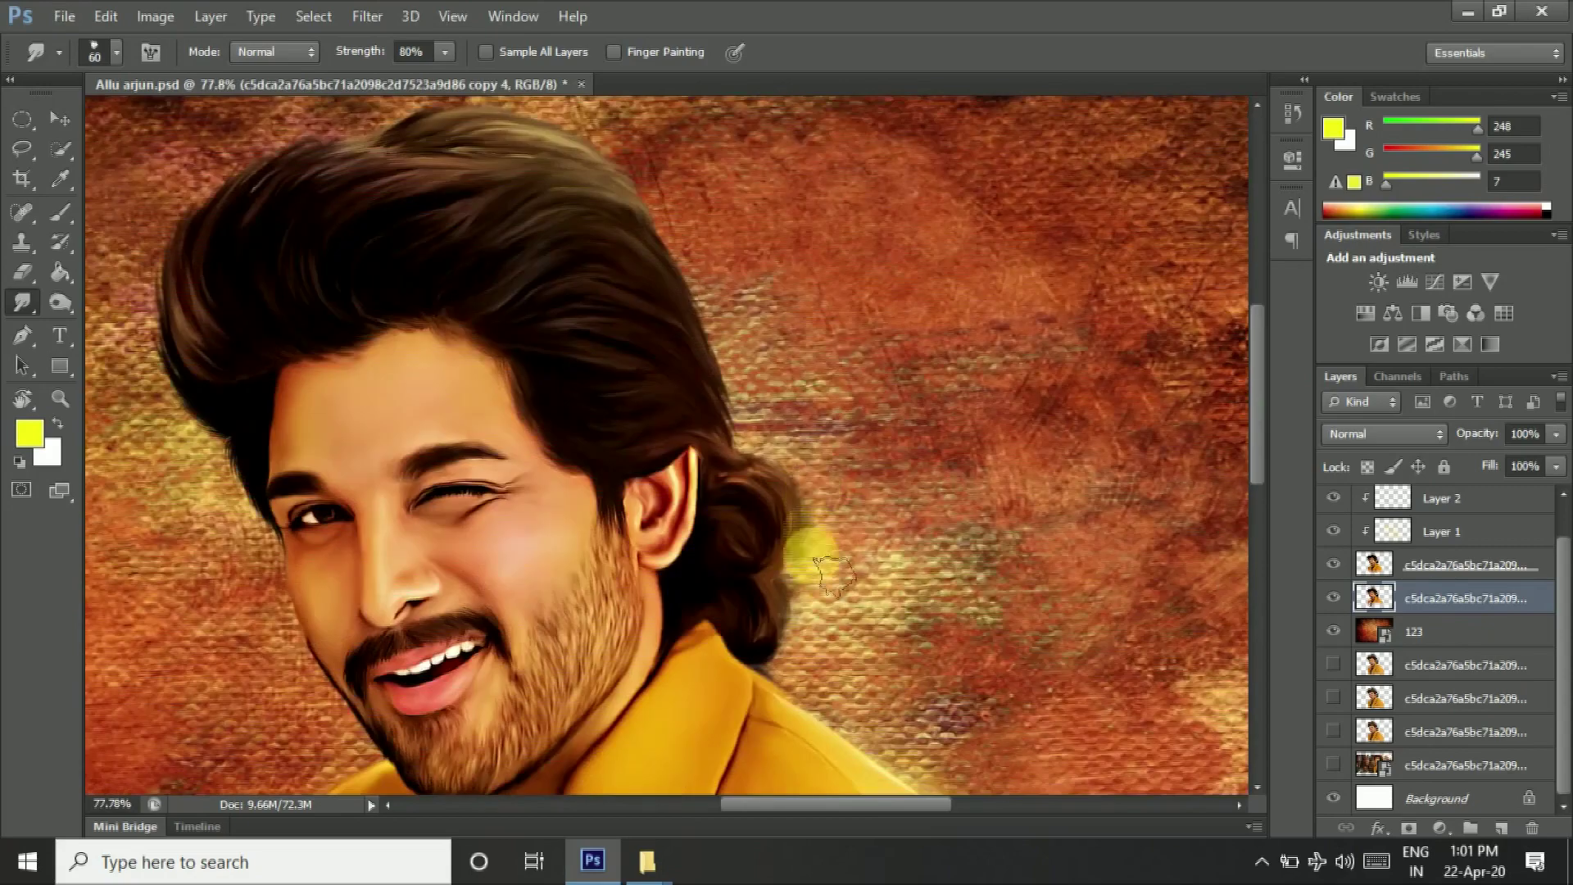
{"action": "scroll", "coordinate": [820, 574], "scroll_direction": "up", "scroll_amount": 1}
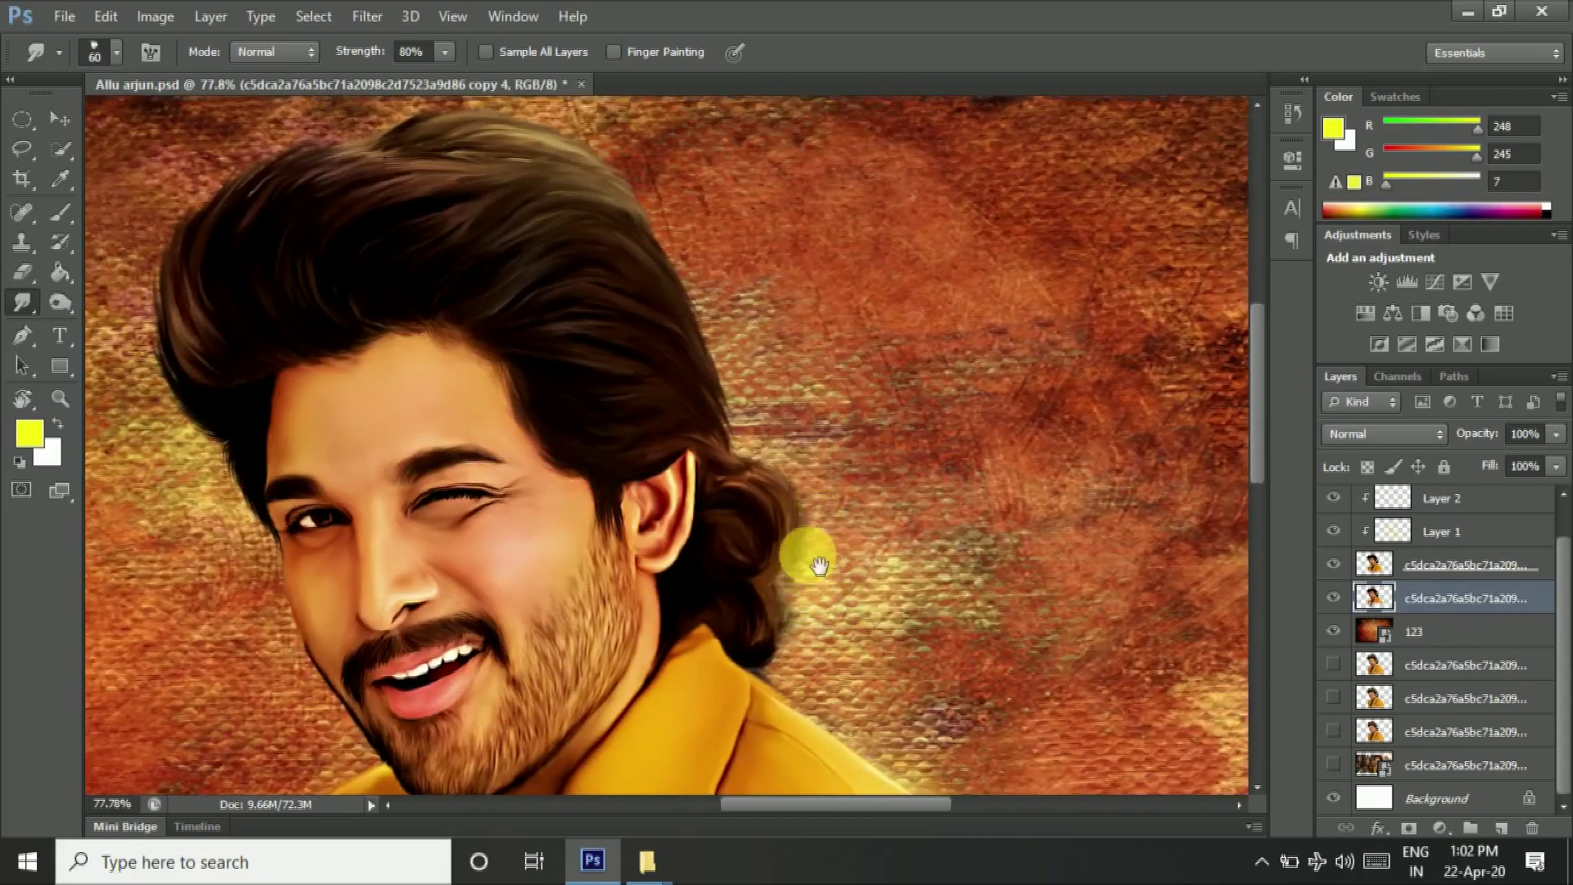
{"action": "scroll", "coordinate": [738, 492], "scroll_direction": "up", "scroll_amount": 2}
{"action": "left_click_drag", "start_coordinate": [710, 430], "coordinate": [720, 464]}
{"action": "scroll", "coordinate": [758, 557], "scroll_direction": "up", "scroll_amount": 4}
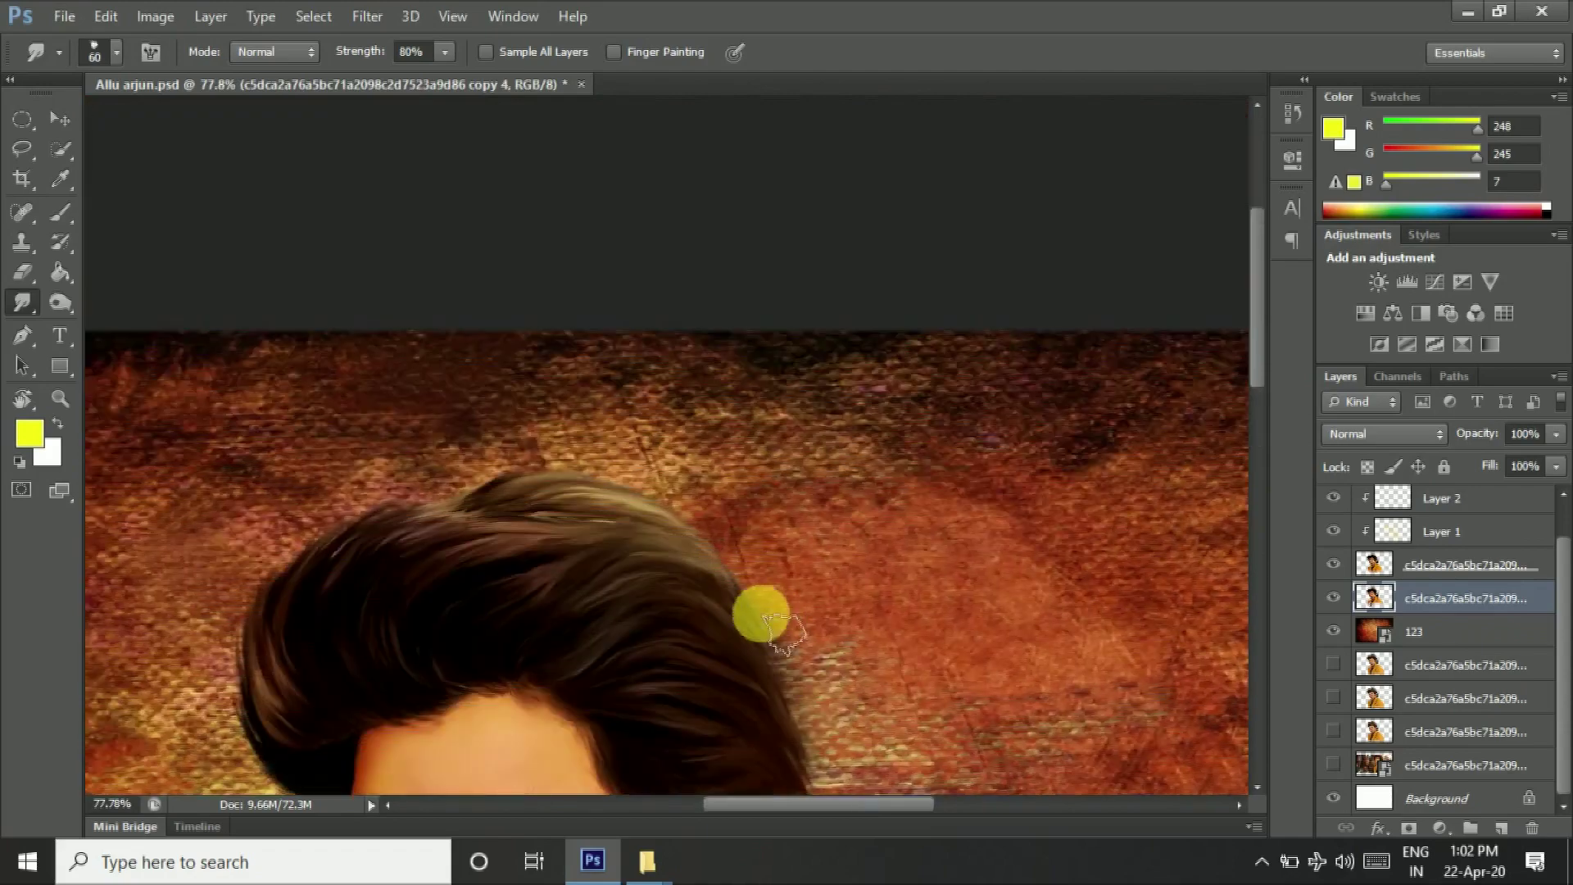
{"action": "scroll", "coordinate": [820, 500], "scroll_direction": "left", "scroll_amount": 5}
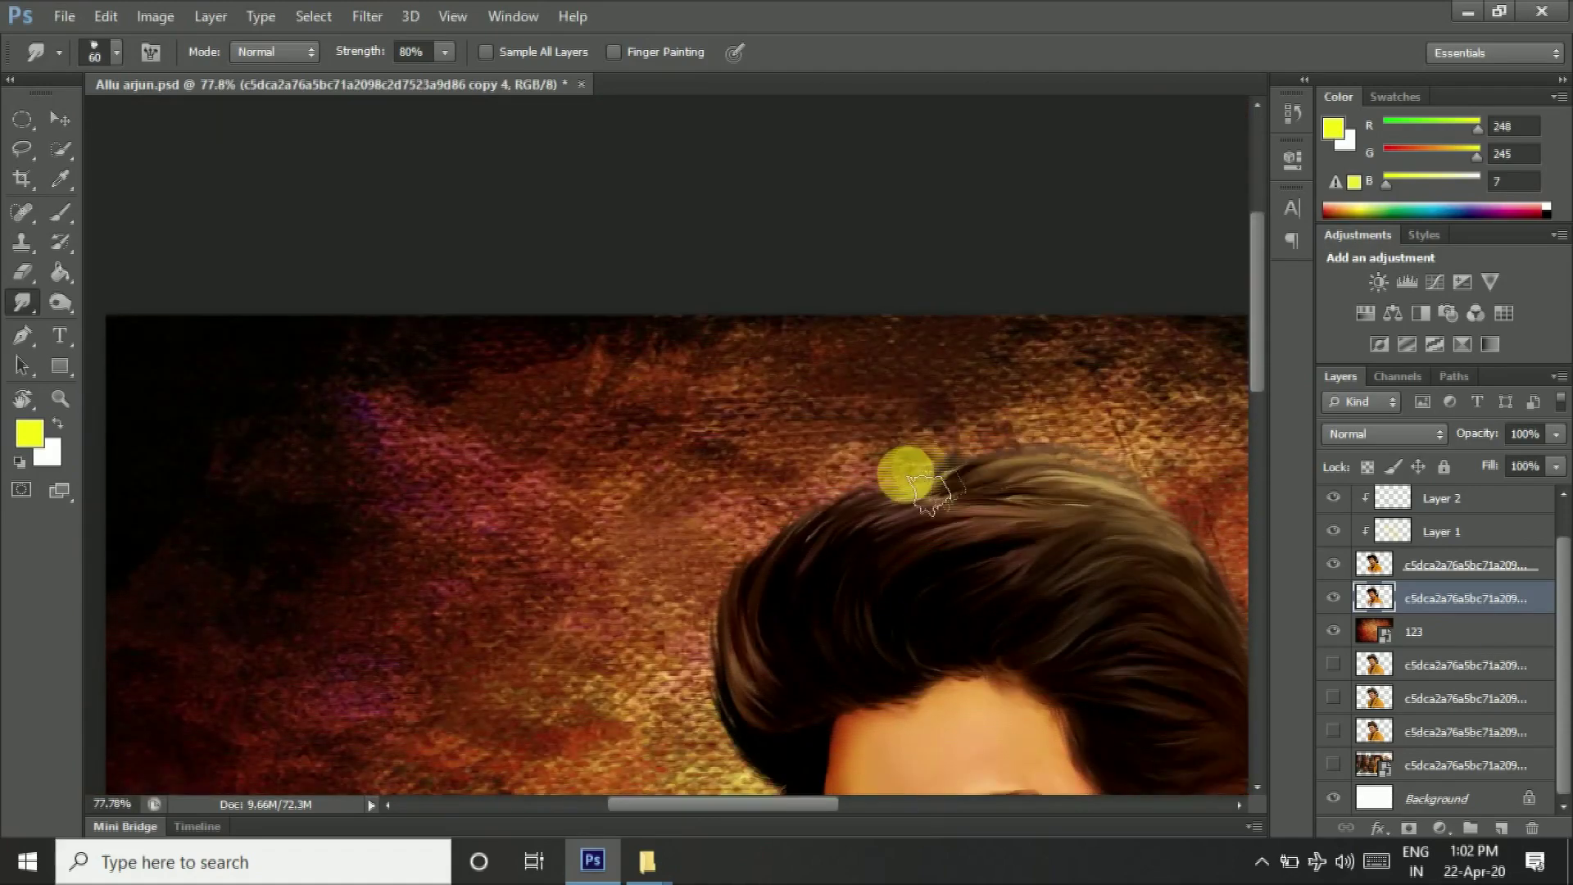
{"action": "scroll", "coordinate": [811, 500], "scroll_direction": "down", "scroll_amount": 3}
{"action": "scroll", "coordinate": [811, 500], "scroll_direction": "left", "scroll_amount": 1}
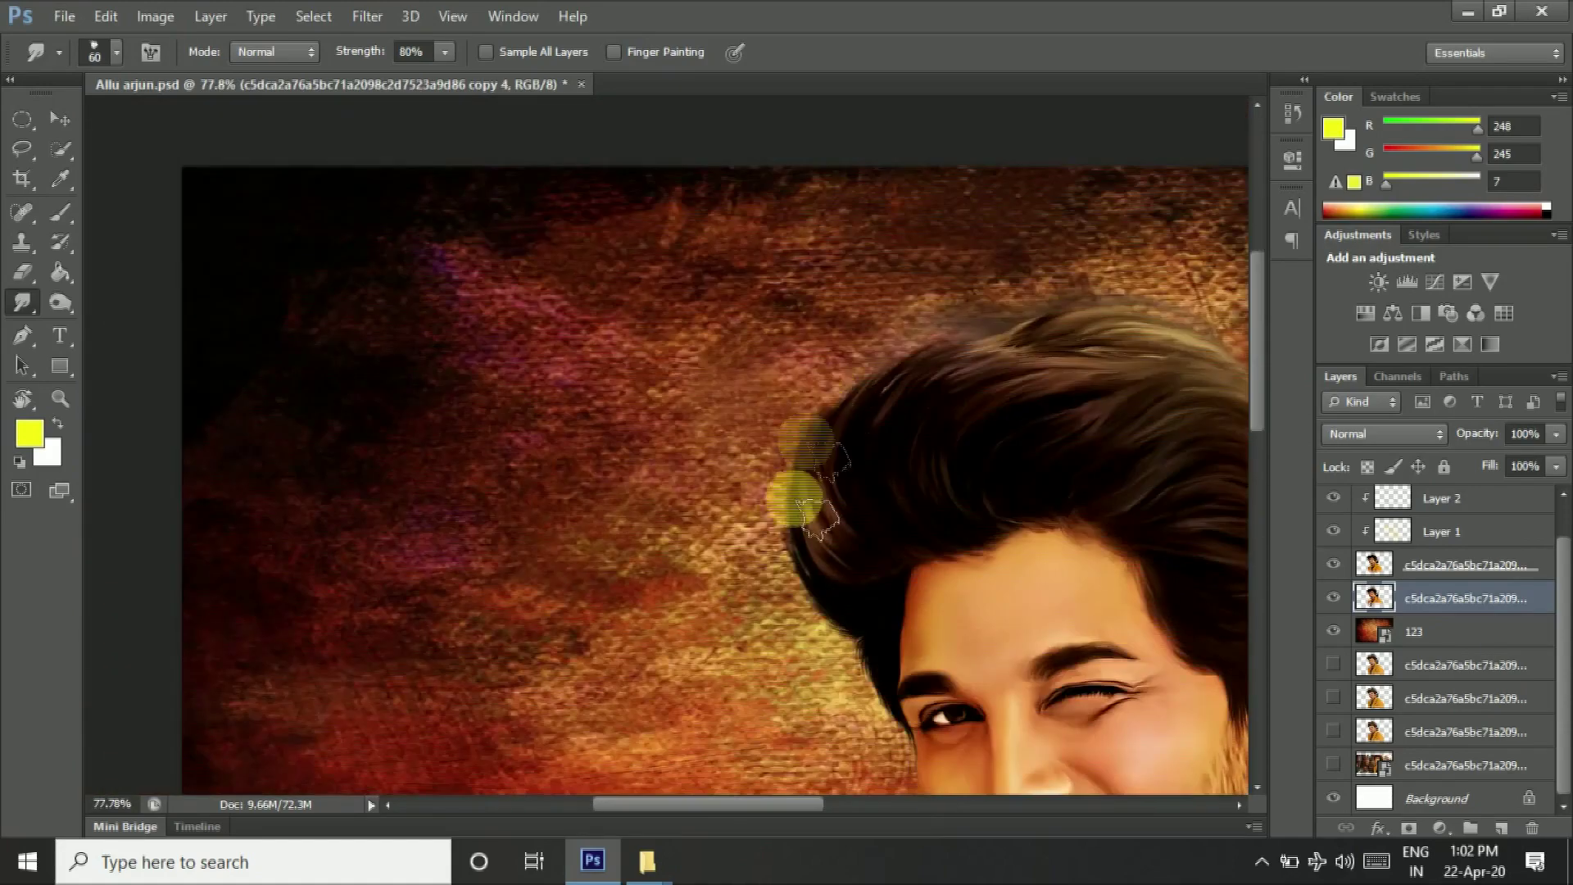
{"action": "left_click_drag", "start_coordinate": [889, 351], "coordinate": [769, 547]}
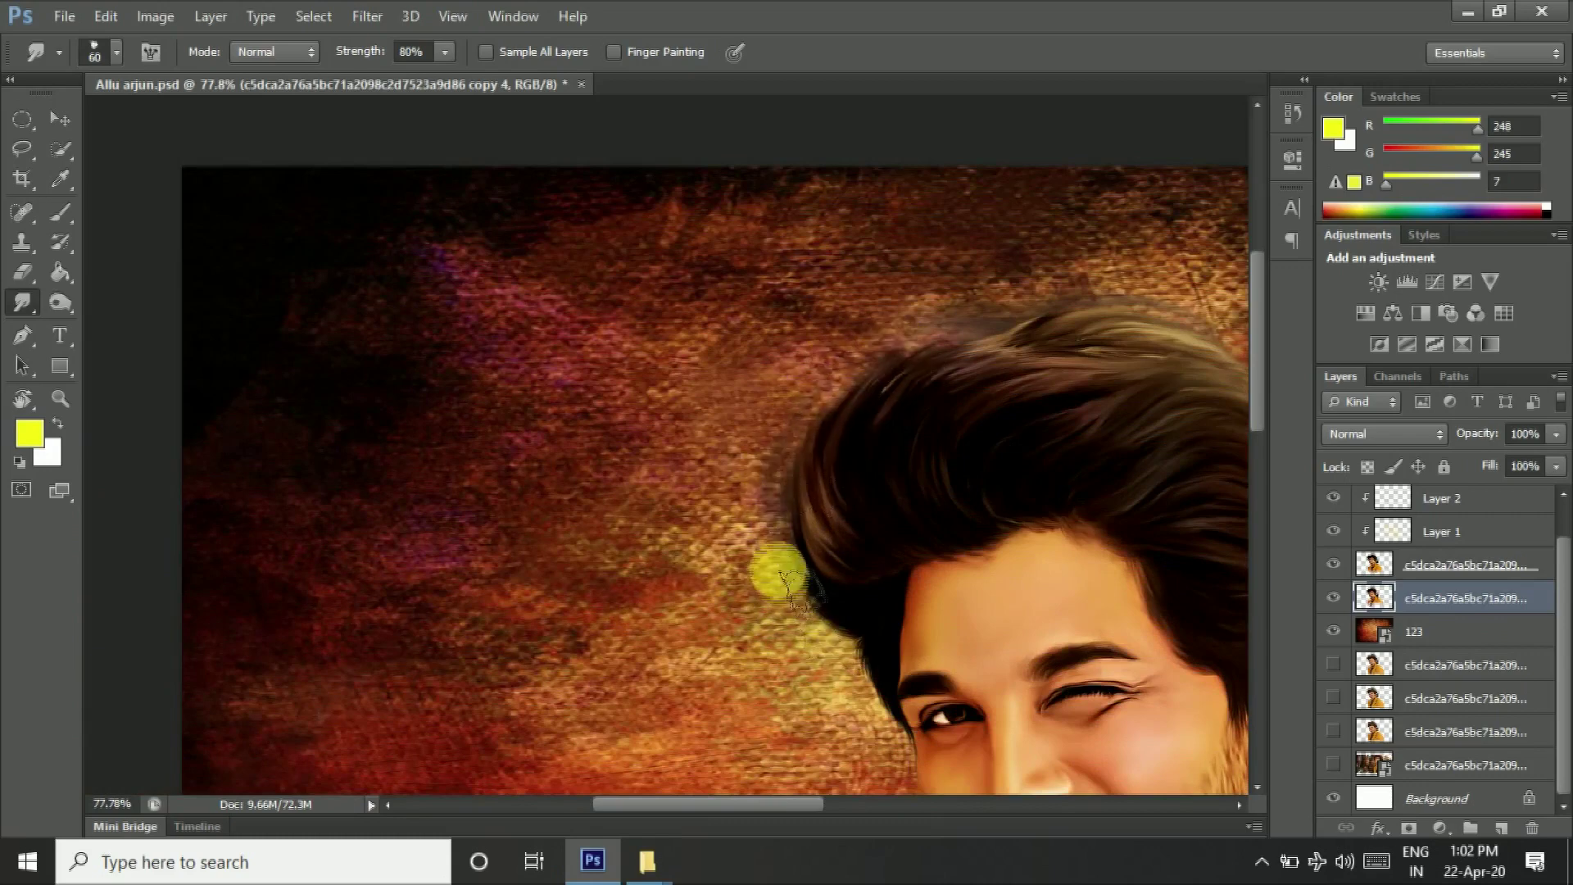
{"action": "scroll", "coordinate": [768, 537], "scroll_direction": "down", "scroll_amount": 2}
{"action": "scroll", "coordinate": [779, 548], "scroll_direction": "right", "scroll_amount": 1}
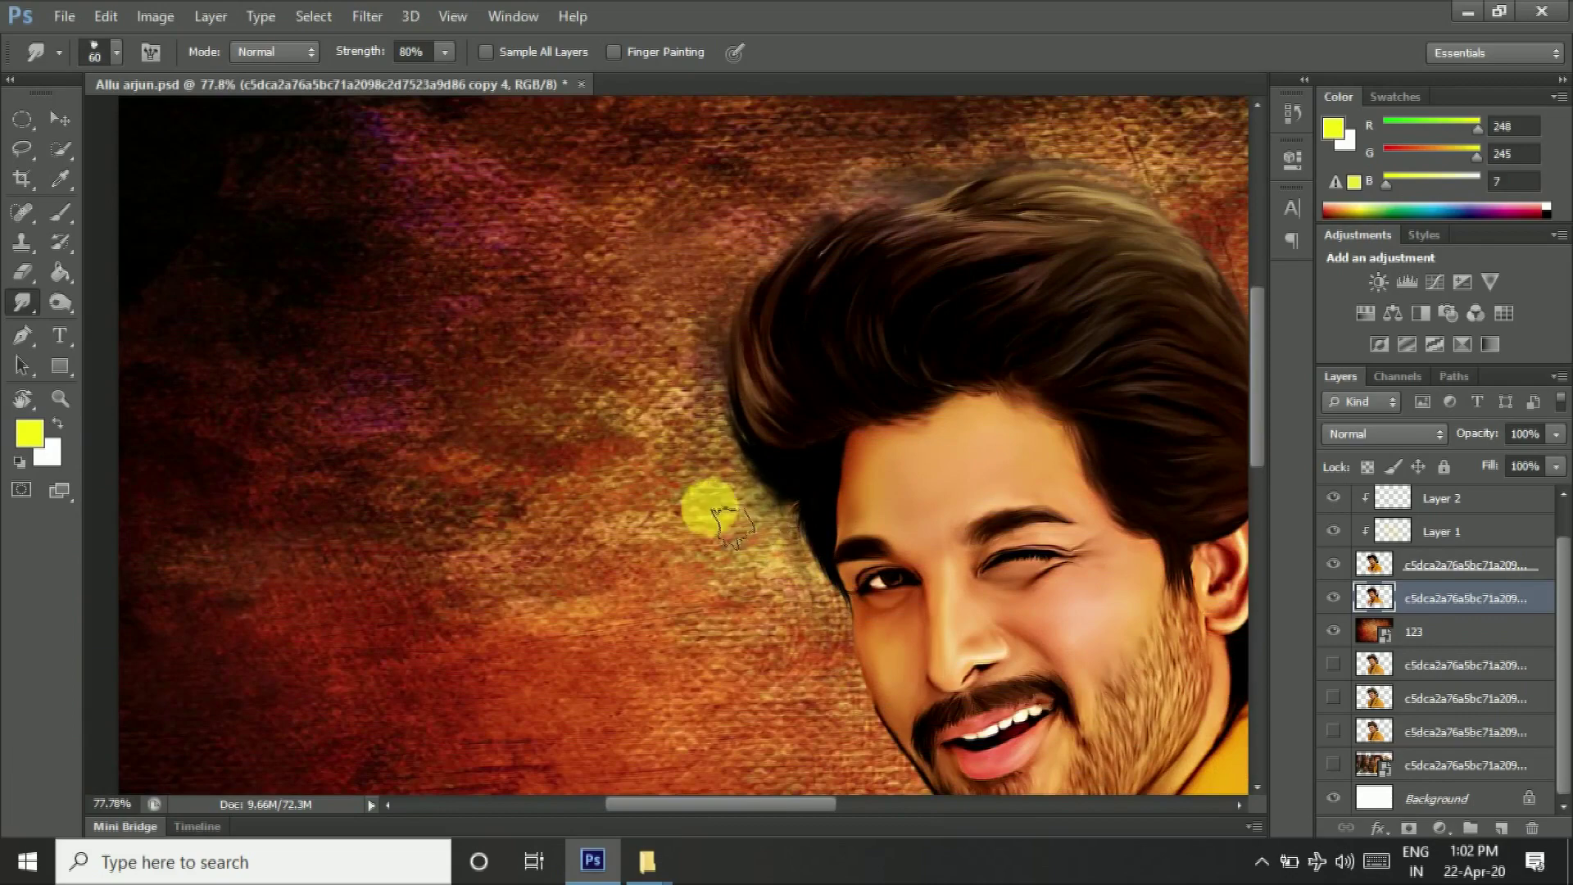
{"action": "scroll", "coordinate": [842, 636], "scroll_direction": "up", "scroll_amount": 2}
{"action": "scroll", "coordinate": [717, 591], "scroll_direction": "up", "scroll_amount": 1}
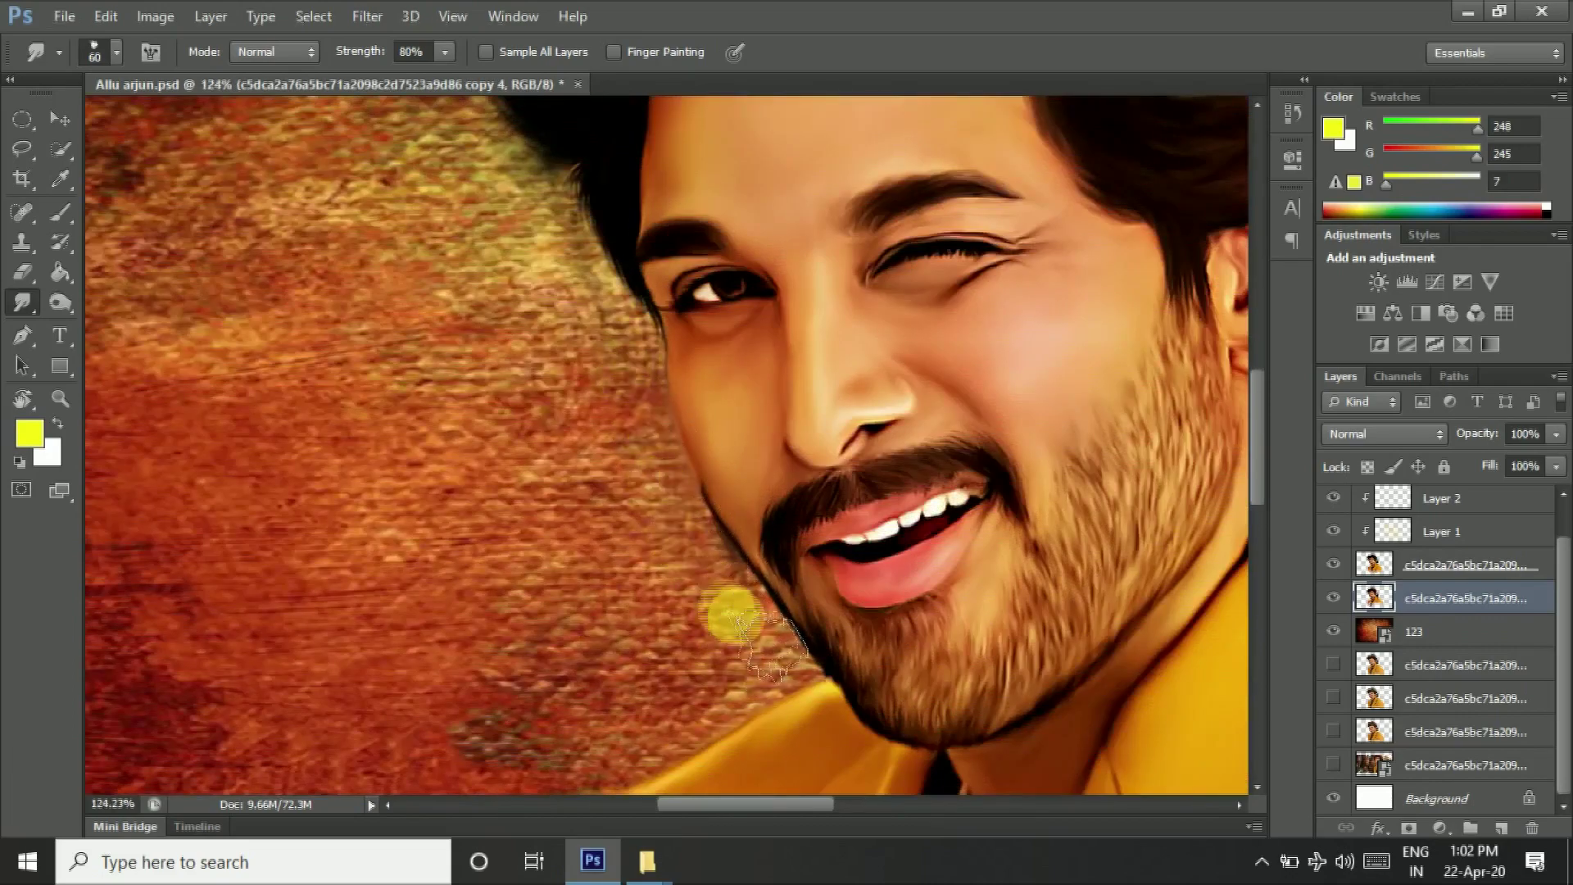
{"action": "scroll", "coordinate": [713, 631], "scroll_direction": "down", "scroll_amount": 1}
{"action": "scroll", "coordinate": [656, 552], "scroll_direction": "down", "scroll_amount": 1}
{"action": "scroll", "coordinate": [647, 557], "scroll_direction": "down", "scroll_amount": 1}
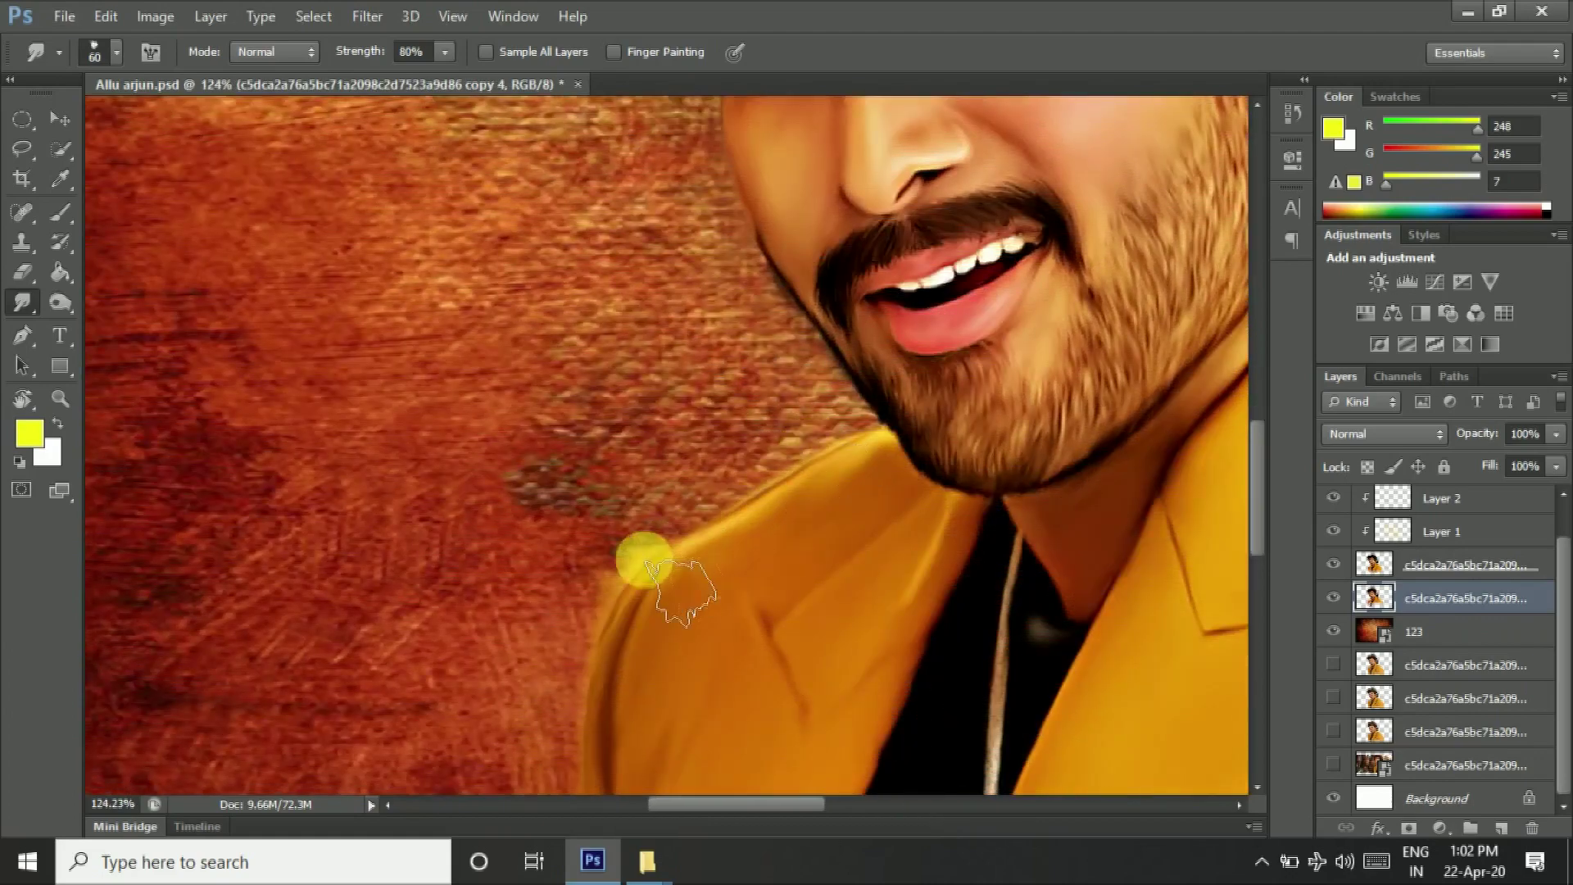
Step: Make the smudge brush smaller and work on the upper portrait copy layer
{"action": "key", "text": "alt+bracketright"}
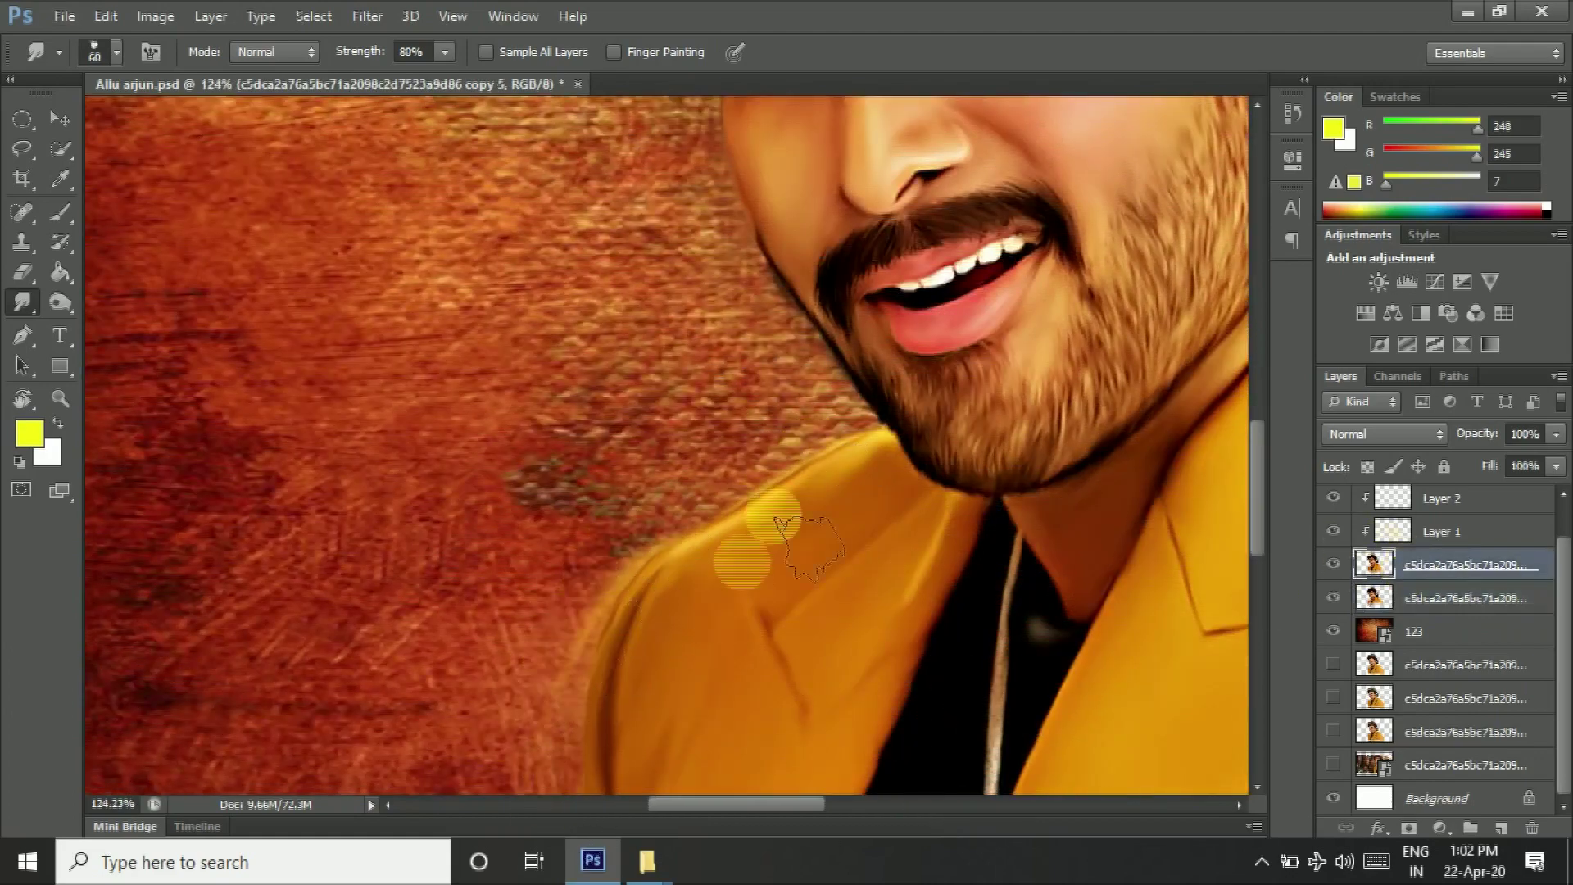
{"action": "scroll", "coordinate": [566, 746], "scroll_direction": "down", "scroll_amount": 3}
{"action": "key", "text": "alt+bracketleft"}
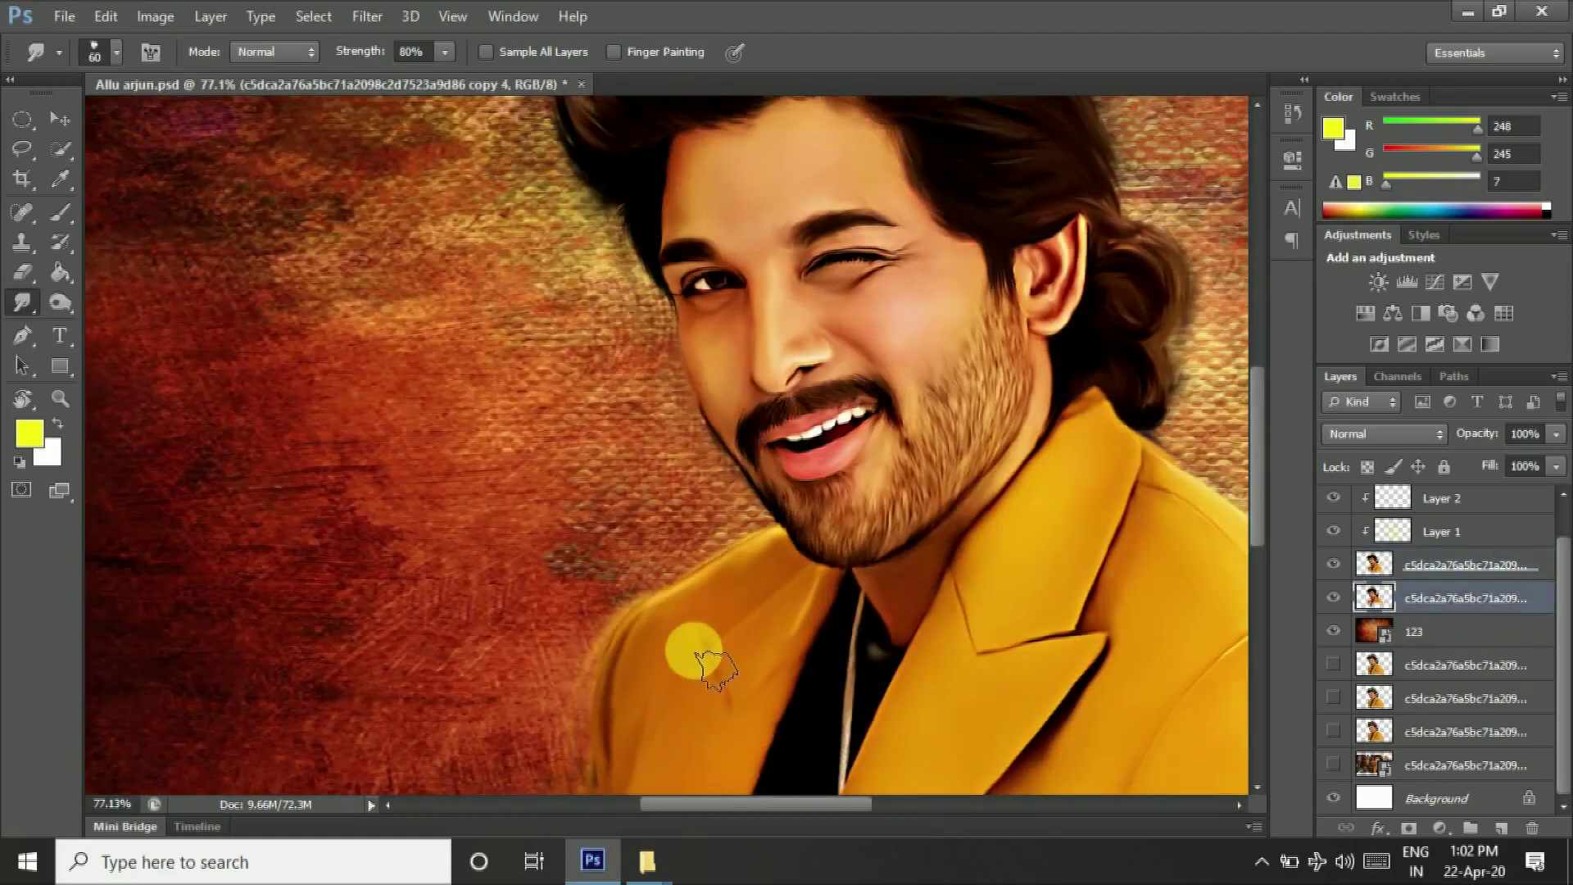
{"action": "scroll", "coordinate": [741, 544], "scroll_direction": "up", "scroll_amount": 1}
{"action": "scroll", "coordinate": [588, 608], "scroll_direction": "up", "scroll_amount": 2}
{"action": "key", "text": "bracketleft"}
{"action": "key", "text": "bracketleft"}
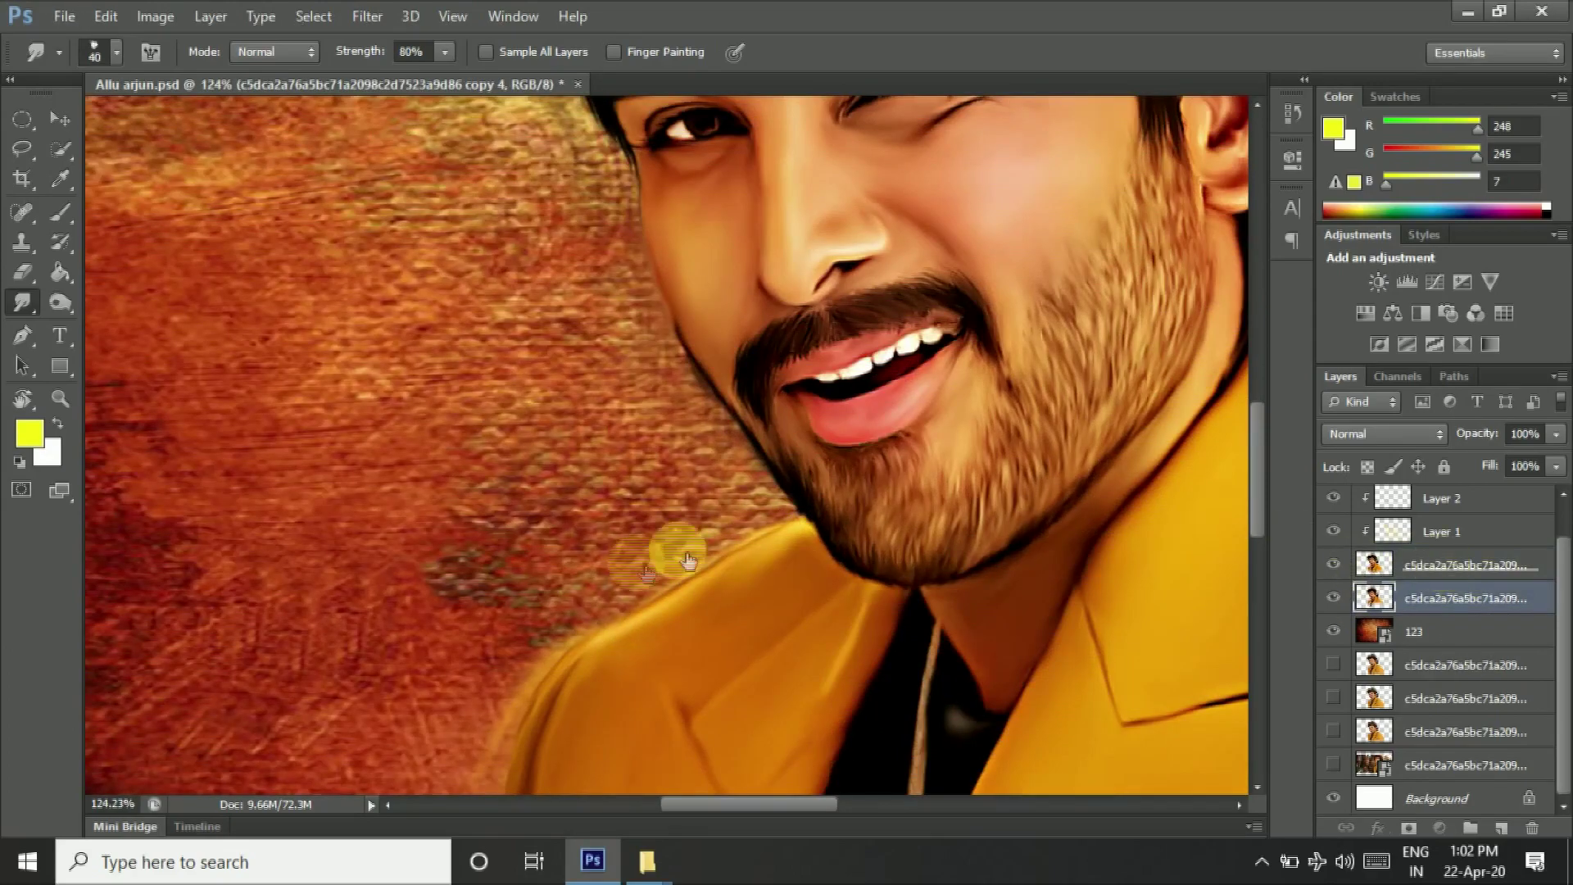
{"action": "key", "text": "alt+bracketright"}
Step: Smudge the jacket shoulder edge outward into the background, then select the 123 layer
{"action": "left_click_drag", "start_coordinate": [611, 633], "coordinate": [586, 530]}
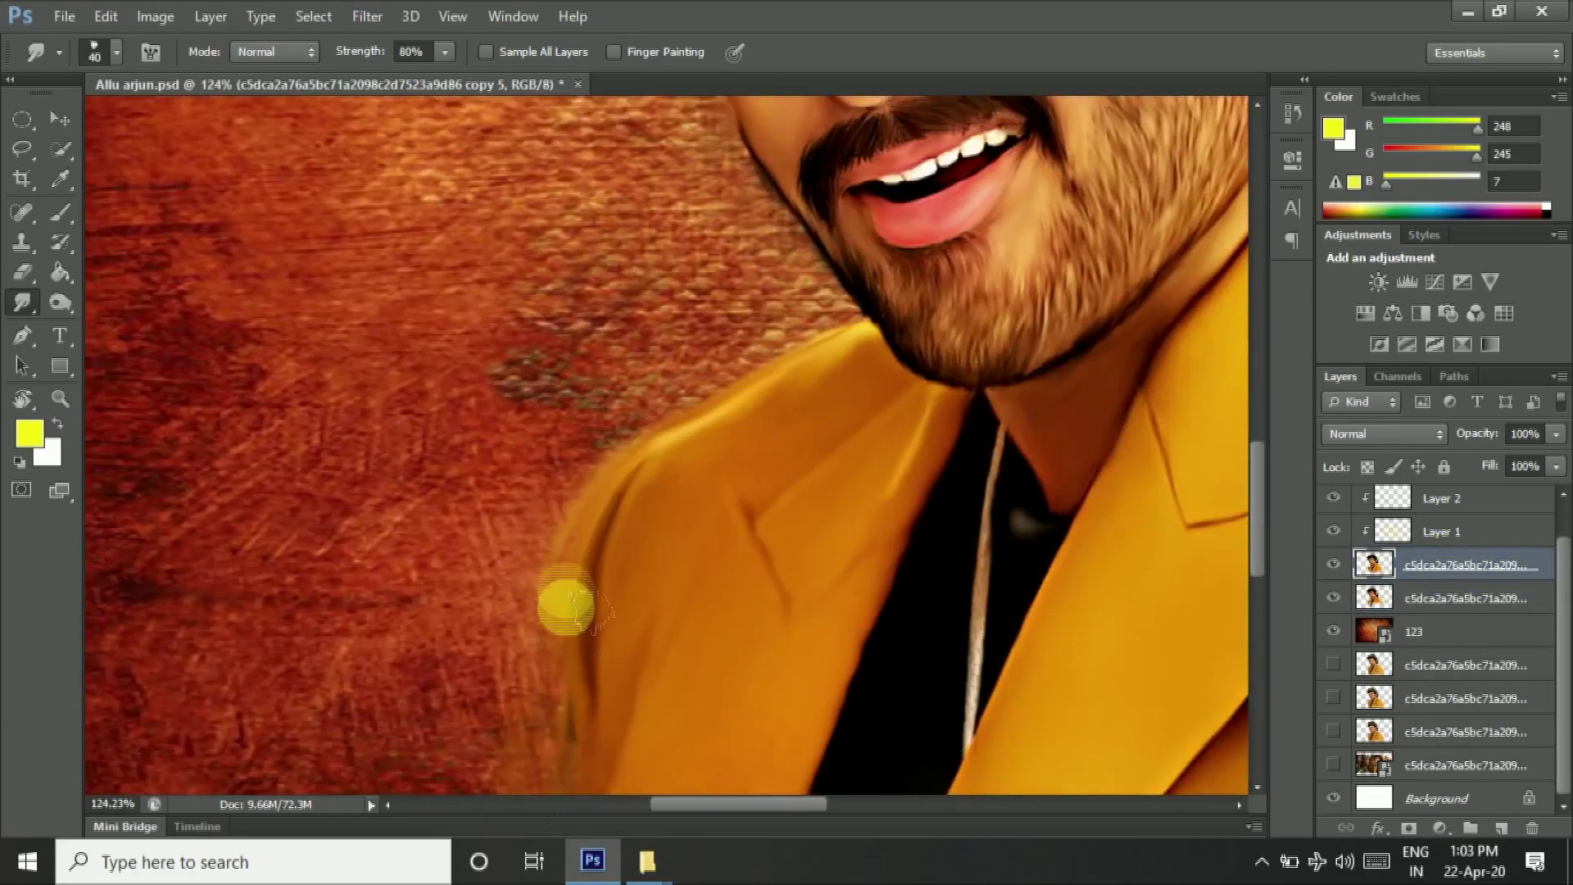
{"action": "scroll", "coordinate": [573, 607], "scroll_direction": "down", "scroll_amount": 3}
{"action": "scroll", "coordinate": [868, 373], "scroll_direction": "up", "scroll_amount": 3}
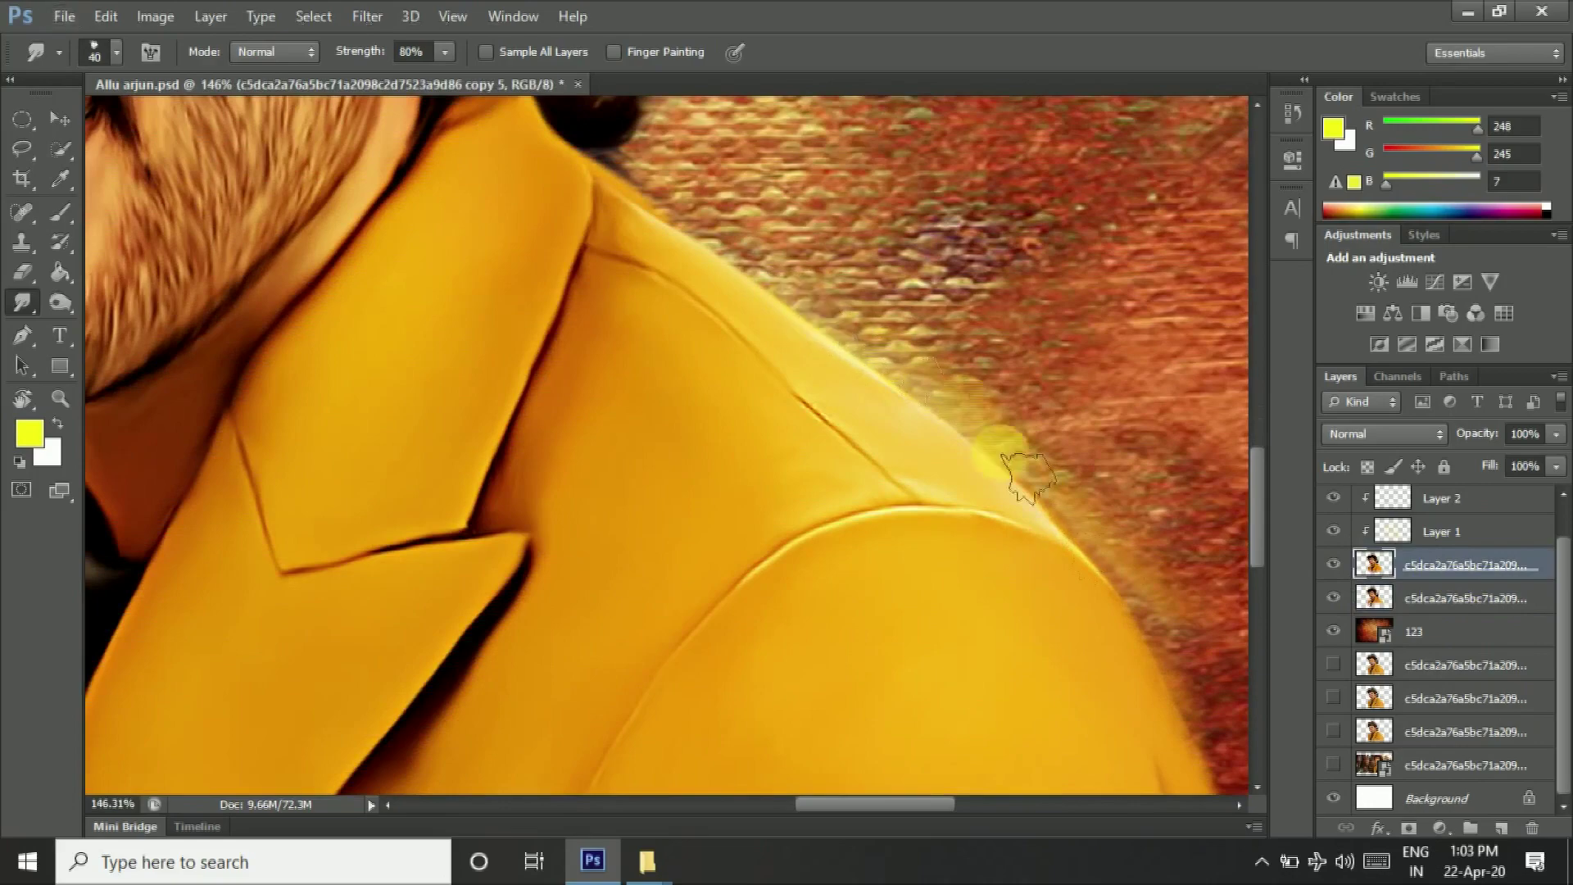
{"action": "scroll", "coordinate": [1151, 660], "scroll_direction": "down", "scroll_amount": 2}
{"action": "mouse_move", "coordinate": [919, 474]}
{"action": "left_mouse_down"}
{"action": "mouse_move", "coordinate": [973, 622]}
{"action": "mouse_move", "coordinate": [1016, 687]}
{"action": "left_mouse_up"}
{"action": "scroll", "coordinate": [979, 691], "scroll_direction": "down", "scroll_amount": 2}
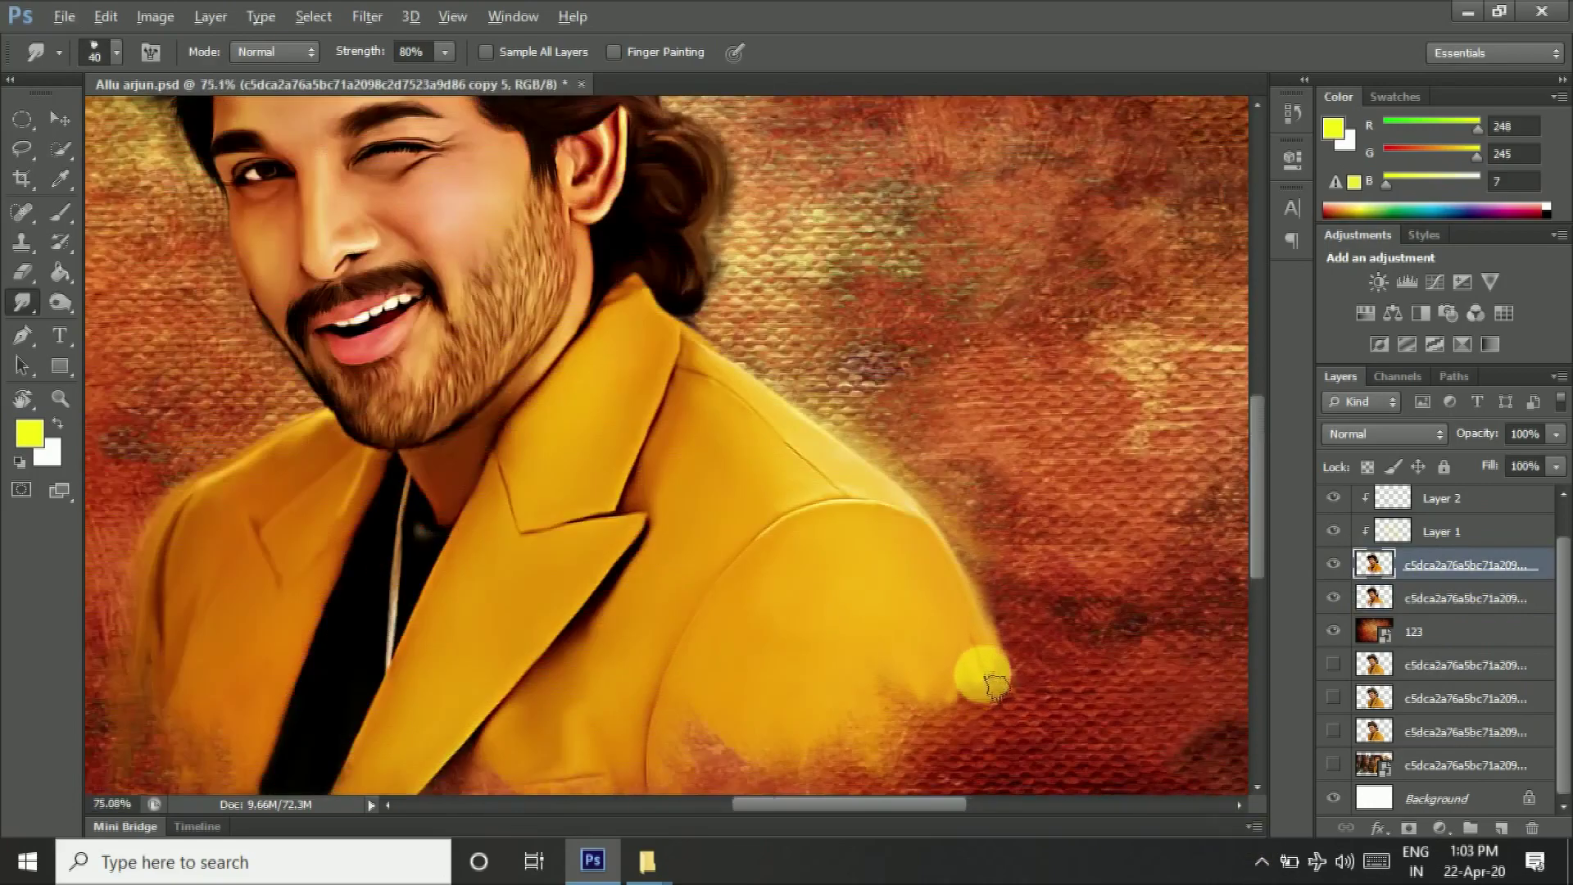
{"action": "scroll", "coordinate": [977, 668], "scroll_direction": "down", "scroll_amount": 2}
{"action": "scroll", "coordinate": [631, 459], "scroll_direction": "down", "scroll_amount": 1}
{"action": "scroll", "coordinate": [633, 394], "scroll_direction": "down", "scroll_amount": 1}
{"action": "key", "text": "v"}
{"action": "left_click", "coordinate": [997, 449]}
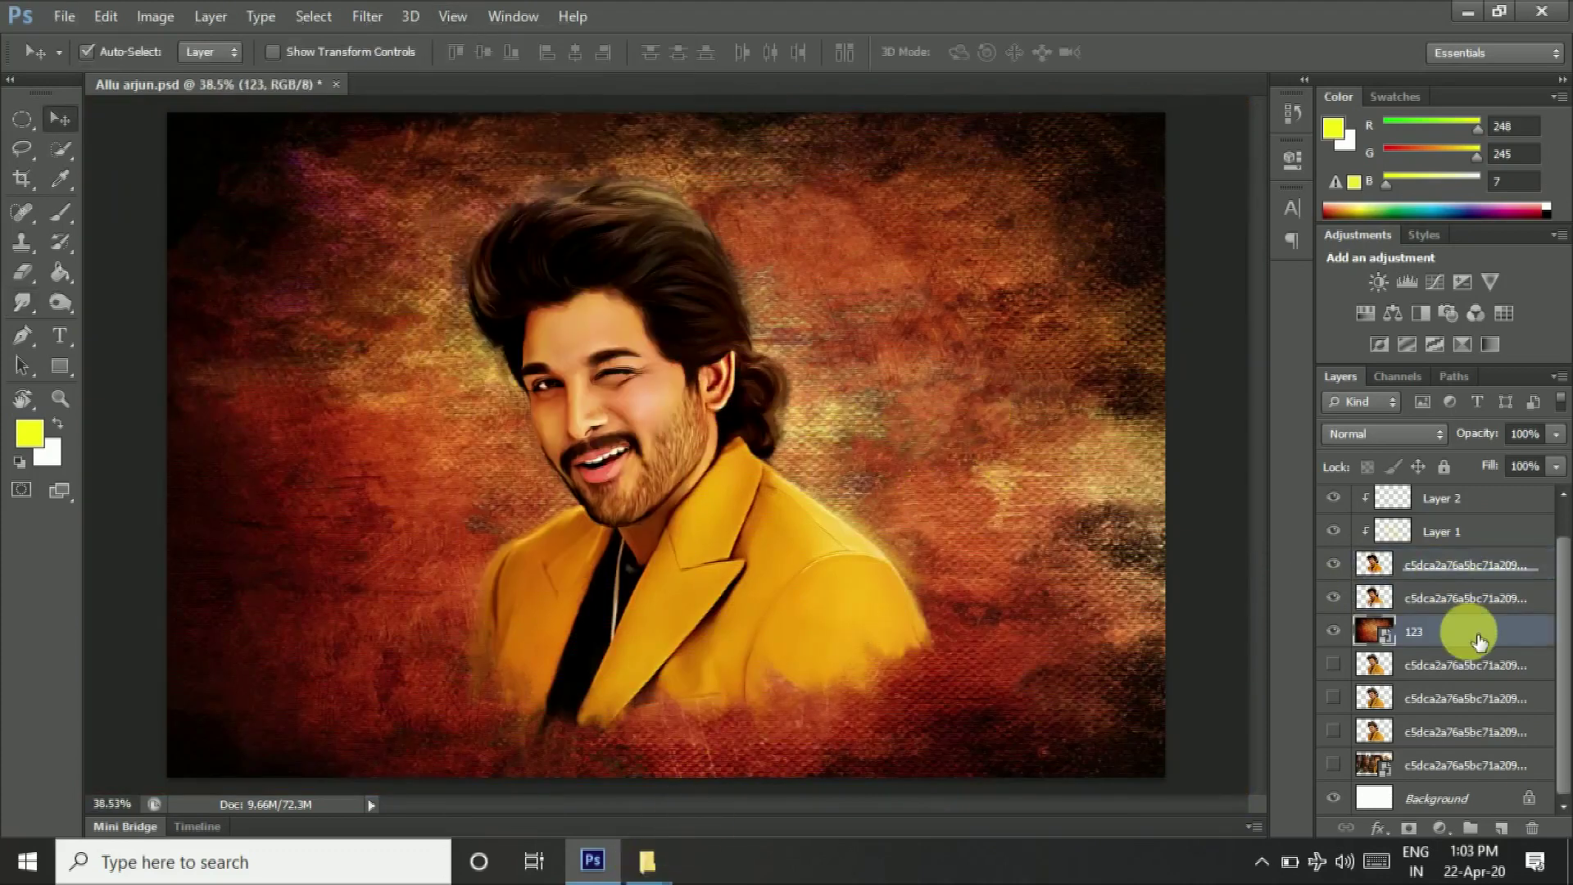
Step: Flip the 123 background layer horizontally, then duplicate and rasterize it as 123 copy
{"action": "left_click", "coordinate": [1483, 665]}
{"action": "key", "text": "ctrl+t"}
{"action": "right_click", "coordinate": [836, 183]}
{"action": "left_click", "coordinate": [965, 501]}
{"action": "key", "text": "Return"}
{"action": "key", "text": "r"}
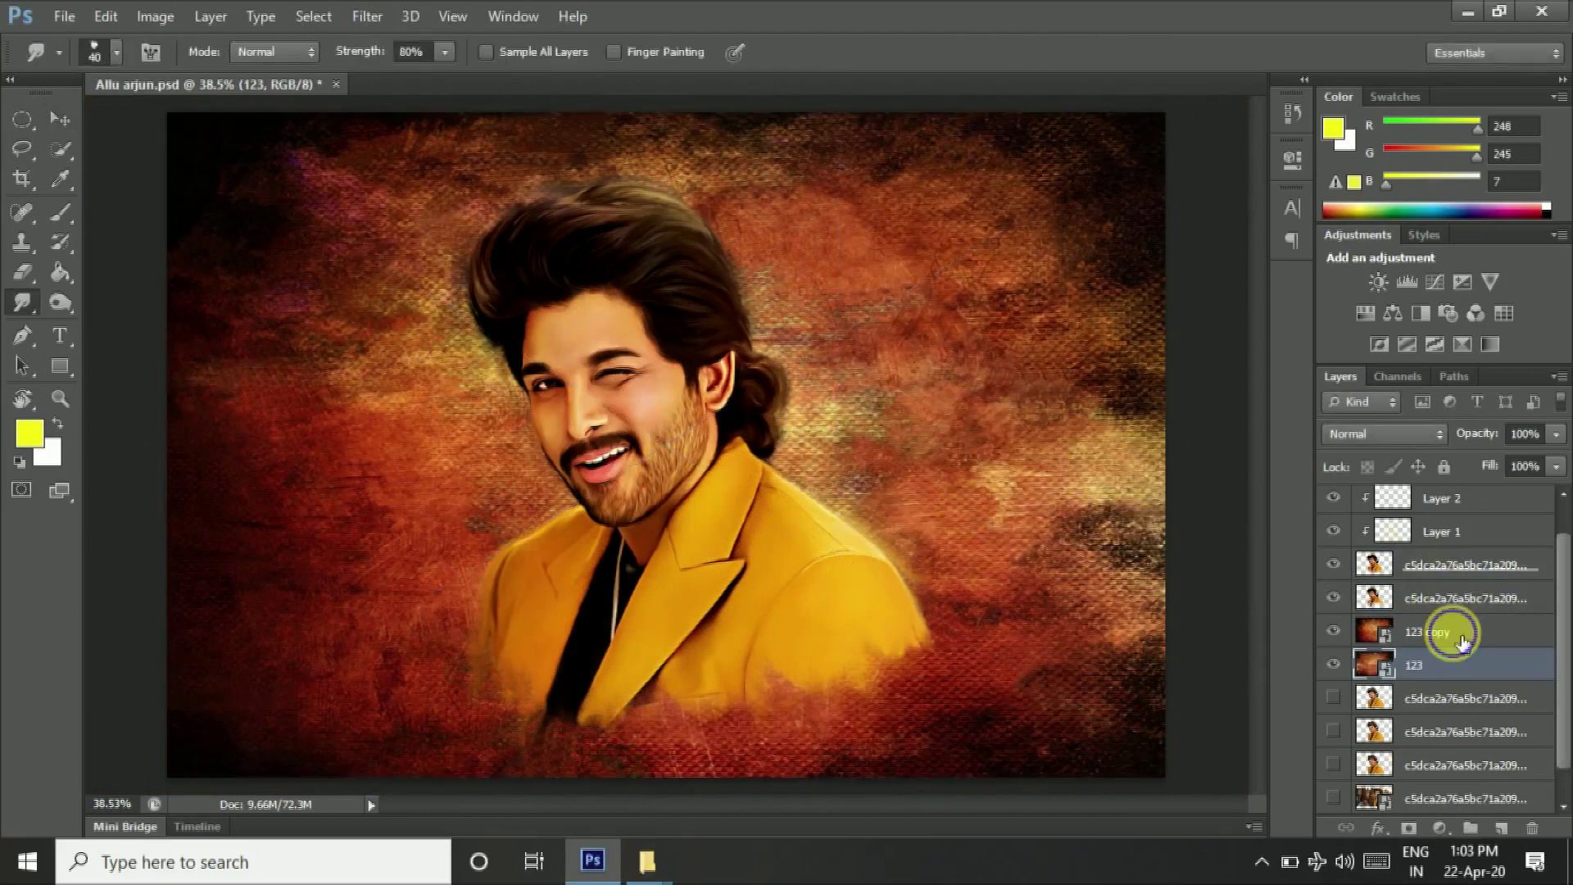
{"action": "right_click", "coordinate": [1362, 632]}
{"action": "left_click", "coordinate": [1011, 322]}
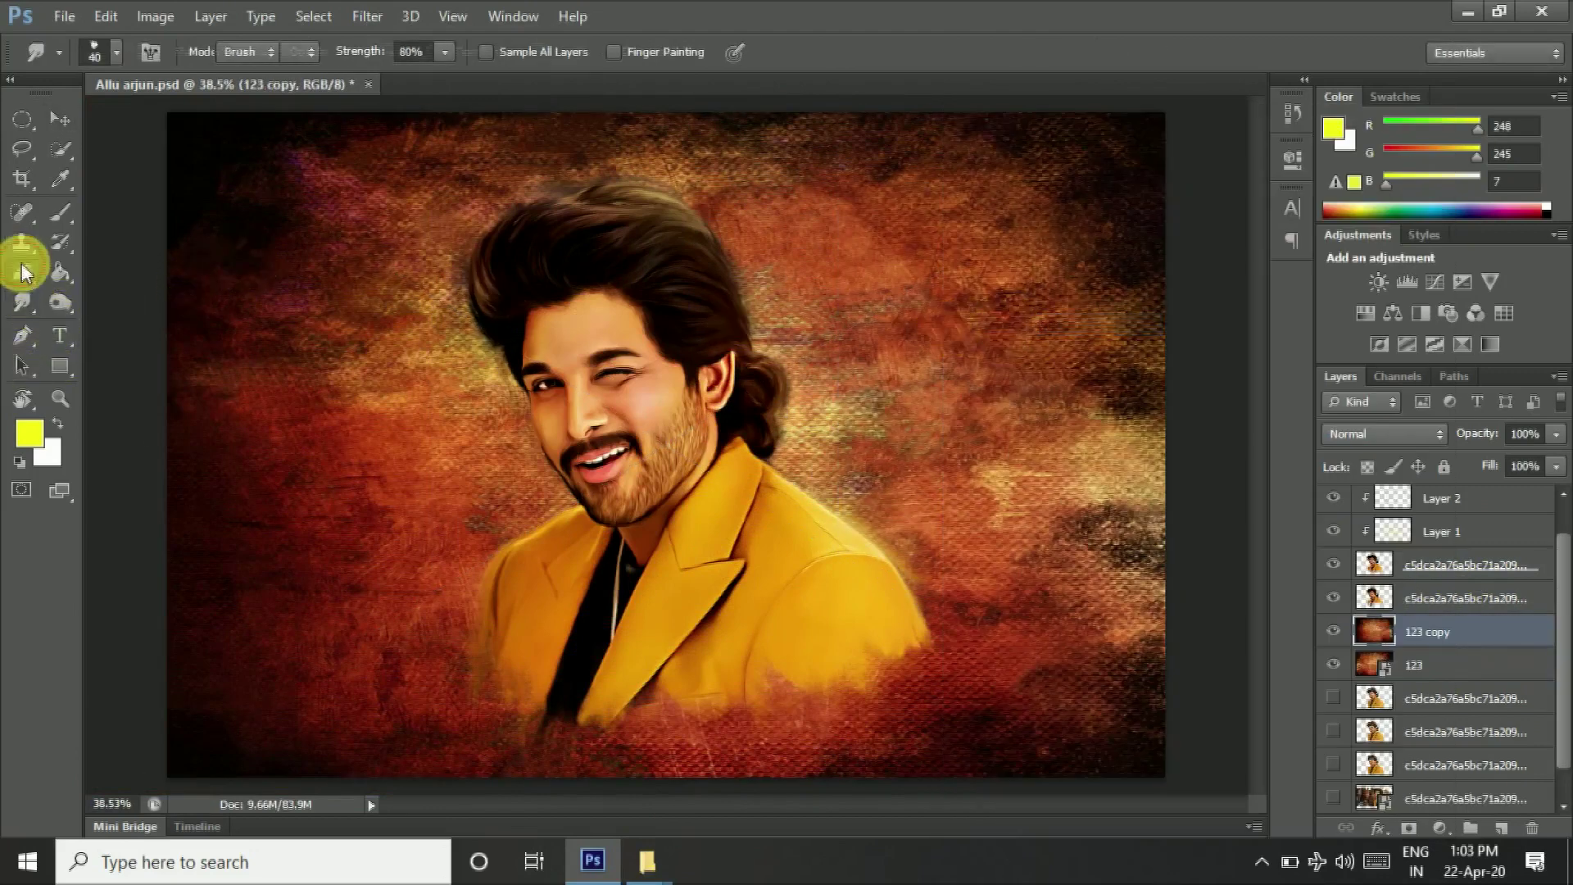
Step: Set up the Eraser with the 800 px soft brush tip at 50% opacity
{"action": "left_click_drag", "start_coordinate": [22, 270], "coordinate": [123, 264]}
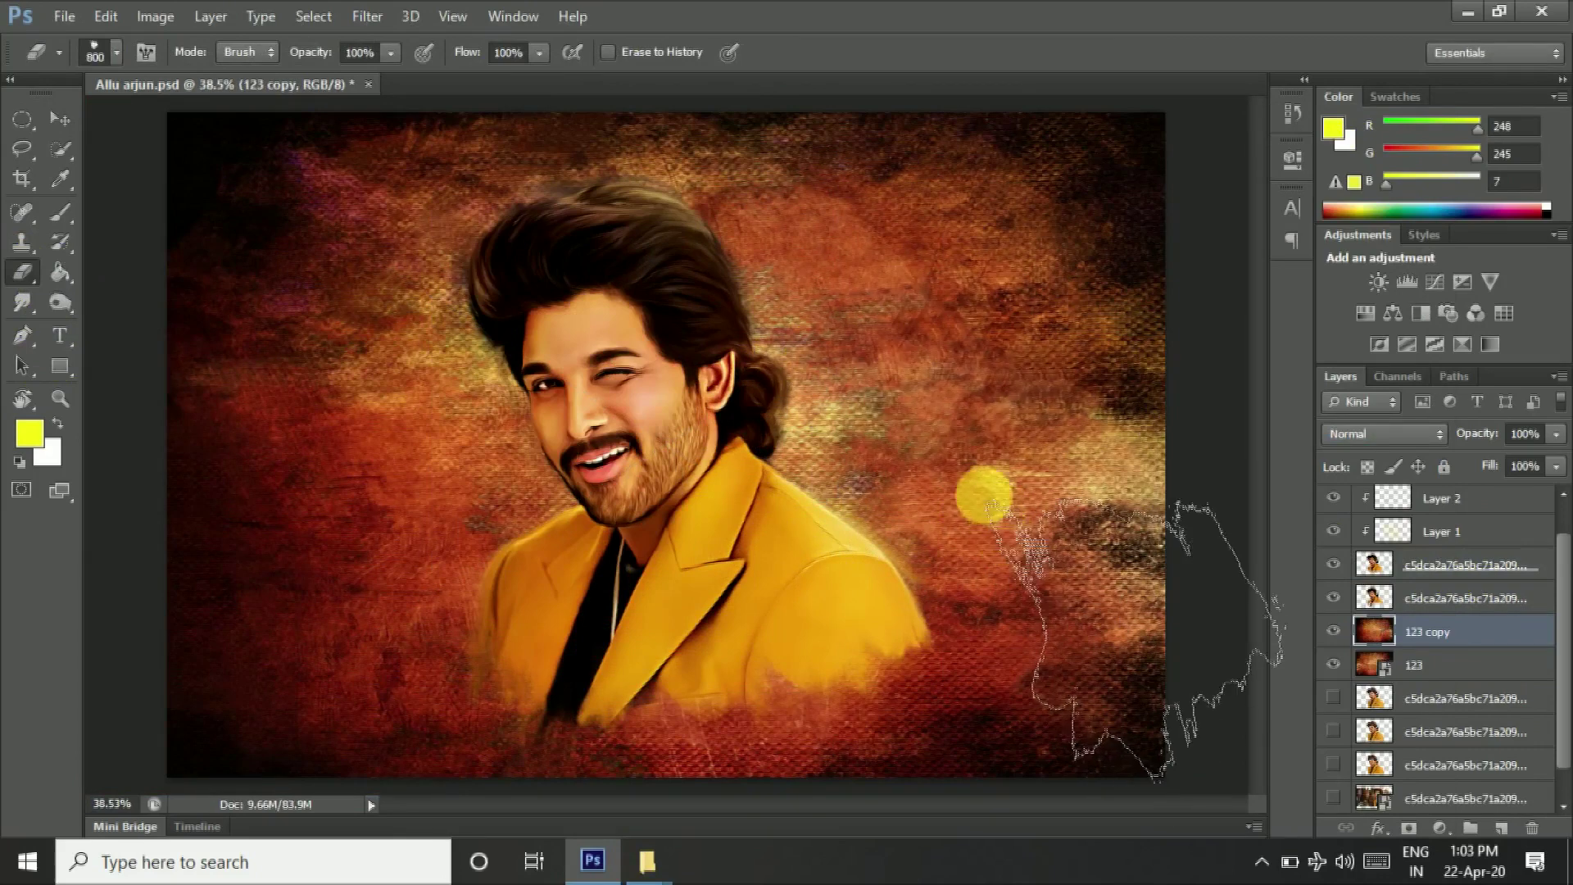
{"action": "right_click", "coordinate": [932, 475]}
{"action": "double_click", "coordinate": [1124, 687]}
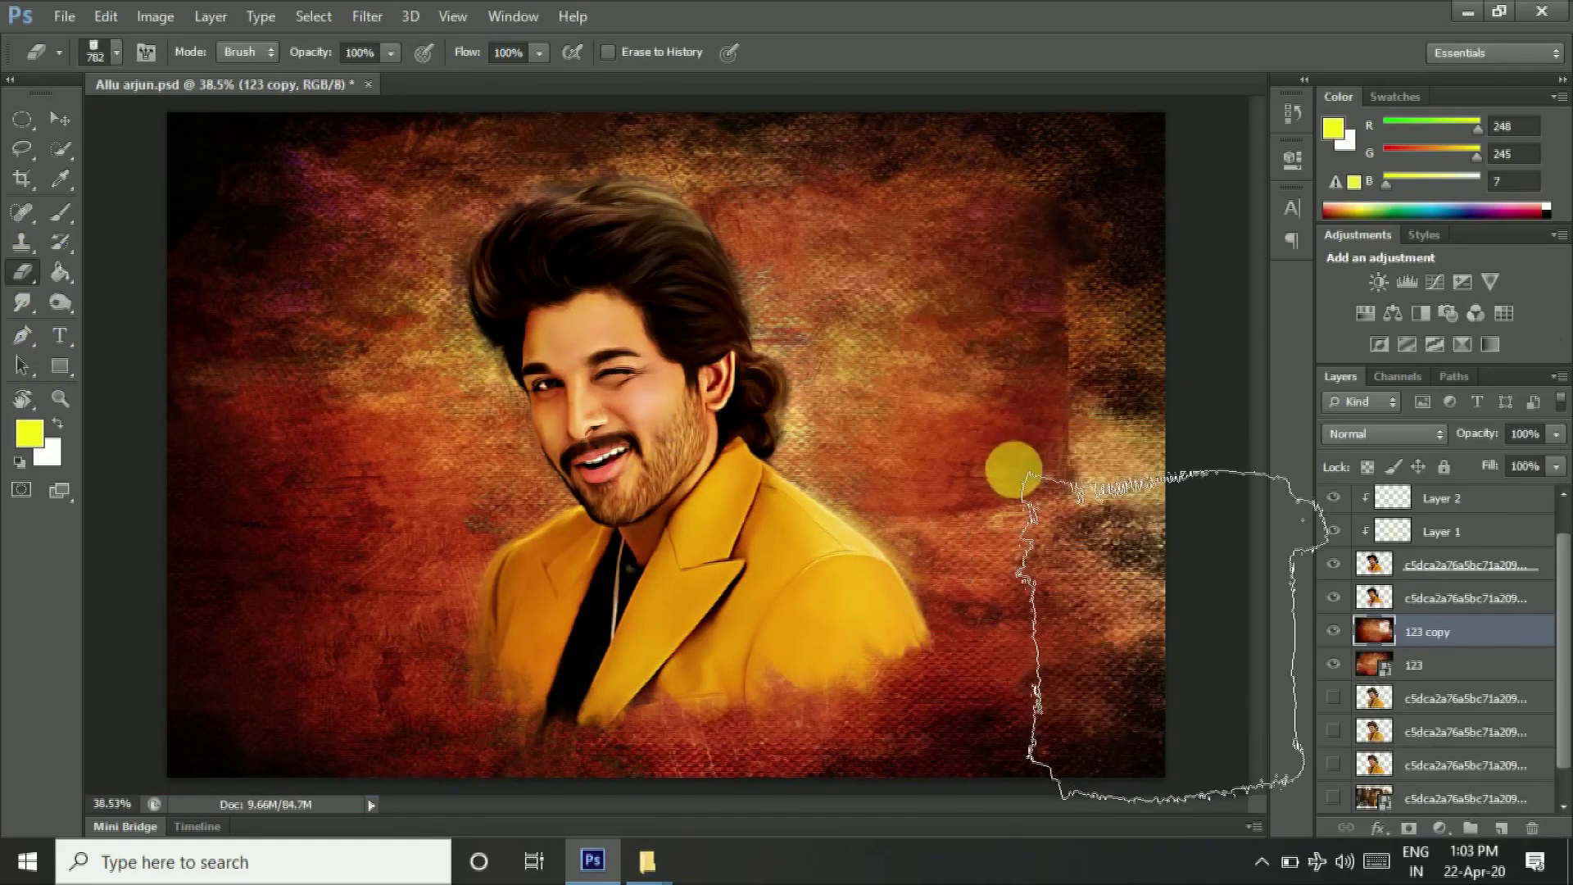
{"action": "right_click", "coordinate": [999, 479]}
{"action": "double_click", "coordinate": [1027, 695]}
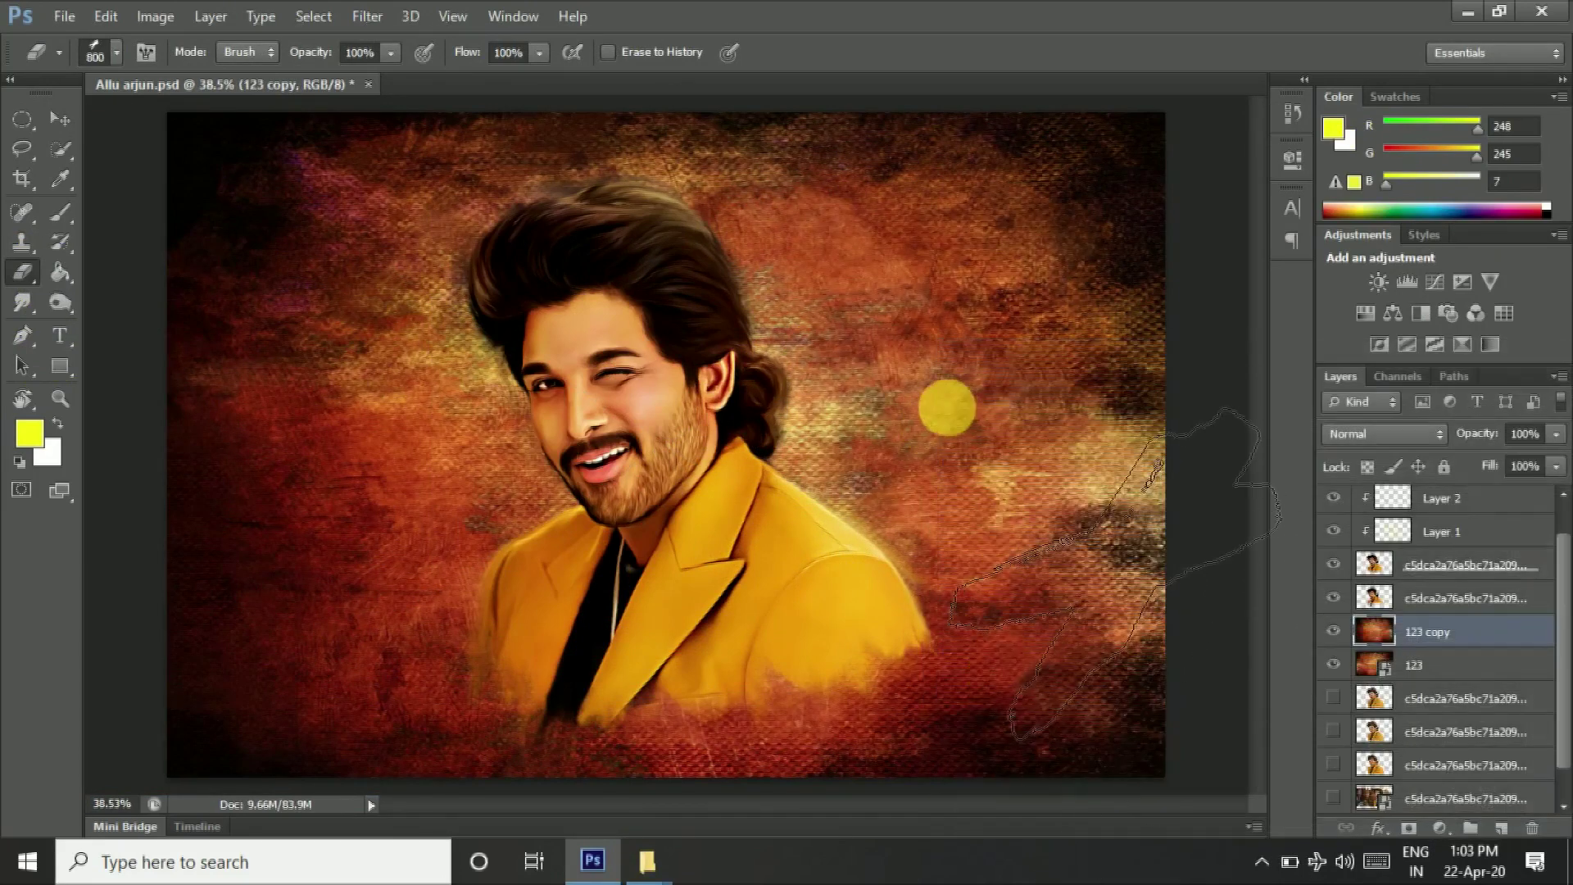
{"action": "key", "text": "5"}
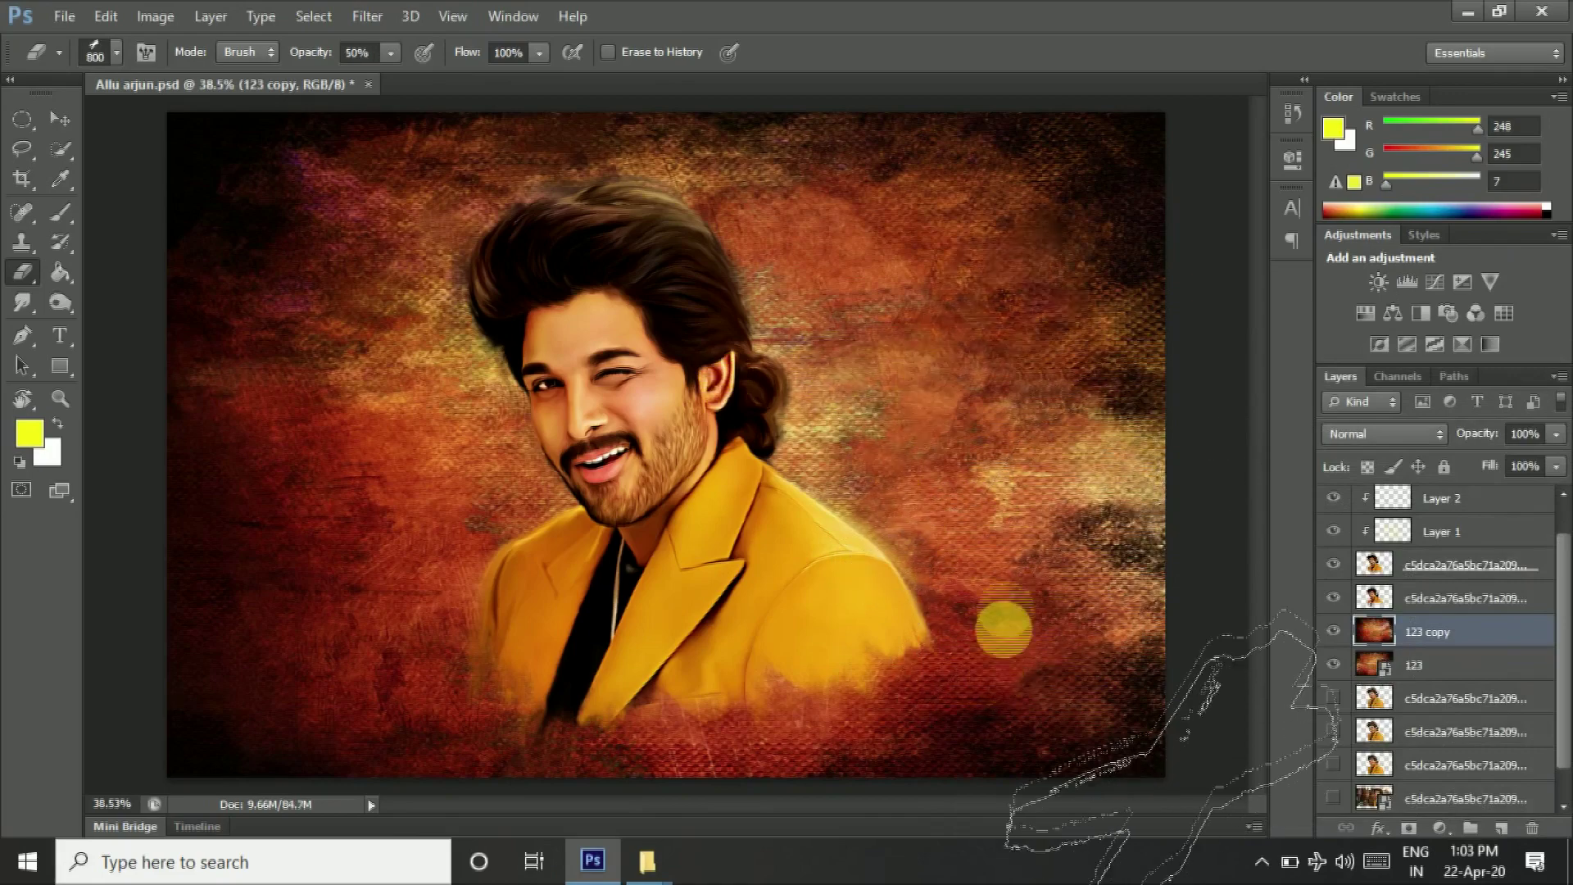
Step: Switch the eraser to the 788 brush tip at 700 px and 30% opacity
{"action": "scroll", "coordinate": [856, 557], "scroll_direction": "up", "scroll_amount": 3}
{"action": "right_click", "coordinate": [848, 578]}
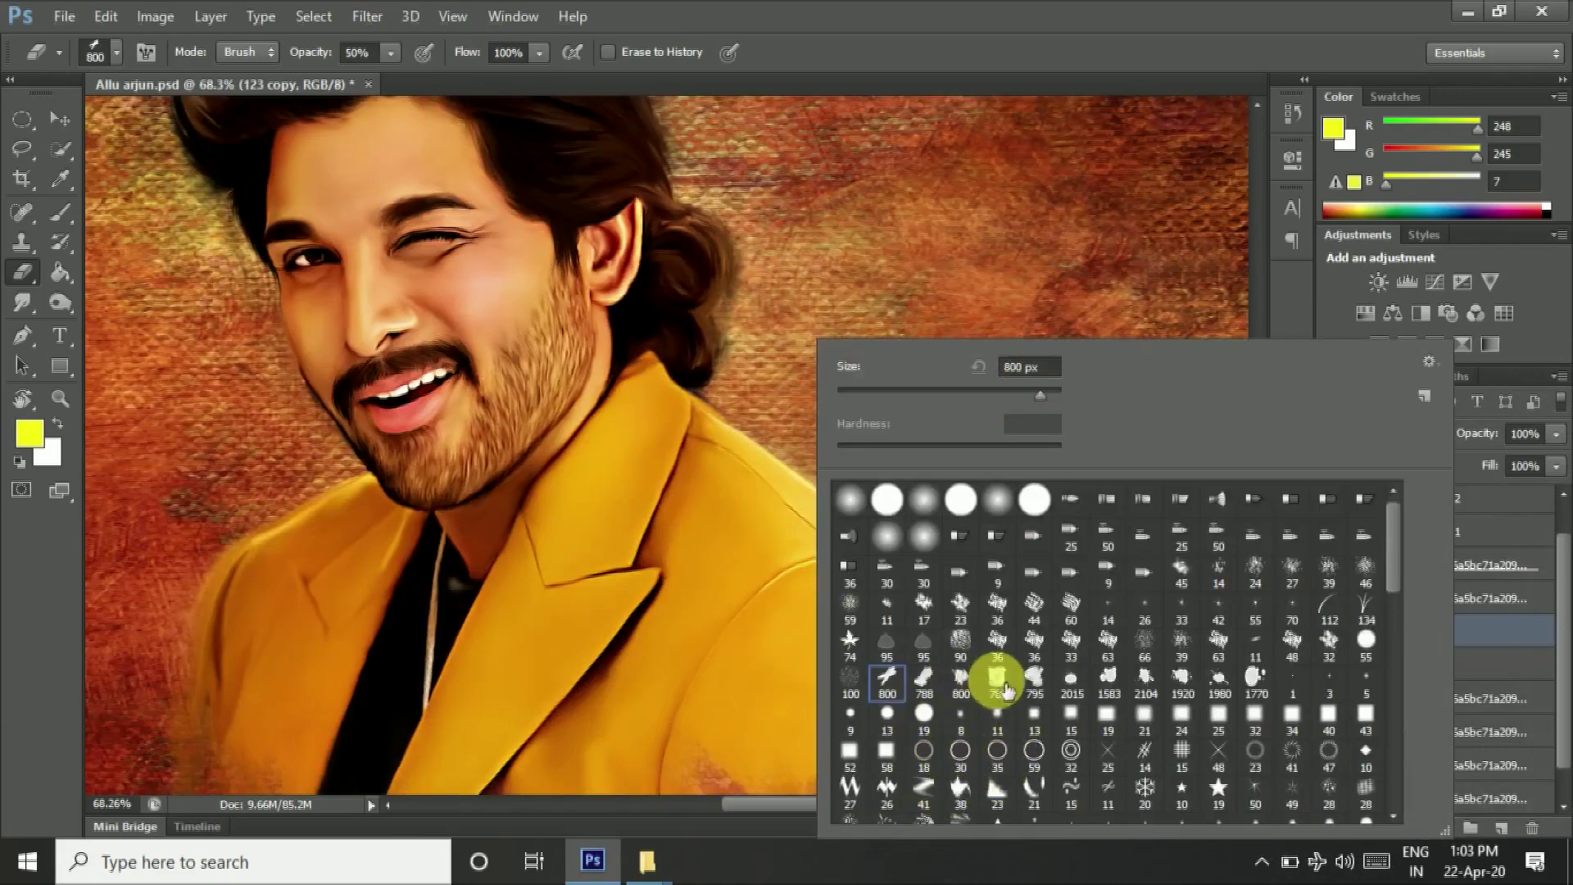
{"action": "double_click", "coordinate": [998, 680]}
{"action": "scroll", "coordinate": [1016, 696], "scroll_direction": "down", "scroll_amount": 3}
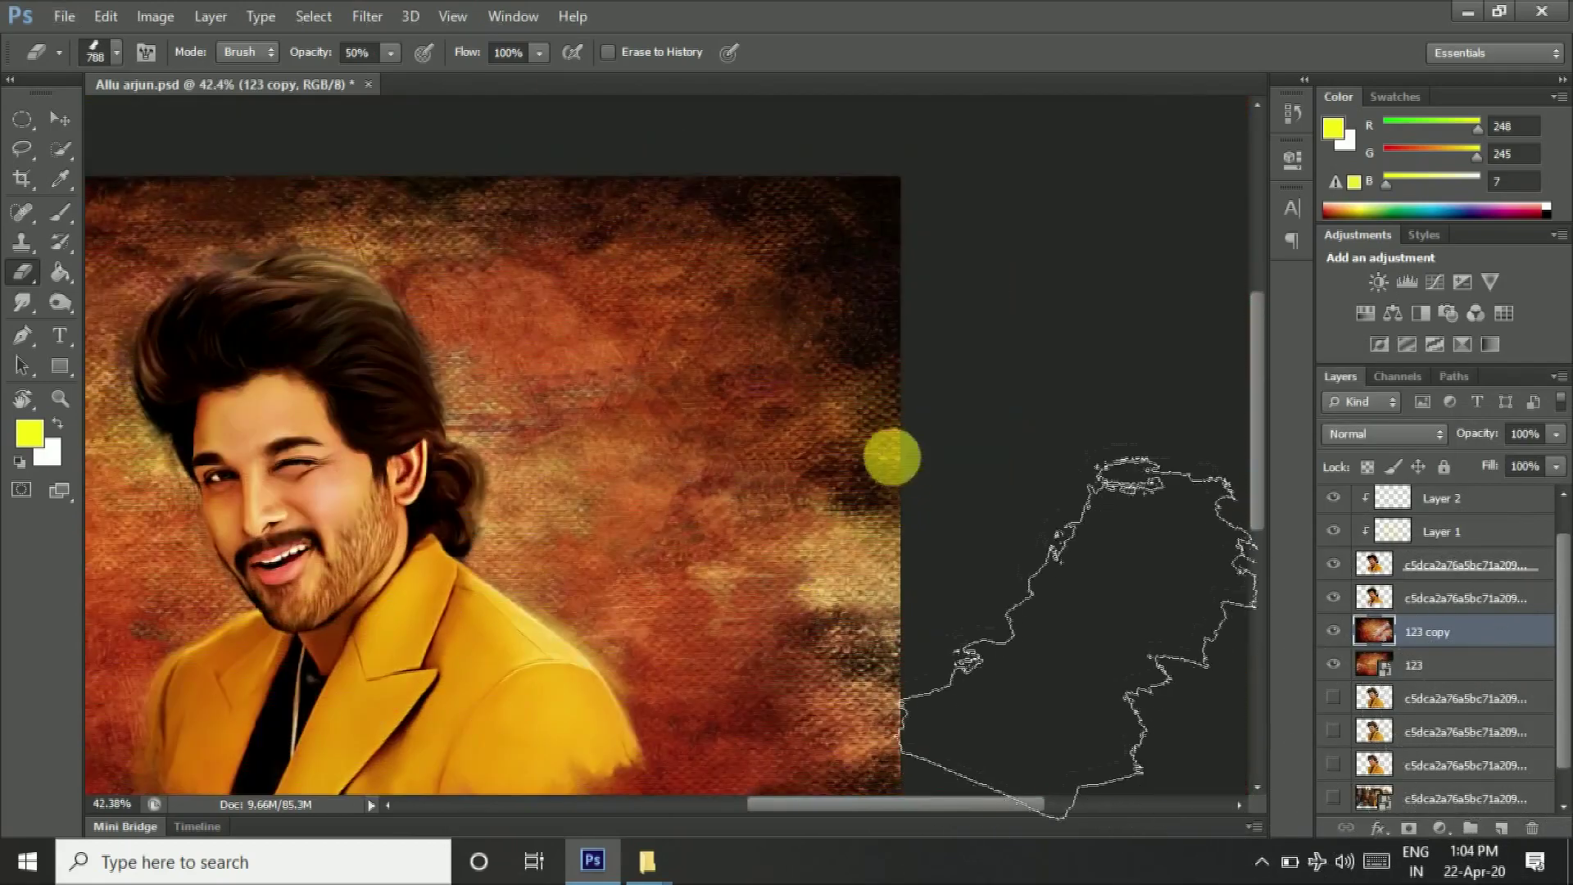
{"action": "scroll", "coordinate": [475, 510], "scroll_direction": "left", "scroll_amount": 3}
{"action": "scroll", "coordinate": [450, 573], "scroll_direction": "down", "scroll_amount": 3}
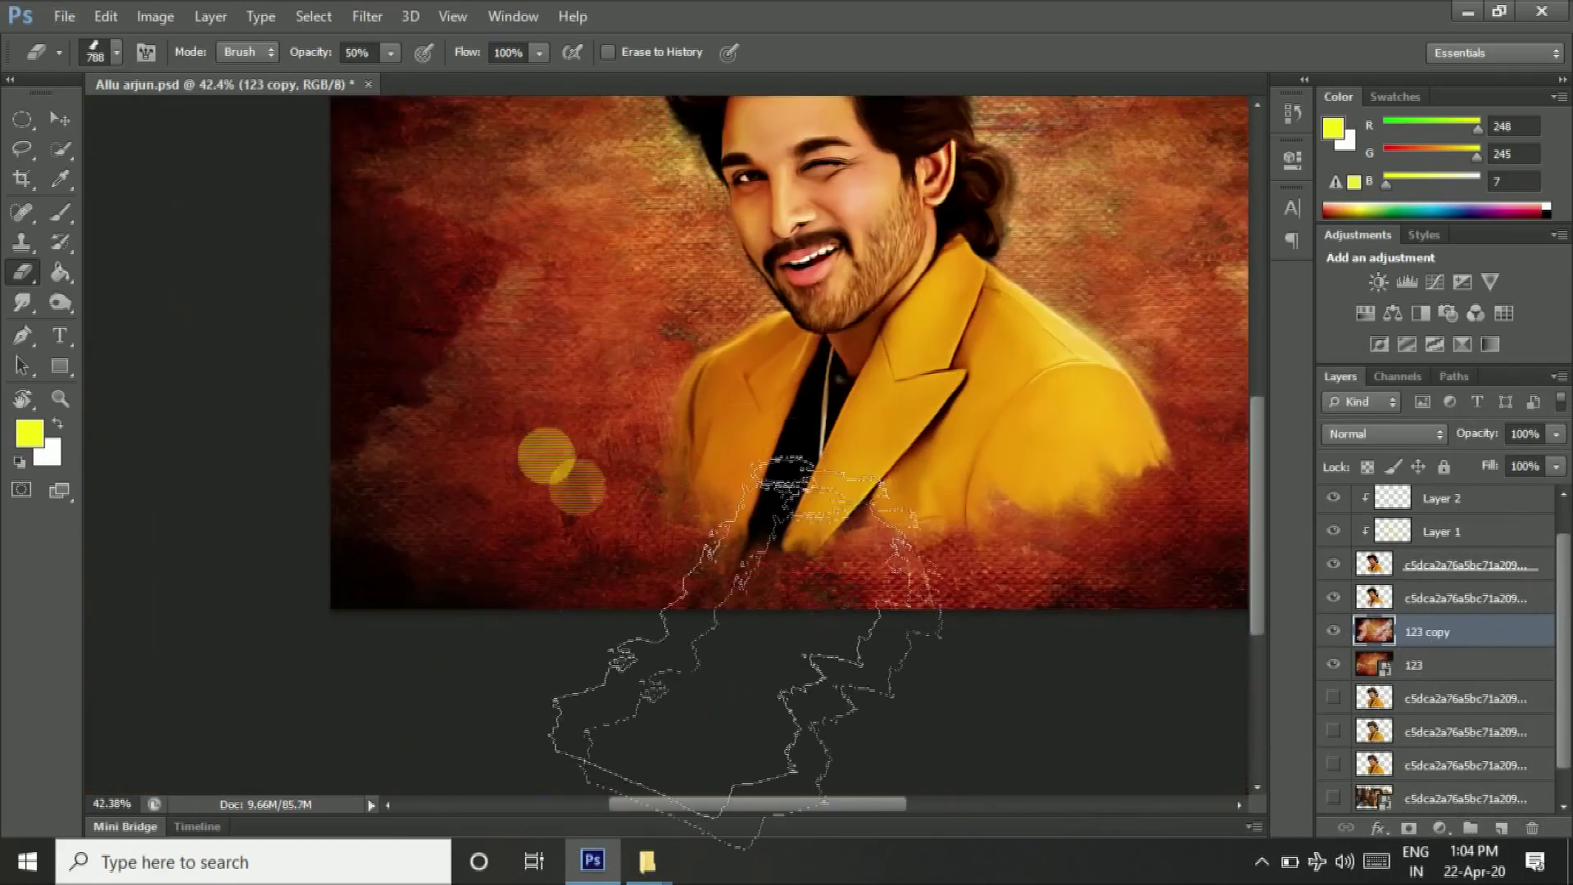
{"action": "scroll", "coordinate": [590, 475], "scroll_direction": "down", "scroll_amount": 2}
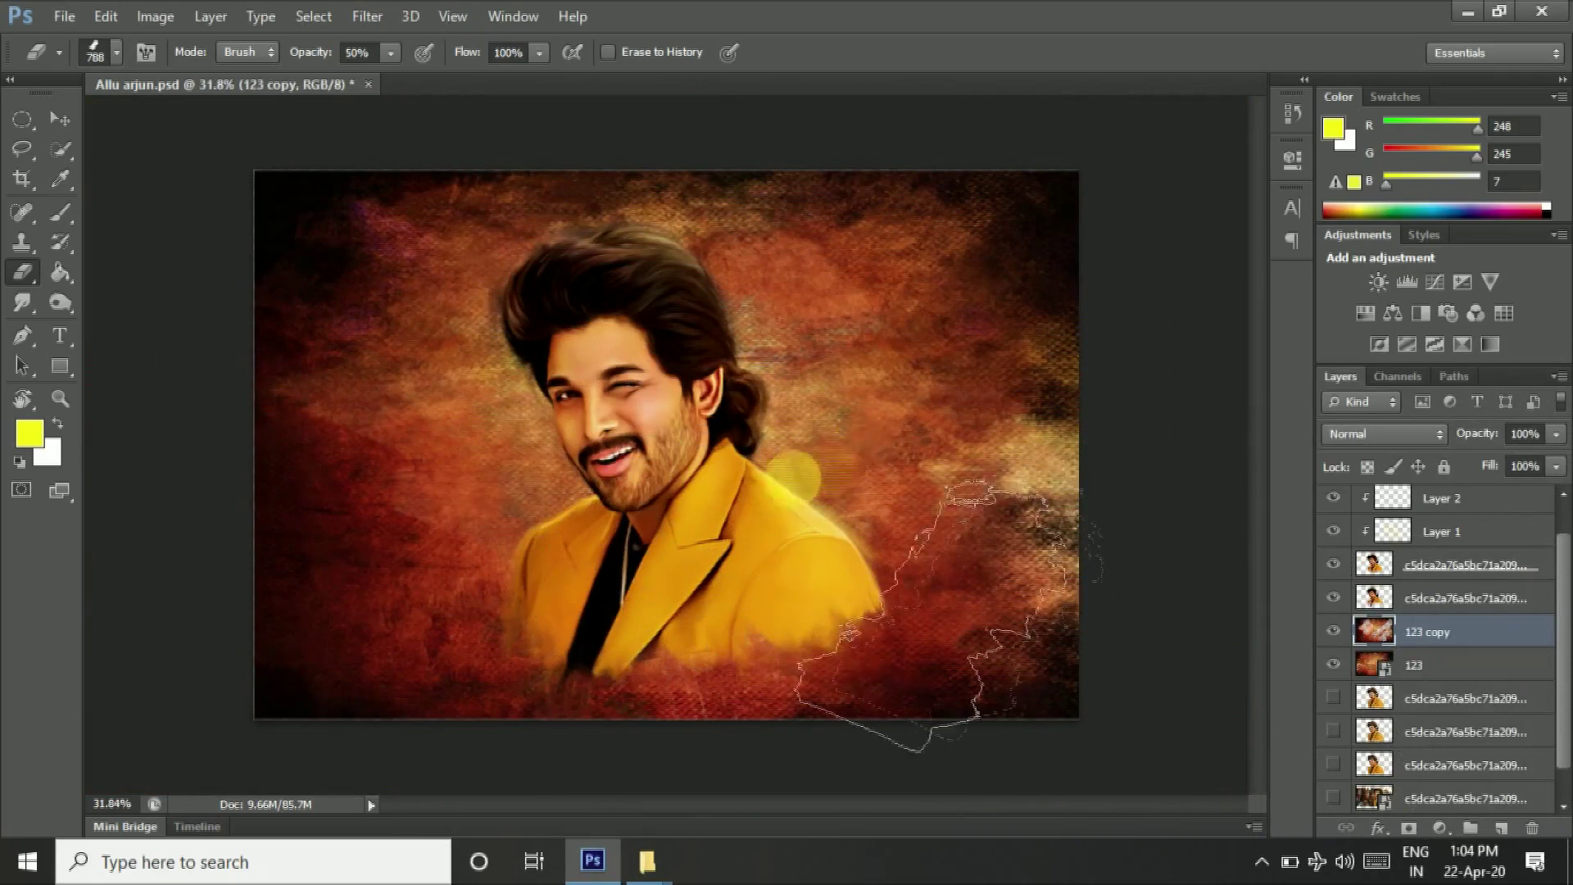
{"action": "key", "text": "bracketleft"}
{"action": "key", "text": "bracketleft"}
{"action": "key", "text": "bracketleft"}
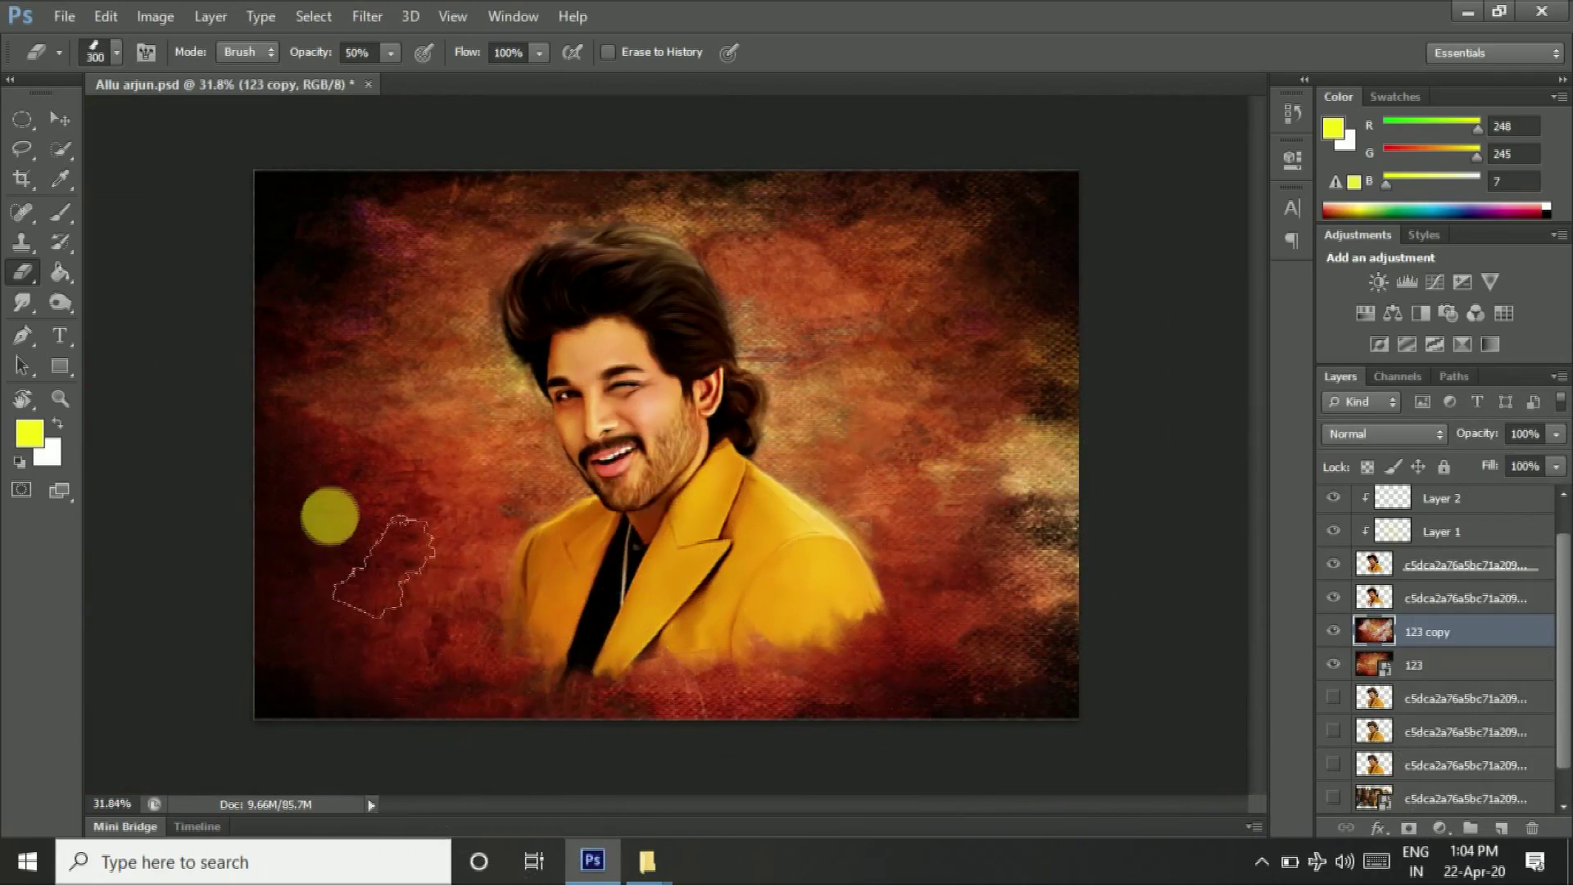
{"action": "key", "text": "3"}
{"action": "key", "text": "bracketright"}
{"action": "key", "text": "bracketright"}
{"action": "key", "text": "bracketright"}
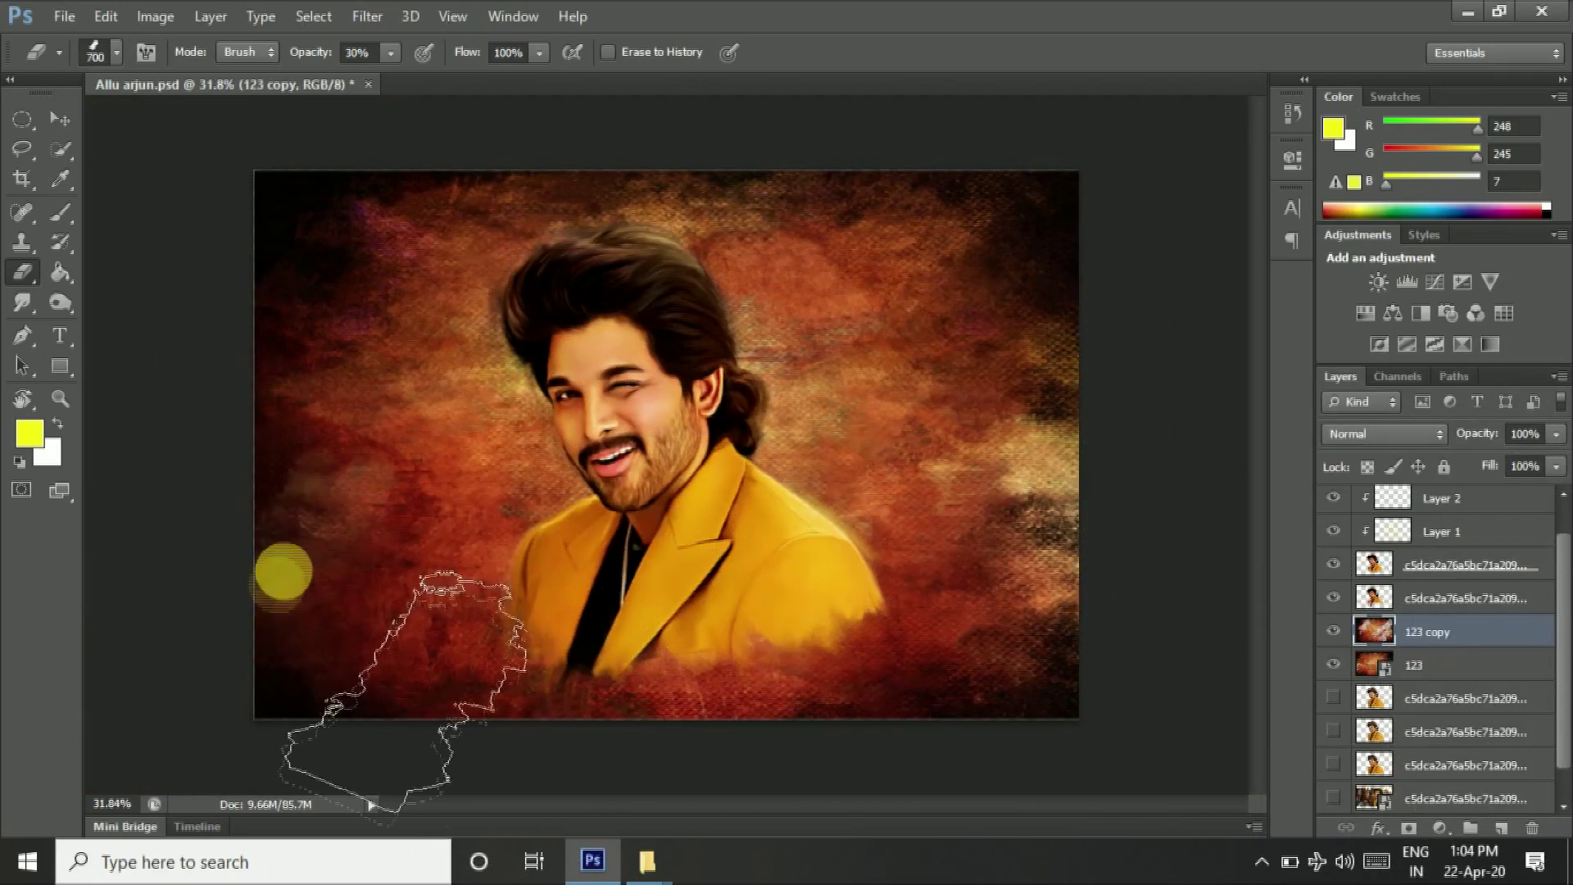
Step: Change the eraser to the 32 px brush tip enlarged to 1000 px
{"action": "right_click", "coordinate": [754, 708]}
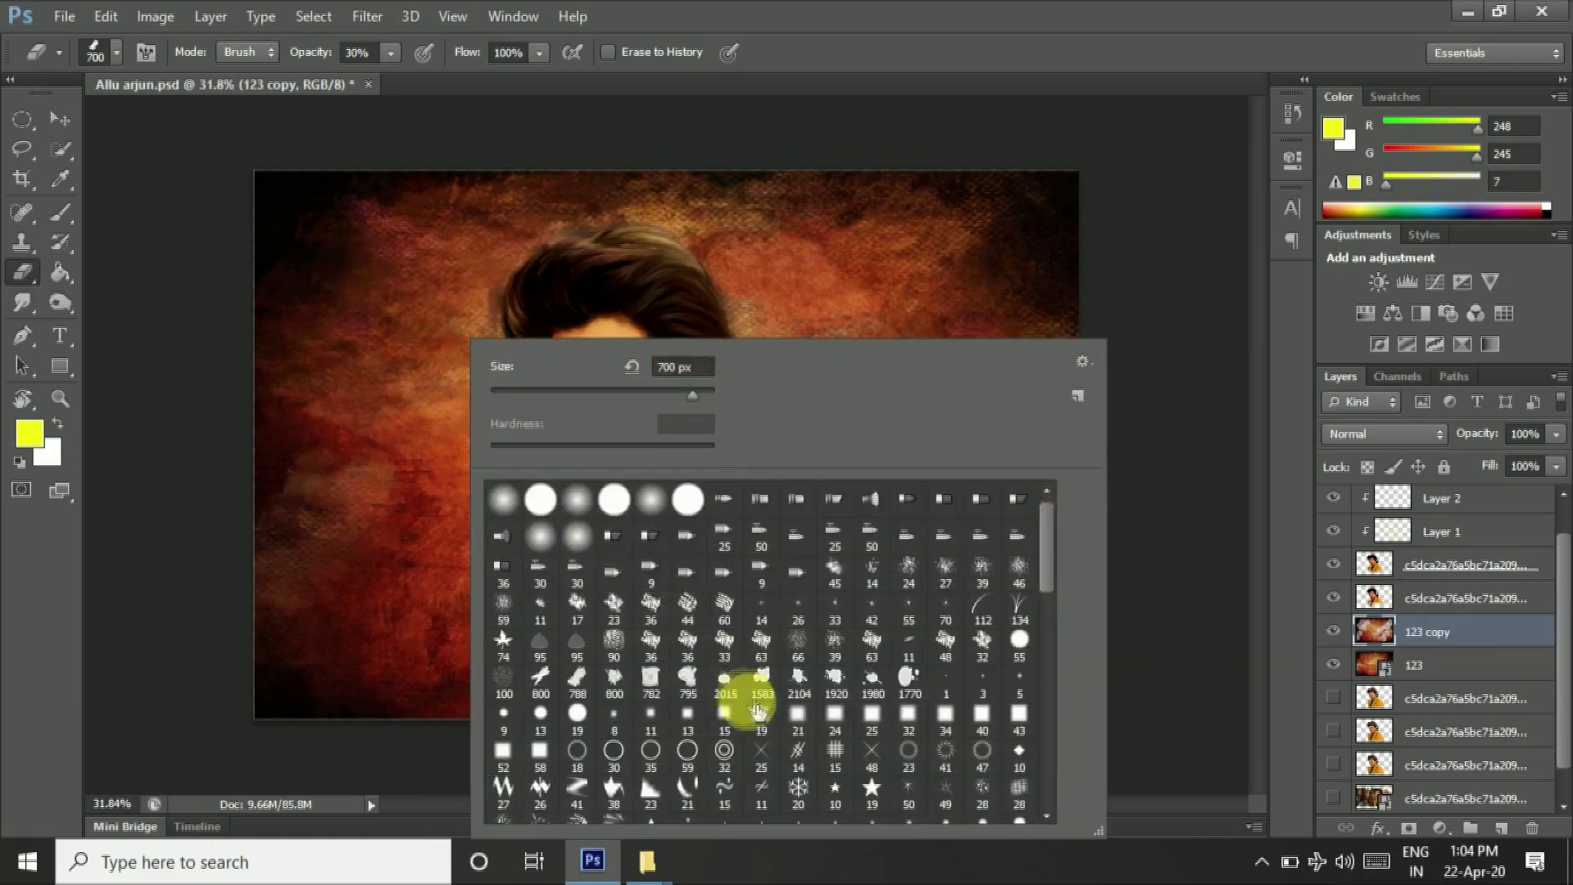
{"action": "scroll", "coordinate": [814, 713], "scroll_direction": "down", "scroll_amount": 1}
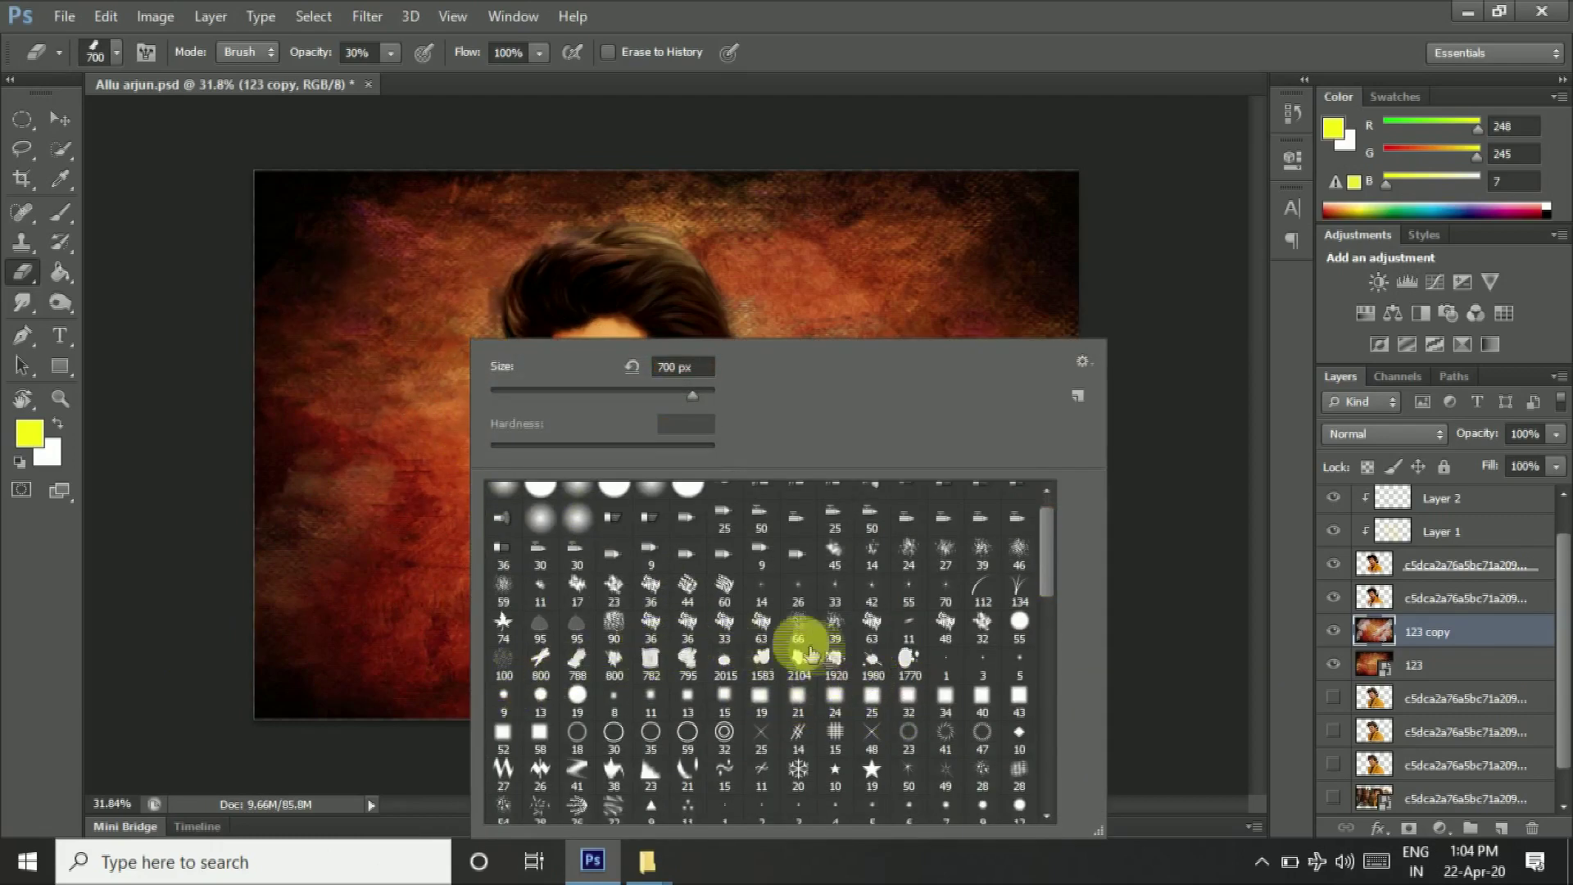
{"action": "scroll", "coordinate": [811, 656], "scroll_direction": "down", "scroll_amount": 2}
{"action": "scroll", "coordinate": [815, 660], "scroll_direction": "down", "scroll_amount": 2}
{"action": "scroll", "coordinate": [816, 664], "scroll_direction": "down", "scroll_amount": 2}
{"action": "scroll", "coordinate": [852, 713], "scroll_direction": "down", "scroll_amount": 2}
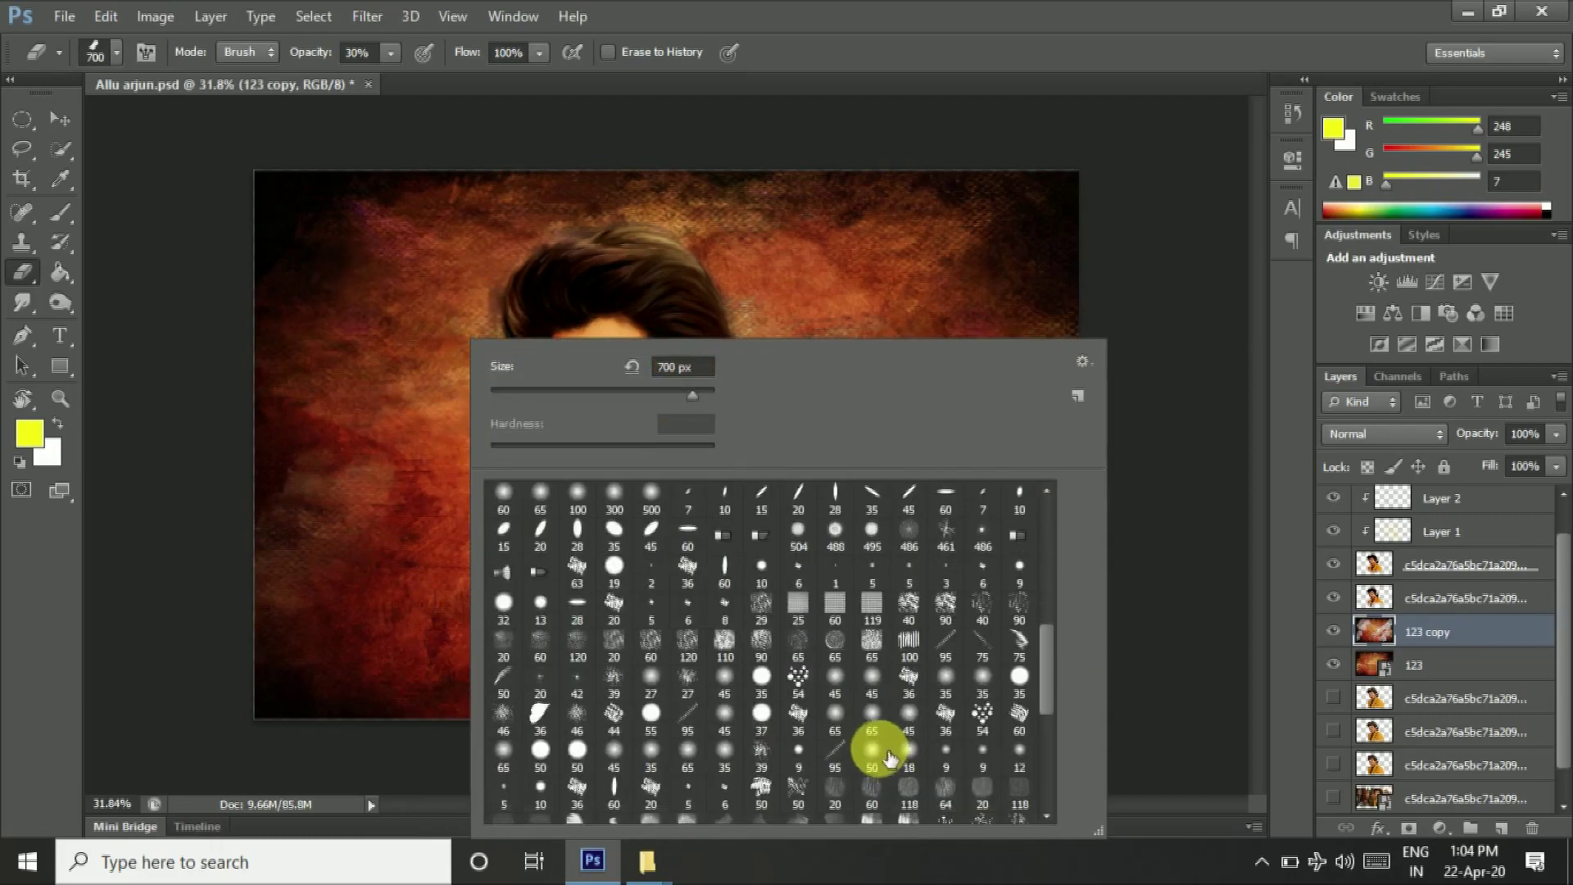
{"action": "scroll", "coordinate": [820, 728], "scroll_direction": "down", "scroll_amount": 4}
{"action": "scroll", "coordinate": [705, 723], "scroll_direction": "down", "scroll_amount": 4}
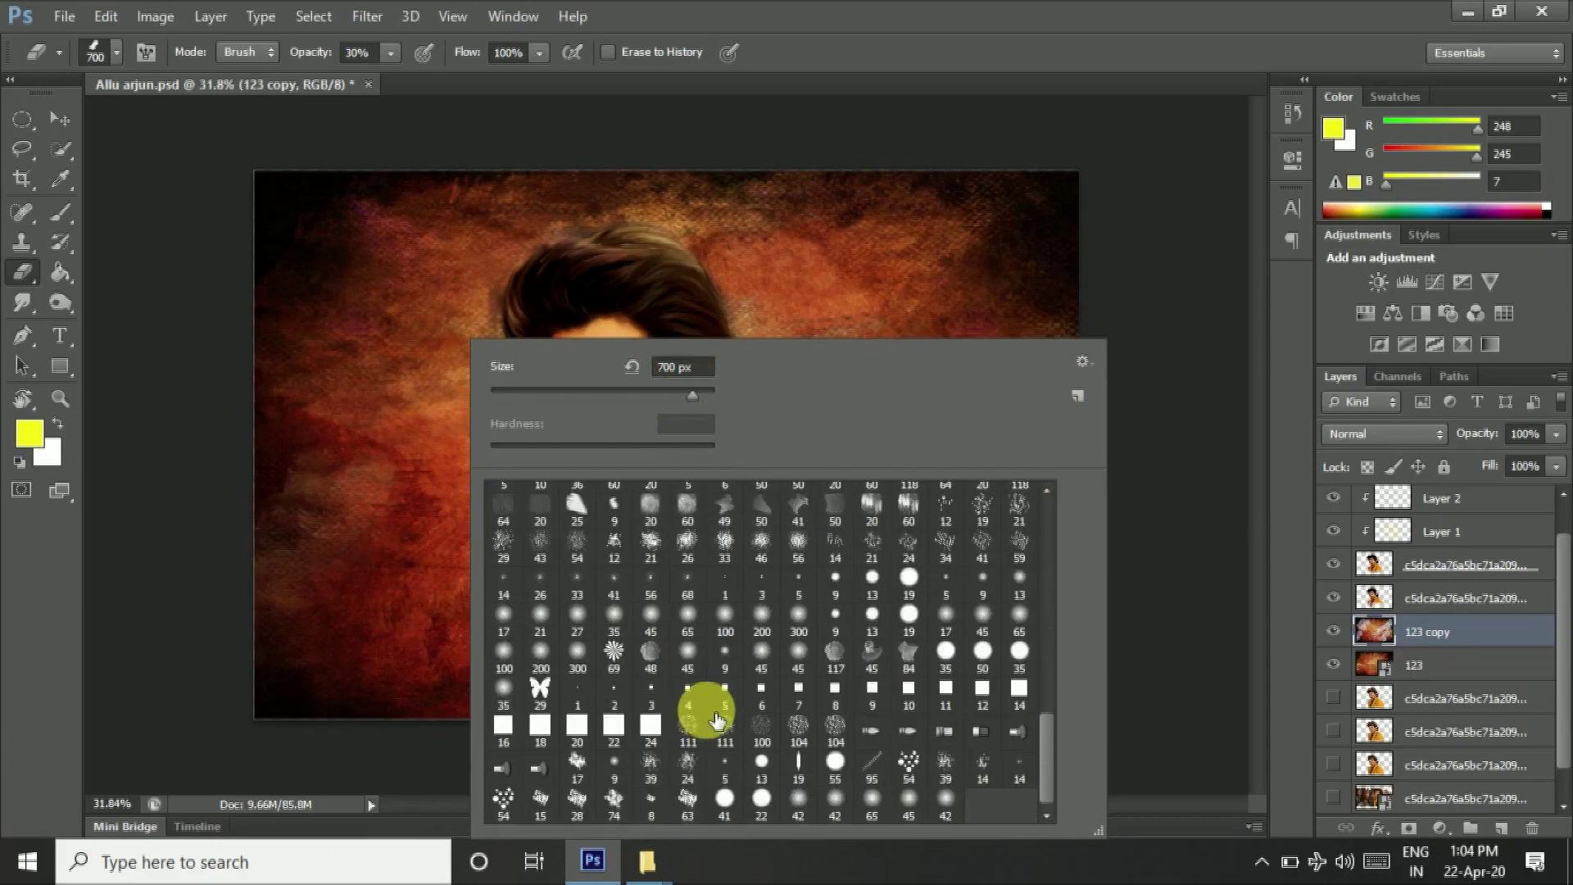
{"action": "scroll", "coordinate": [793, 705], "scroll_direction": "up", "scroll_amount": 3}
{"action": "scroll", "coordinate": [791, 692], "scroll_direction": "up", "scroll_amount": 3}
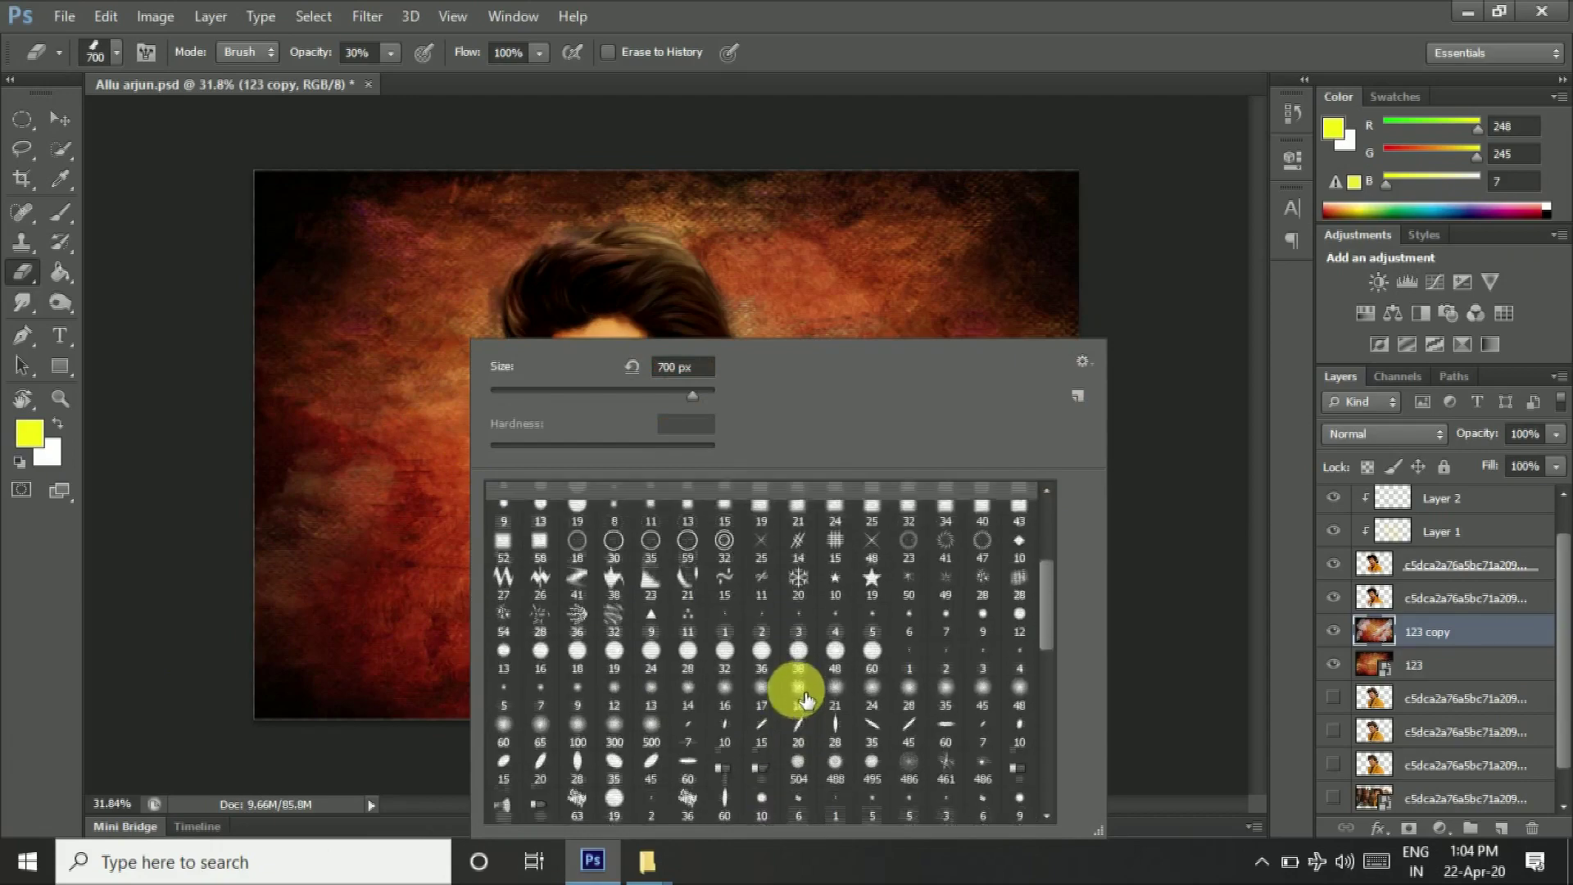
{"action": "scroll", "coordinate": [819, 690], "scroll_direction": "up", "scroll_amount": 3}
{"action": "scroll", "coordinate": [849, 689], "scroll_direction": "up", "scroll_amount": 2}
{"action": "double_click", "coordinate": [982, 643]}
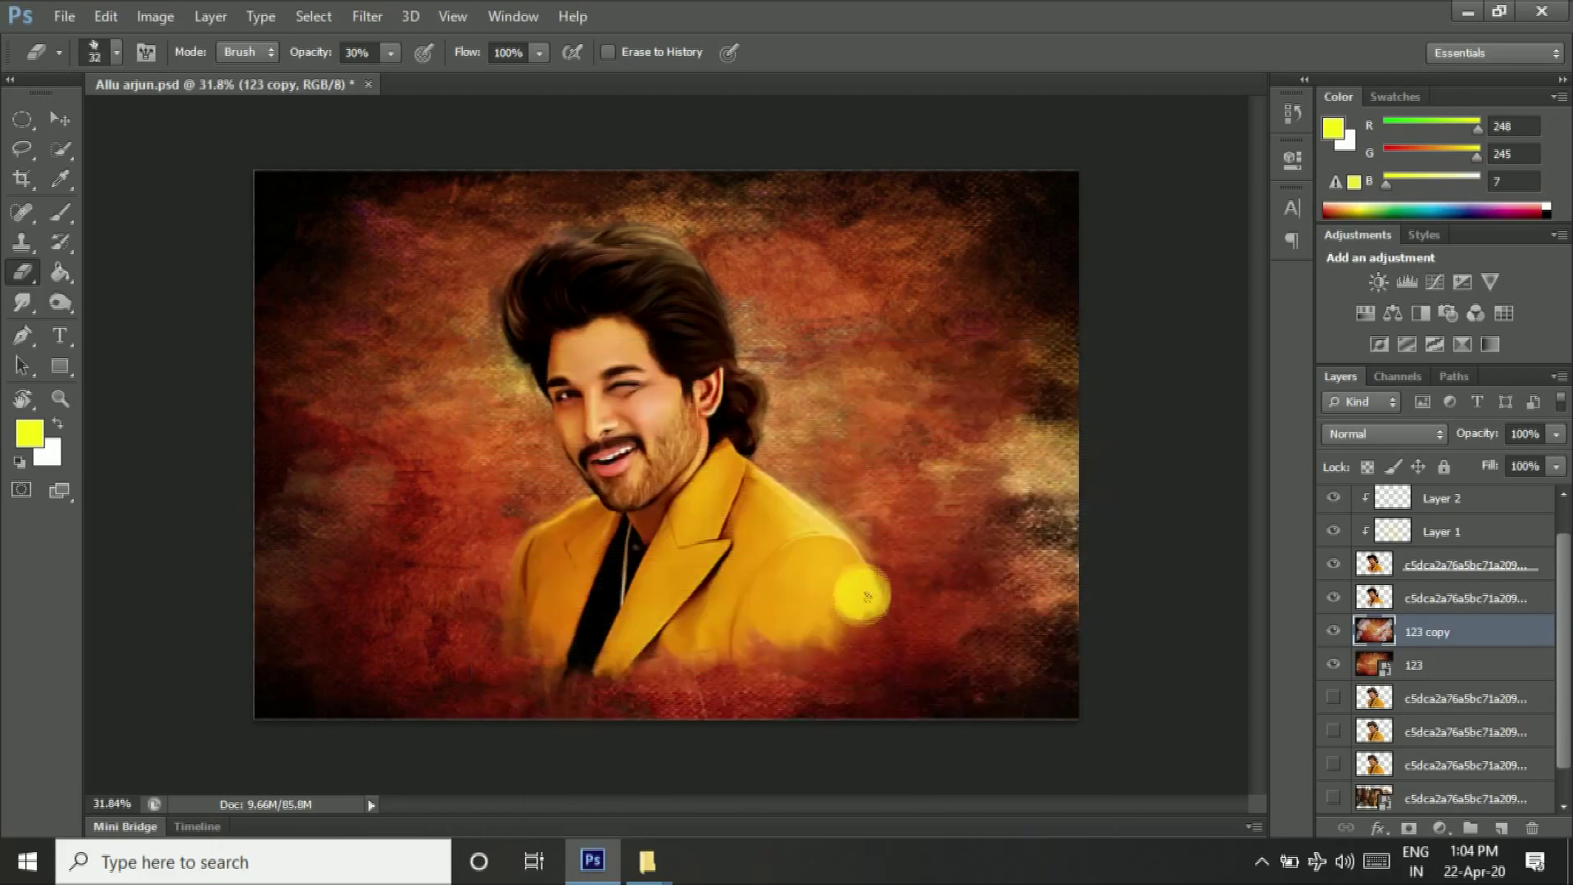
{"action": "key", "text": "bracketright"}
{"action": "key", "text": "bracketright"}
{"action": "key", "text": "bracketright"}
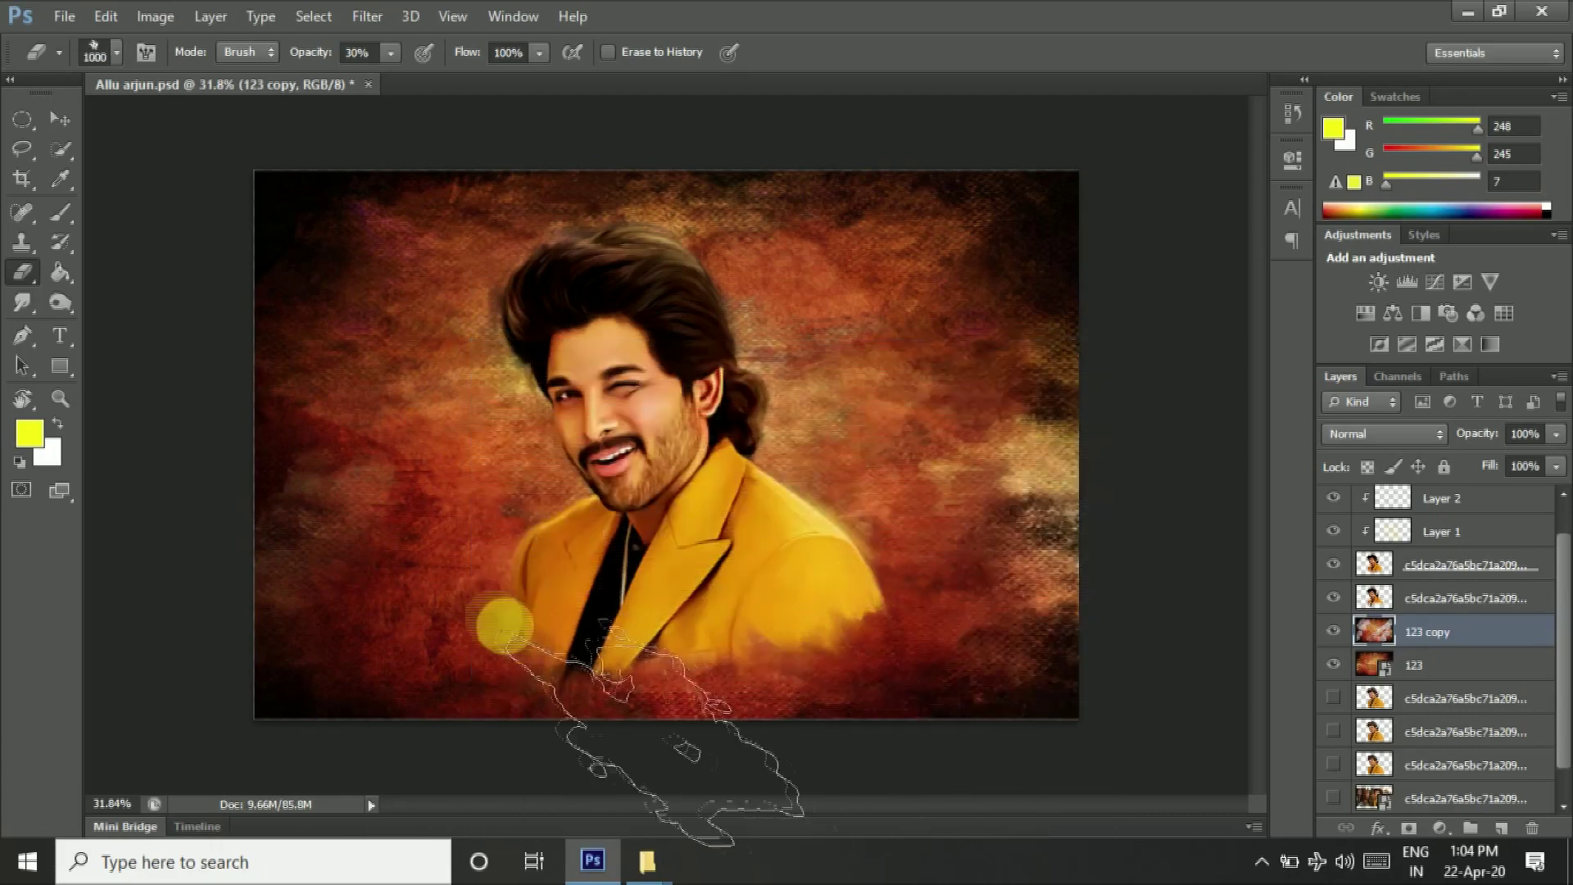
{"action": "key", "text": "v"}
{"action": "scroll", "coordinate": [747, 512], "scroll_direction": "down", "scroll_amount": 1}
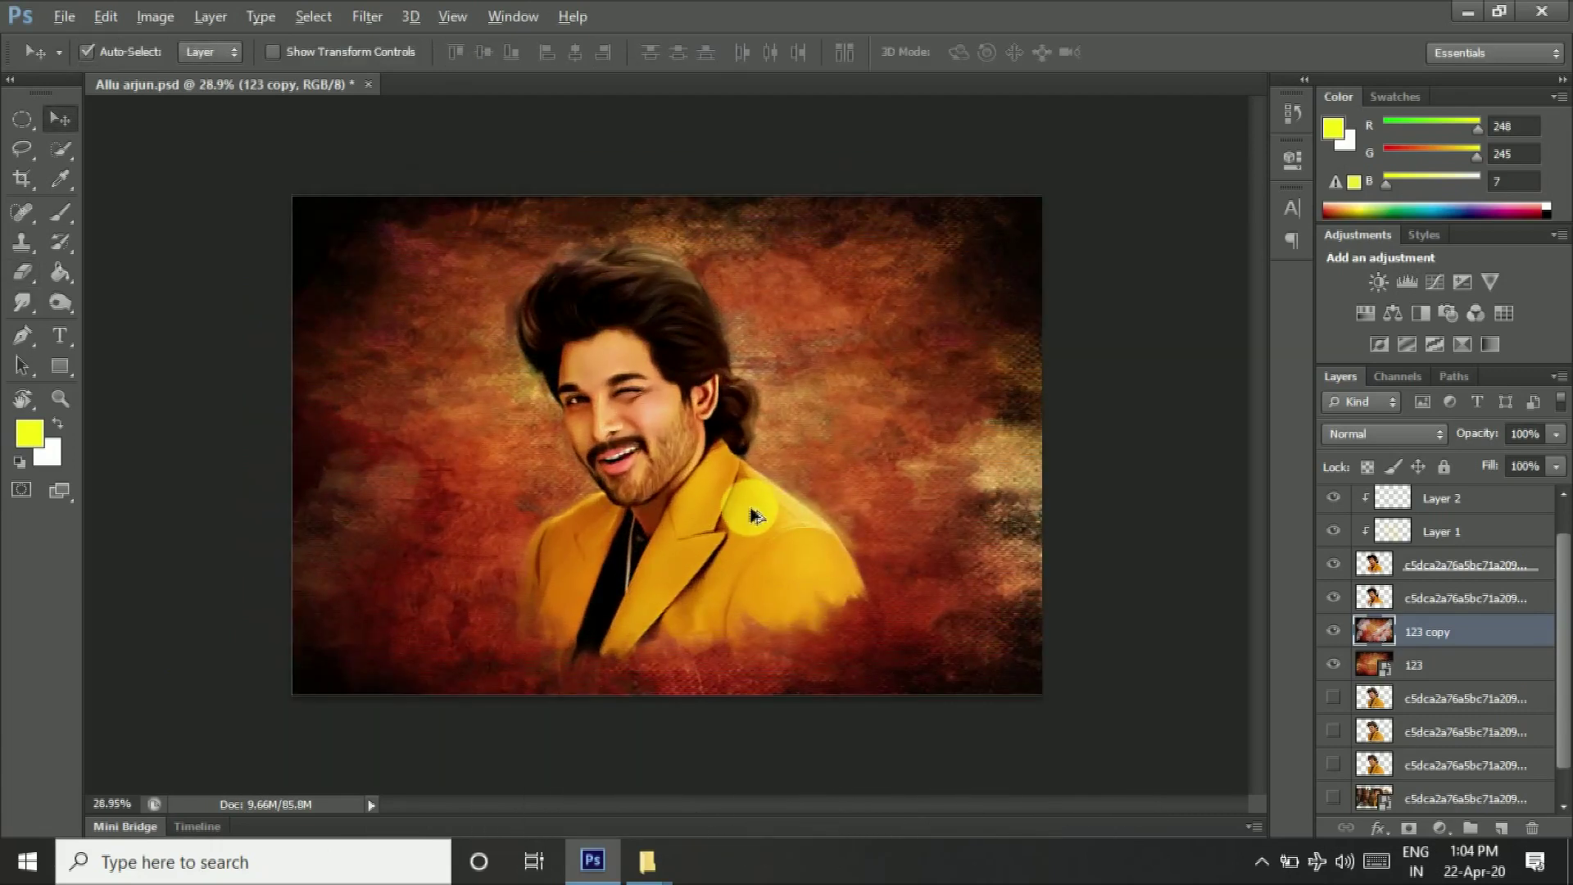
Step: Scale the portrait copies, Layer 1 through Layer 3, up slightly
{"action": "left_click", "coordinate": [1430, 592]}
{"action": "scroll", "coordinate": [1435, 586], "scroll_direction": "up", "scroll_amount": 1}
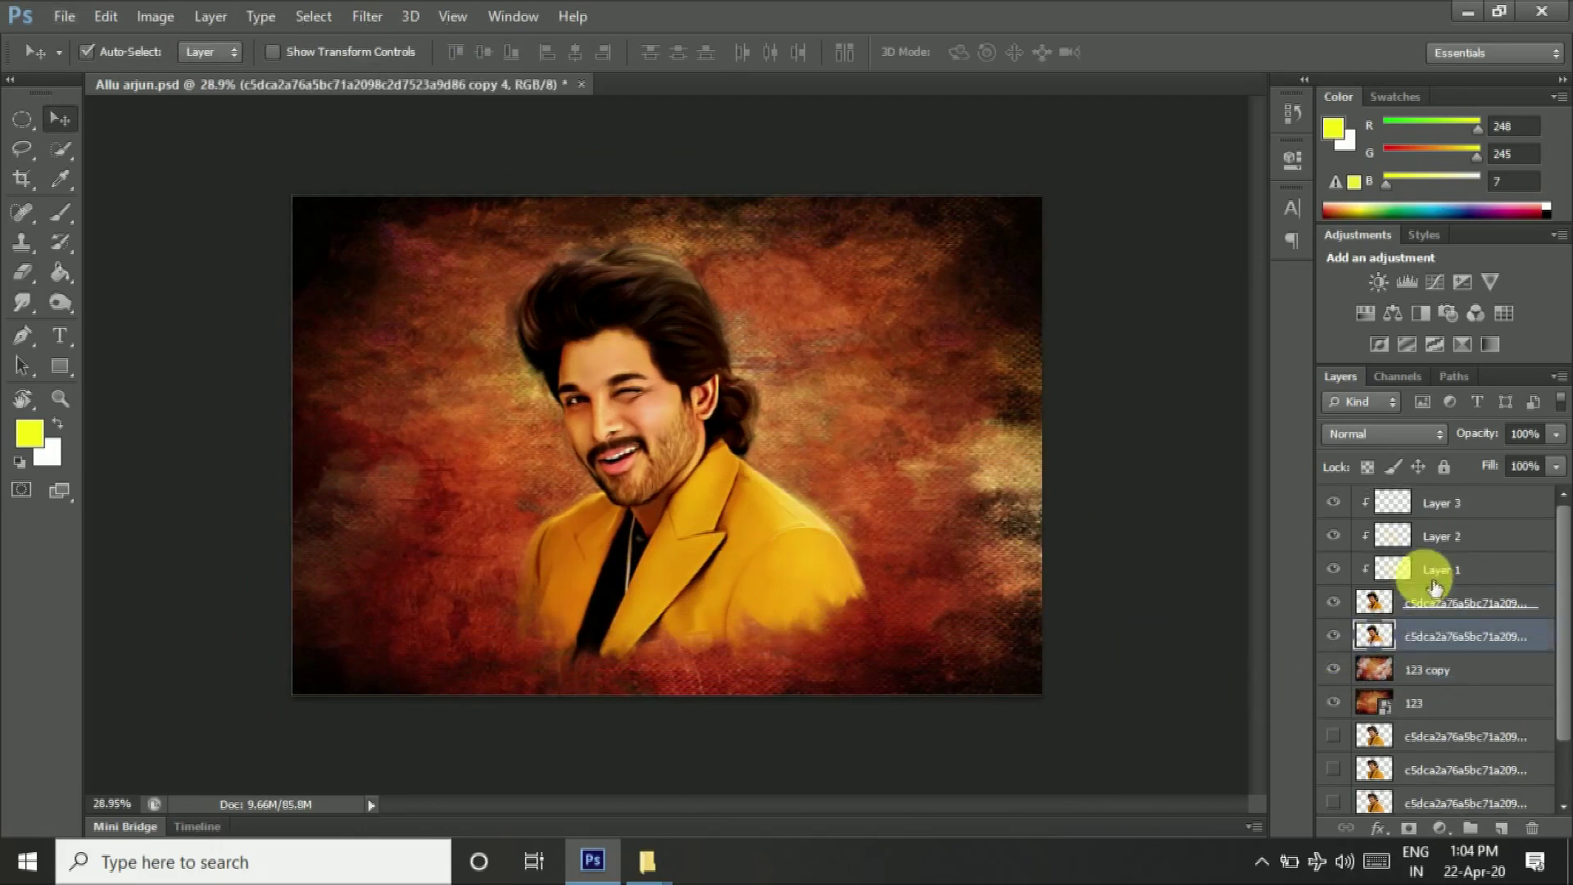
{"action": "left_click", "coordinate": [1442, 510], "text": "shift"}
{"action": "key", "text": "ctrl+t"}
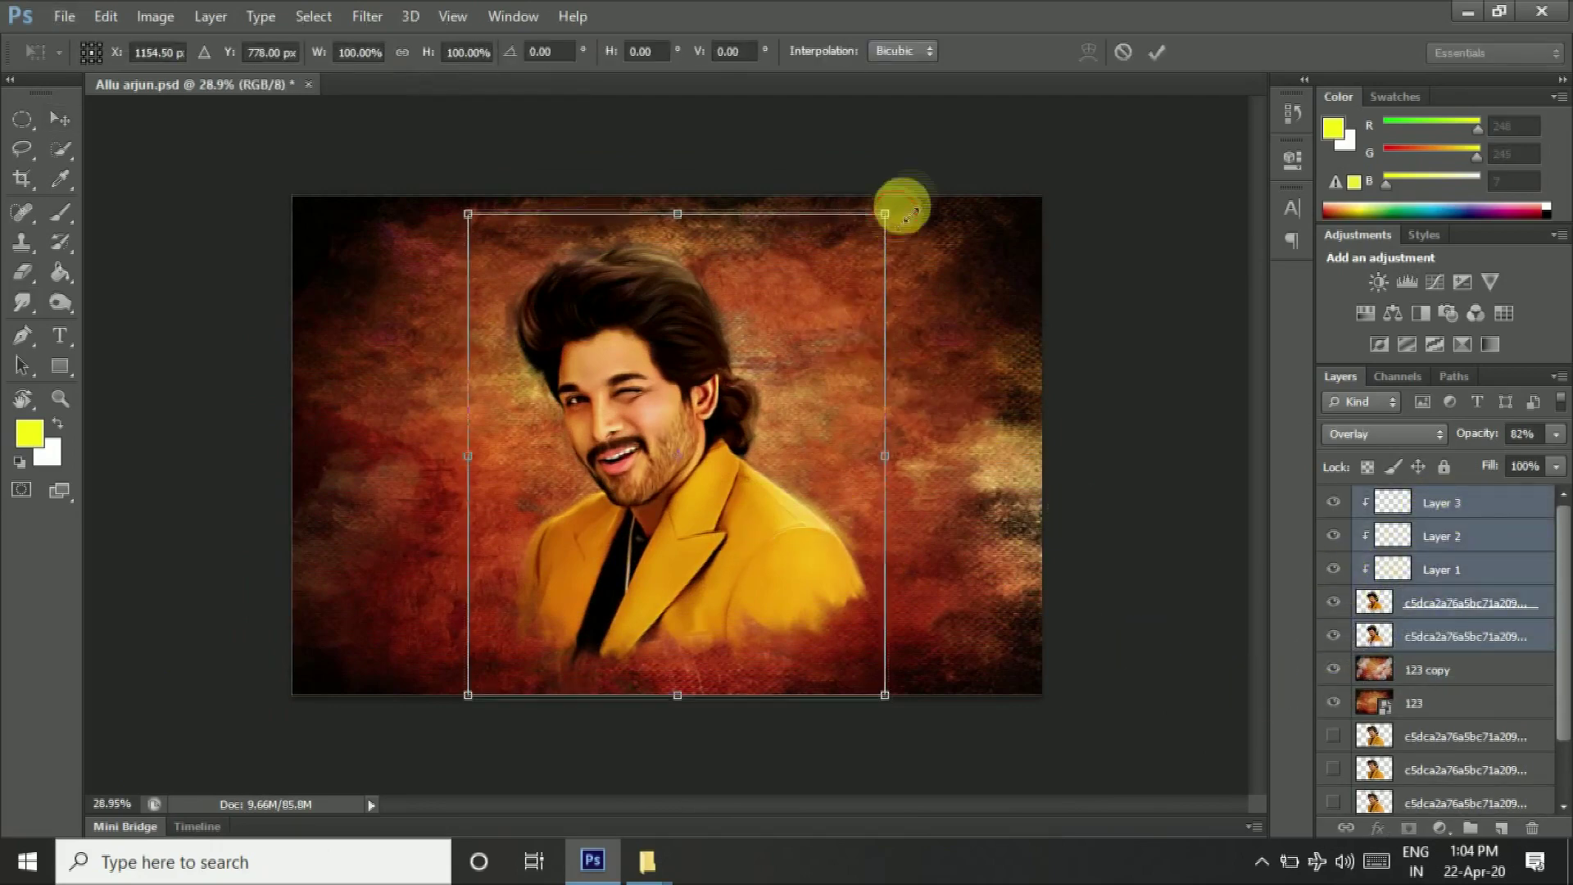
{"action": "left_click_drag", "start_coordinate": [885, 214], "coordinate": [913, 193]}
{"action": "key", "text": "Return"}
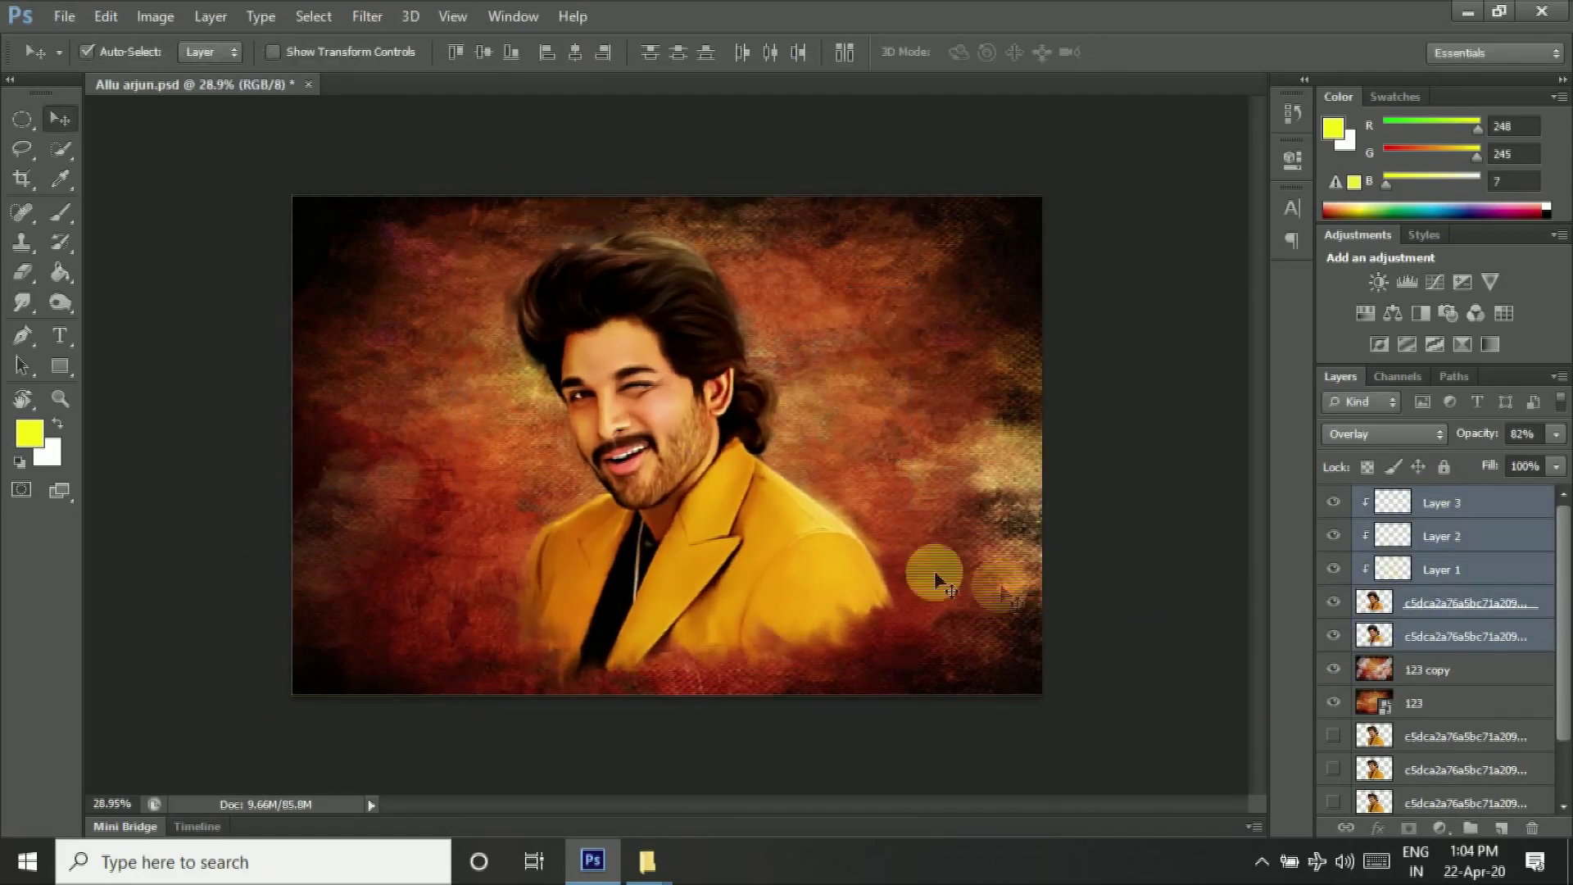
Step: Deepen the top portrait's shadows with Levels, black input 15
{"action": "left_click", "coordinate": [1423, 603]}
{"action": "key", "text": "ctrl+l"}
{"action": "left_click_drag", "start_coordinate": [1034, 439], "coordinate": [1052, 442]}
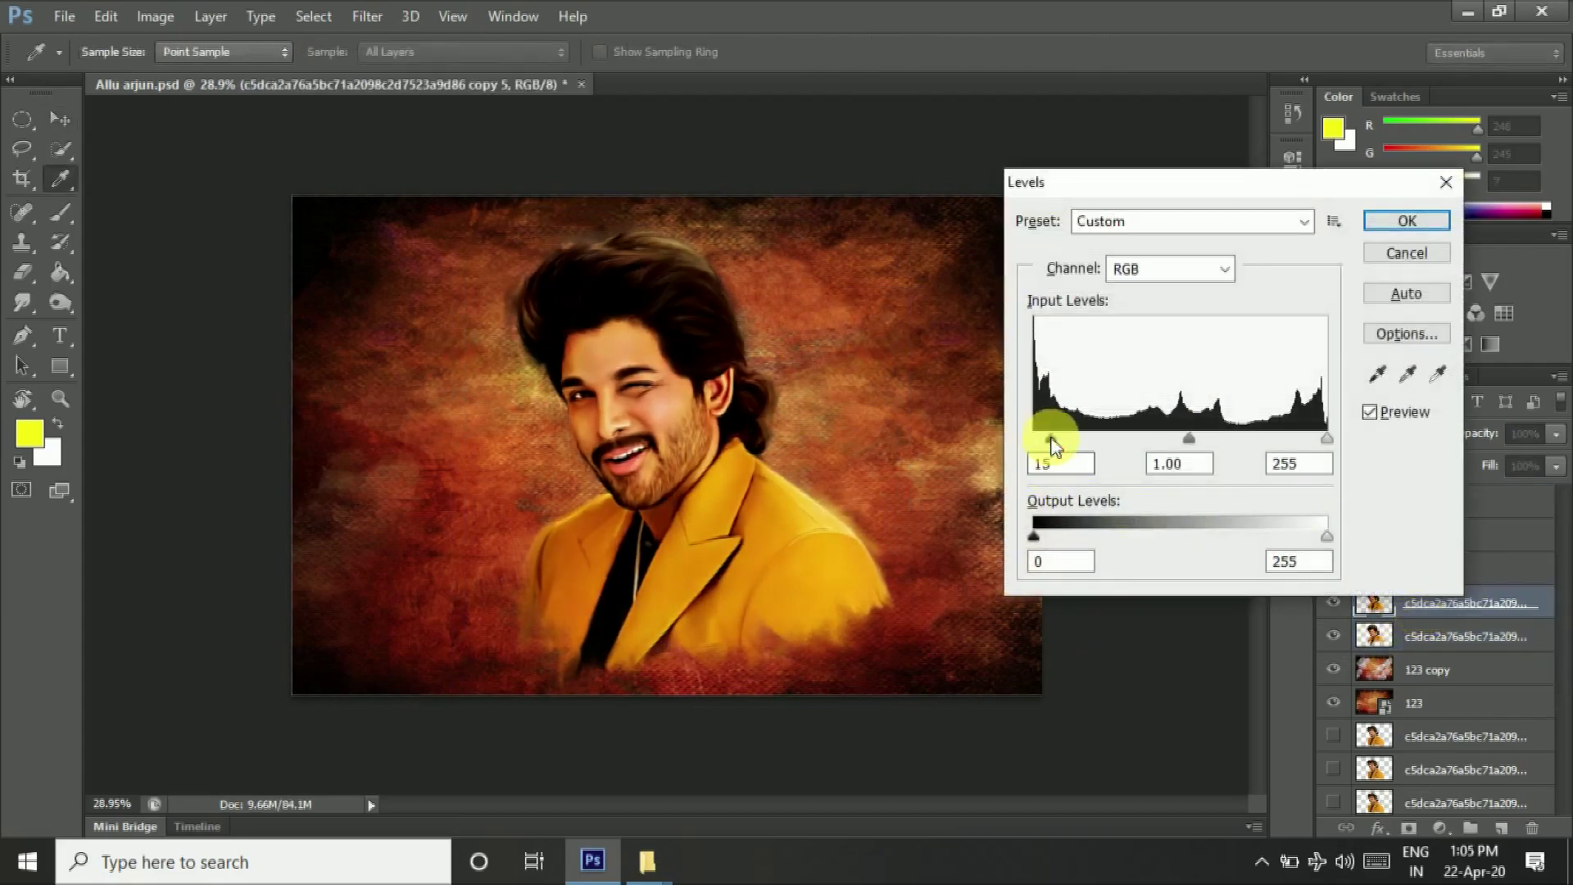
{"action": "key", "text": "Return"}
{"action": "scroll", "coordinate": [625, 404], "scroll_direction": "up", "scroll_amount": 2}
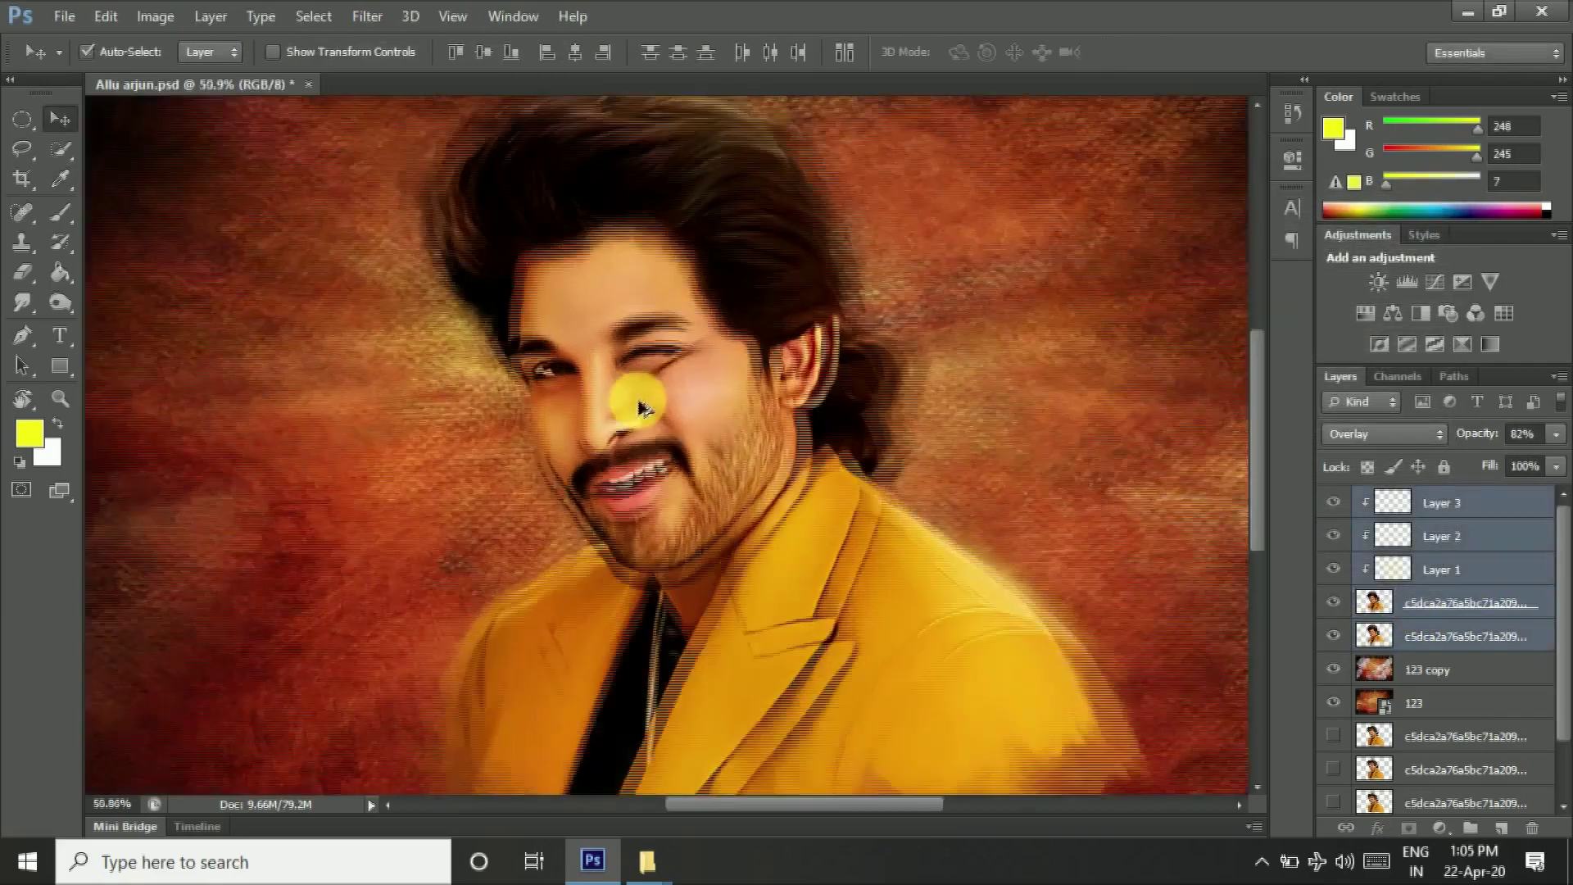
{"action": "scroll", "coordinate": [625, 379], "scroll_direction": "up", "scroll_amount": 2}
{"action": "scroll", "coordinate": [706, 402], "scroll_direction": "up", "scroll_amount": 2}
{"action": "scroll", "coordinate": [705, 402], "scroll_direction": "down", "scroll_amount": 1}
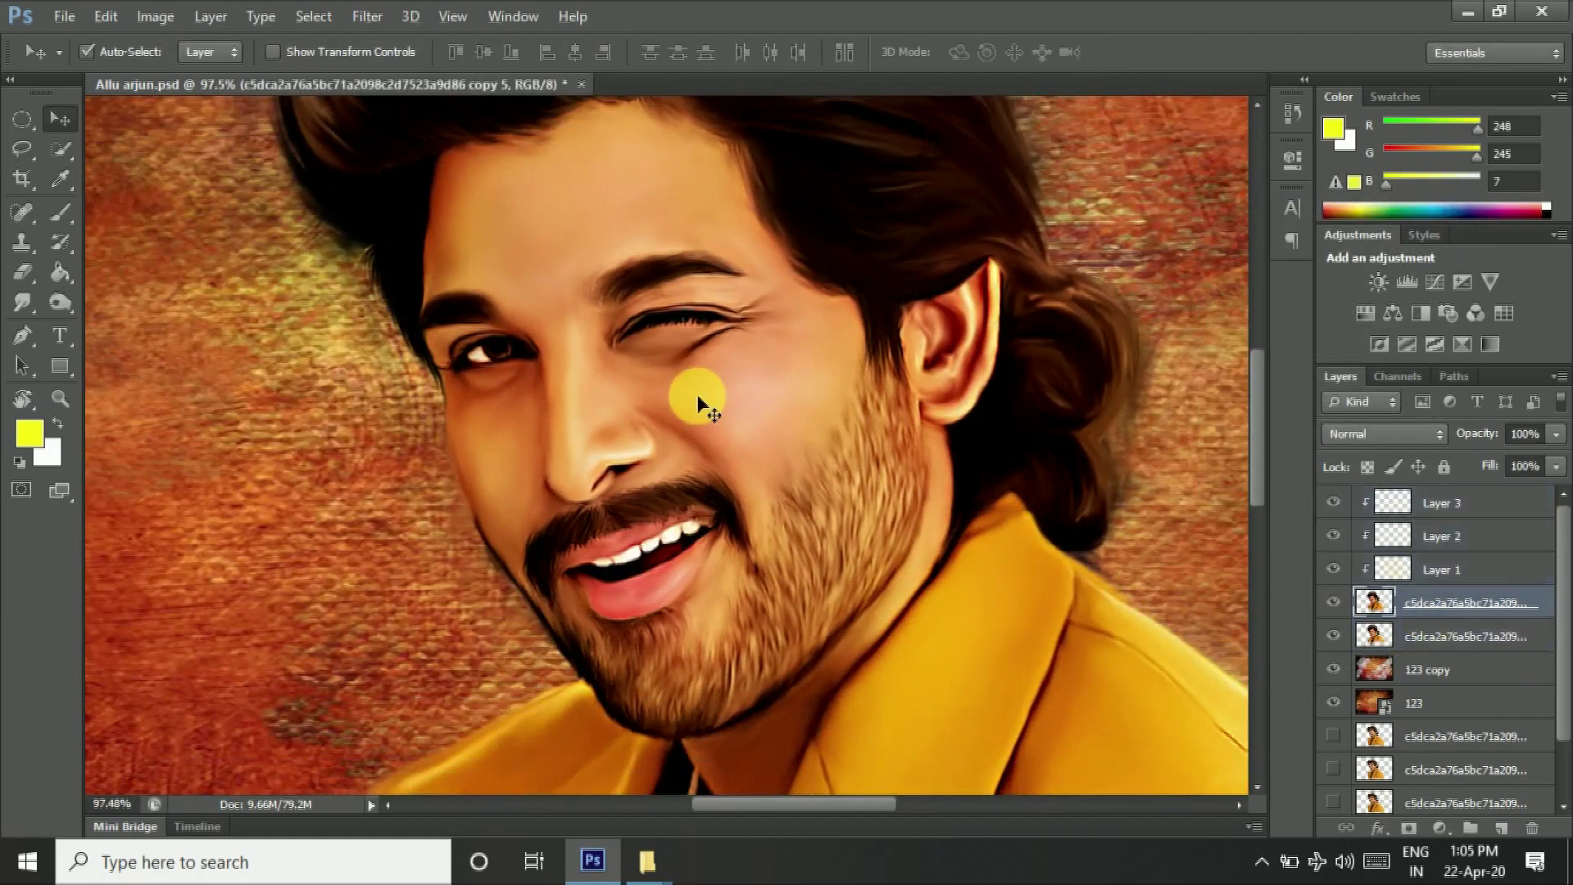
{"action": "scroll", "coordinate": [698, 400], "scroll_direction": "down", "scroll_amount": 3}
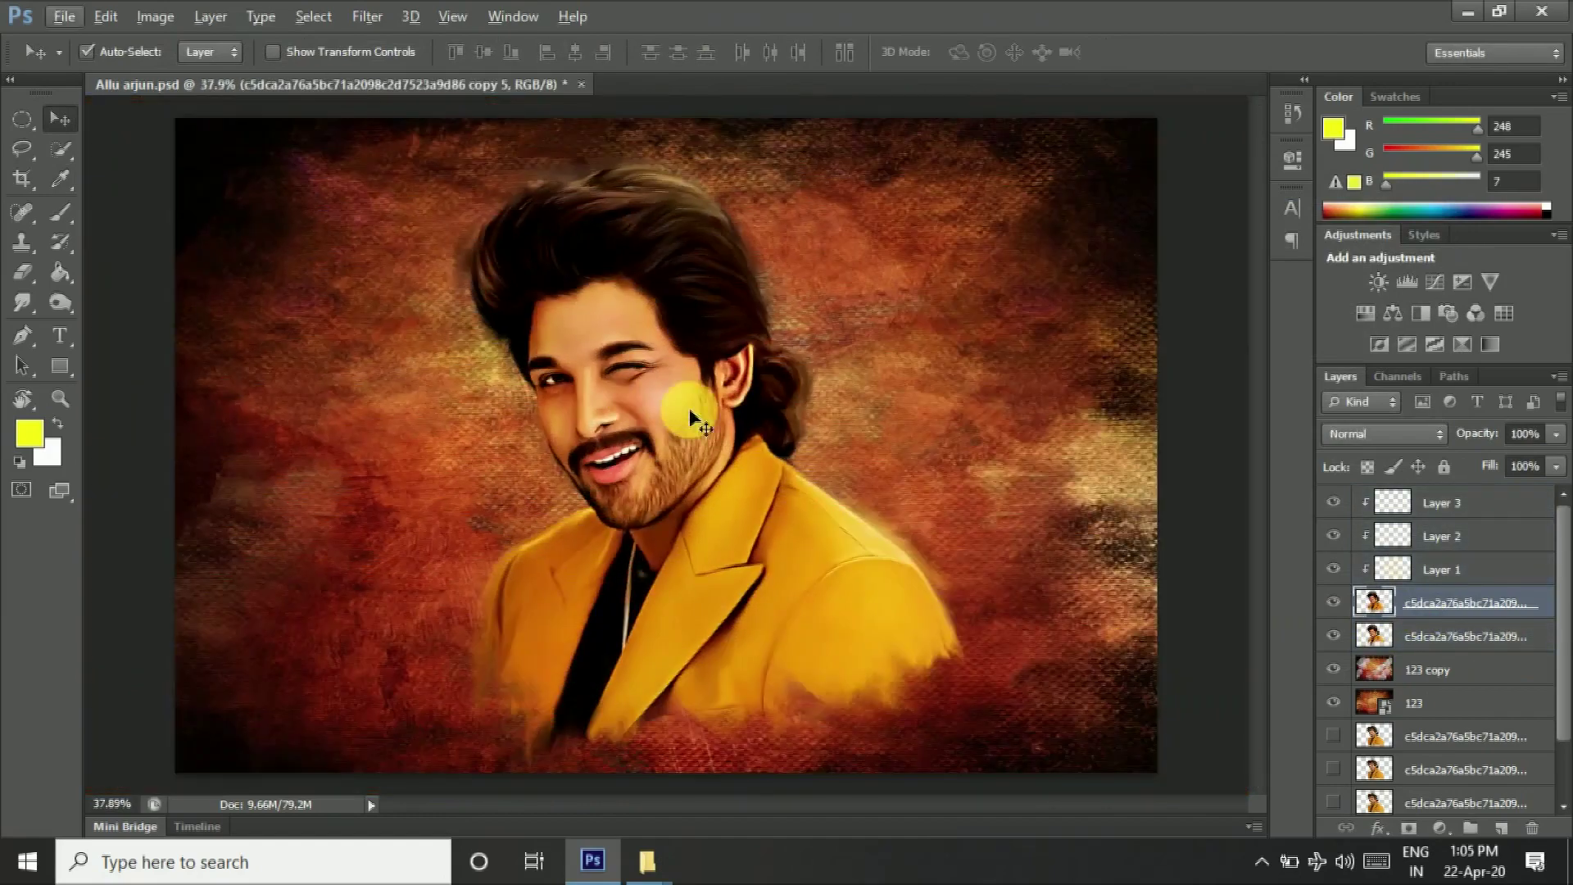
Step: Boost the top portrait's saturation with Hue/Saturation and preview it full screen
{"action": "key", "text": "ctrl+u"}
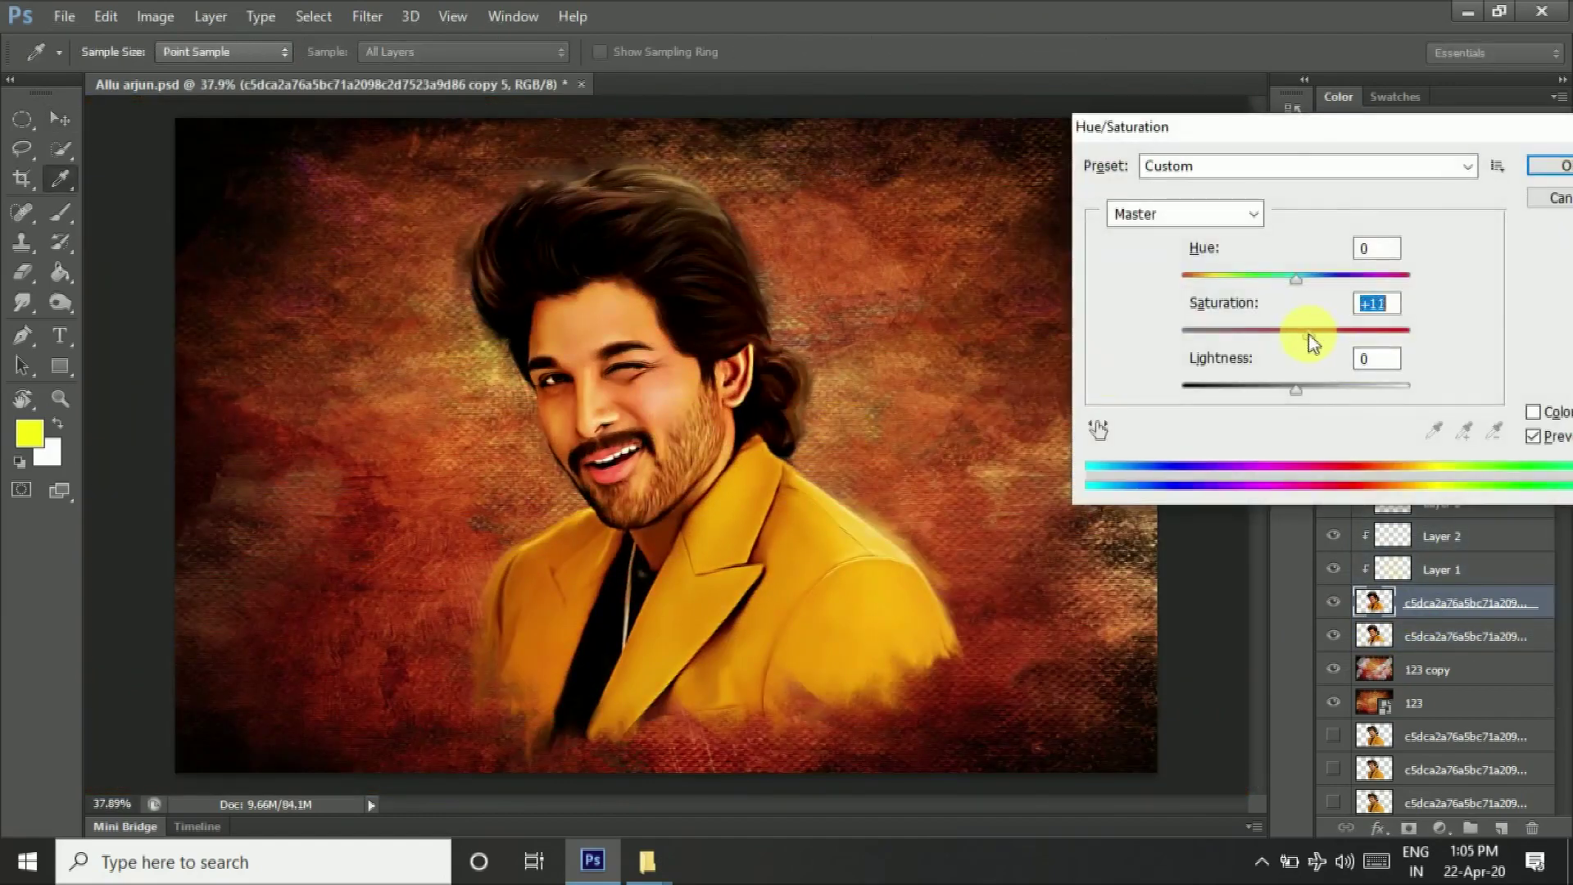
{"action": "key", "text": "Return"}
{"action": "scroll", "coordinate": [611, 357], "scroll_direction": "up", "scroll_amount": 5}
{"action": "scroll", "coordinate": [598, 397], "scroll_direction": "down", "scroll_amount": 5}
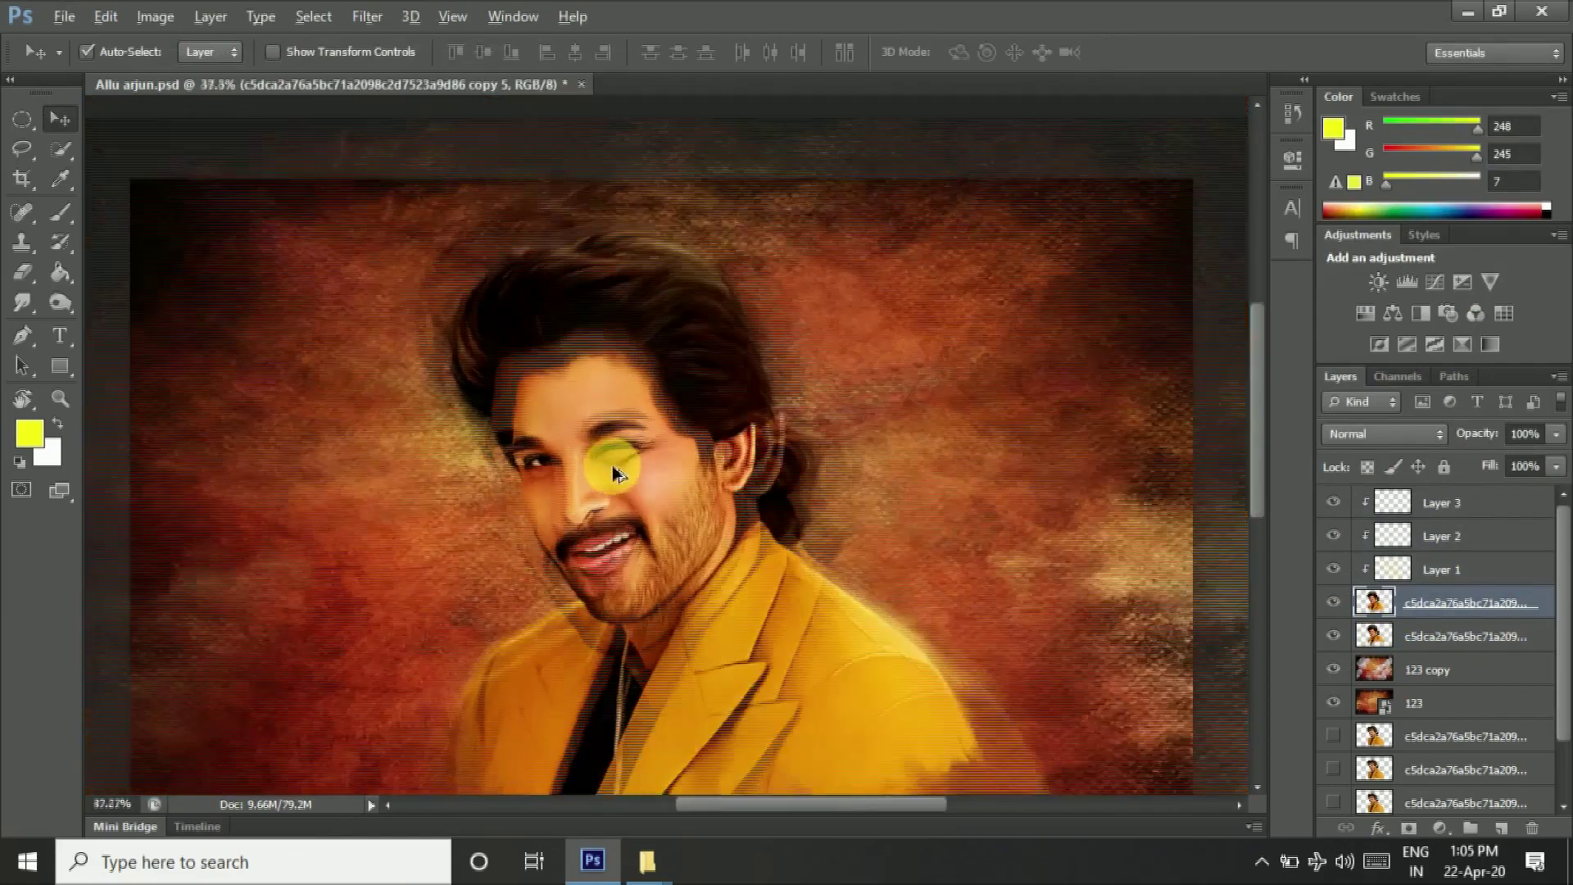
{"action": "scroll", "coordinate": [642, 436], "scroll_direction": "down", "scroll_amount": 1}
{"action": "scroll", "coordinate": [648, 415], "scroll_direction": "down", "scroll_amount": 2}
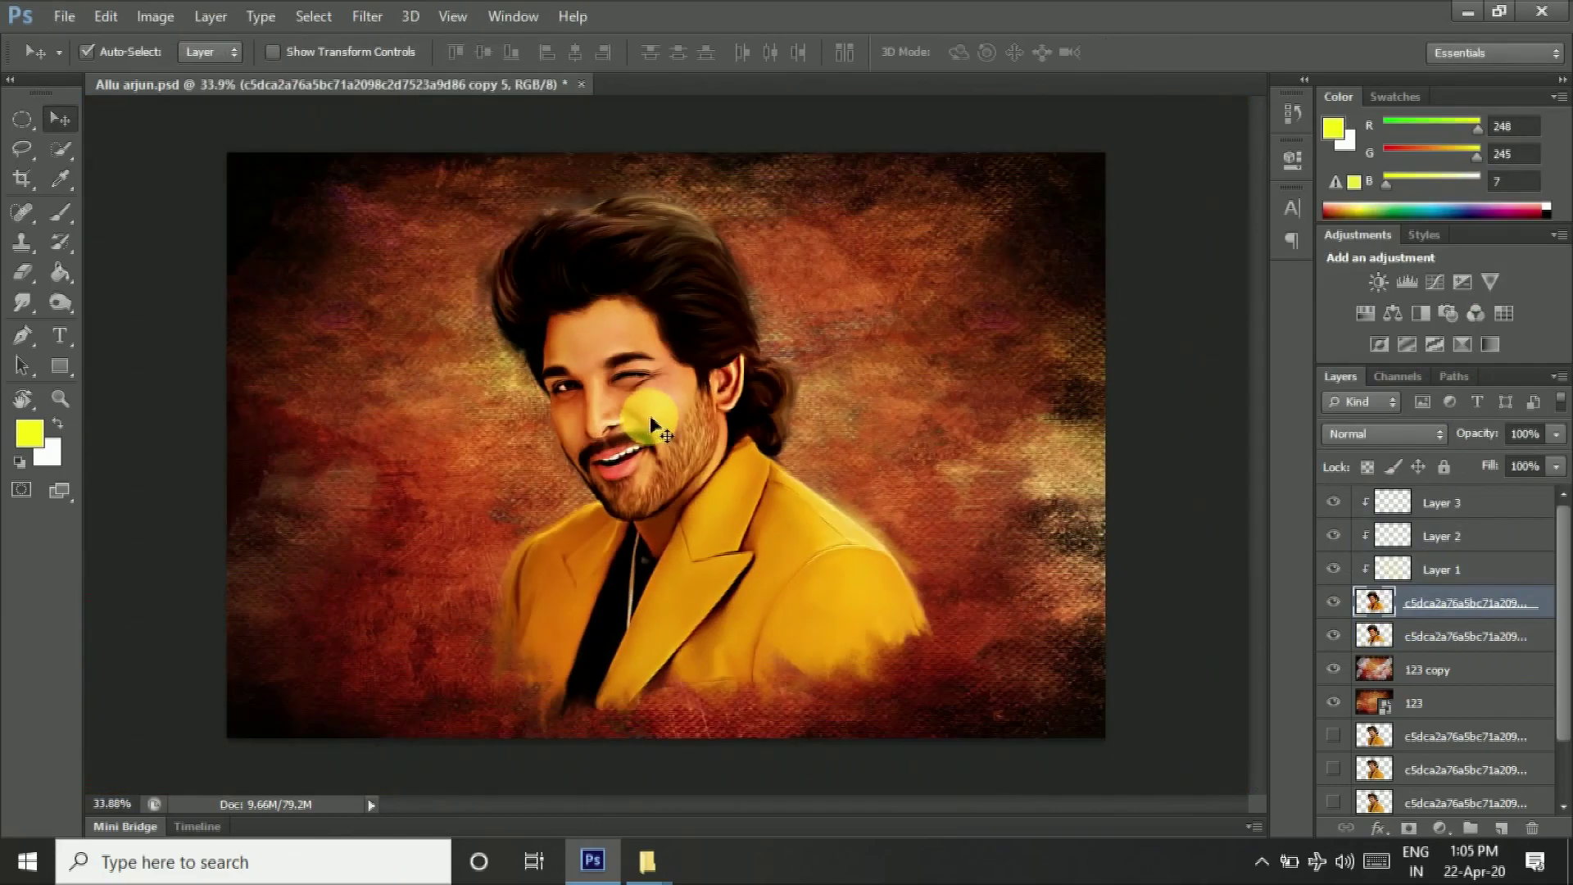
{"action": "key", "text": "f"}
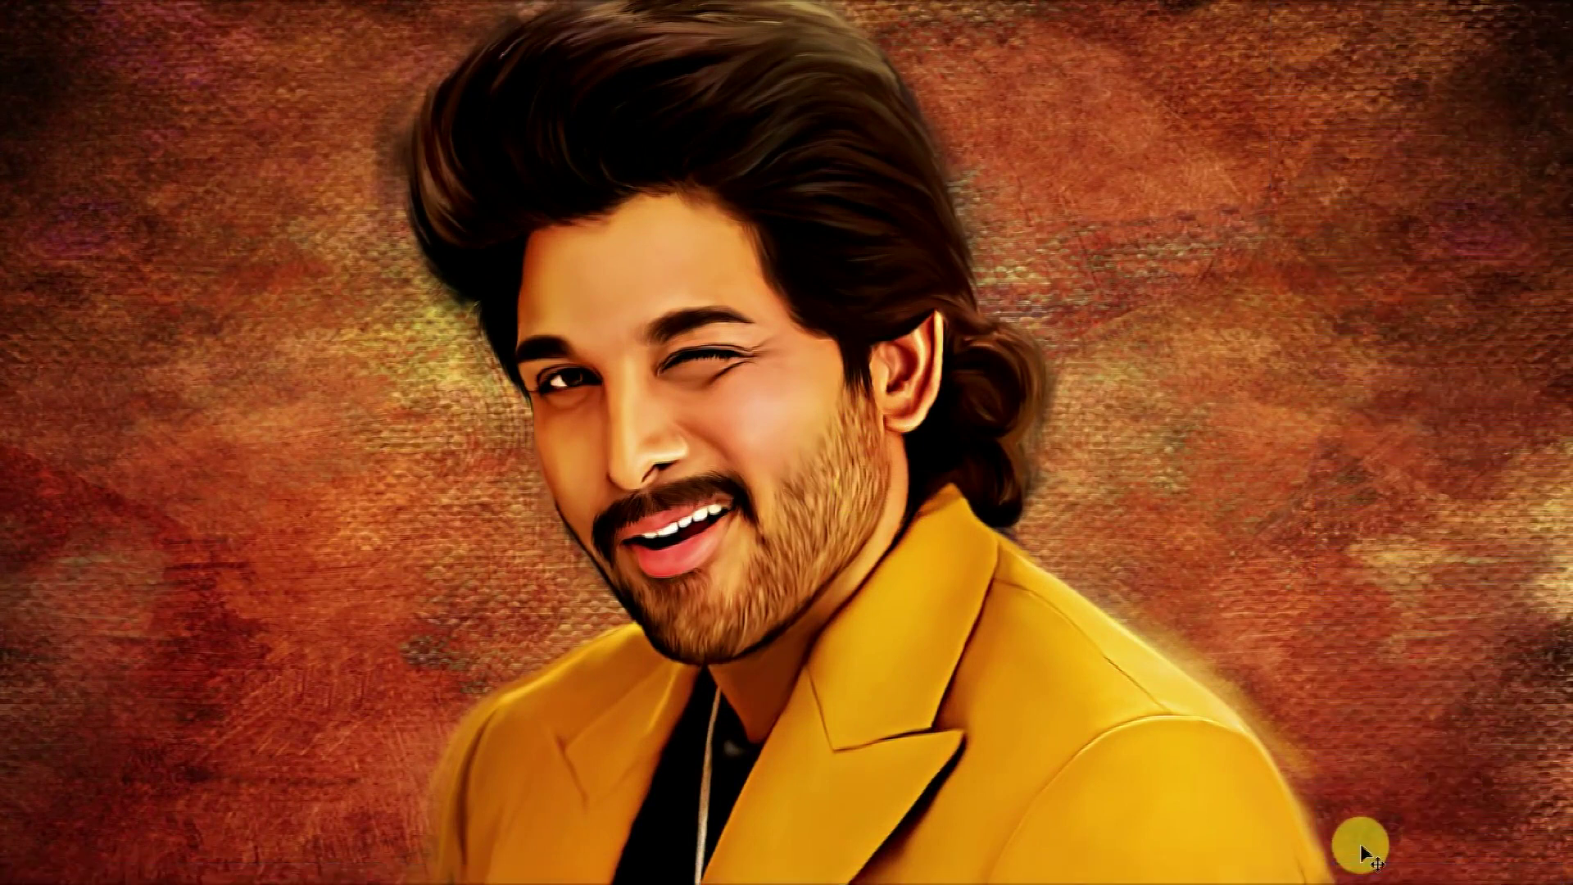
{"action": "scroll", "coordinate": [667, 200], "scroll_direction": "up", "scroll_amount": 3}
{"action": "scroll", "coordinate": [824, 766], "scroll_direction": "up", "scroll_amount": 3}
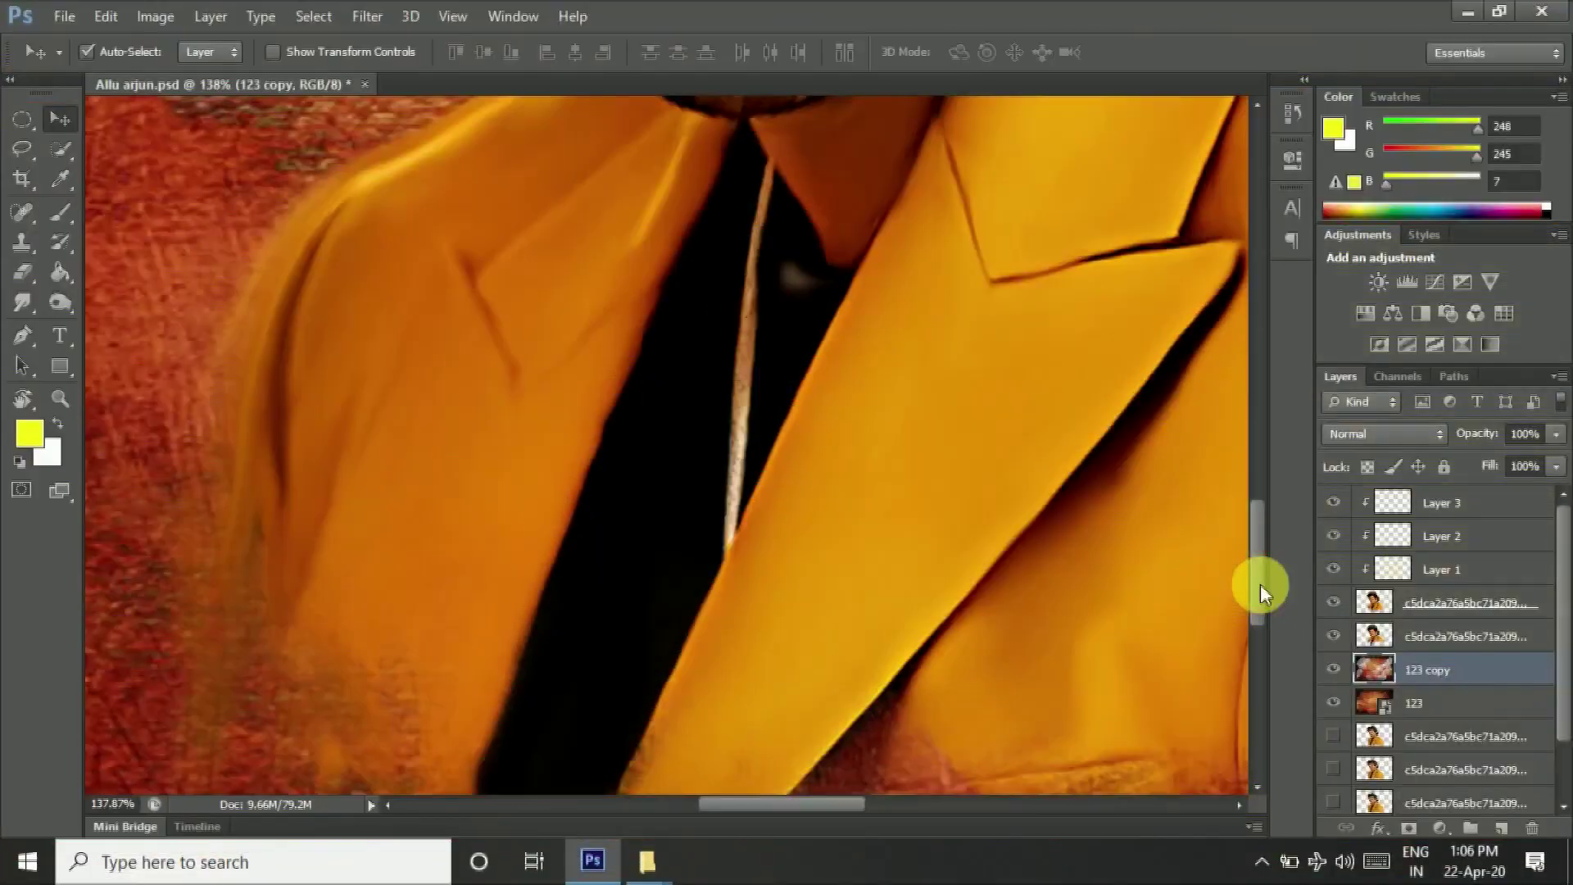
{"action": "scroll", "coordinate": [888, 552], "scroll_direction": "down", "scroll_amount": 4}
{"action": "scroll", "coordinate": [845, 558], "scroll_direction": "down", "scroll_amount": 2}
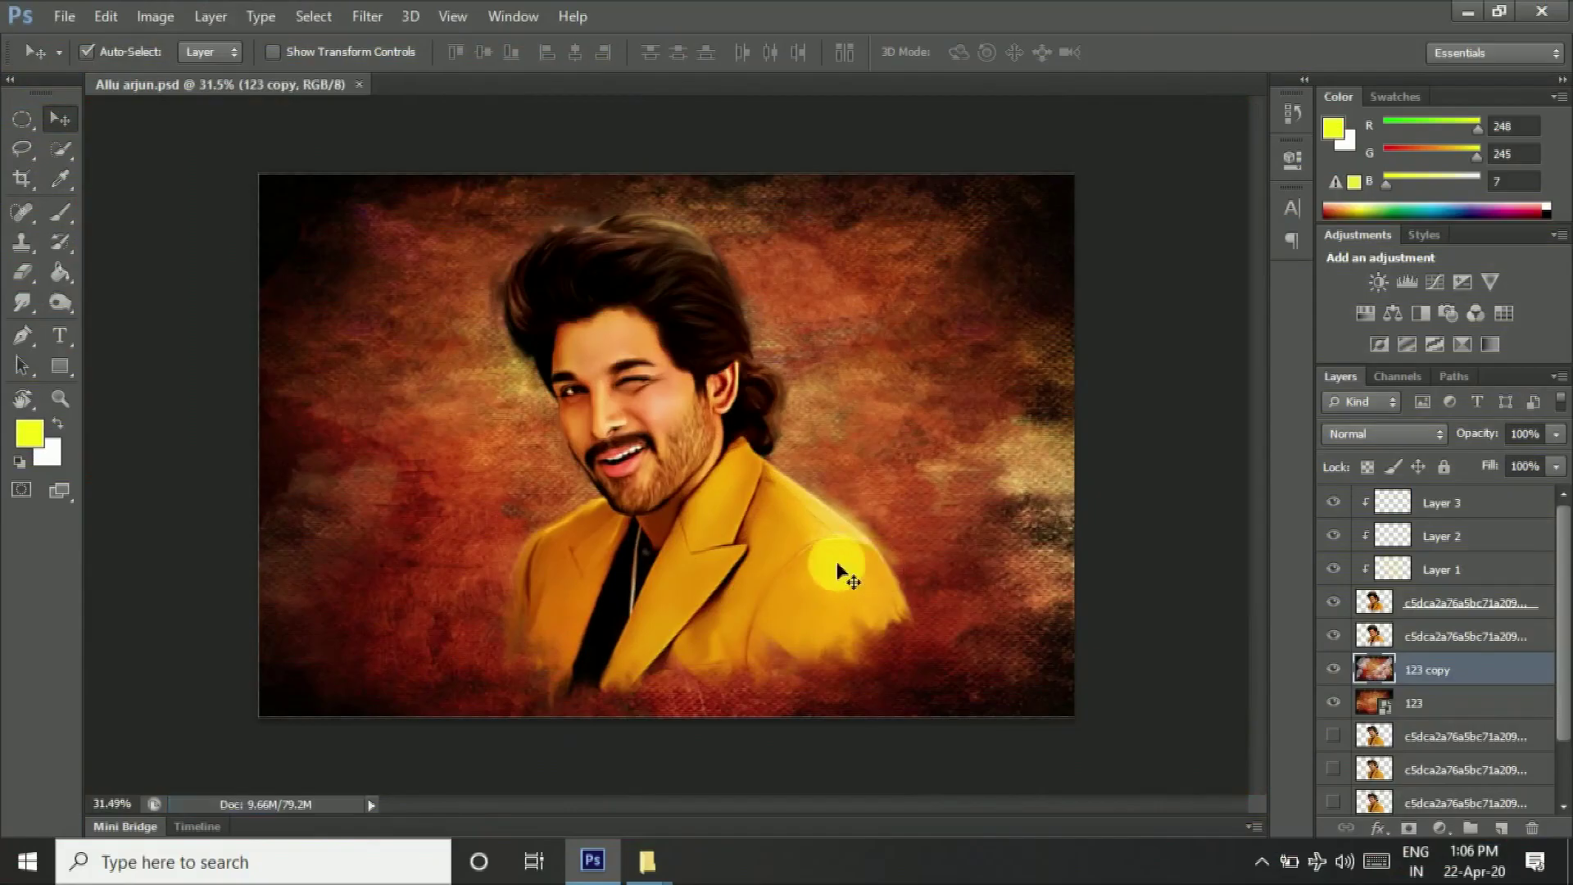